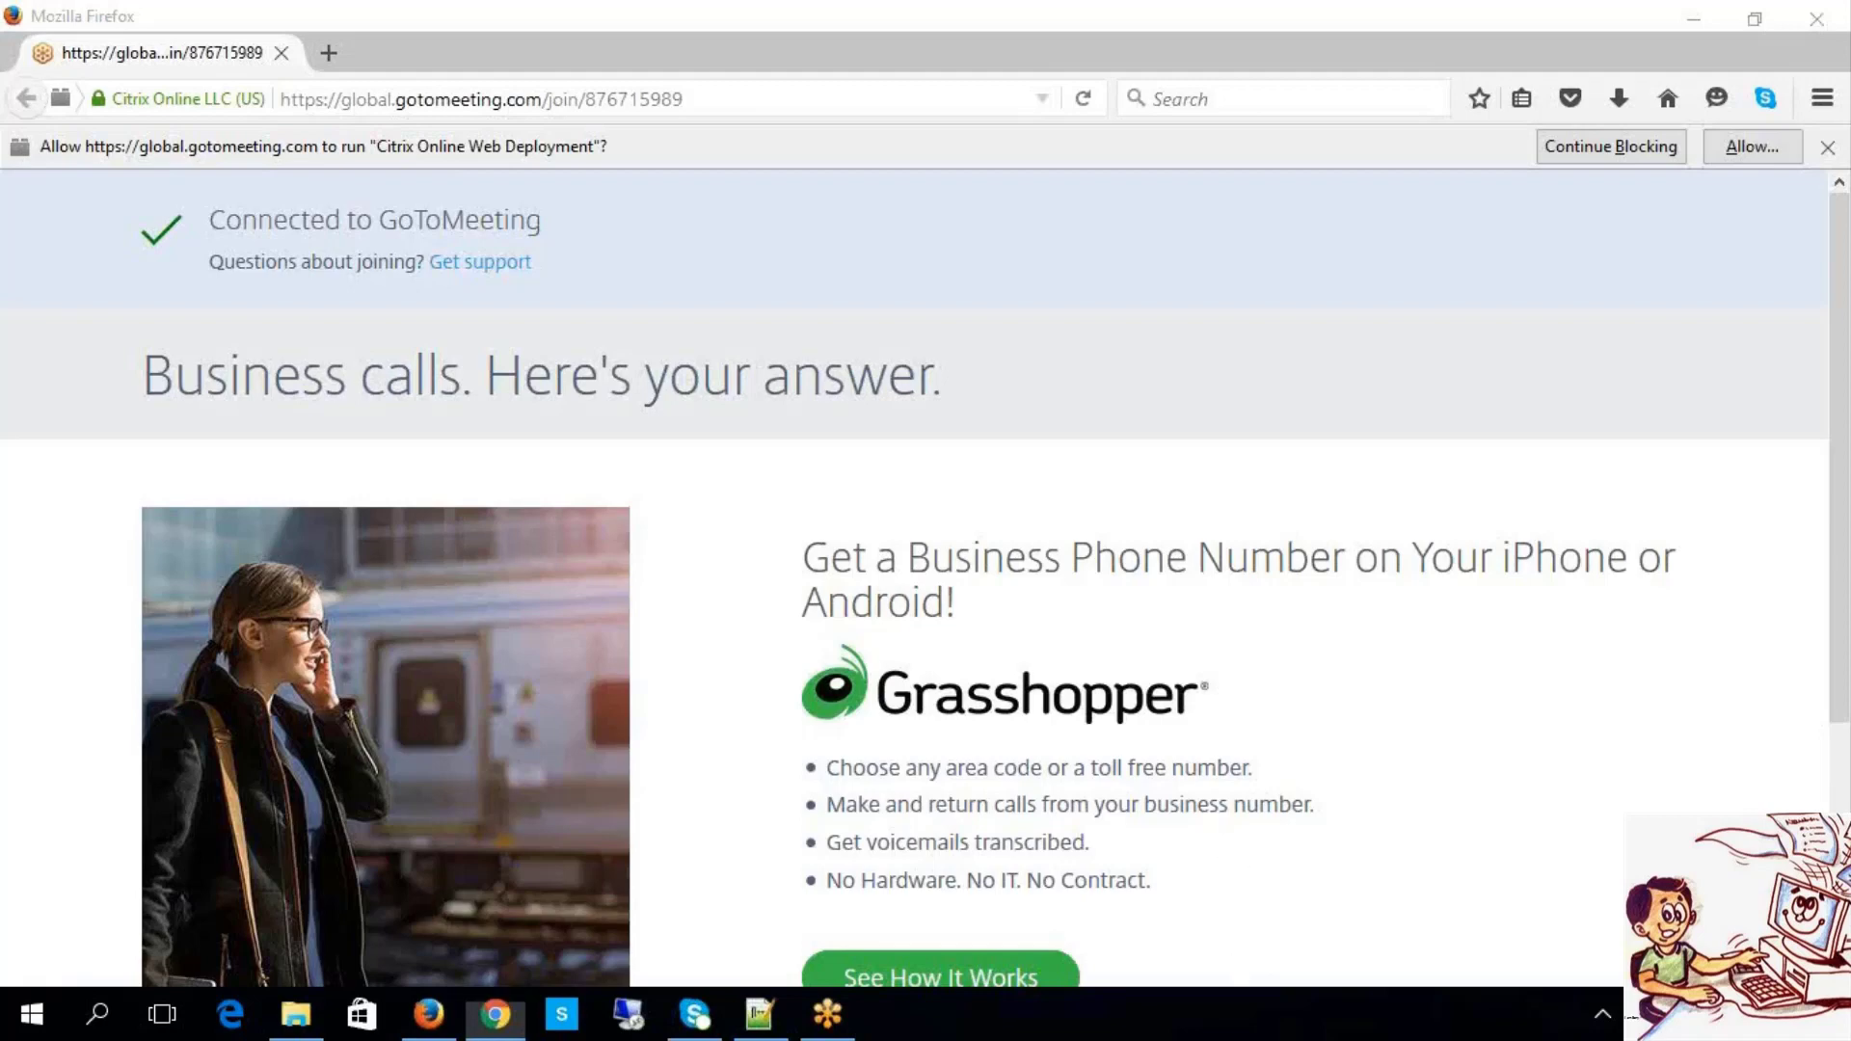
right_click(596, 254)
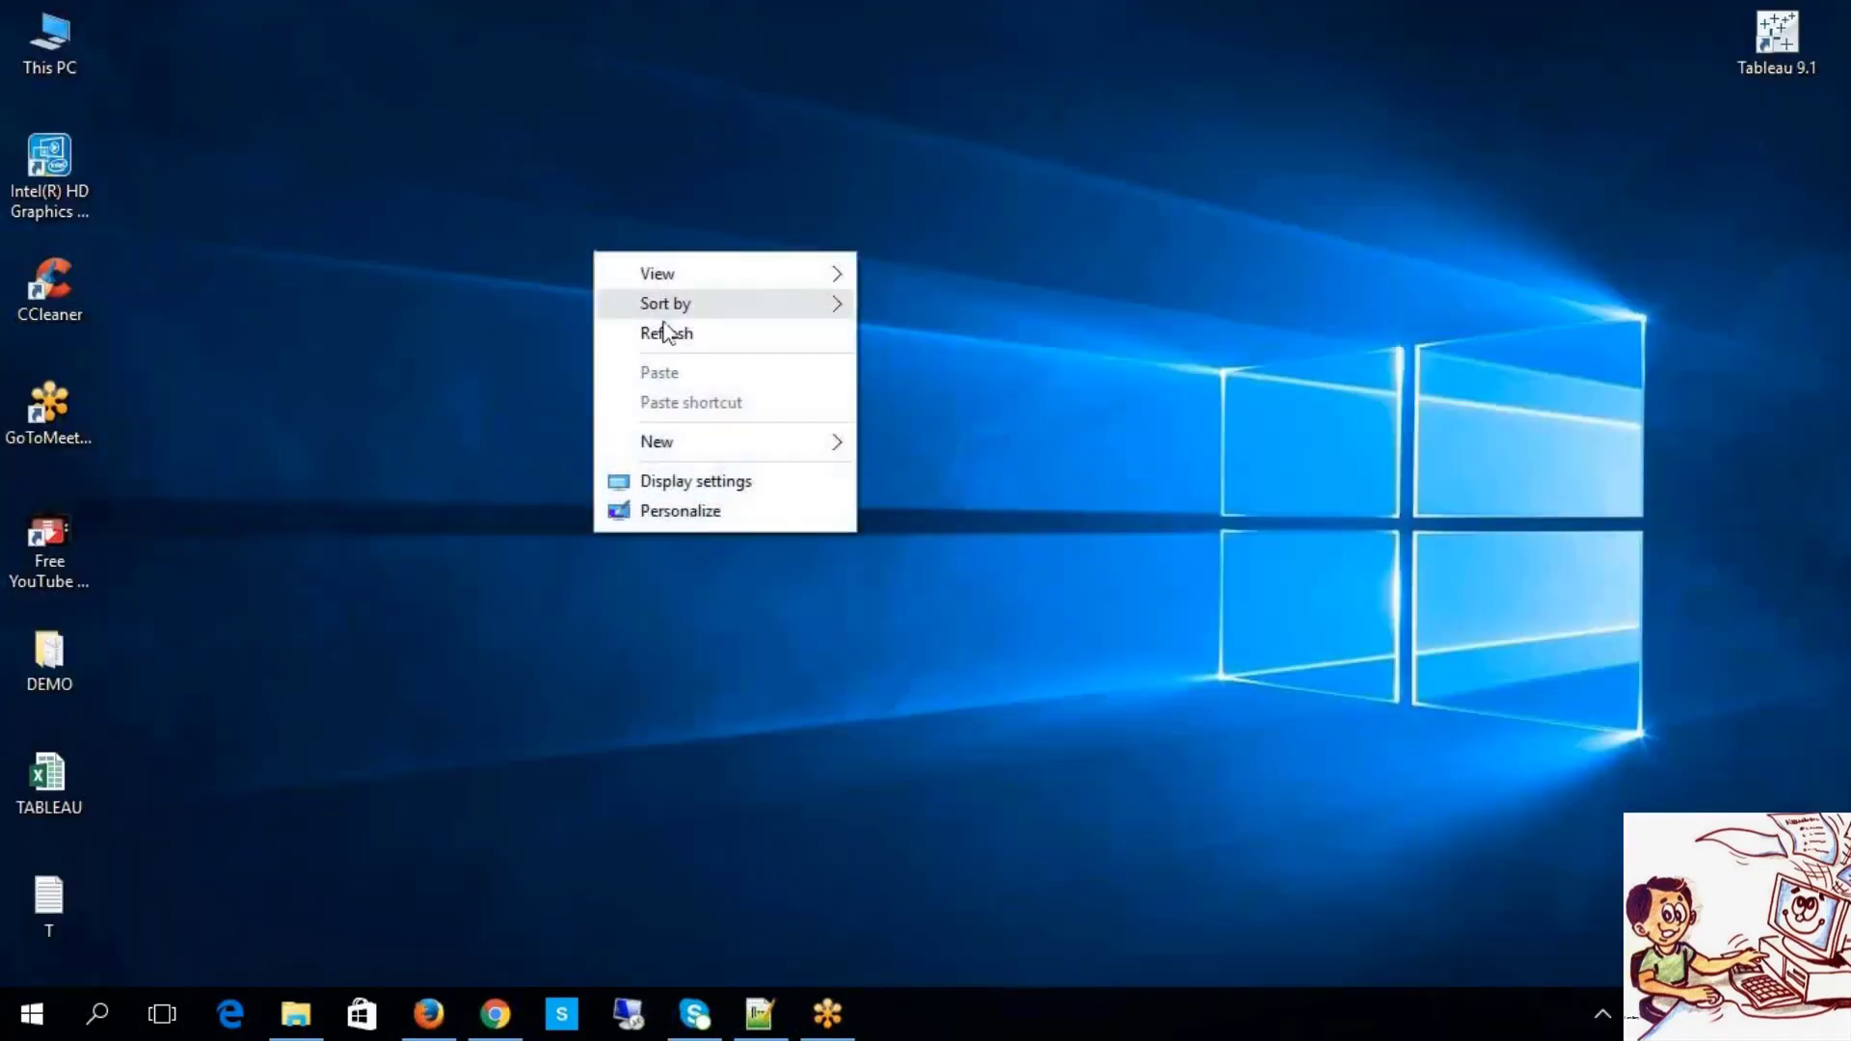
left_click(677, 338)
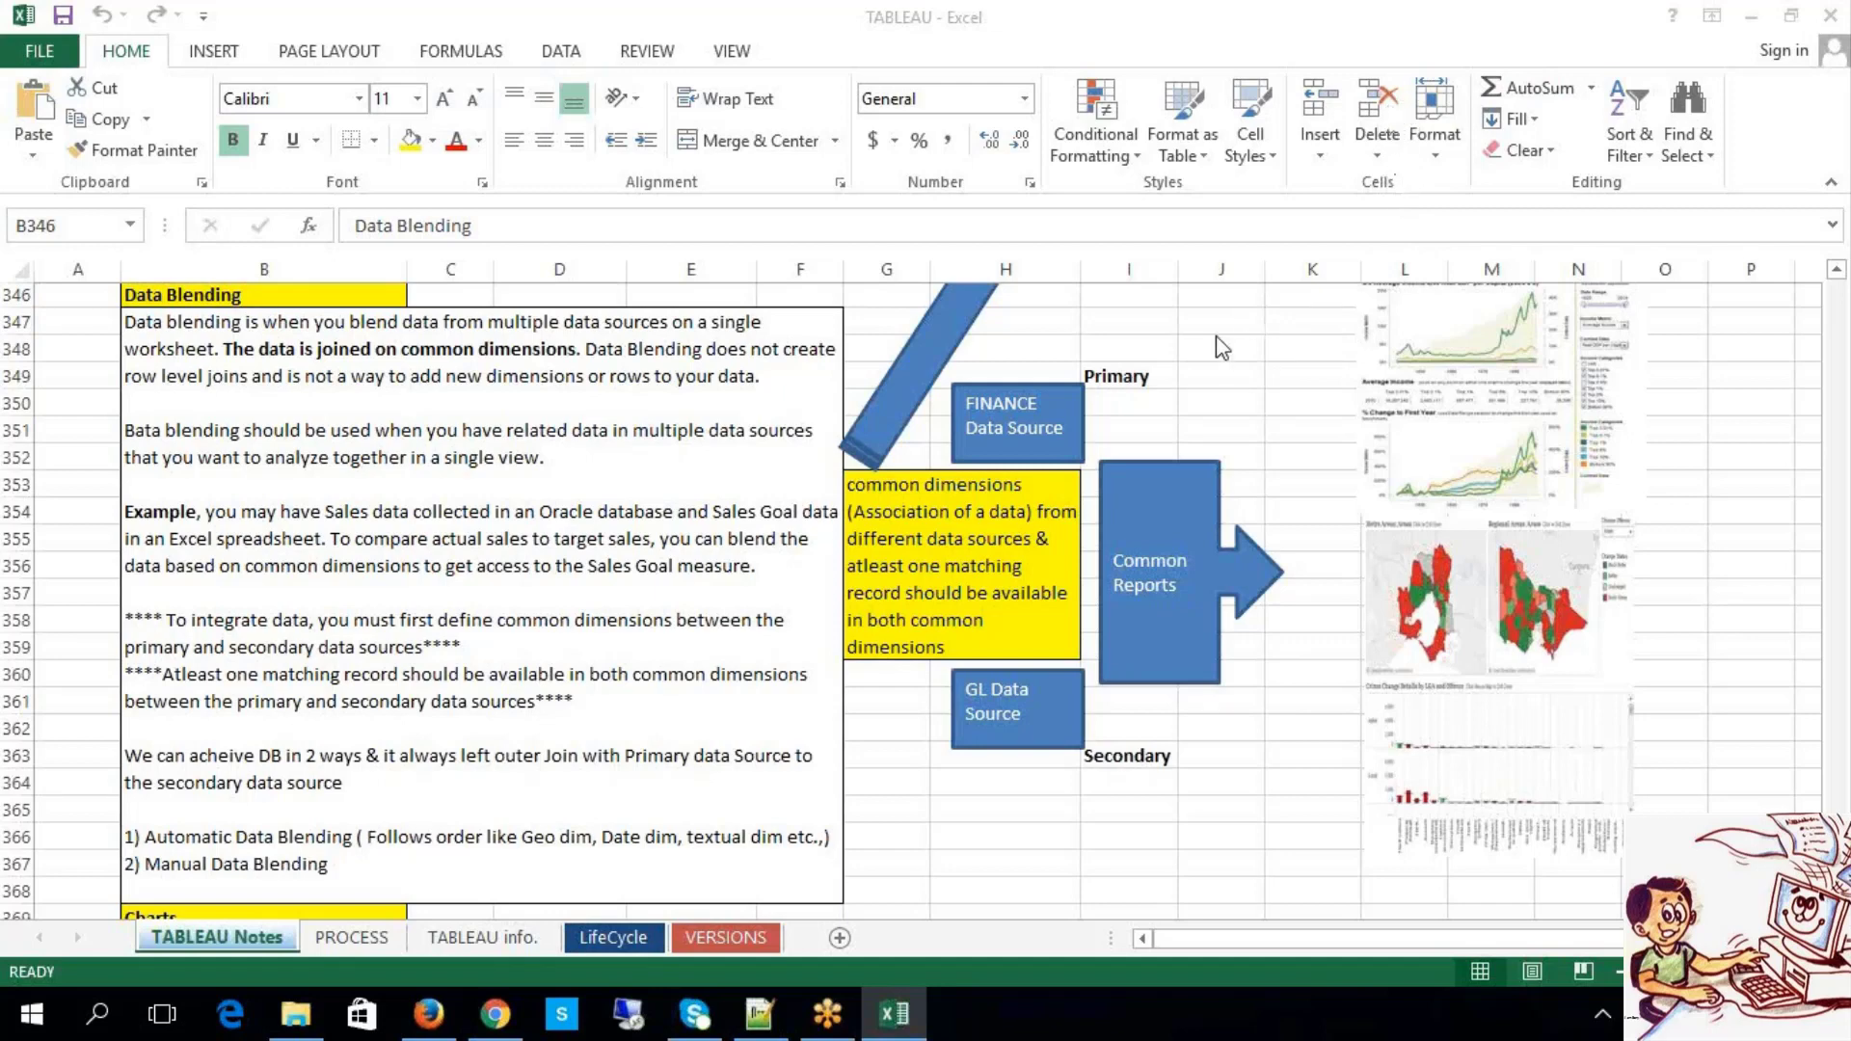
Step: Examine the Primary and Secondary data source labels and the common-dimension rules in the Data Blending notes
left_click(1143, 375)
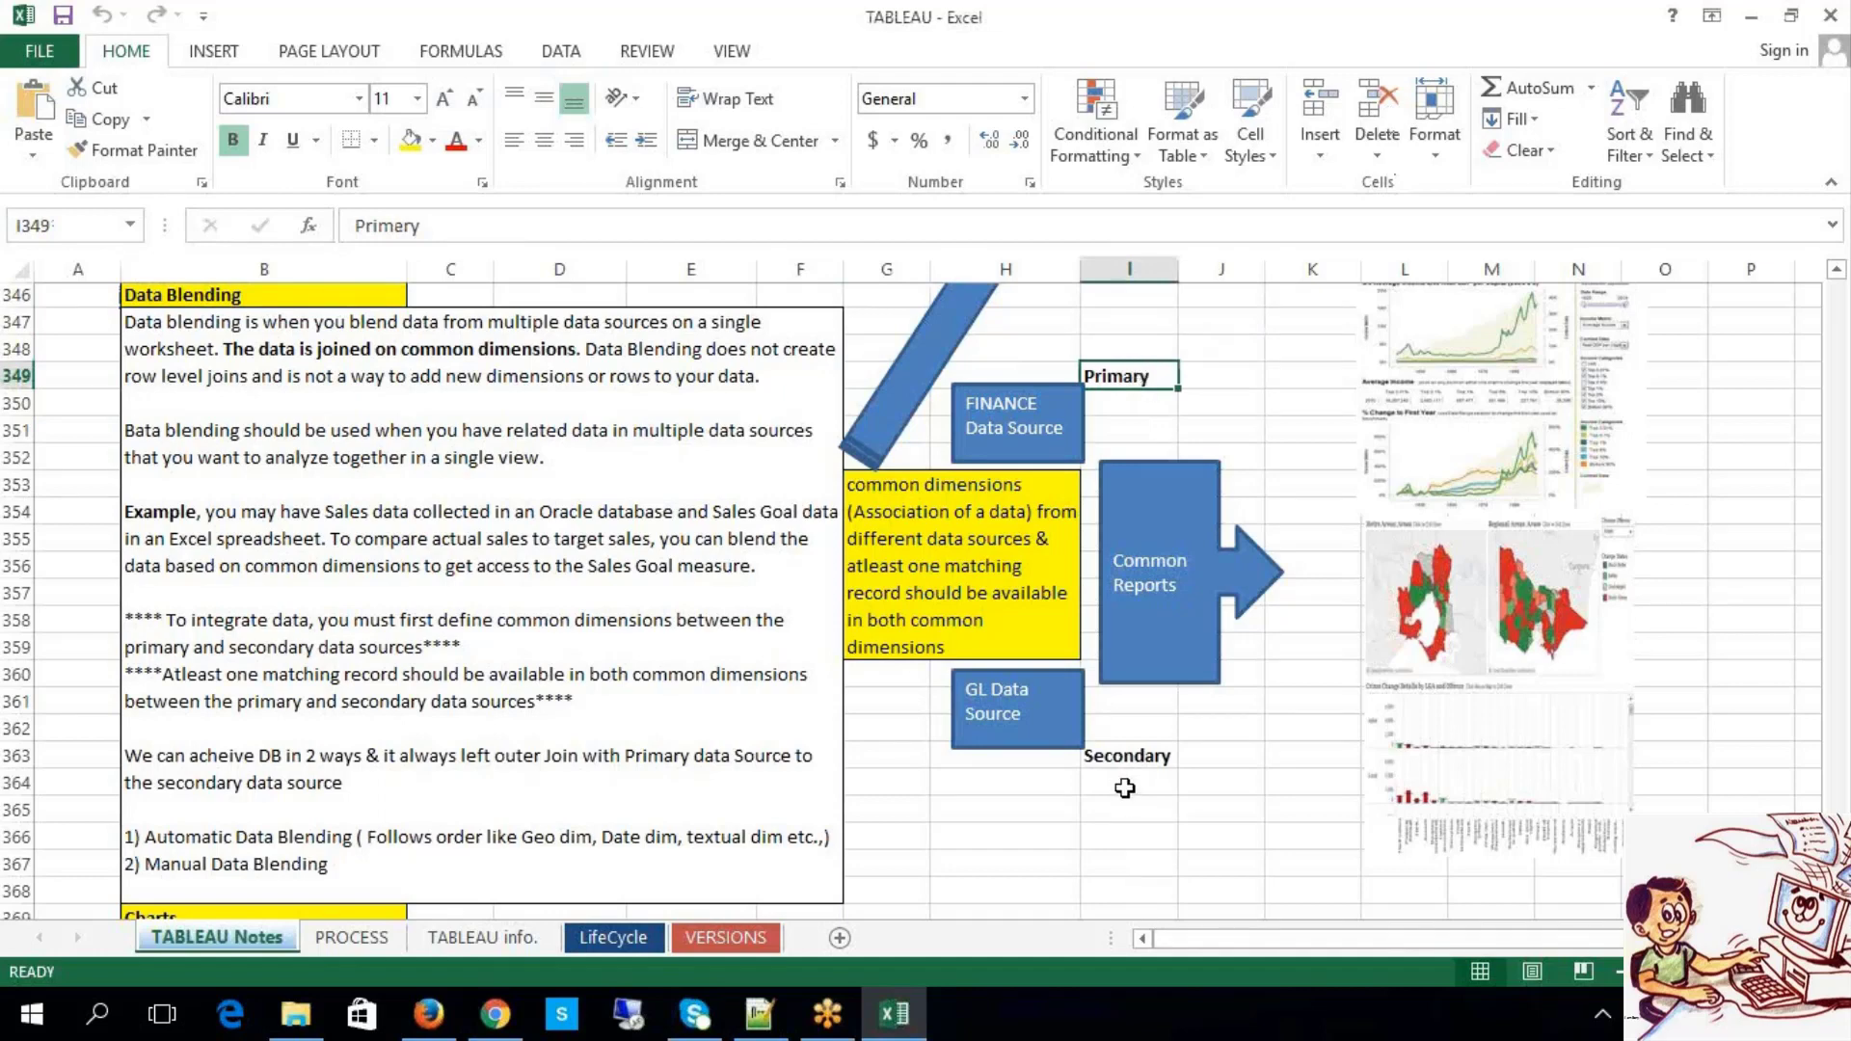
left_click(1145, 760)
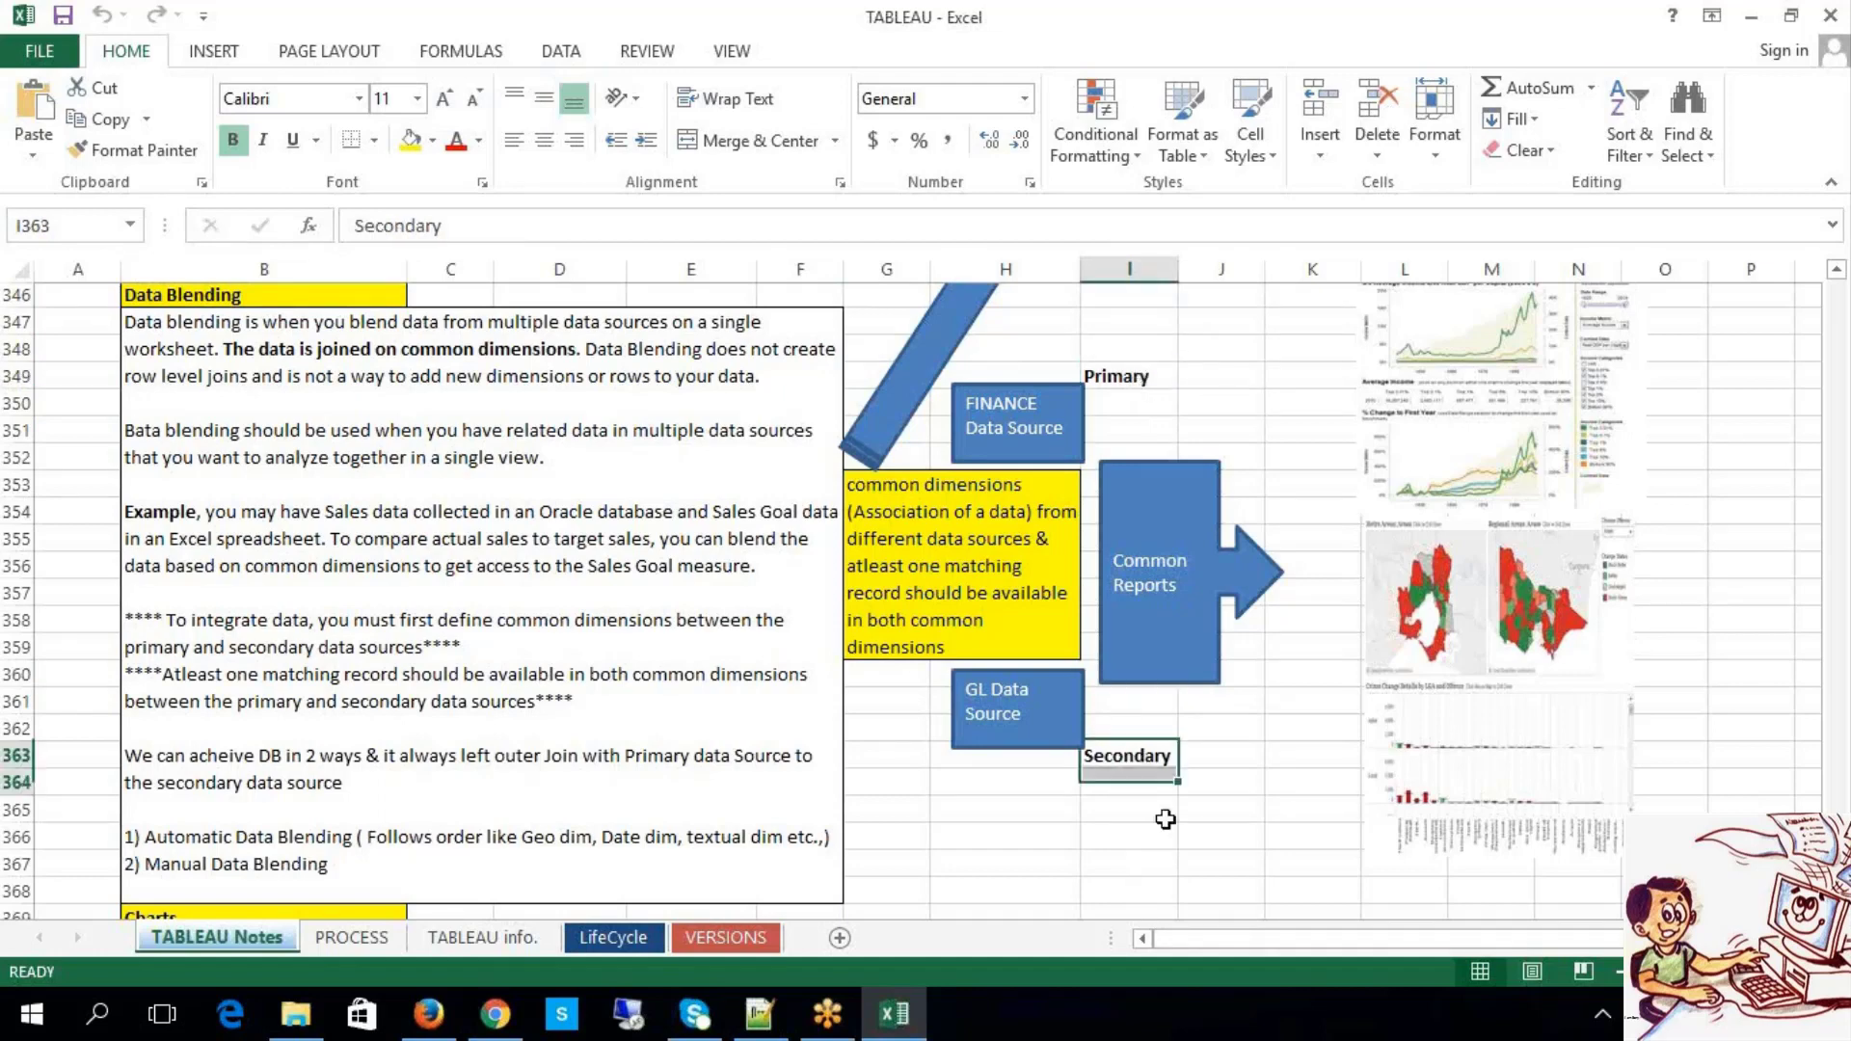
left_click(1229, 848)
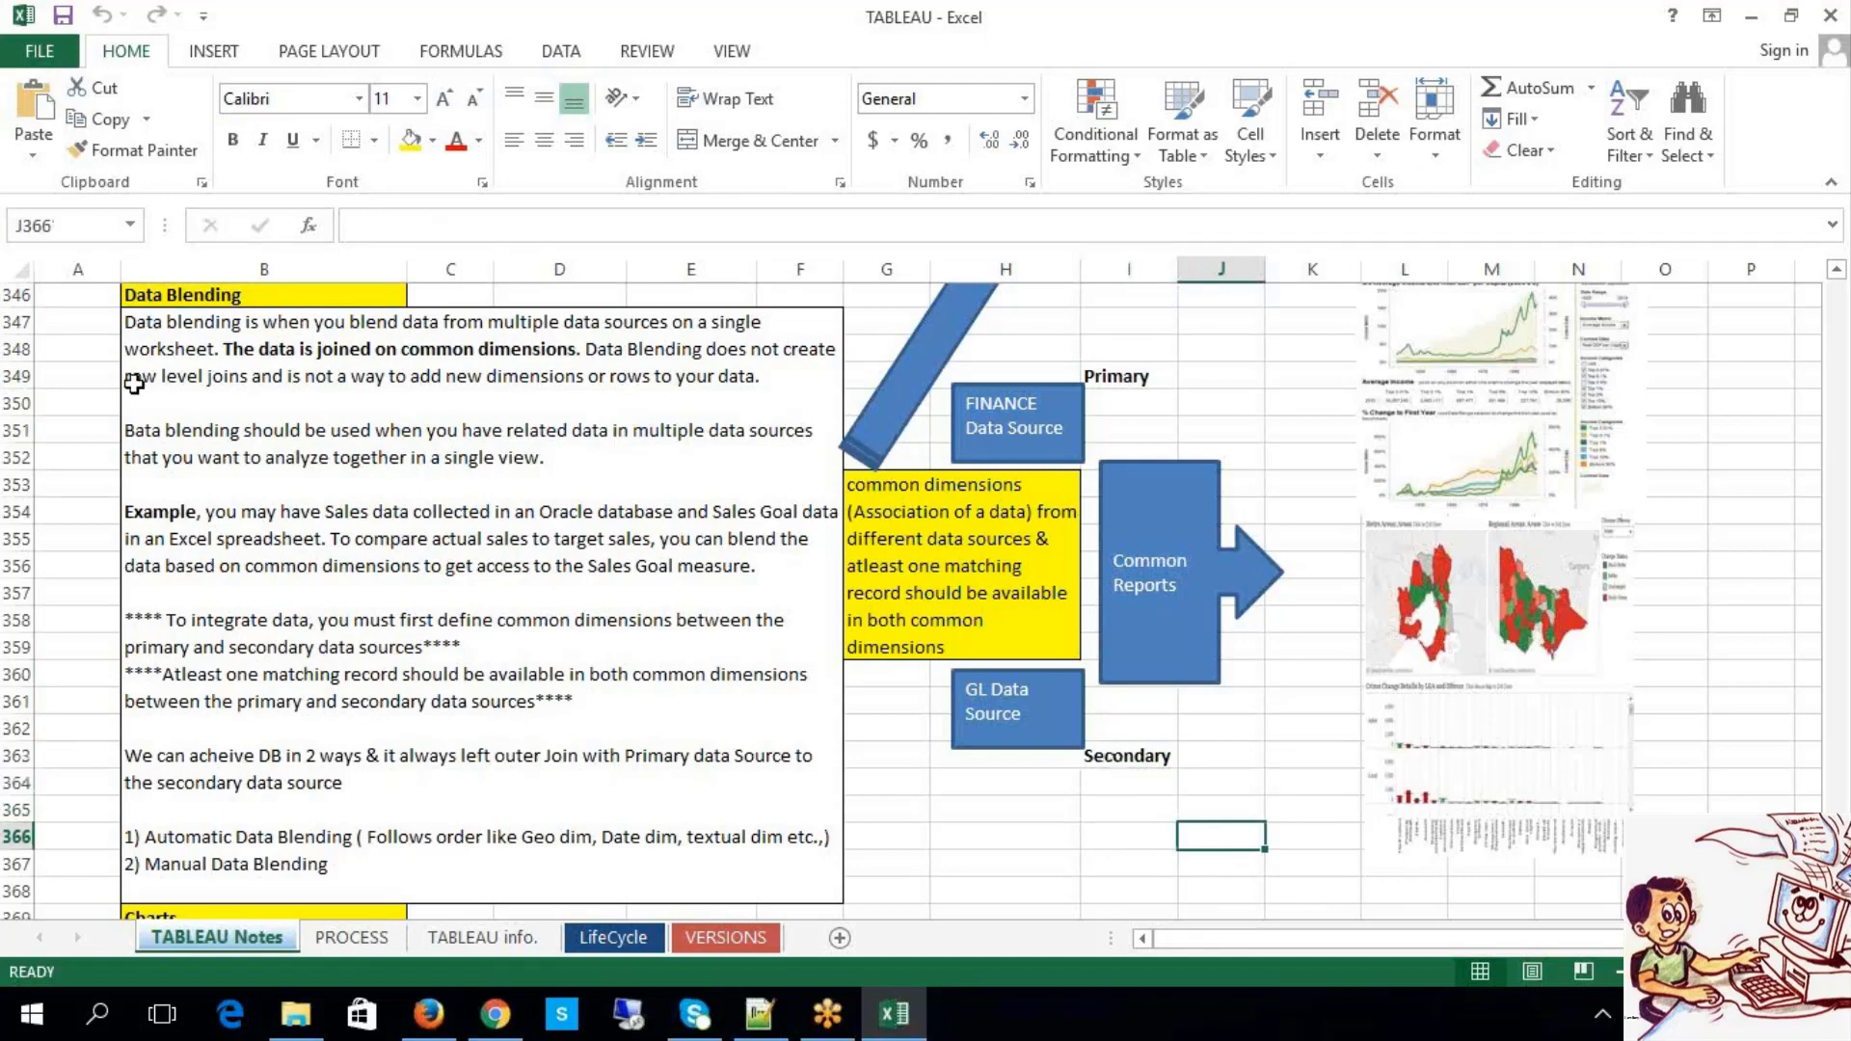
double_click(216, 626)
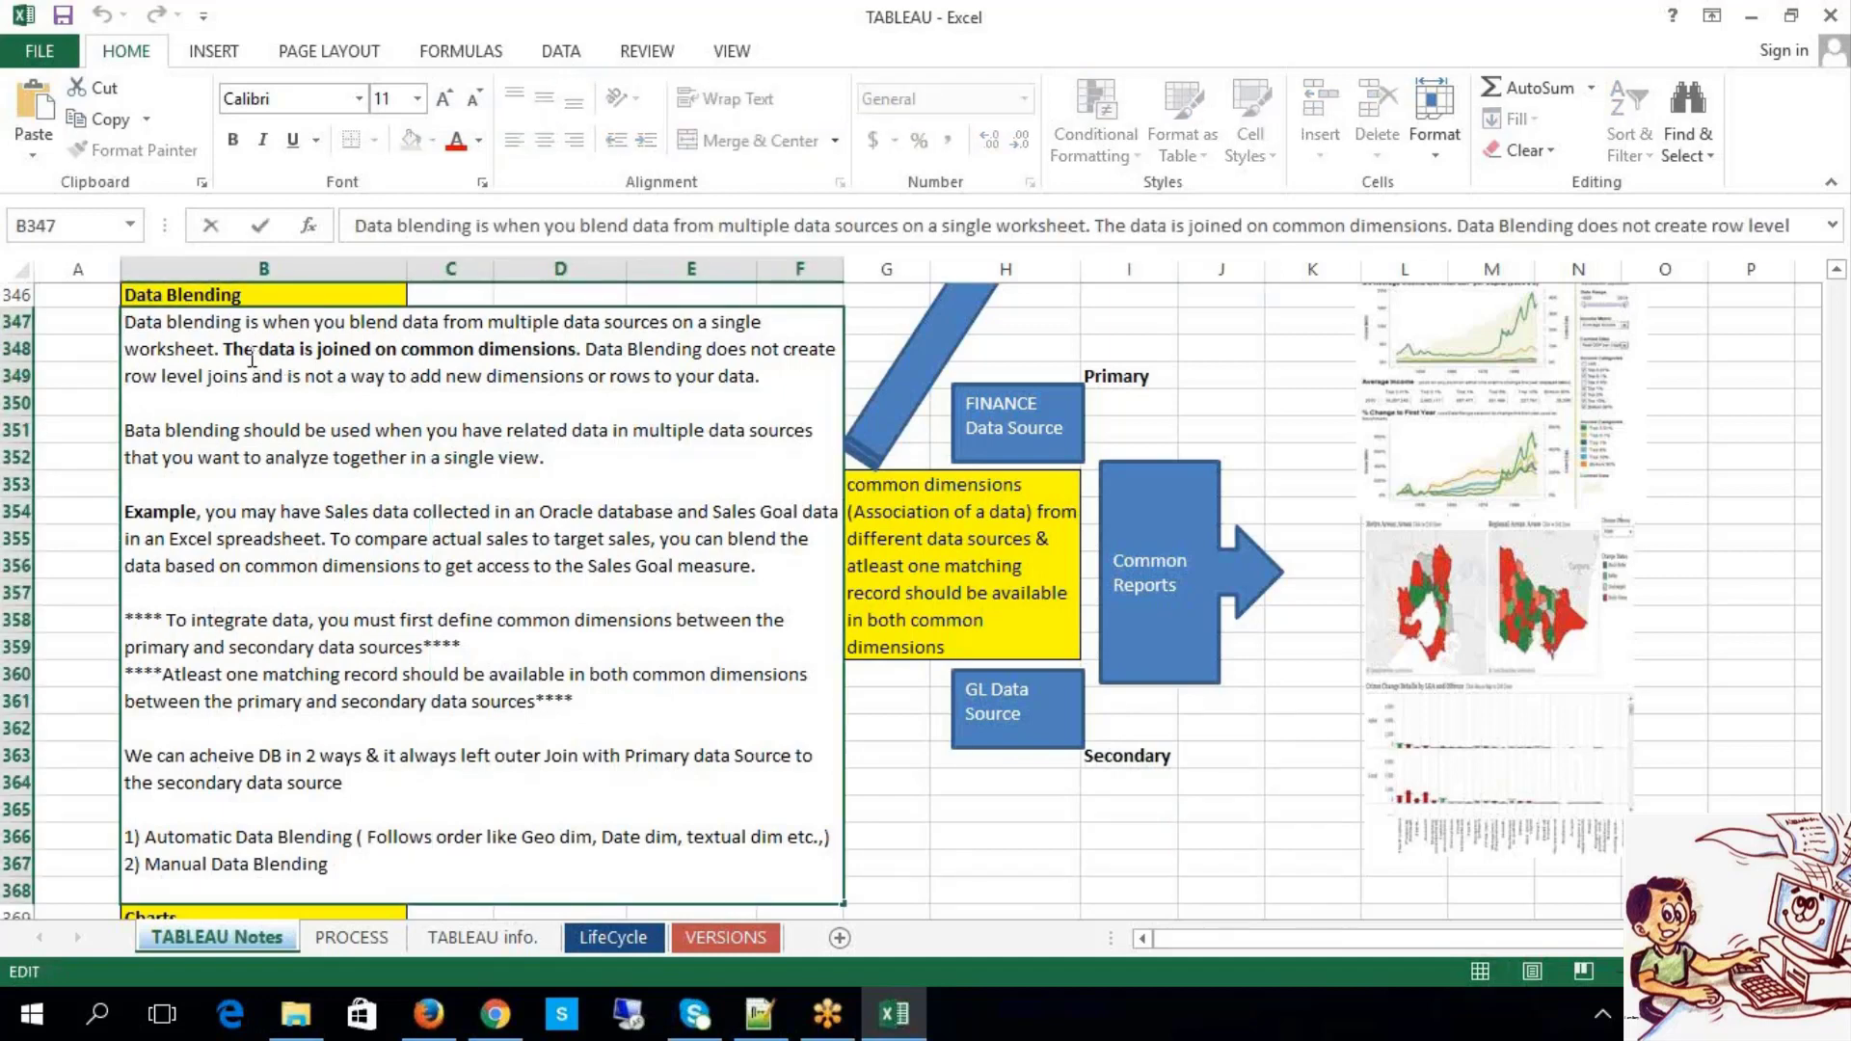
left_click_drag(231, 349, 568, 364)
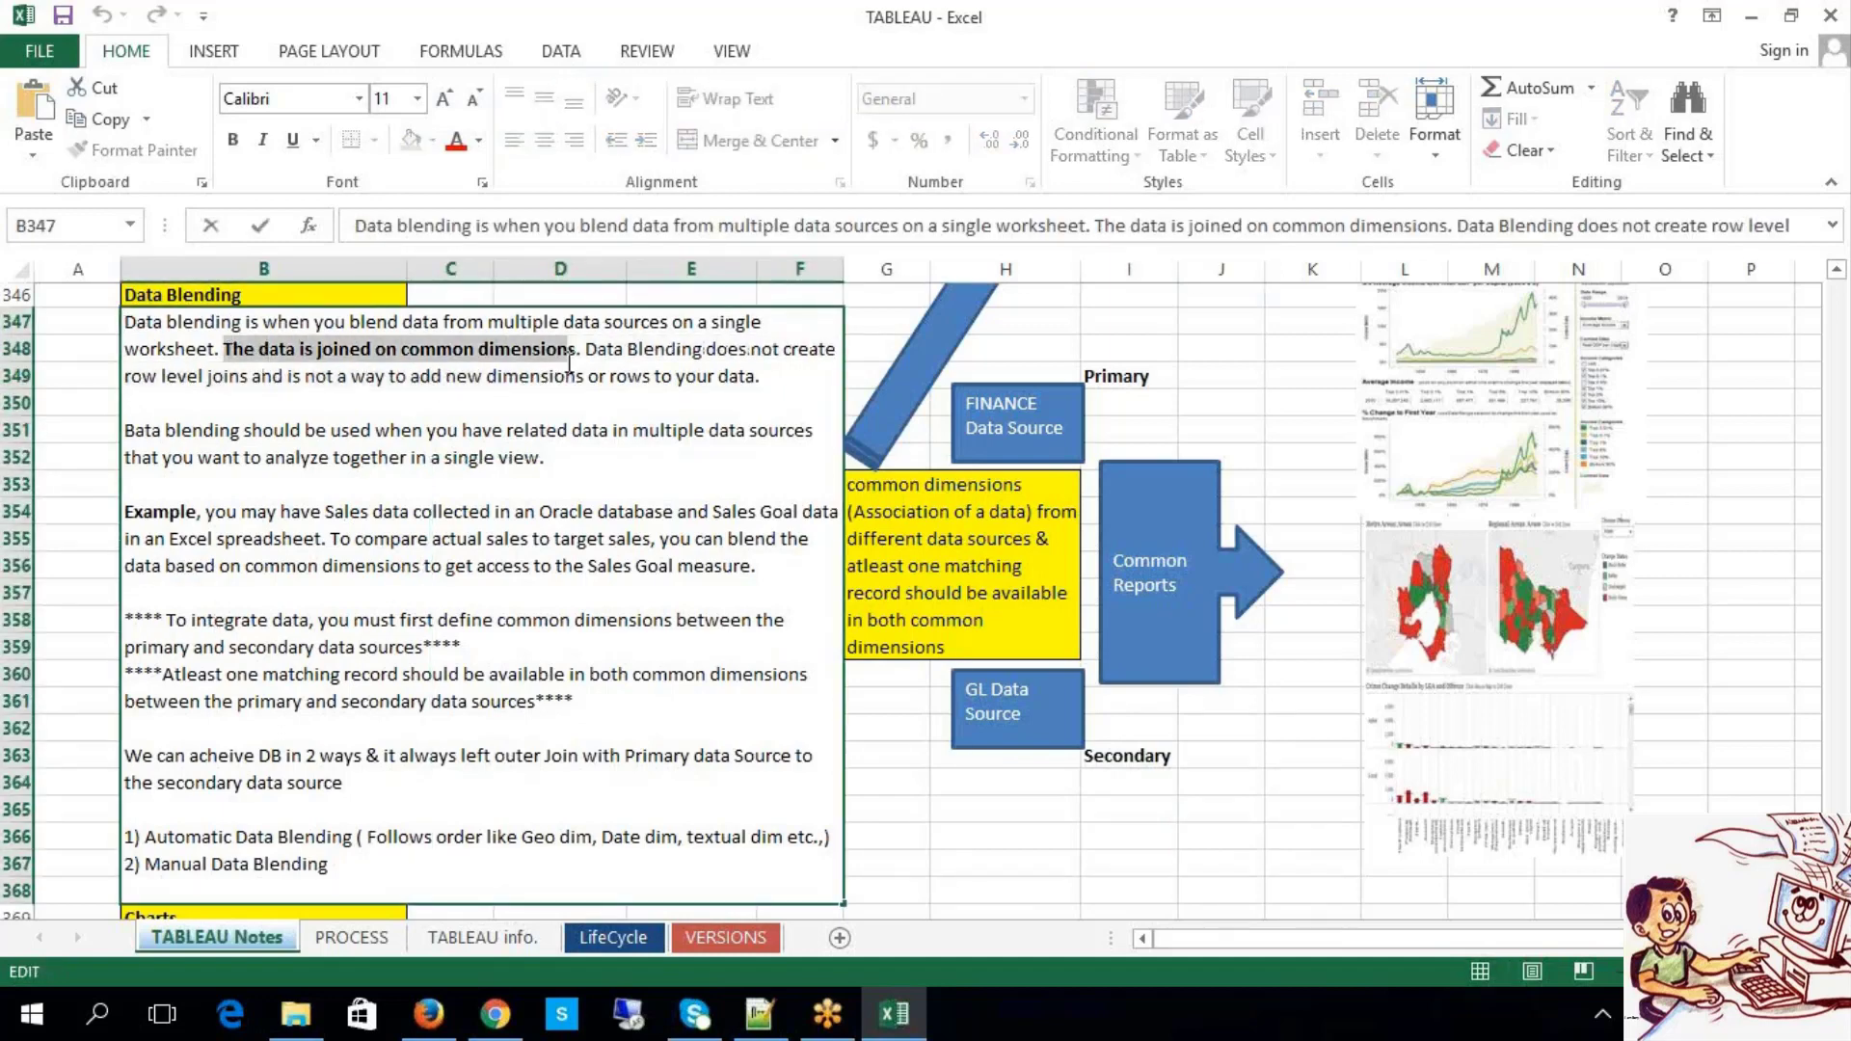
key("ctrl+b")
left_click(459, 700)
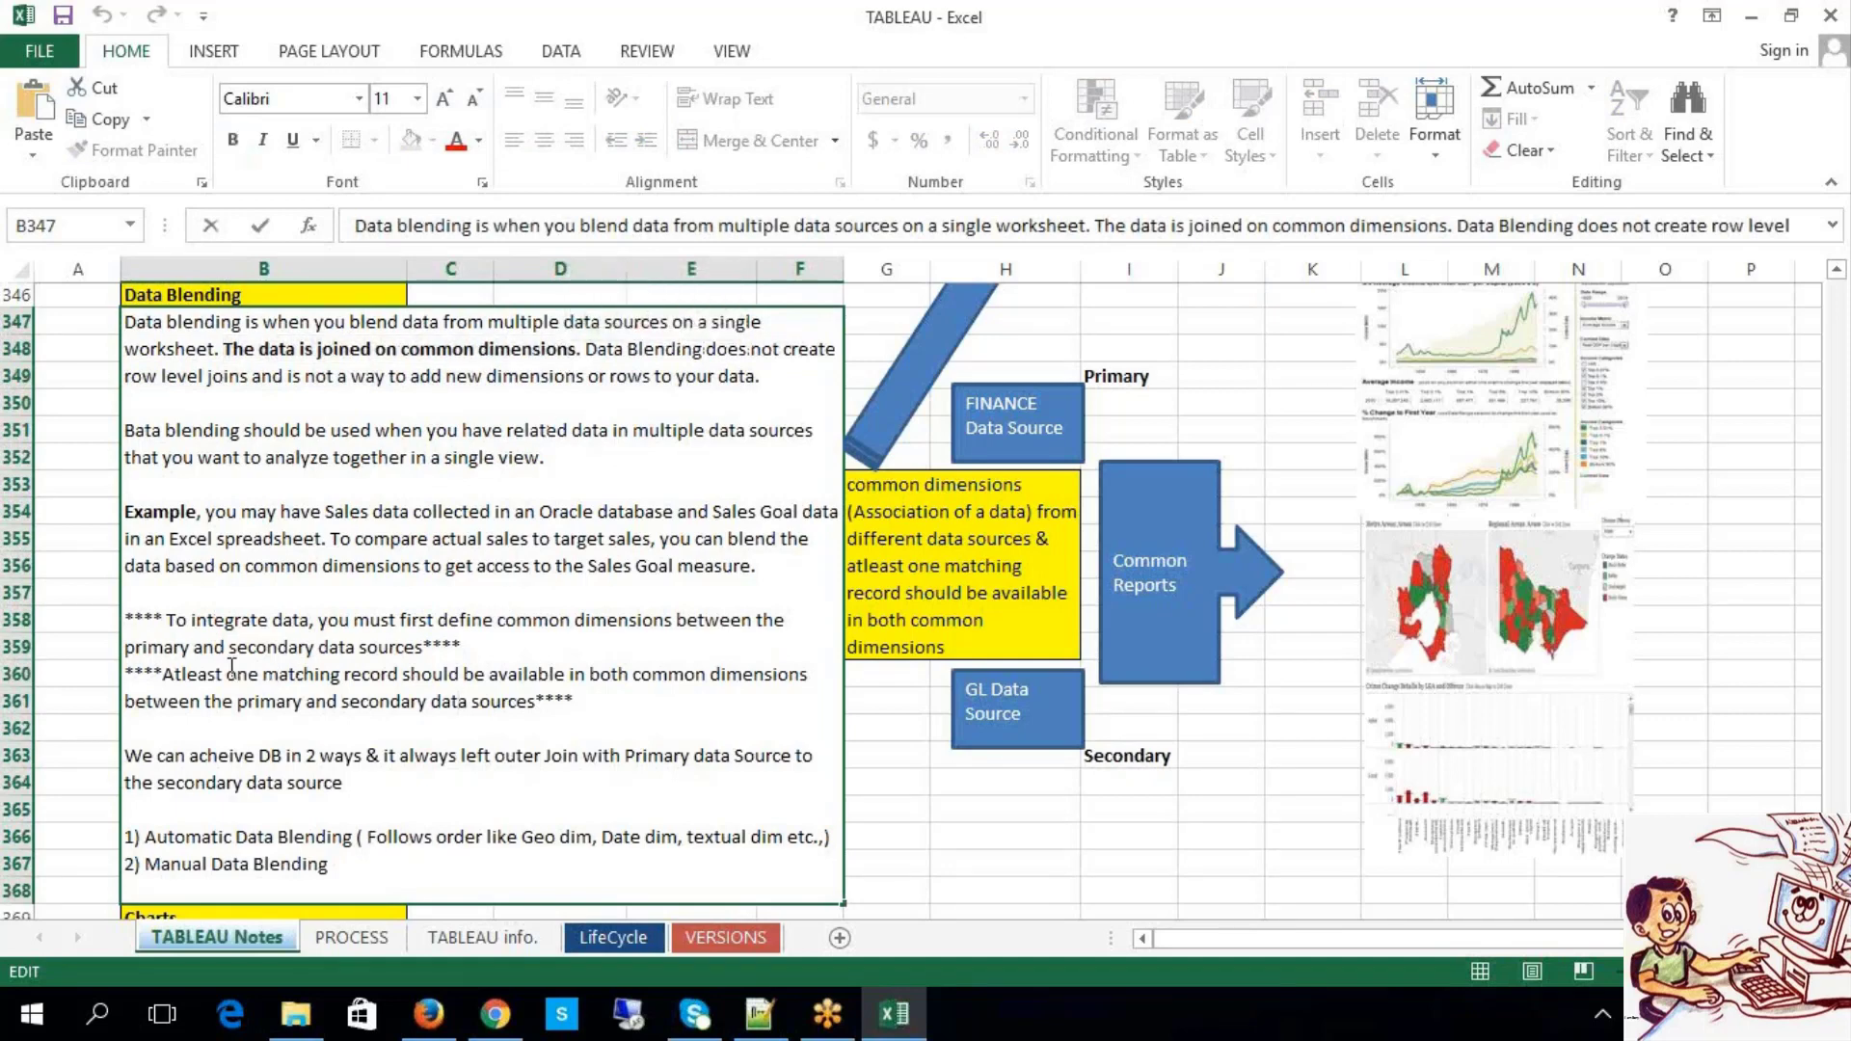
left_click_drag(228, 674, 411, 692)
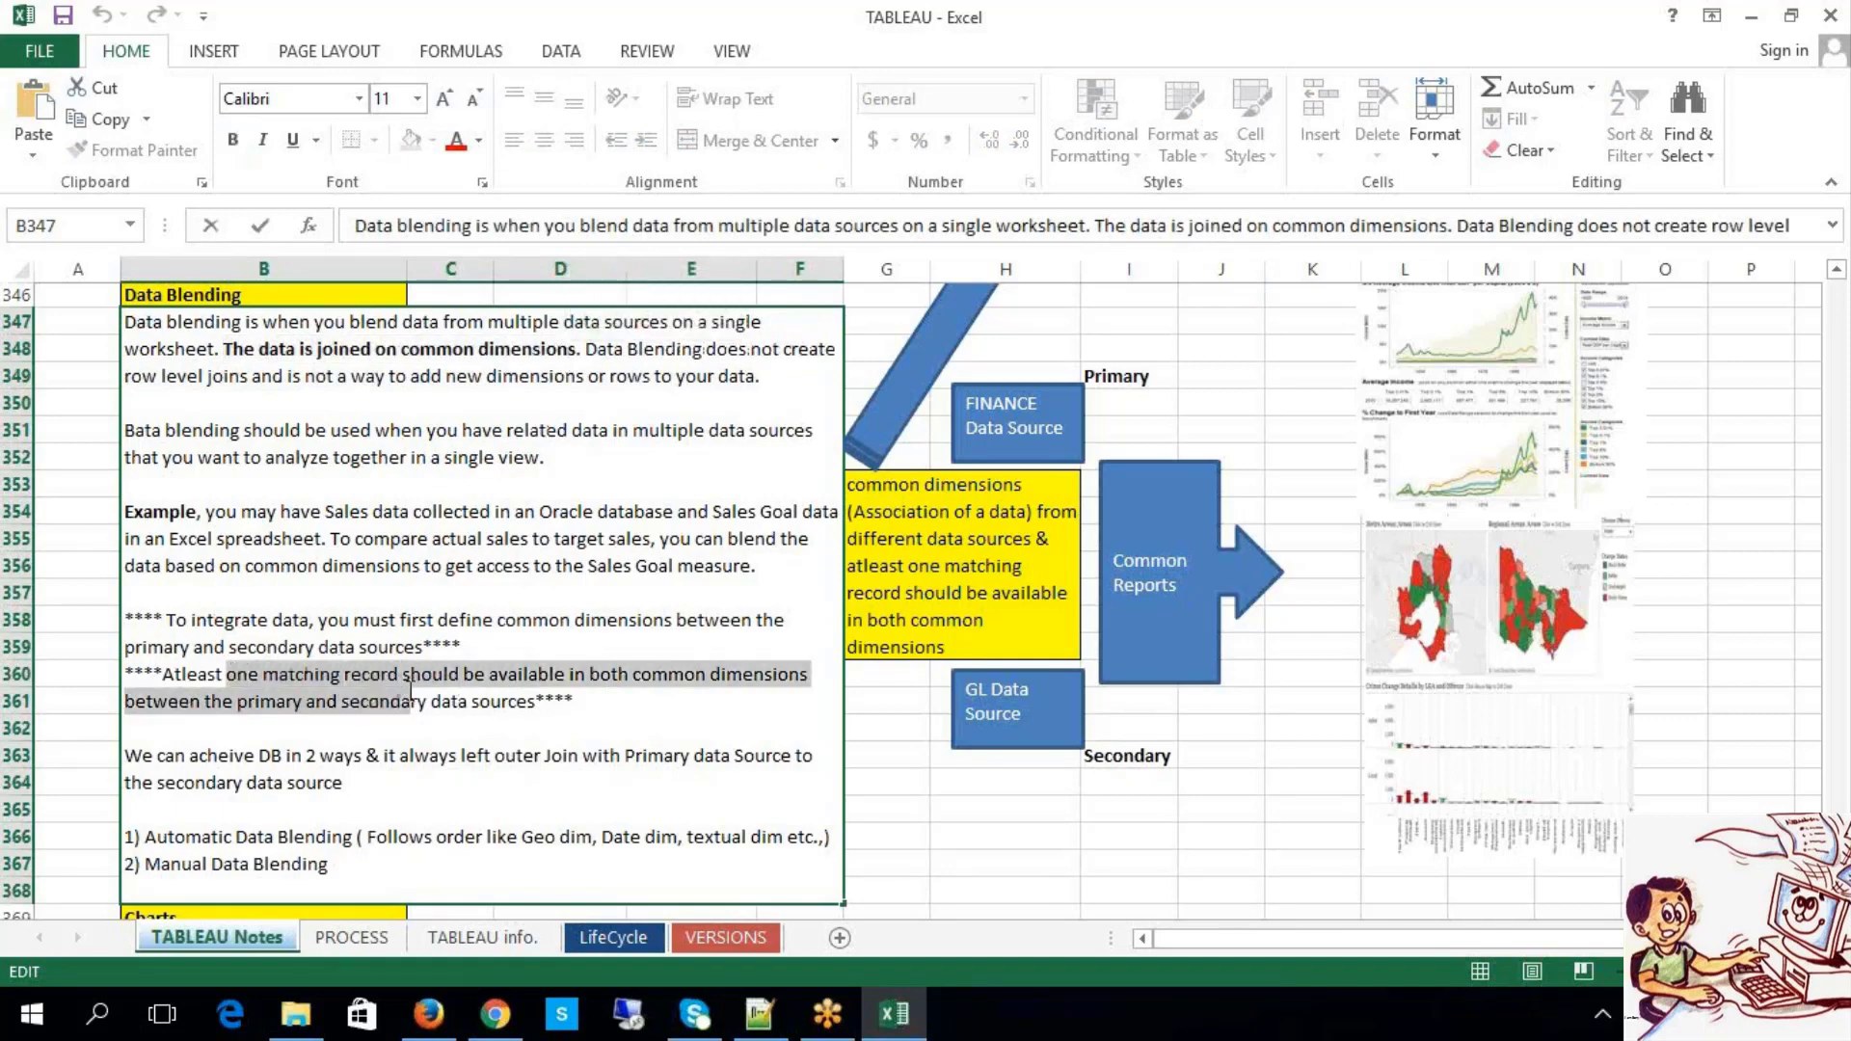
left_click(1217, 859)
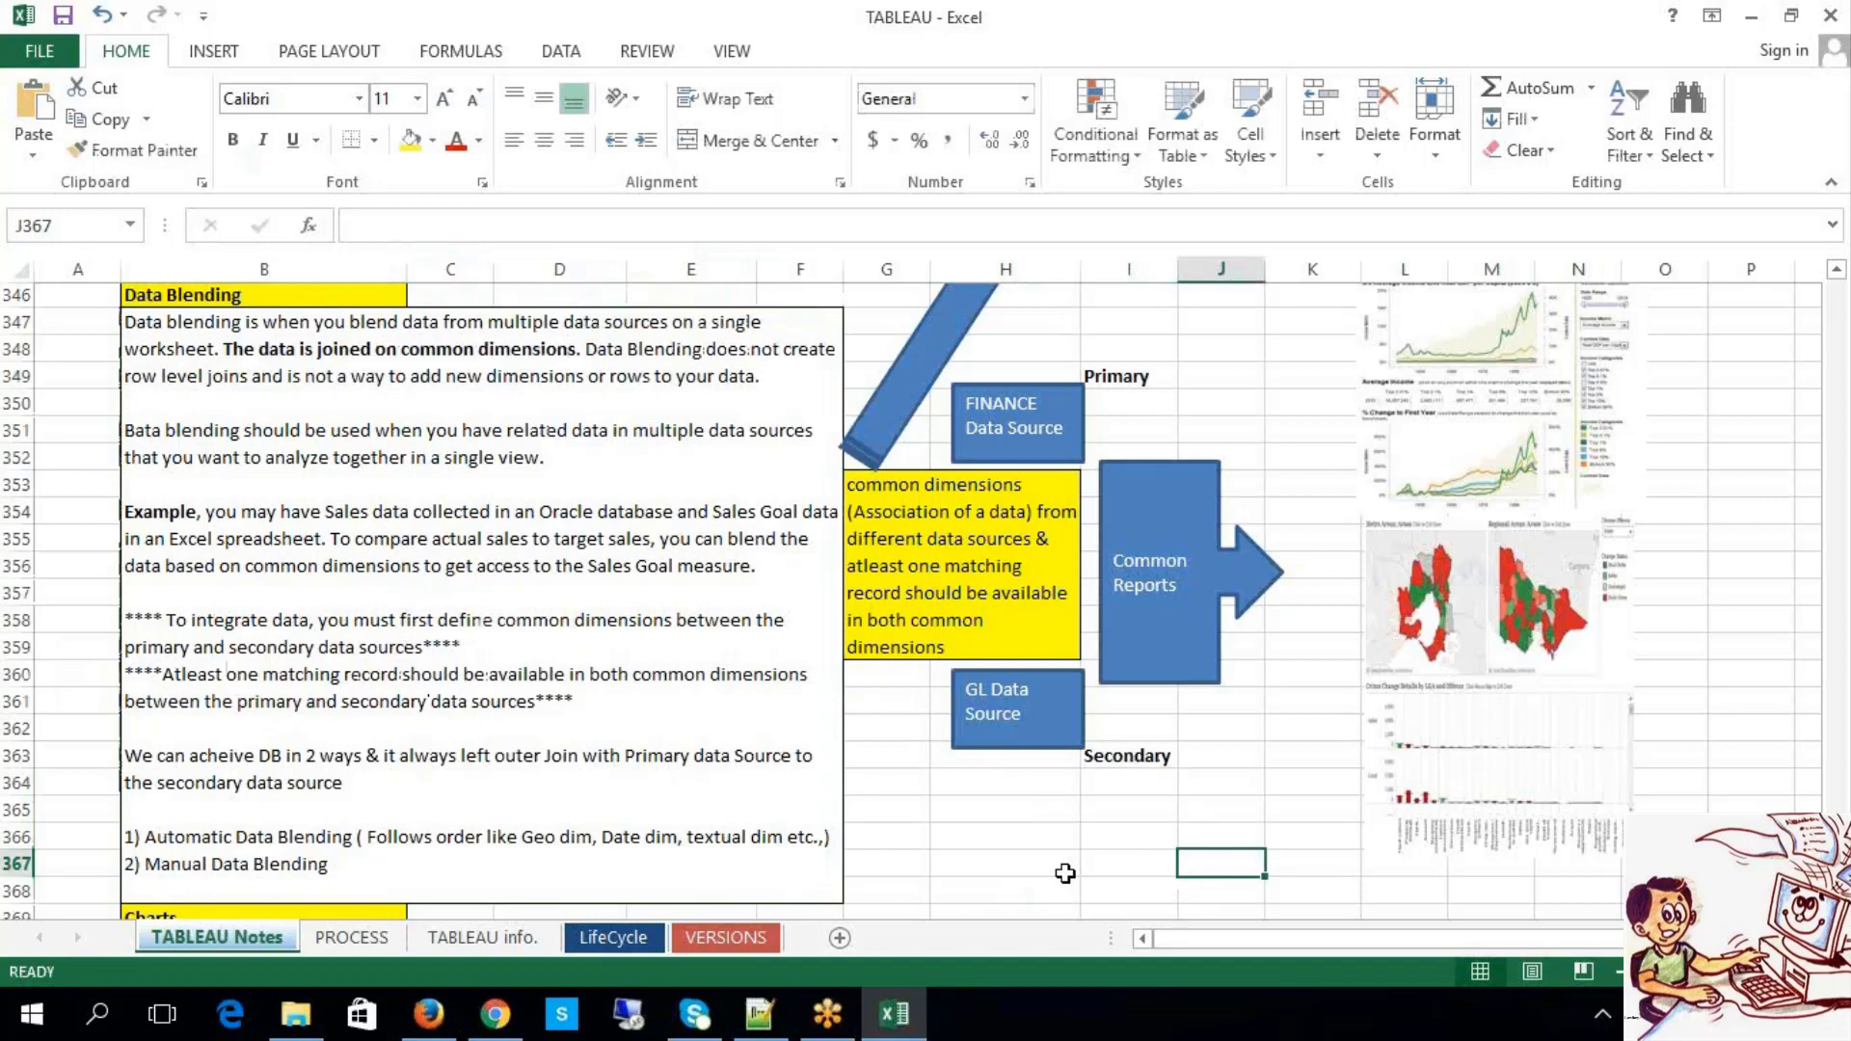
Step: Make "Automatic Data Blending" and "Manual Data Blending" bold in the numbered list of the Data Blending notes
double_click(348, 838)
left_click_drag(352, 837, 152, 837)
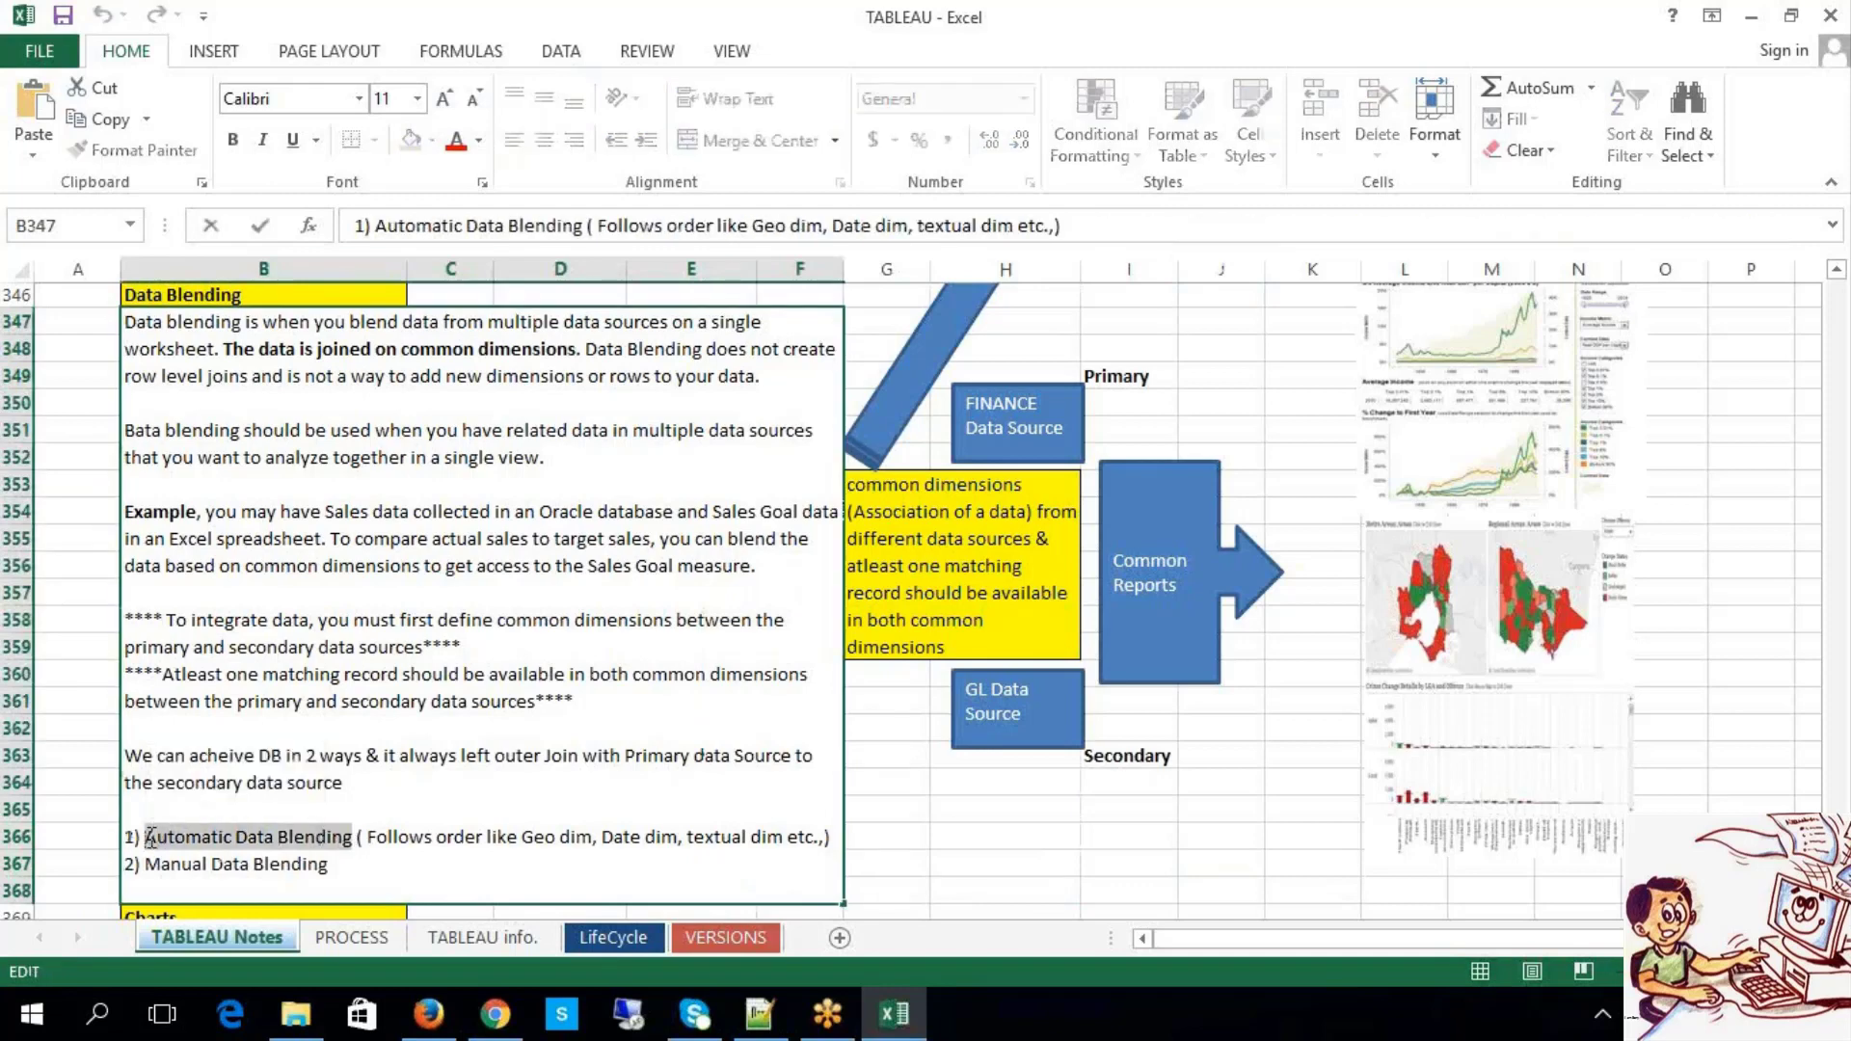
key("ctrl+b")
left_click_drag(329, 865, 149, 867)
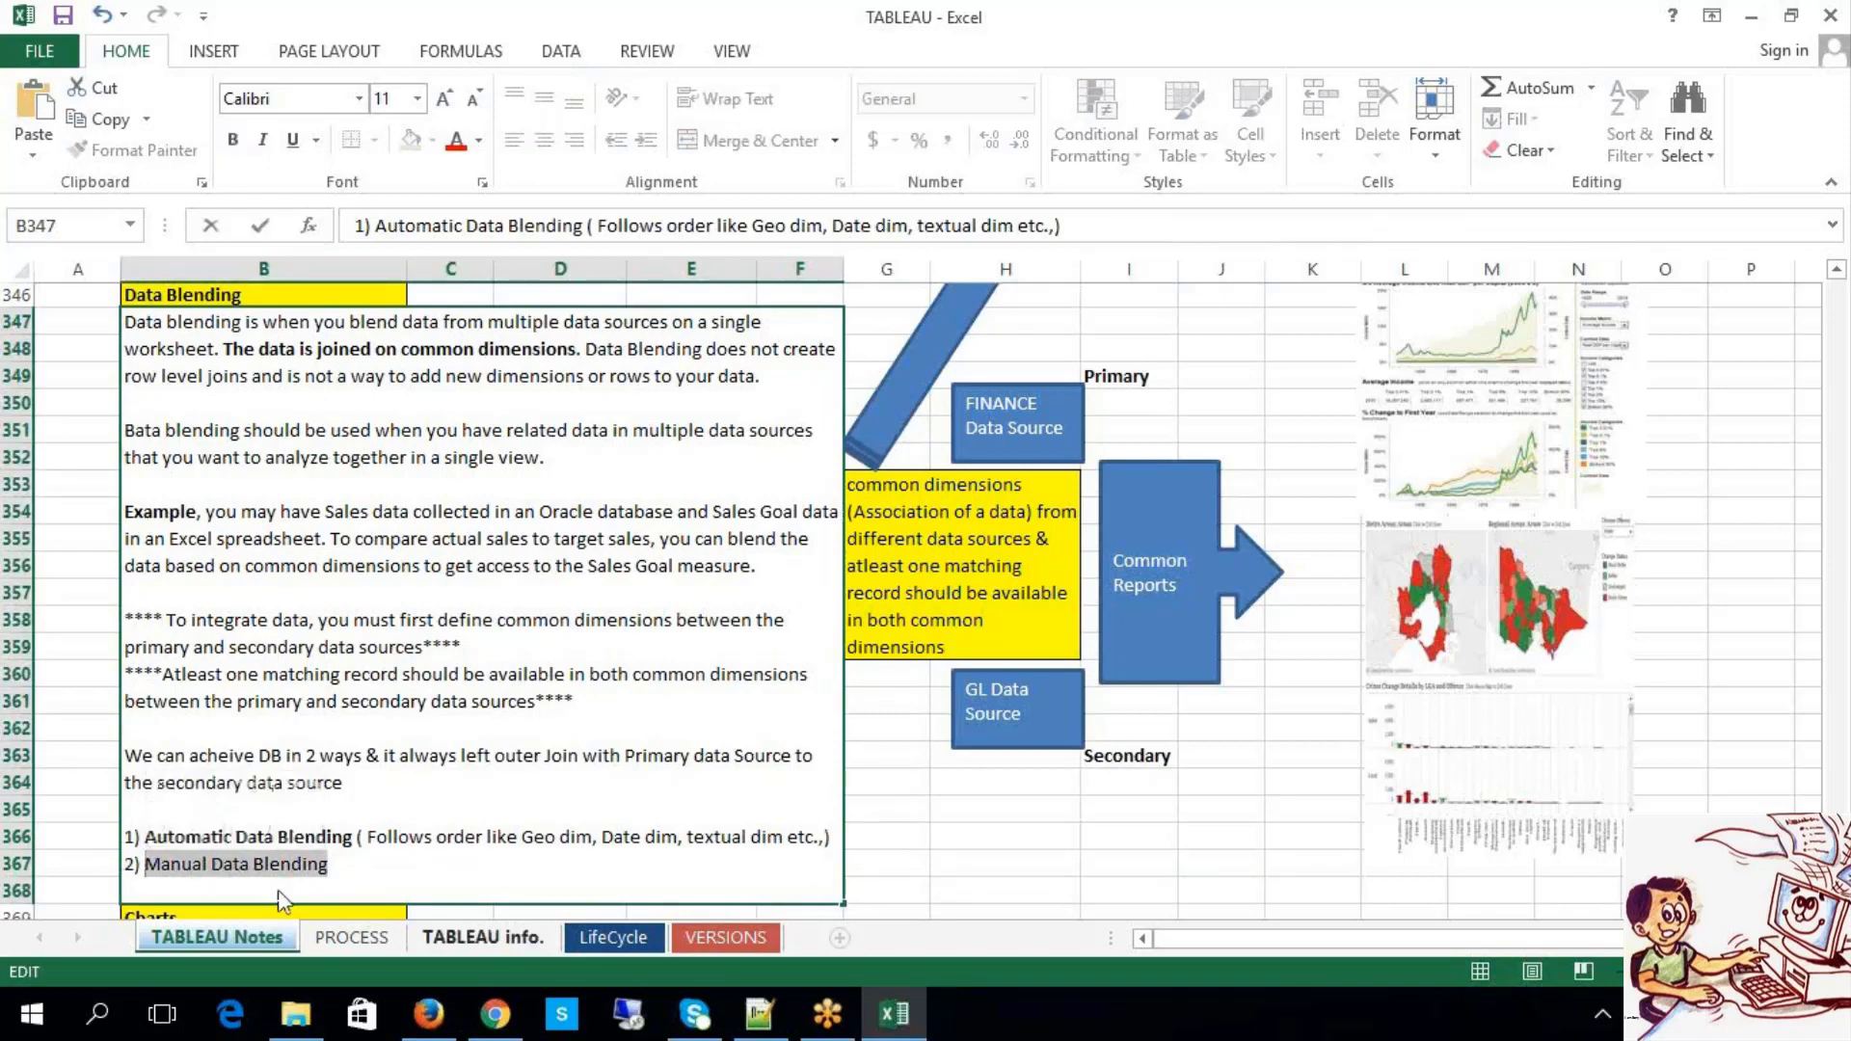
key("ctrl+b")
left_click(1108, 733)
left_click(1067, 818)
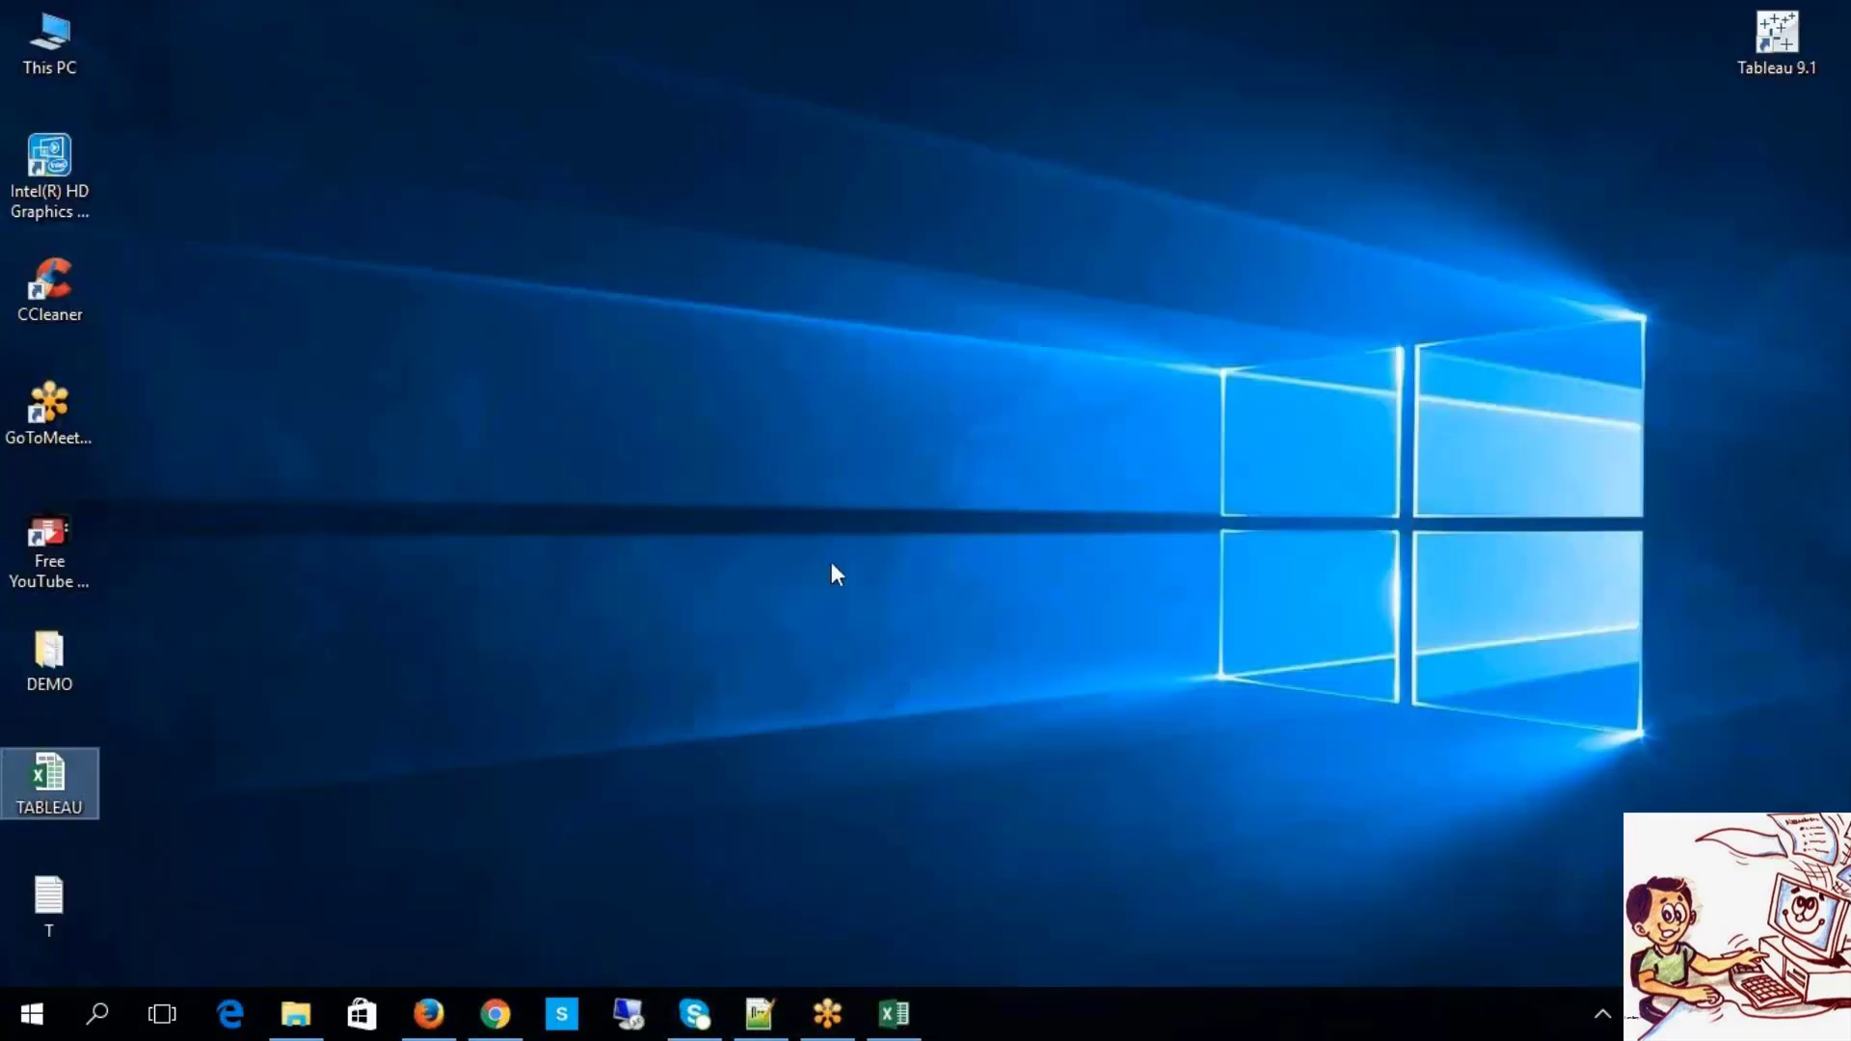
right_click(454, 164)
left_click(508, 250)
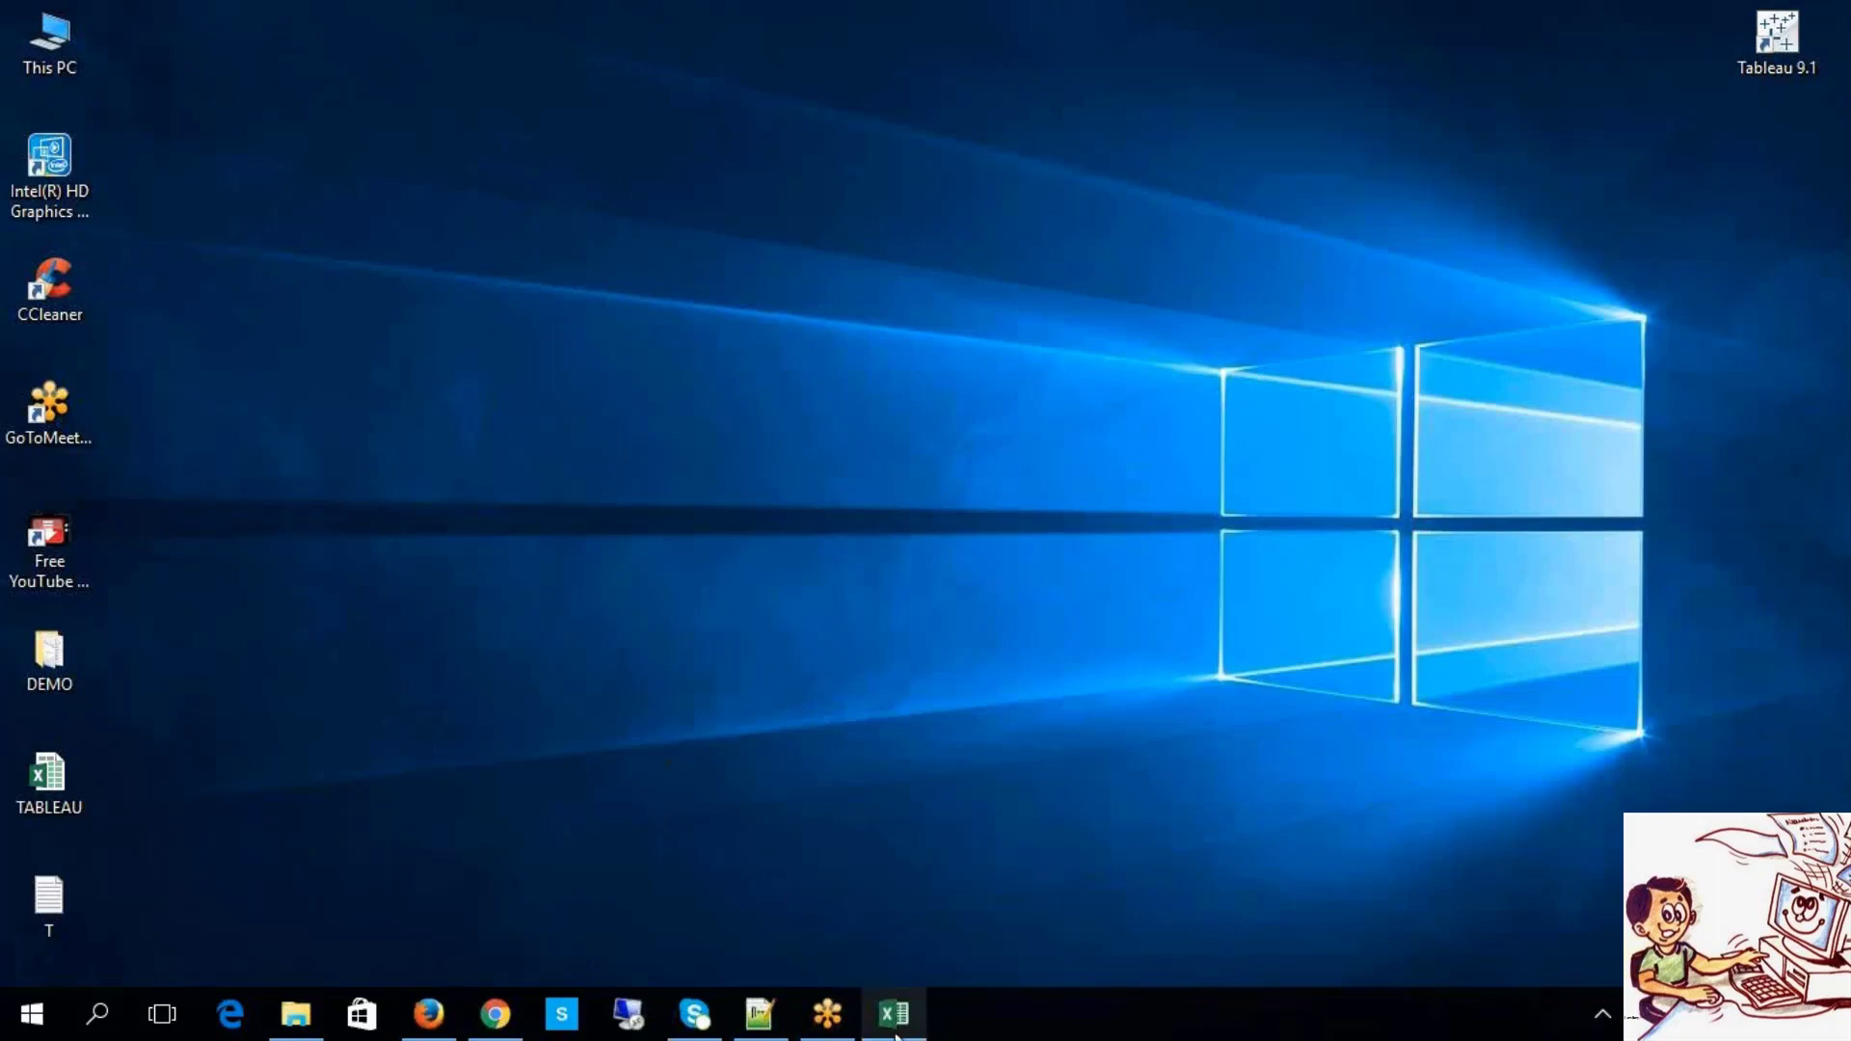
left_click(894, 1014)
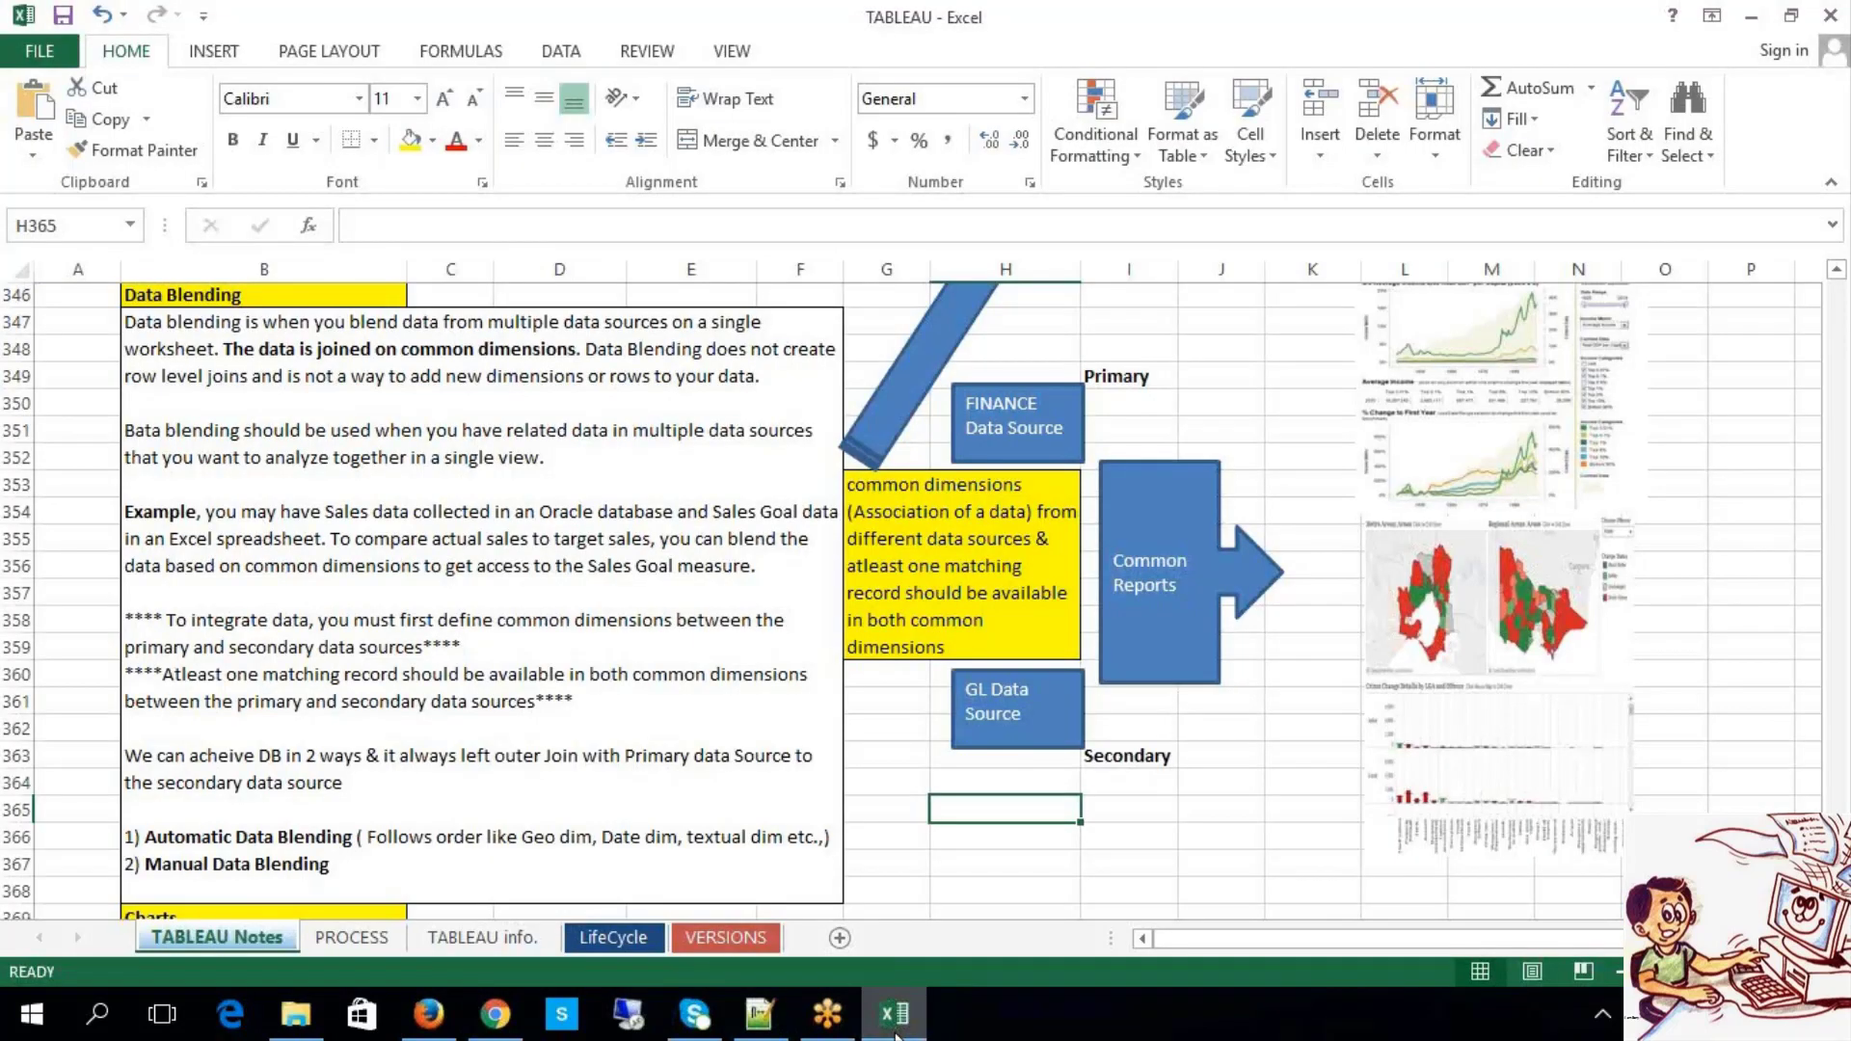
left_click(895, 1032)
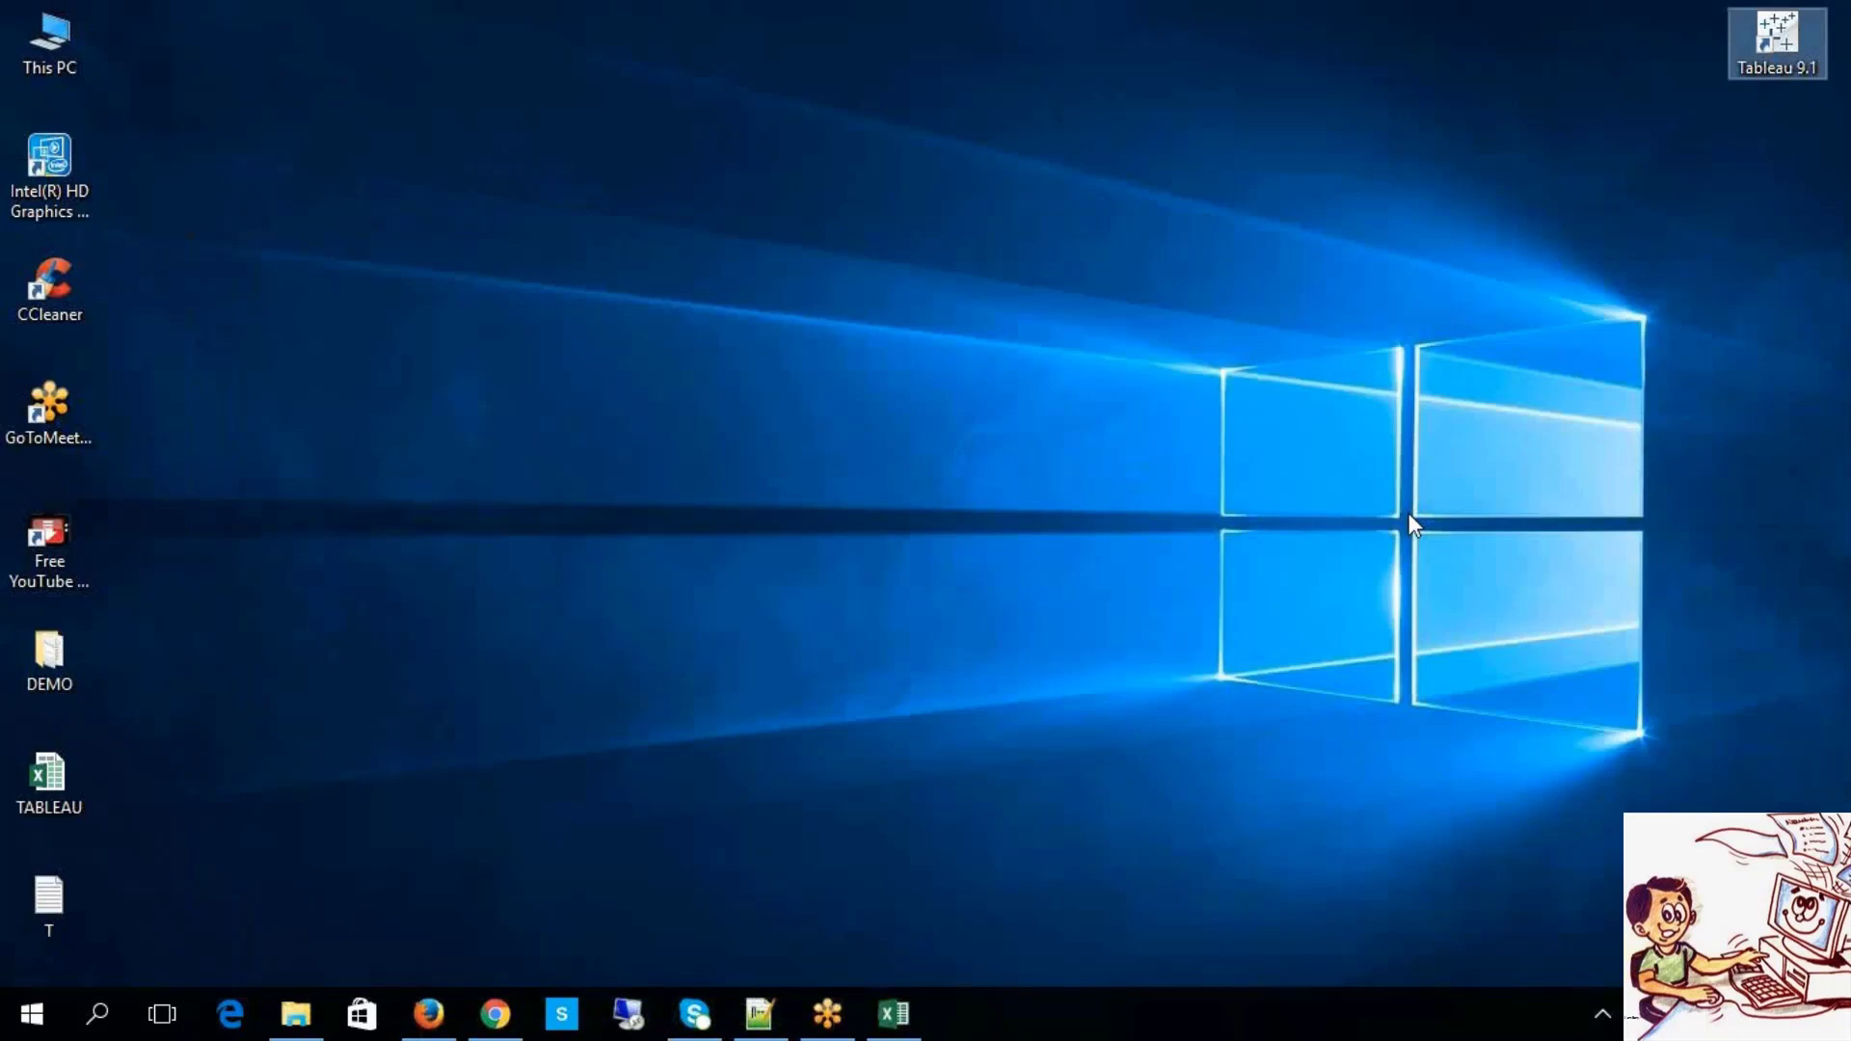
Step: Launch Tableau 9.1 and connect to the text file DS 1 in the TABLEAU folder on drive D
key("Return")
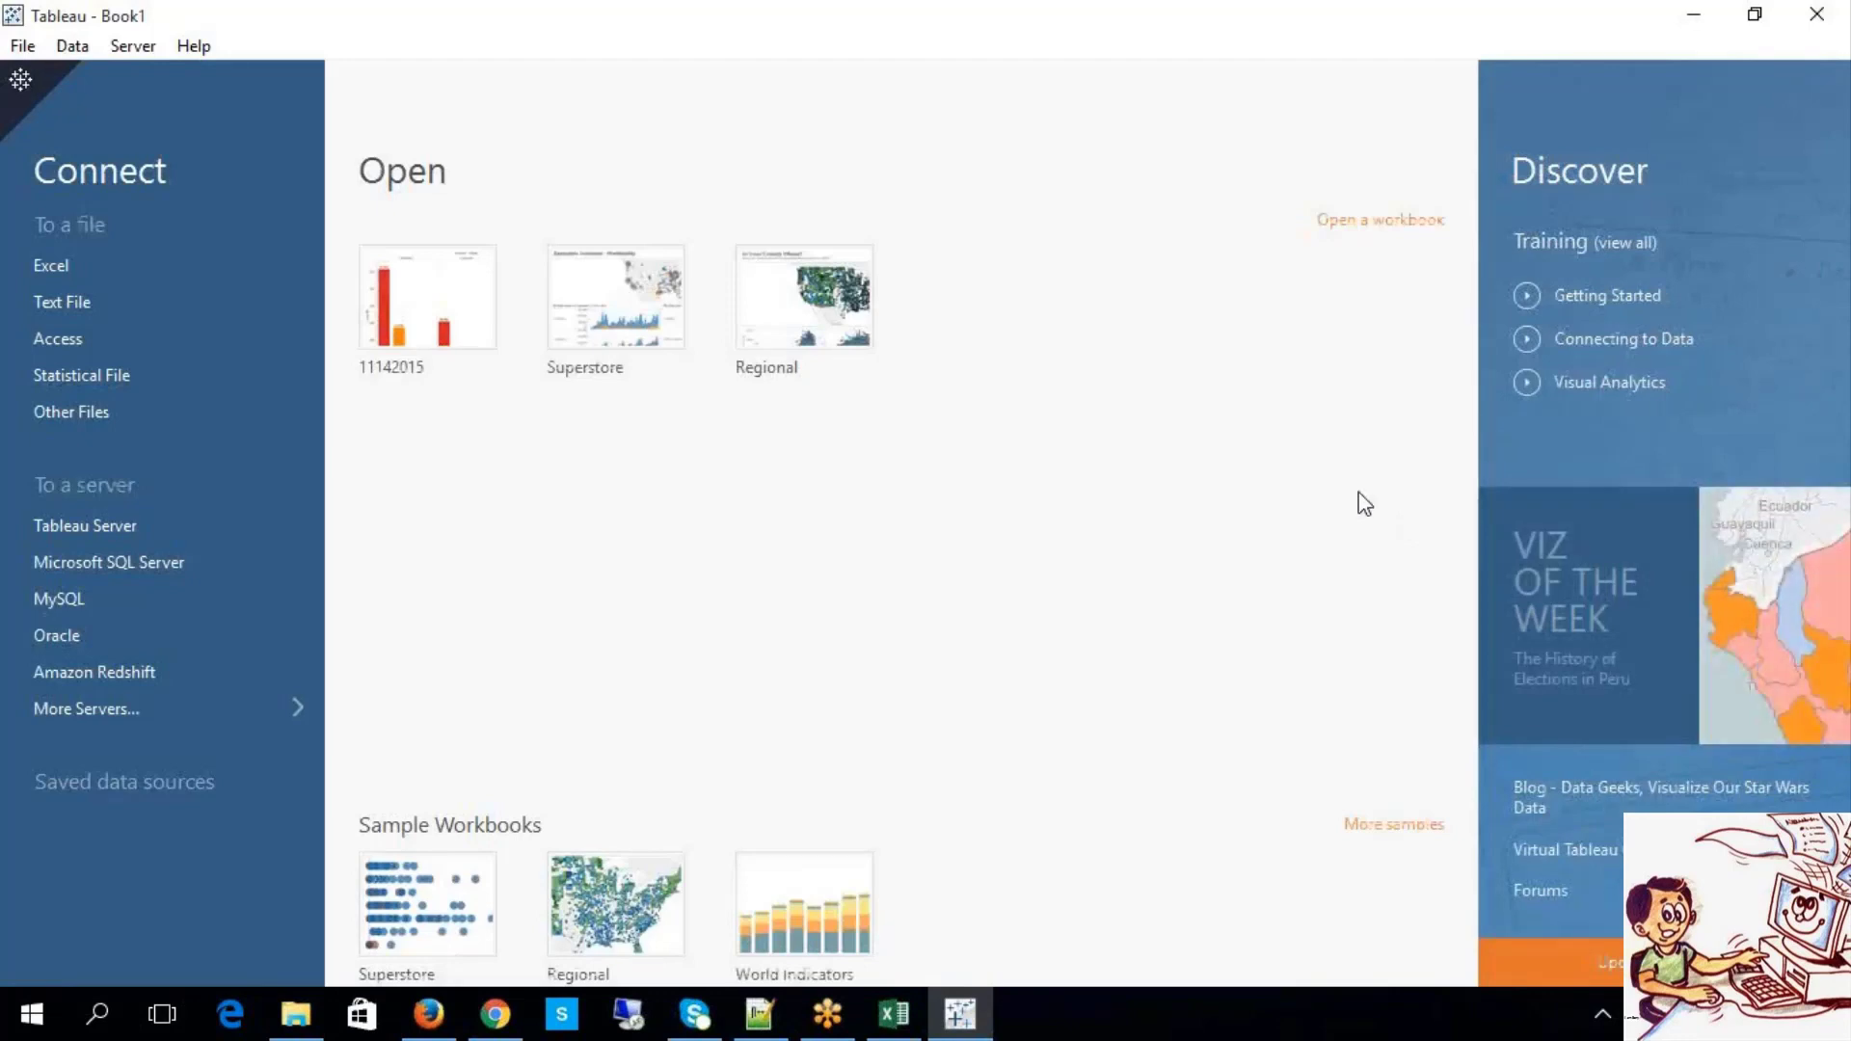
left_click(75, 303)
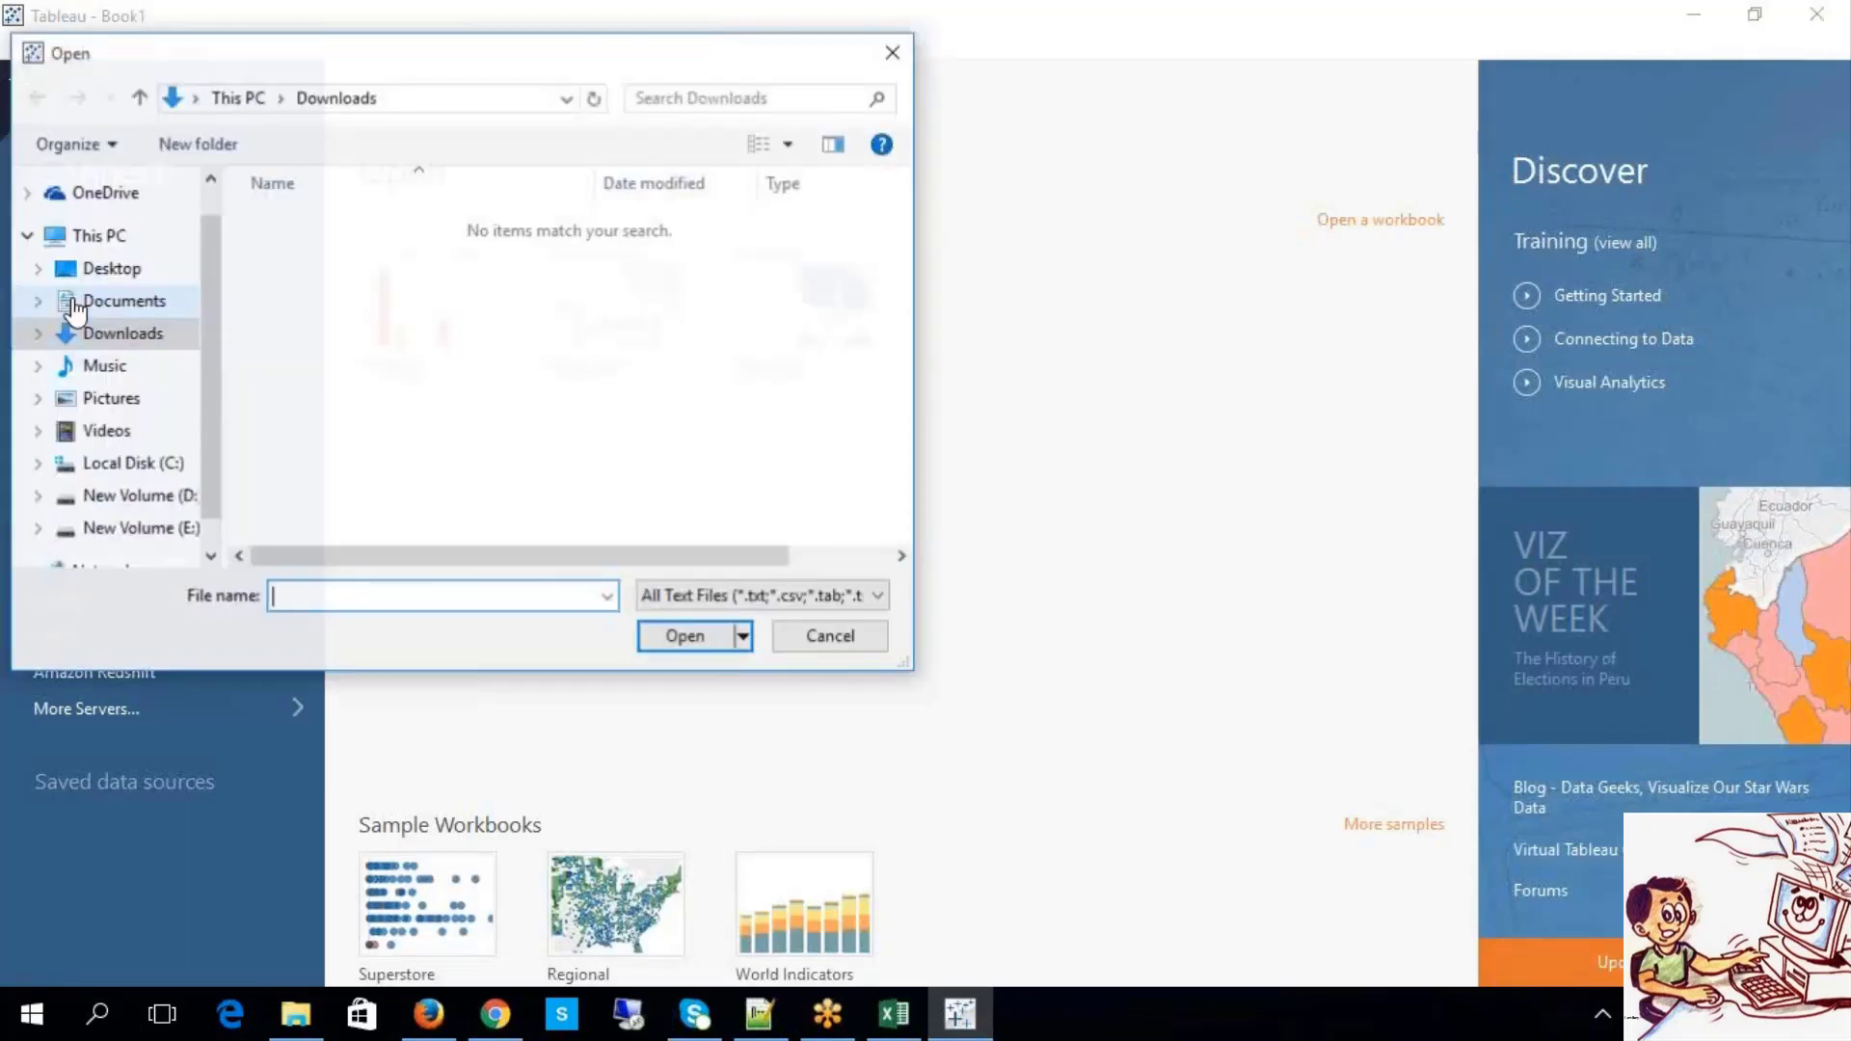
left_click(135, 496)
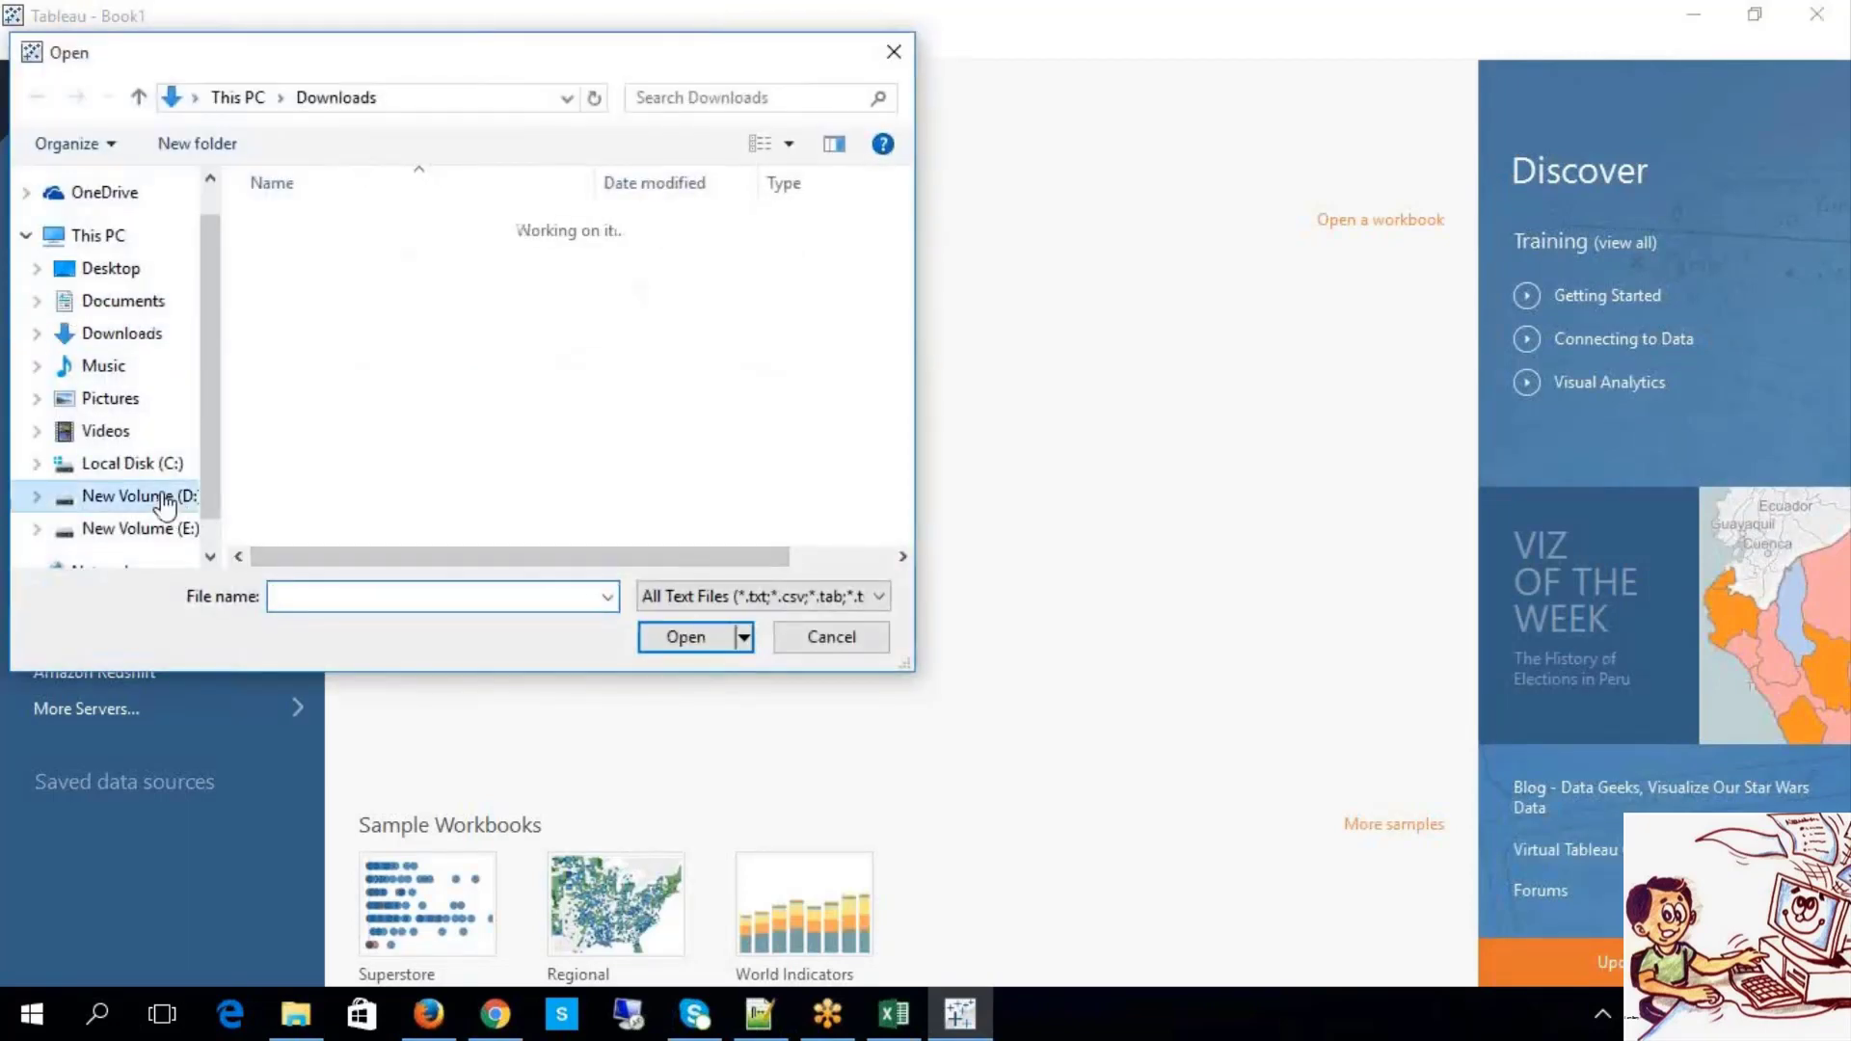
double_click(333, 305)
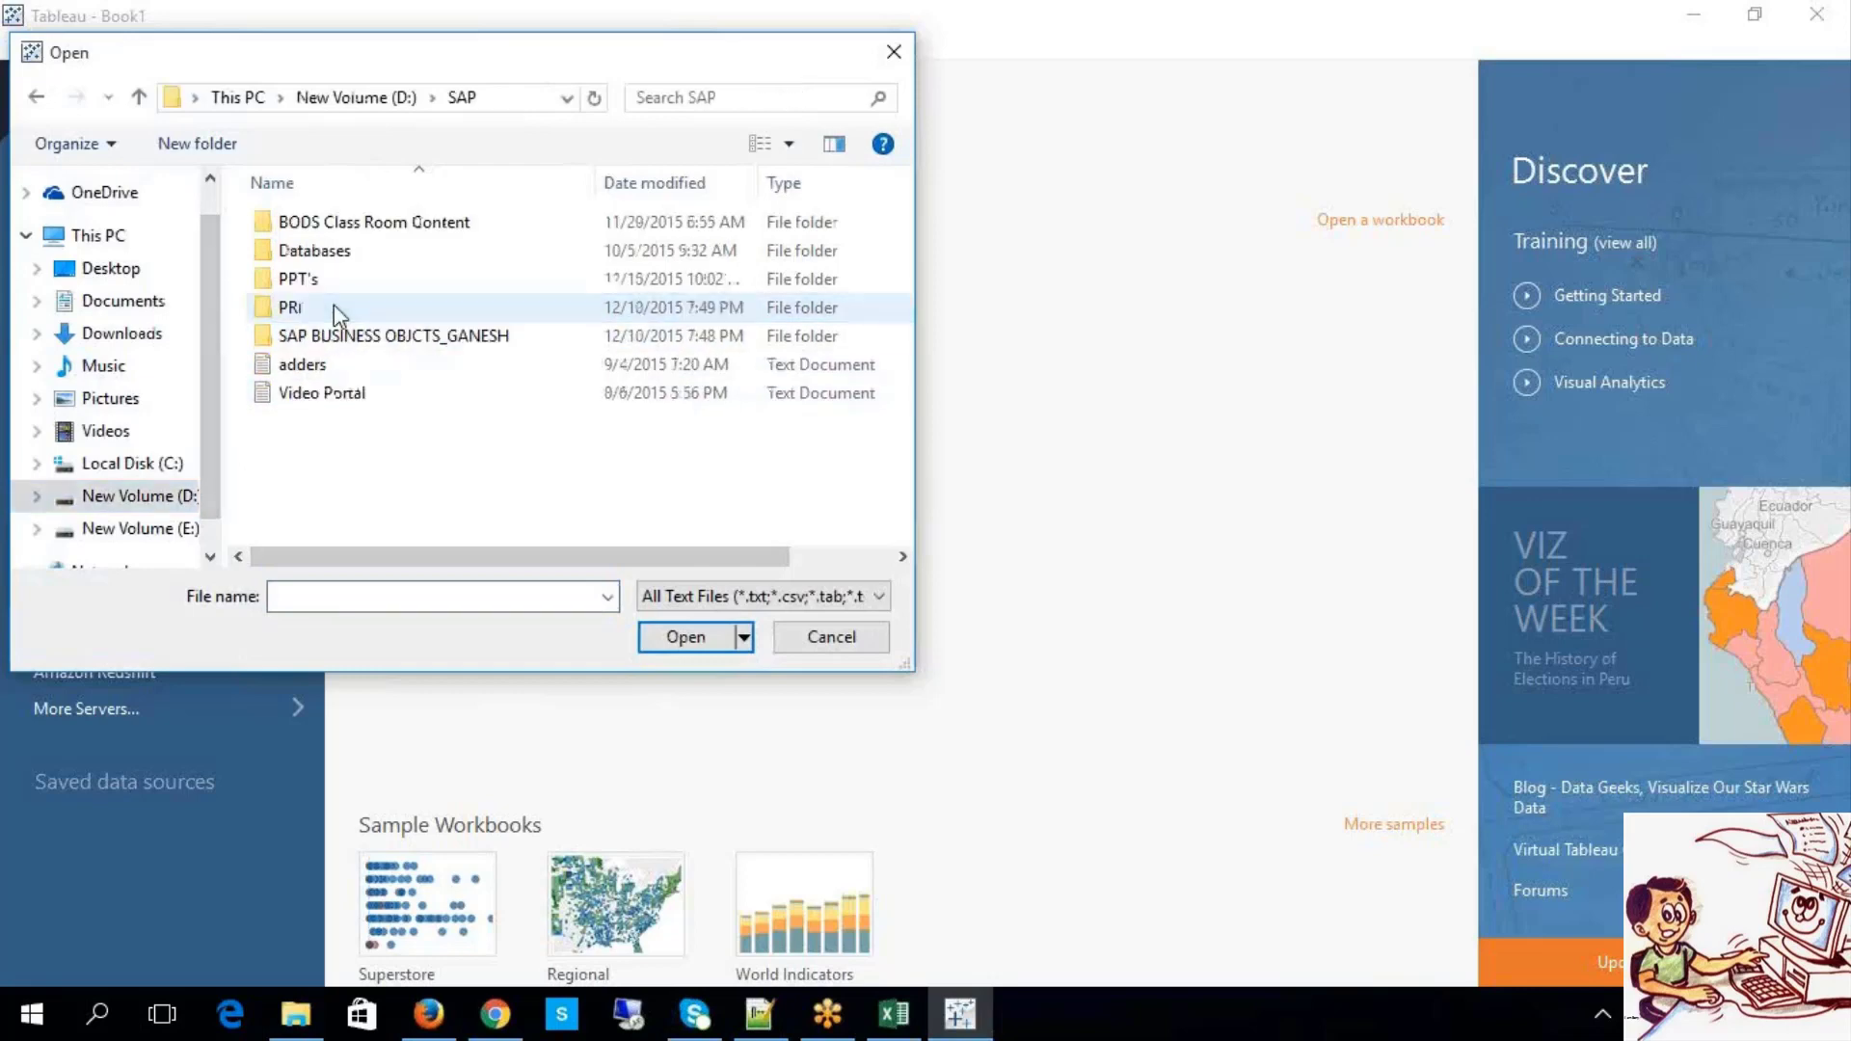
key("BackSpace")
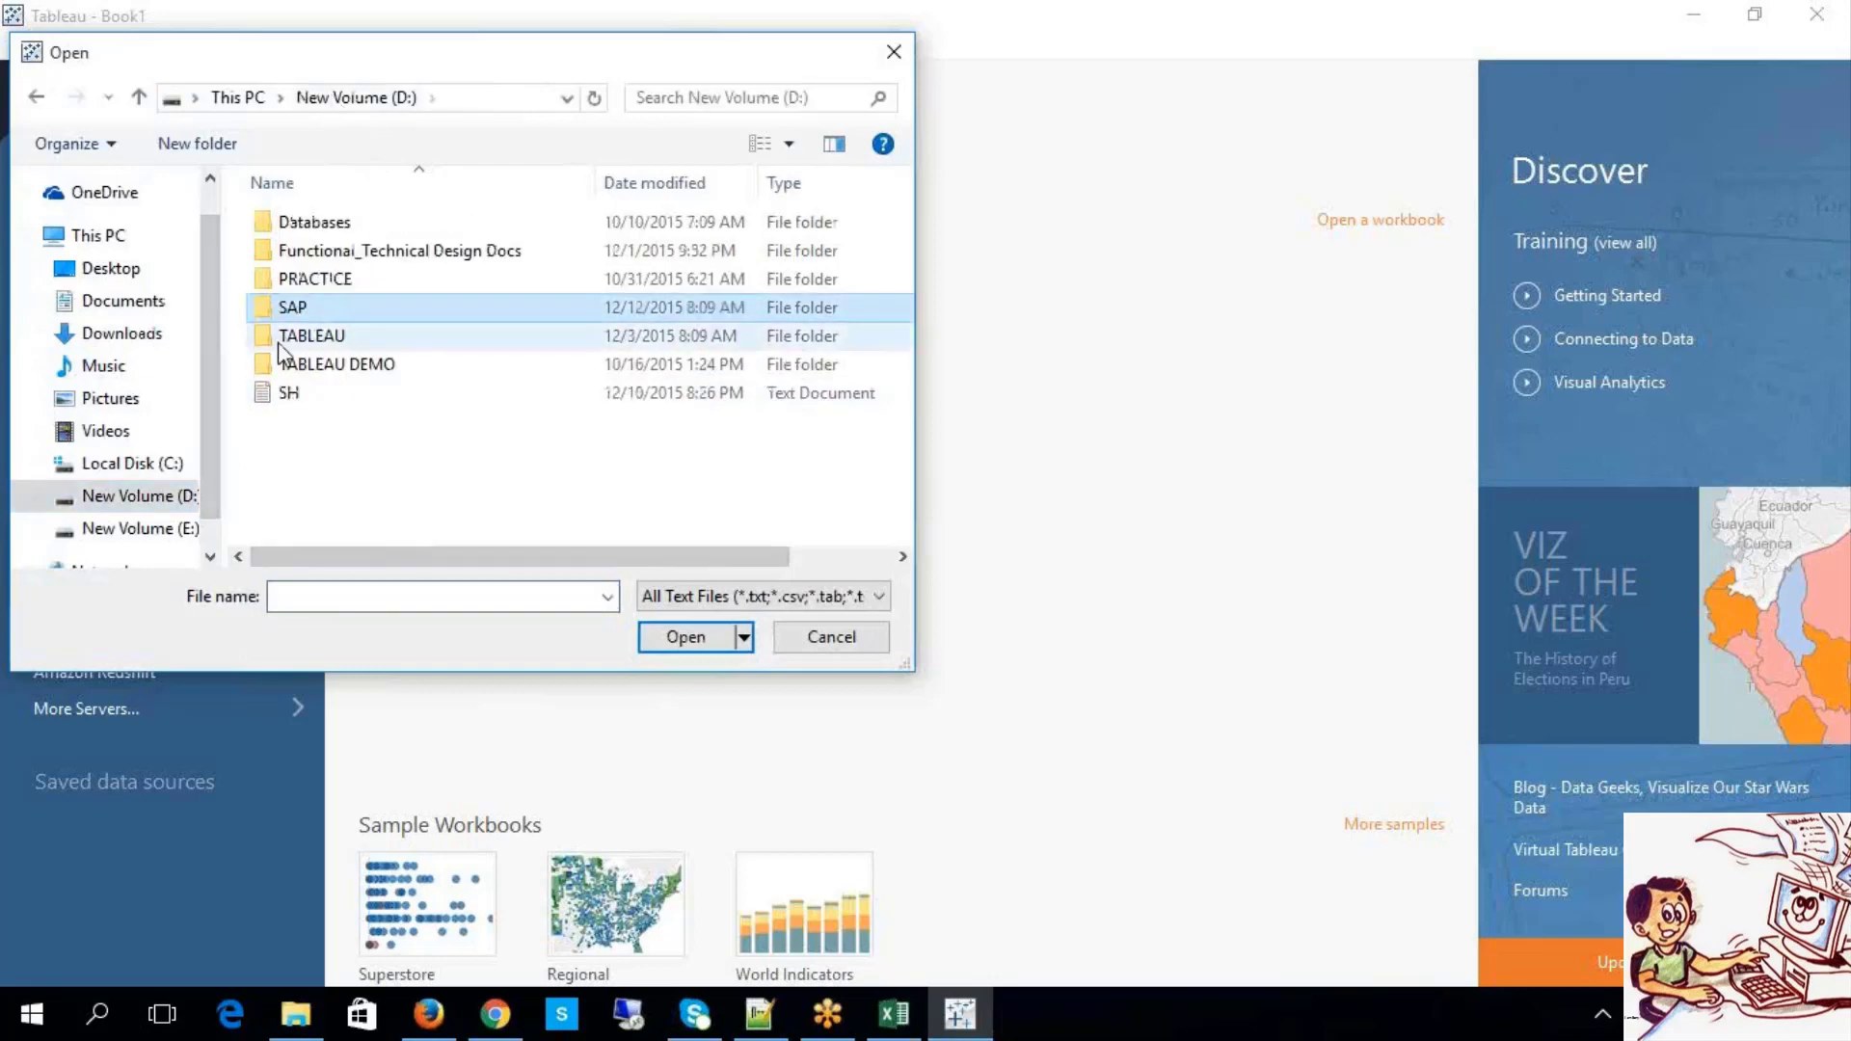
double_click(347, 336)
scroll(513, 405, "down", 3)
left_click(434, 429)
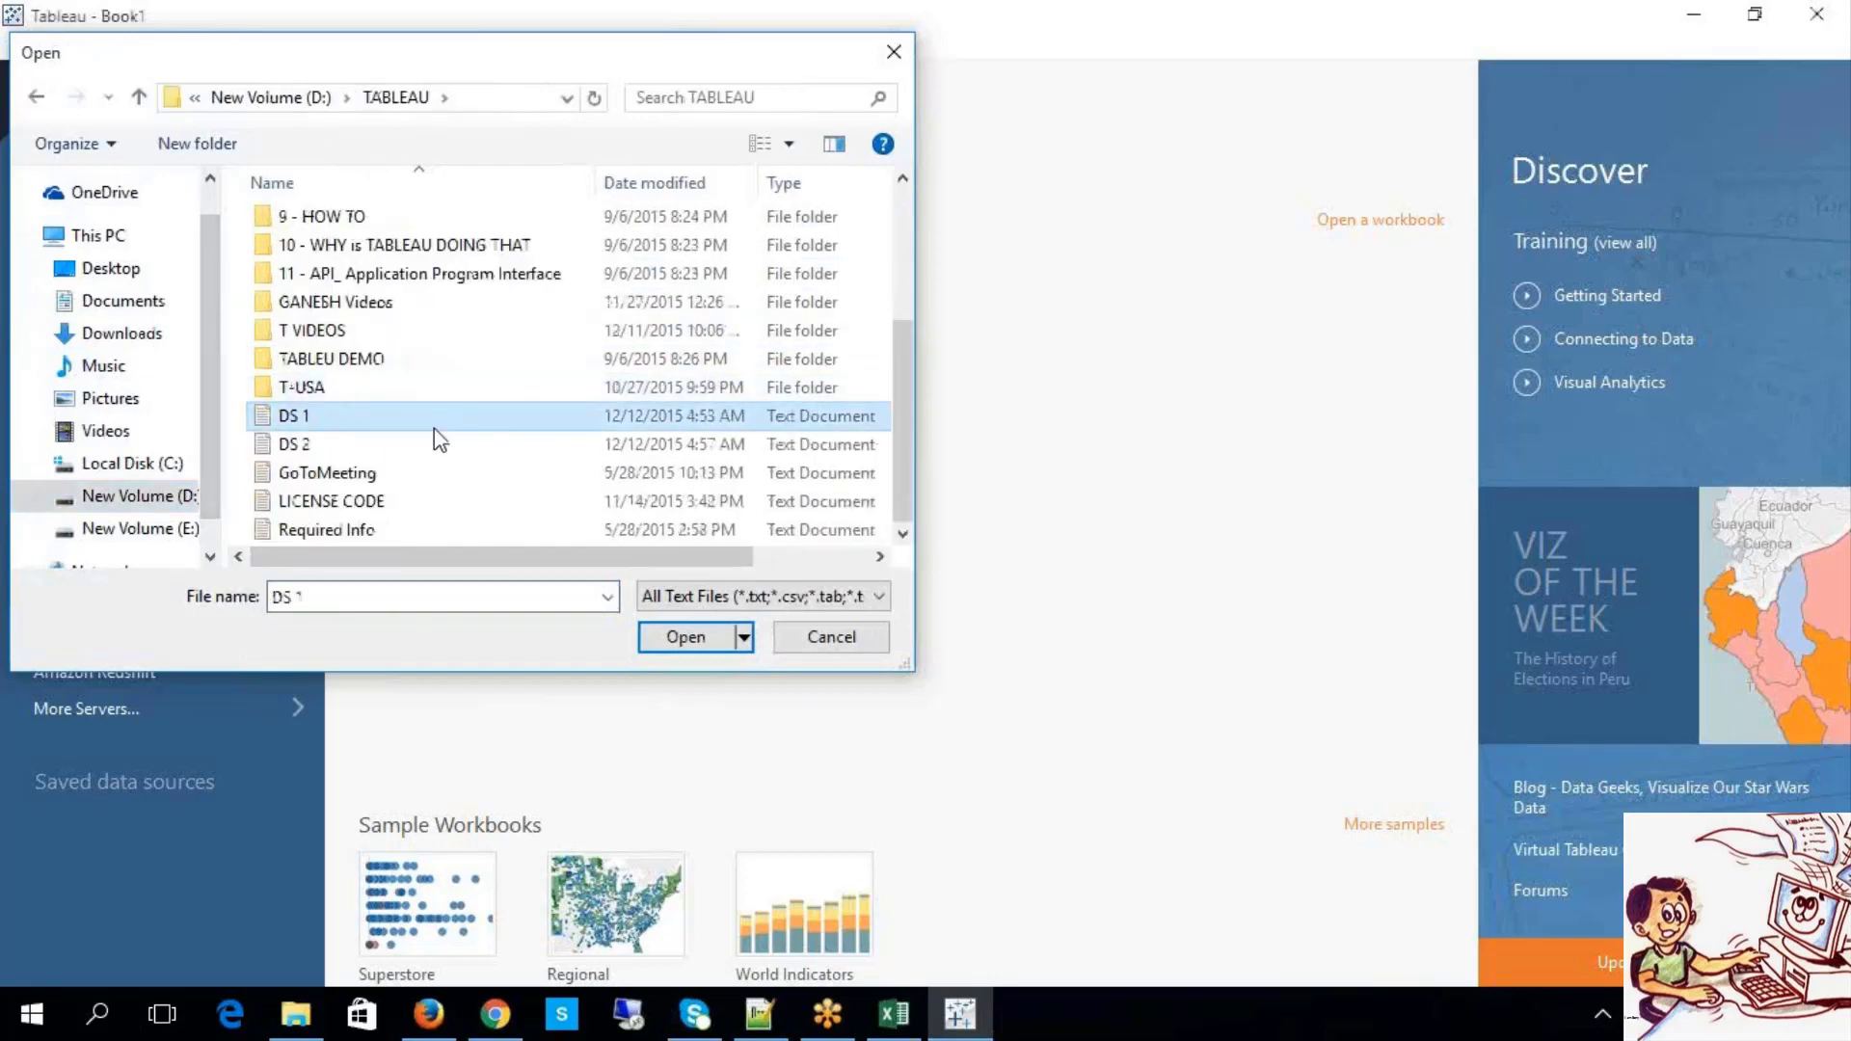
double_click(434, 428)
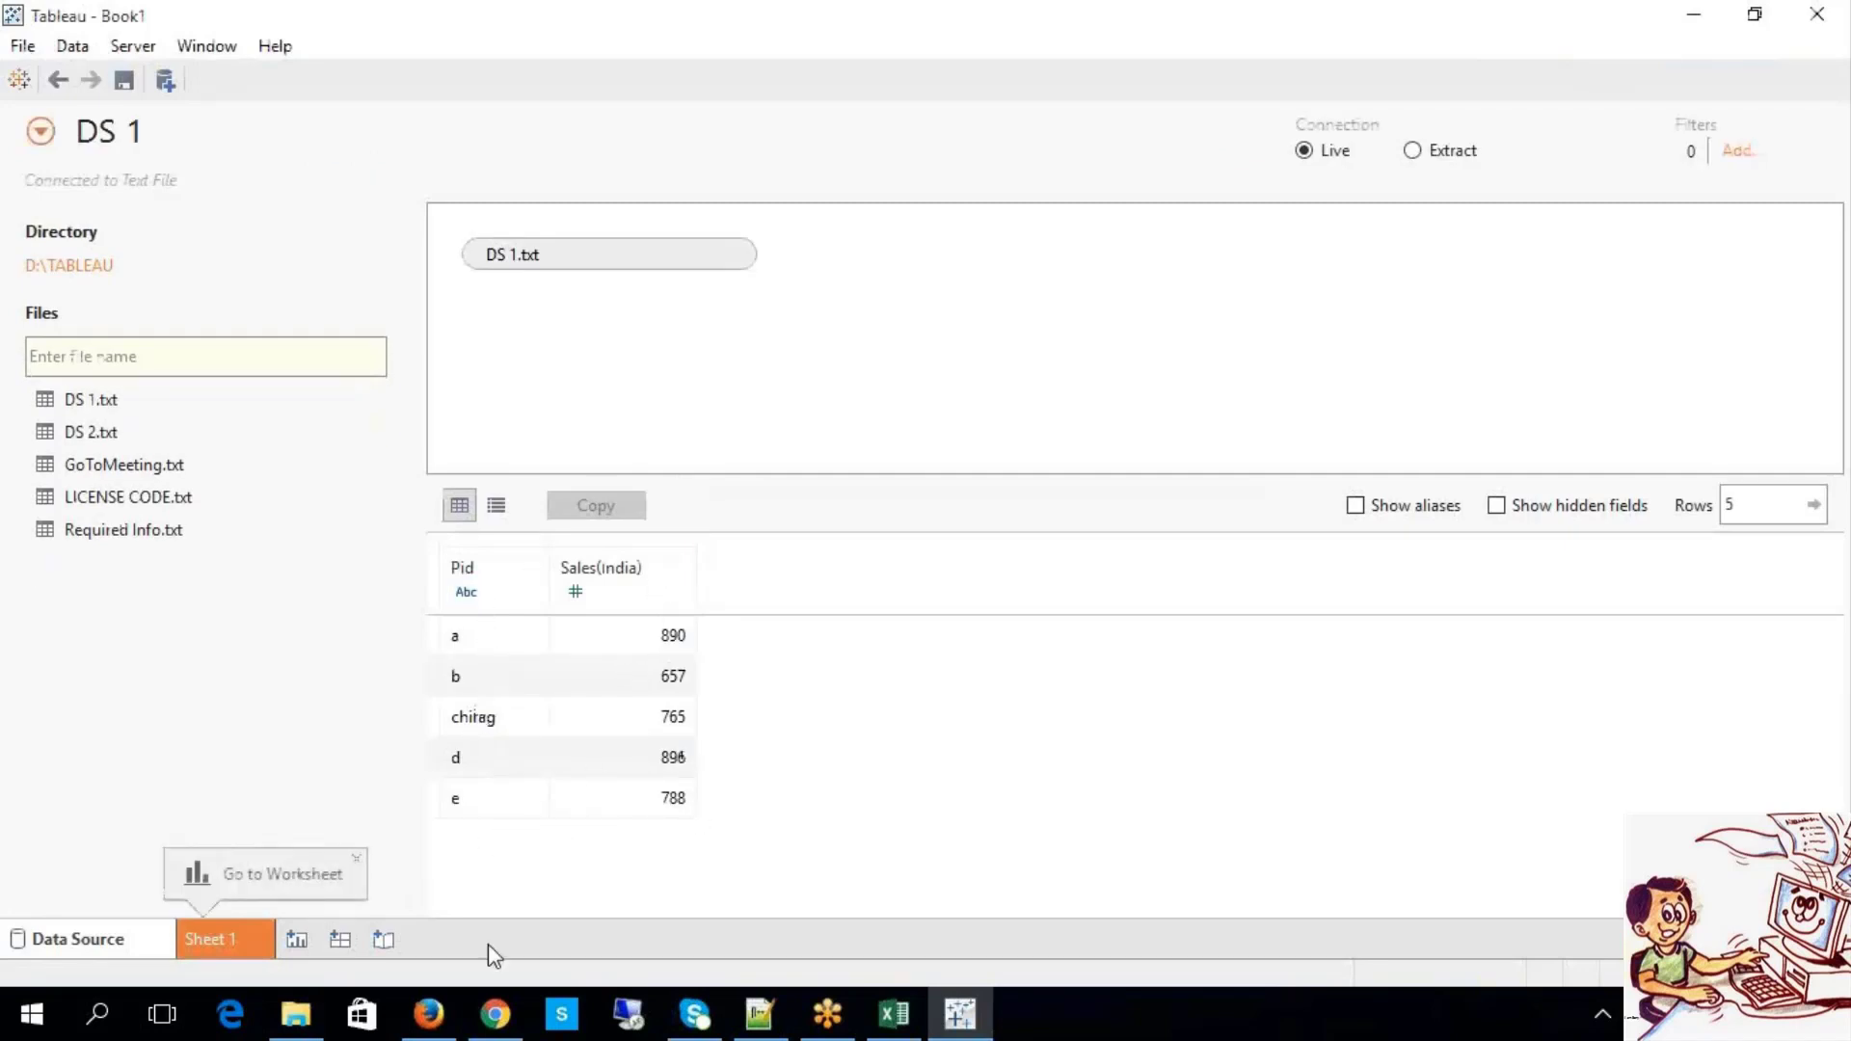
Step: Open the DS 1 text file from D:\TABLEAU in Notepad, examine its Pid and Sales(India) data, and close it
left_click(277, 1026)
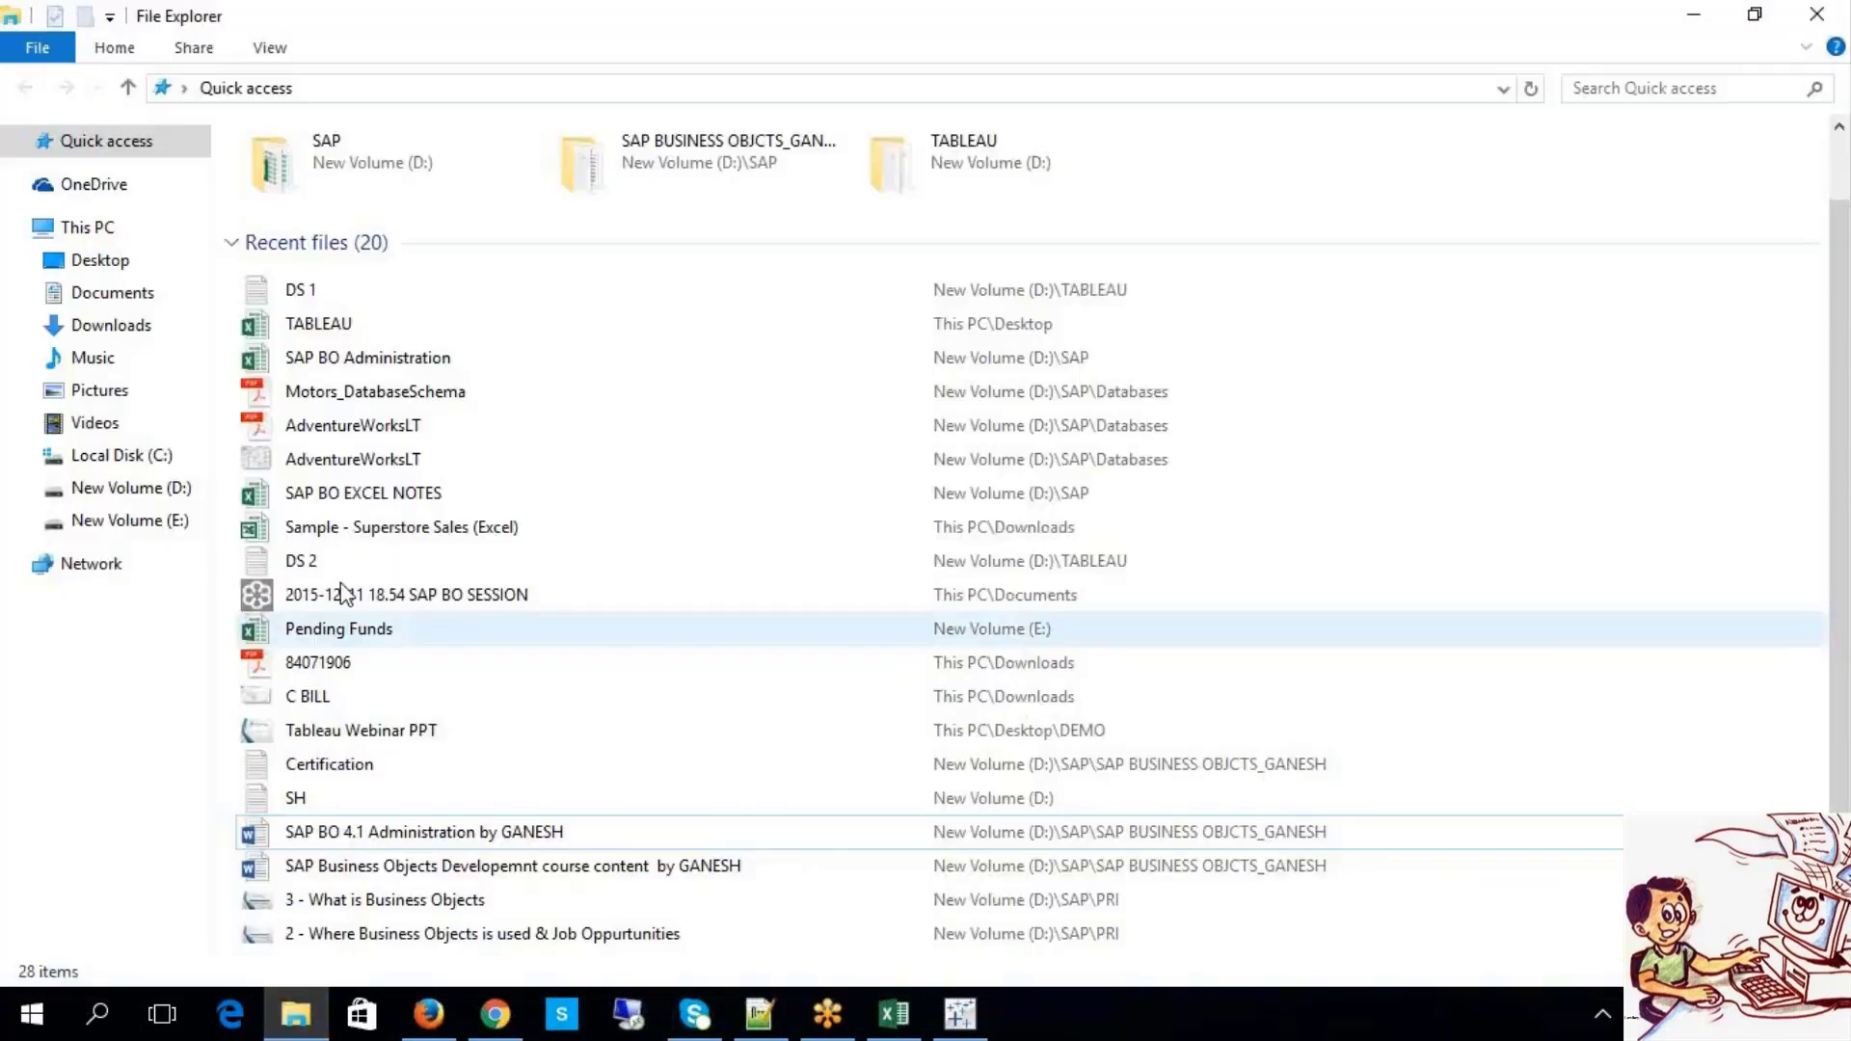
left_click(109, 490)
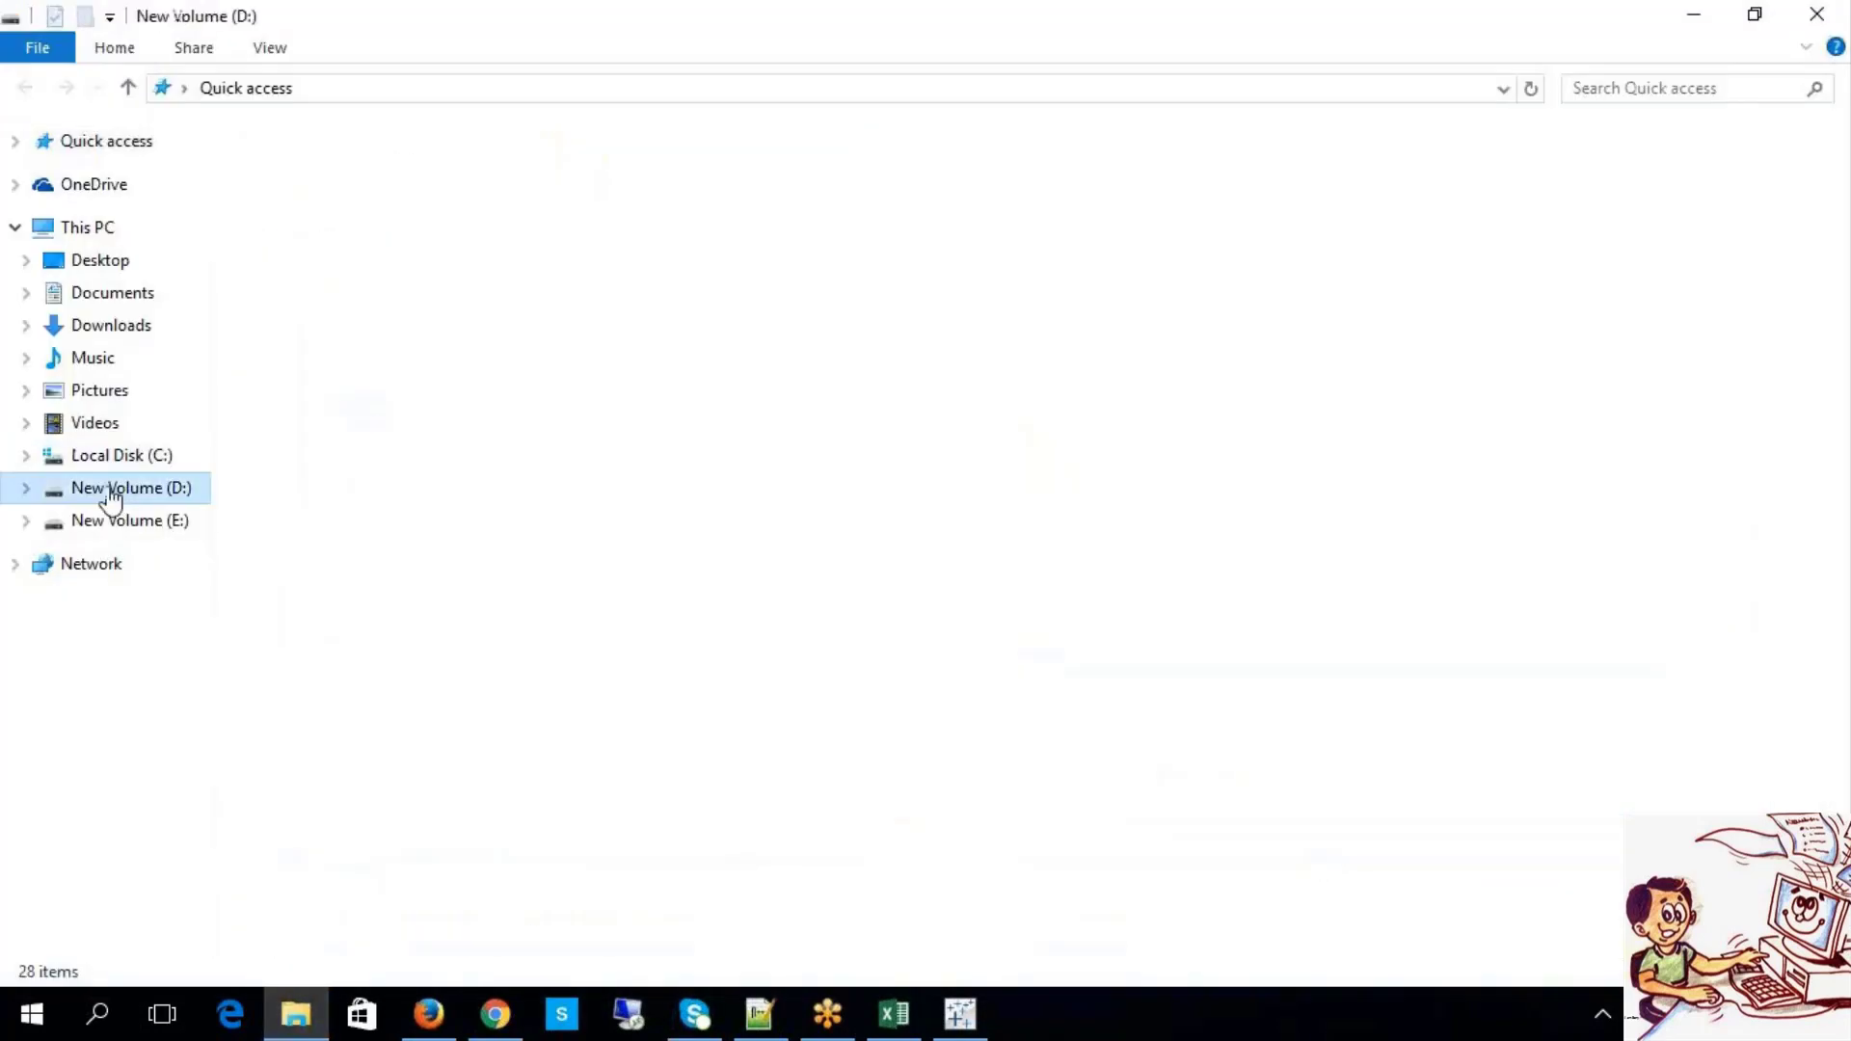
double_click(294, 289)
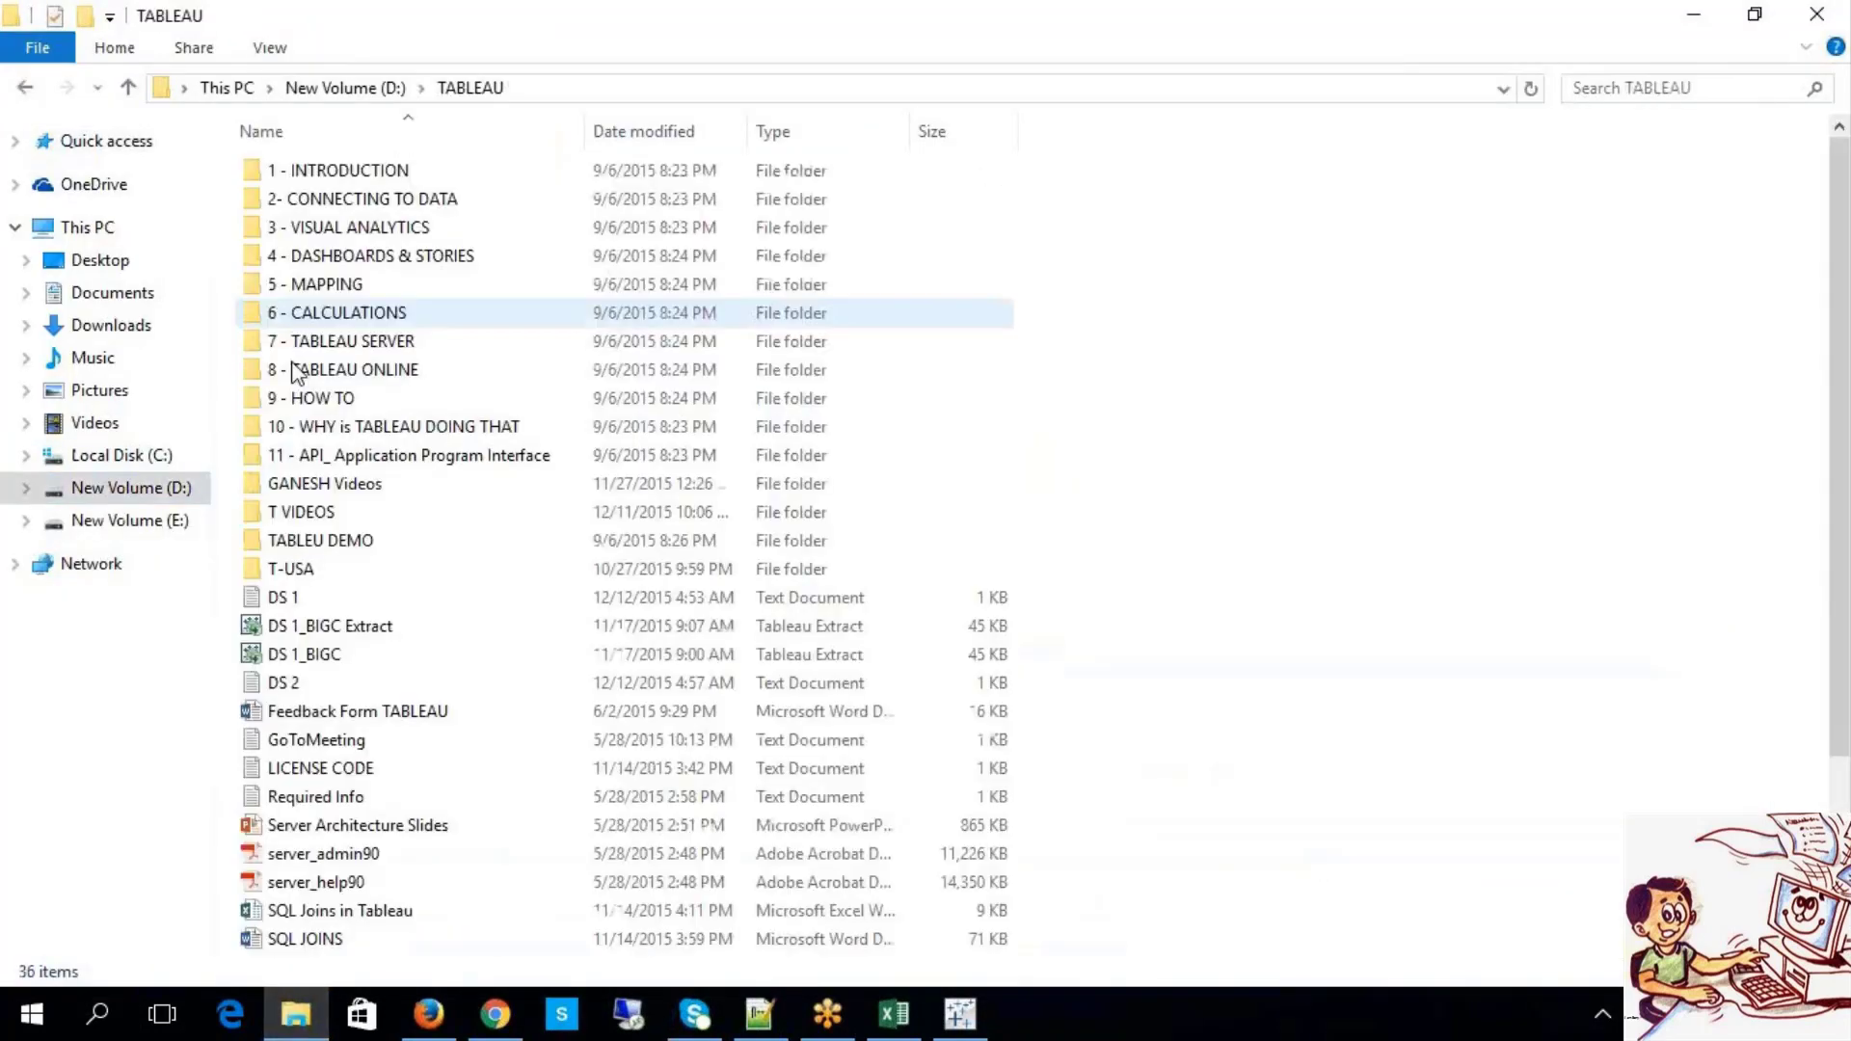
scroll(476, 748, "down", 1)
left_click(275, 519)
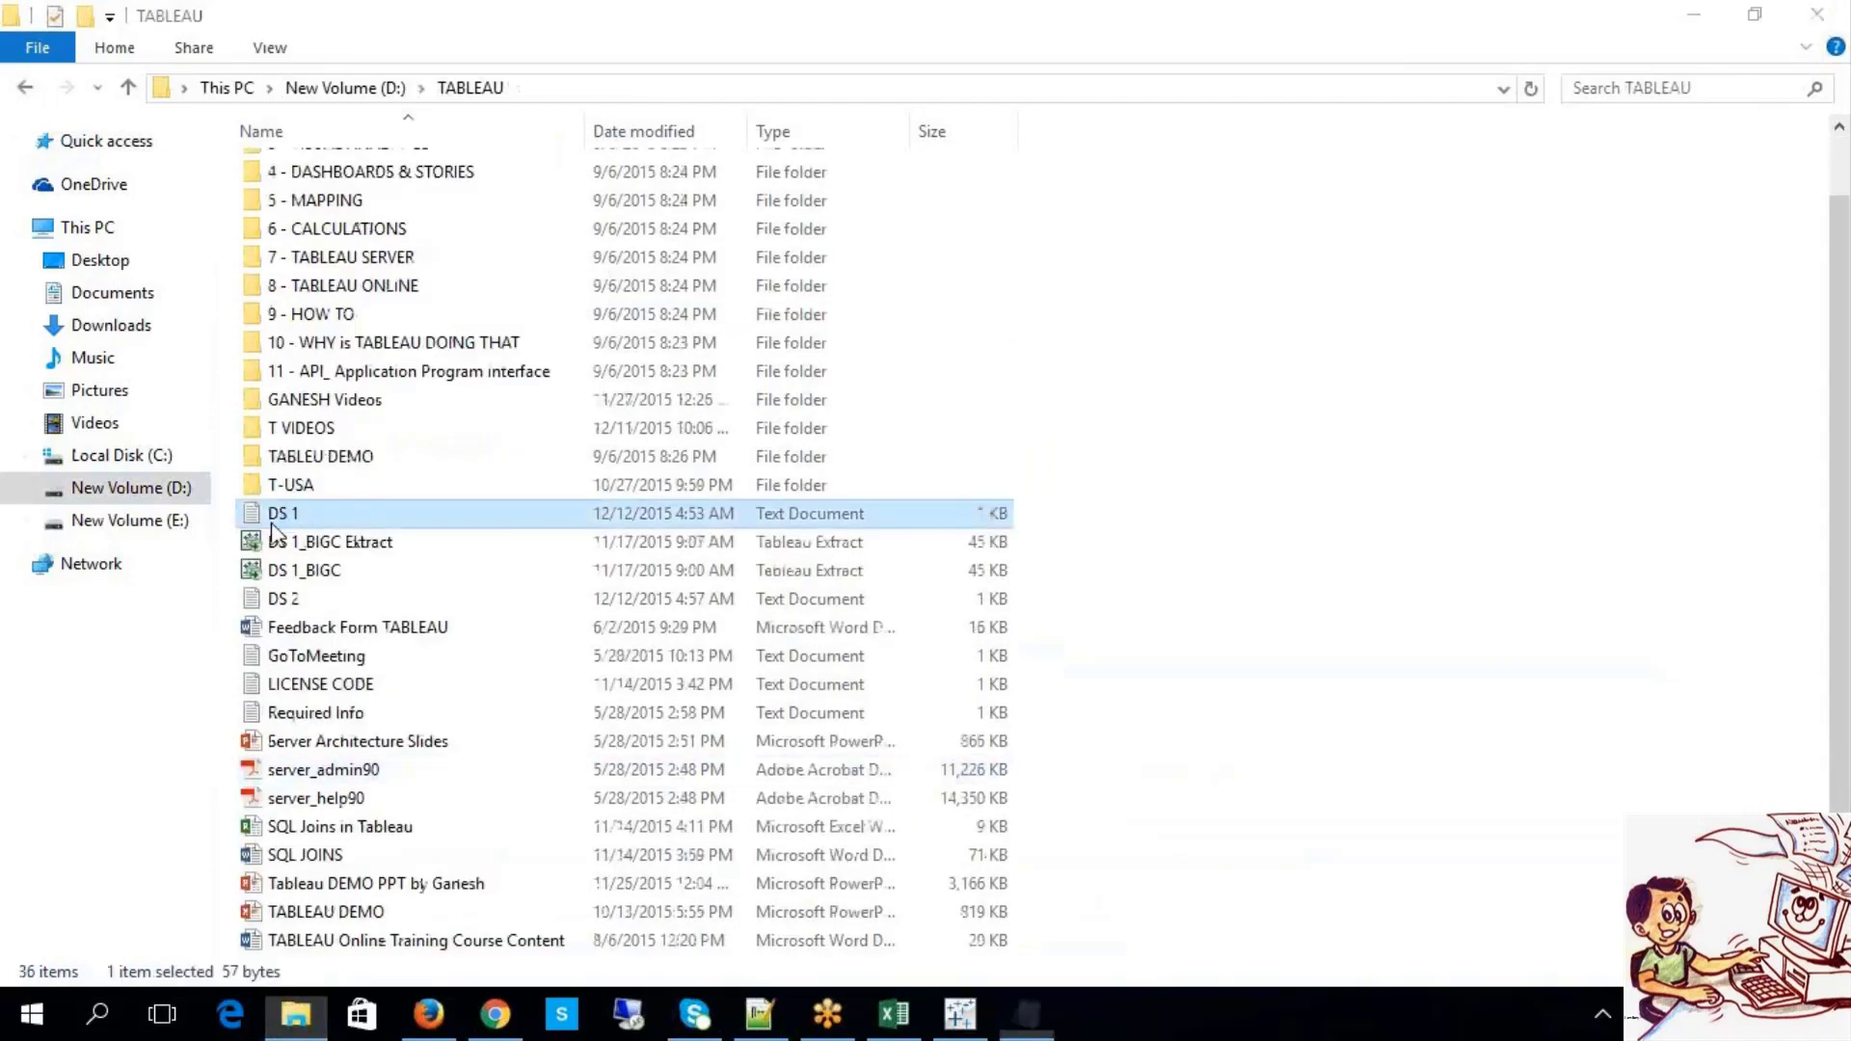
double_click(275, 528)
left_click_drag(411, 200, 707, 207)
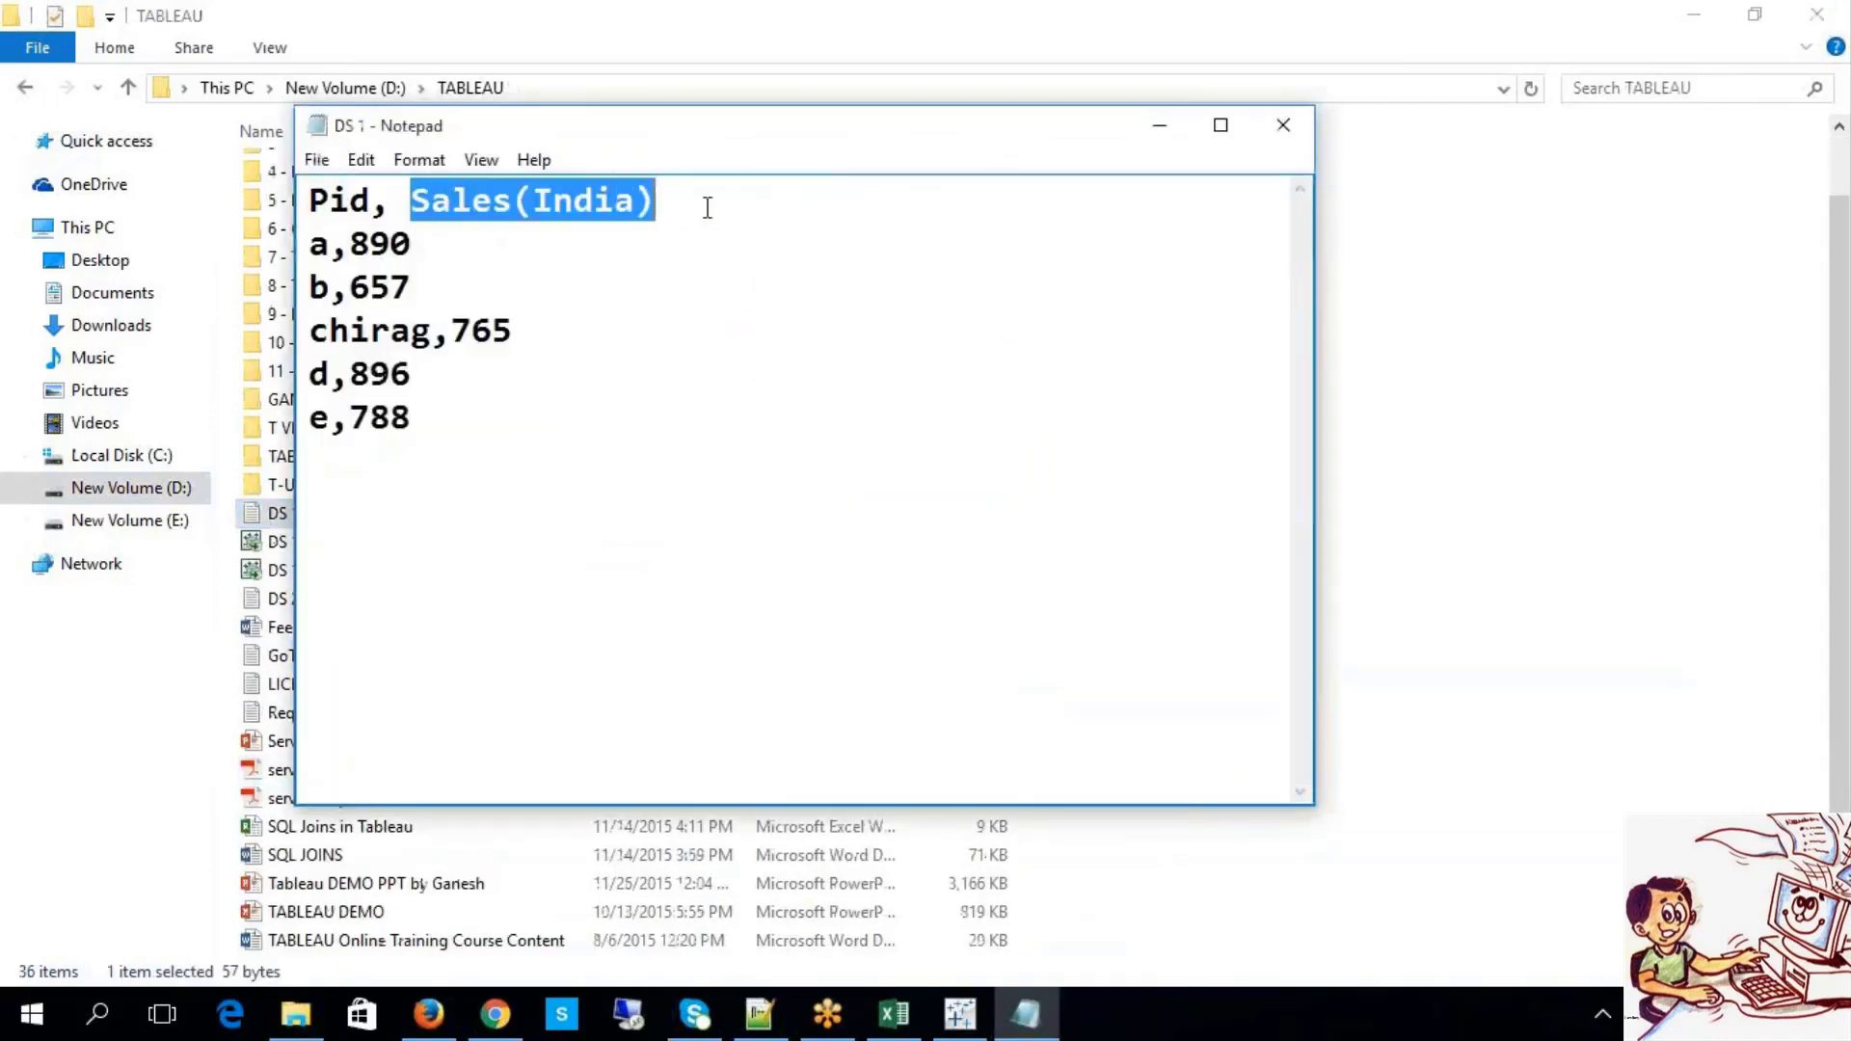
left_click_drag(328, 418, 329, 245)
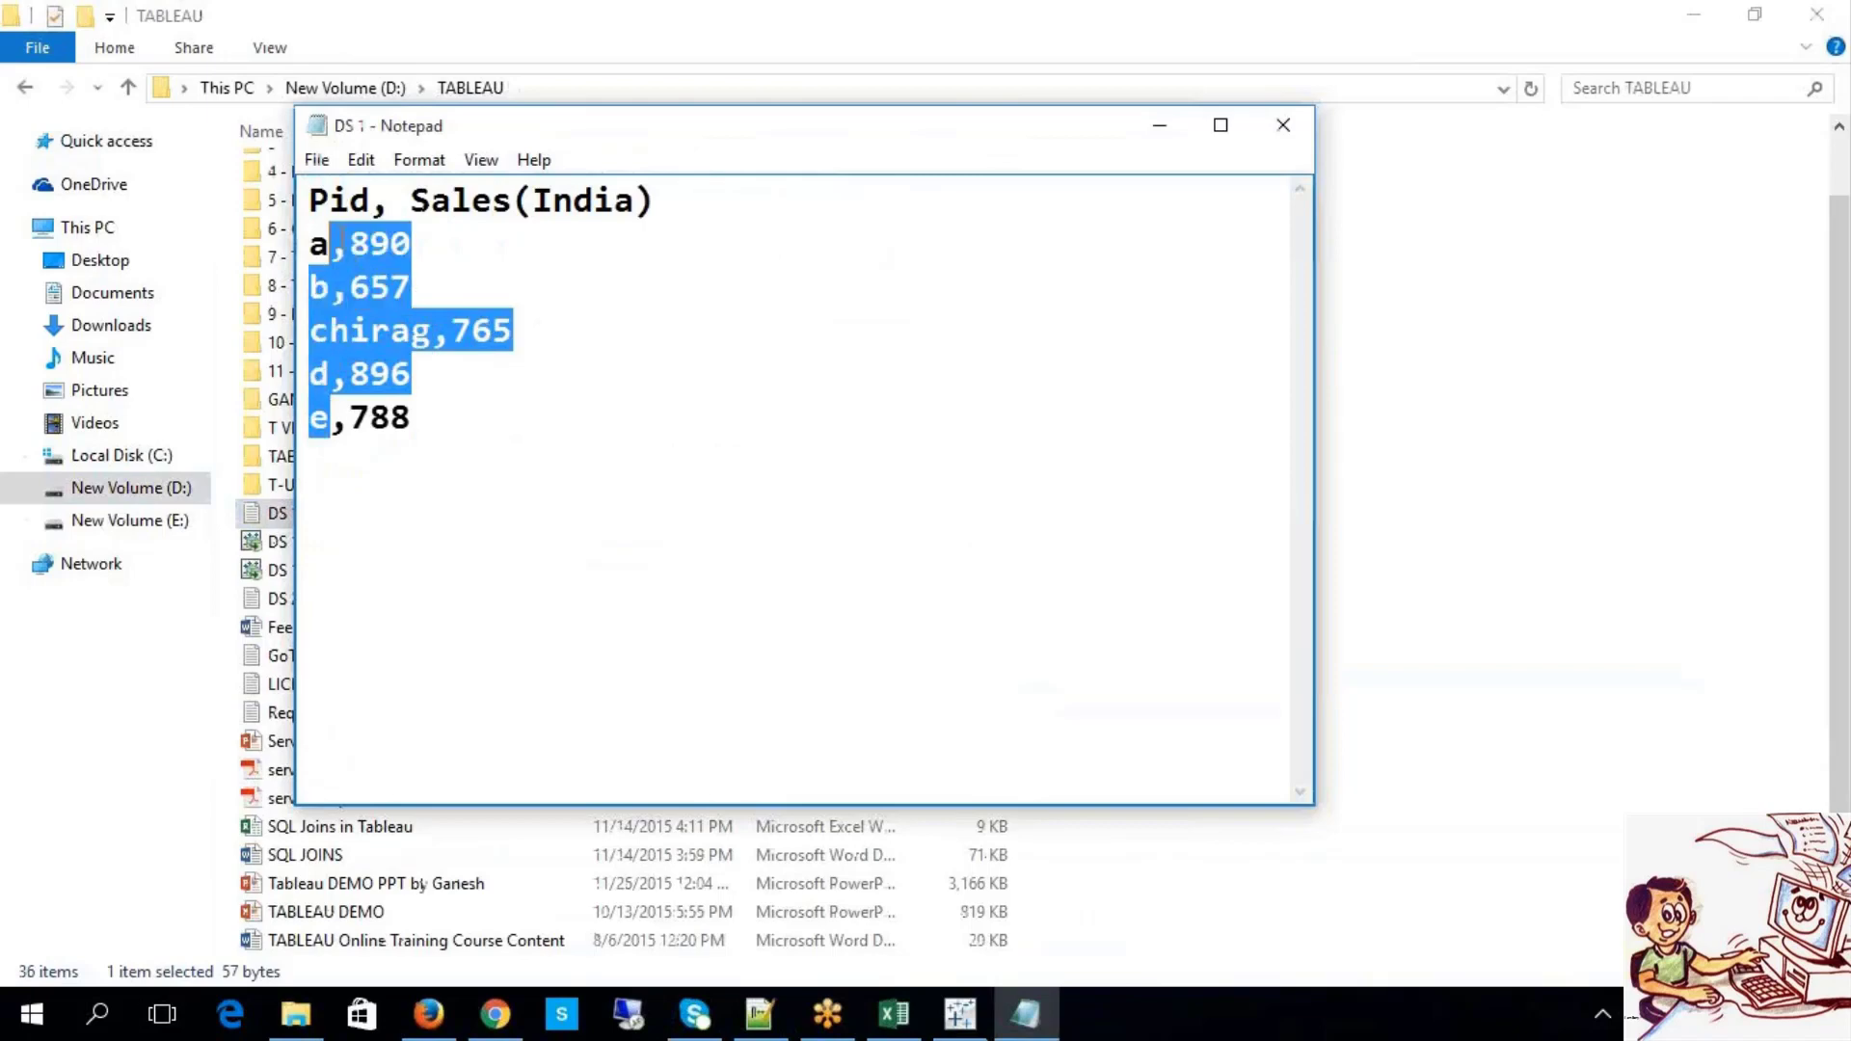
left_click(1299, 127)
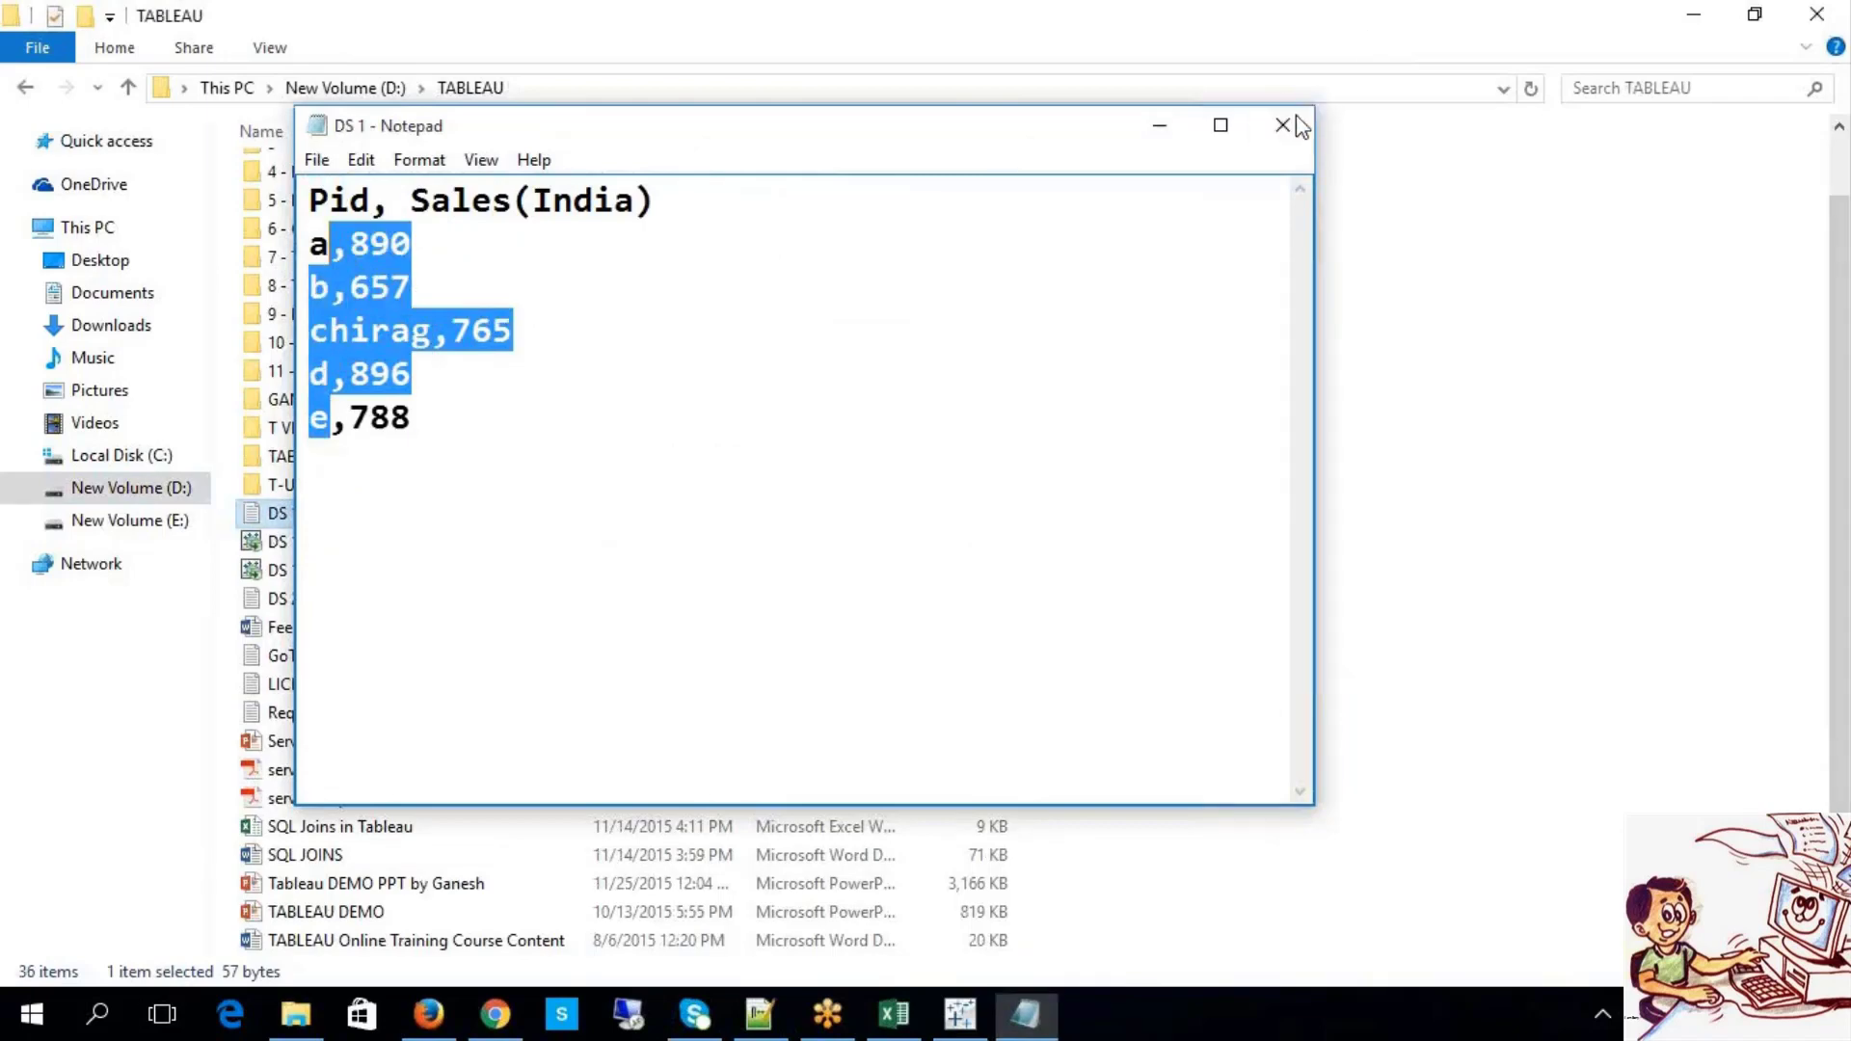
Step: Switch back to Tableau and rename Sheet 1 as "DATA Blending"
left_click(960, 1012)
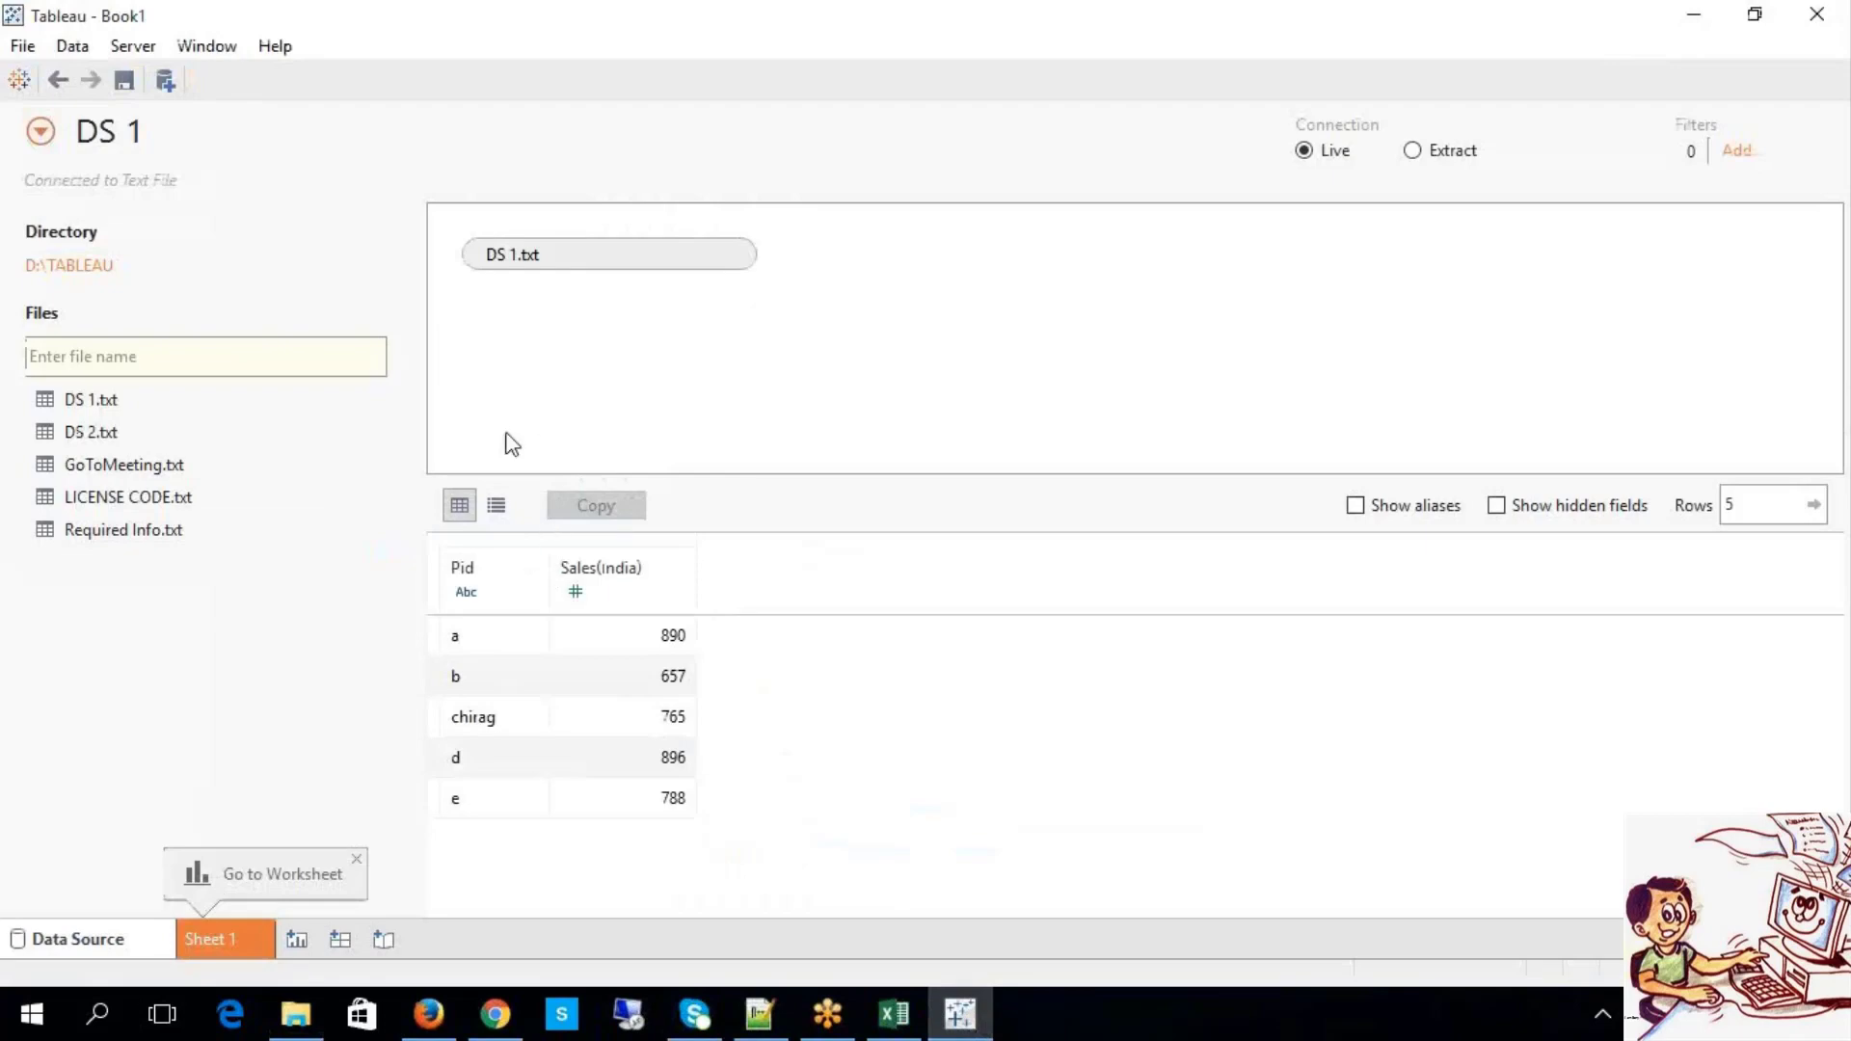
right_click(202, 959)
left_click(301, 687)
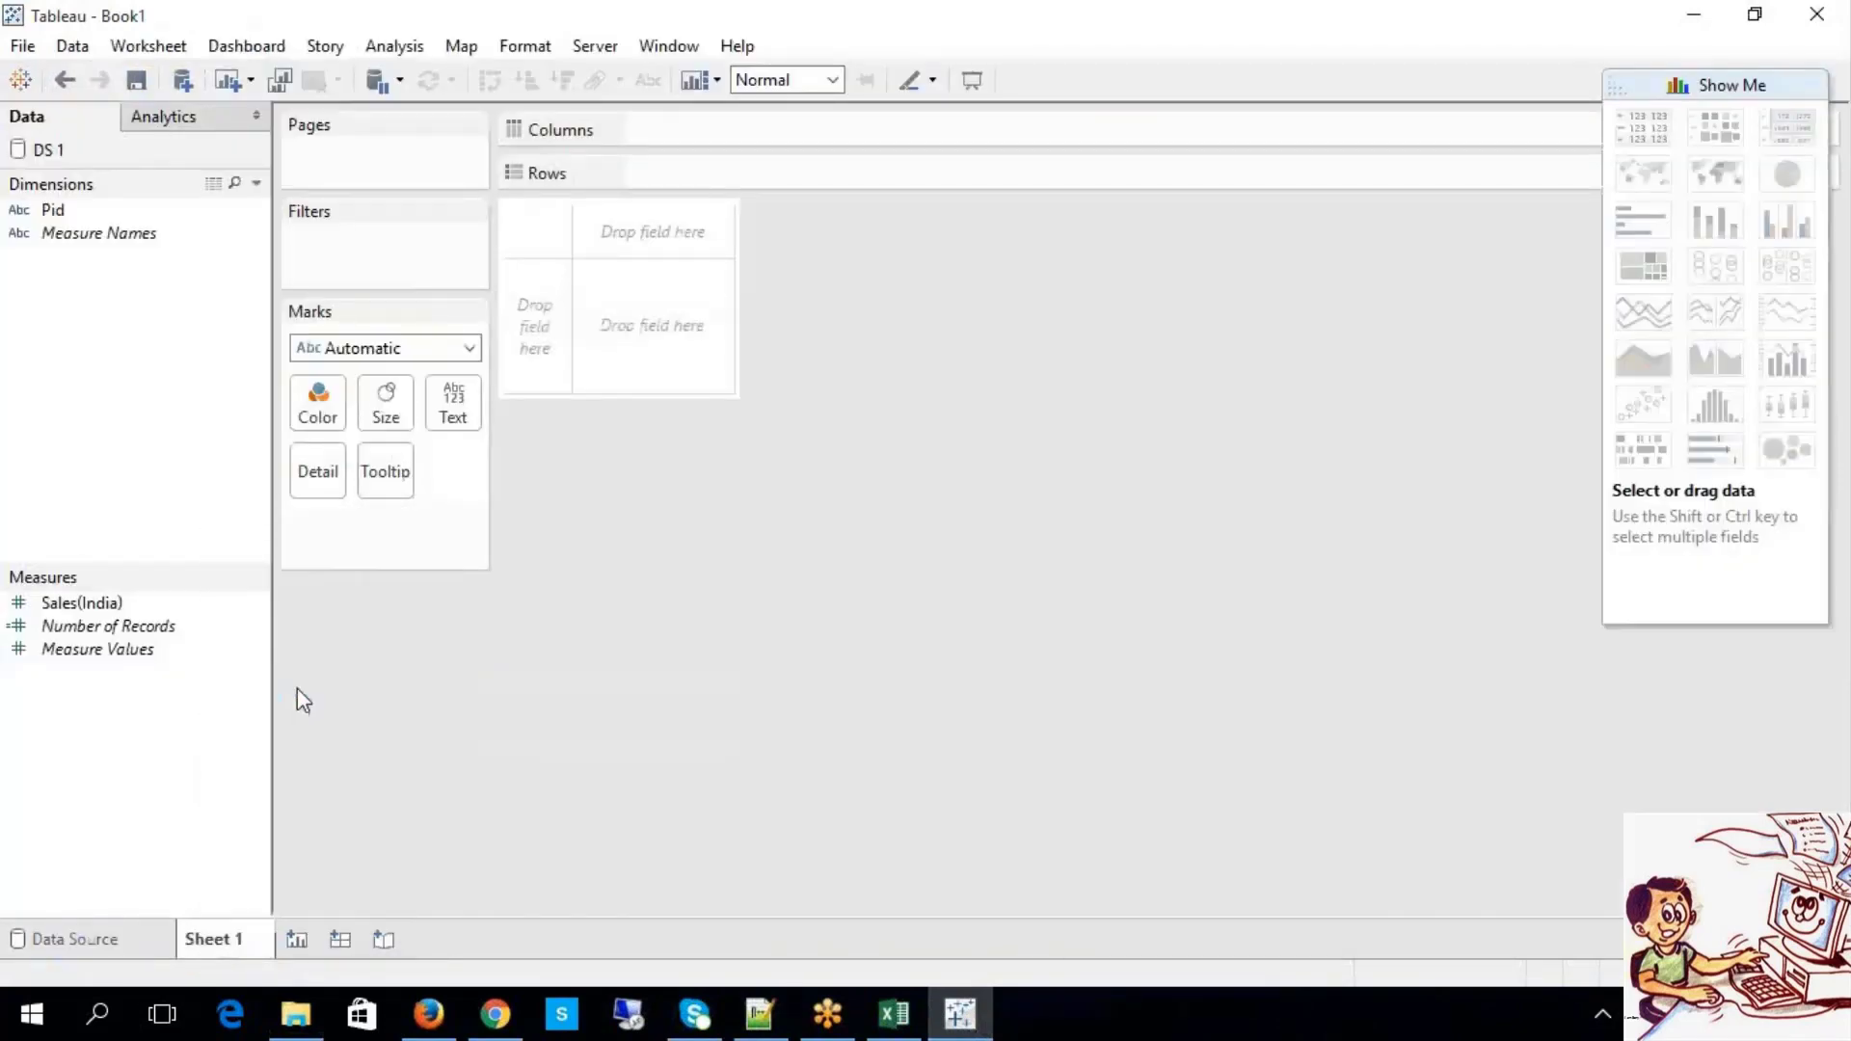
type("DATA")
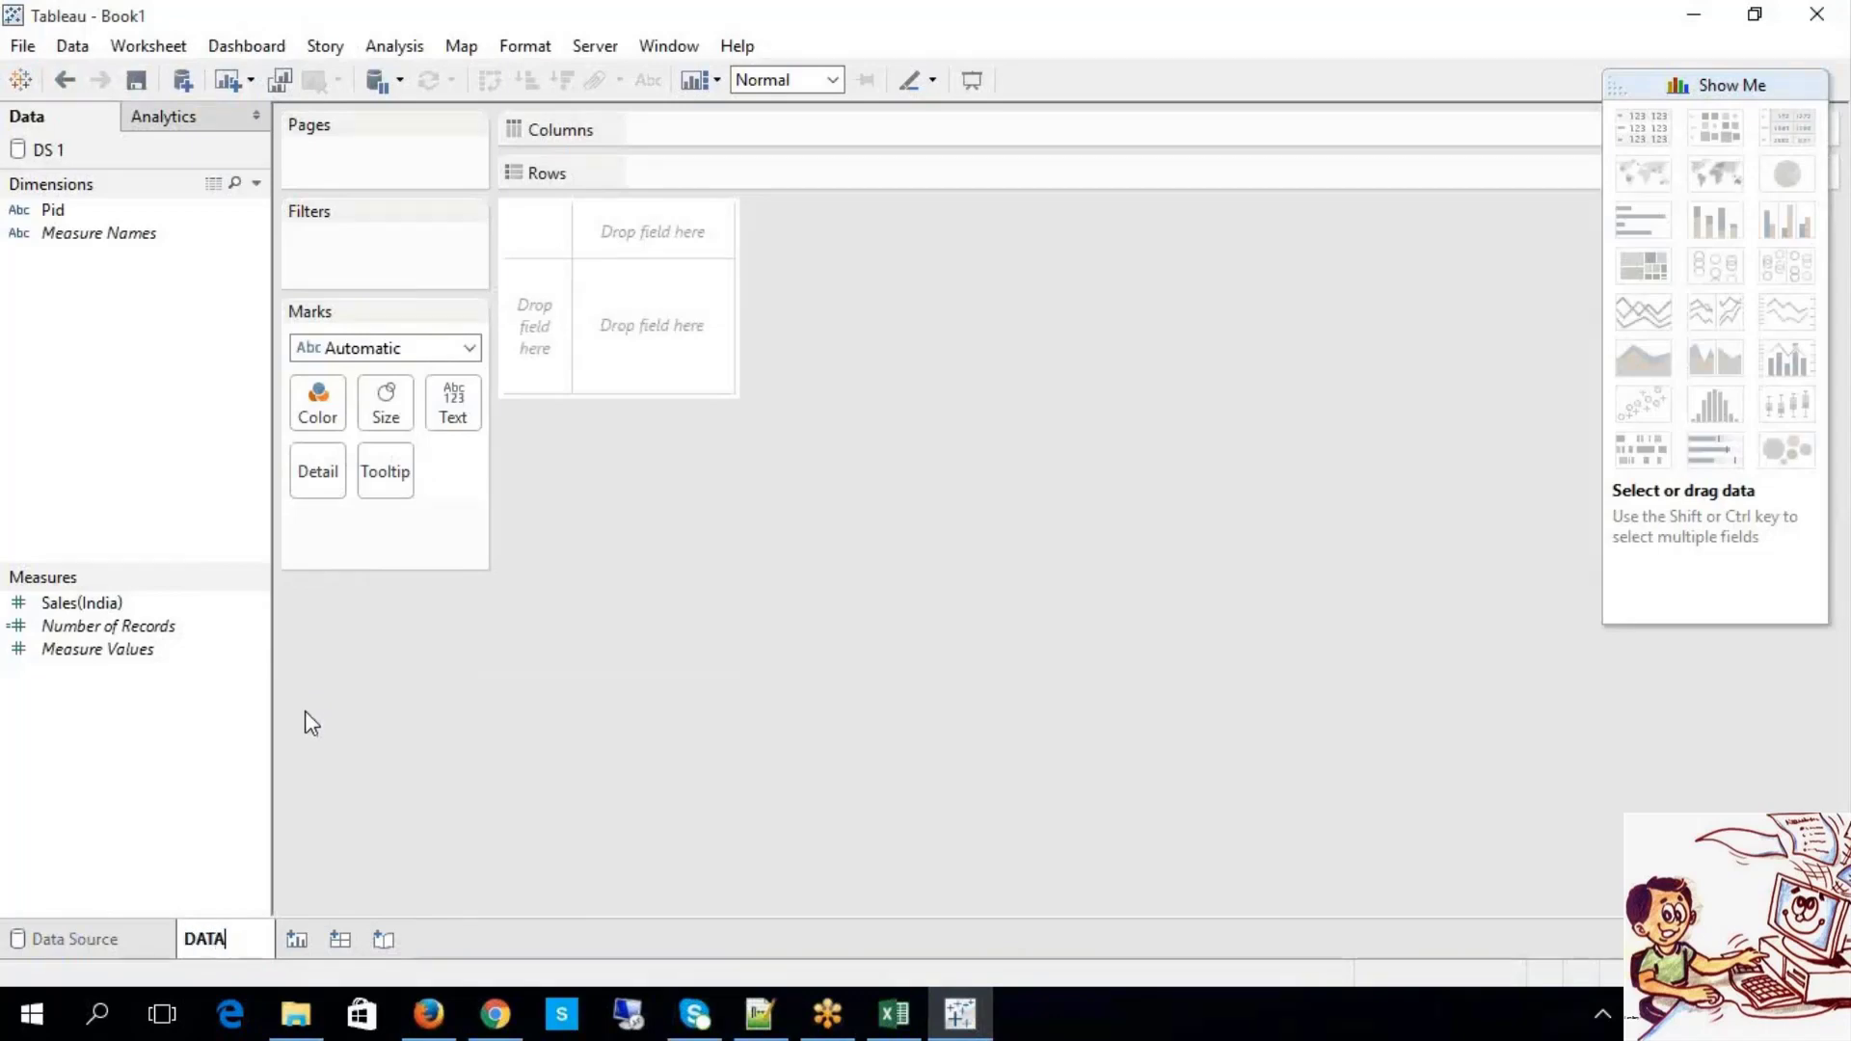
type(" Blending")
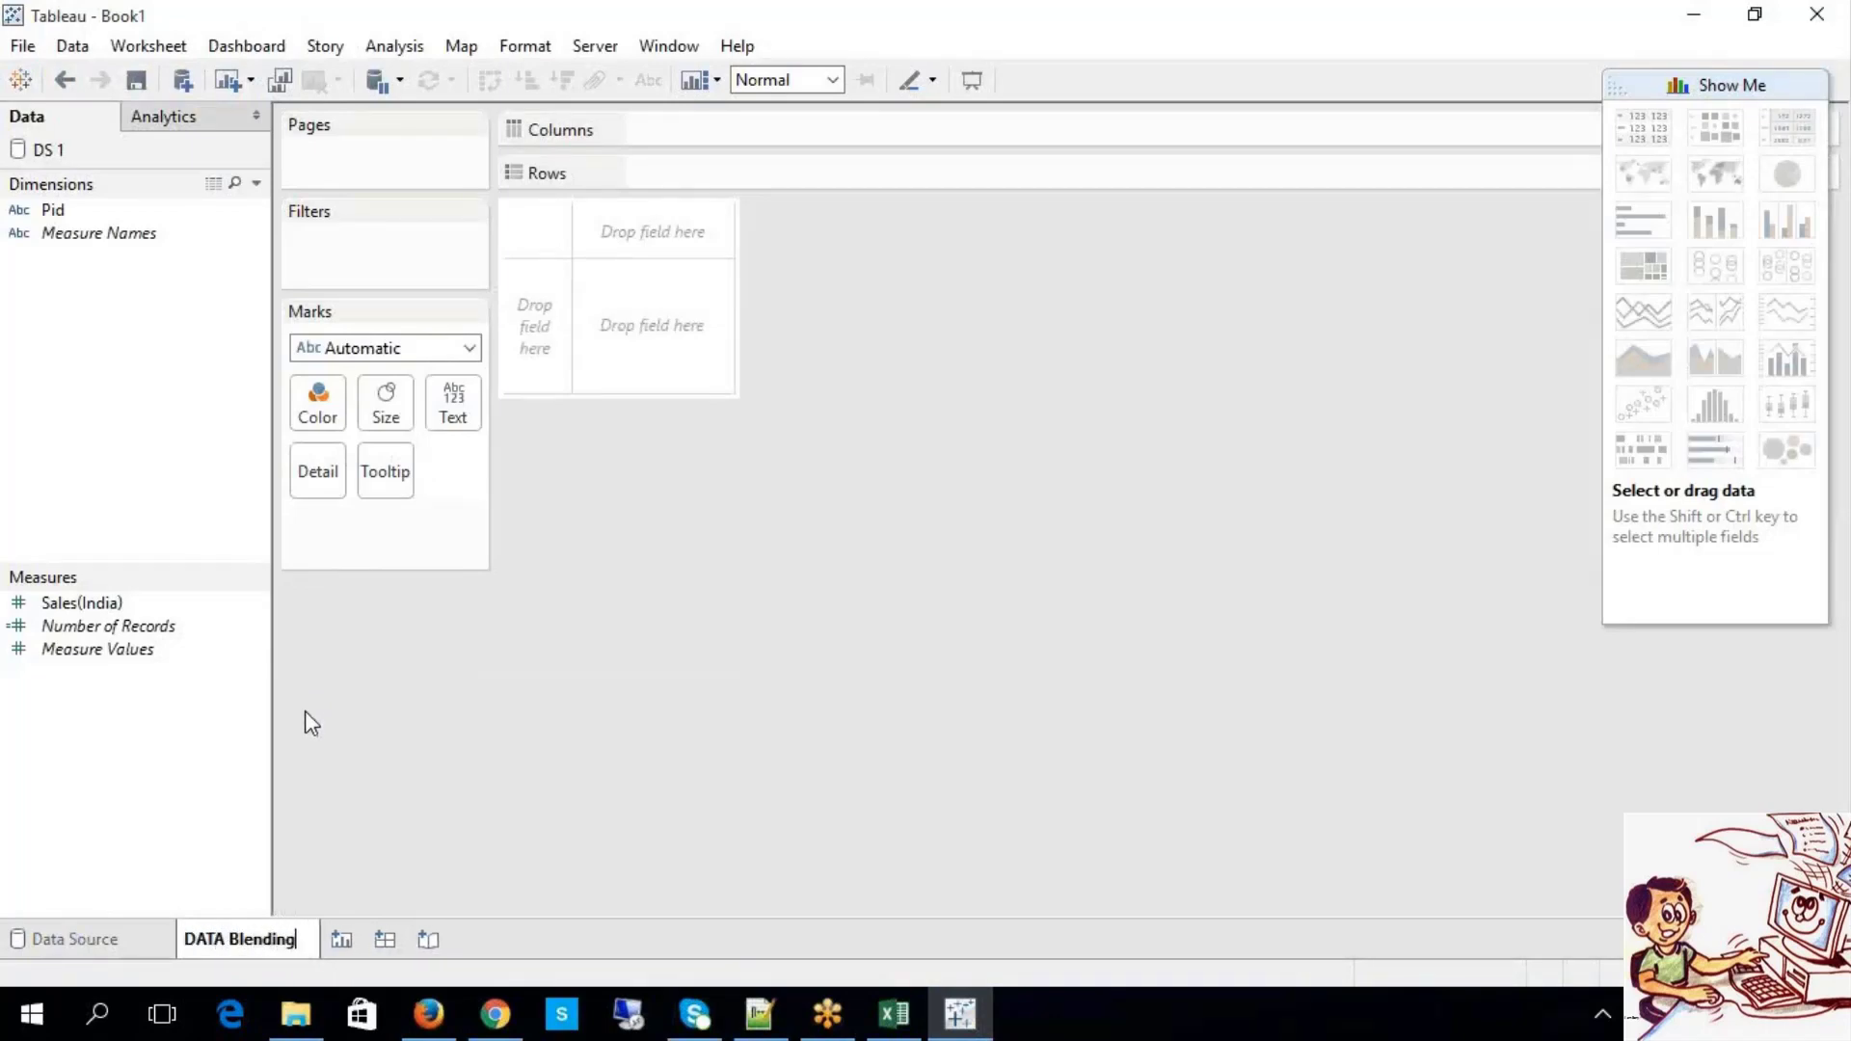
key("Return")
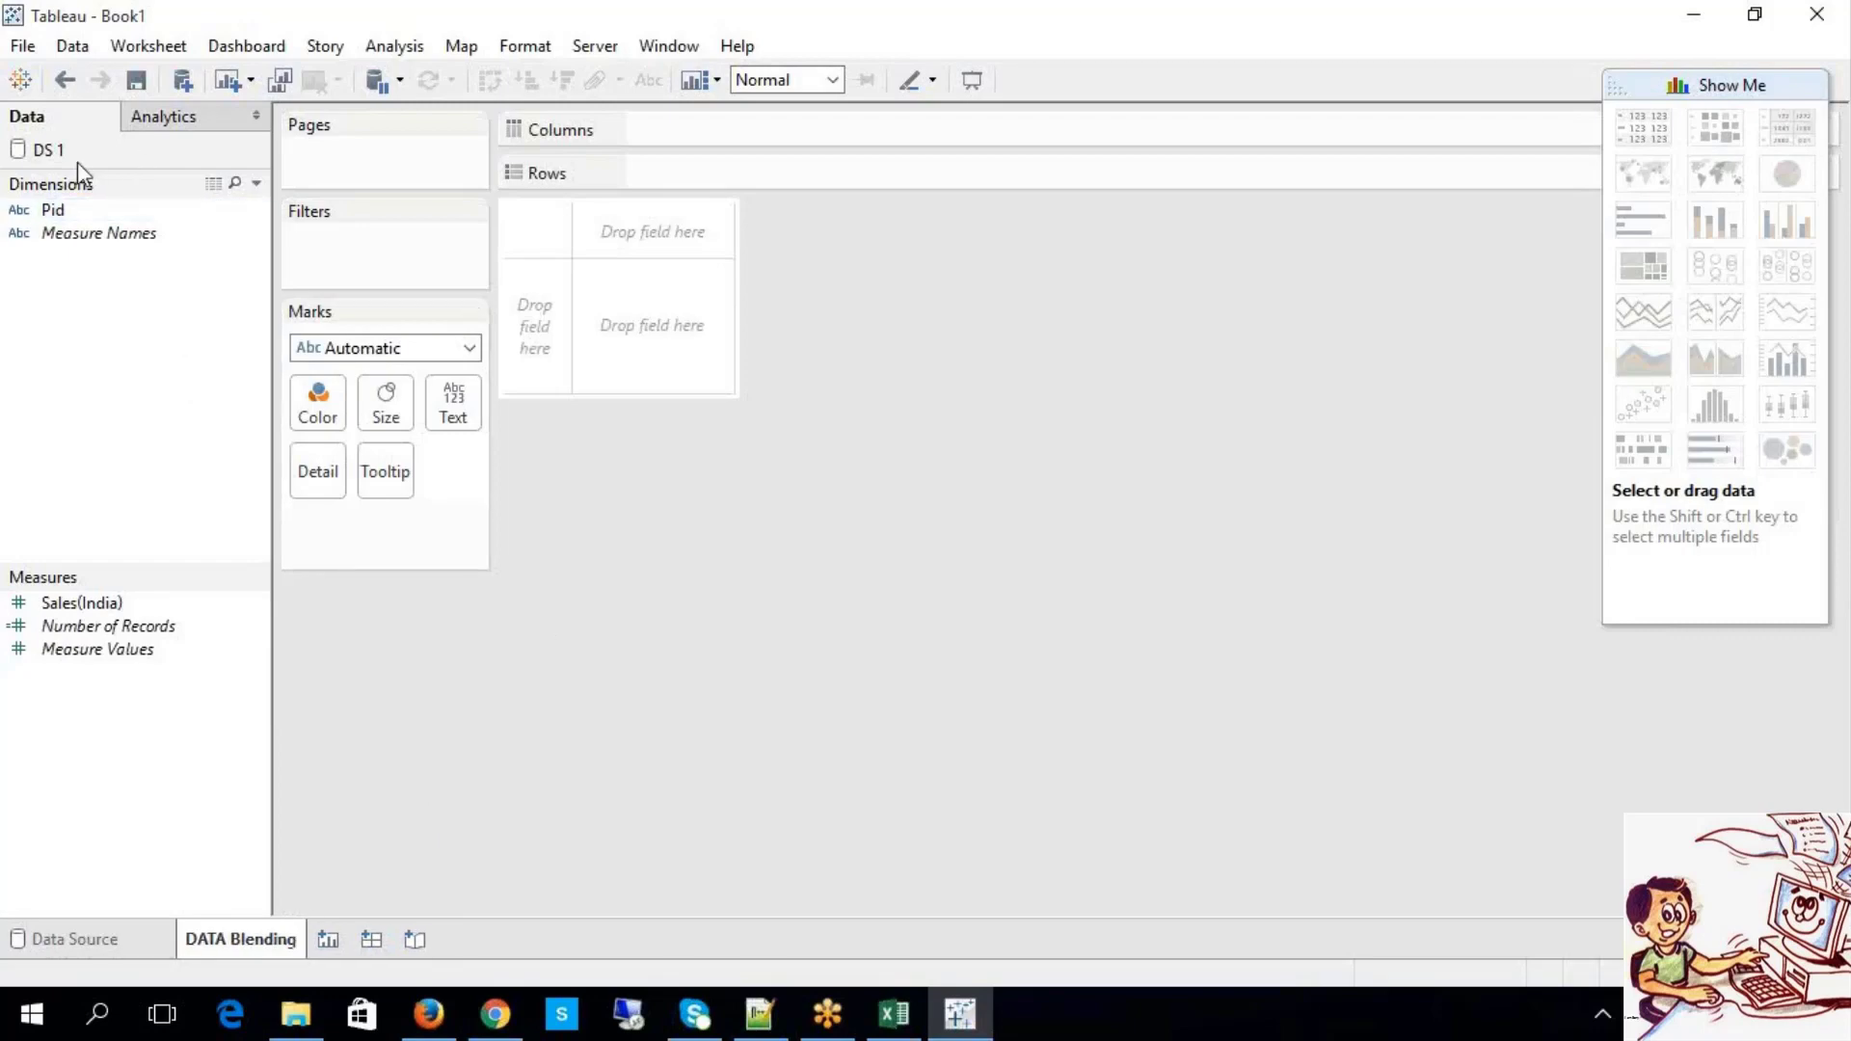
Step: Build a bar chart with Pid on Rows and Sales(India) on Columns, collapse Show Me, and turn on mark labels
left_click(166, 627)
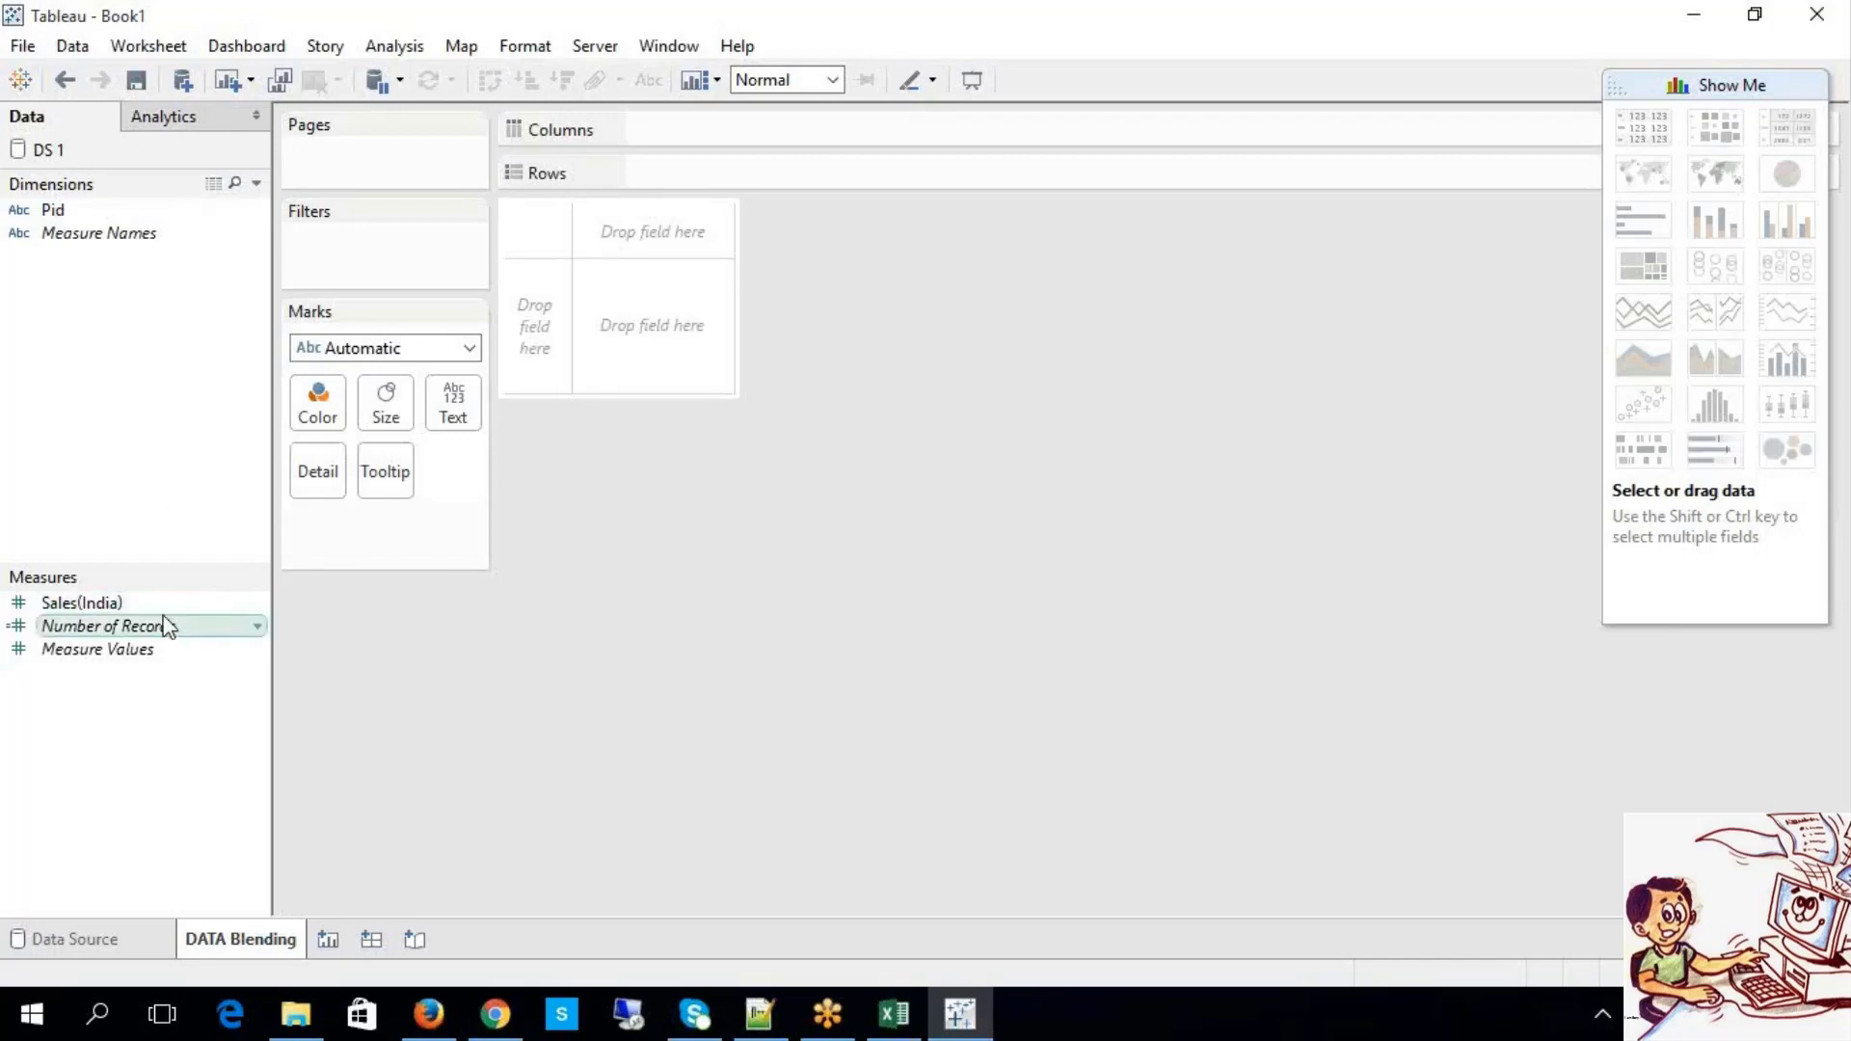
left_click(110, 219)
left_click_drag(110, 217, 669, 179)
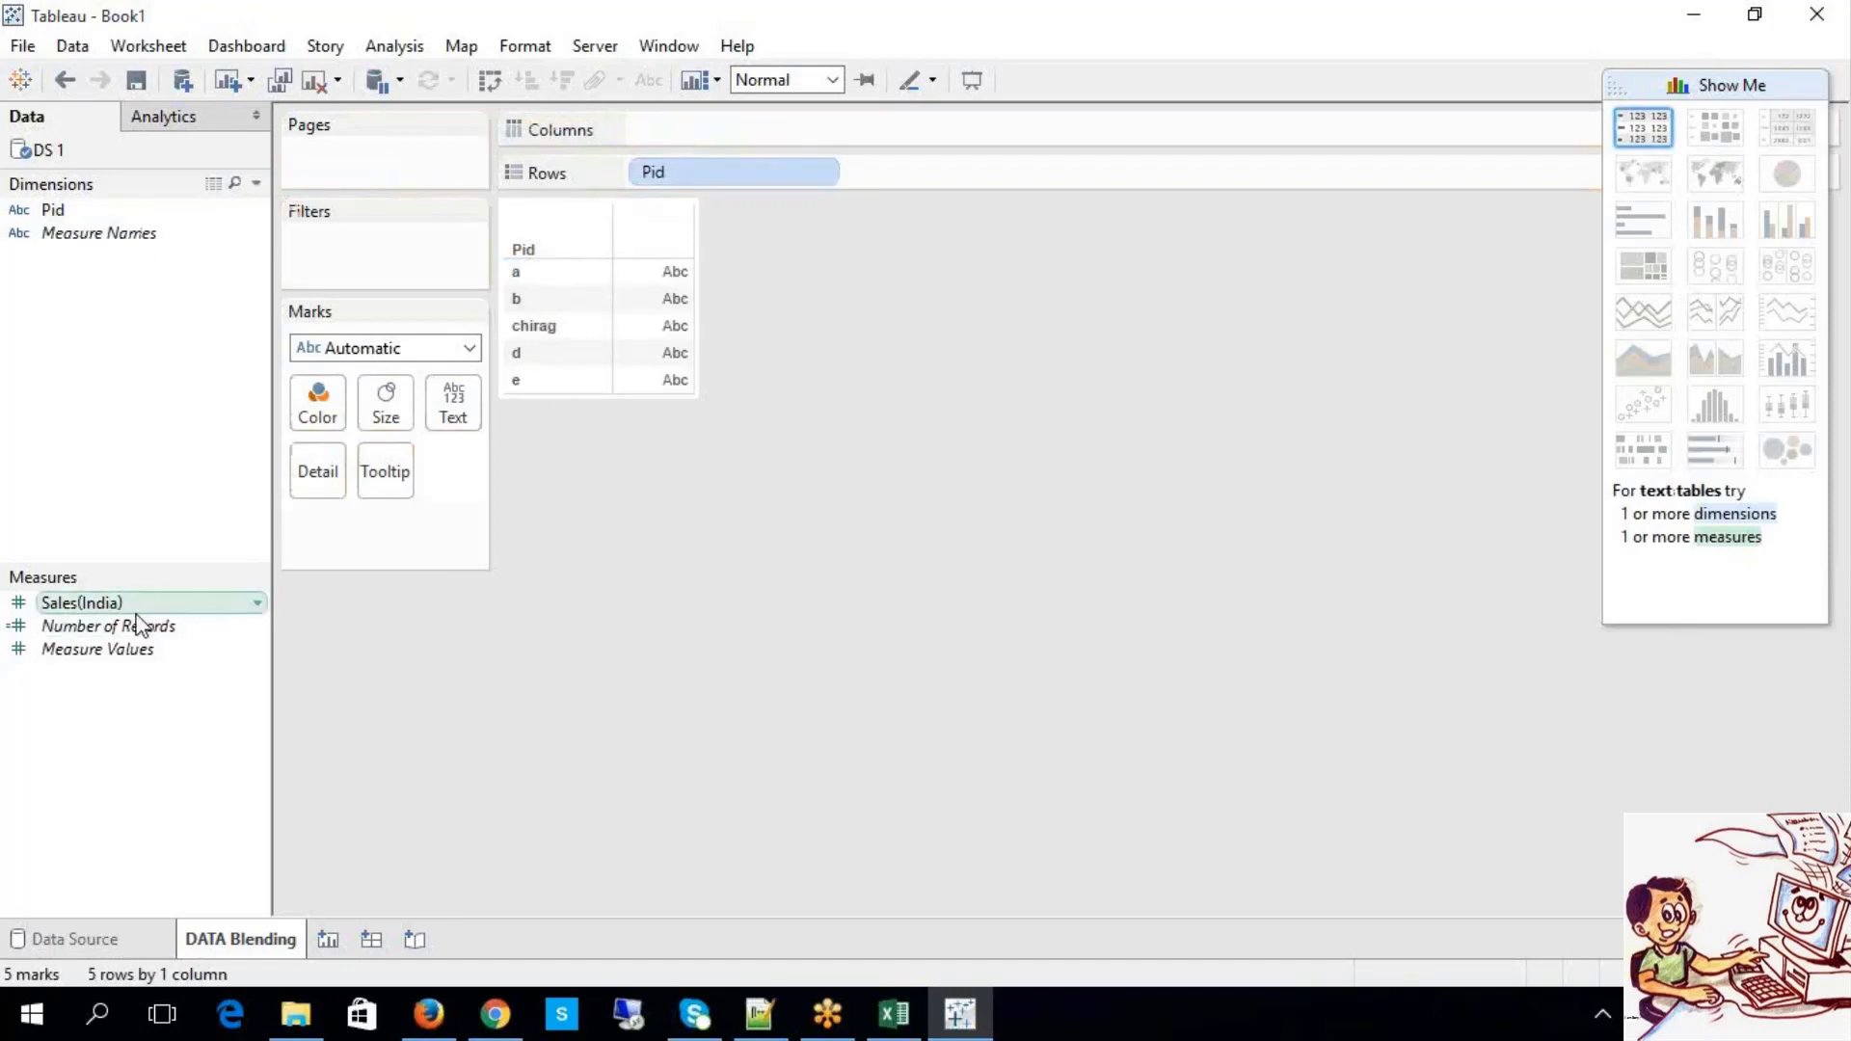
left_click(123, 652)
left_click_drag(116, 604, 694, 130)
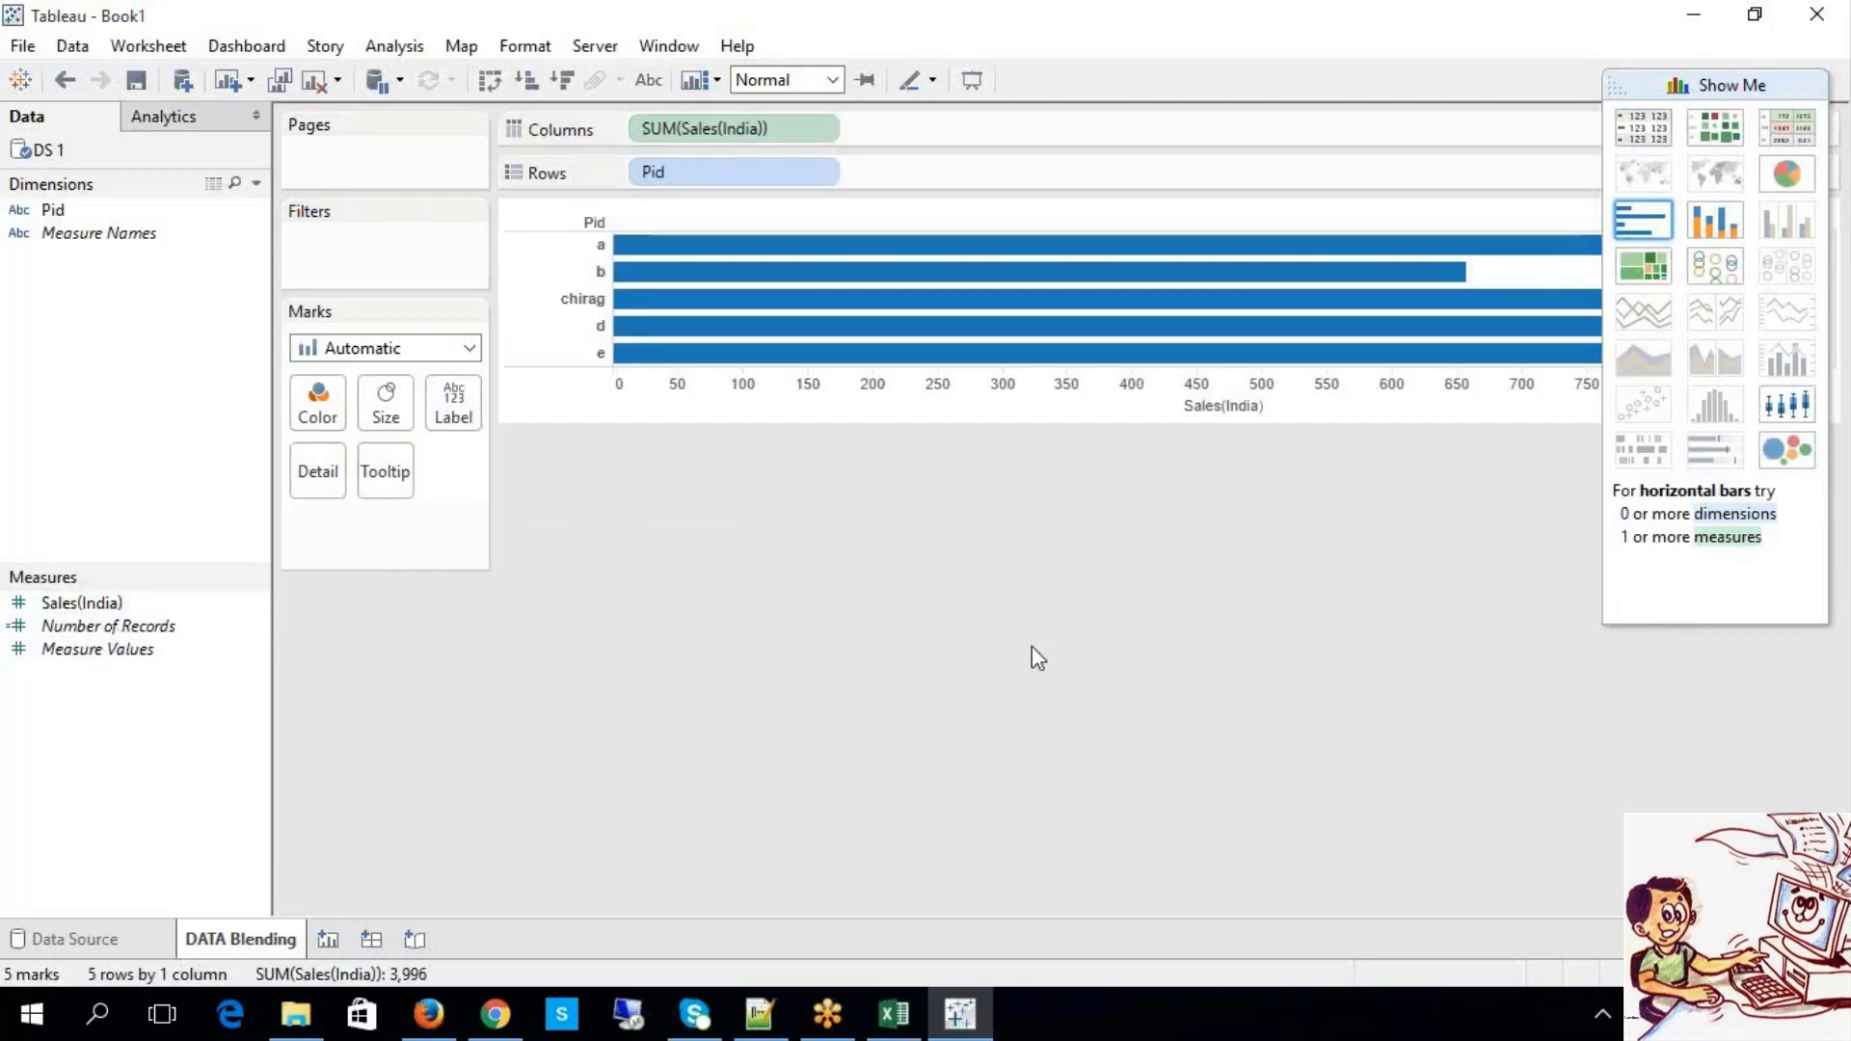
left_click(1748, 87)
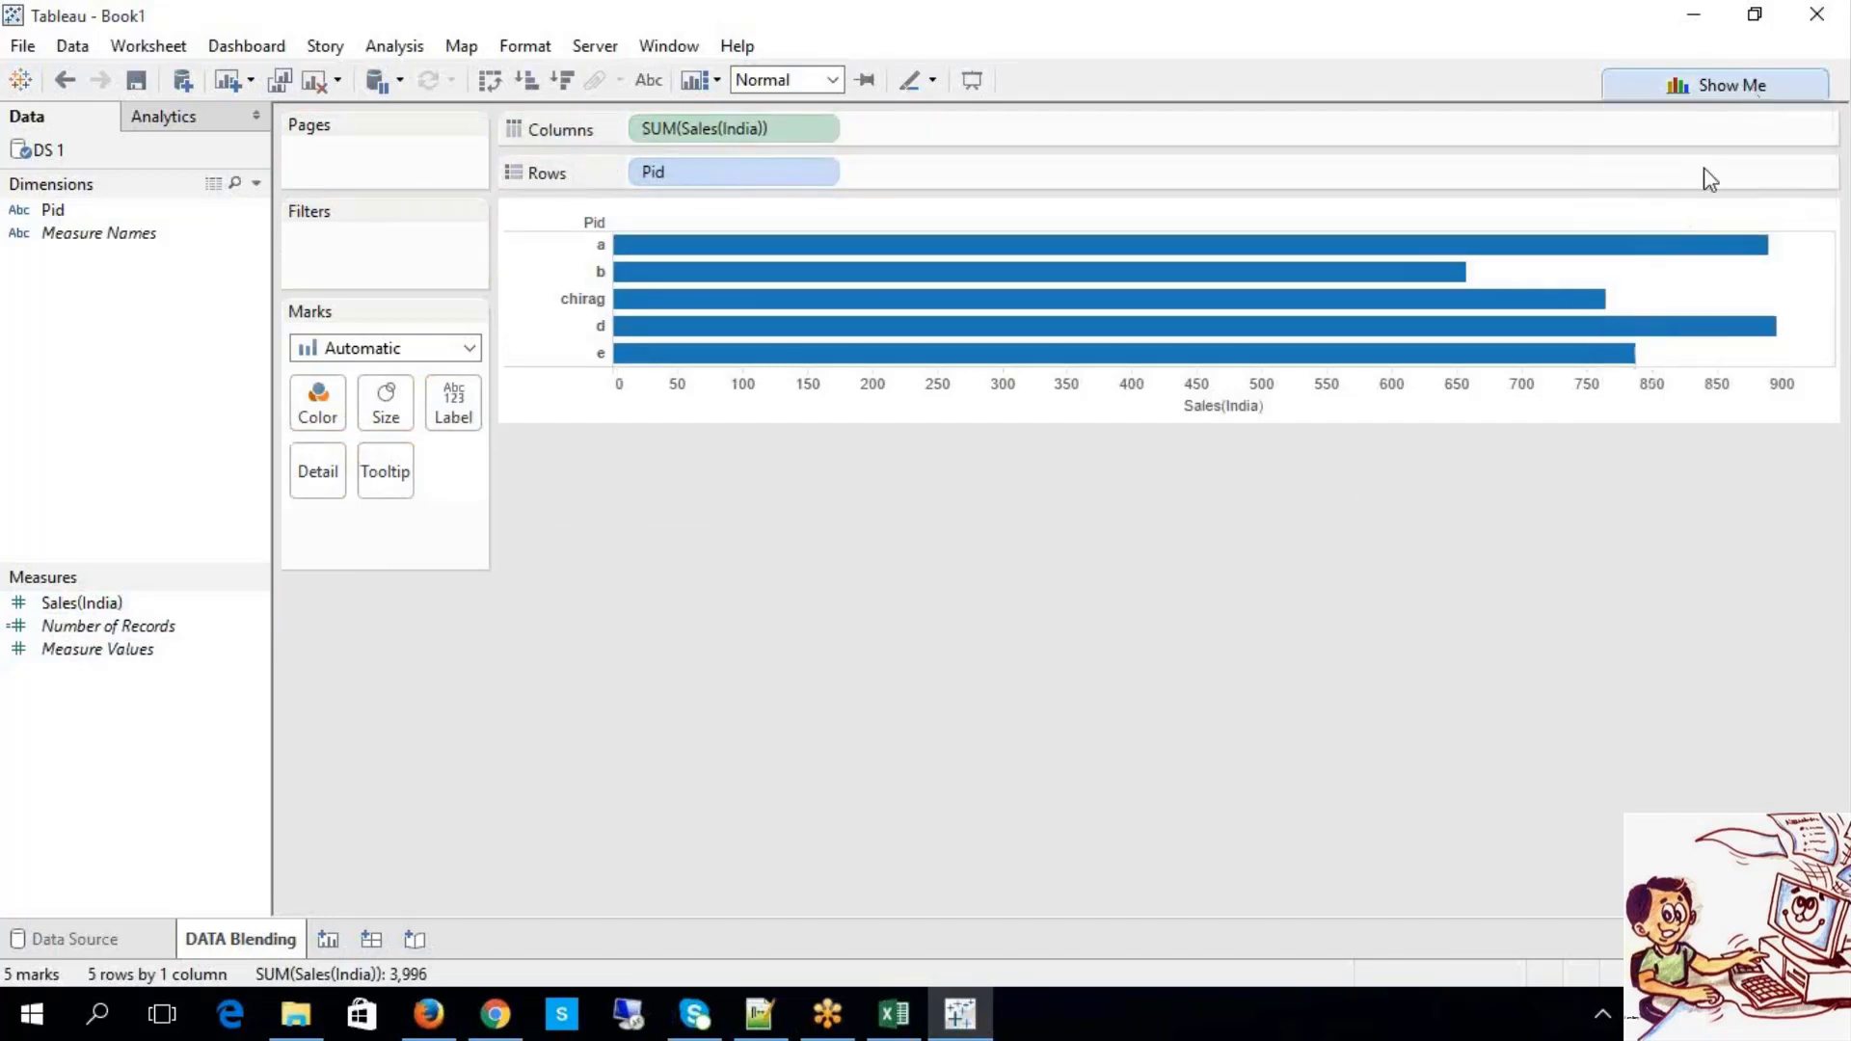
left_click(647, 81)
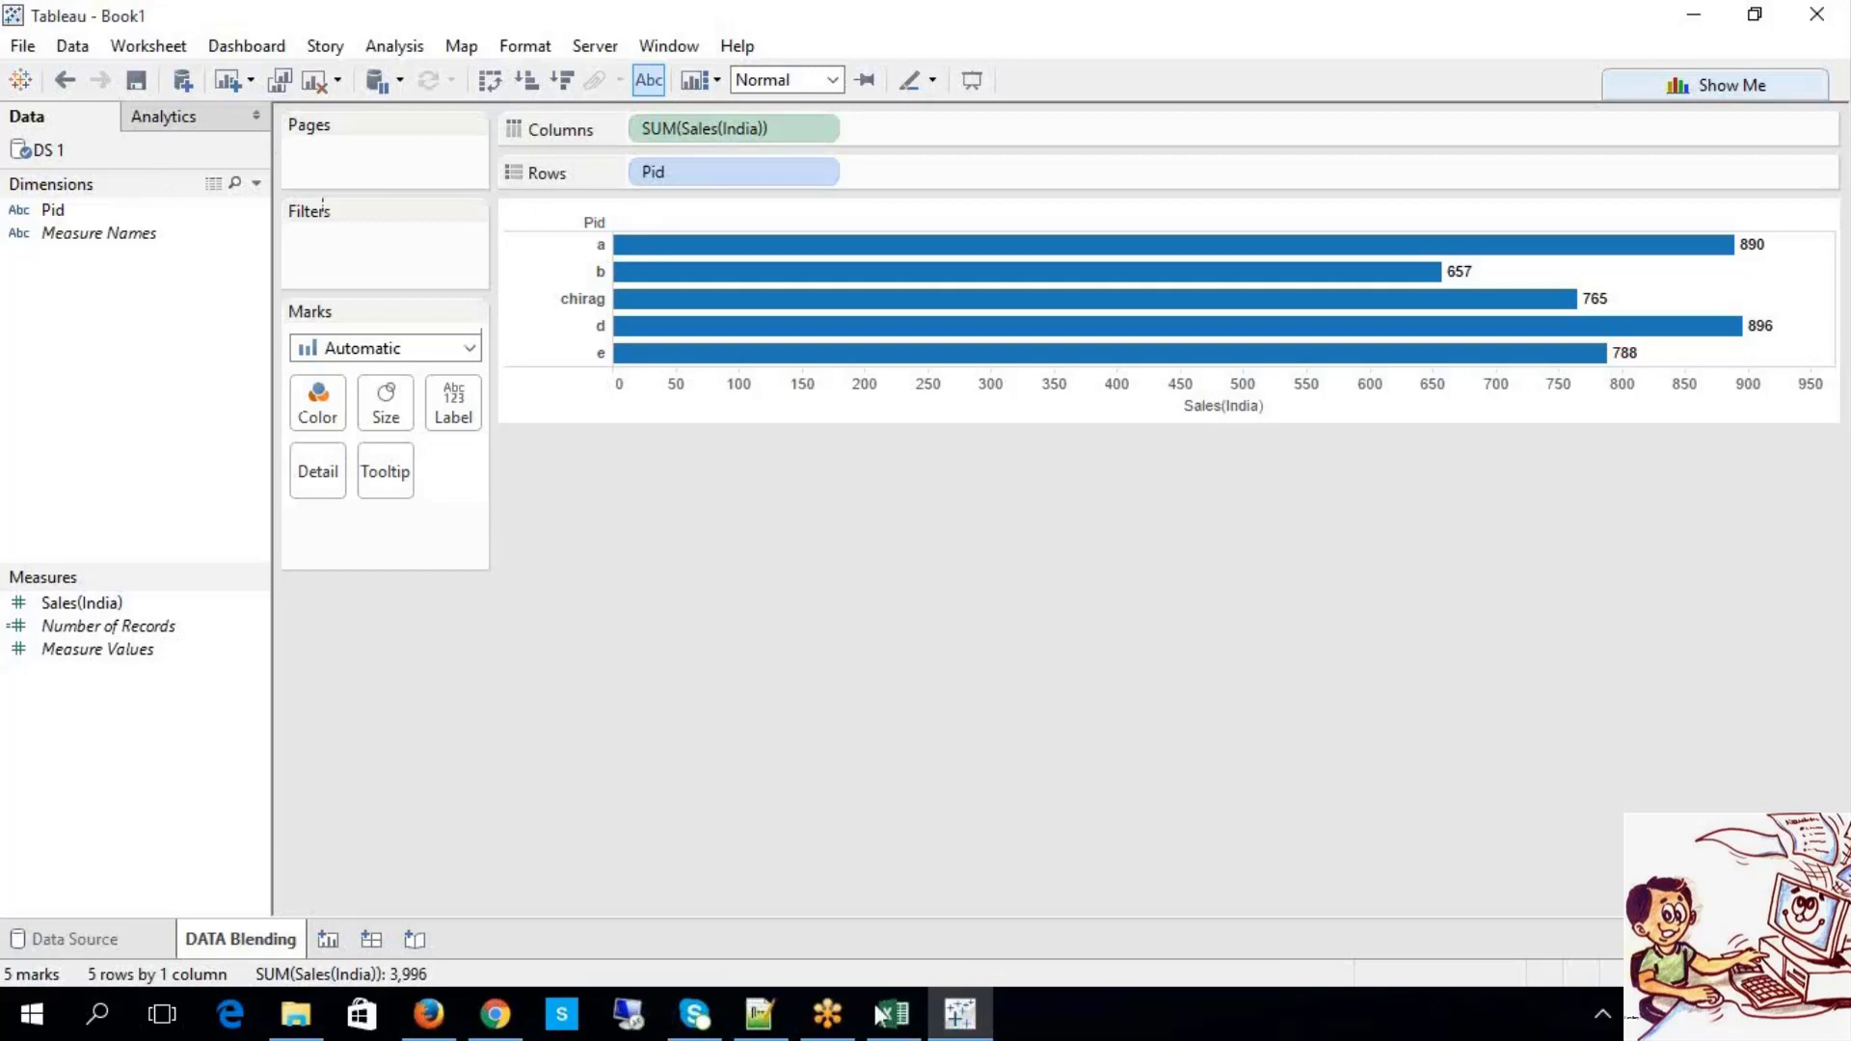
Step: Switch to the Excel notes and review the Automatic Data Blending entry and the rule on common dimensions between primary and secondary sources
left_click(902, 1027)
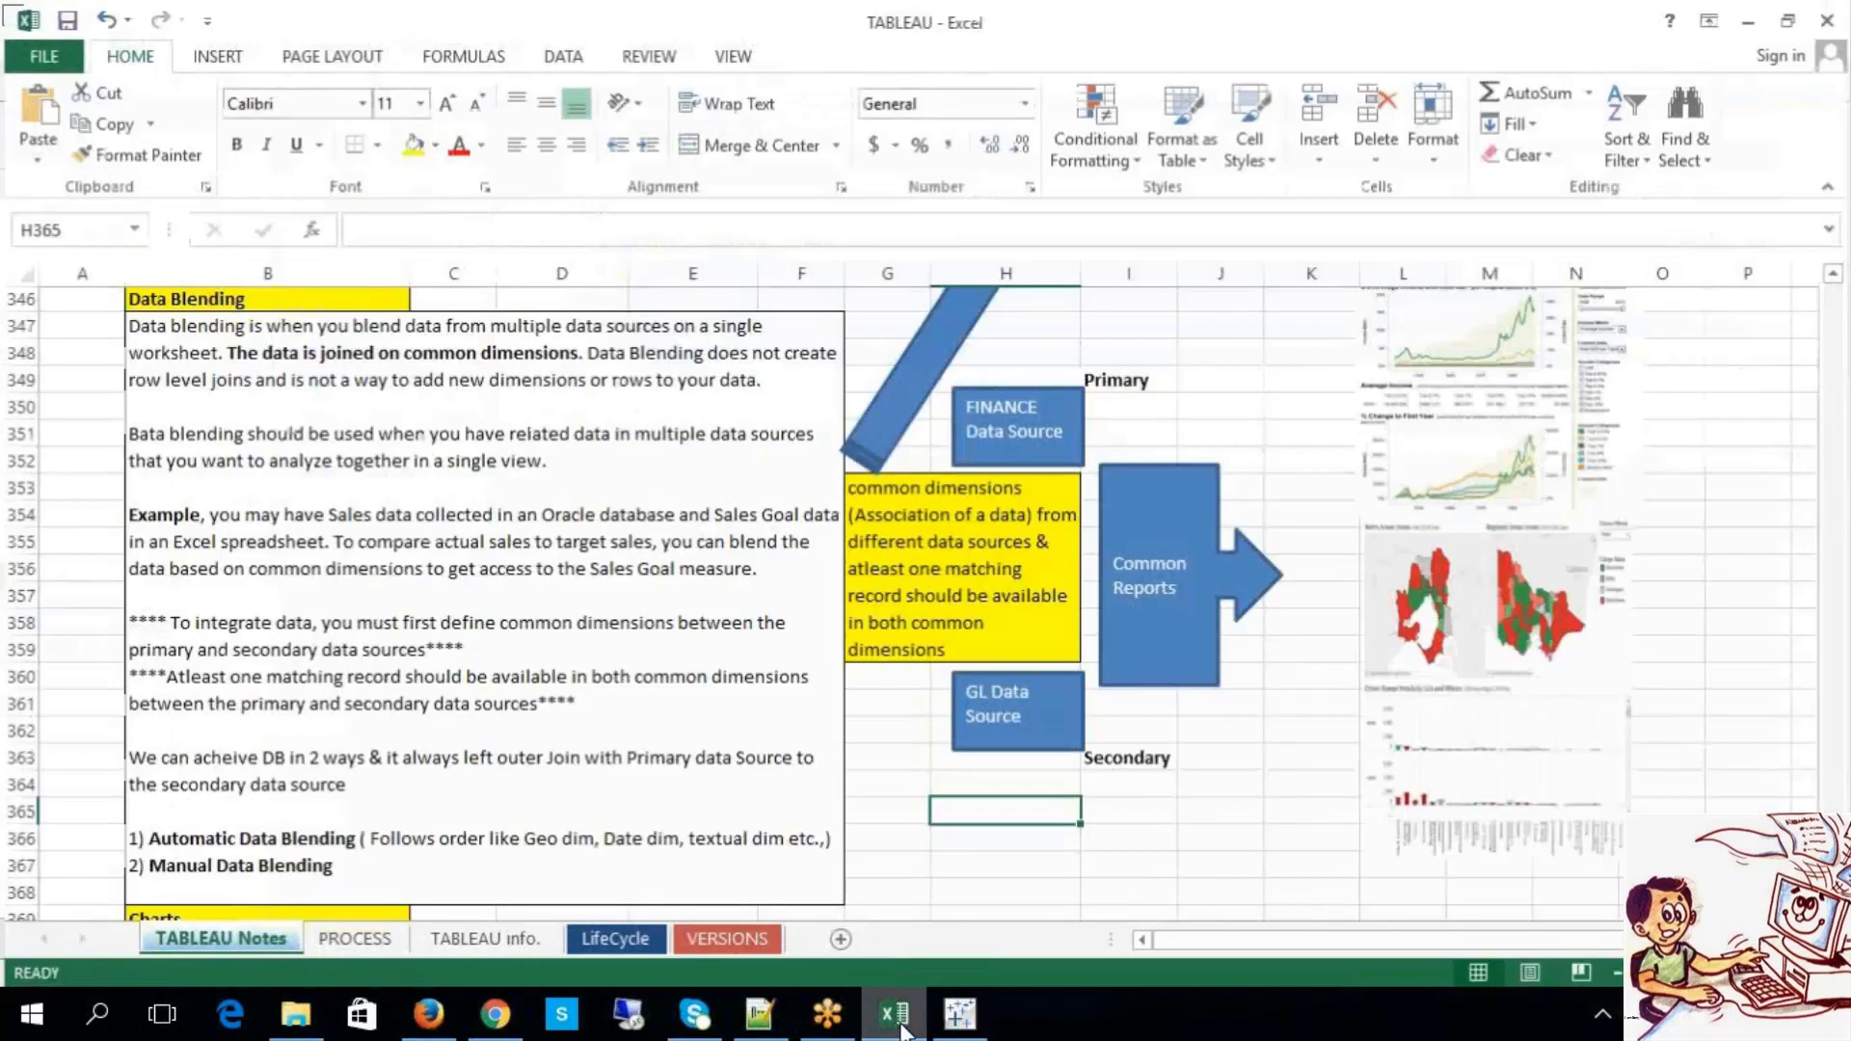
double_click(355, 837)
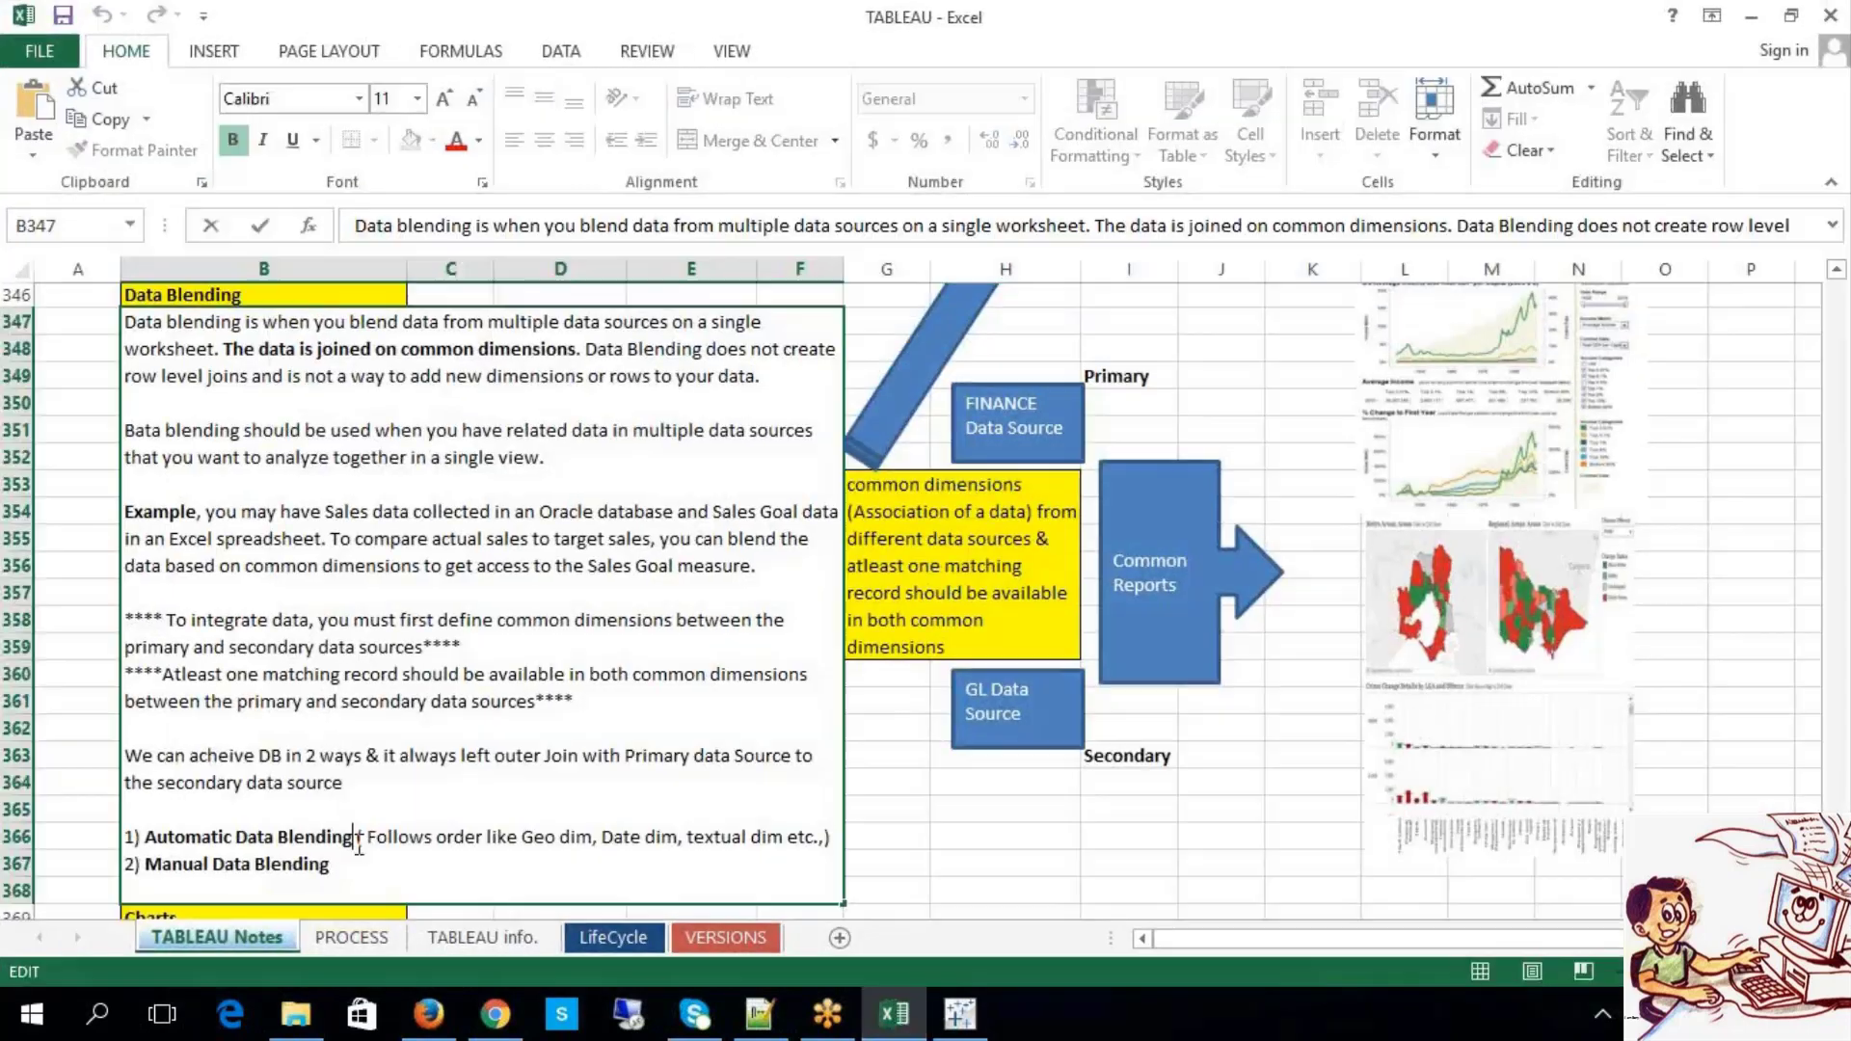
left_click_drag(355, 836, 146, 827)
left_click(960, 1012)
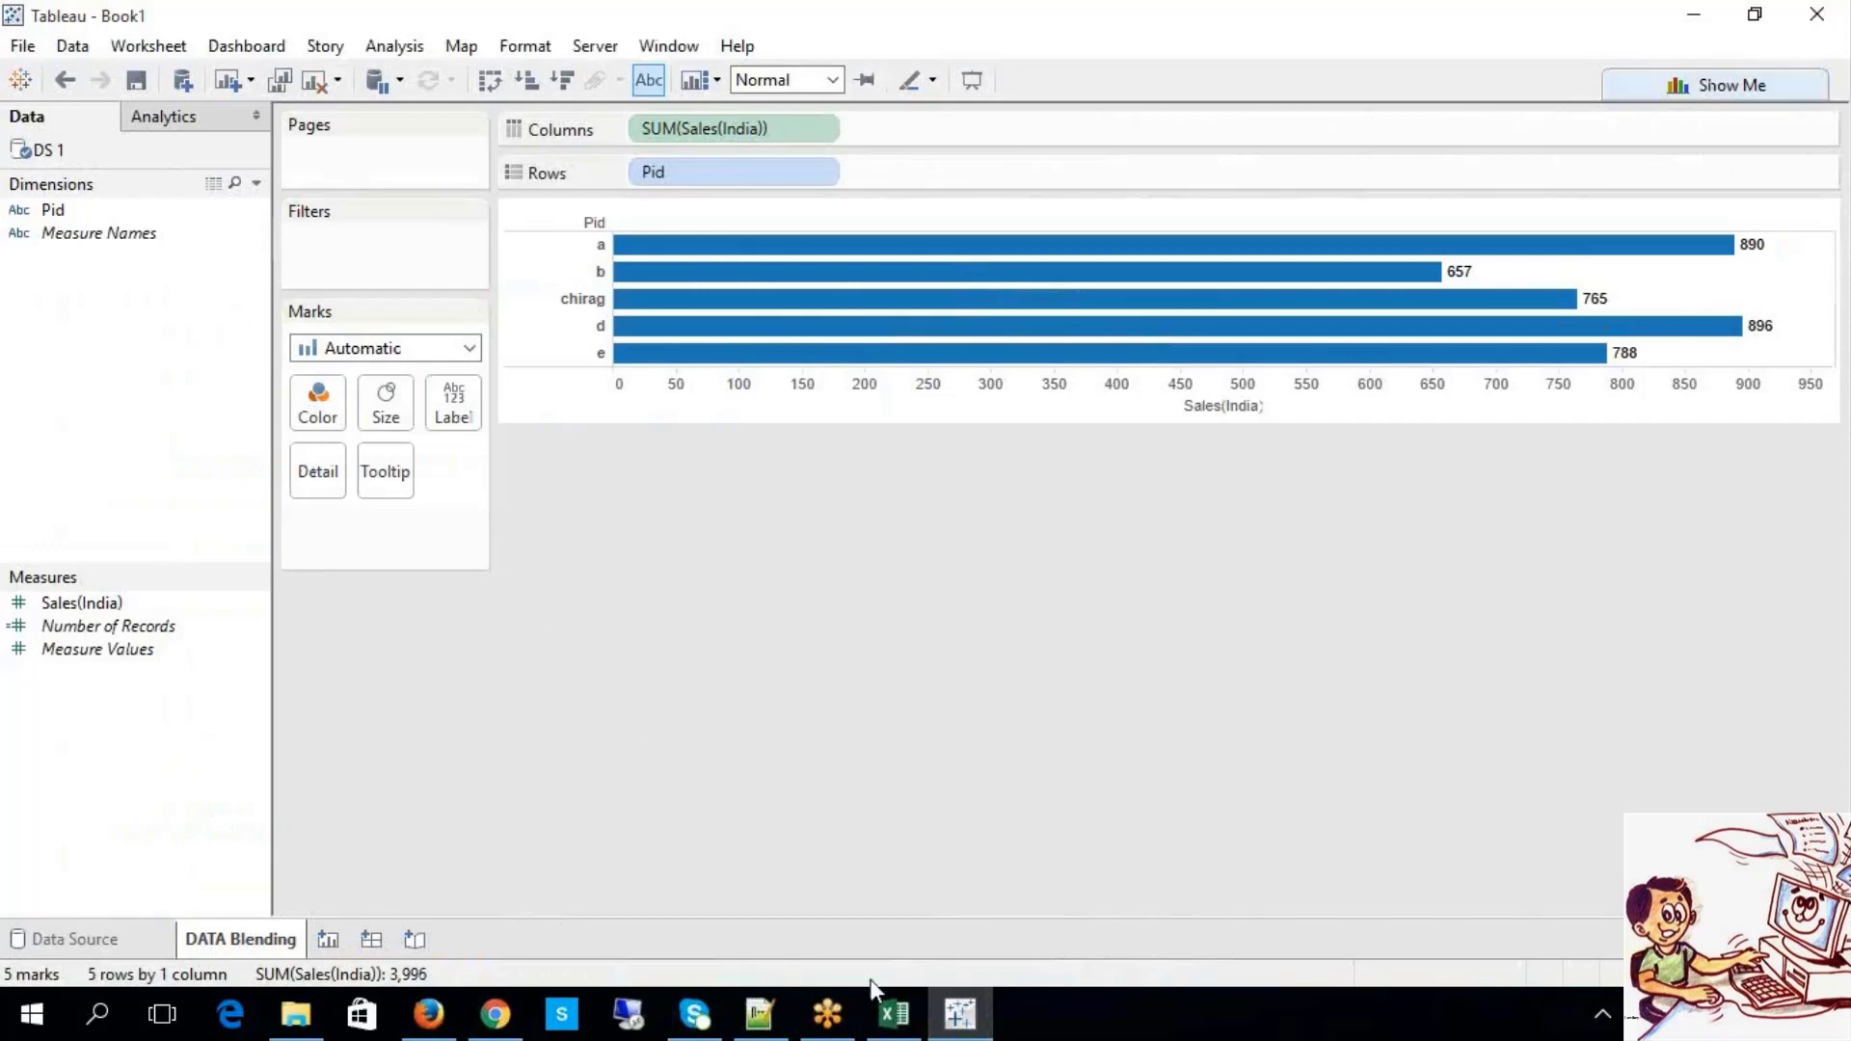
left_click(892, 1017)
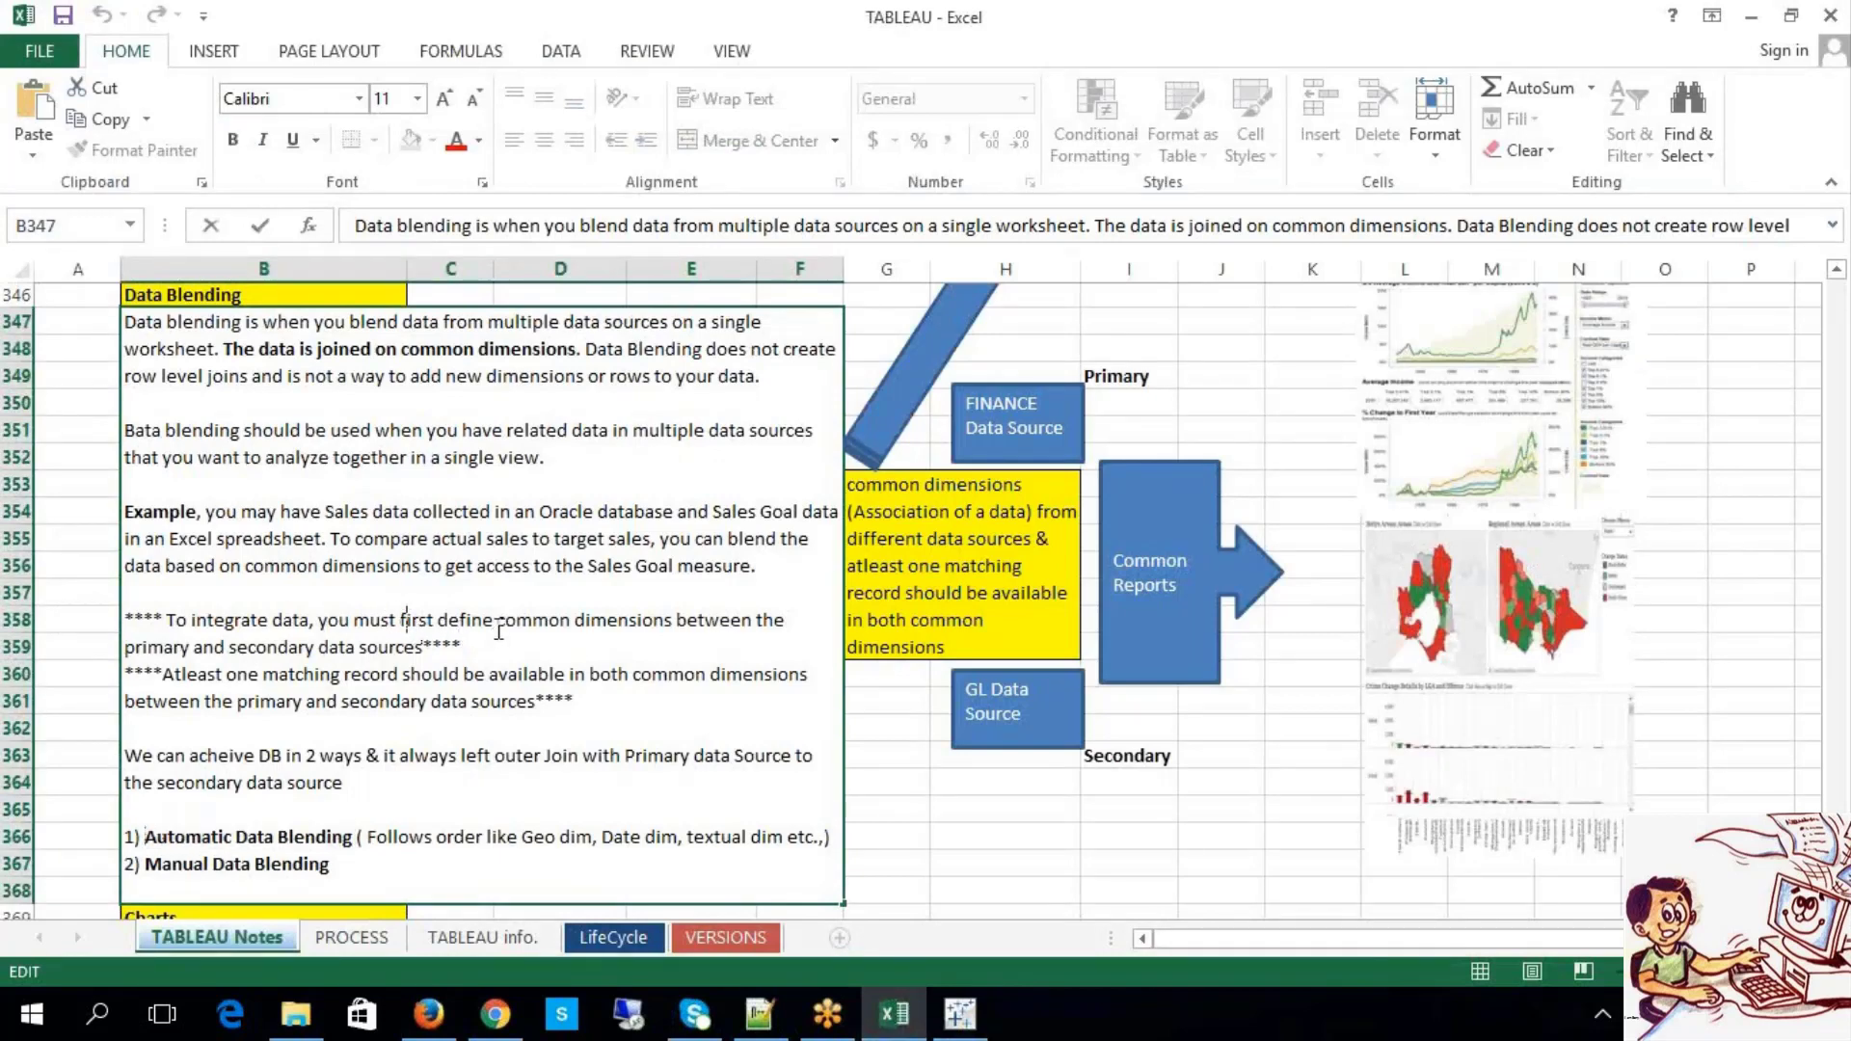
left_click_drag(498, 622, 426, 640)
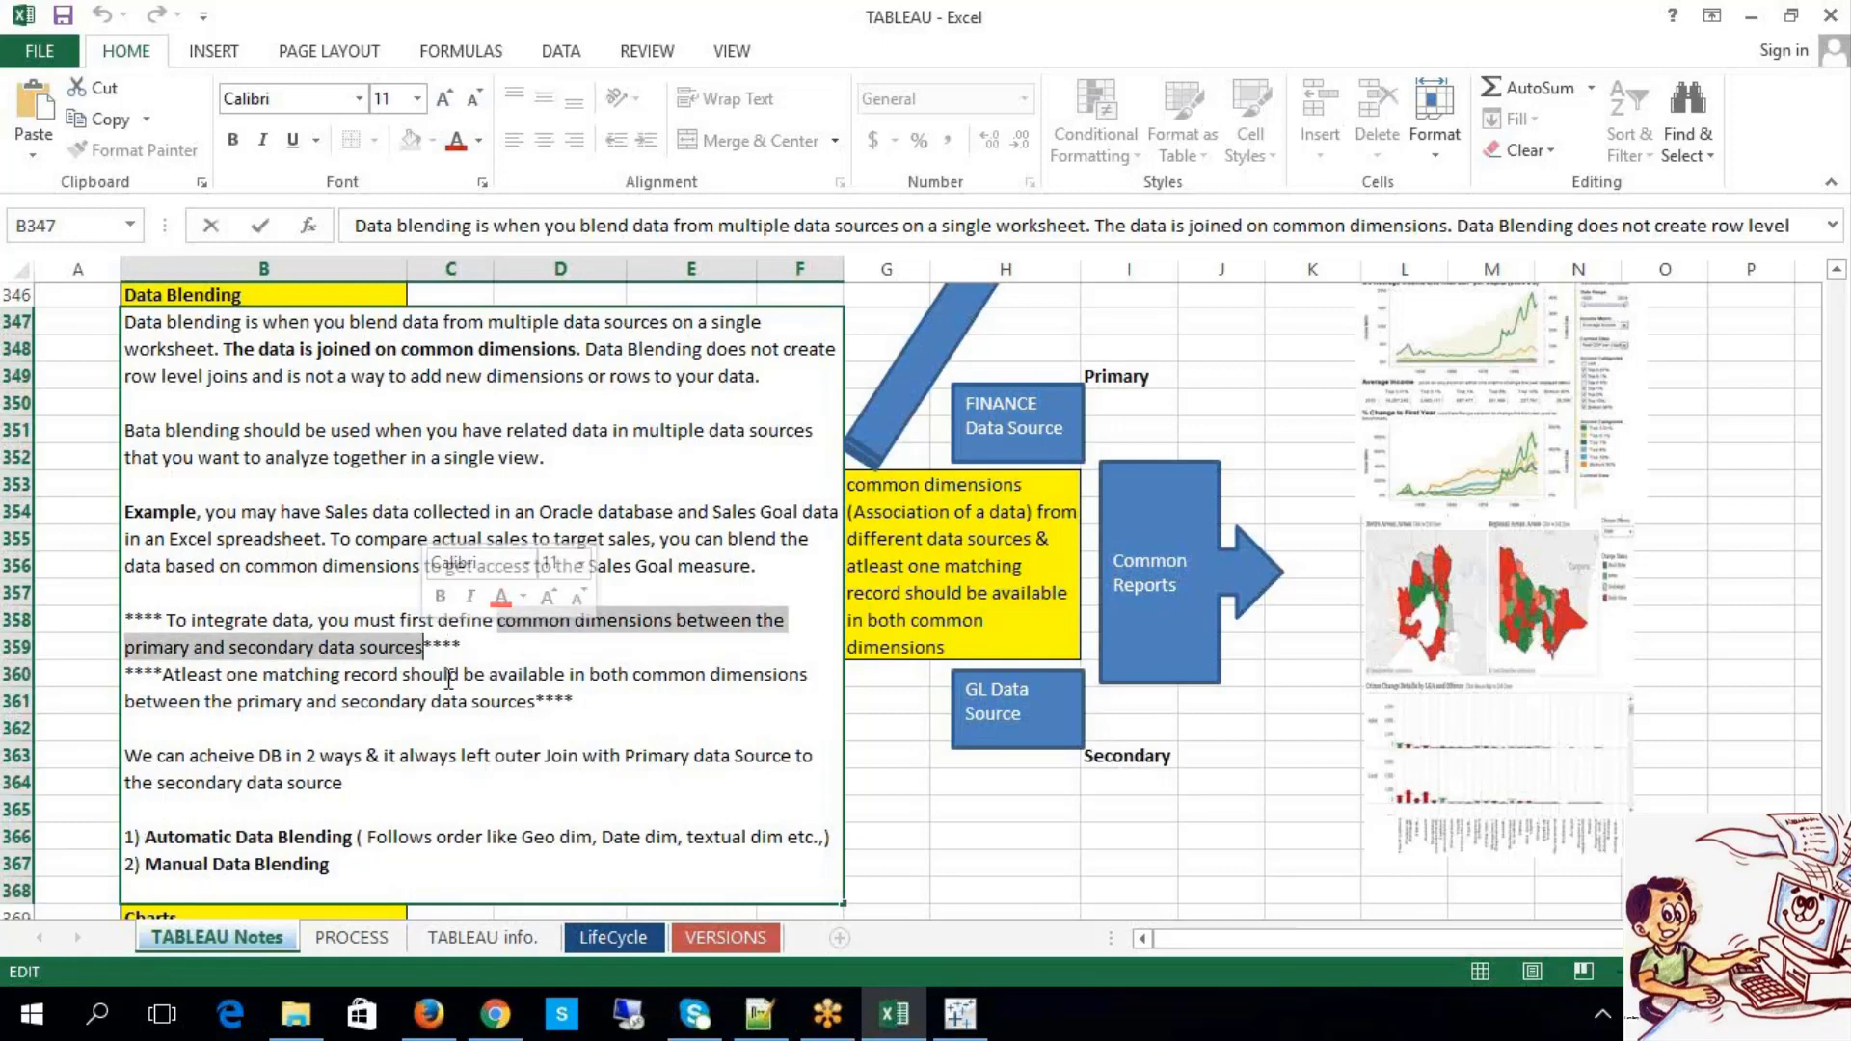
Step: Open the DS 2 text file from D:\TABLEAU in Notepad, examine its PID column and the chirag record, and close it
left_click(296, 1012)
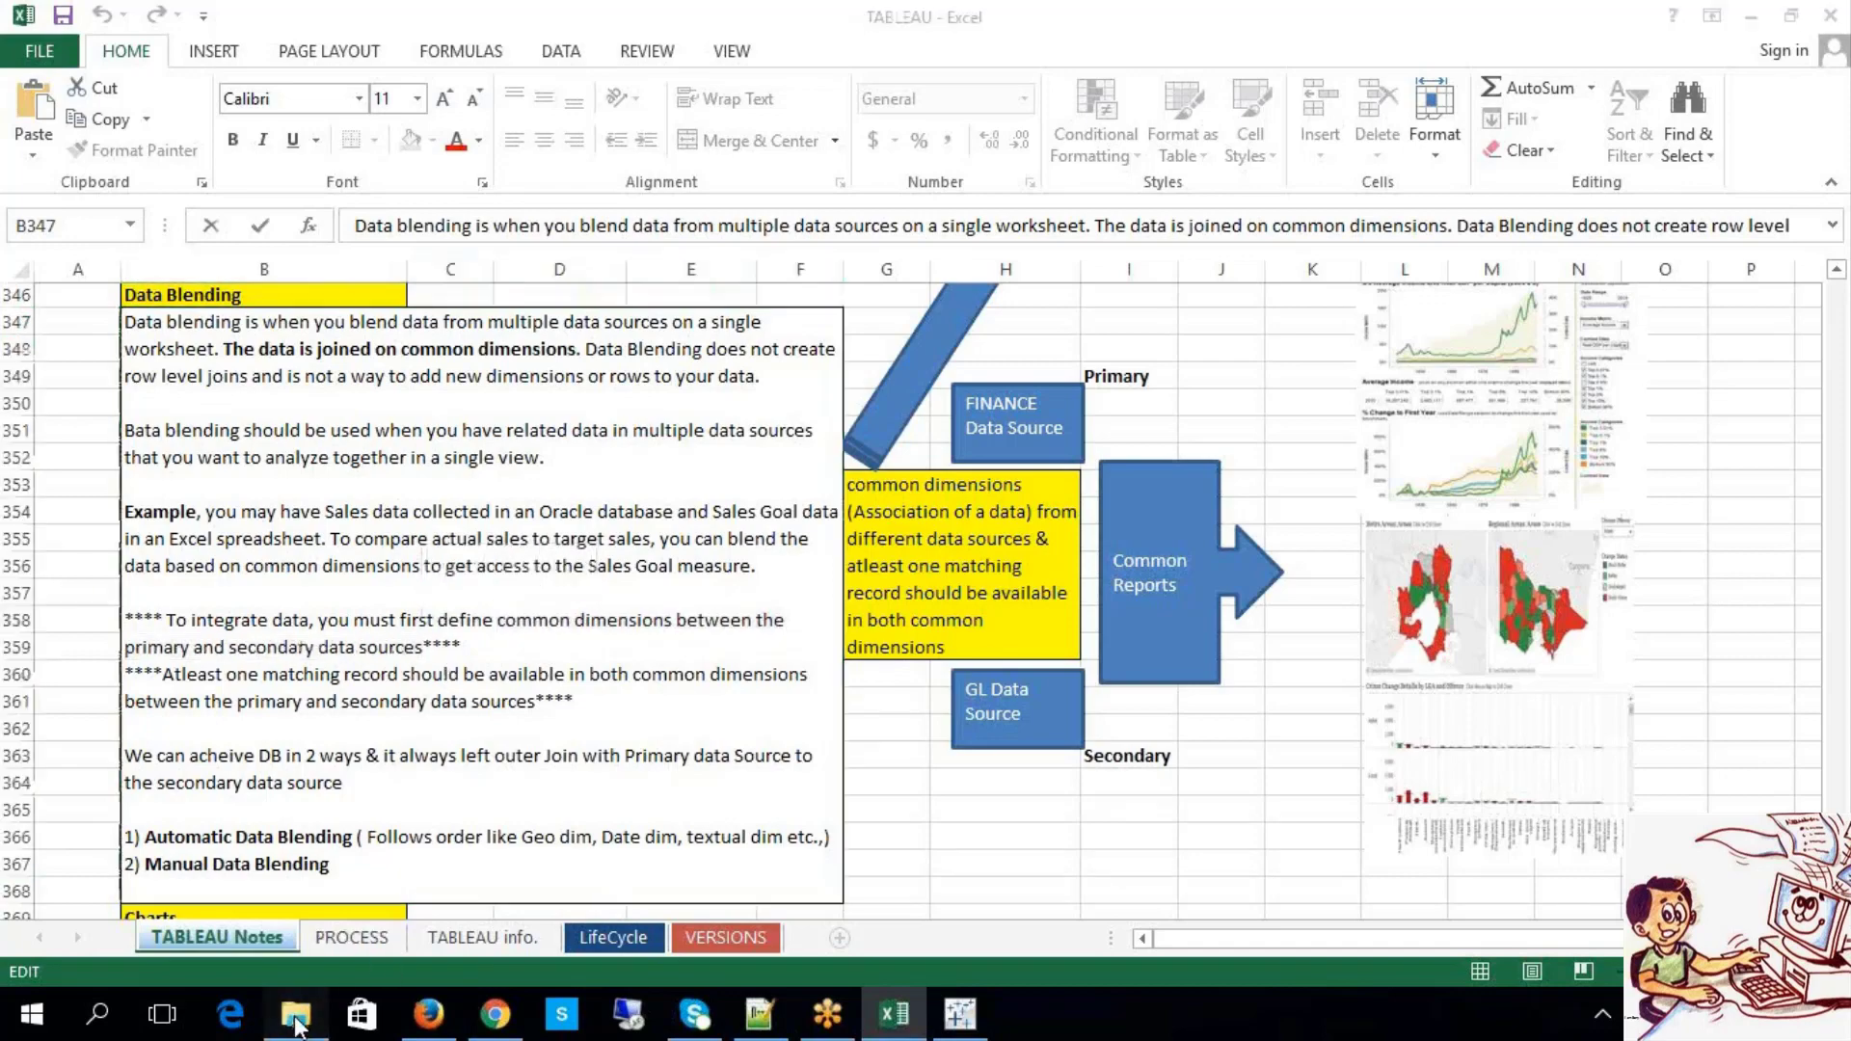
double_click(289, 599)
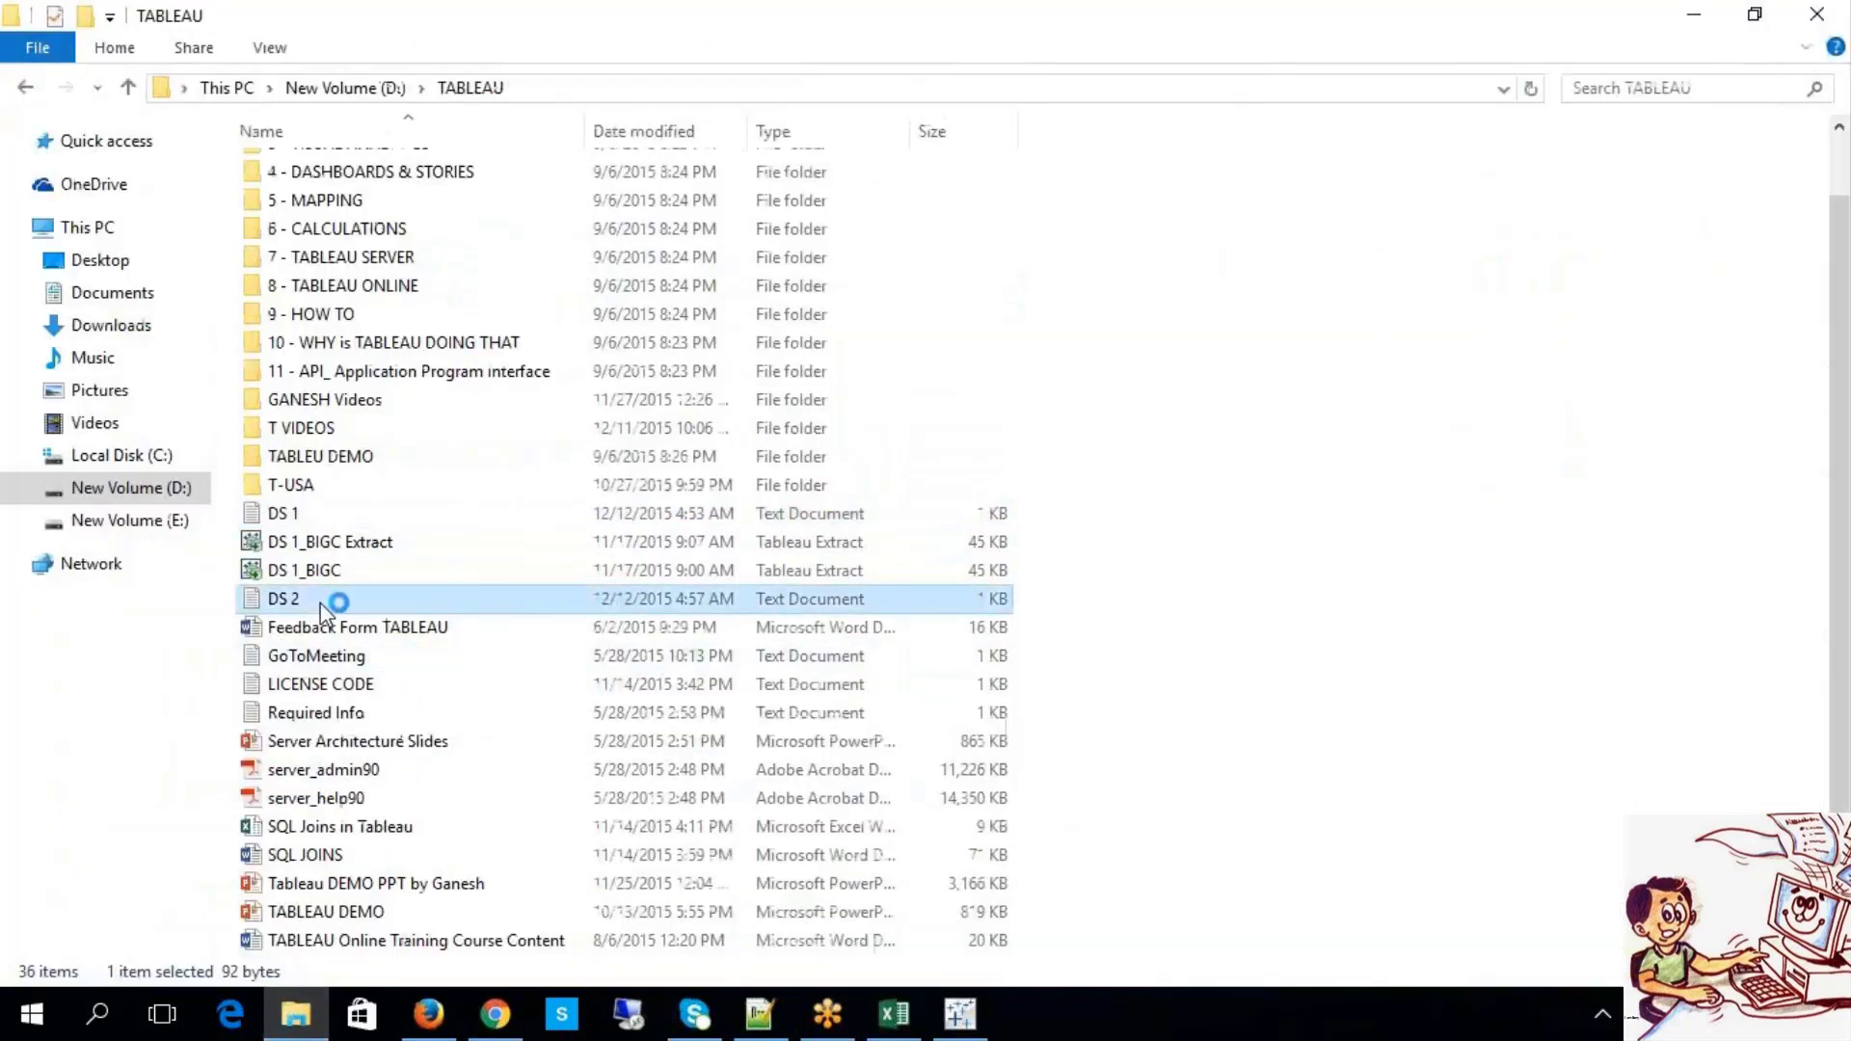
left_click_drag(373, 201, 308, 201)
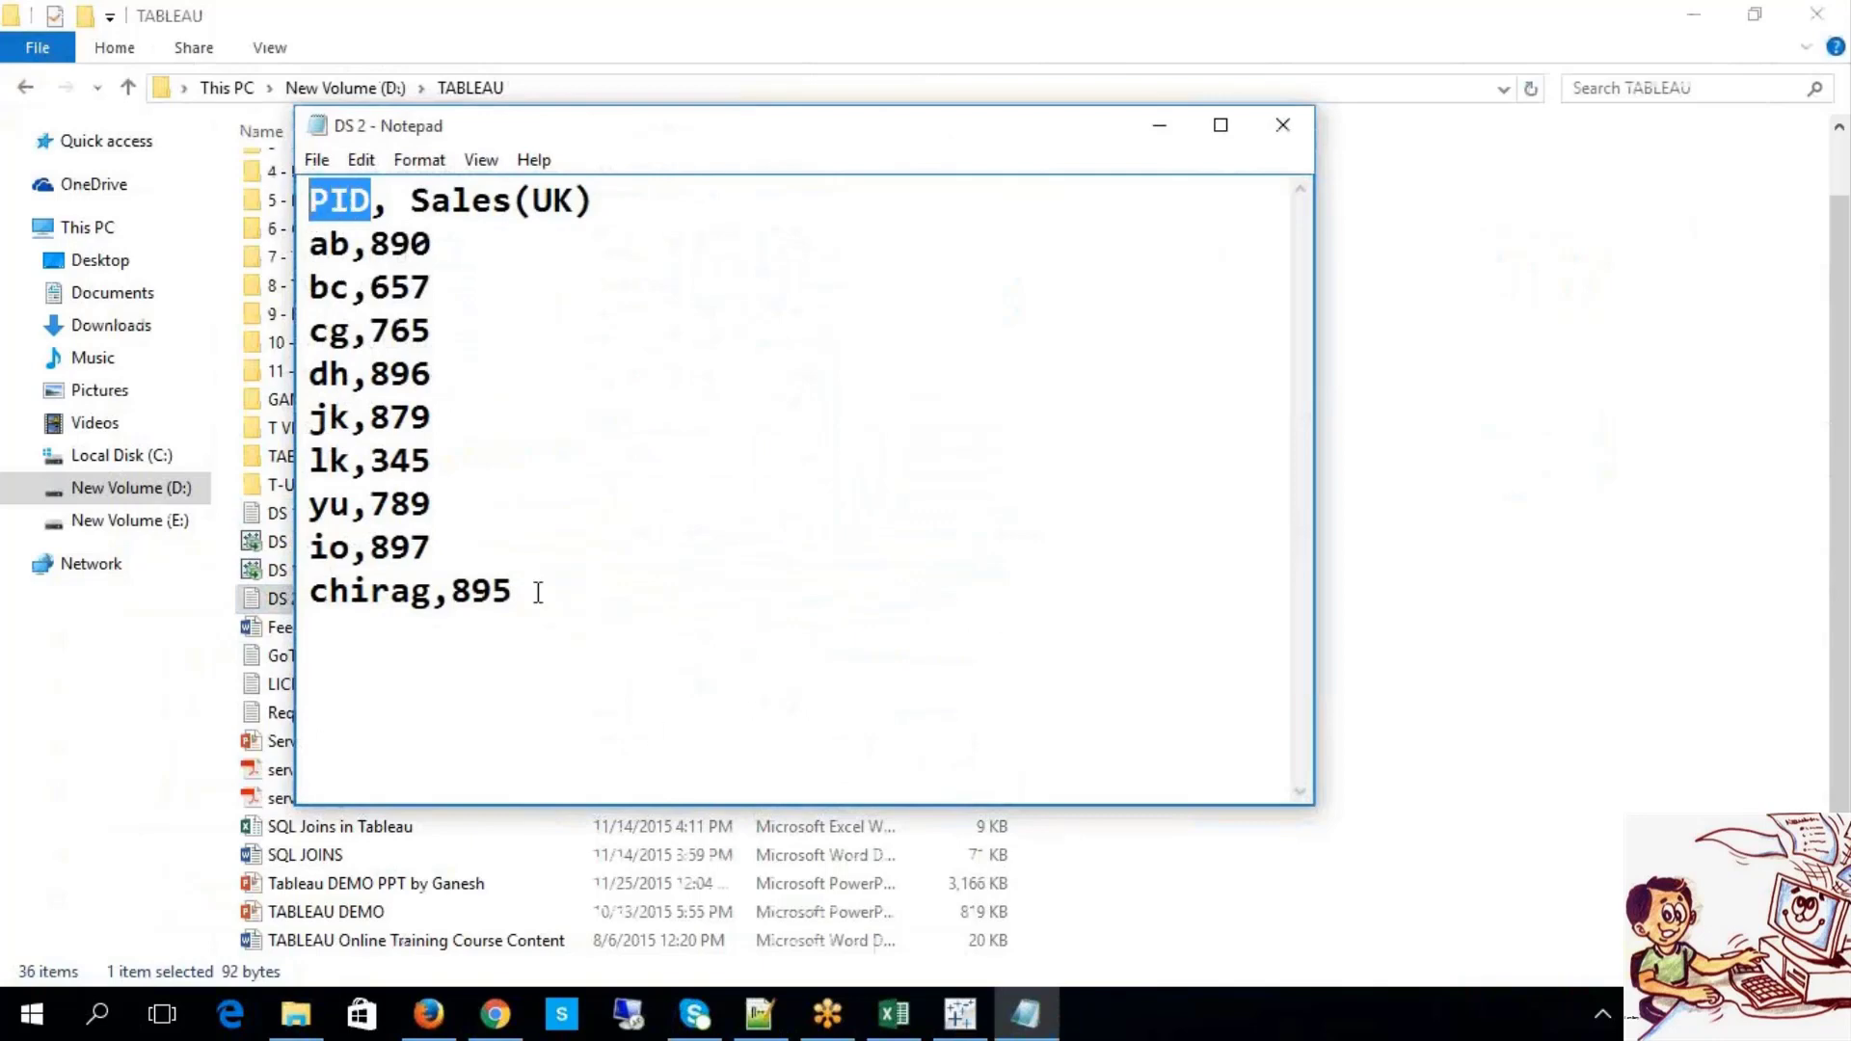
left_click_drag(537, 591, 313, 592)
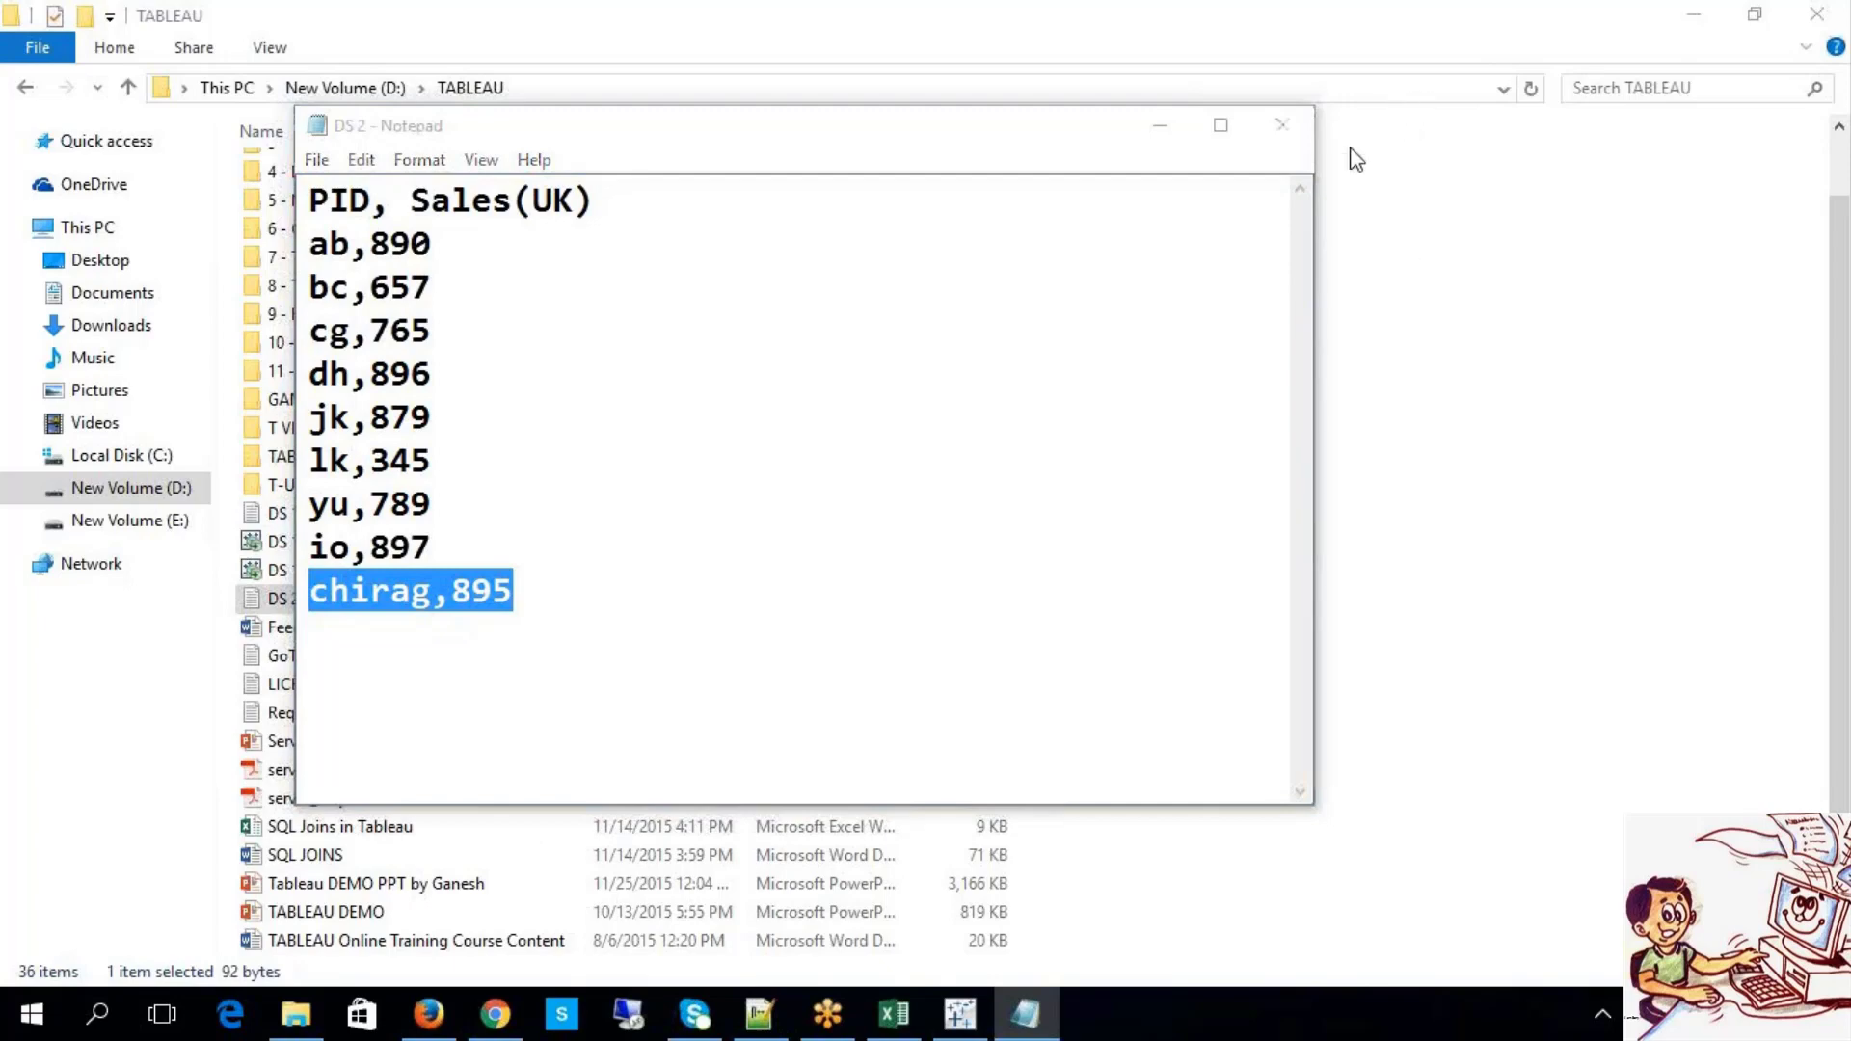
left_click(1293, 123)
left_click(1287, 126)
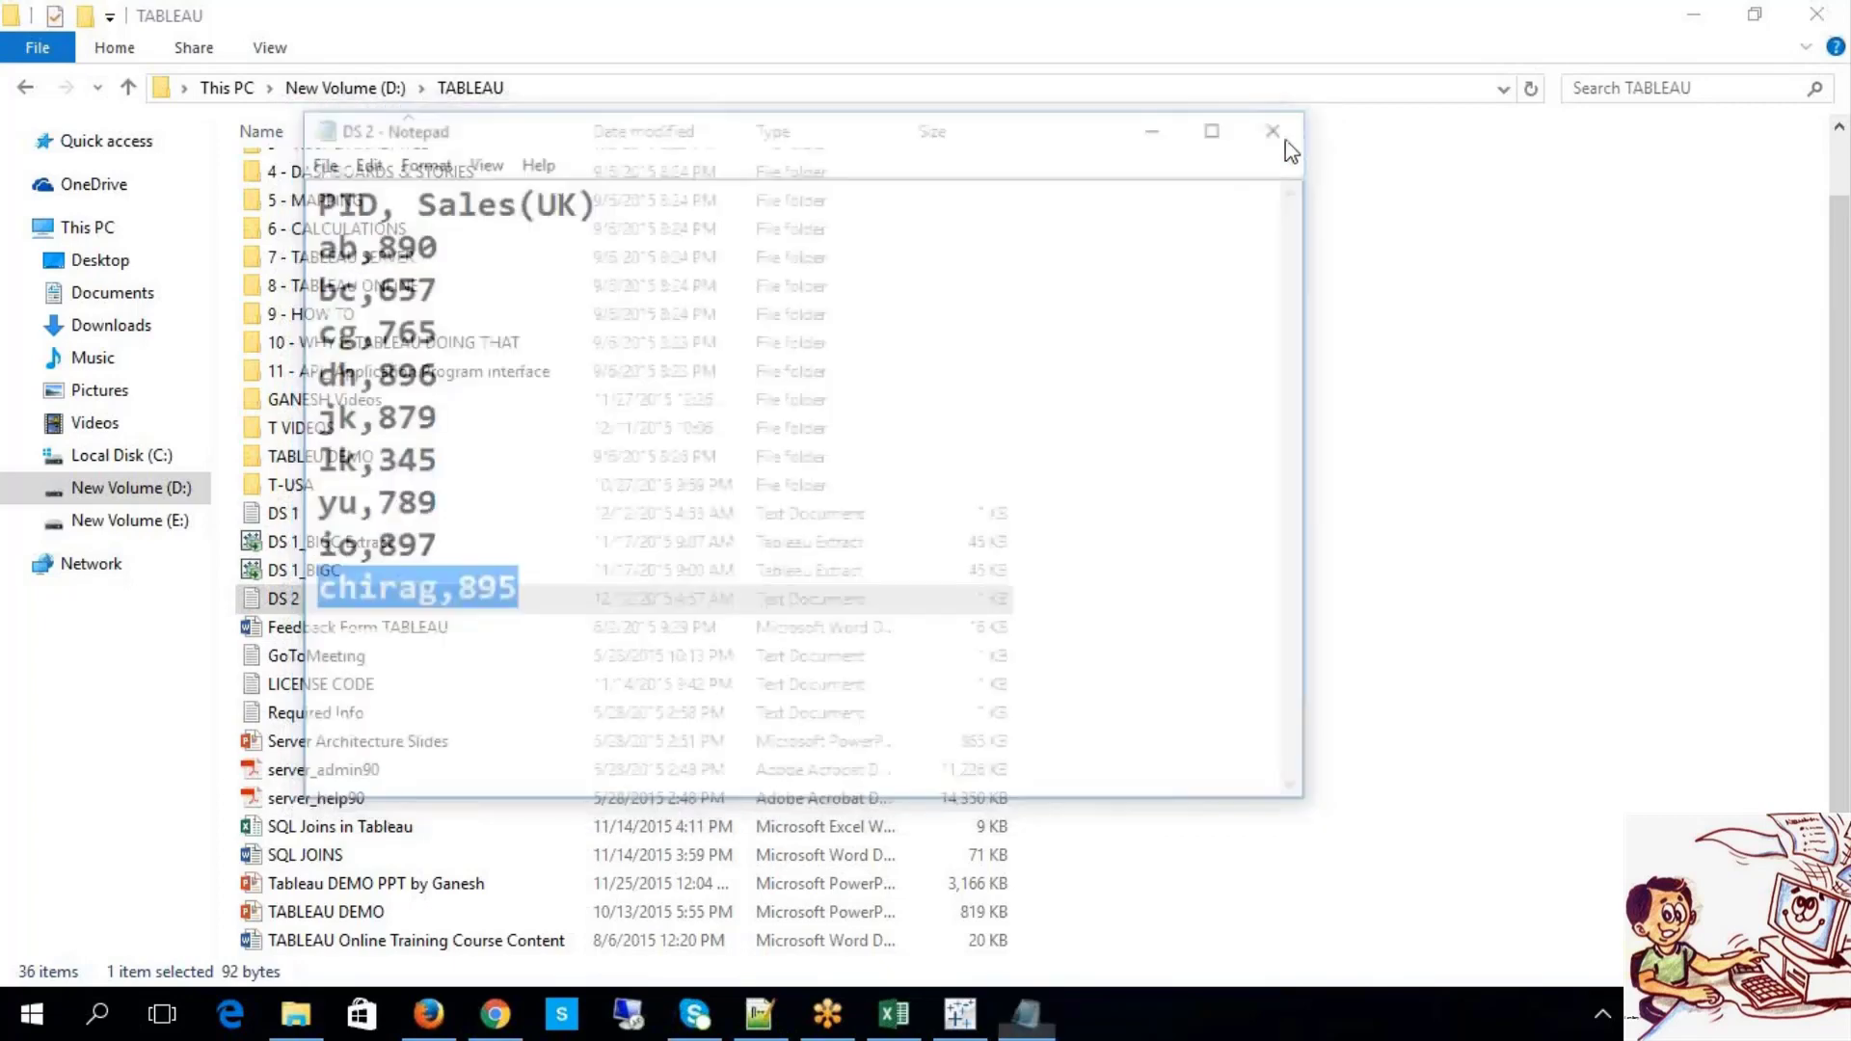
Step: Switch back to Tableau and show the workbook's Data Source page
left_click(961, 1013)
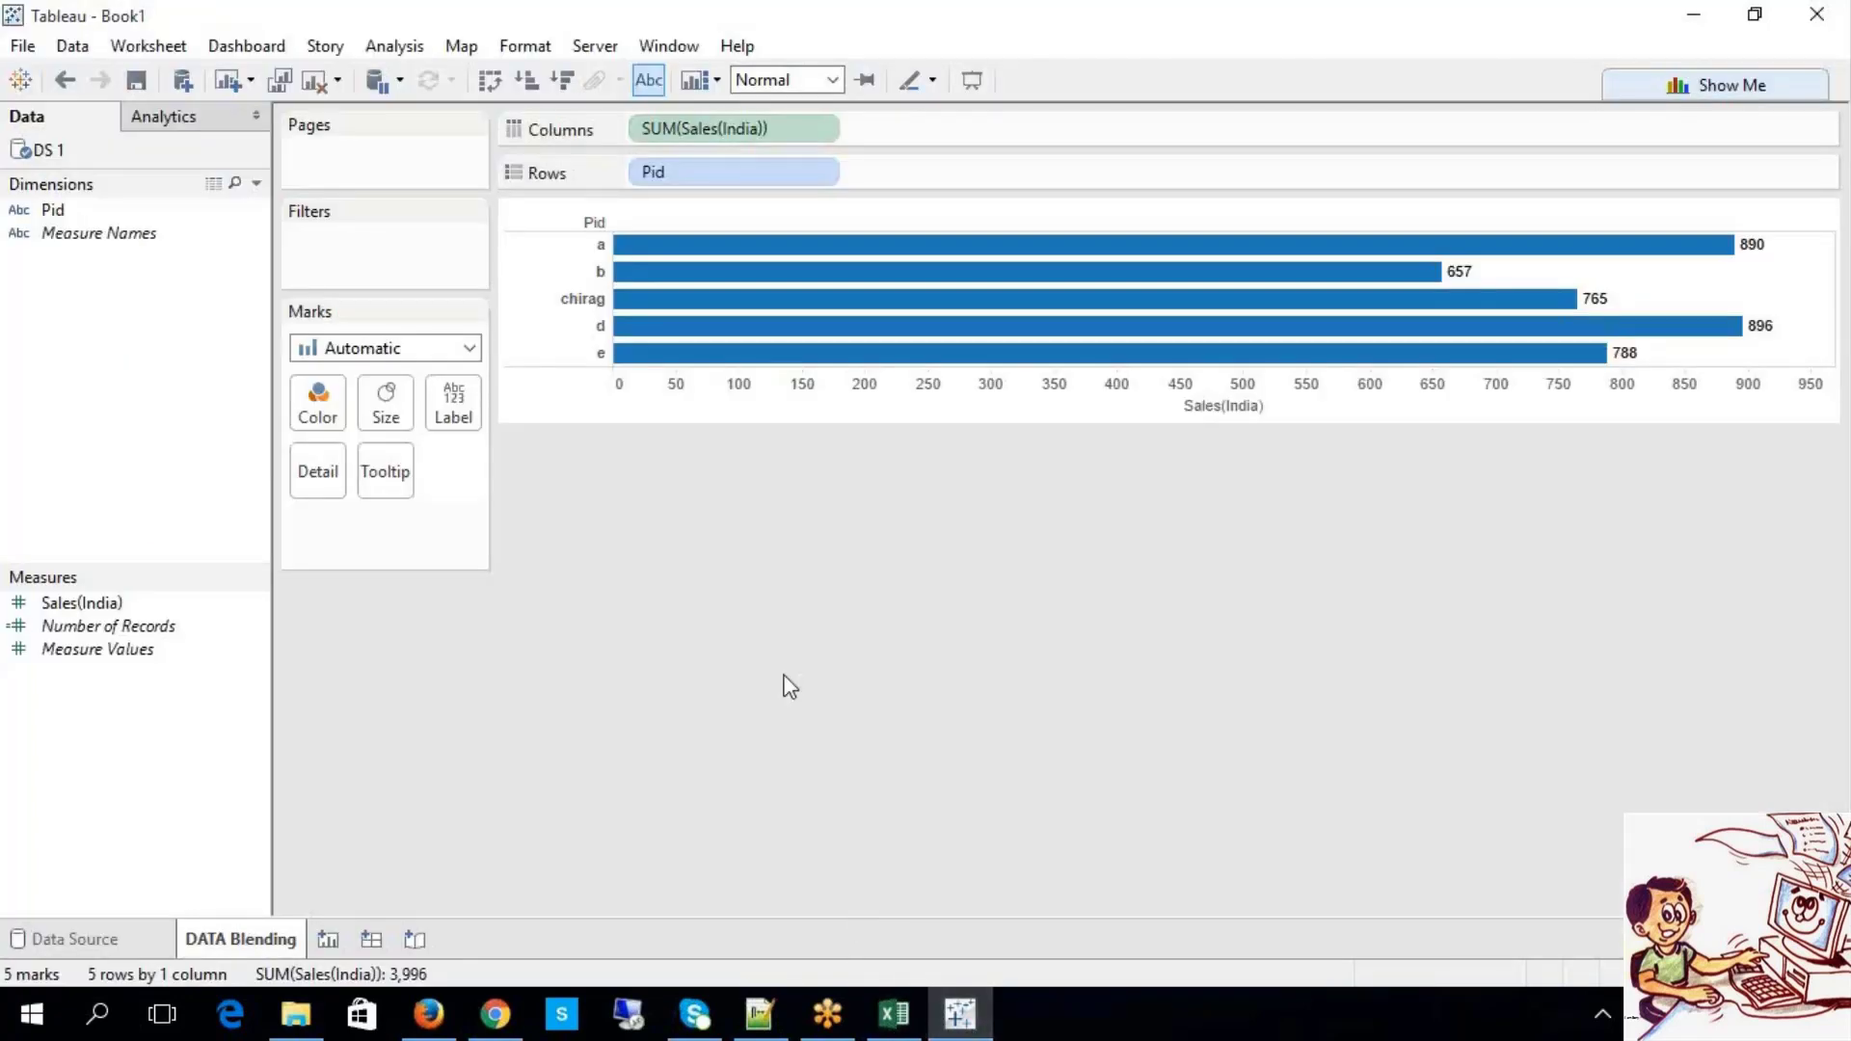
left_click(58, 939)
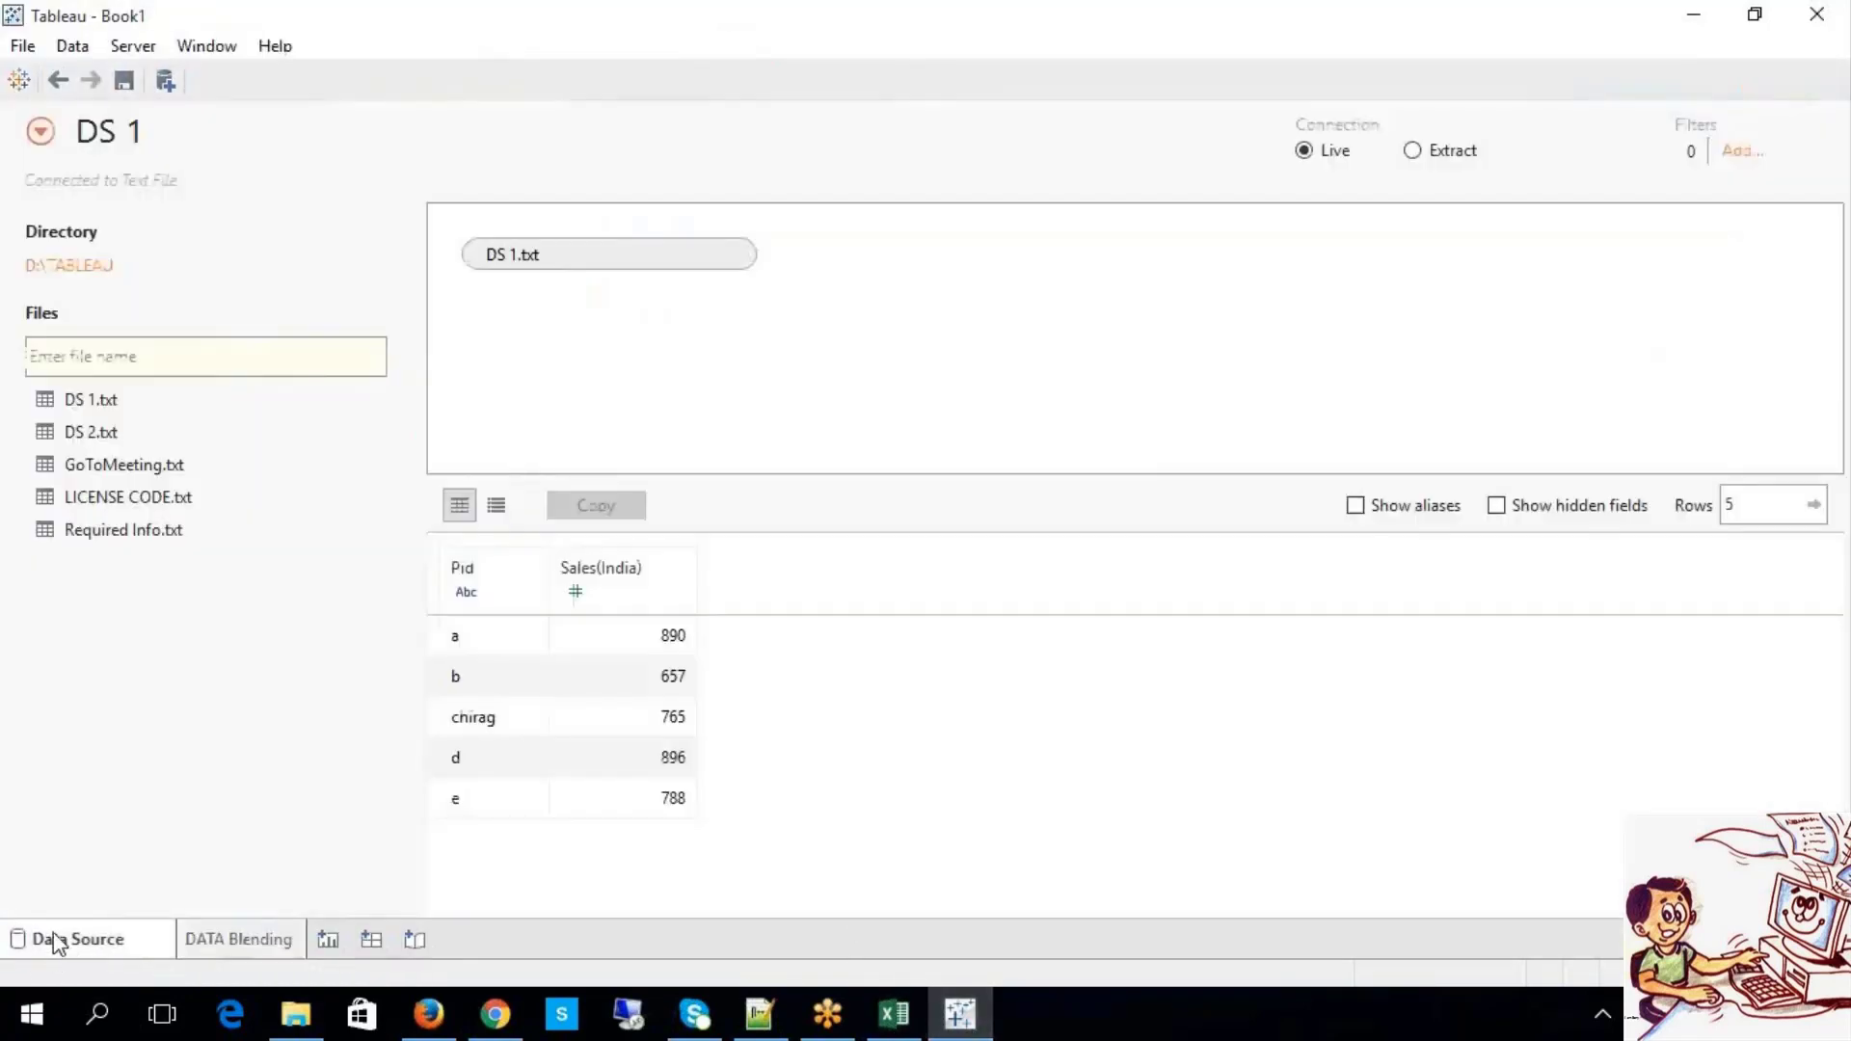
left_click(23, 47)
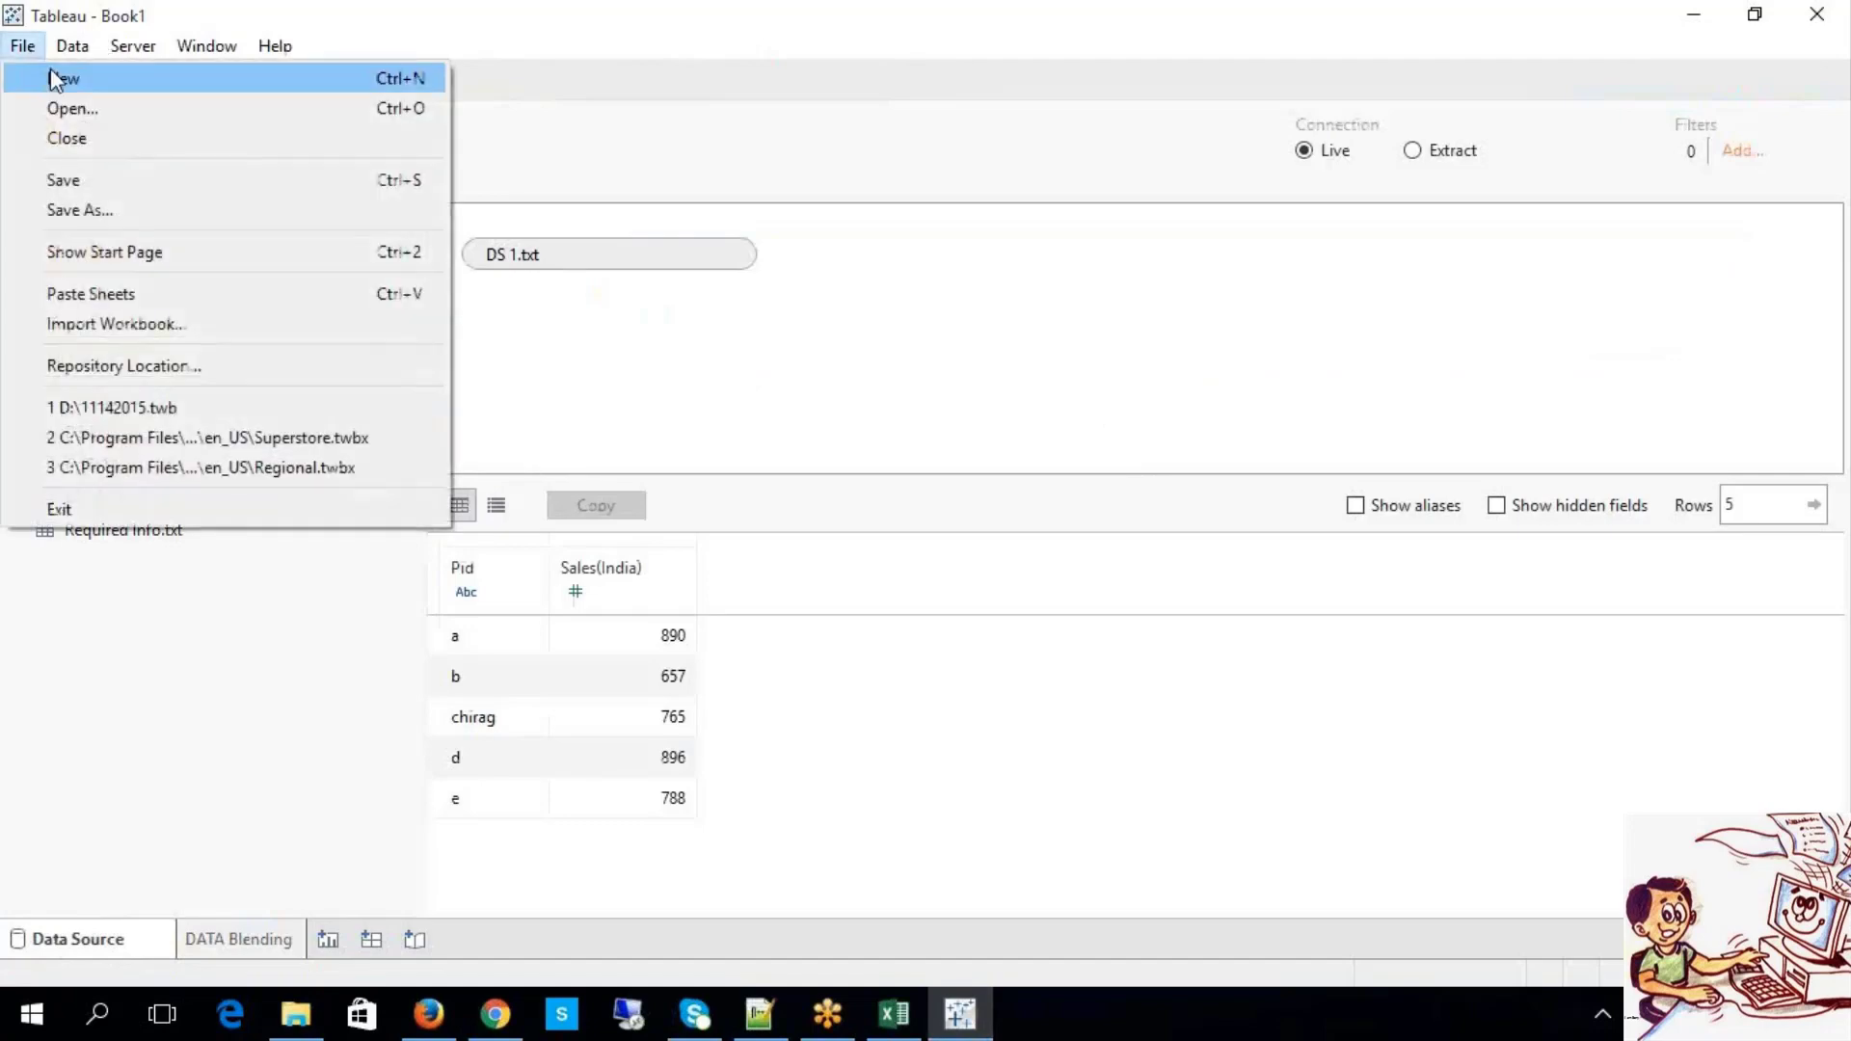
key("Escape")
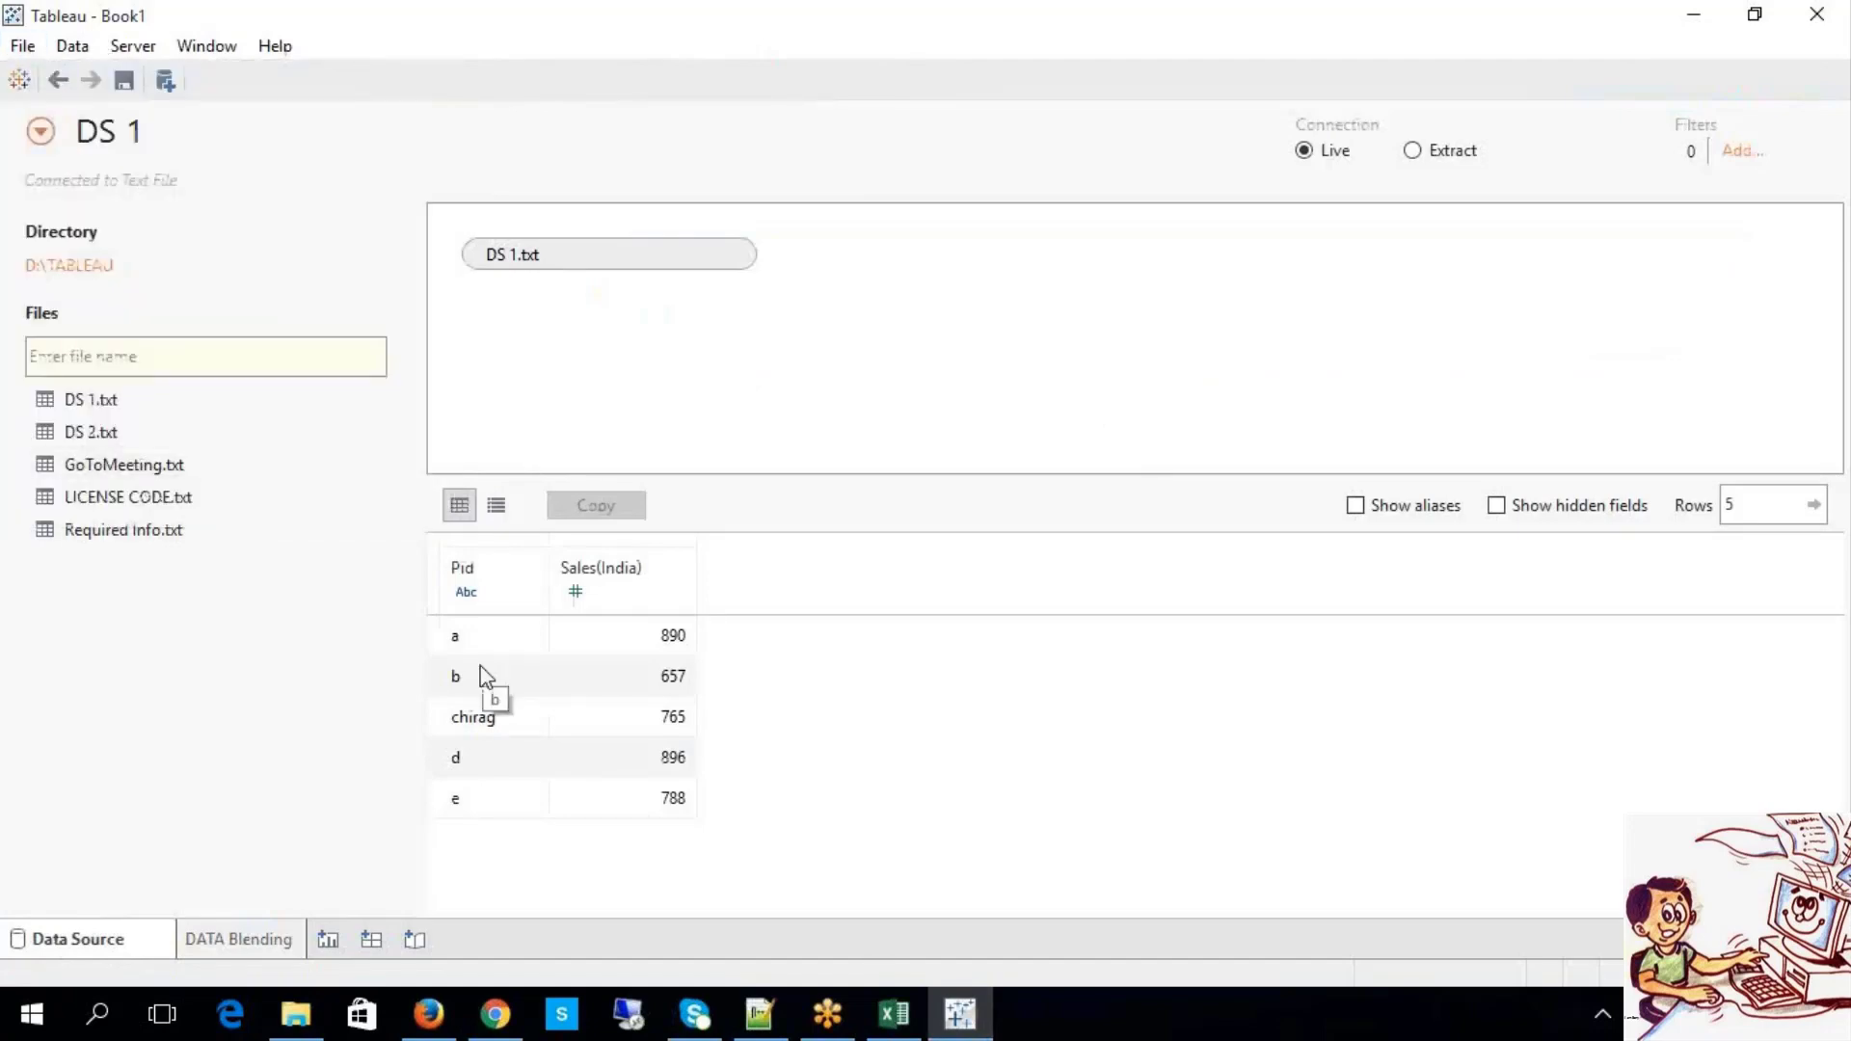
key("ctrl+n")
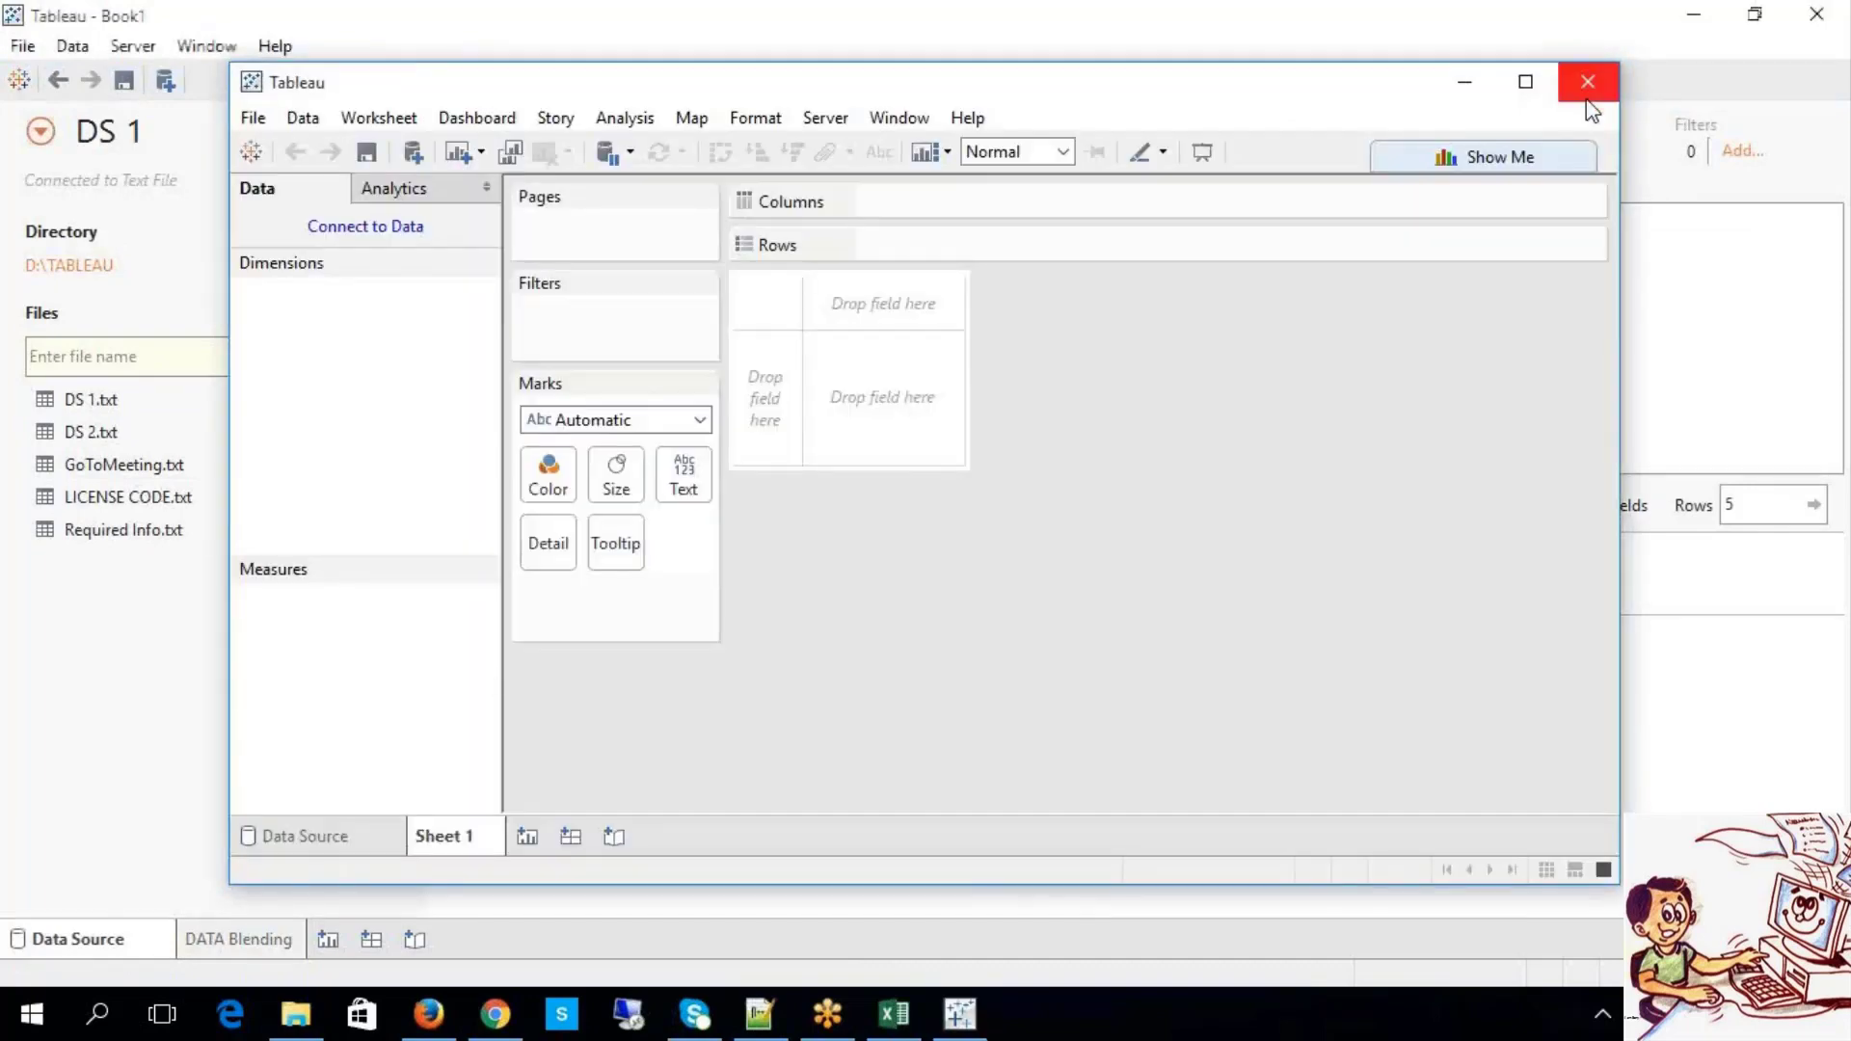
left_click(1587, 85)
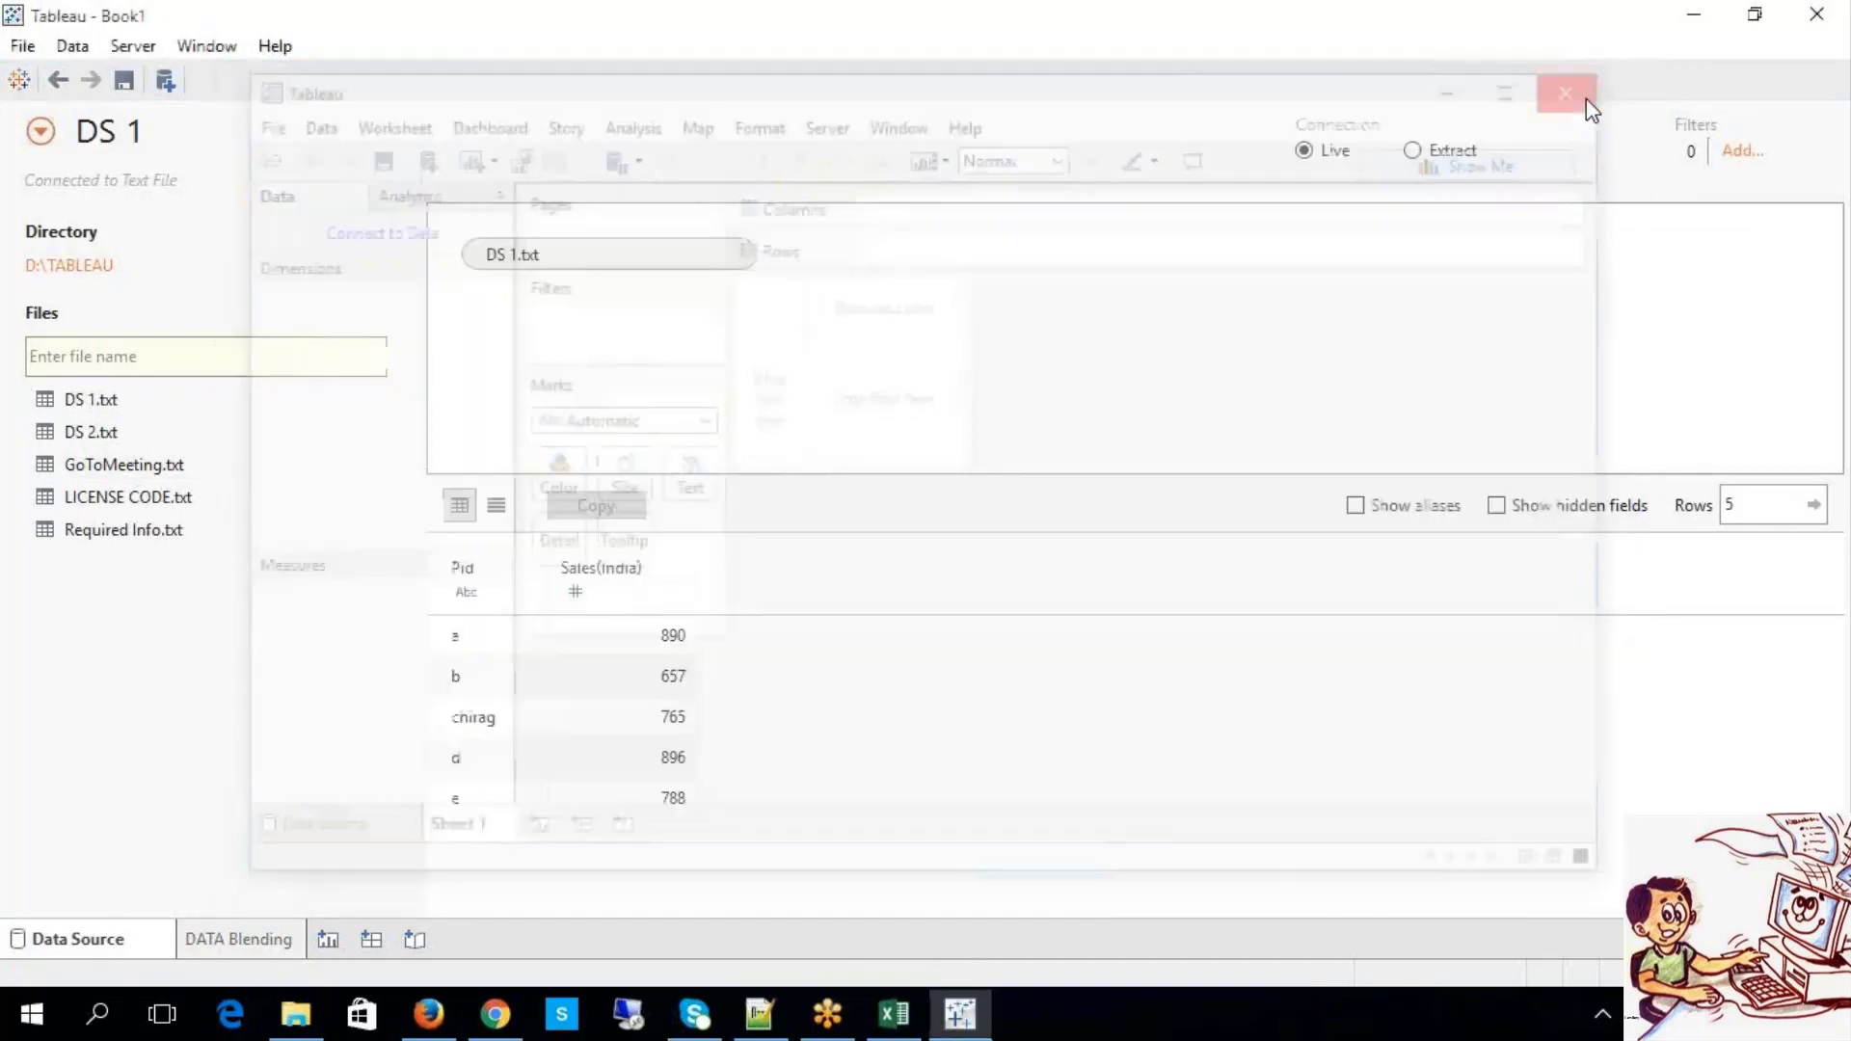
Step: Add the text file DS 2 from D:\TABLEAU as a new data source and look through its rows
left_click(40, 132)
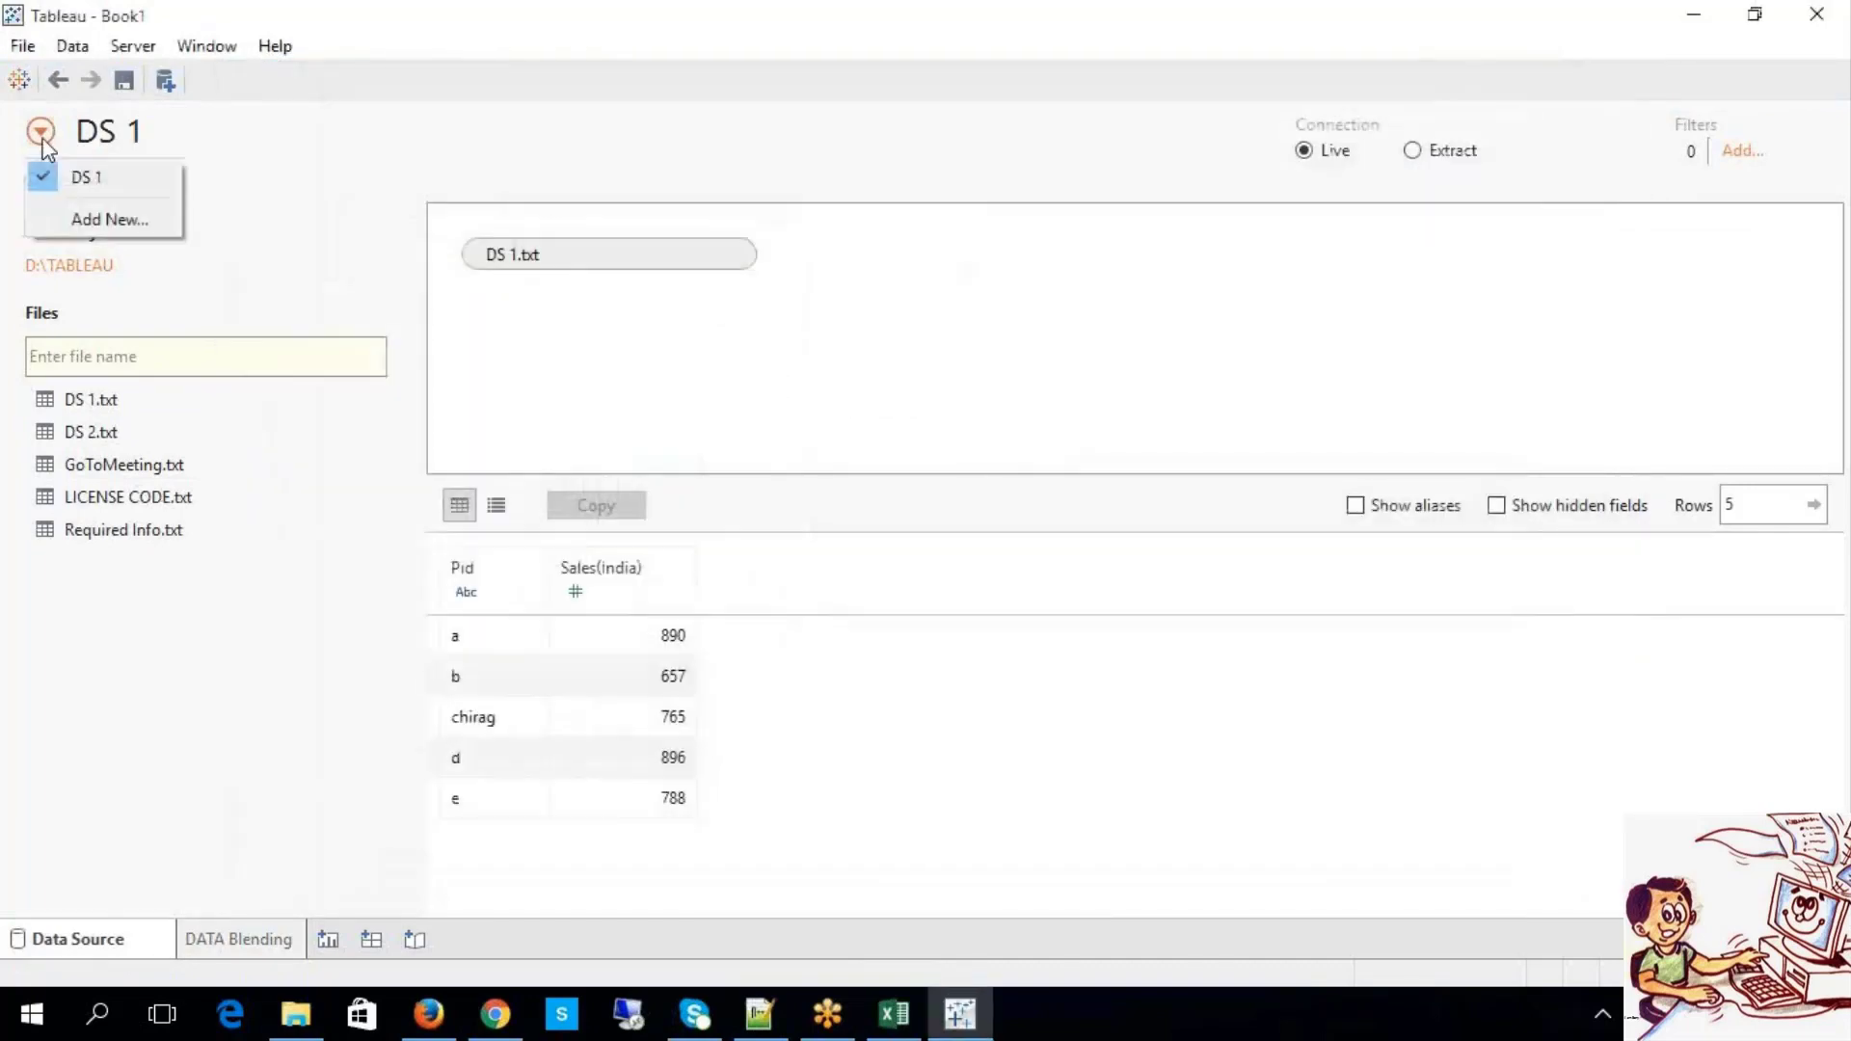
left_click(109, 227)
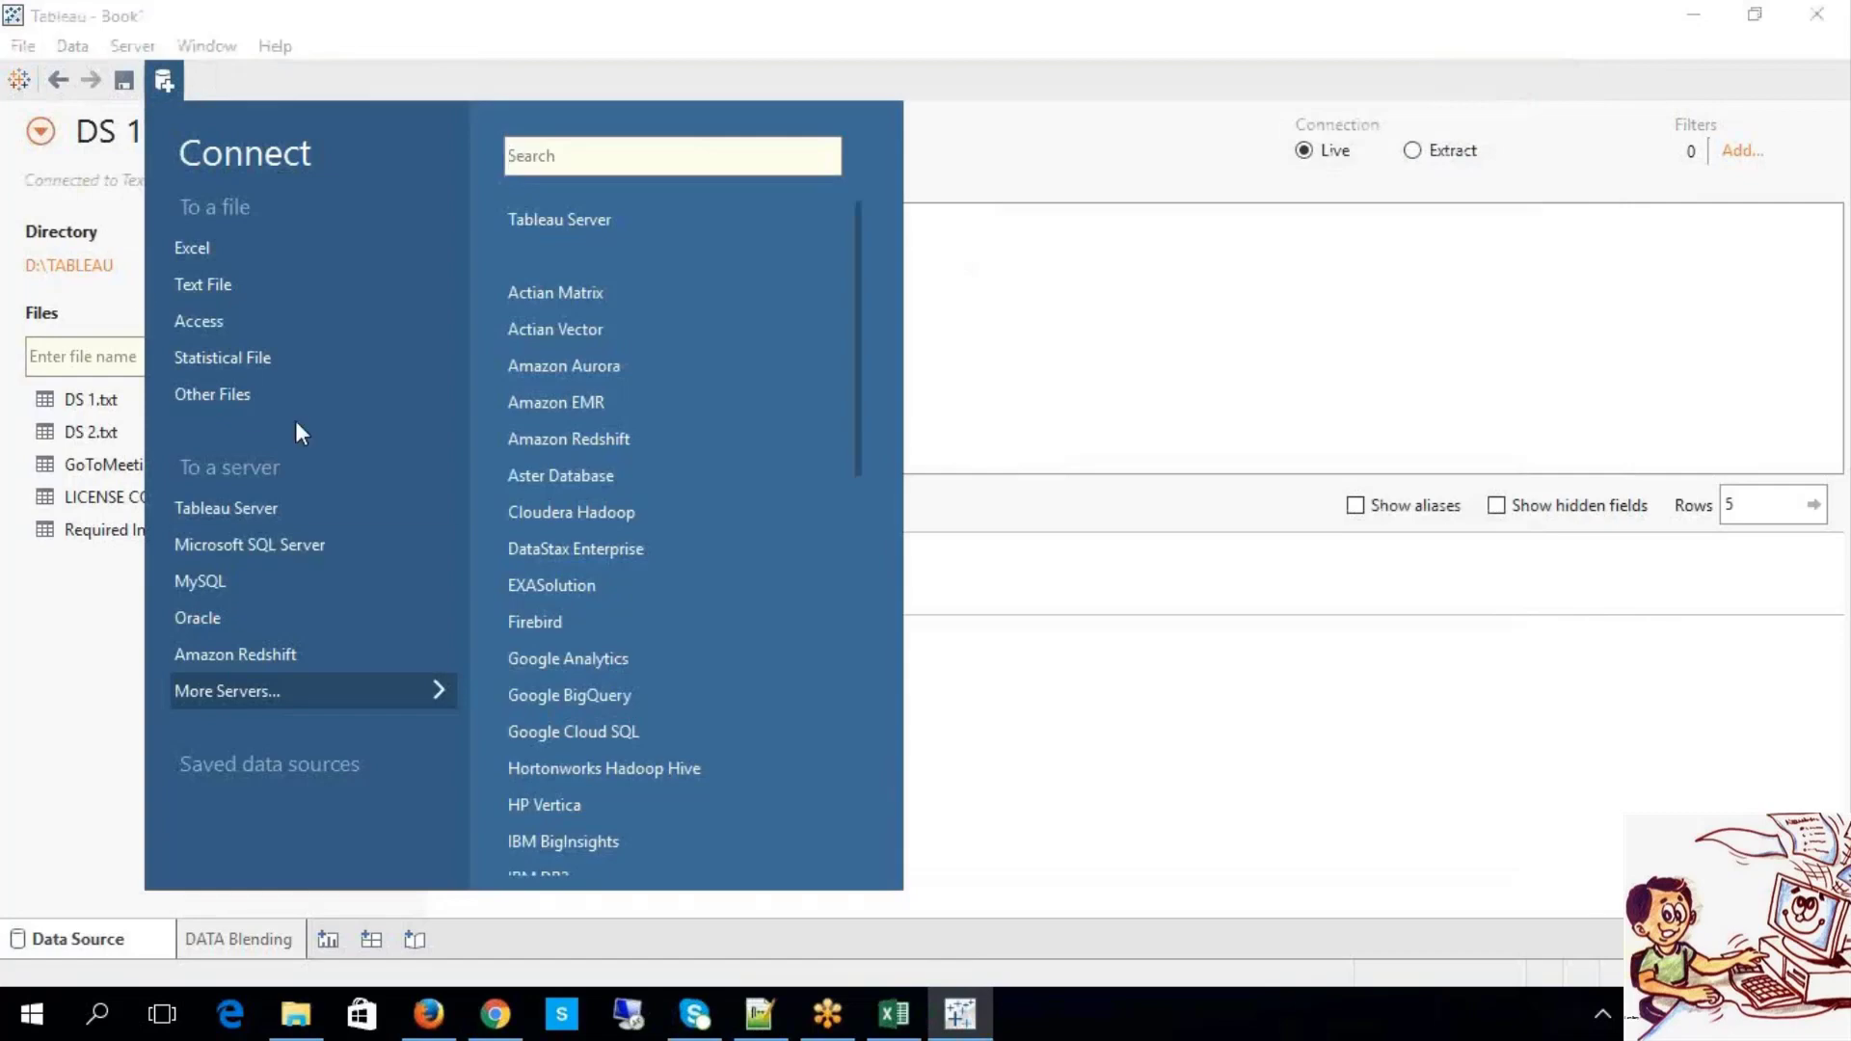
left_click(255, 289)
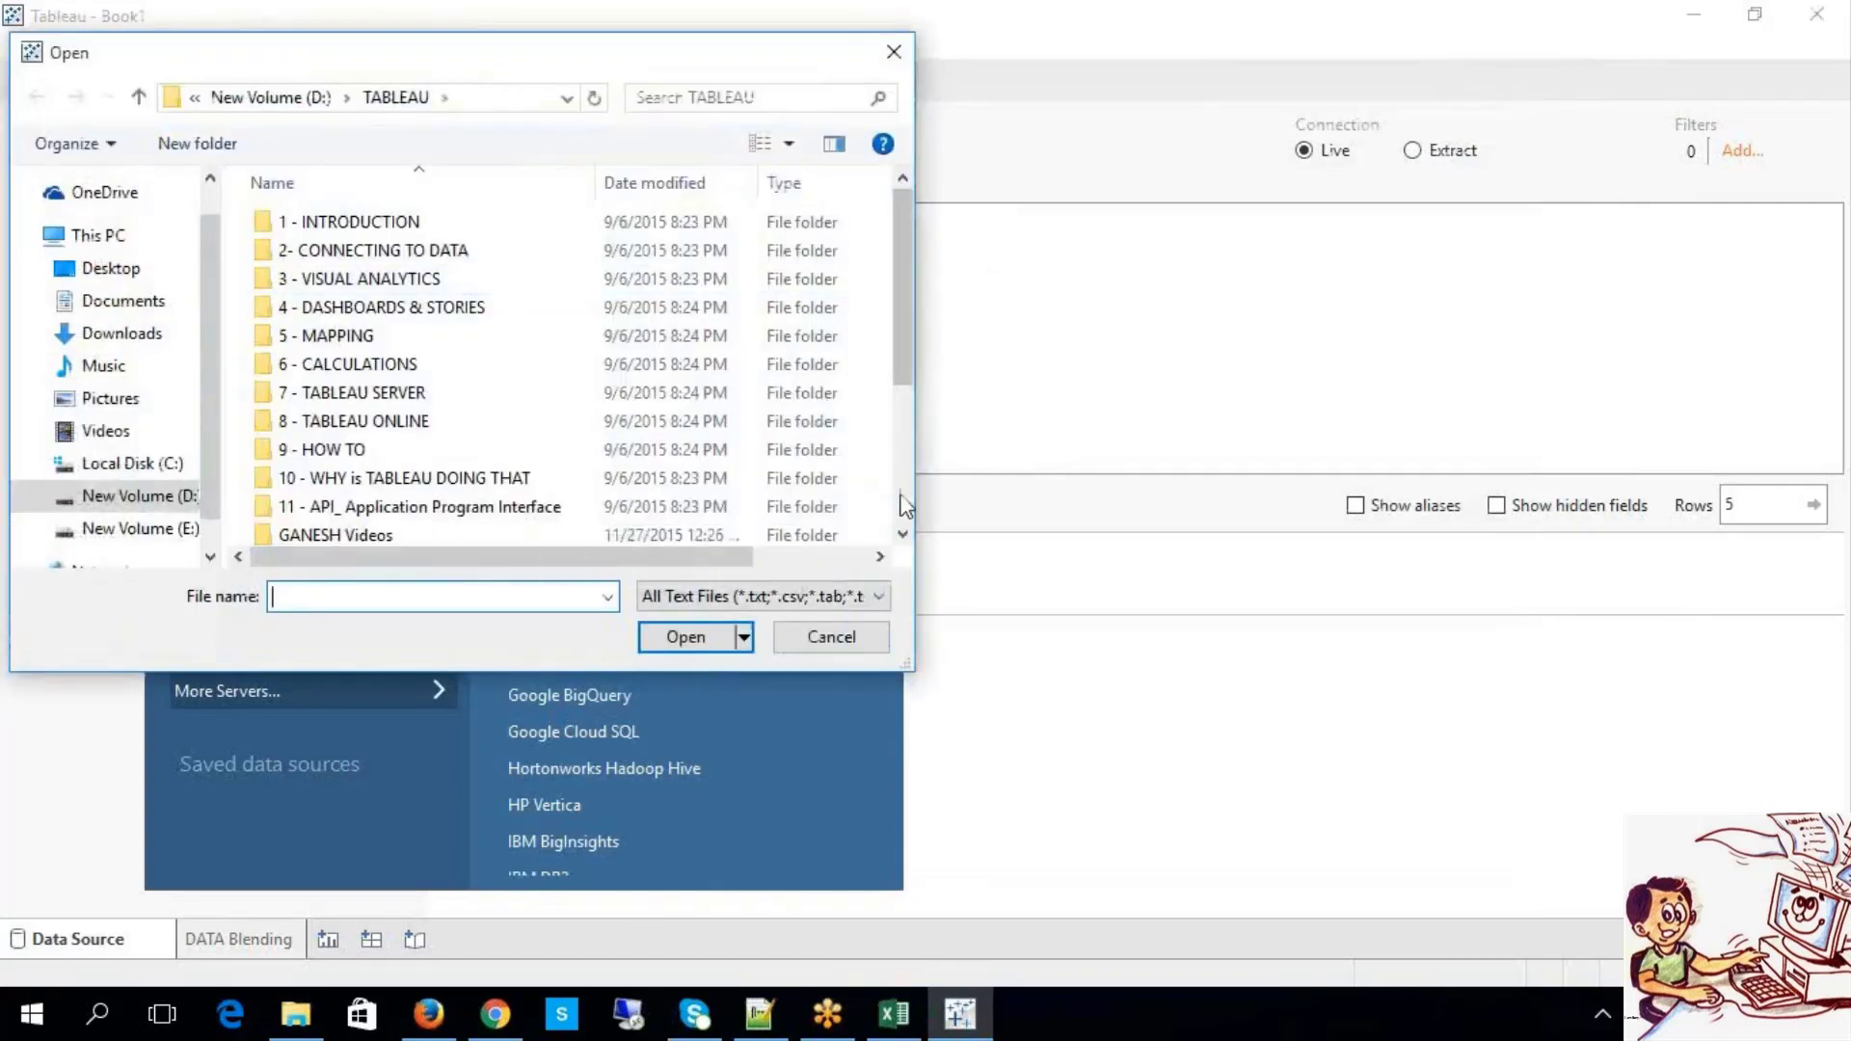
scroll(899, 494, "down", 3)
double_click(345, 448)
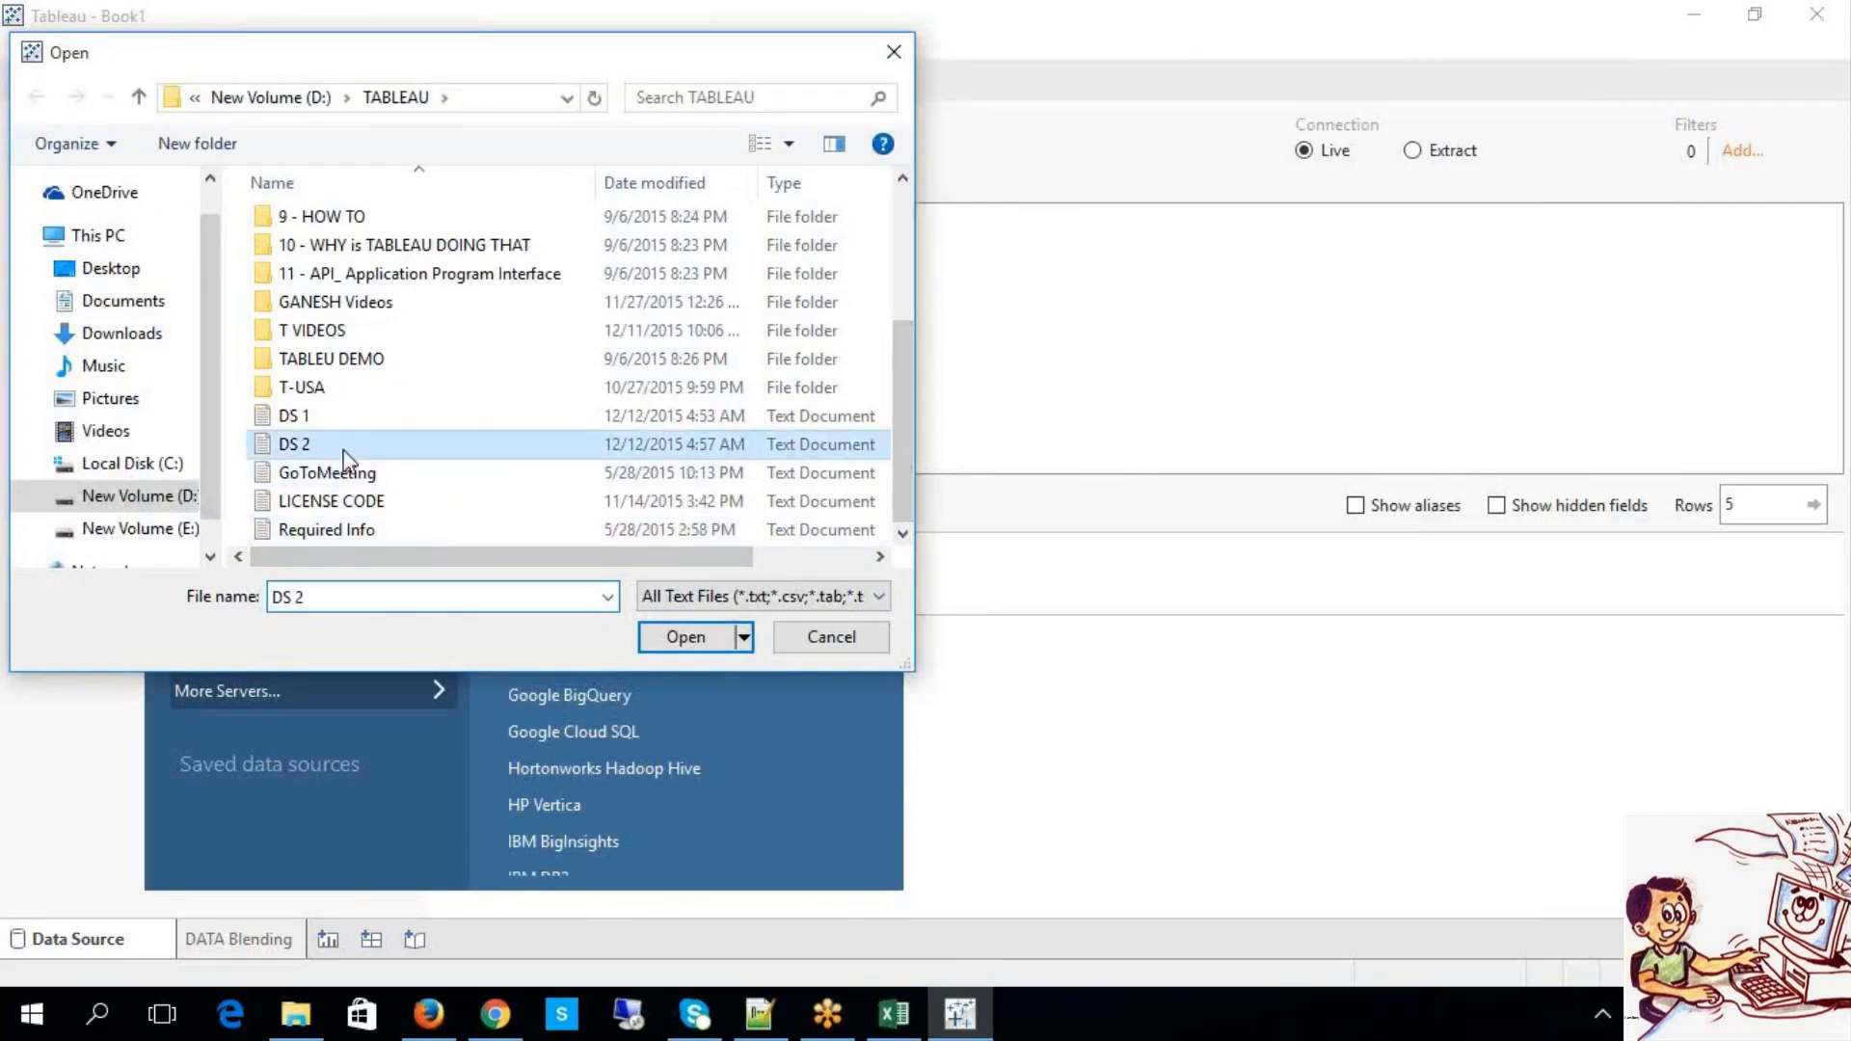
scroll(524, 765, "down", 2)
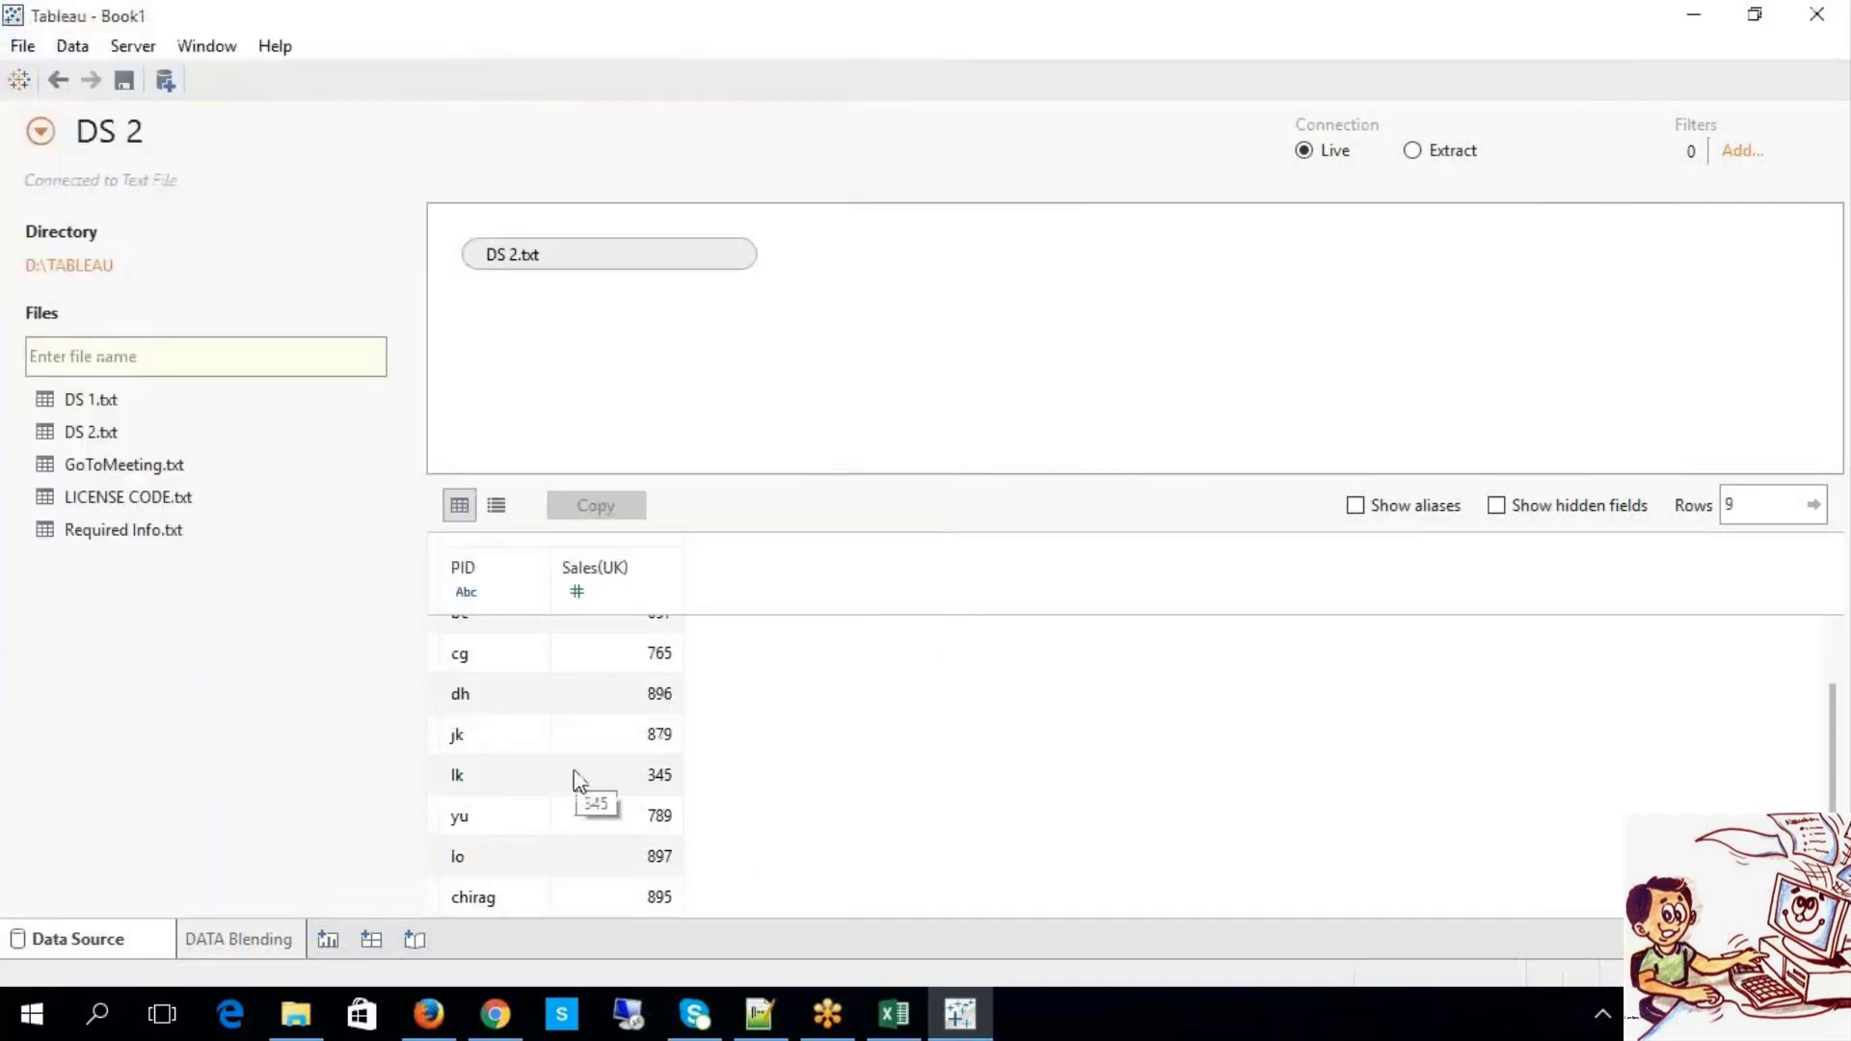
Step: On the DATA Blending sheet, compare the DS 1 and DS 2 fields and add Sales(UK) from DS 2 to Columns after Sales(India)
left_click(277, 946)
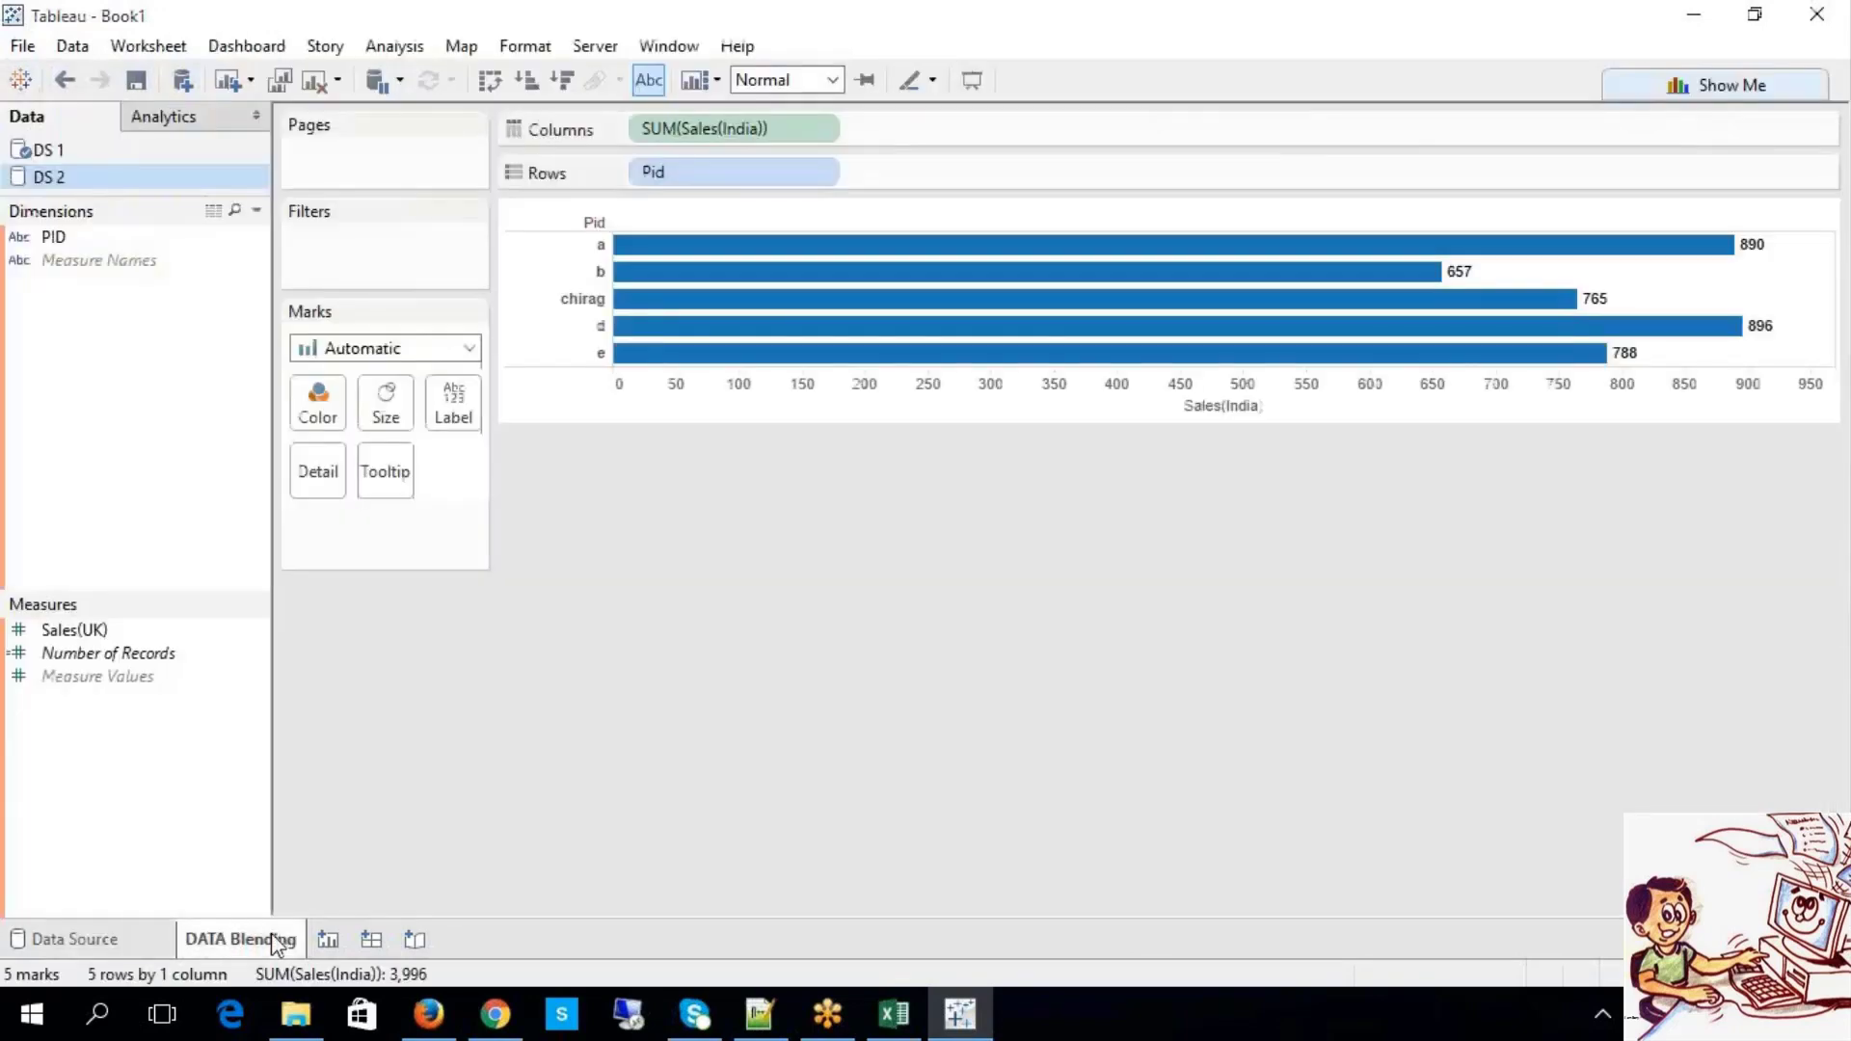
left_click(77, 158)
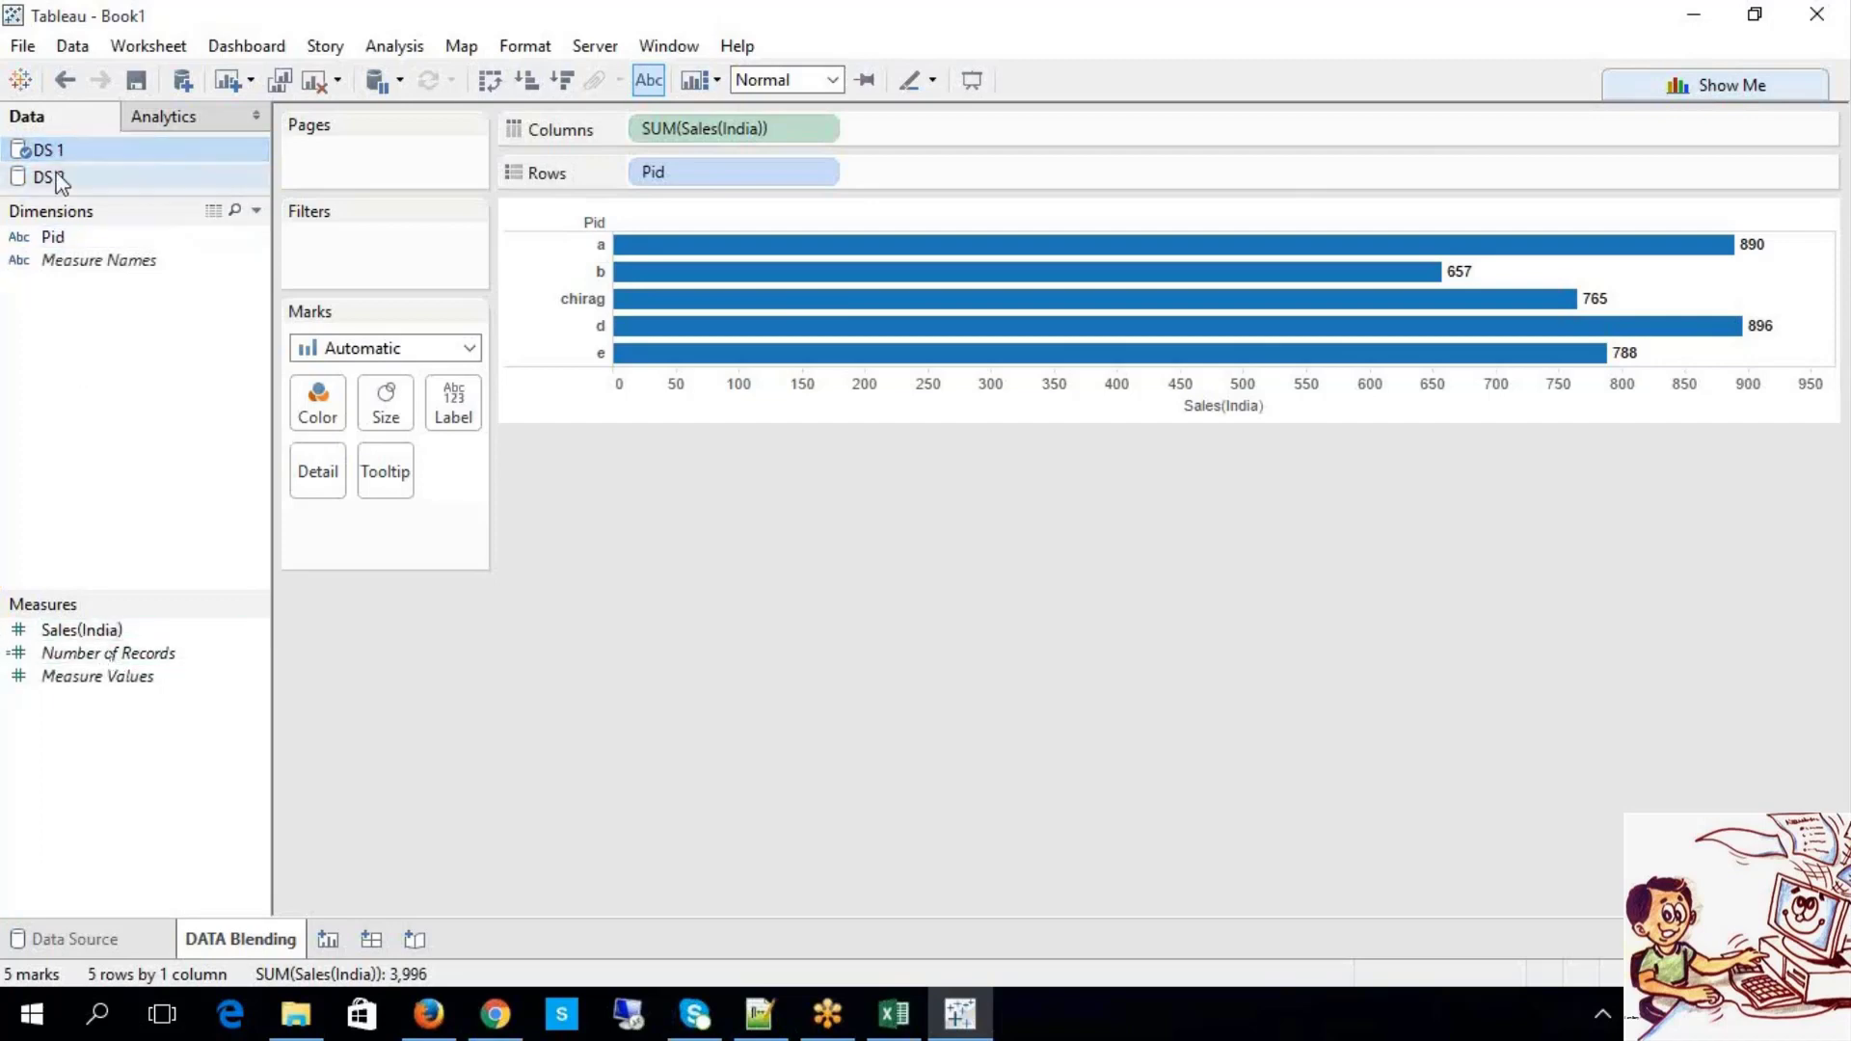
left_click(58, 180)
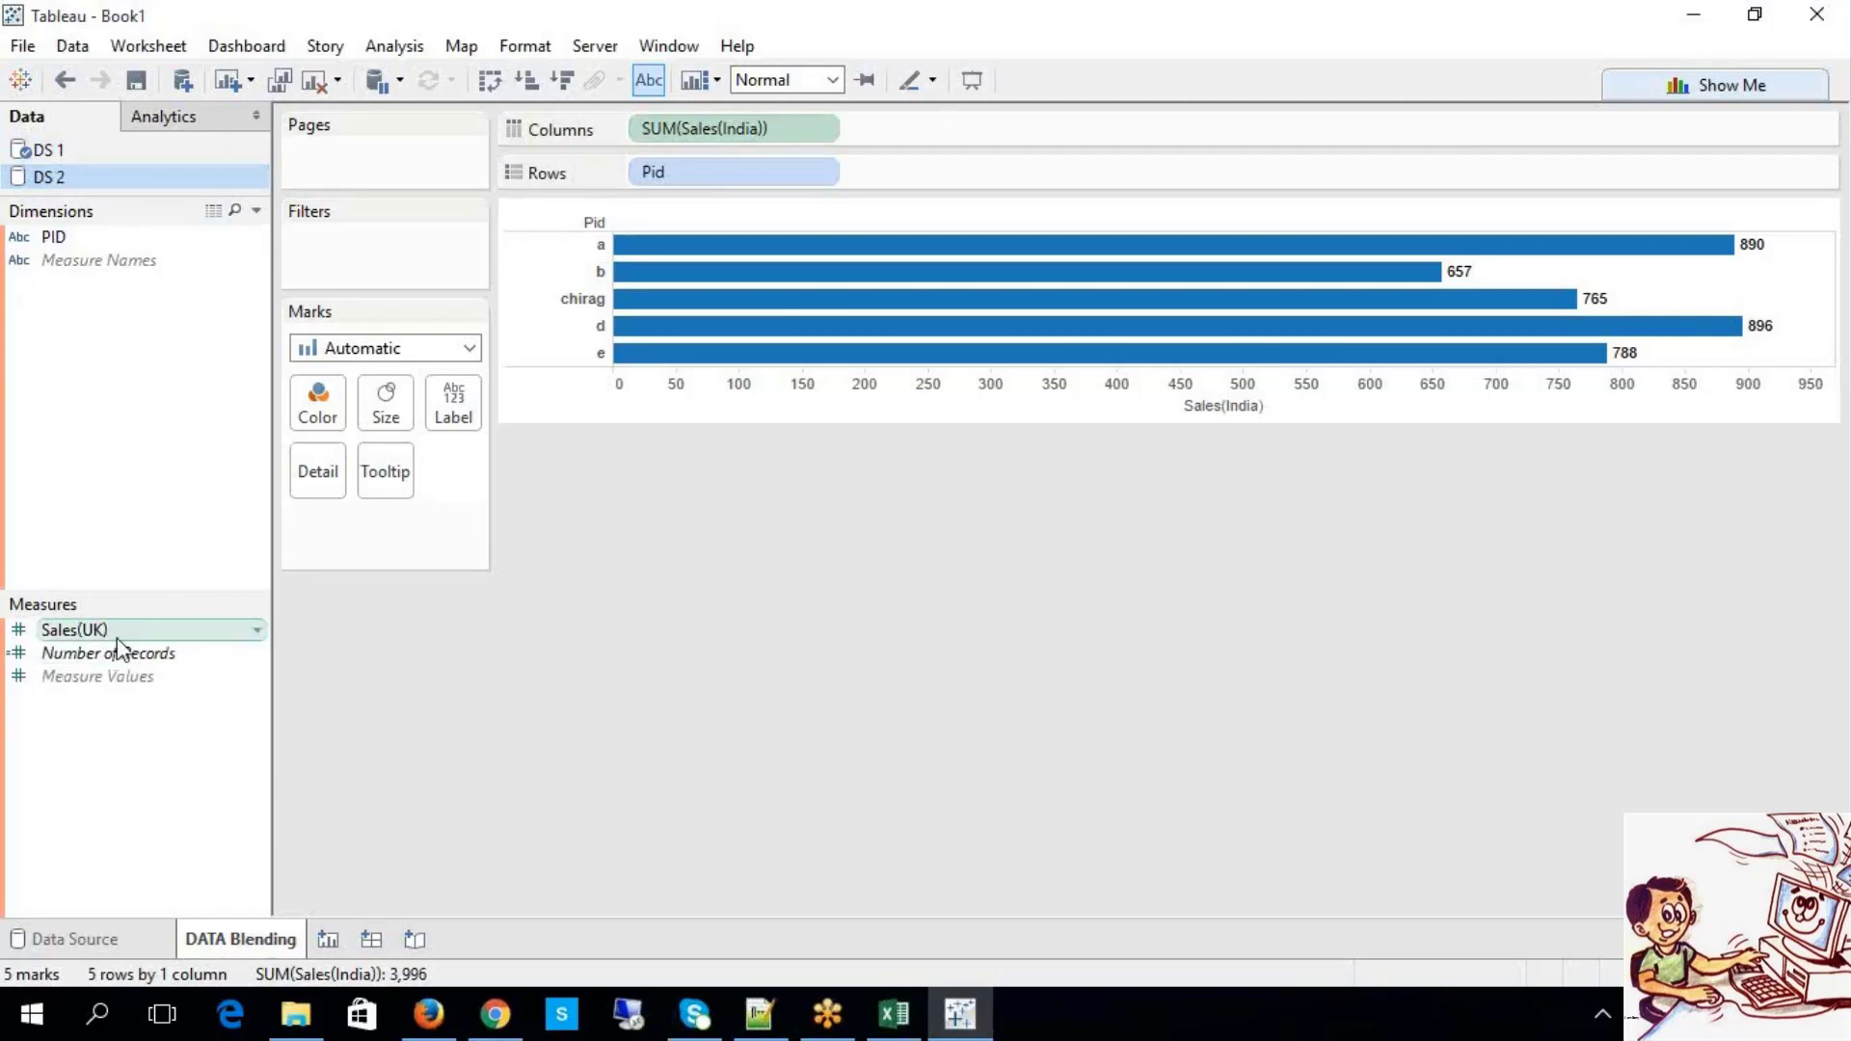
left_click_drag(112, 646, 974, 135)
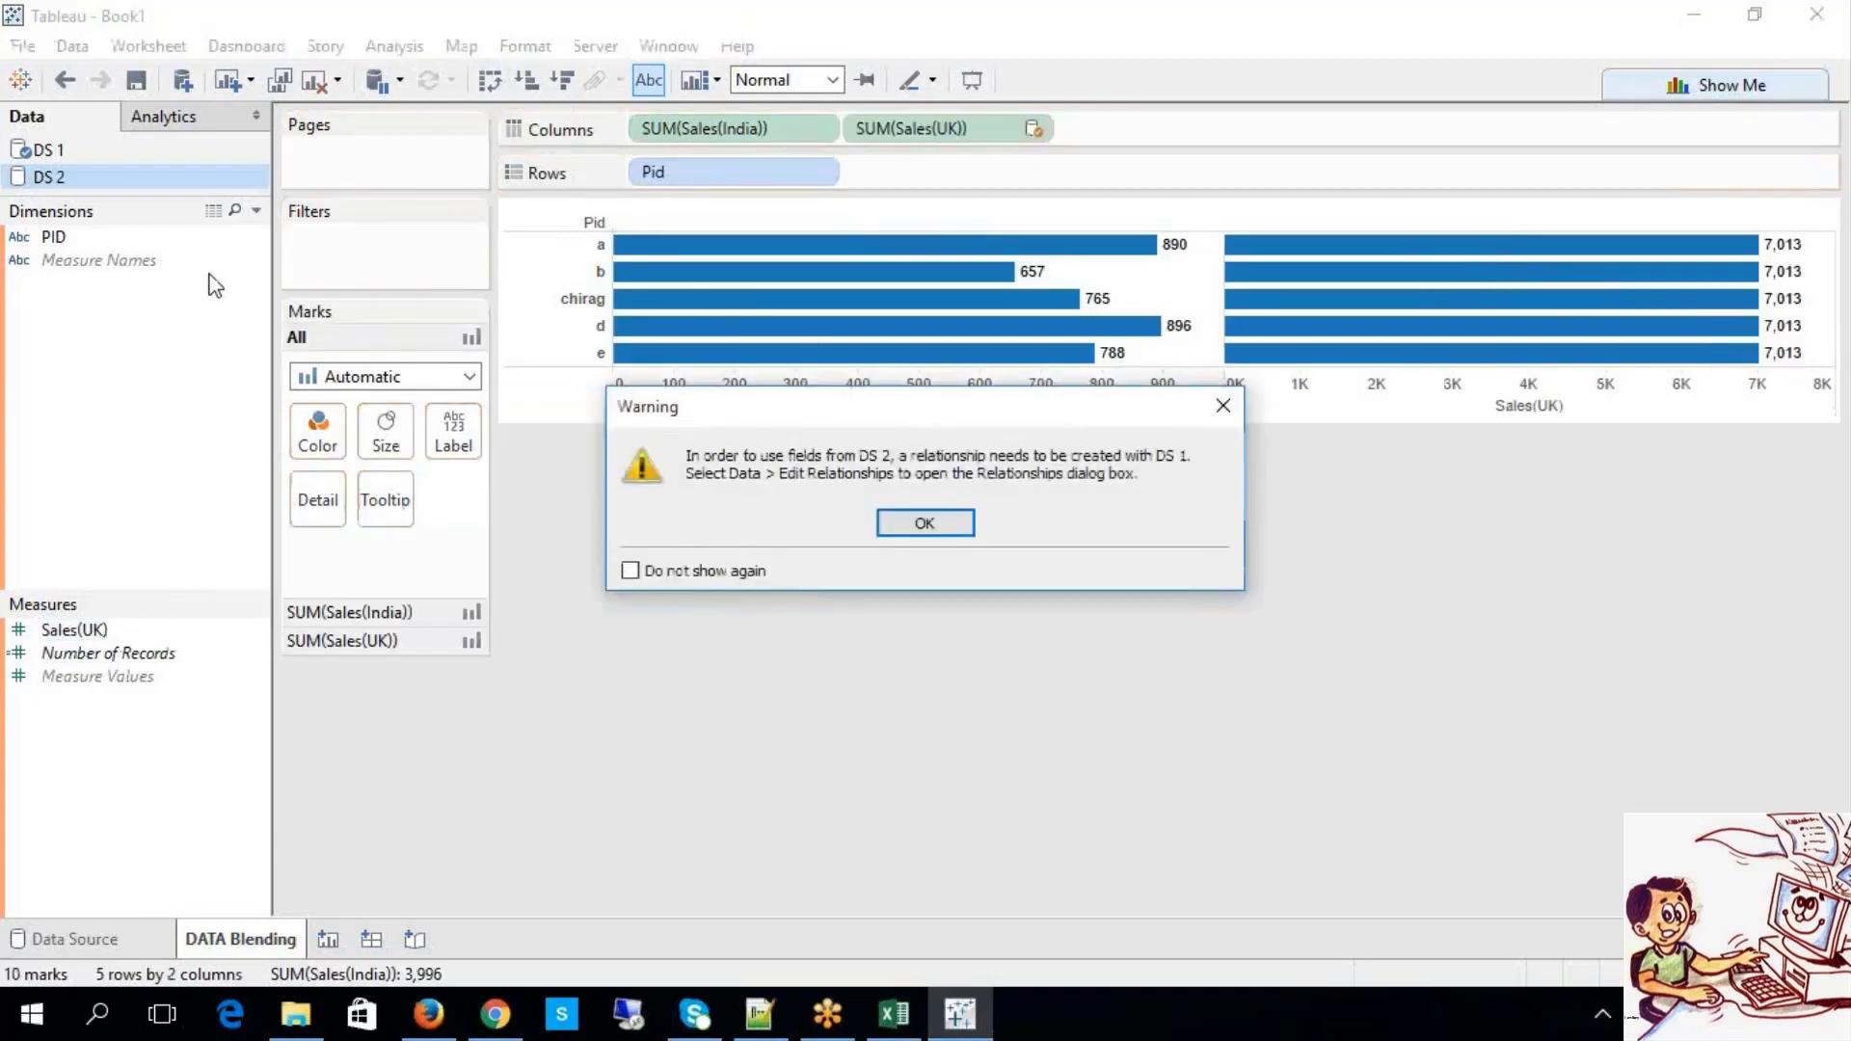
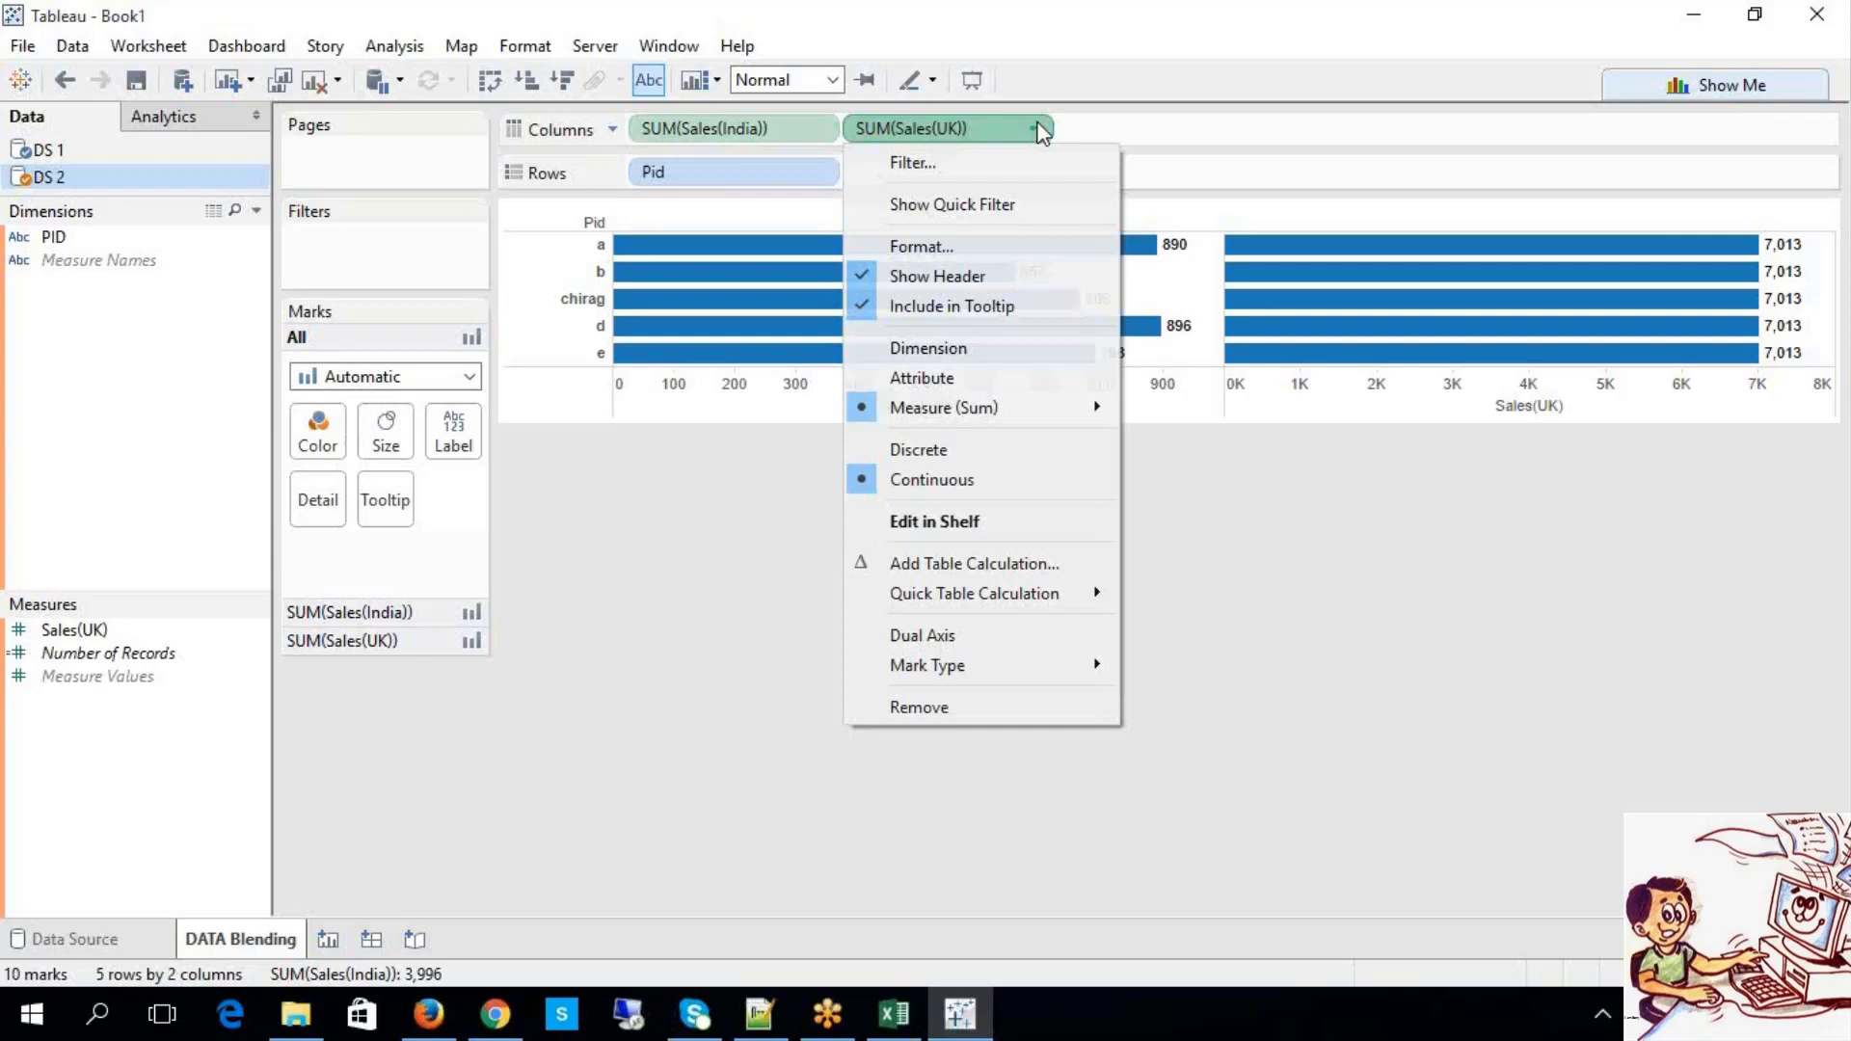
Step: Switch to the Excel notes and review the Manual Data Blending entry, leaving the notes cell unchanged
left_click(894, 1014)
left_click_drag(332, 865, 152, 874)
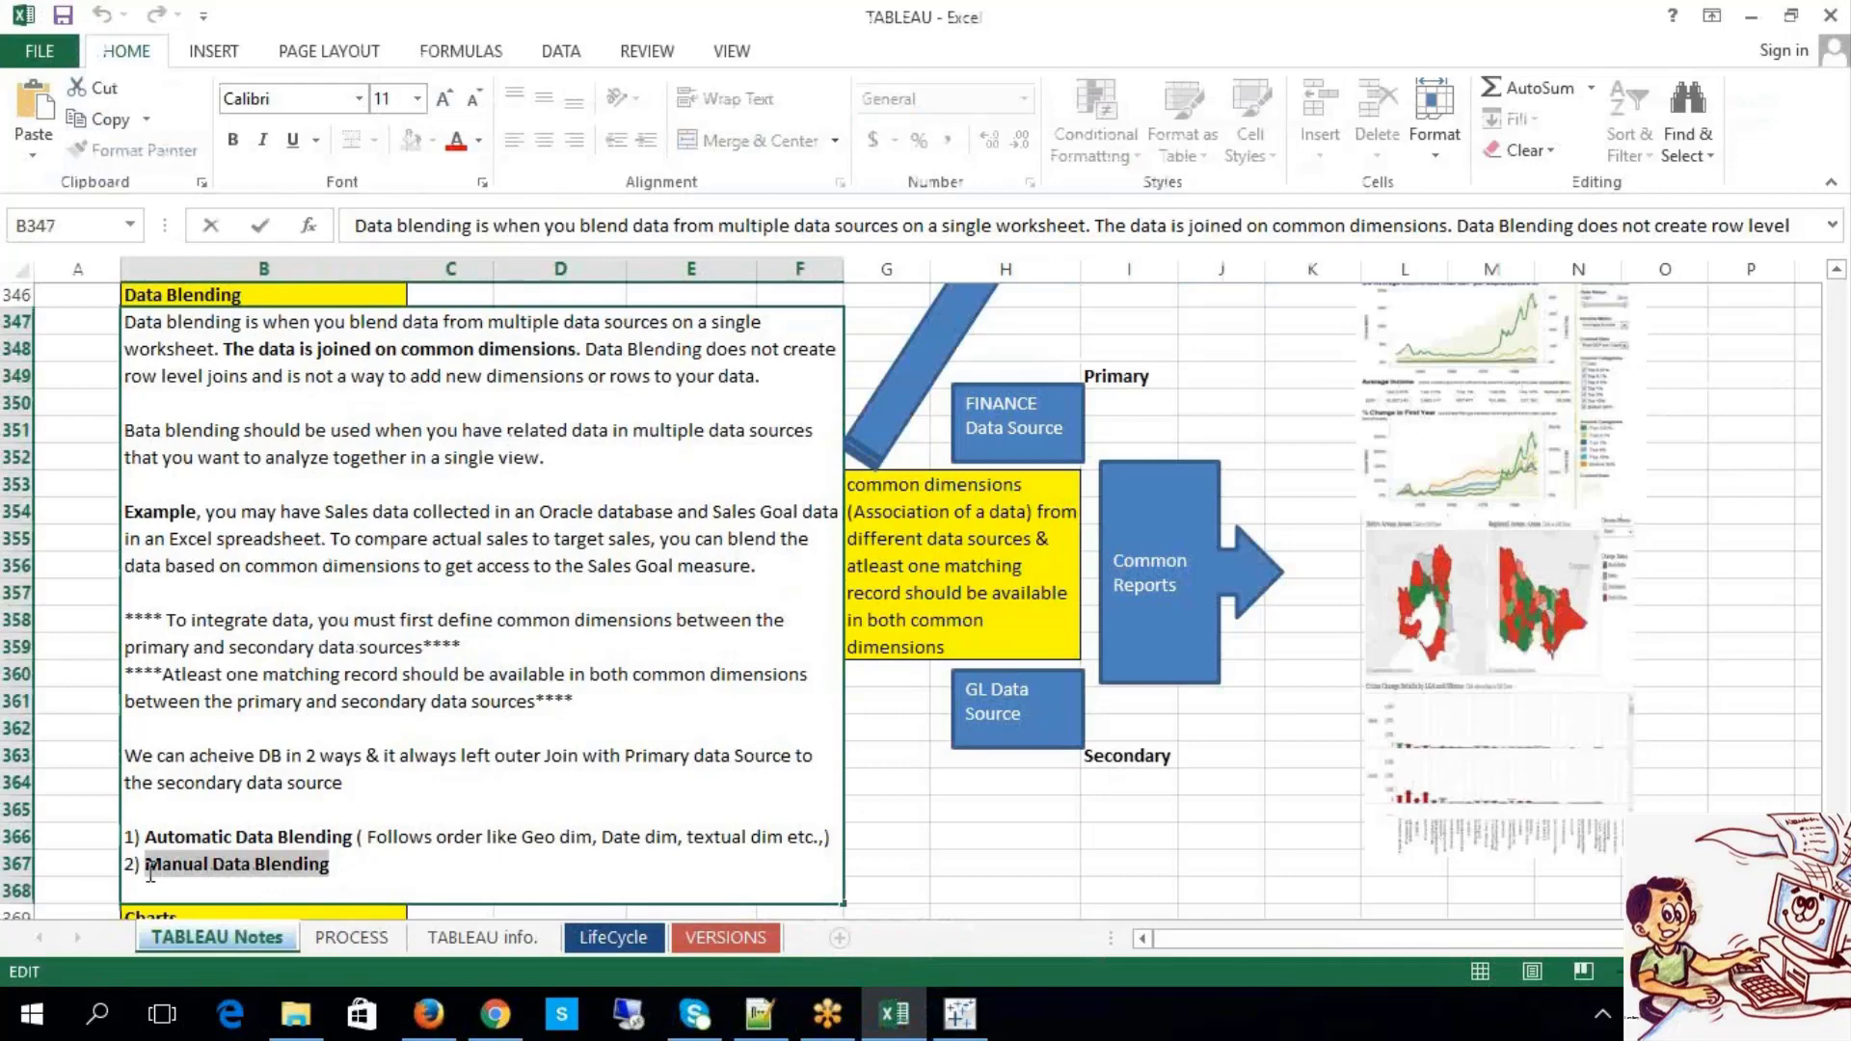
left_click(1002, 843)
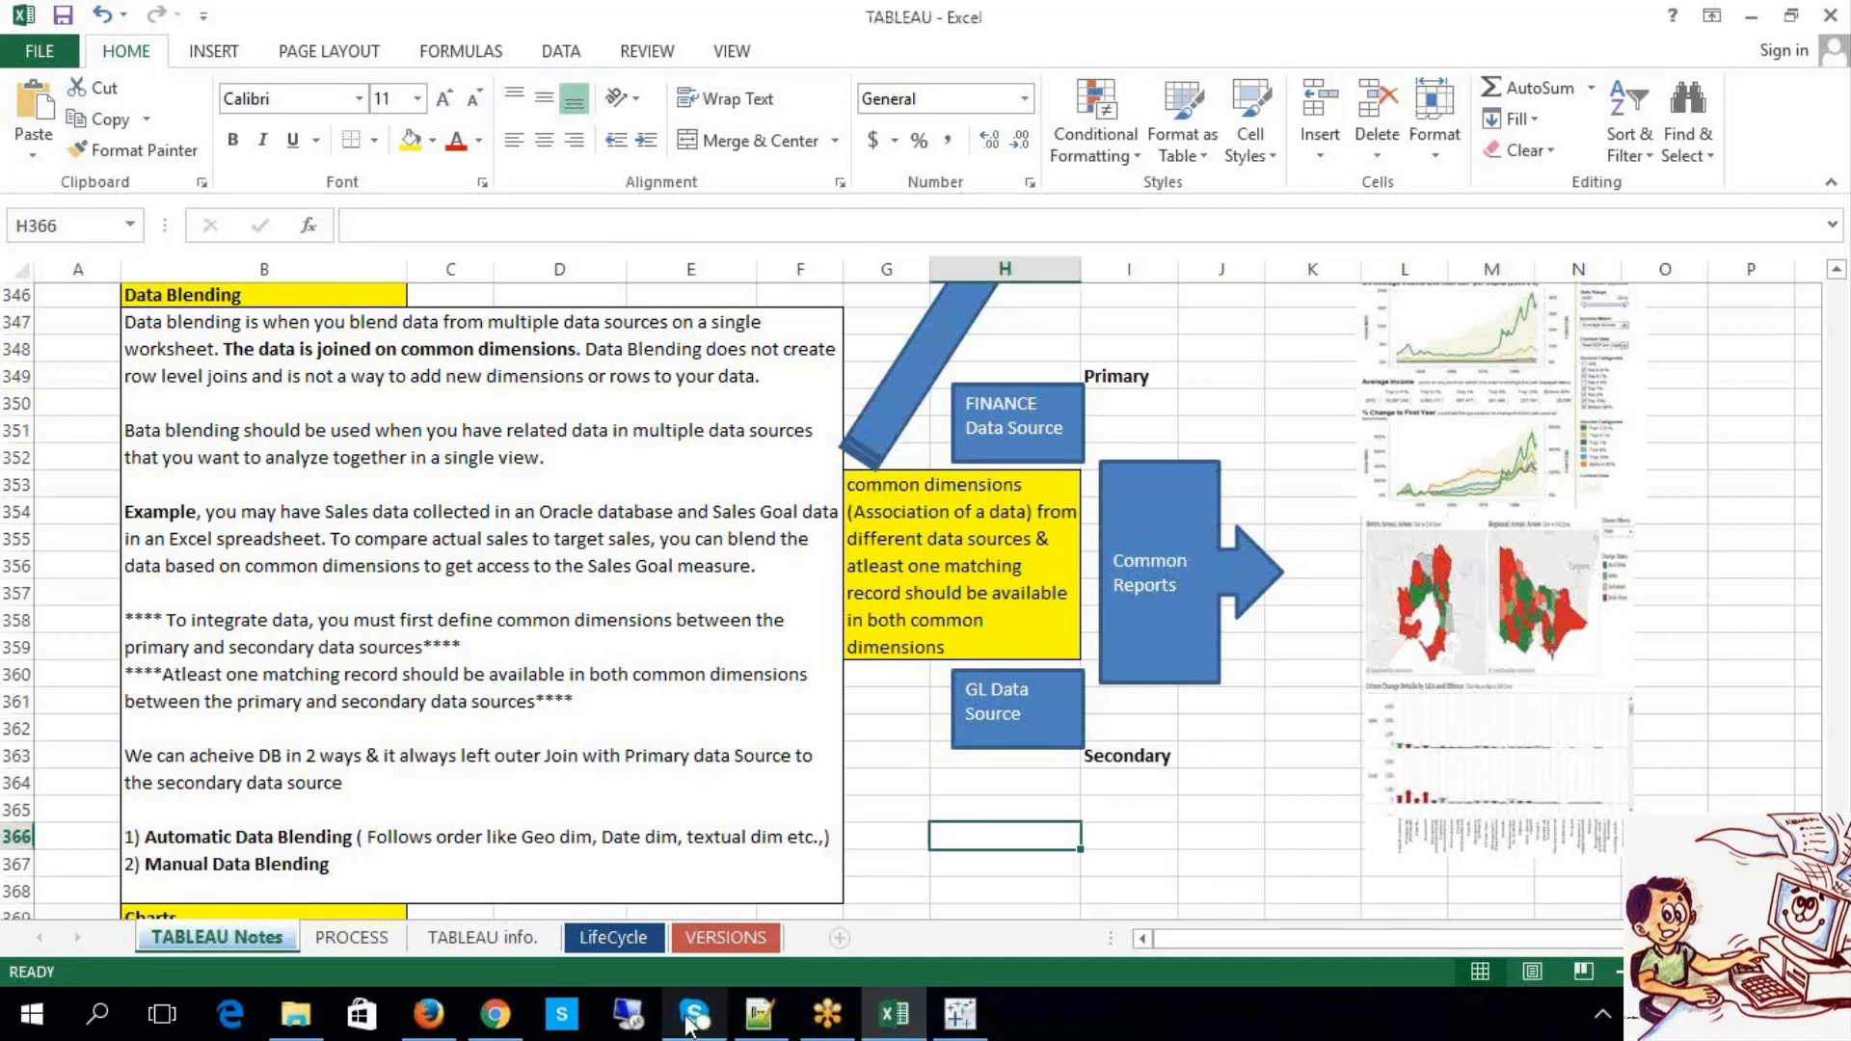
Step: Switch back to Tableau and close the DS 2 data source, accepting its removal
left_click(959, 1012)
right_click(137, 177)
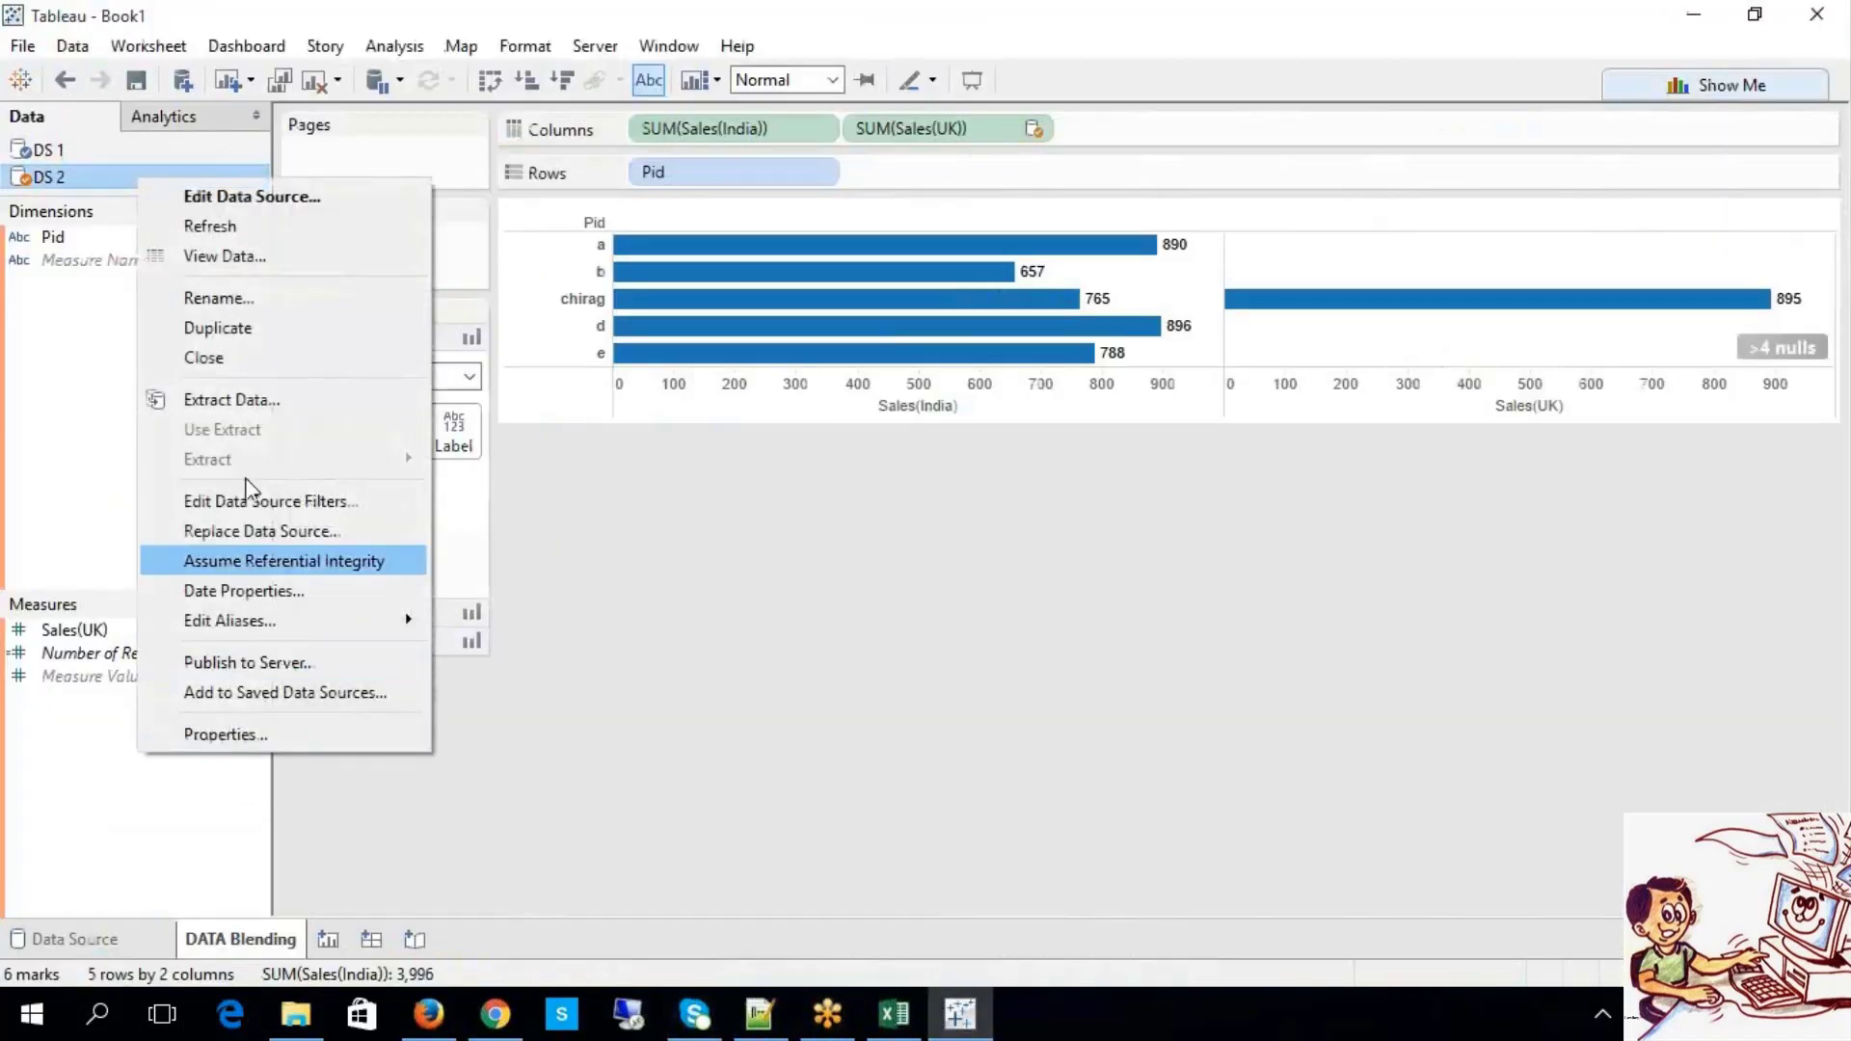
left_click(206, 359)
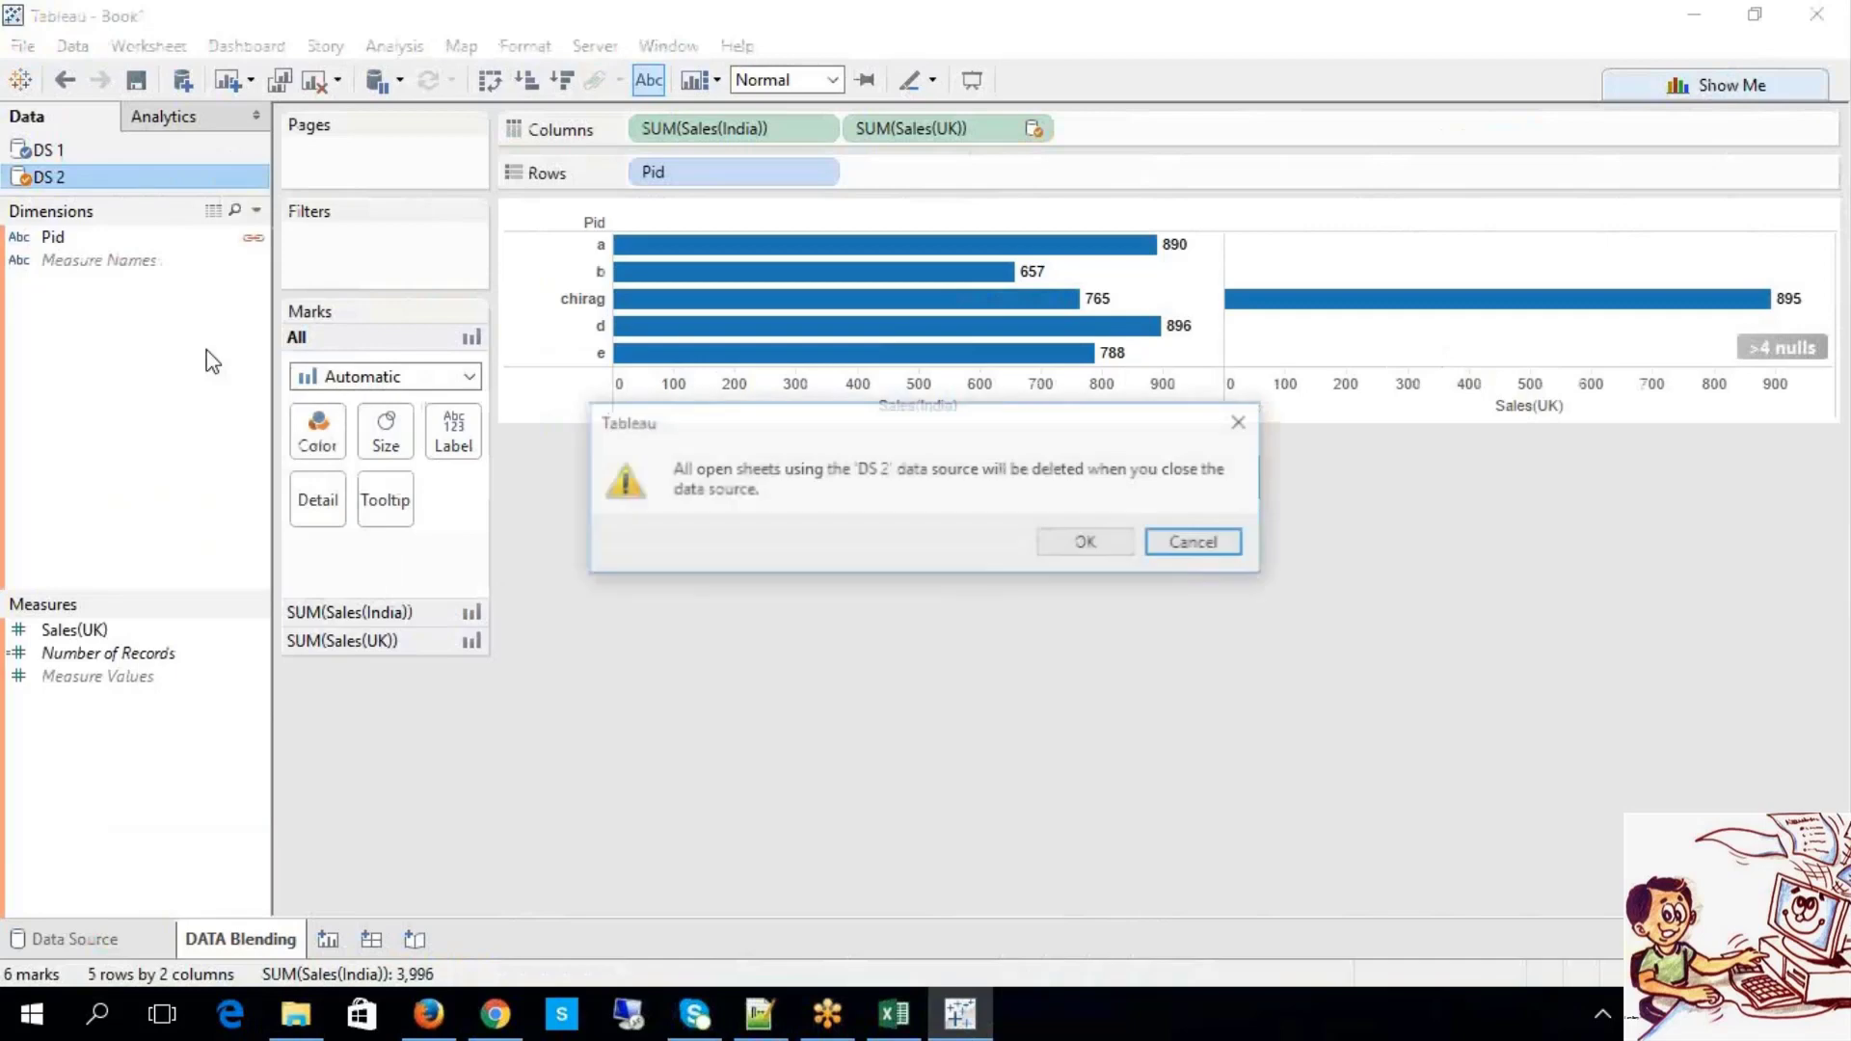
left_click(1086, 543)
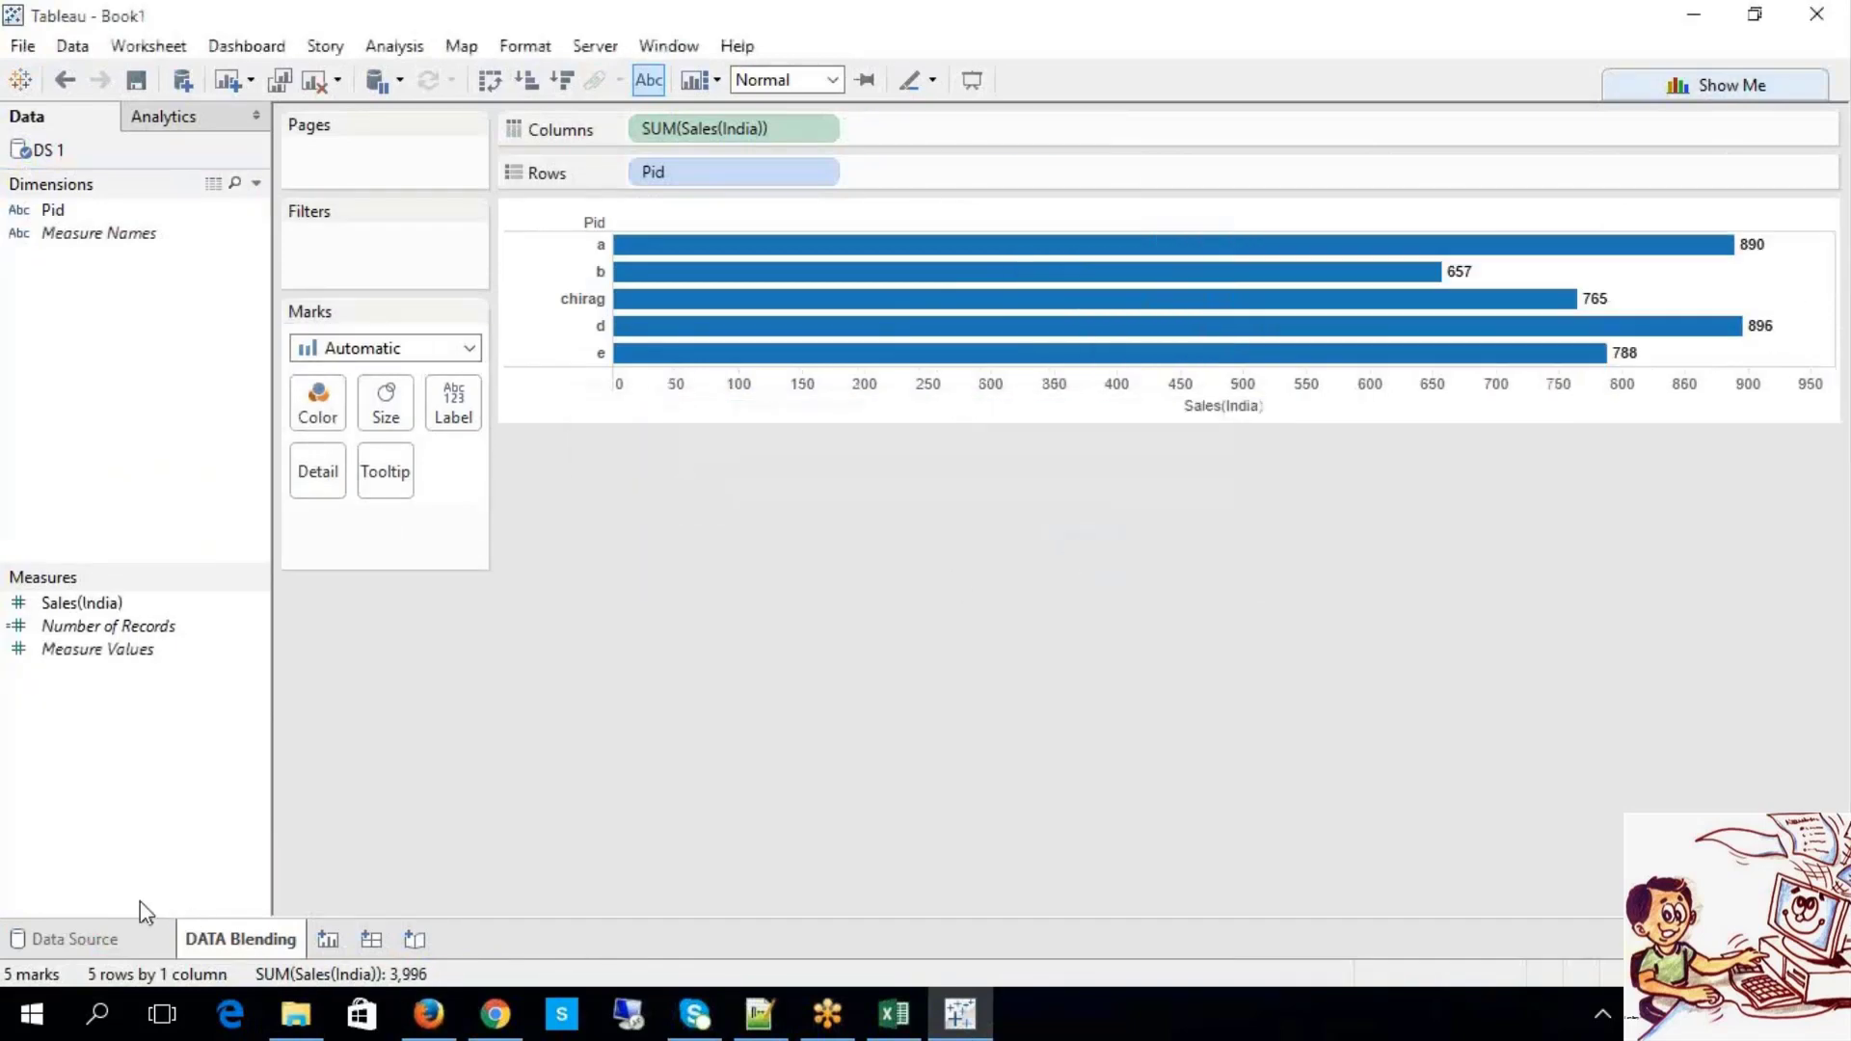
Step: Add the text file DS 2 from D:\TABLEAU to the workbook as a new data source again
left_click(108, 951)
left_click(40, 131)
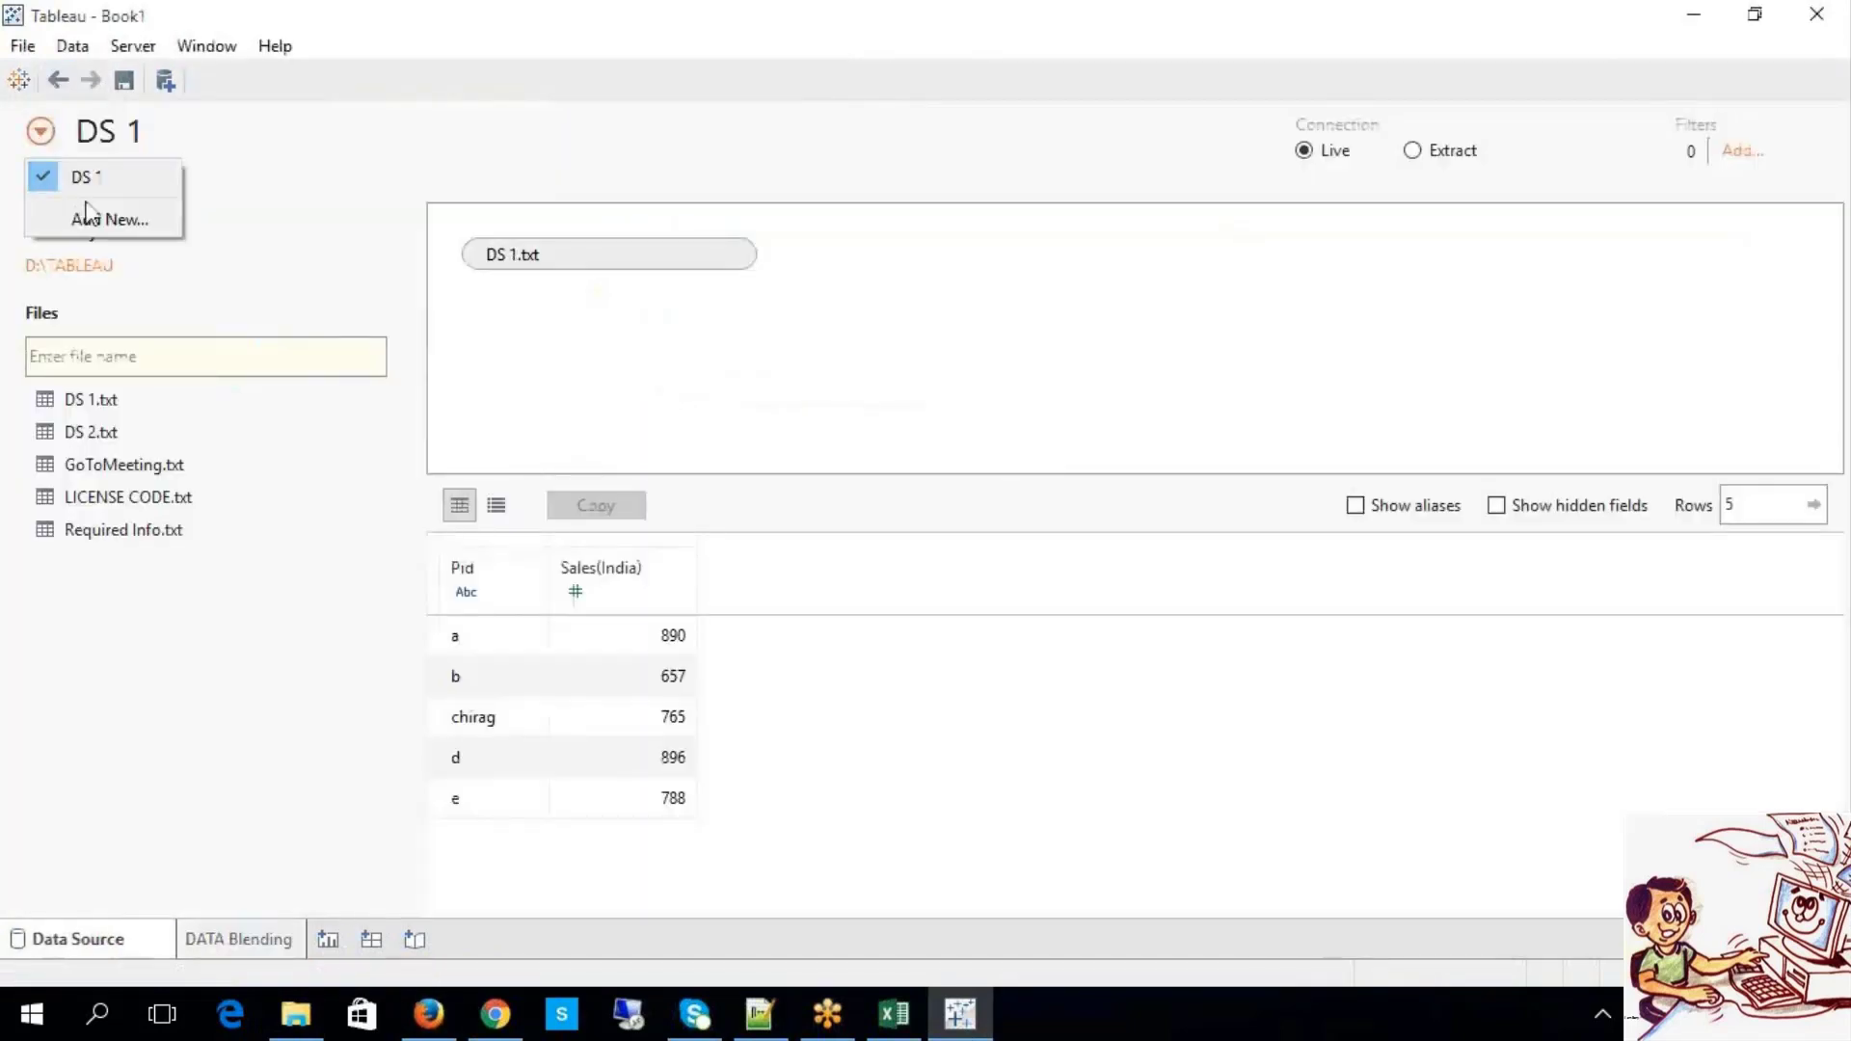
left_click(106, 238)
key("ctrl+d")
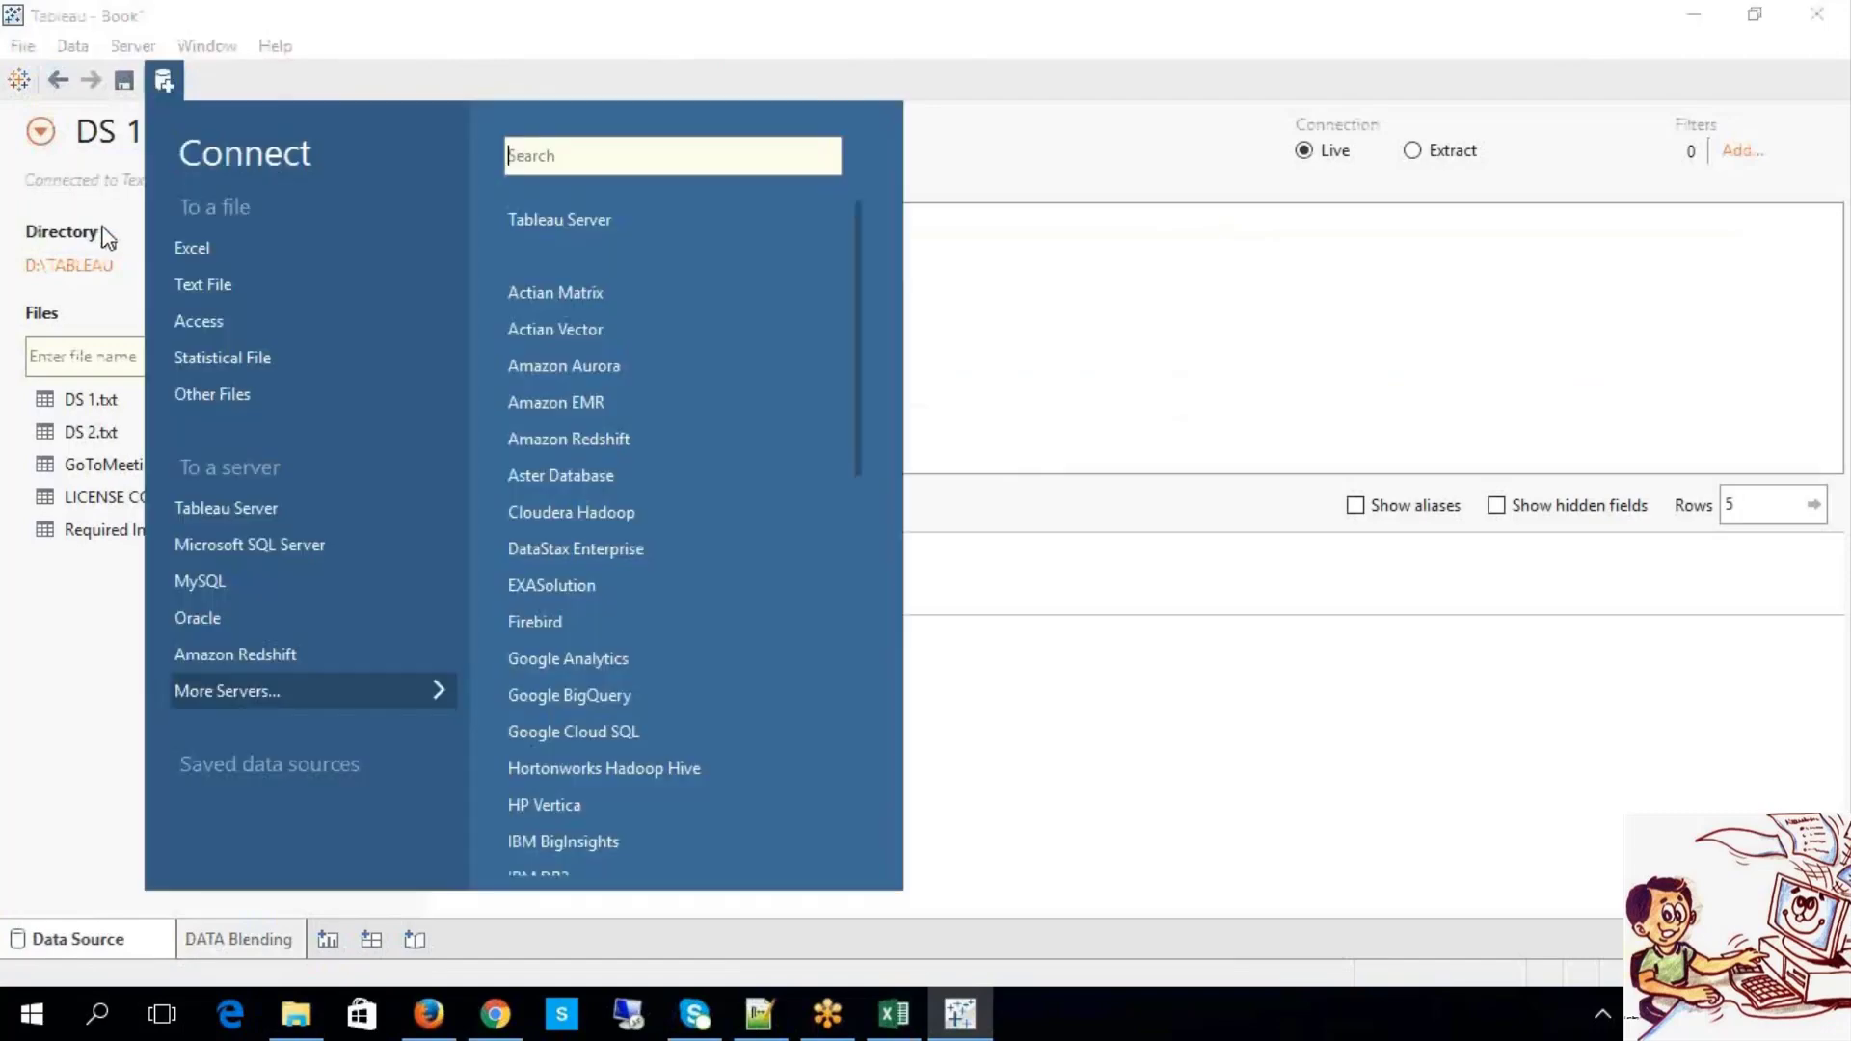
left_click(224, 294)
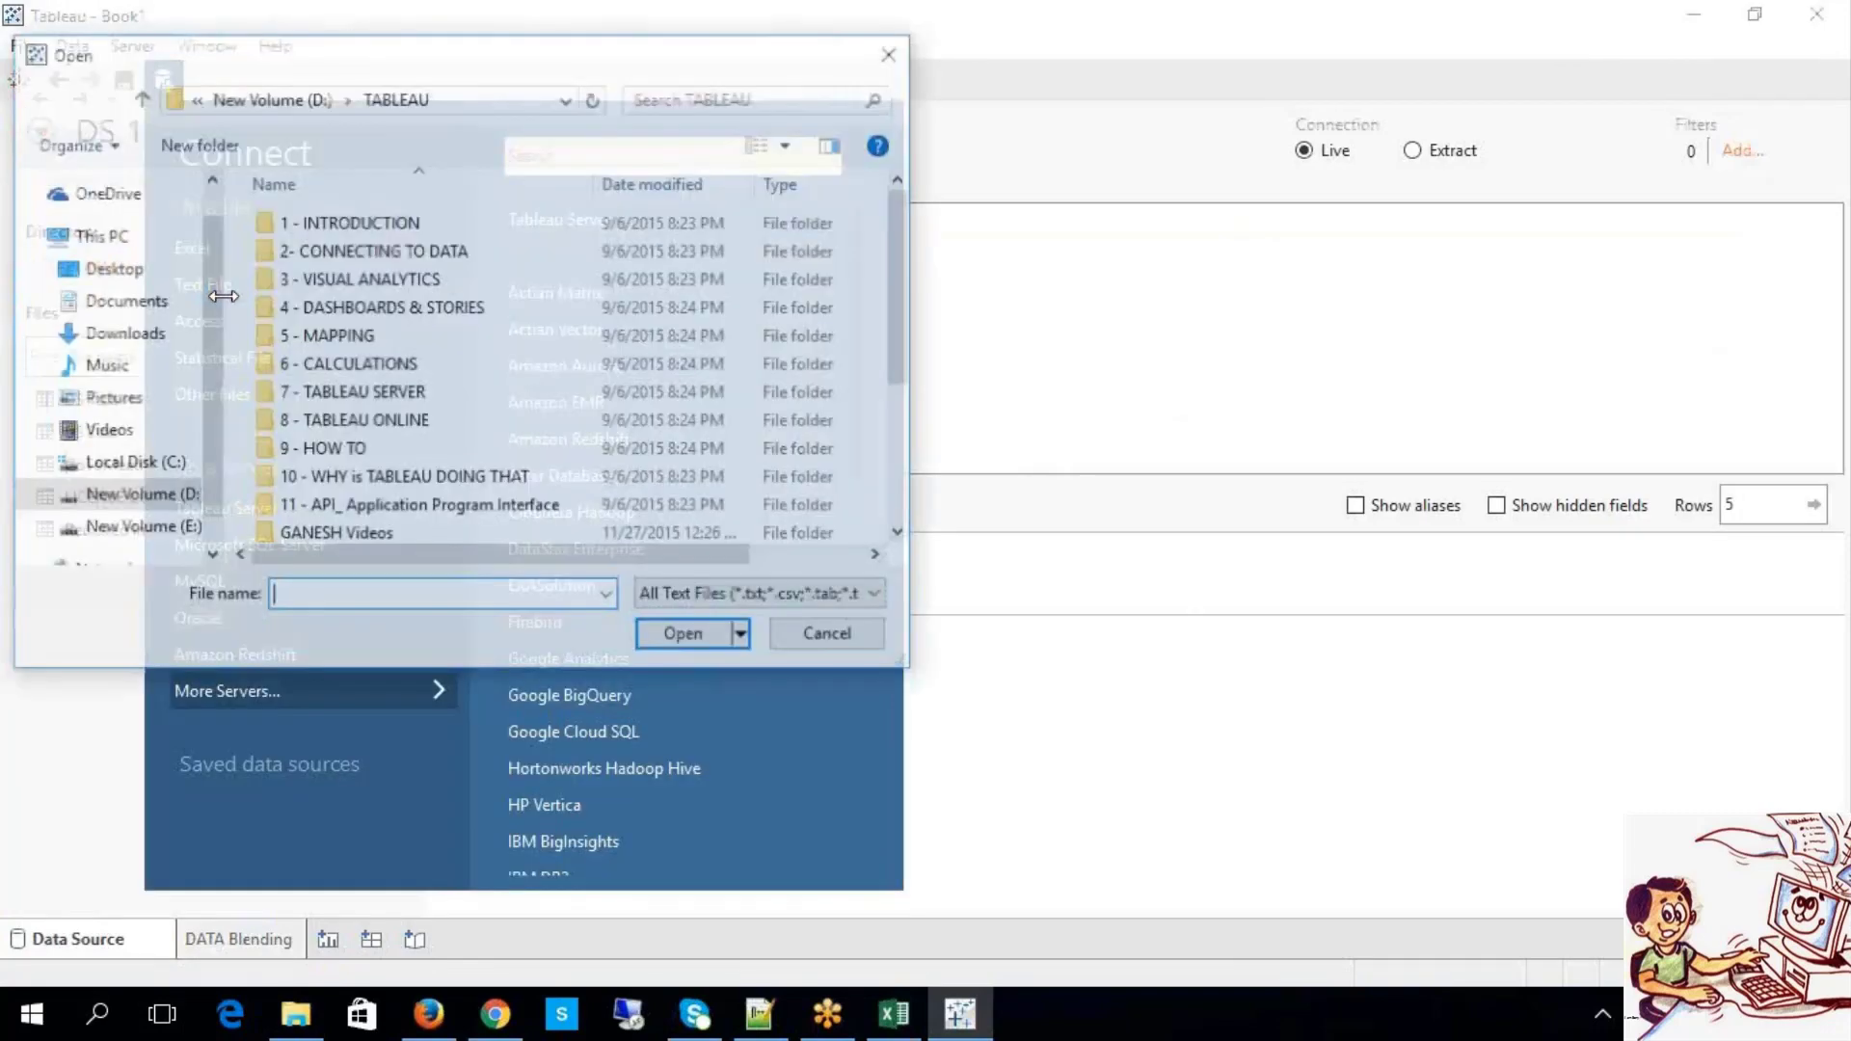
scroll(900, 488, "down", 3)
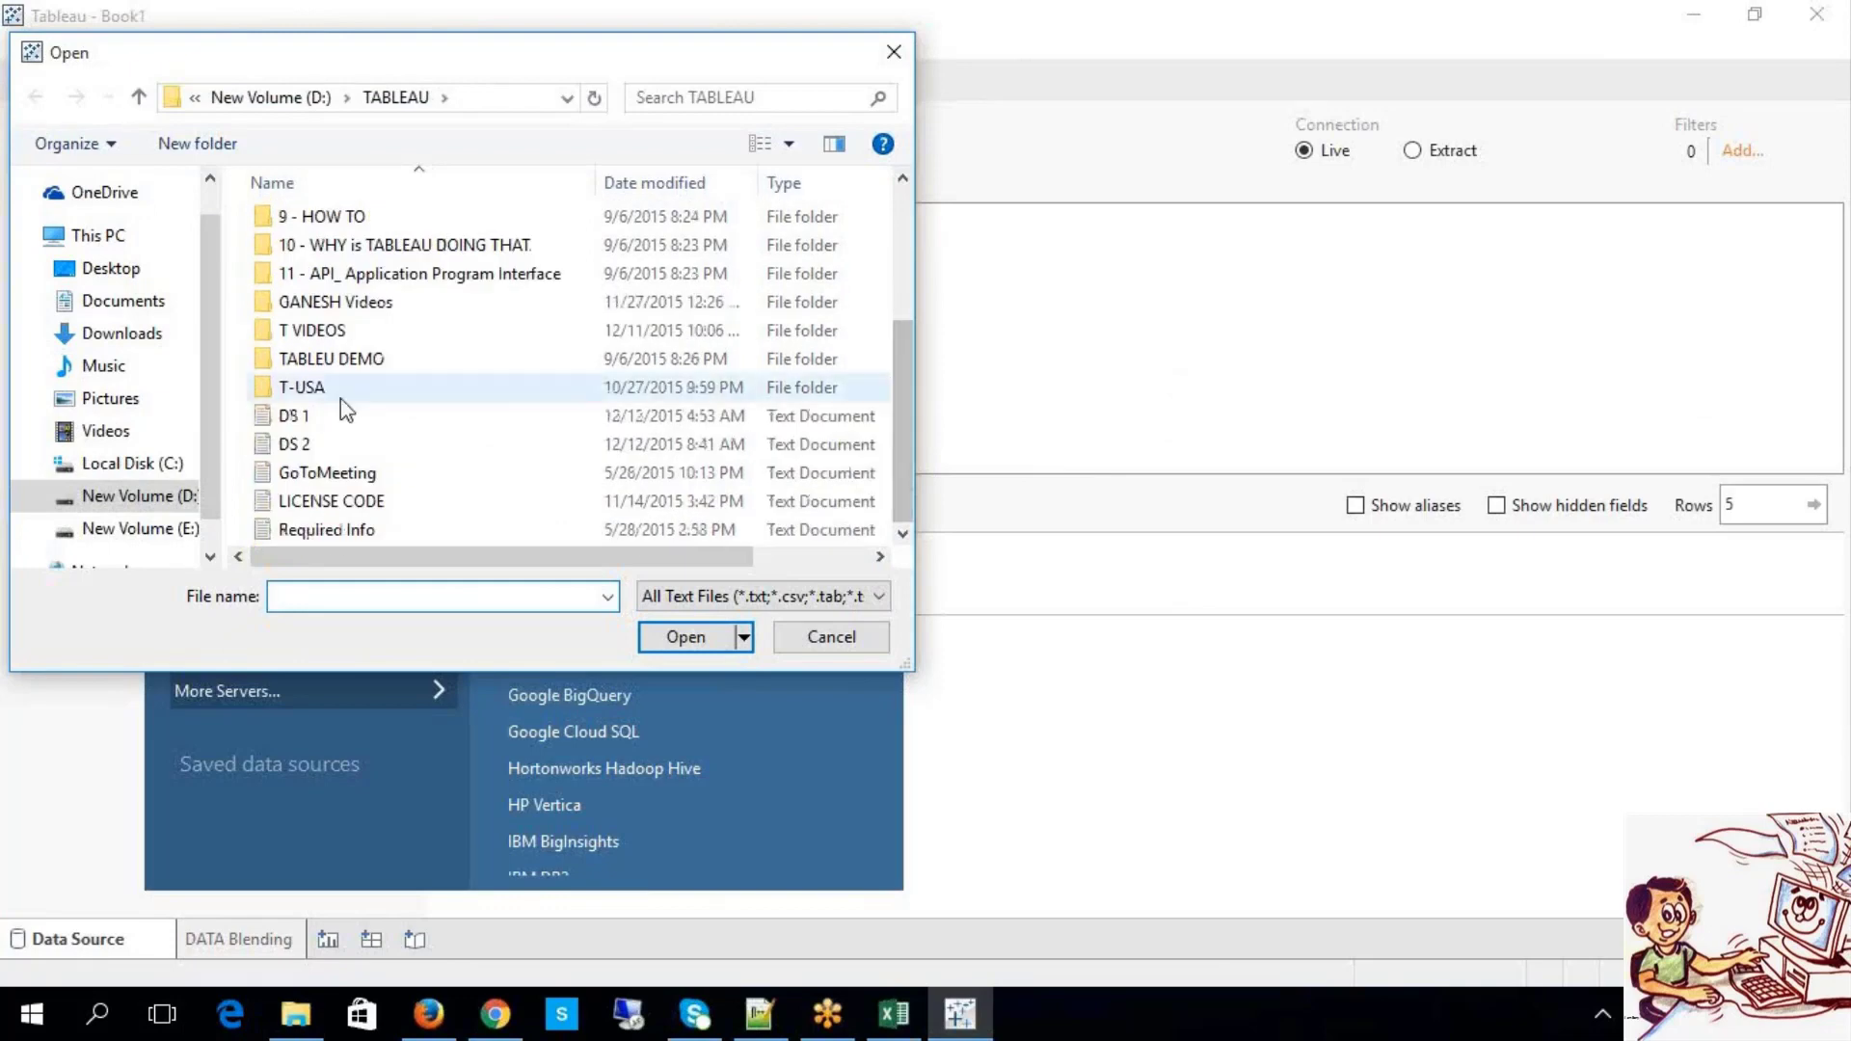
double_click(334, 448)
Step: On the DATA Blending sheet, add Sales(UK) from DS 2 to Columns after Sales(India)
left_click(249, 941)
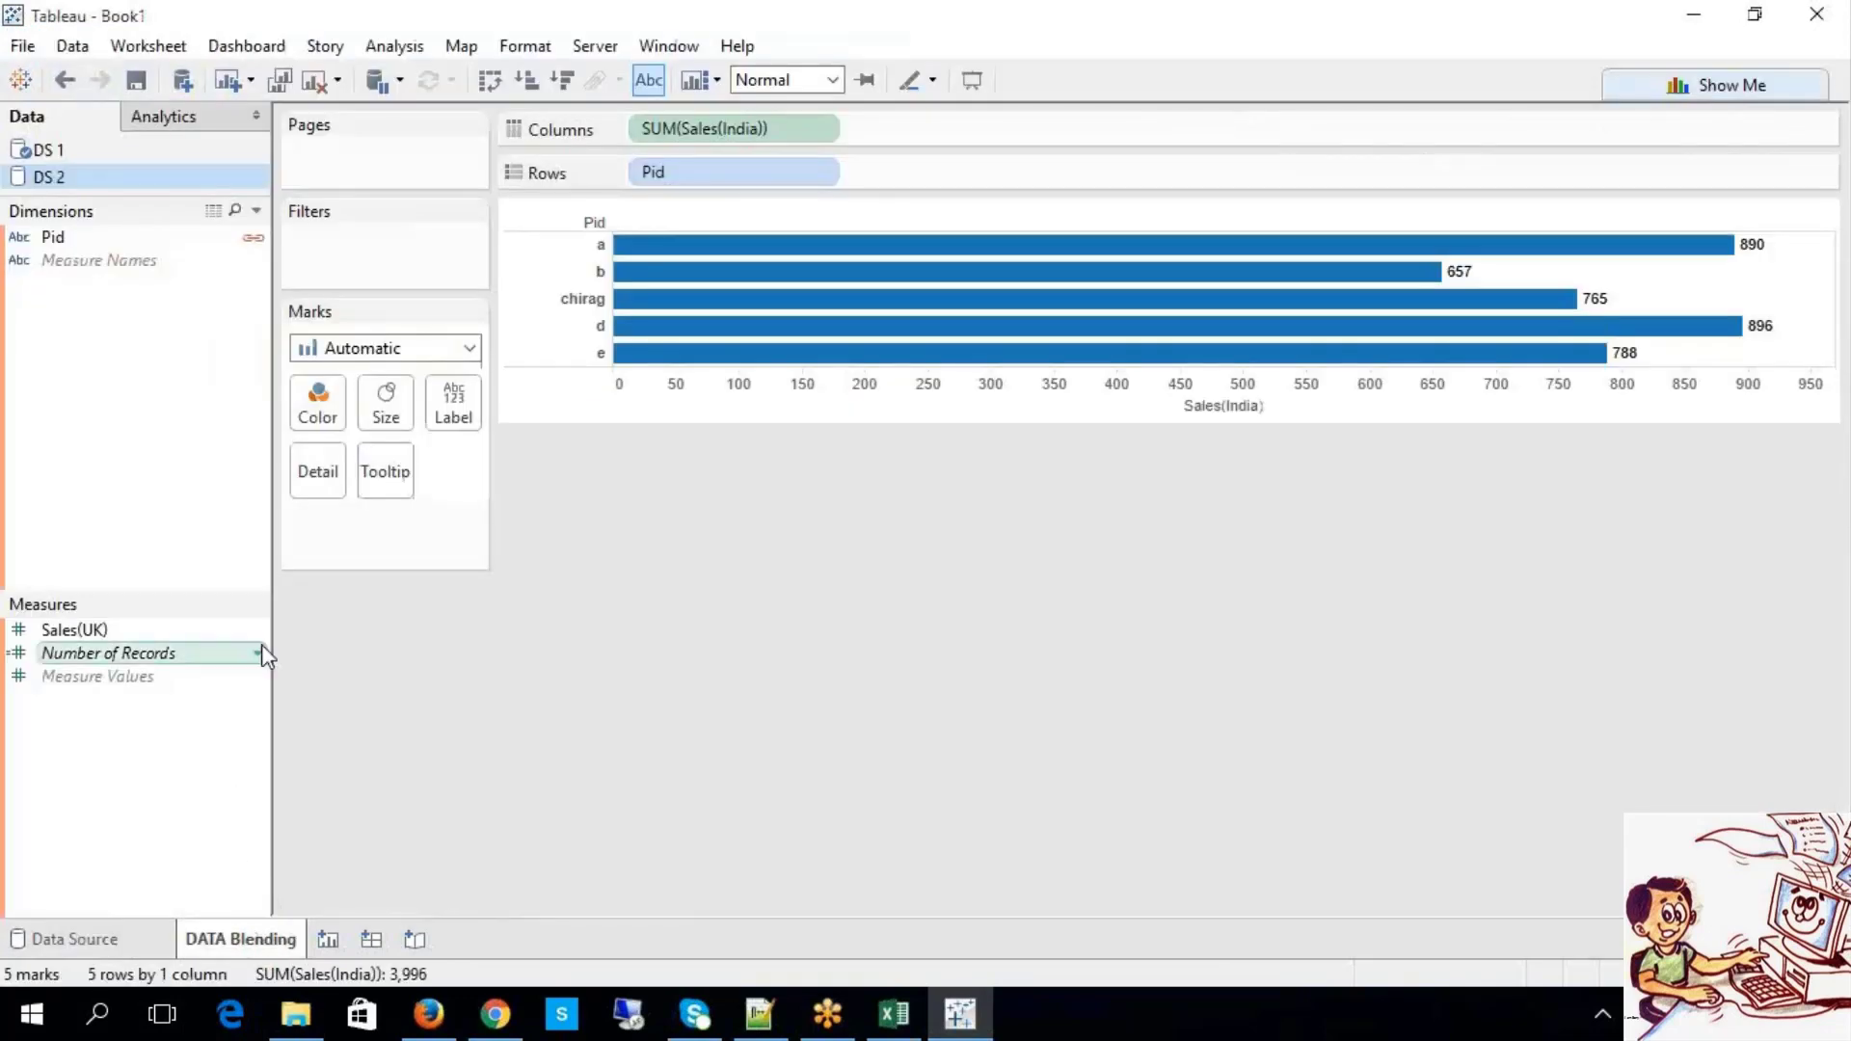
left_click(67, 149)
left_click(80, 182)
left_click_drag(147, 630, 929, 125)
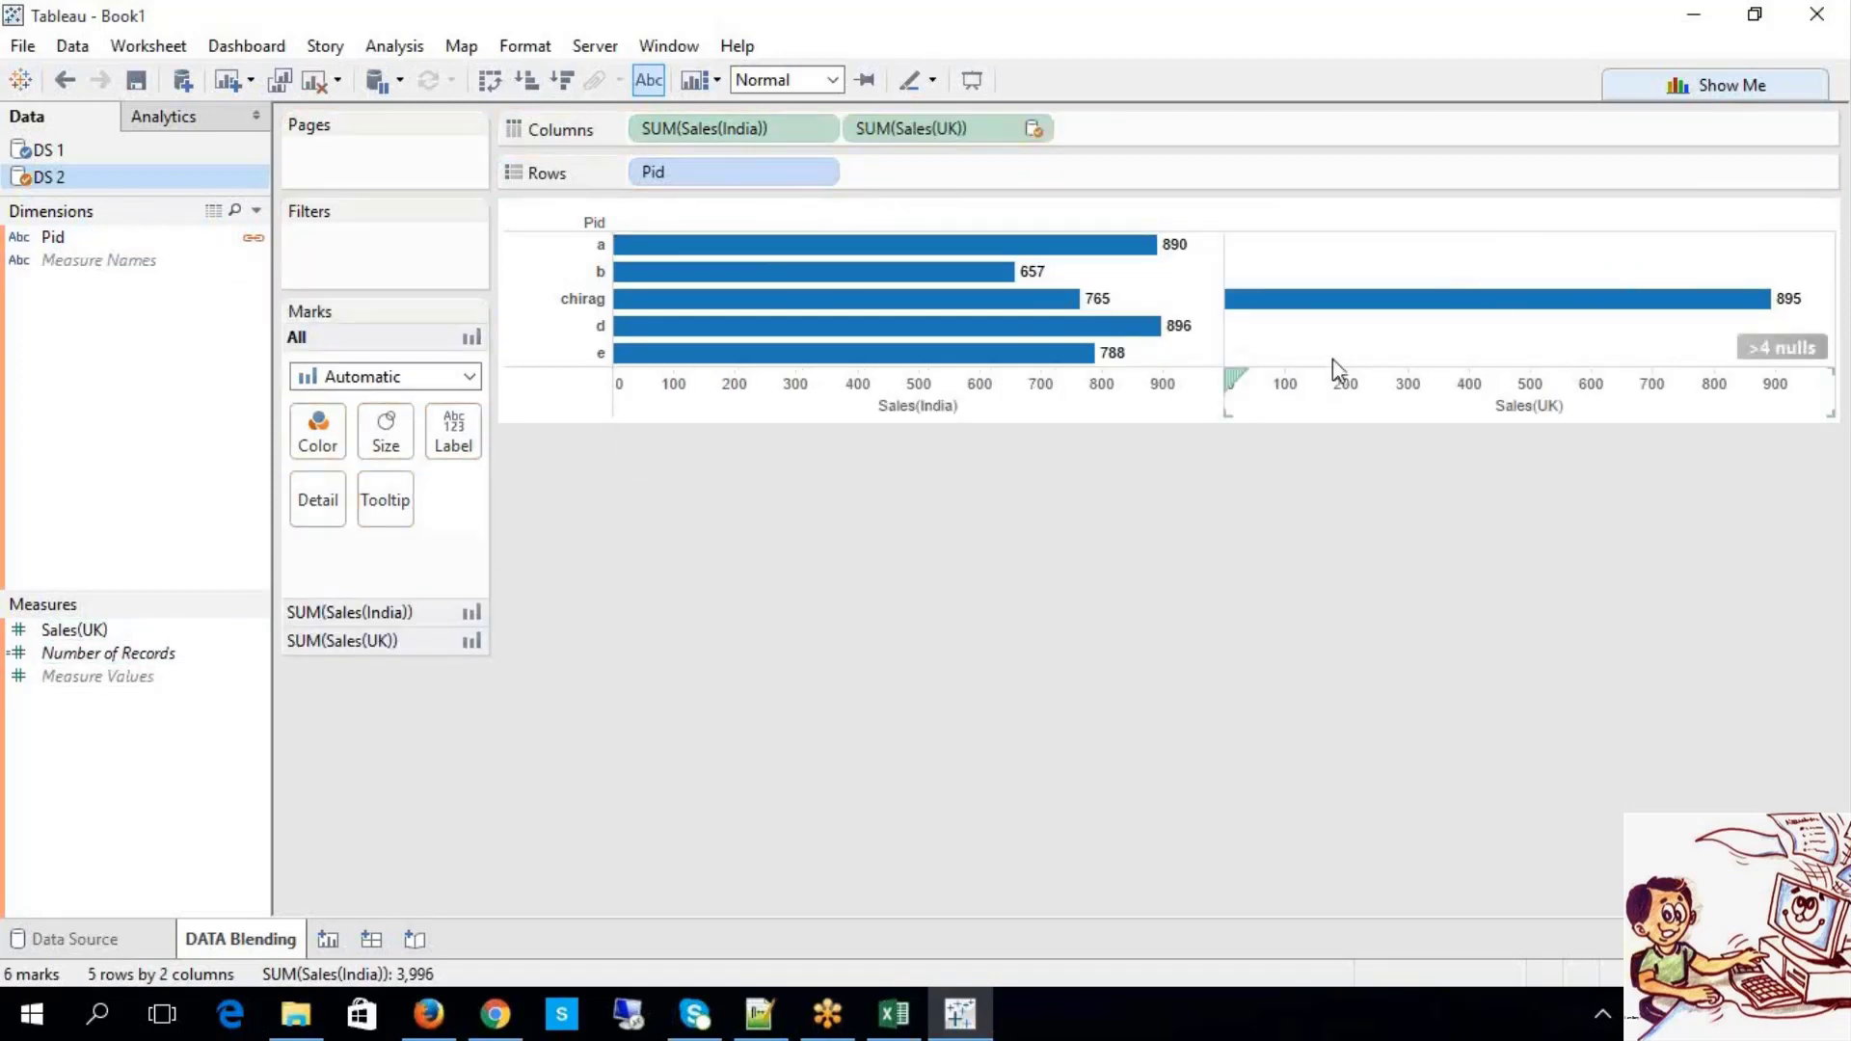
Step: Compare the DS 1 and DS 2 fields, check the Pid linking field, and consult the Data Blending notes in Excel
left_click(62, 159)
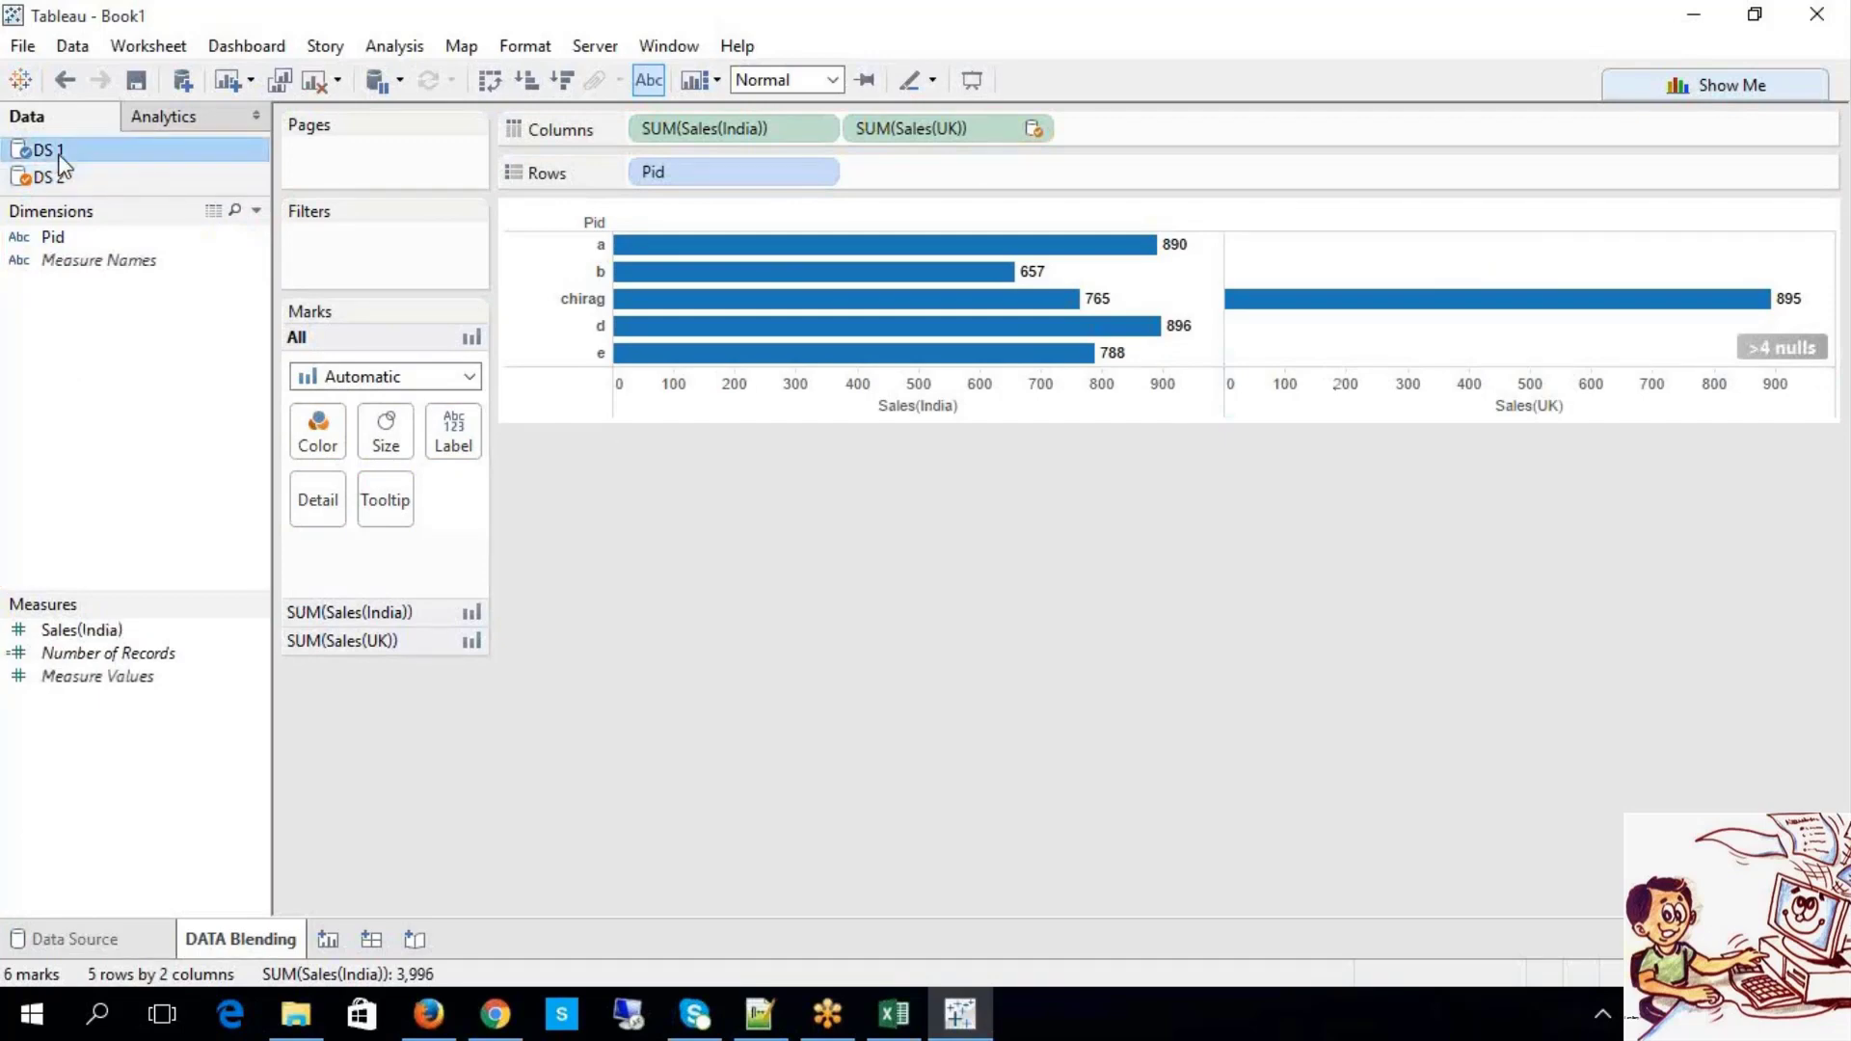
left_click(64, 176)
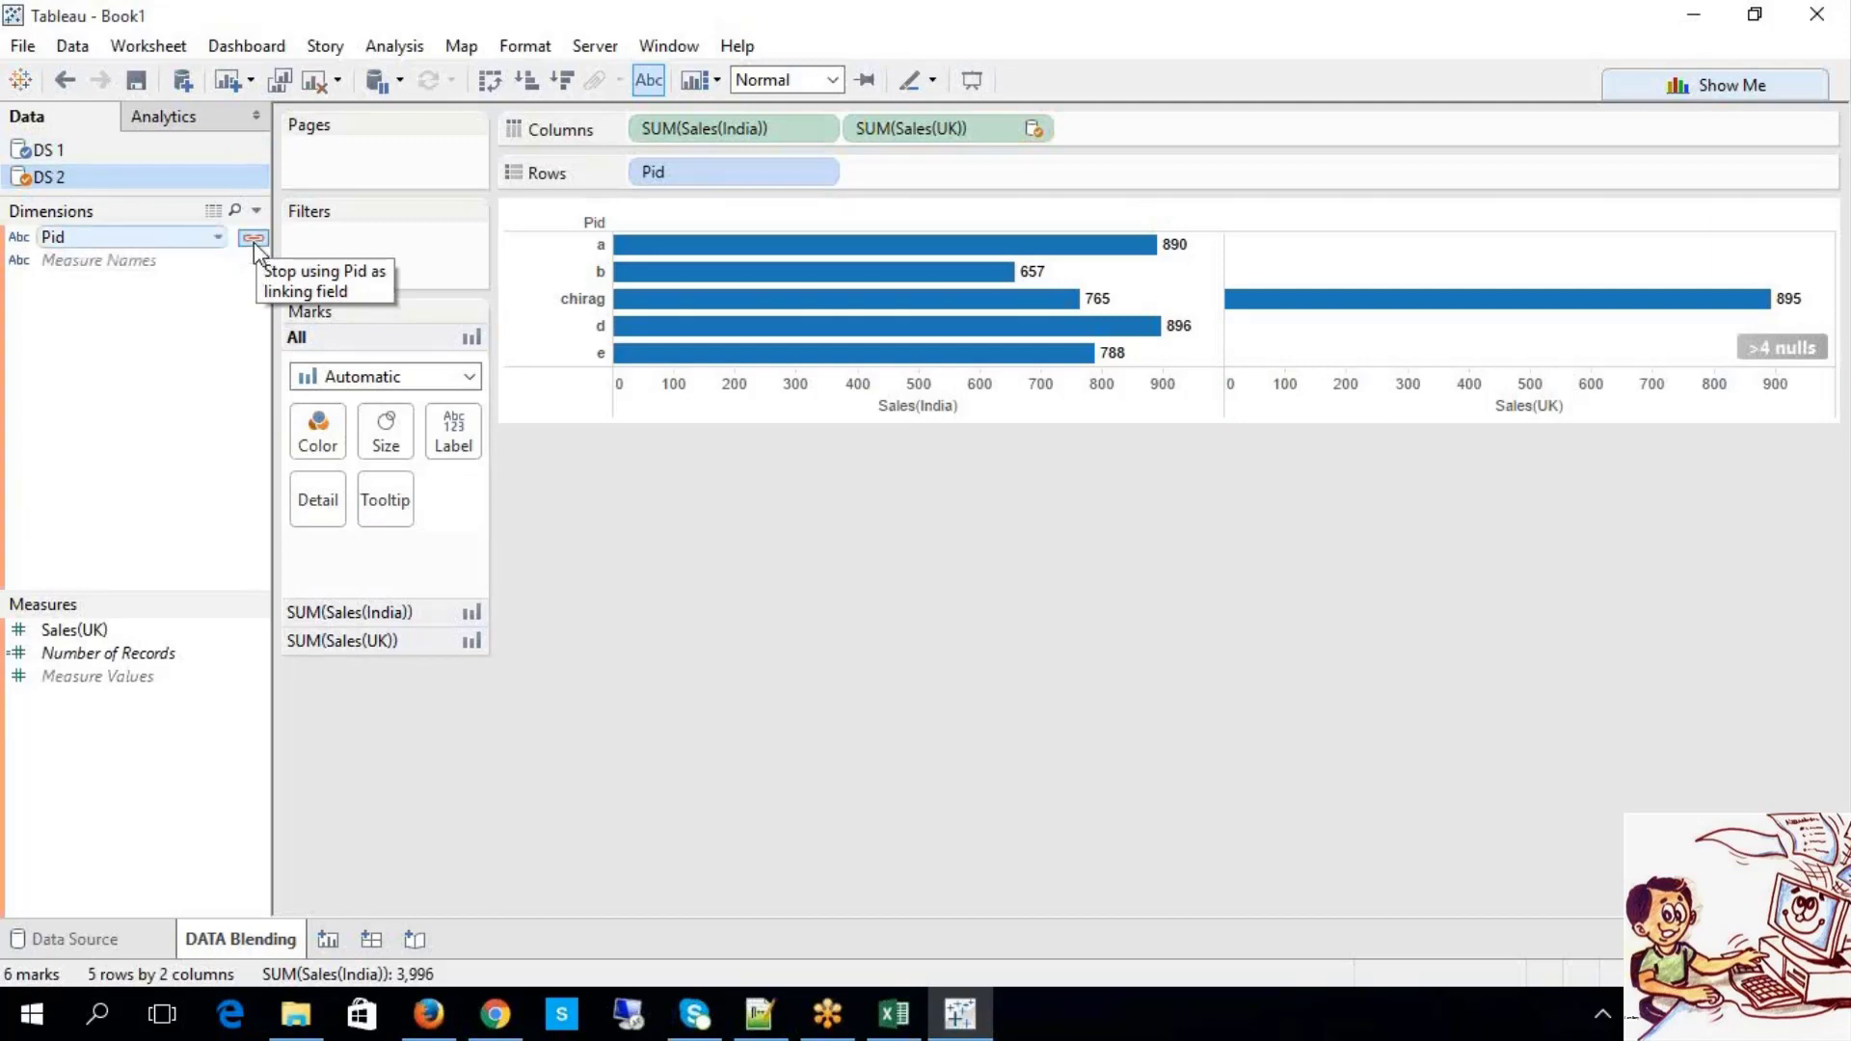
left_click(894, 1022)
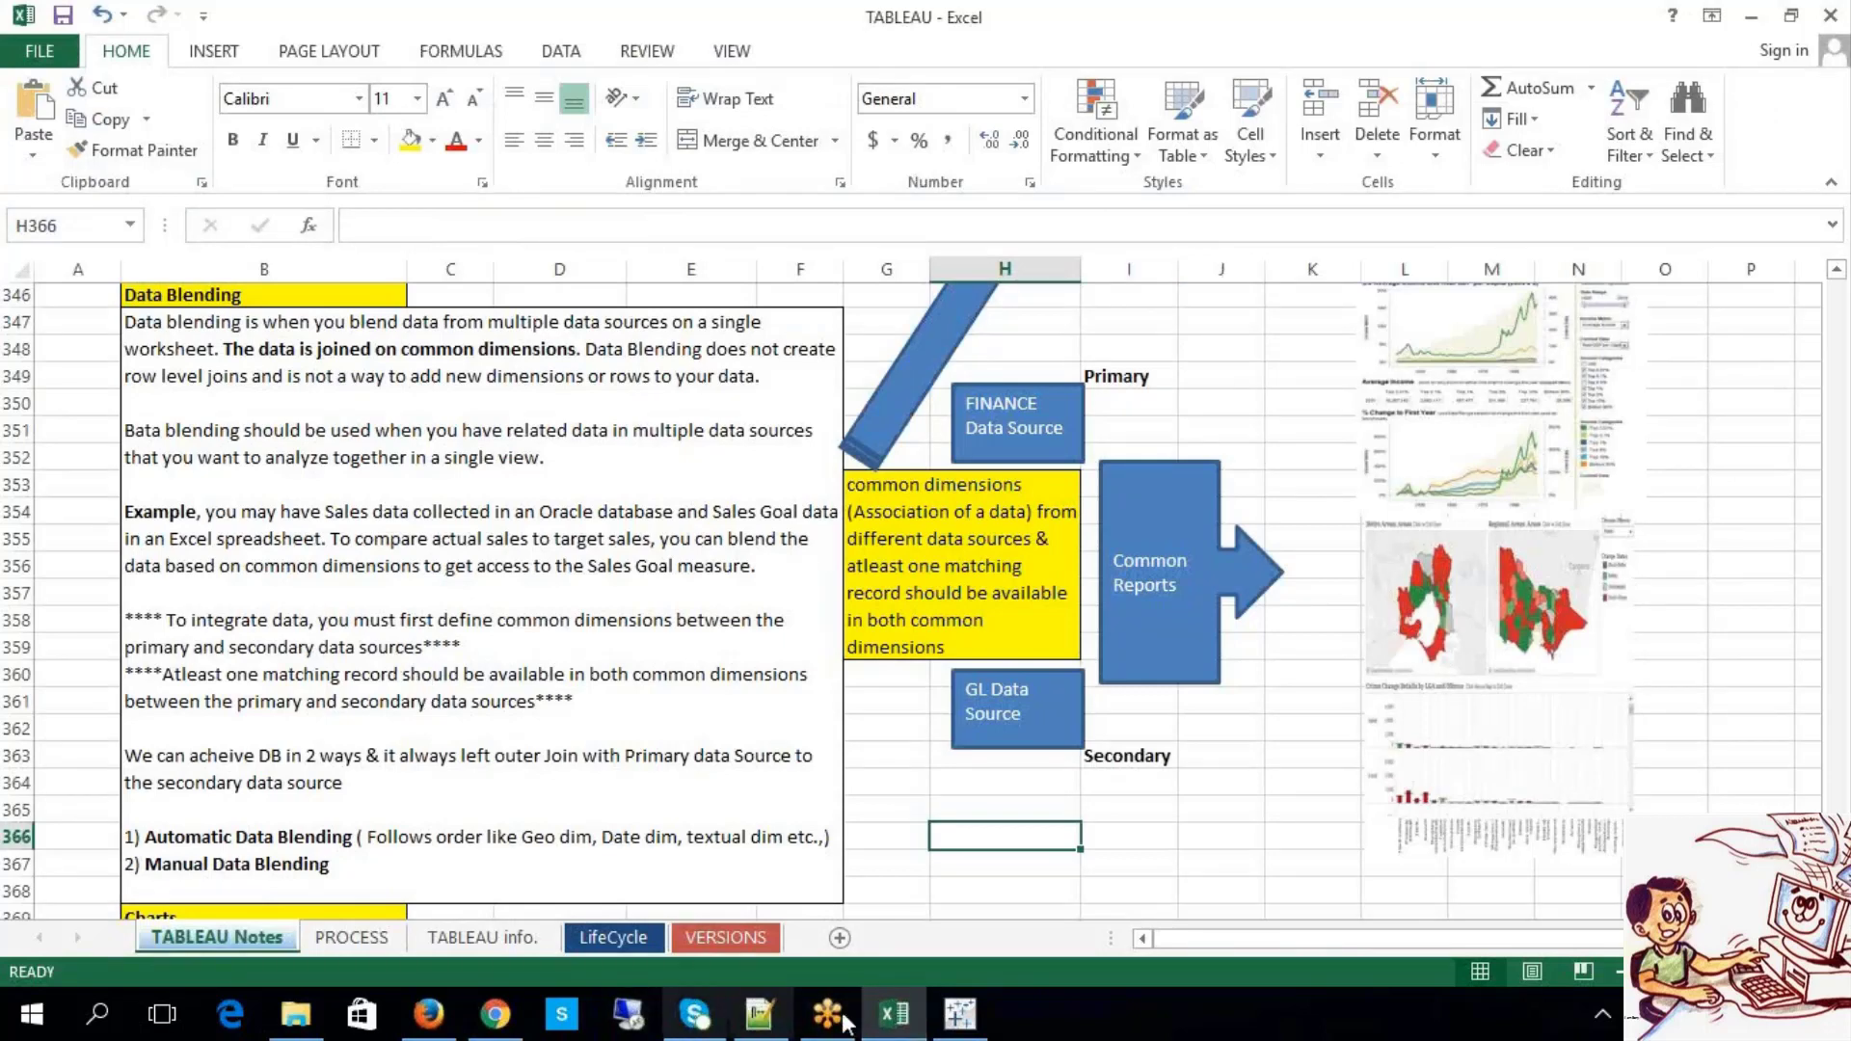
Step: Return to Tableau and examine the blended Sales(India) and Sales(UK) bars, both data sources and the two measures on Columns
left_click(972, 1023)
mouse_move(1671, 311)
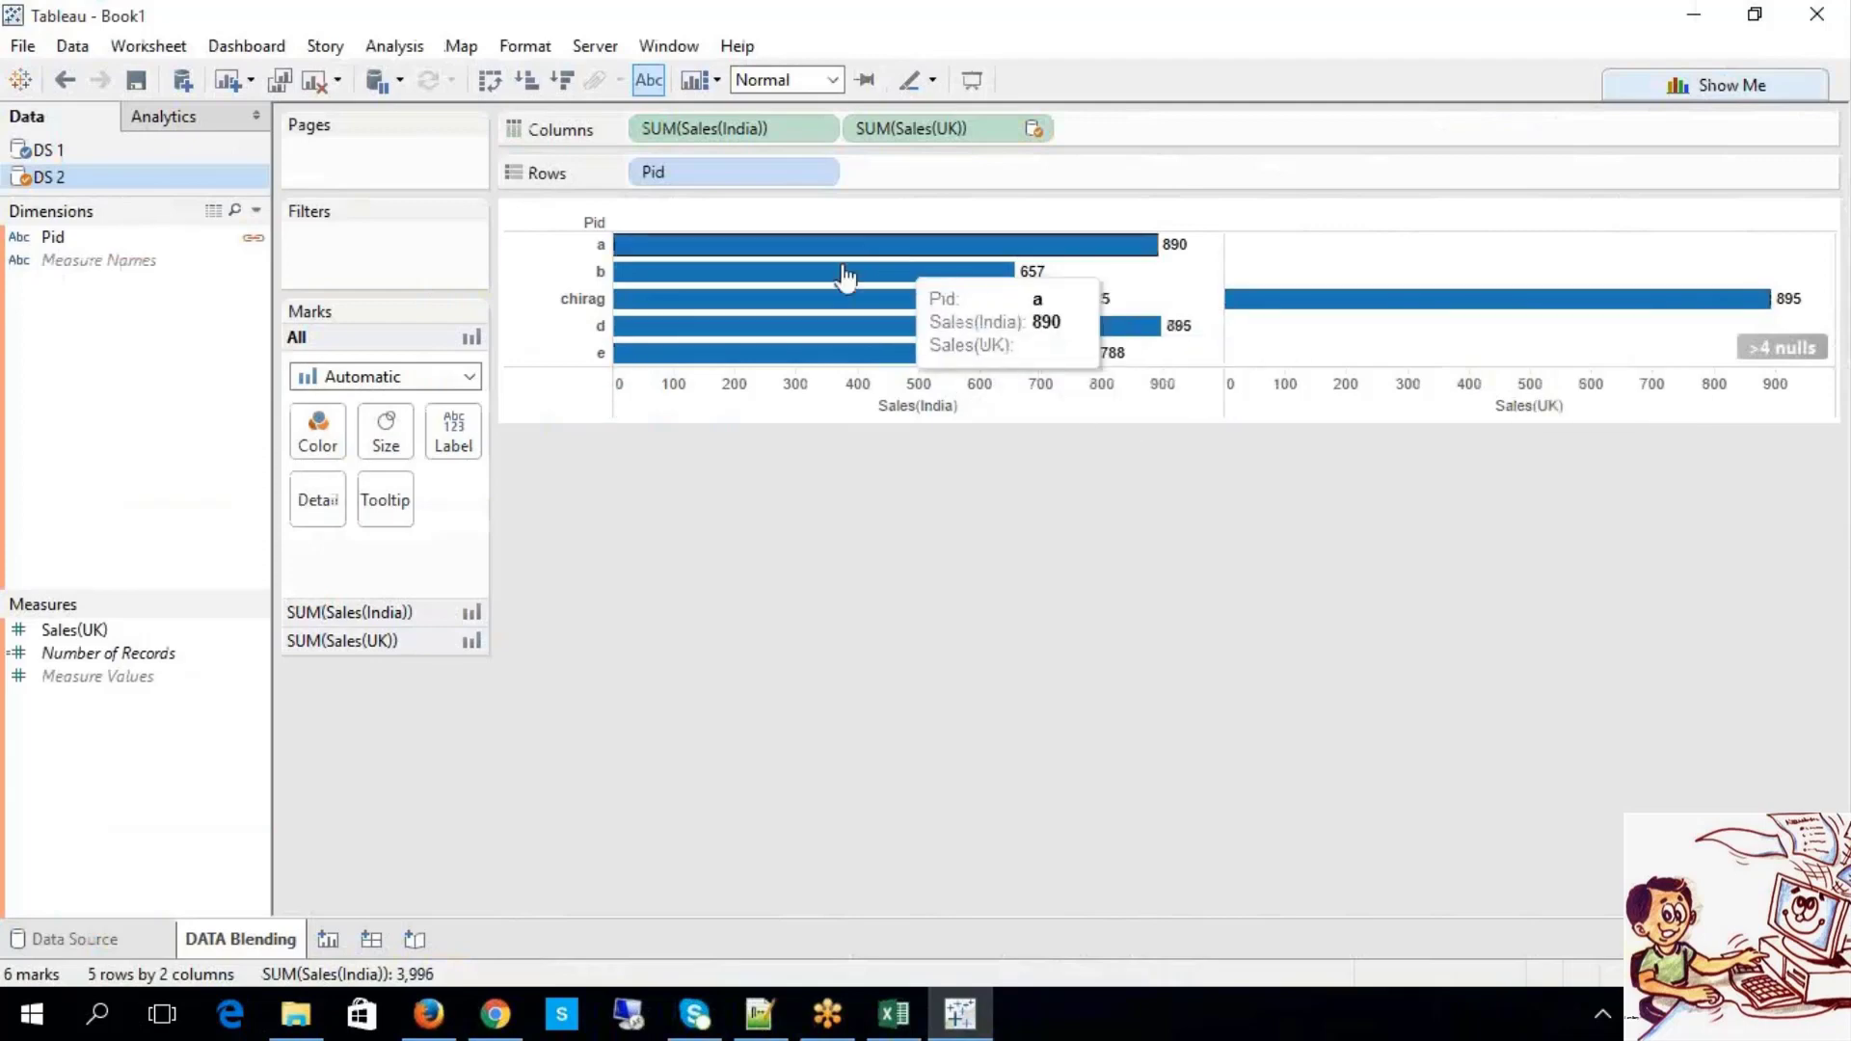
mouse_move(815, 298)
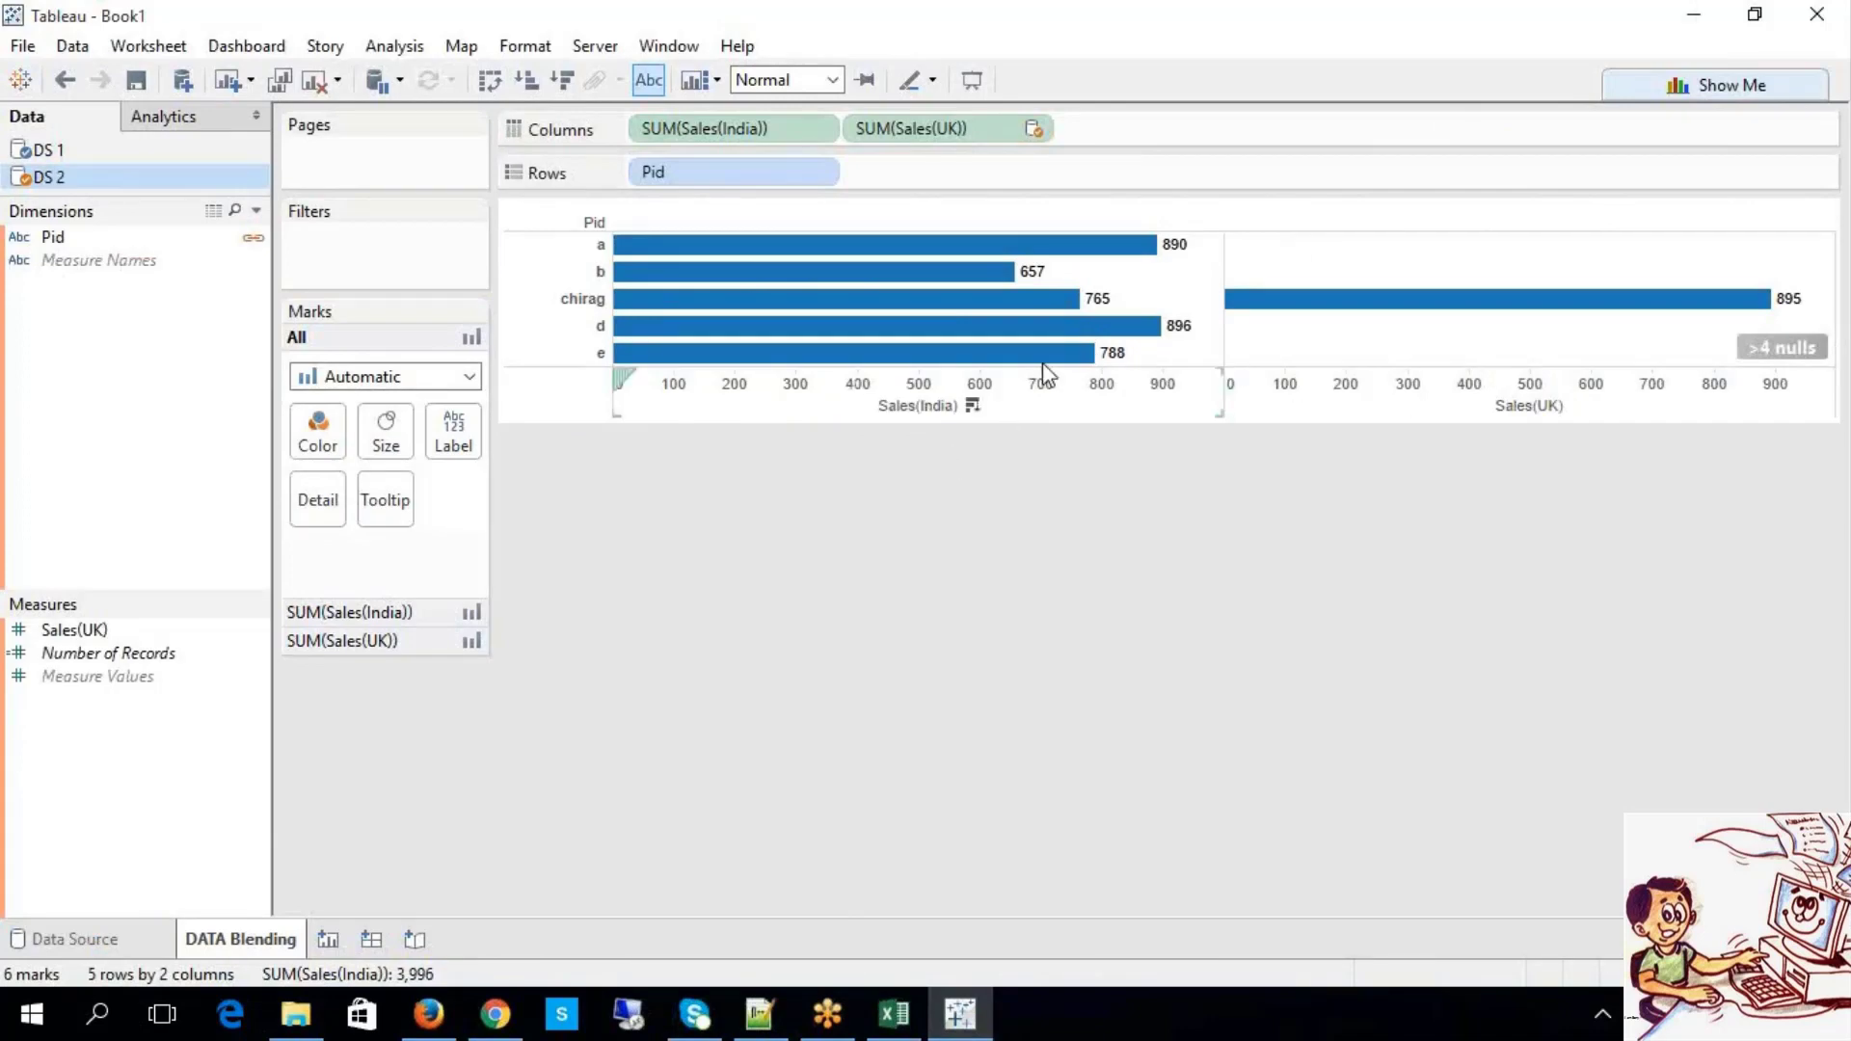
left_click(194, 150)
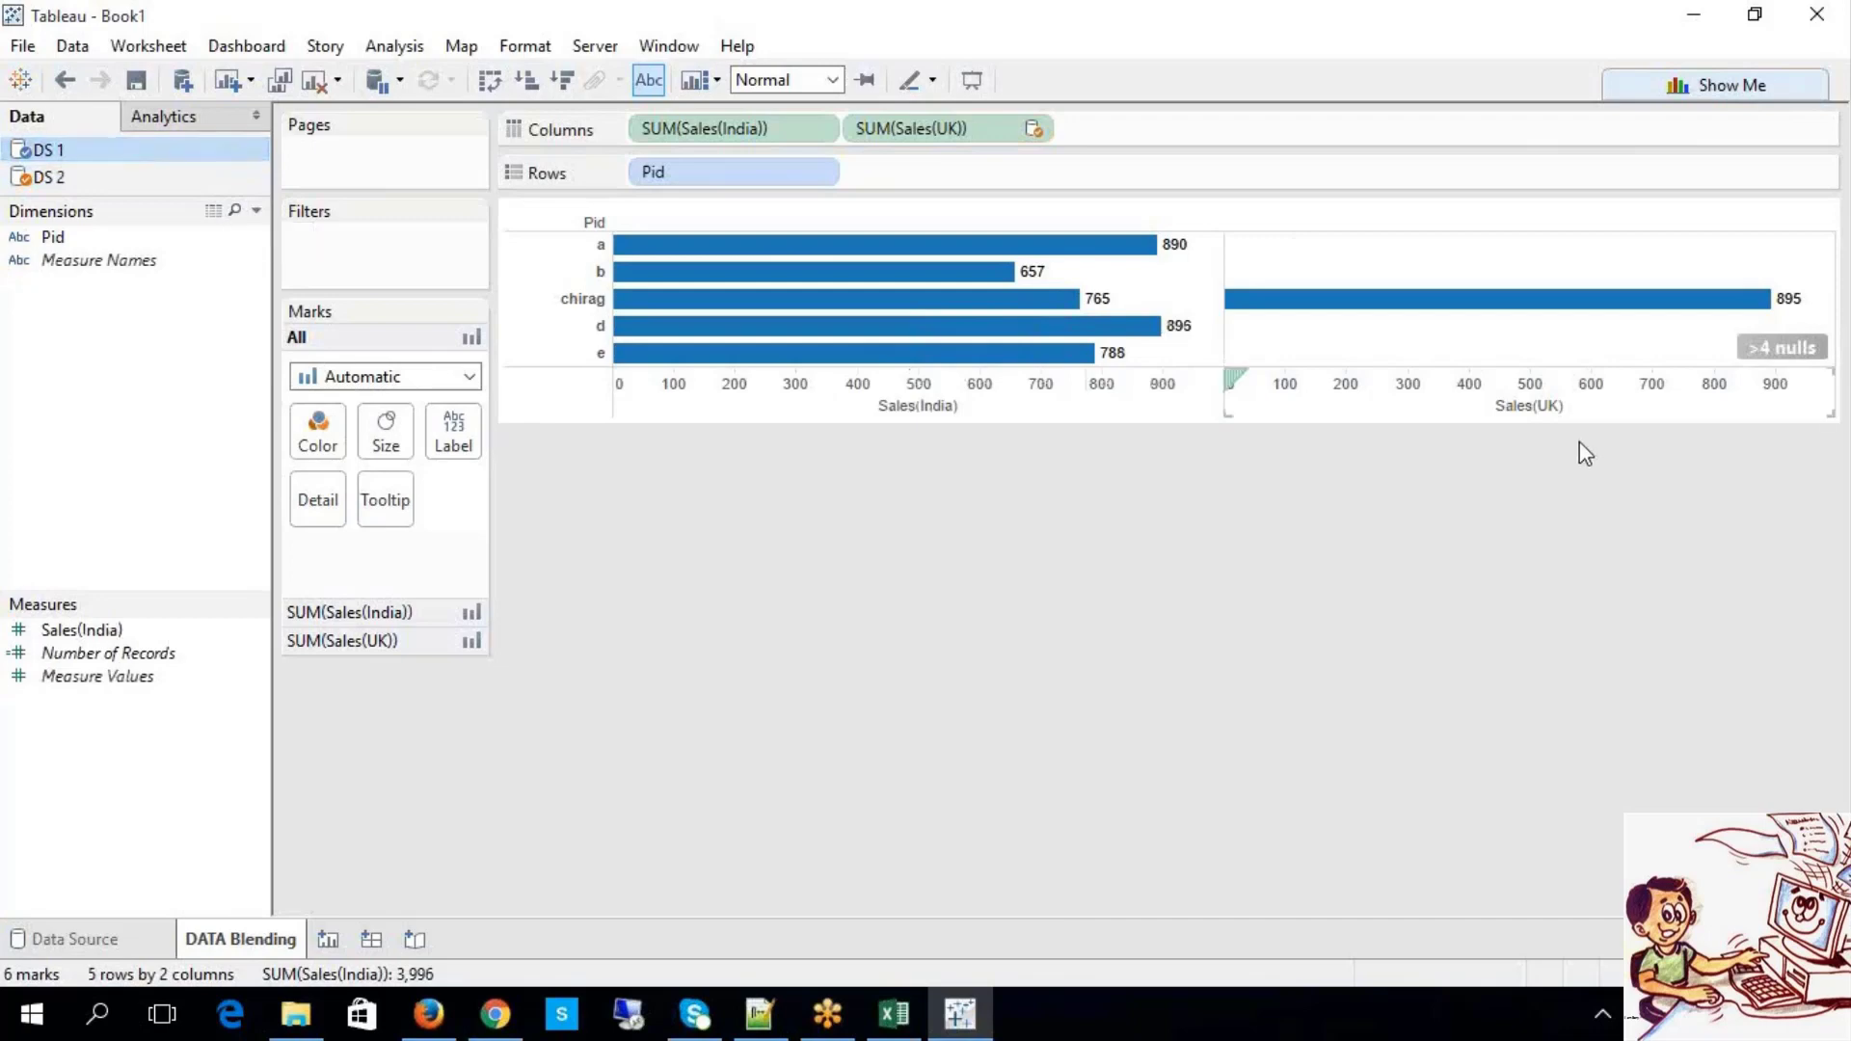
left_click(212, 179)
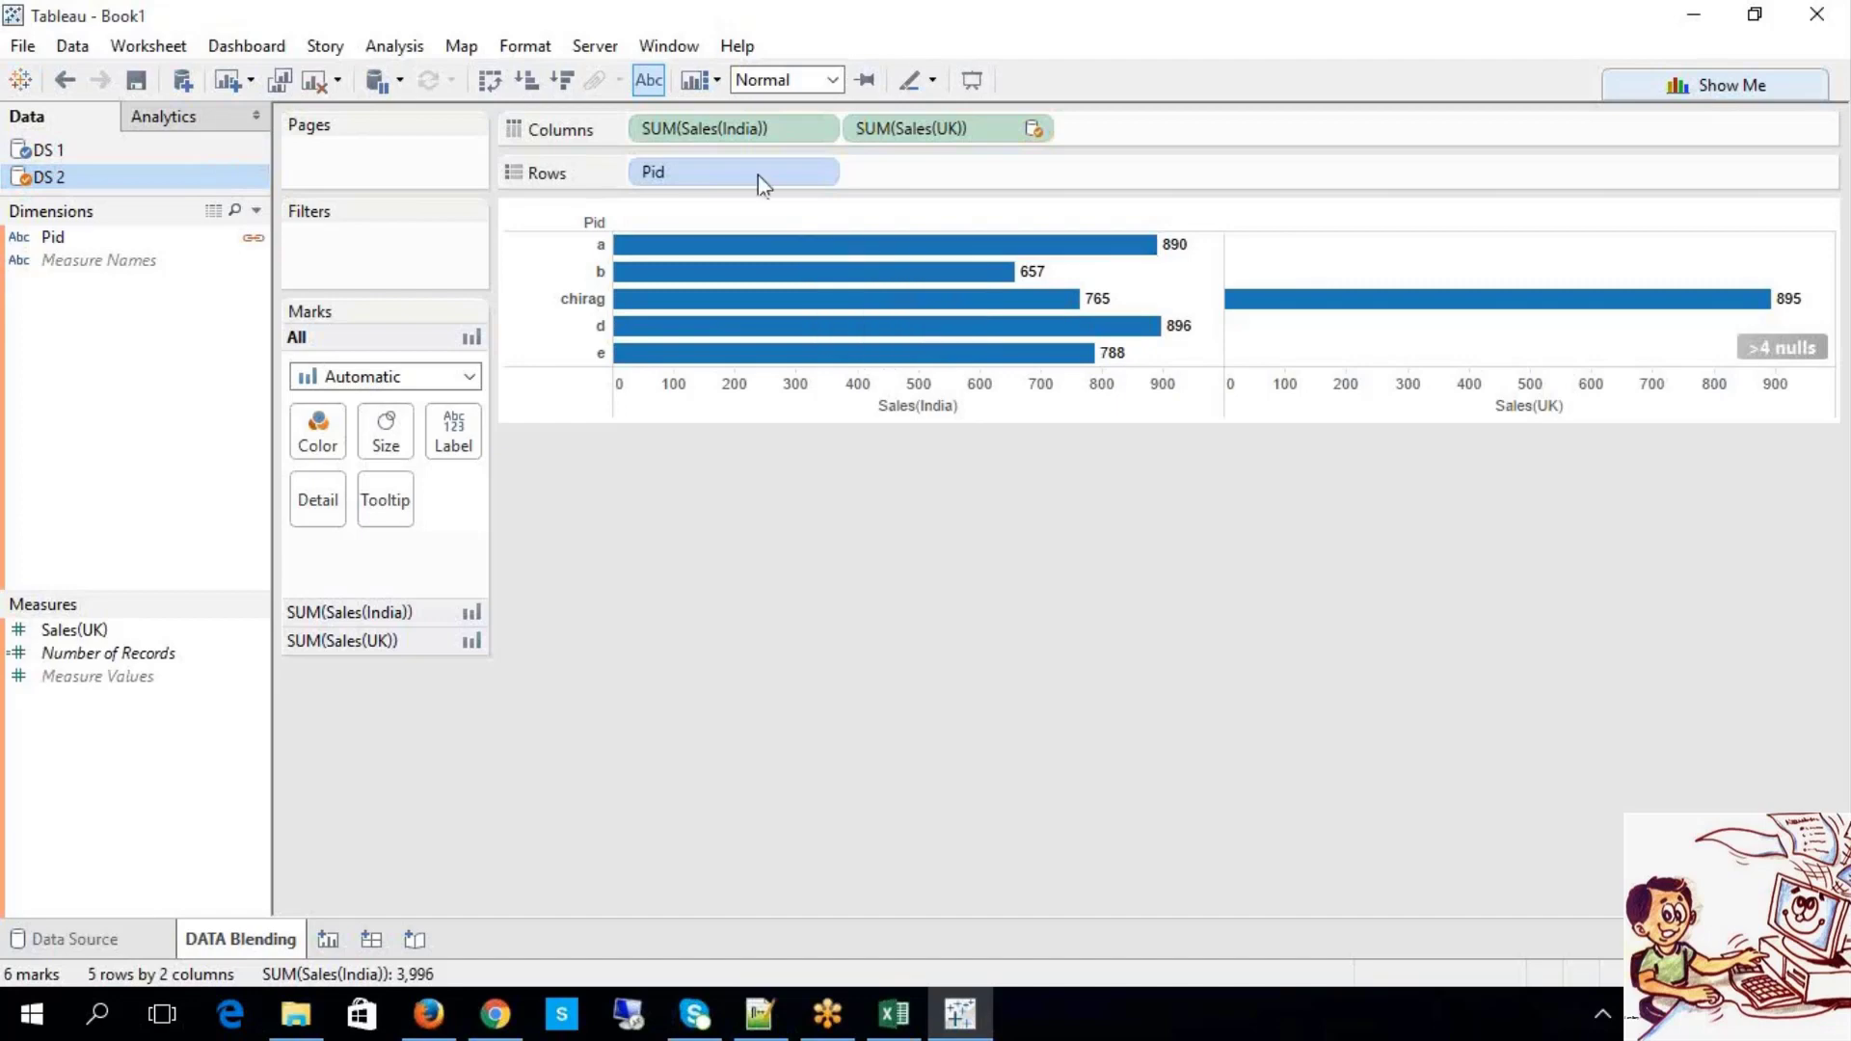
left_click(733, 140)
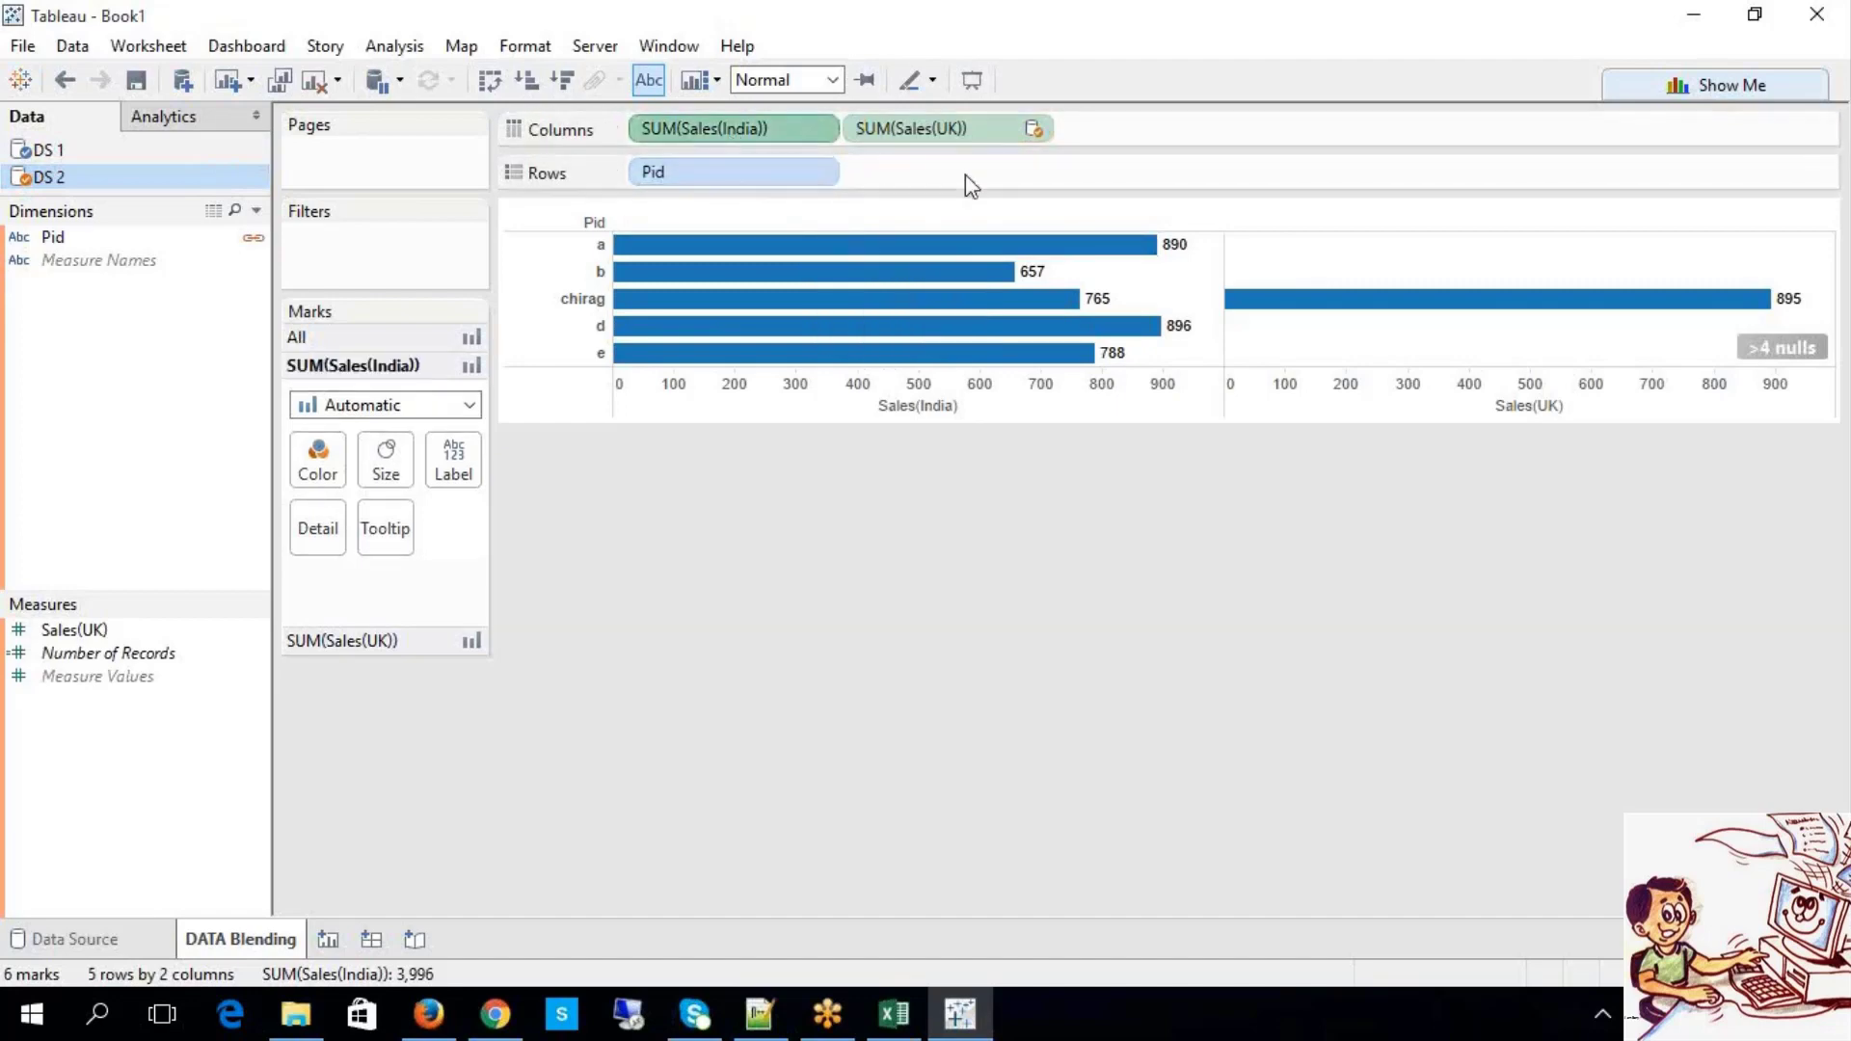
left_click(963, 139)
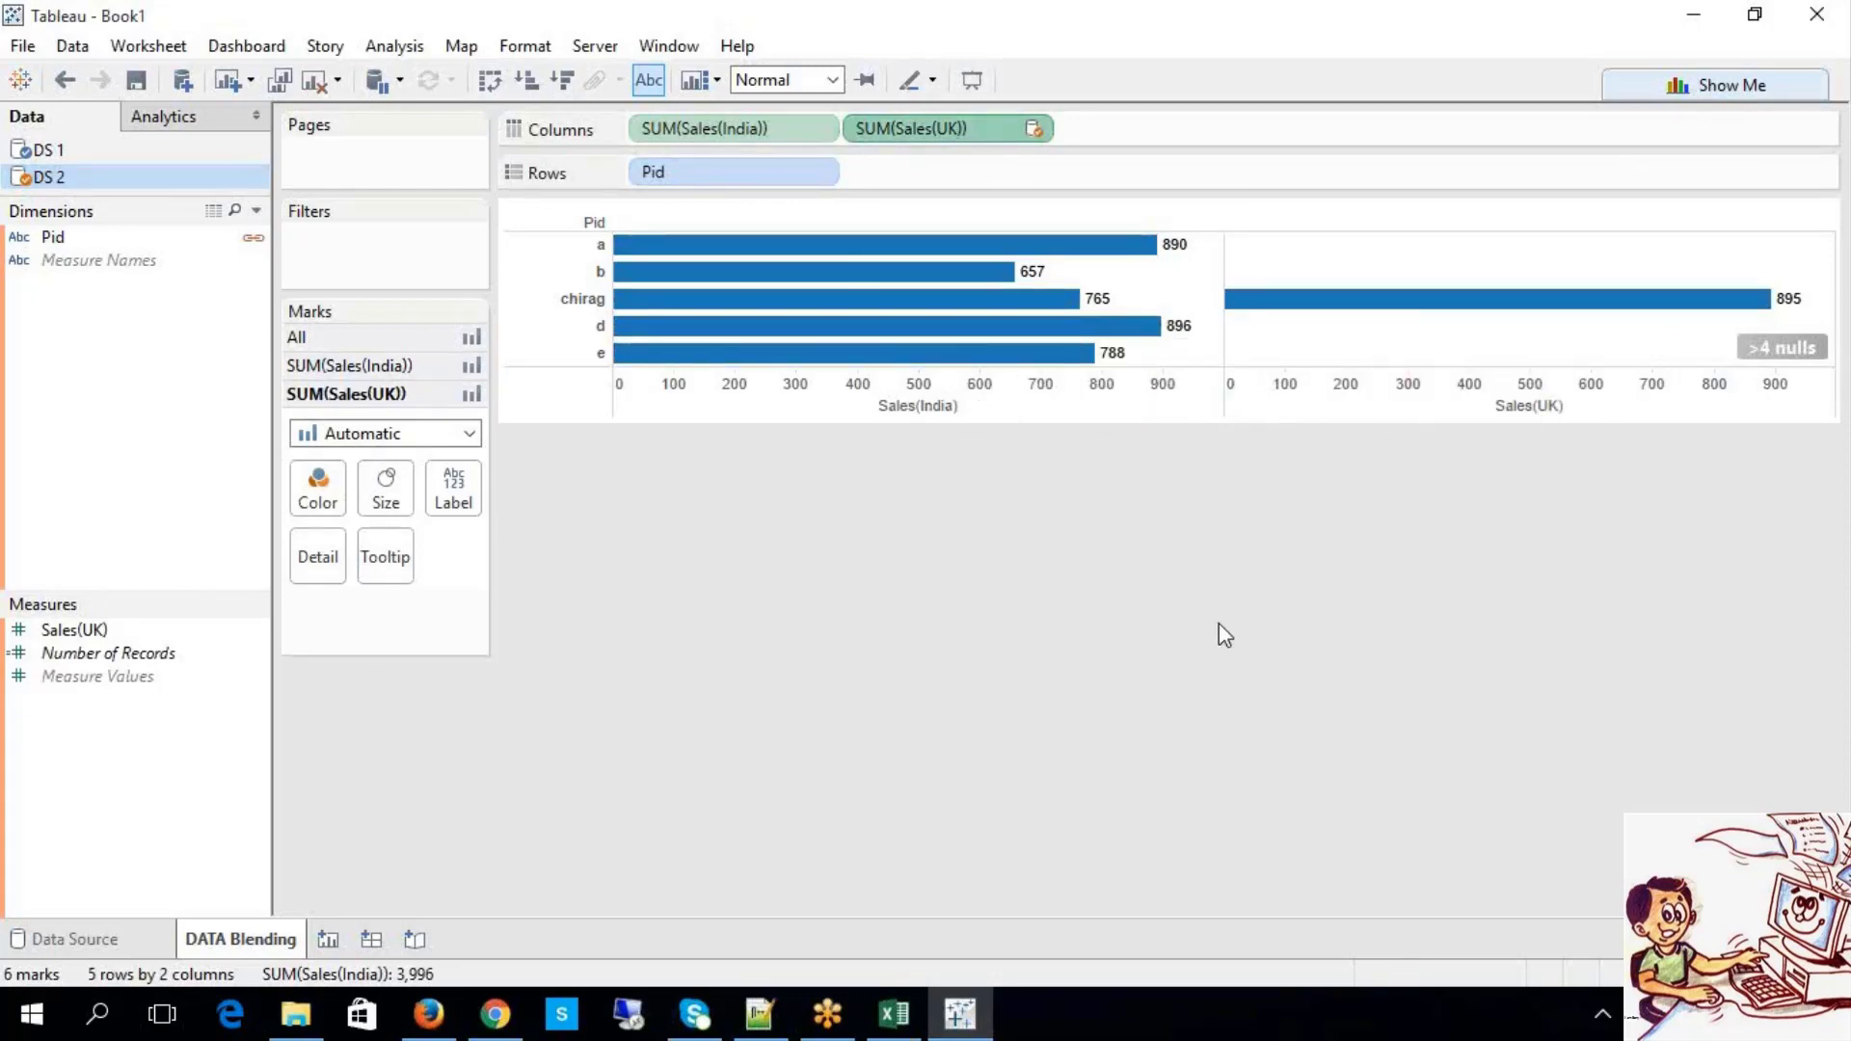
Step: Stop using Pid as the linking field in DS 2 and restore the link, repeating the toggle once to compare the Sales(UK) bars
left_click(254, 238)
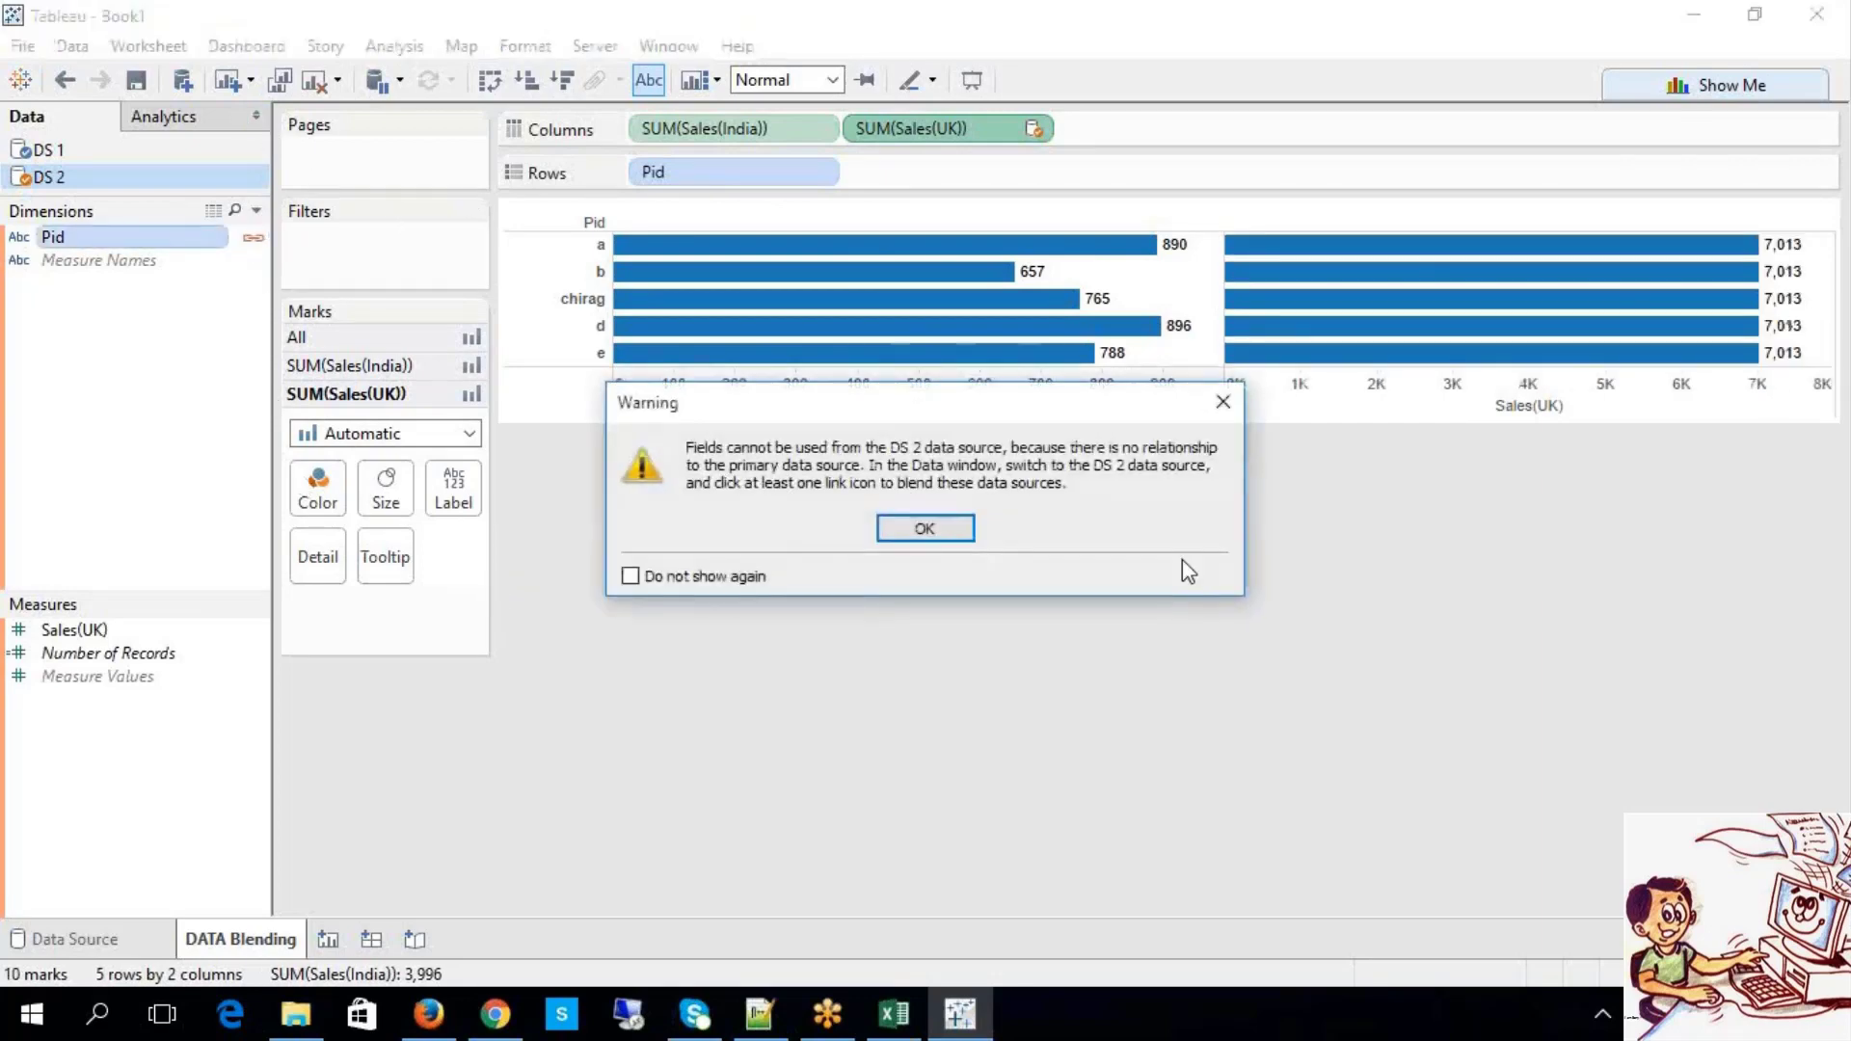
left_click(1223, 402)
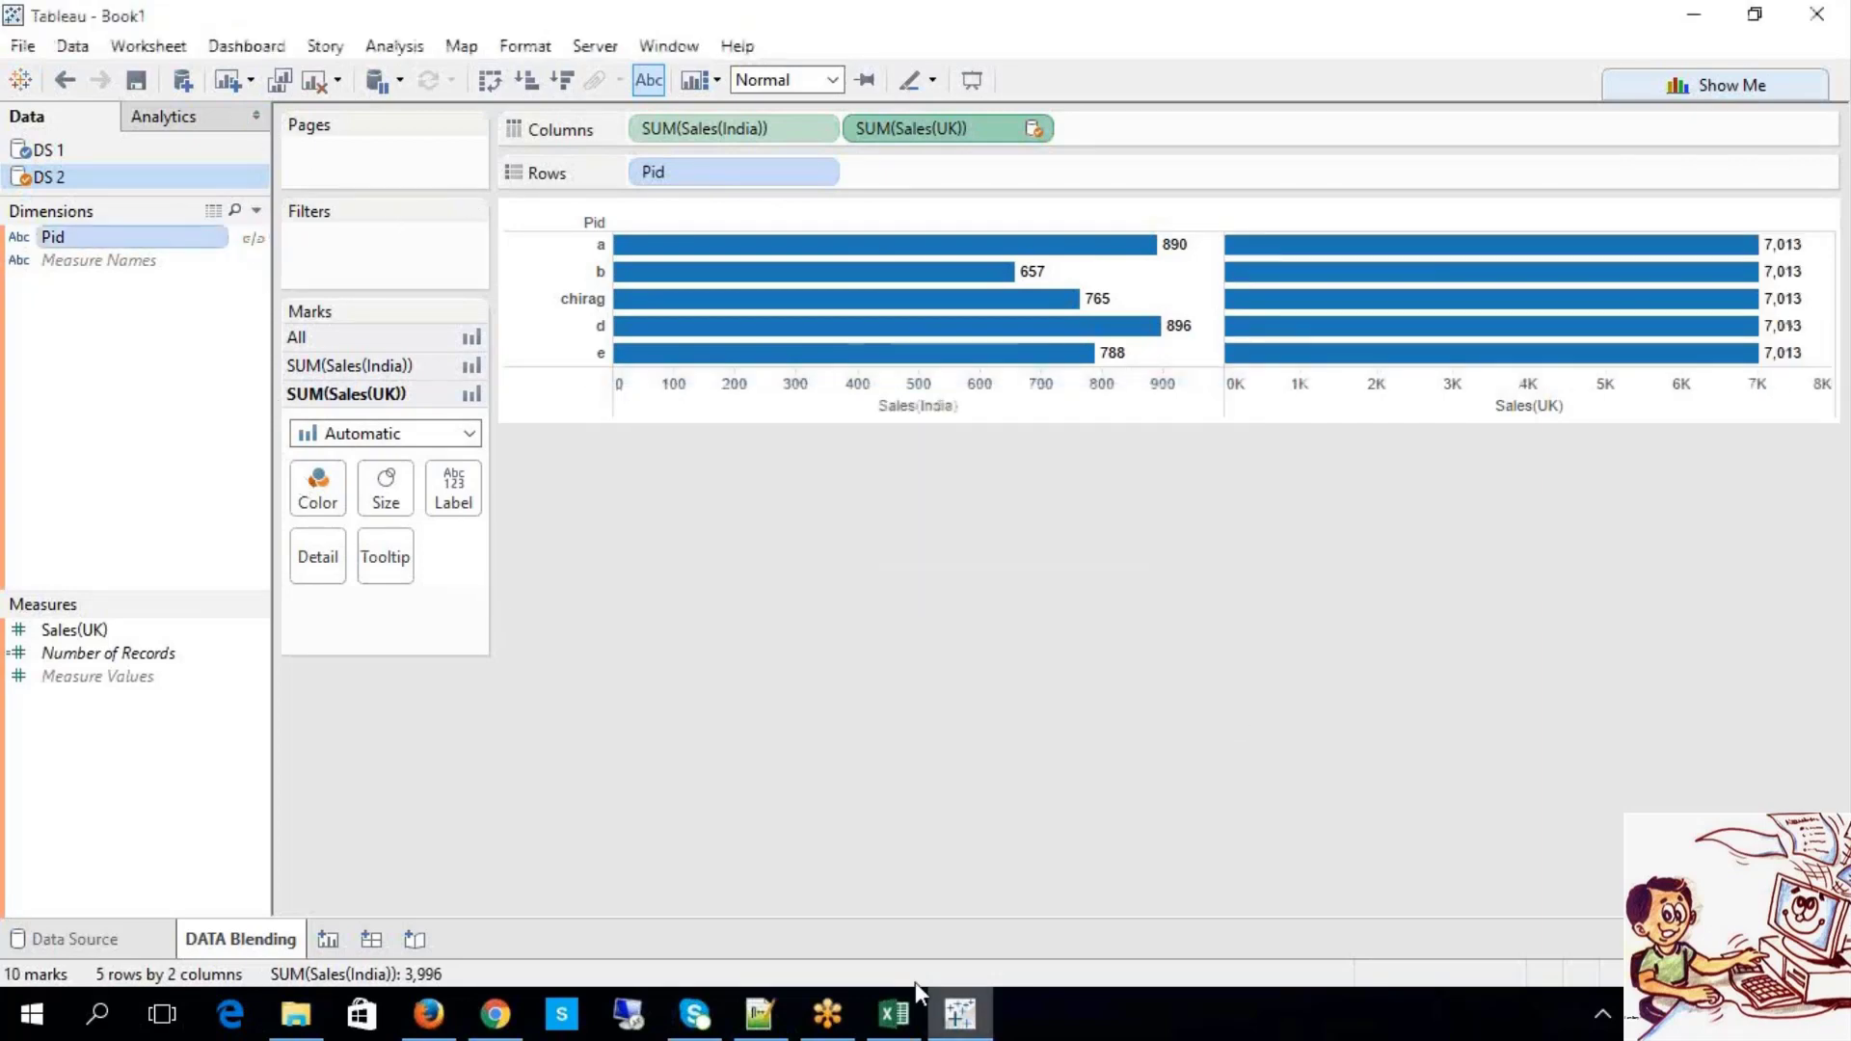
left_click(253, 239)
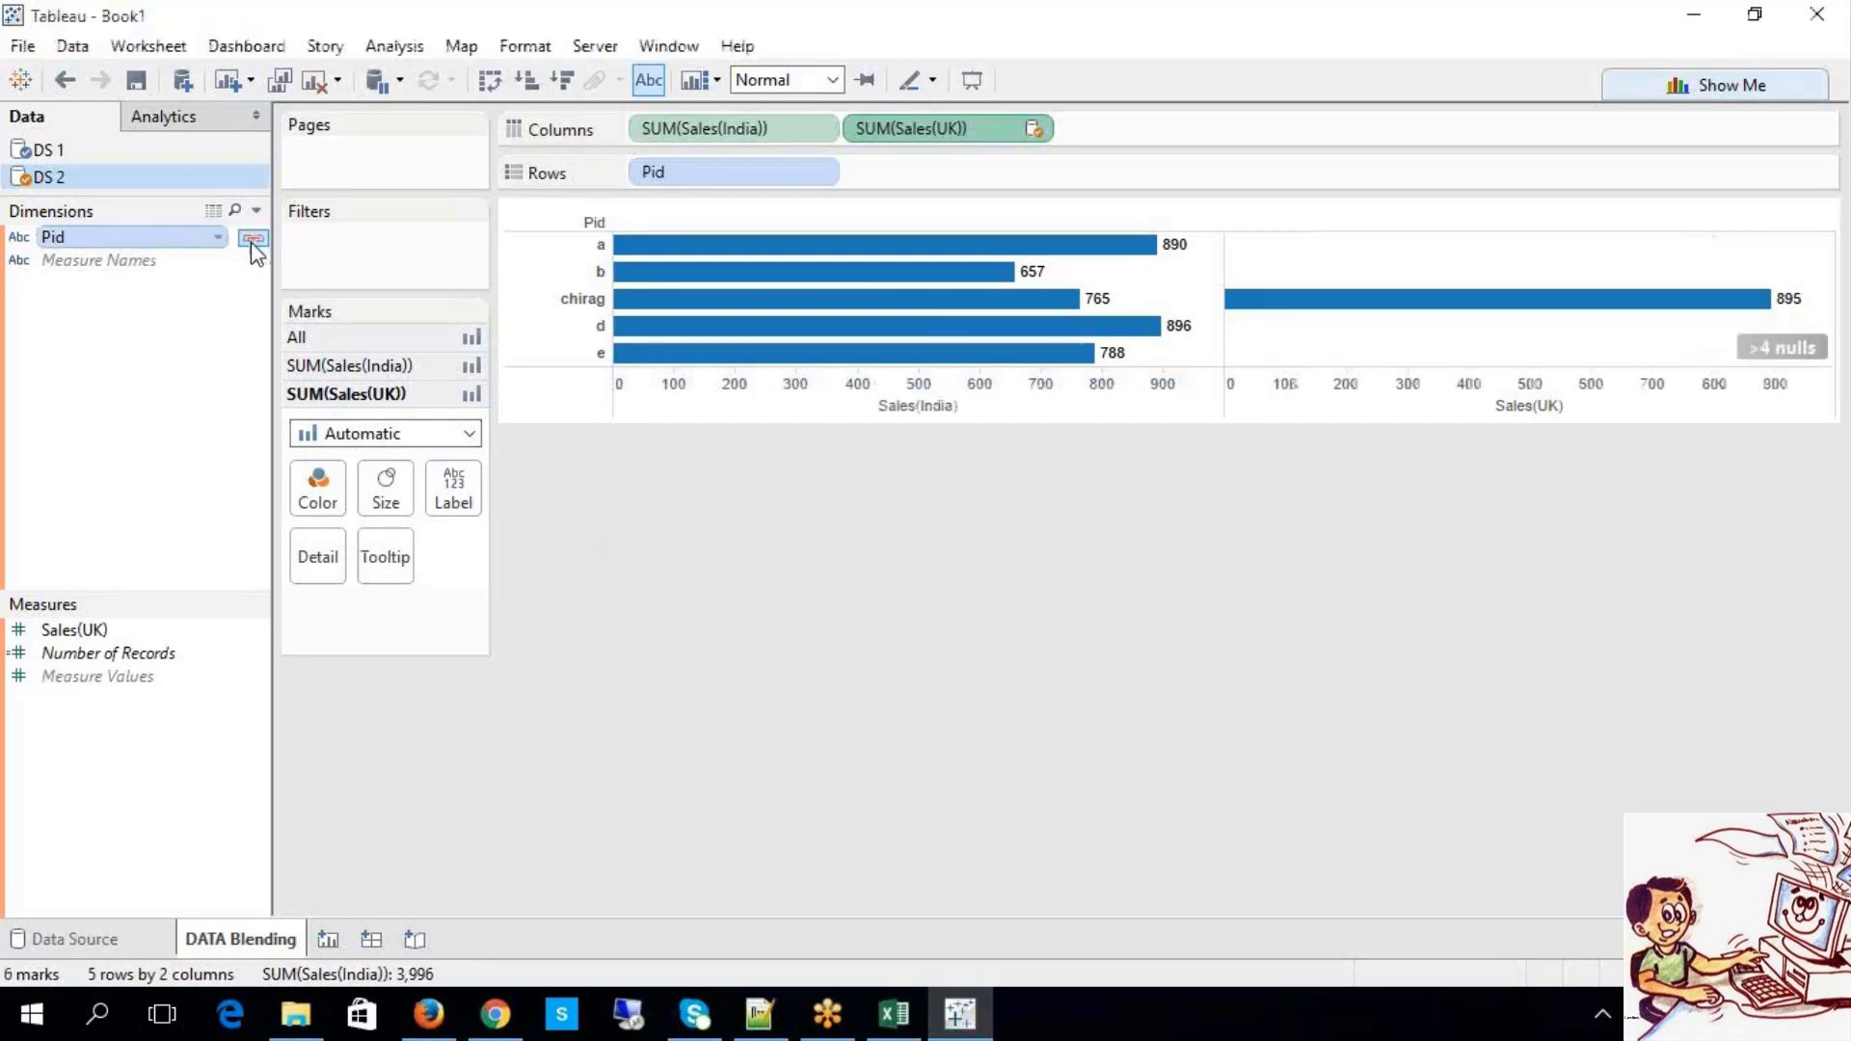
left_click(253, 238)
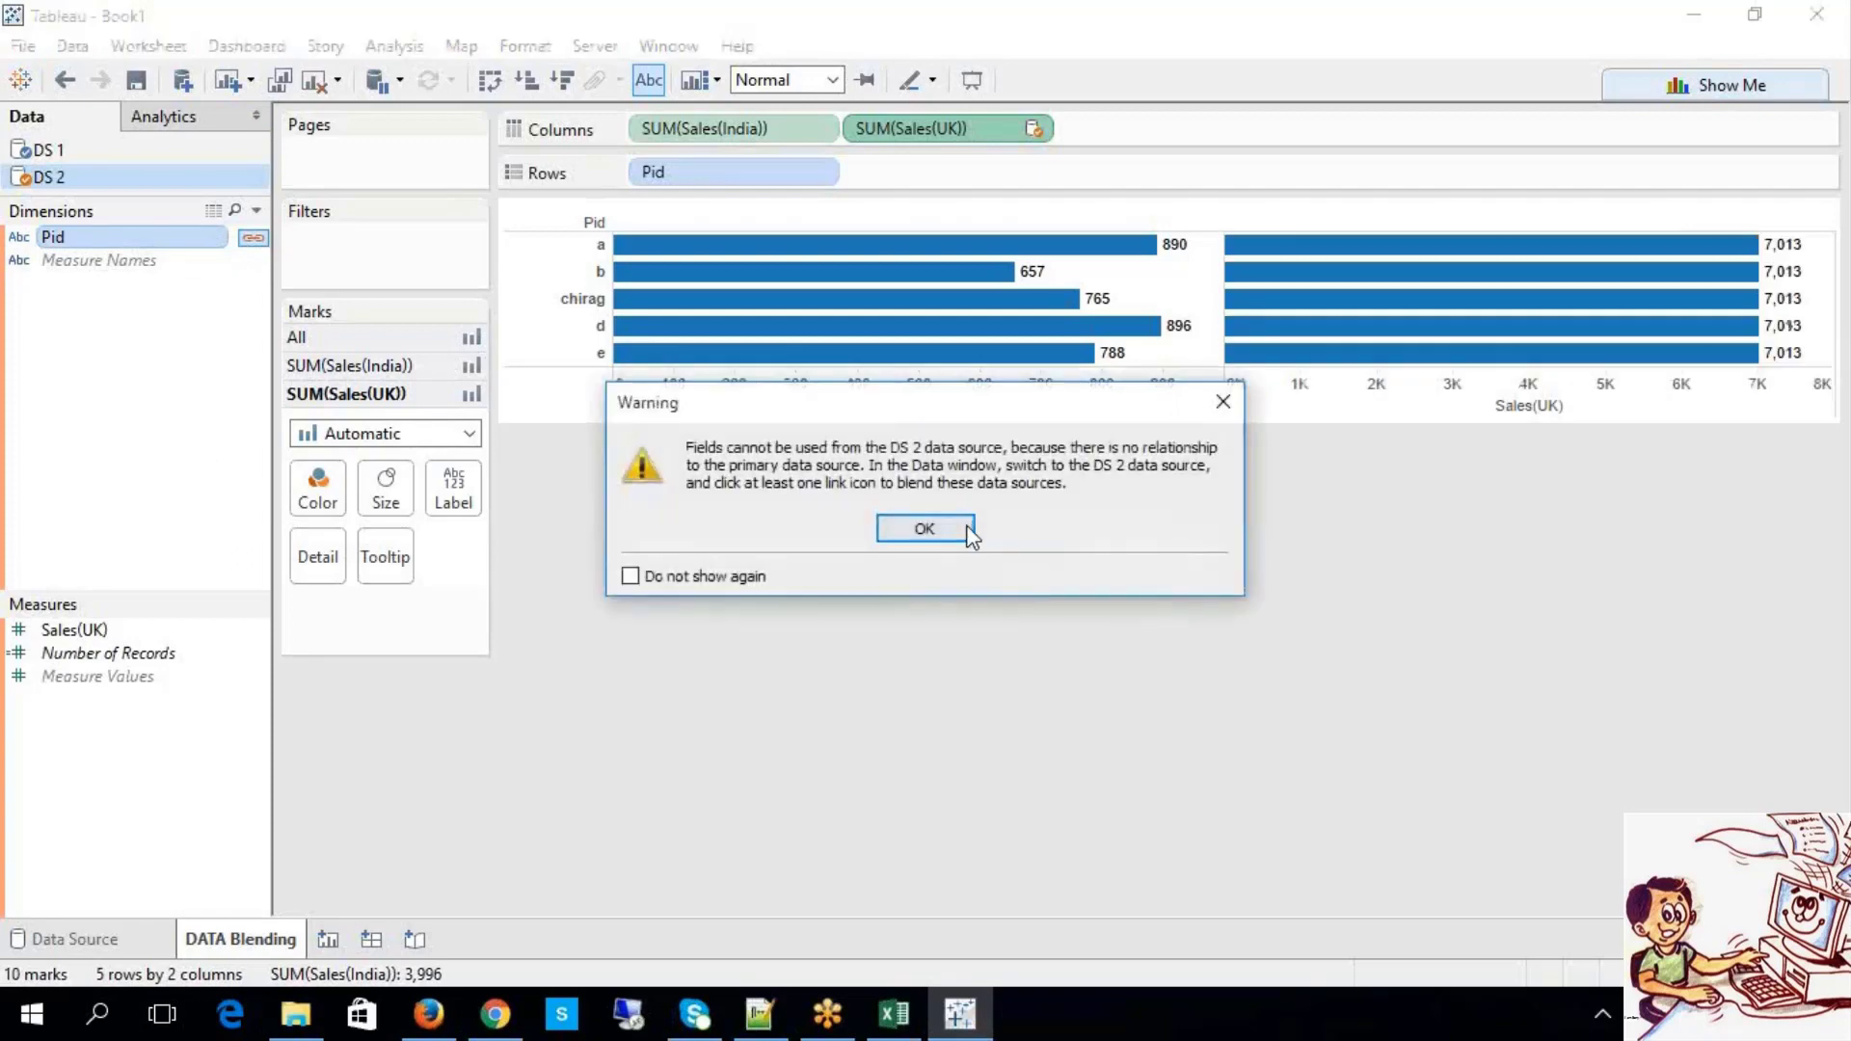
left_click(950, 530)
left_click(252, 238)
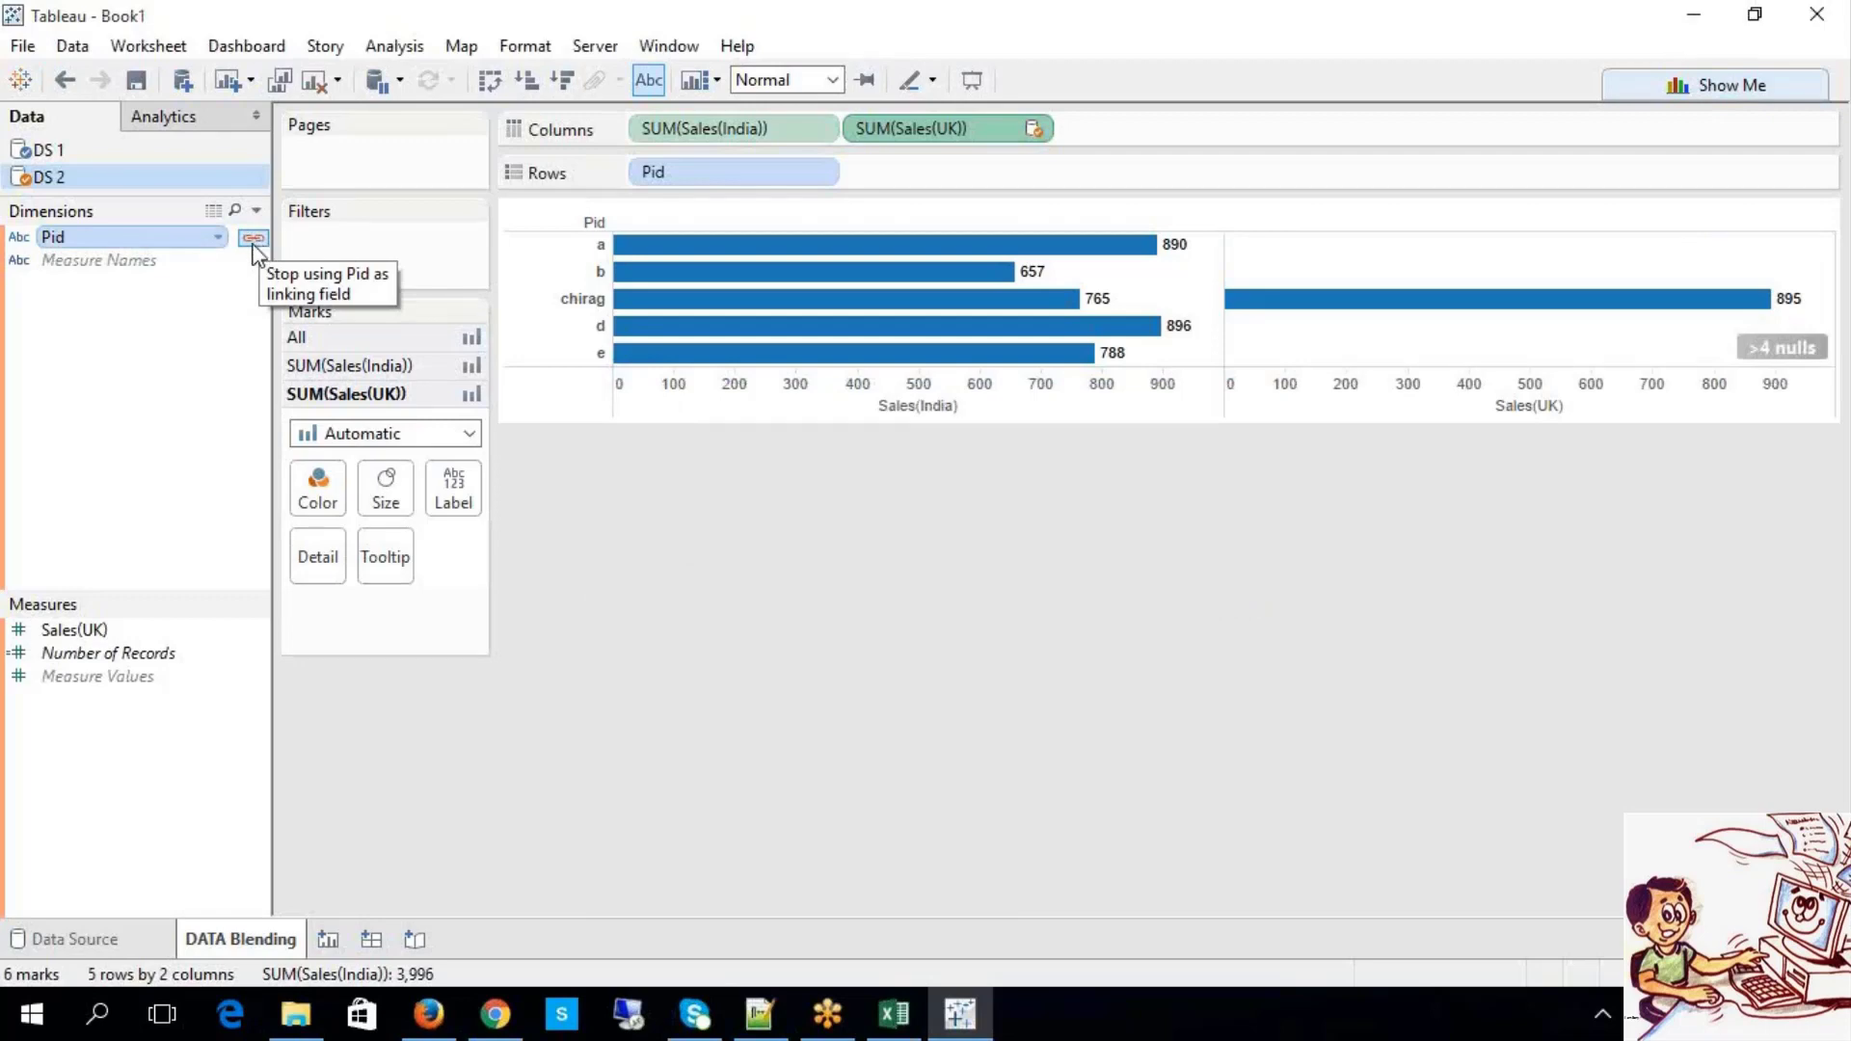
Step: Look through the options of the DS 2 Pid field, and unlink and relink Pid once more
right_click(93, 242)
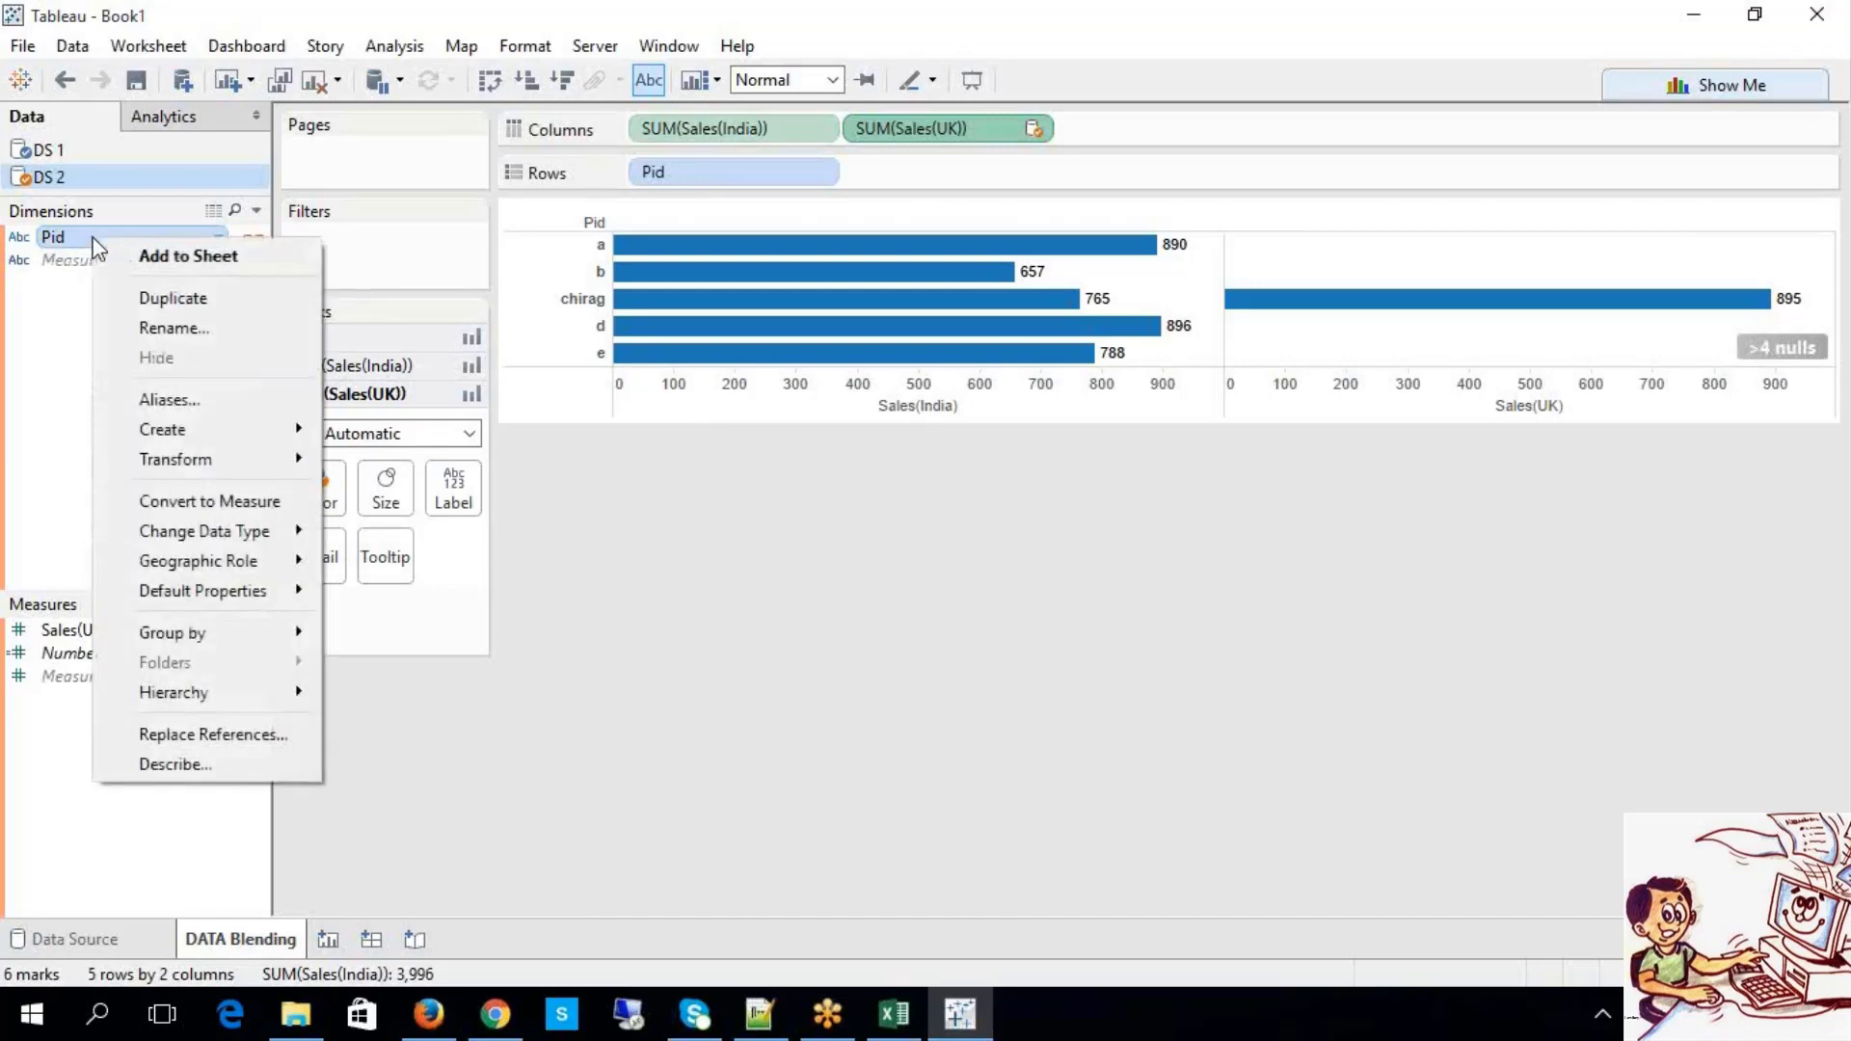
left_click(808, 892)
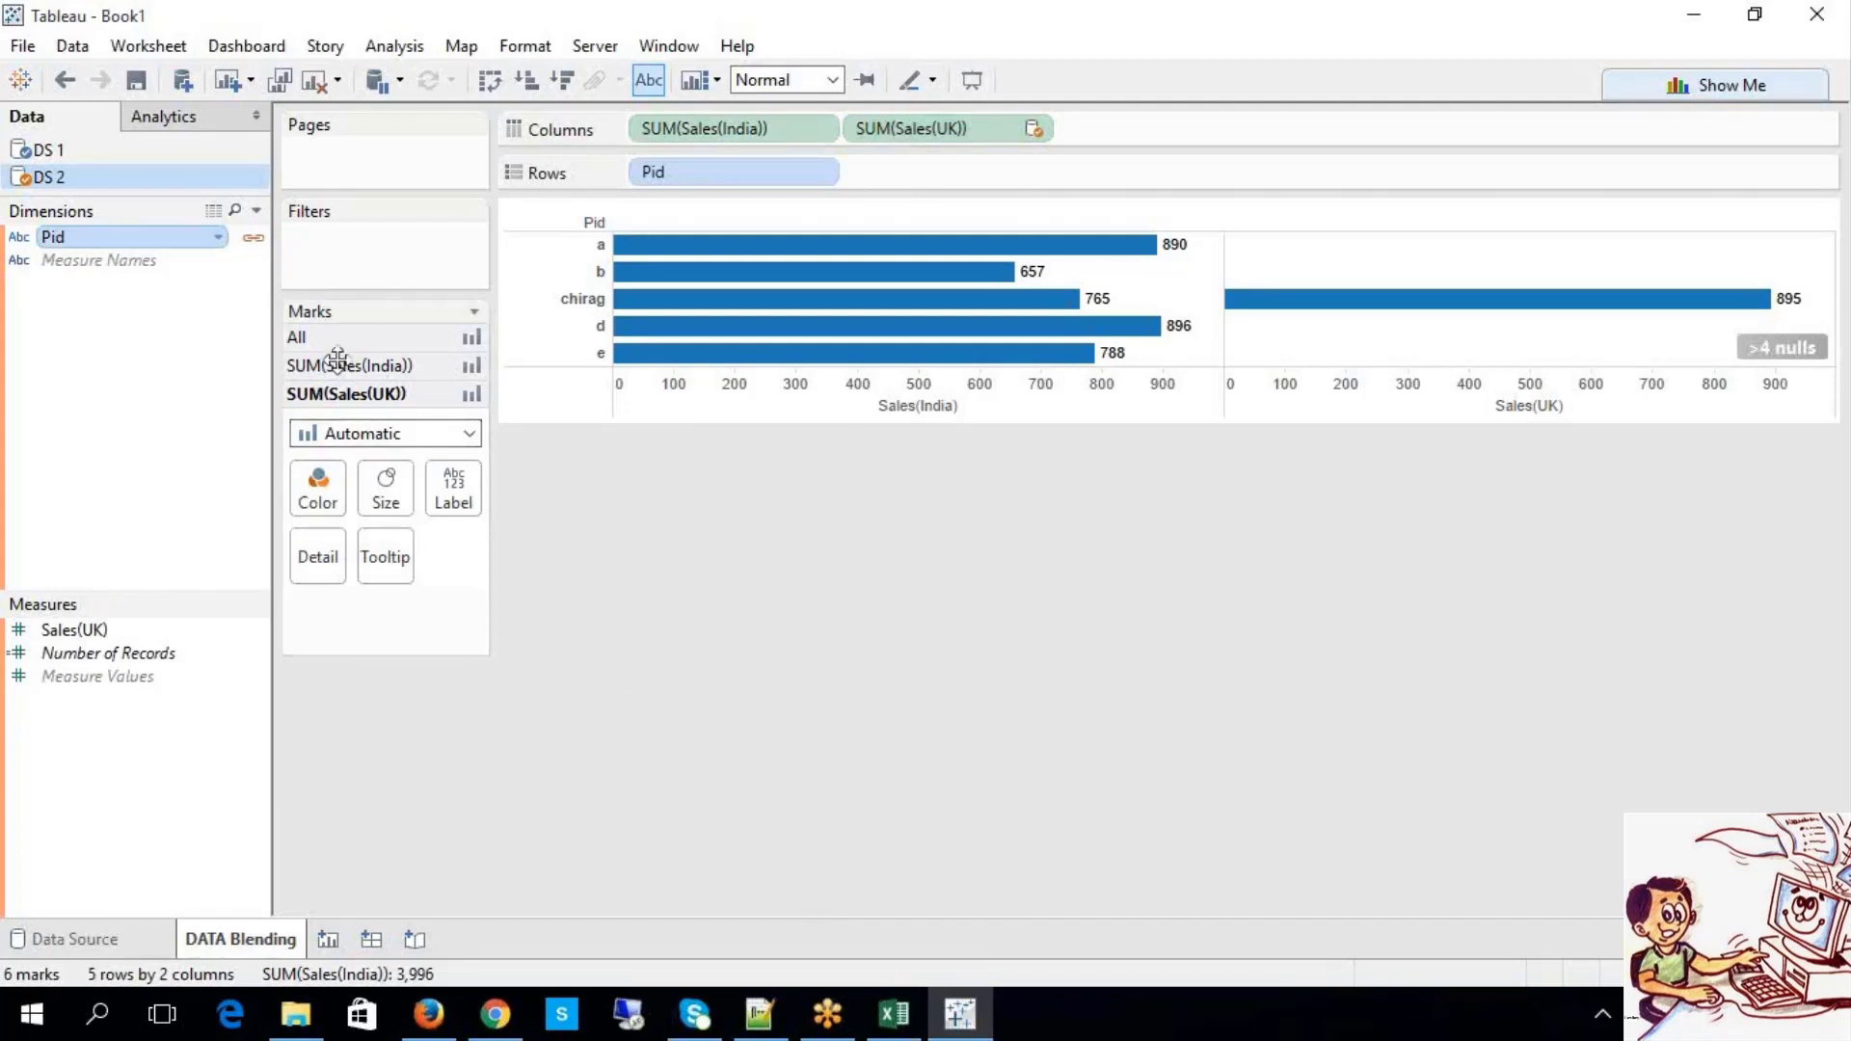
left_click(263, 239)
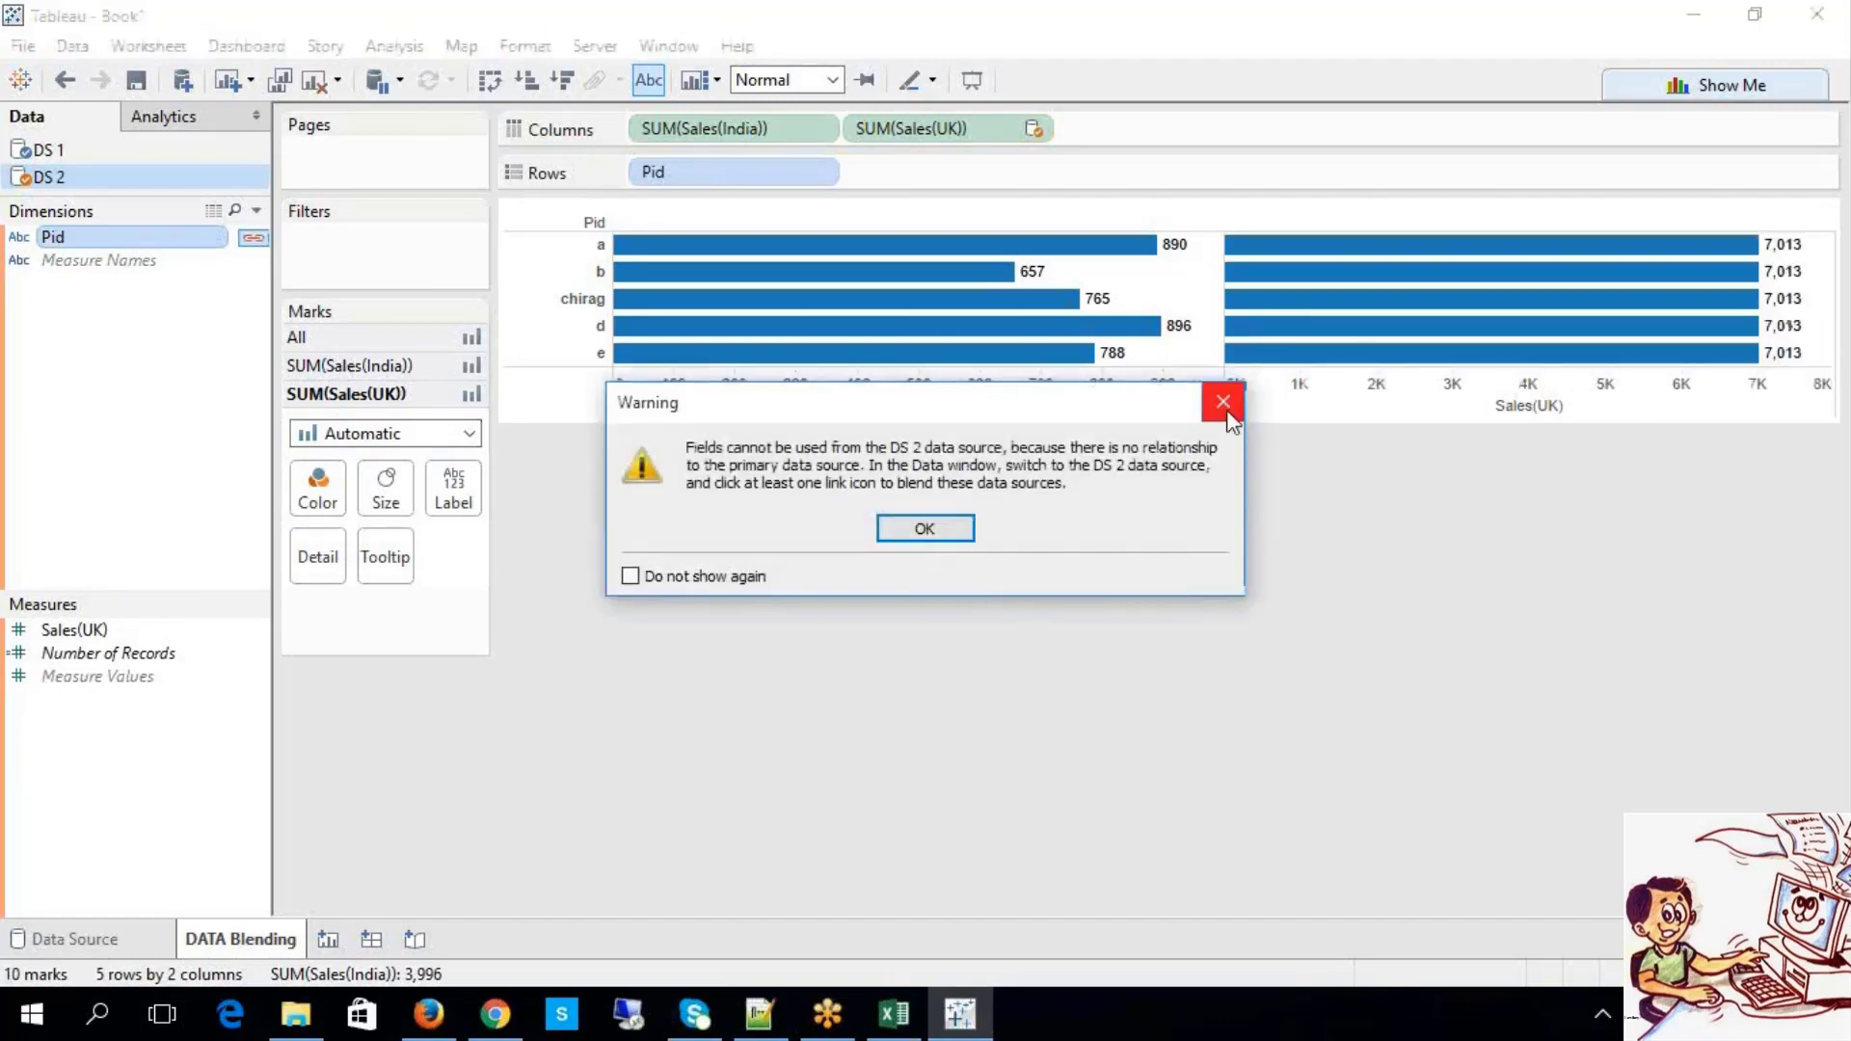
left_click(1221, 401)
left_click(253, 238)
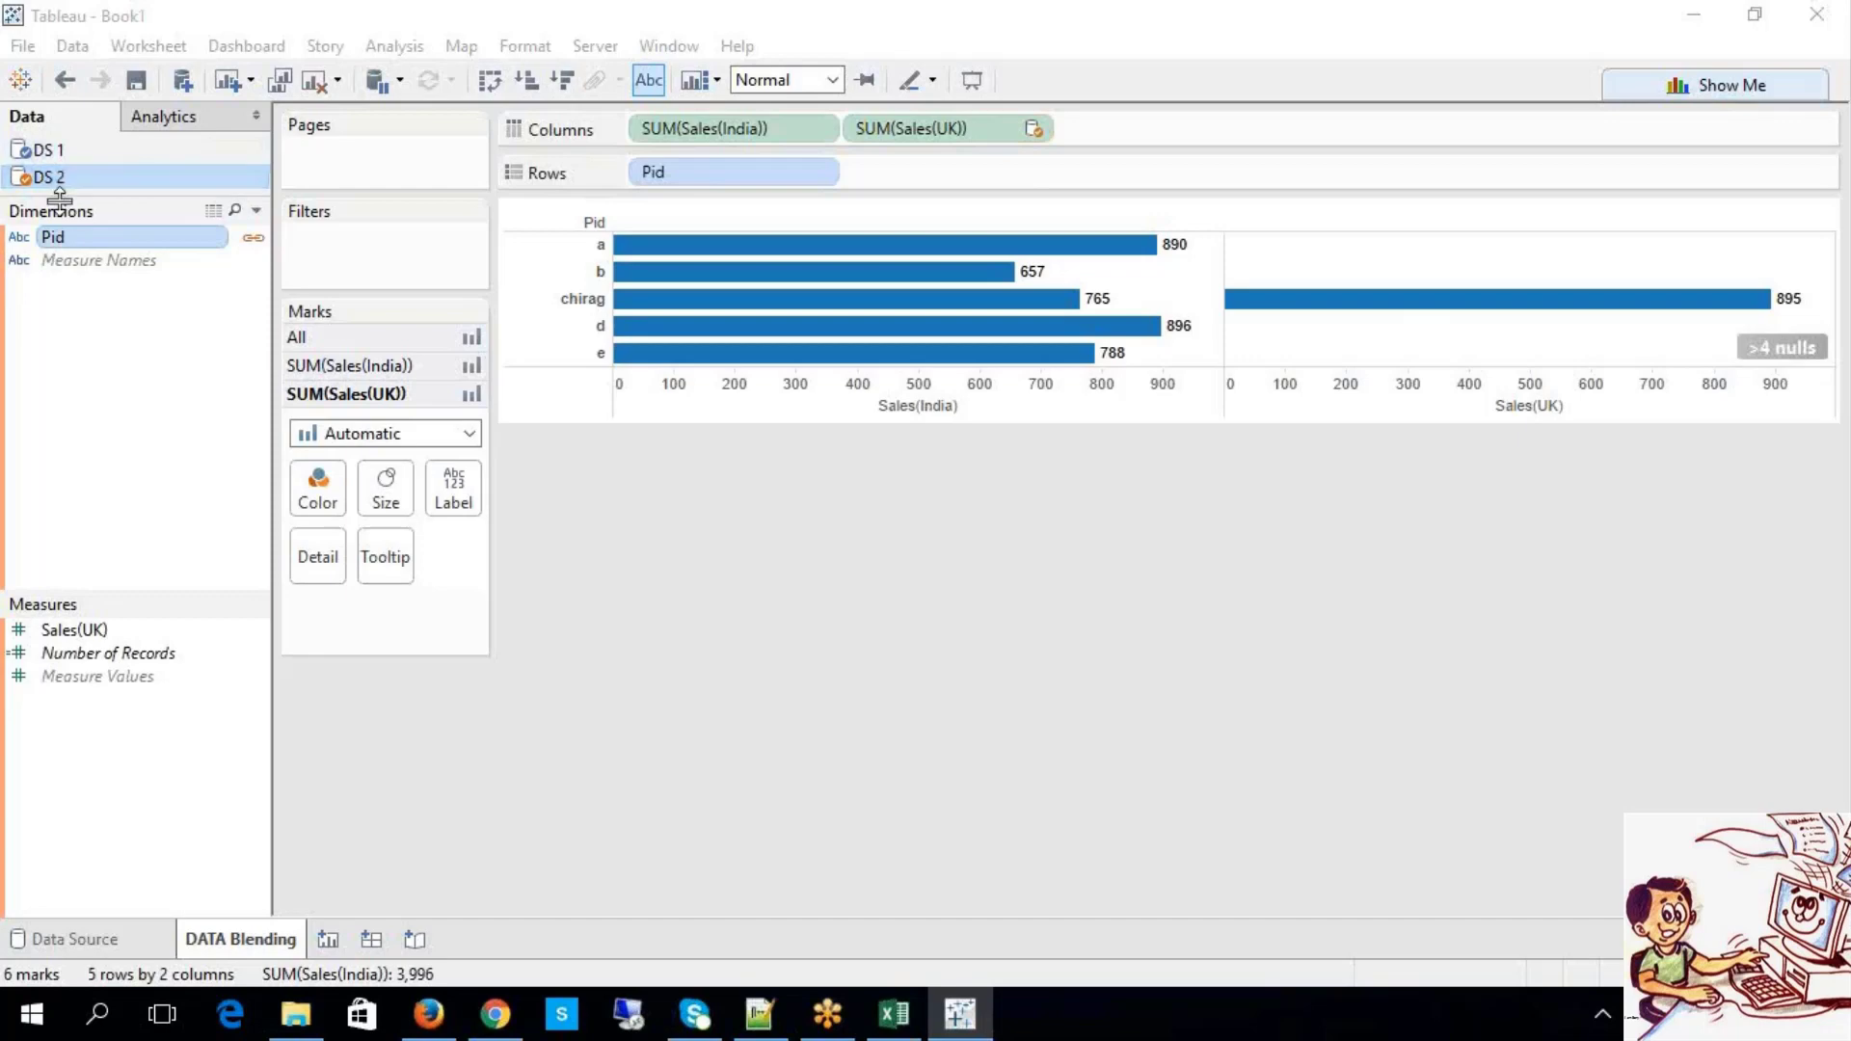
Step: Review the primary source DS 1, the Sales(UK) bars and the secondary source DS 2 with its Pid link
left_click(67, 150)
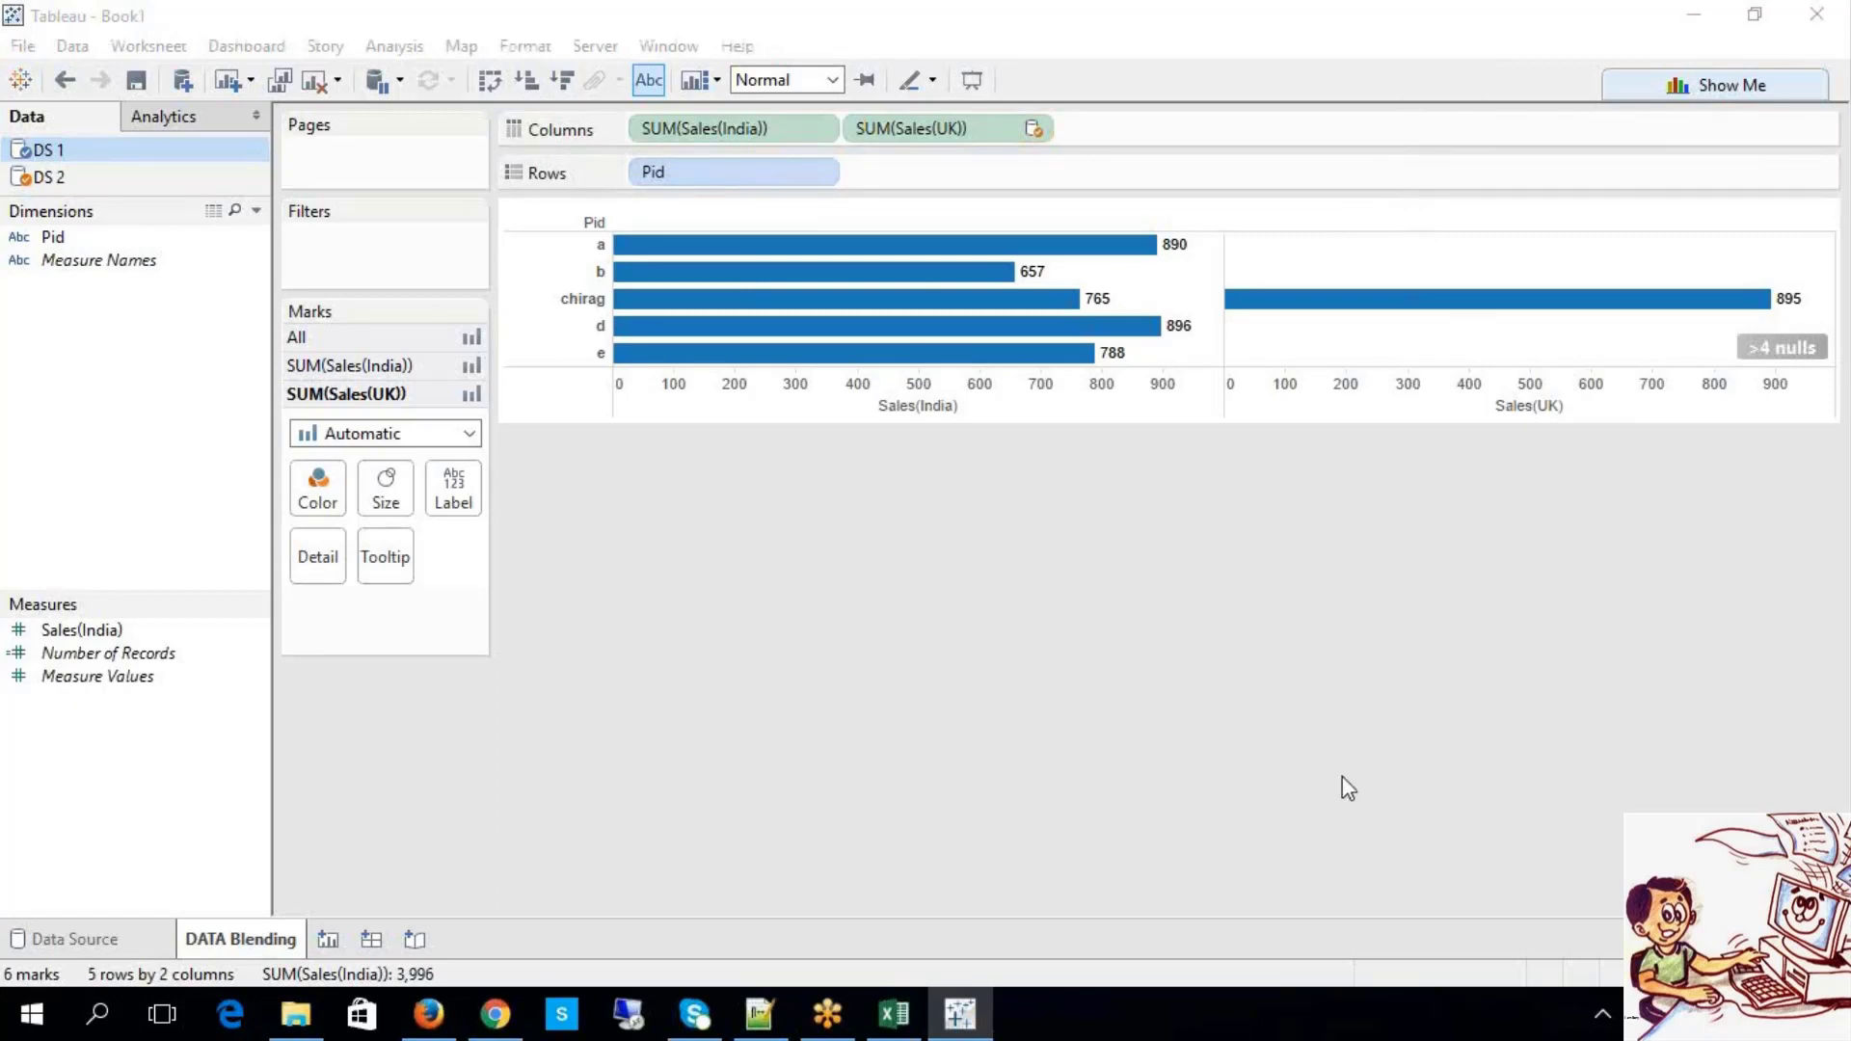
mouse_move(1491, 313)
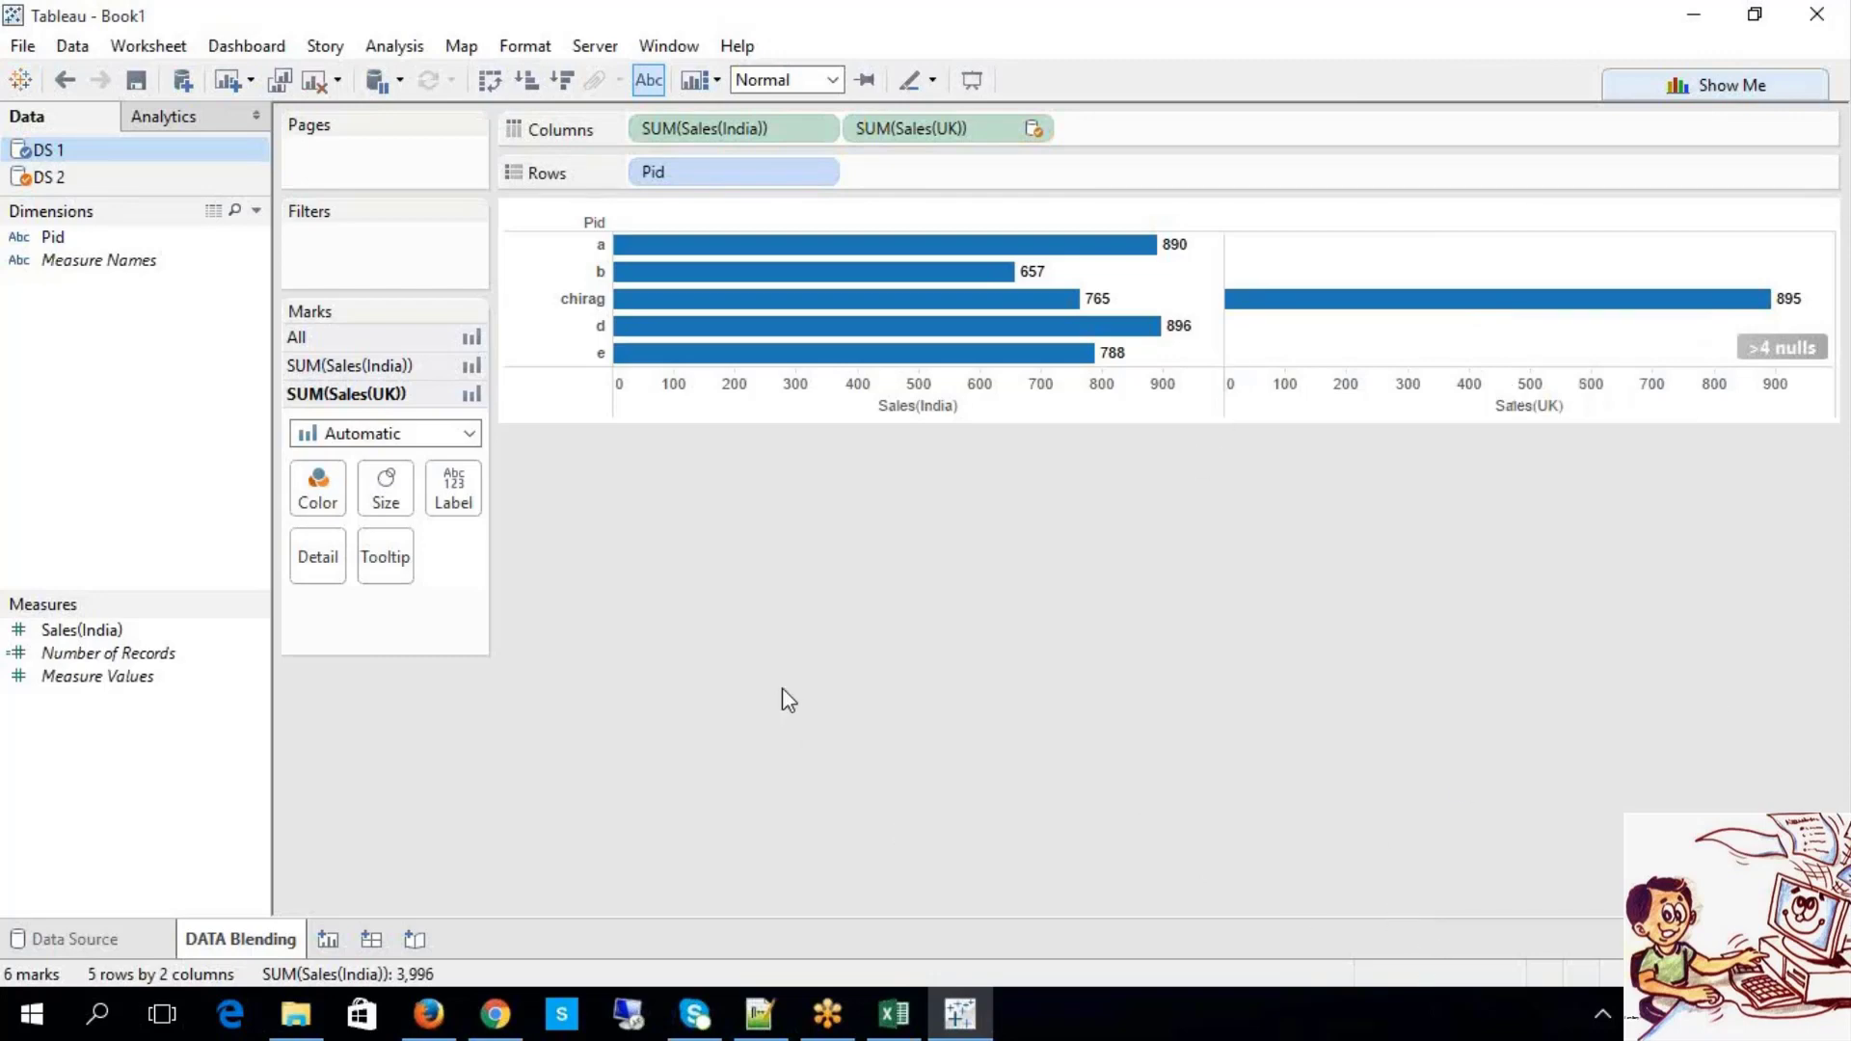
left_click(123, 176)
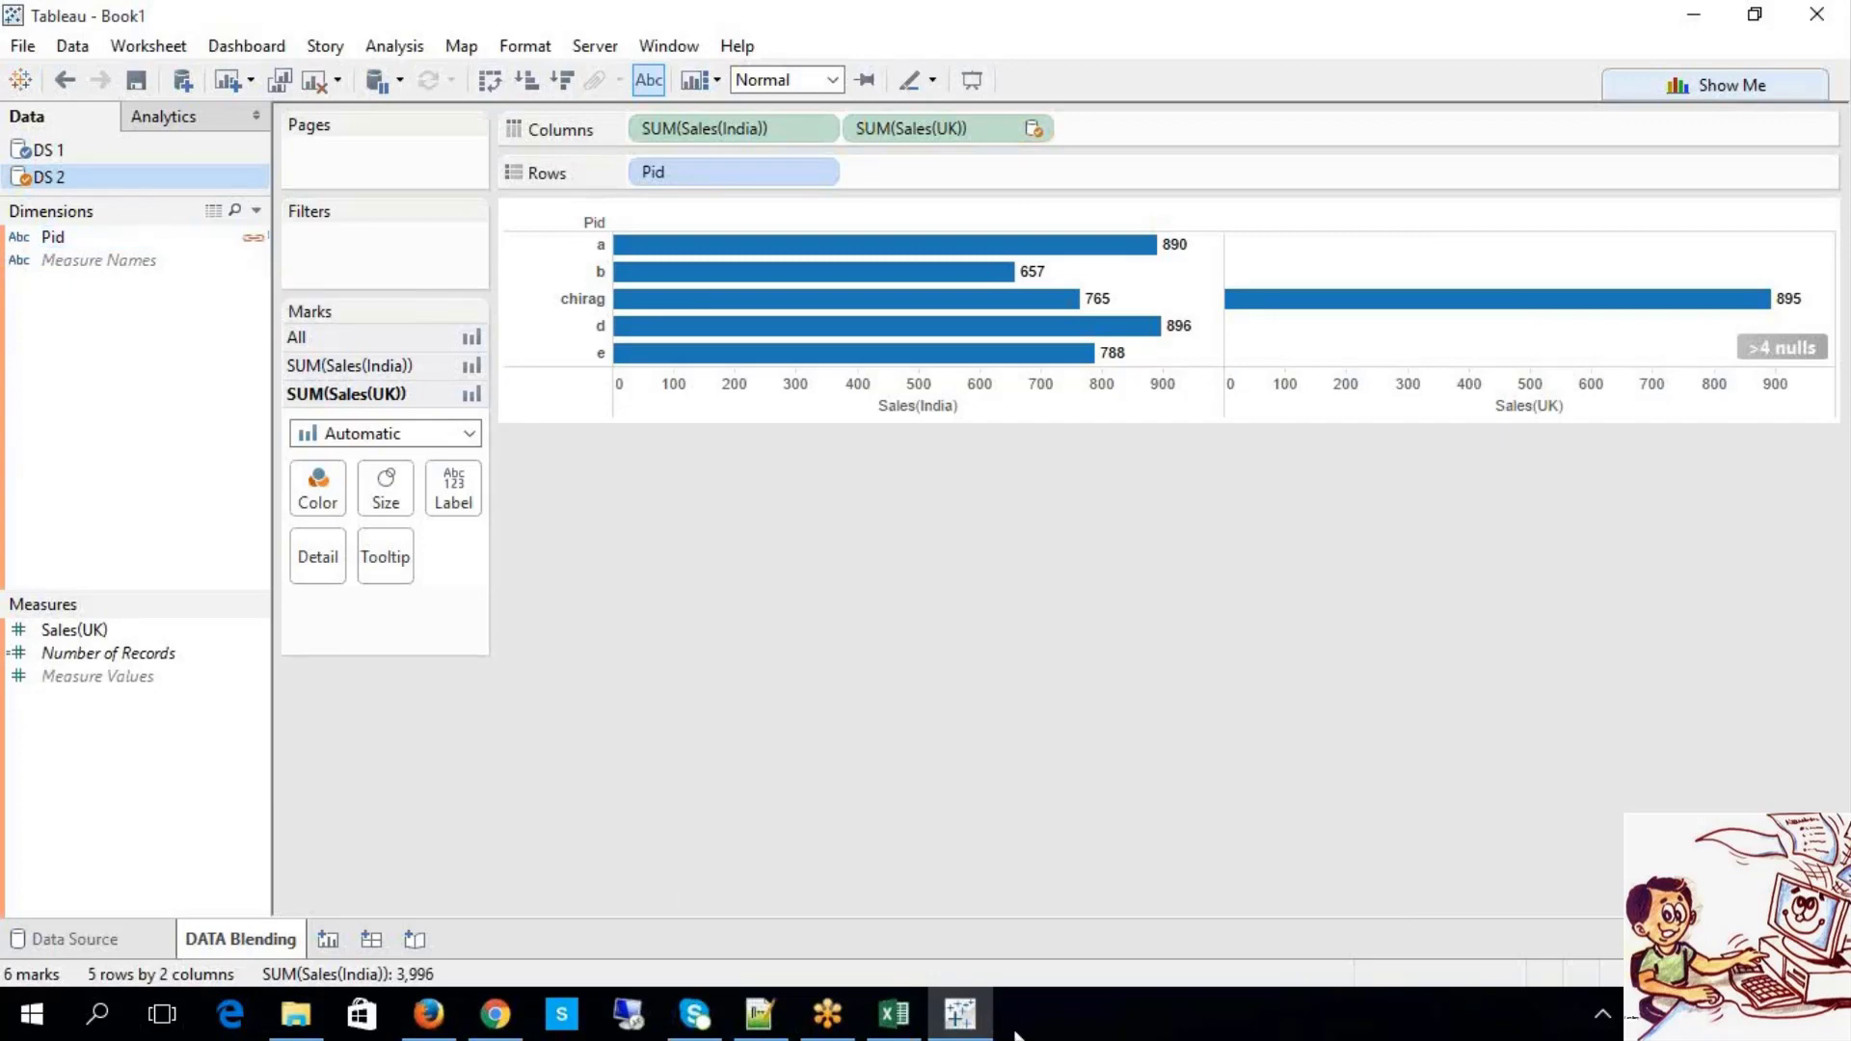
Step: Switch to the Excel notes and review the Automatic Data Blending order of Geo, Date and textual dimensions, leaving the cell unedited
left_click(895, 1027)
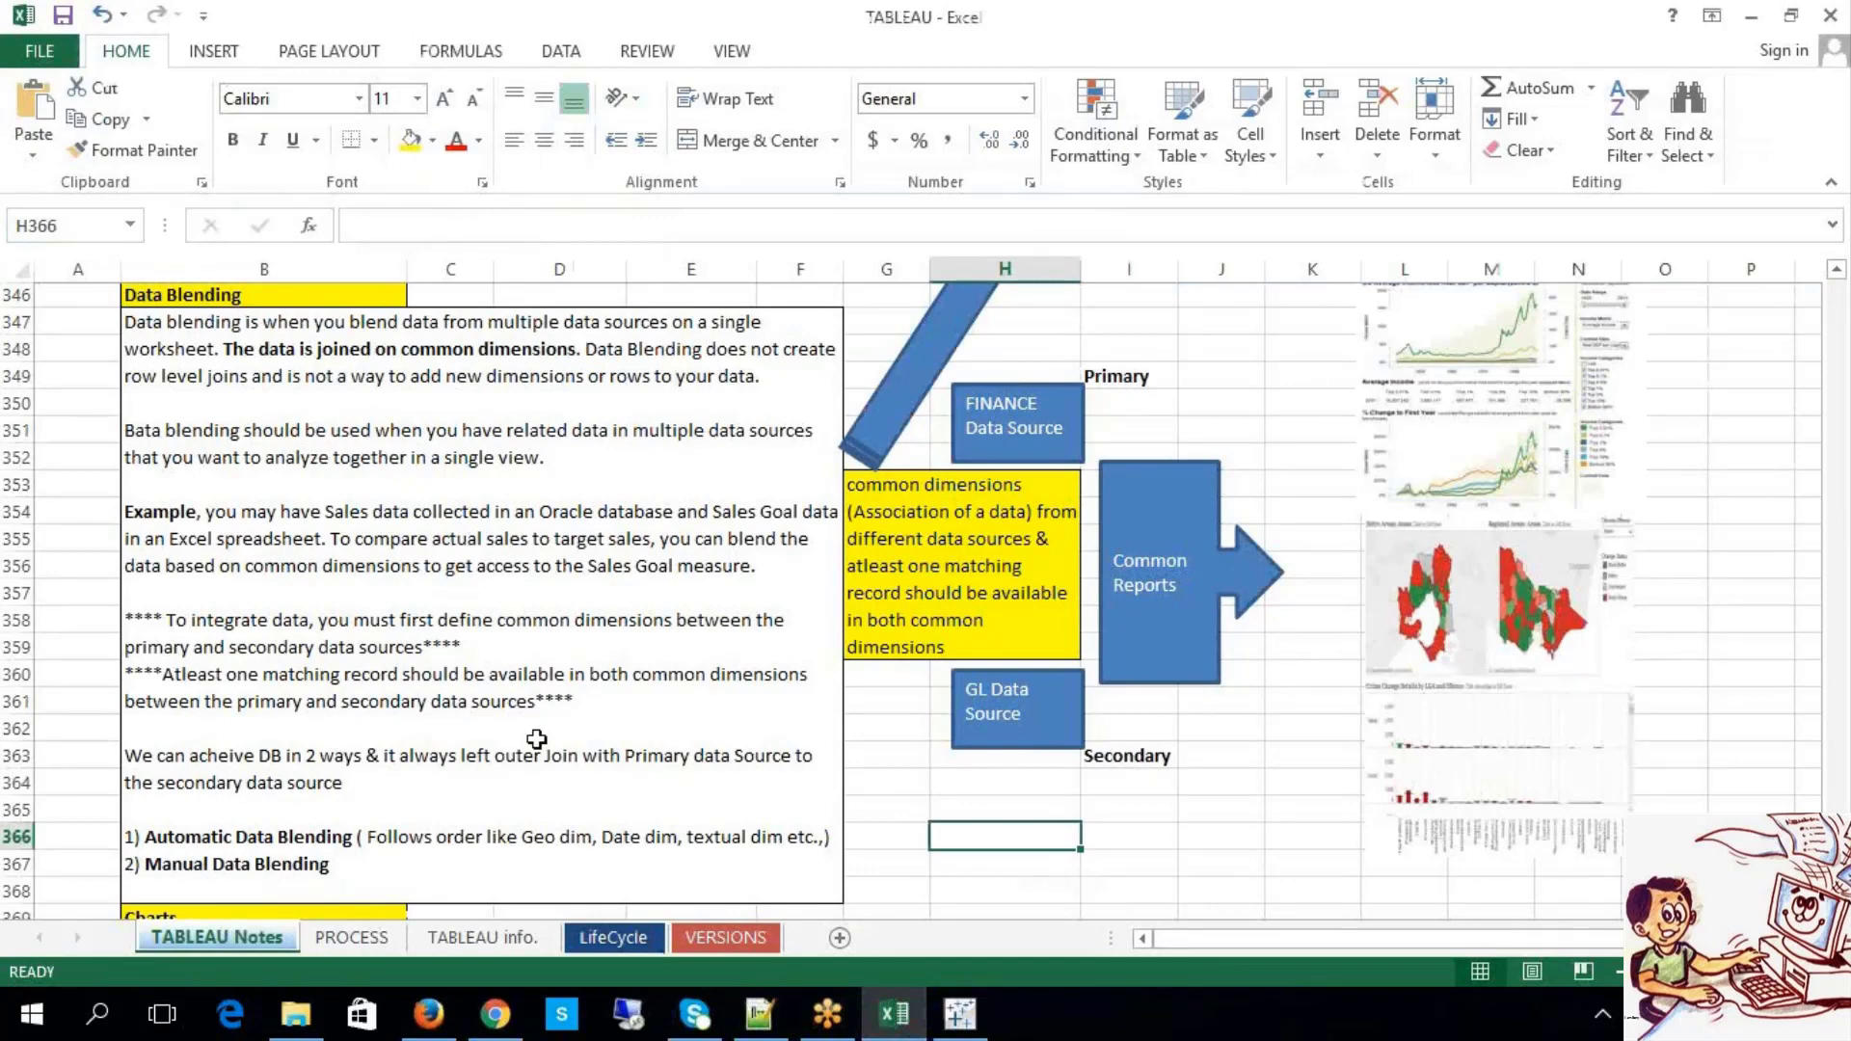
left_click(590, 837)
double_click(590, 837)
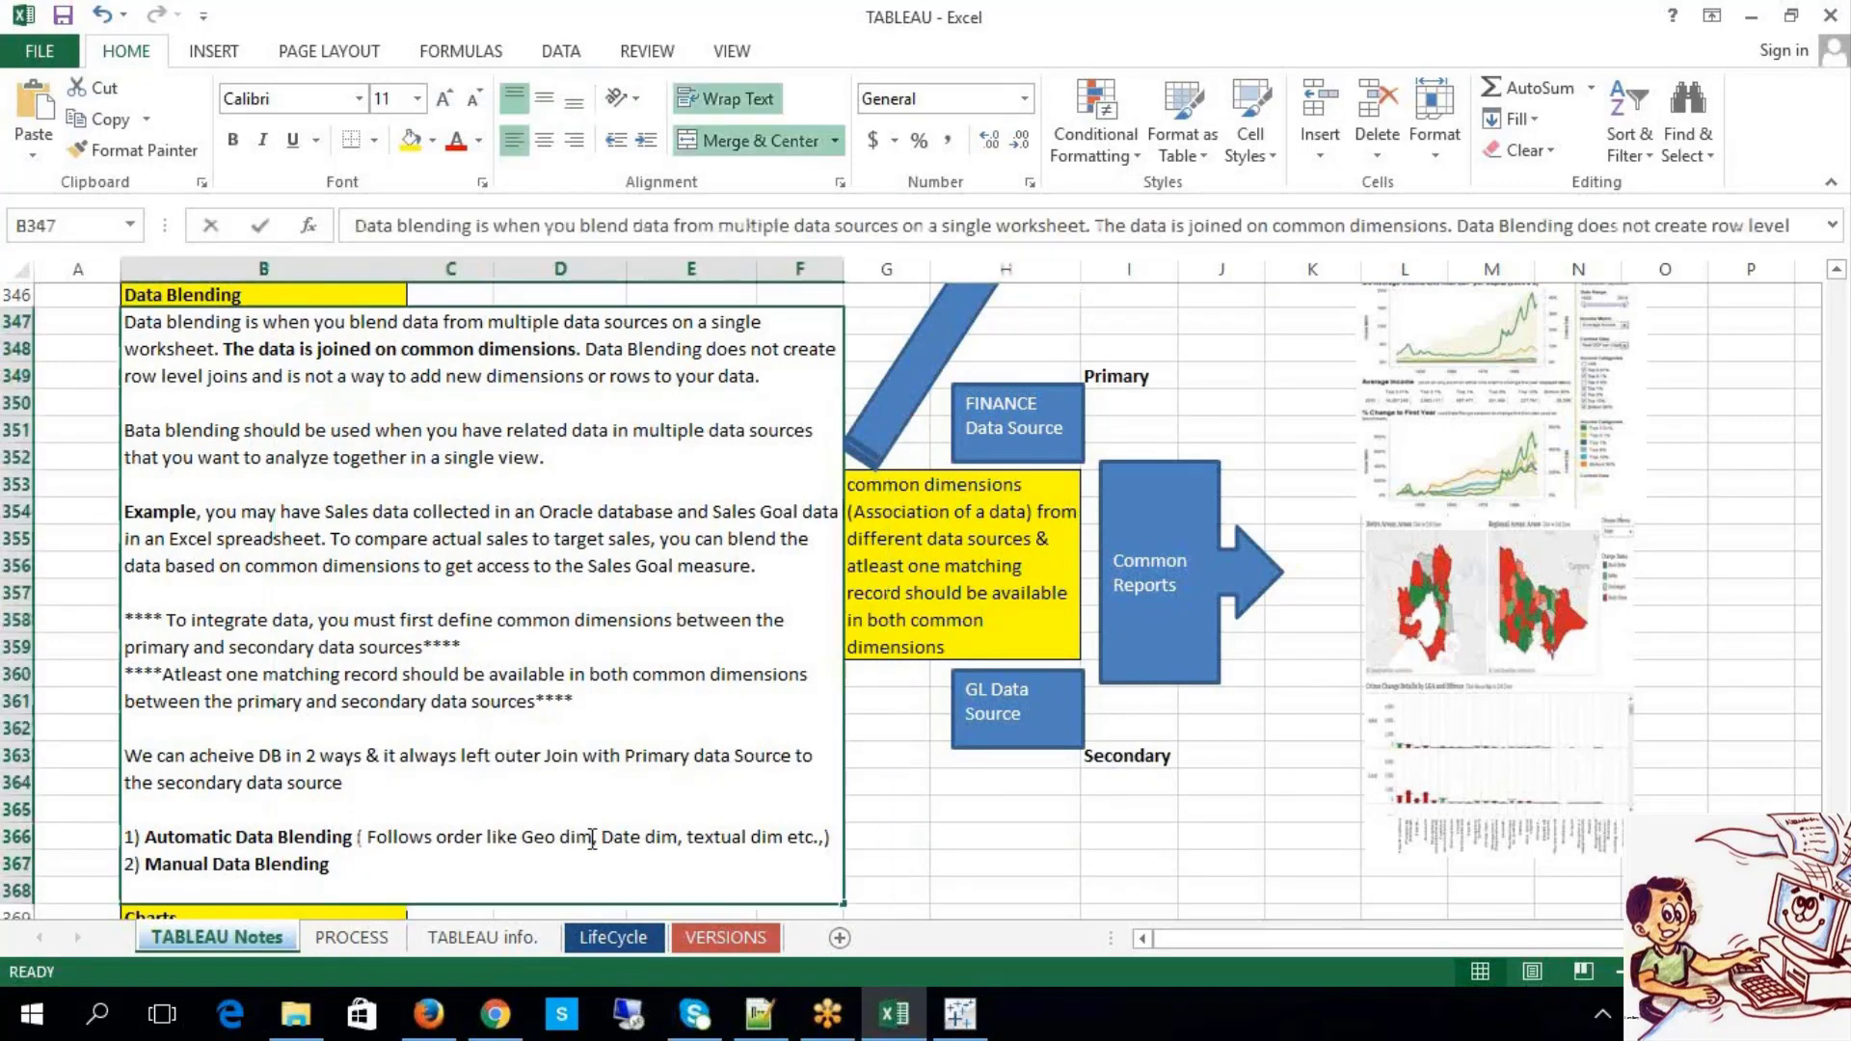
left_click_drag(592, 837, 521, 837)
left_click_drag(681, 837, 789, 835)
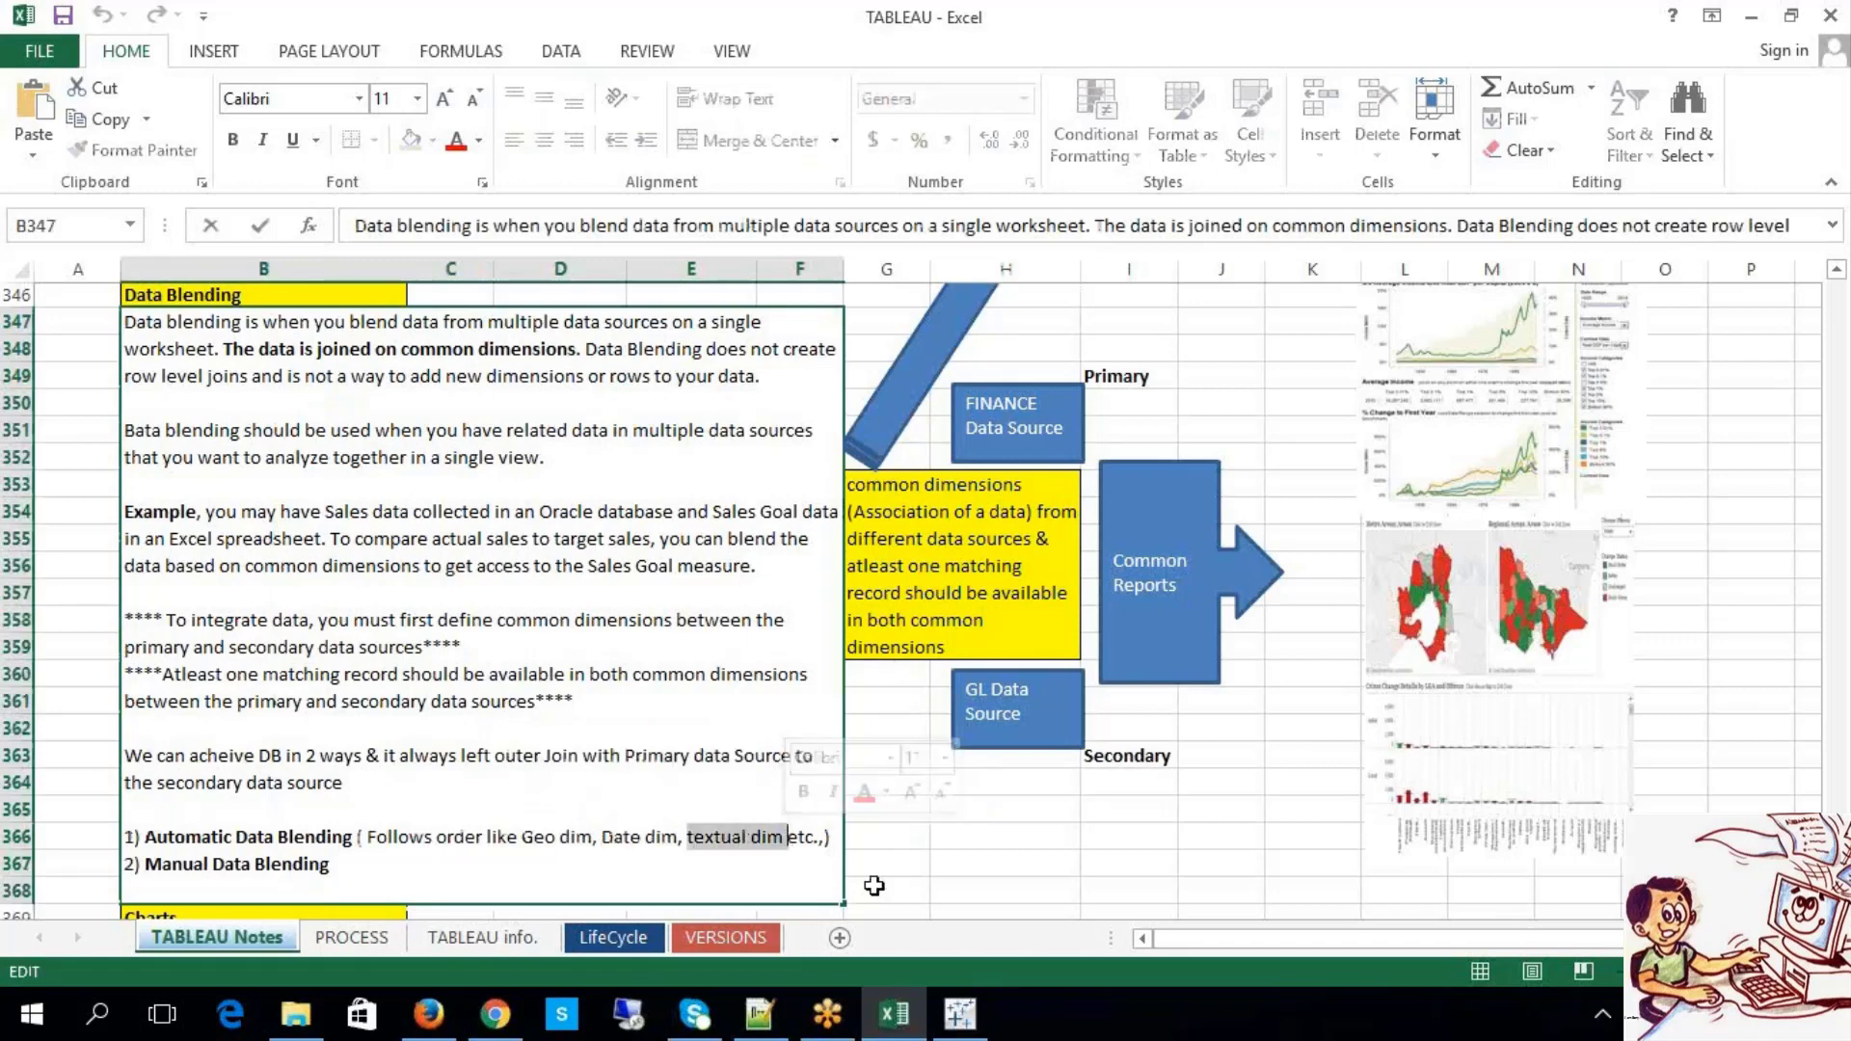
left_click(961, 877)
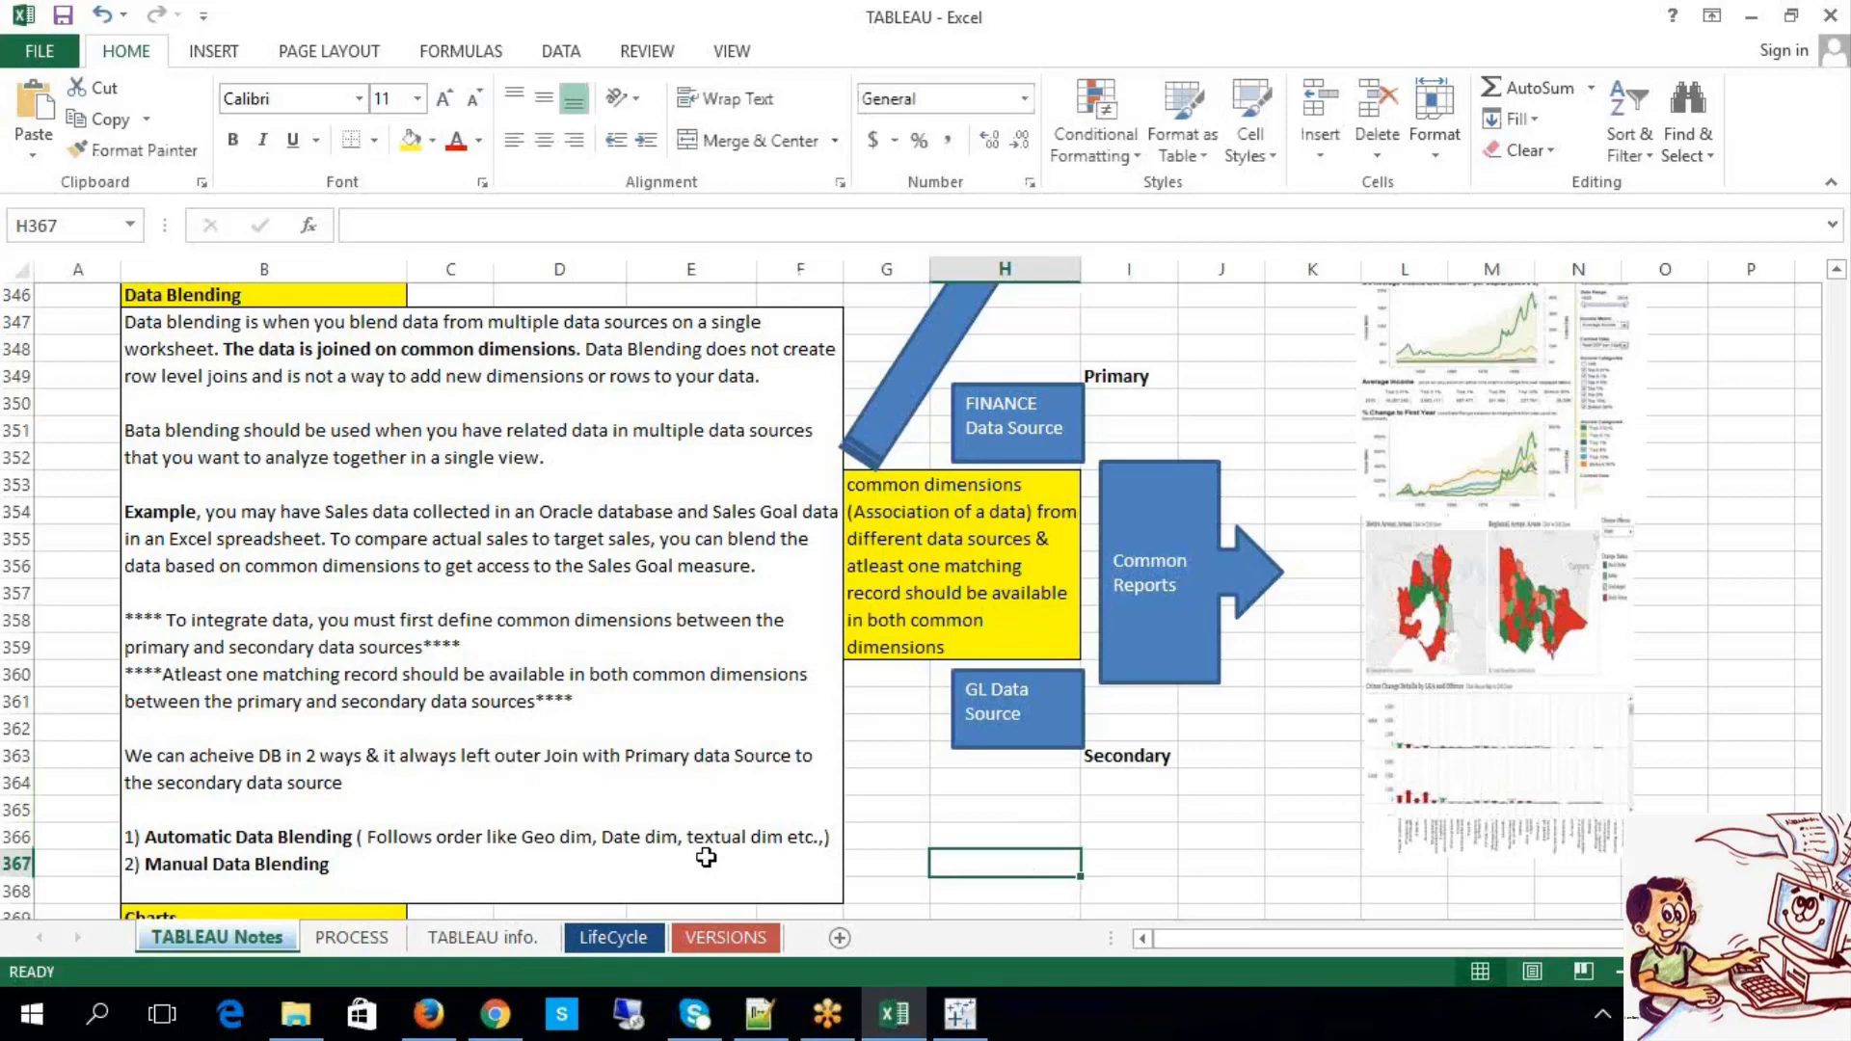
left_click(911, 1014)
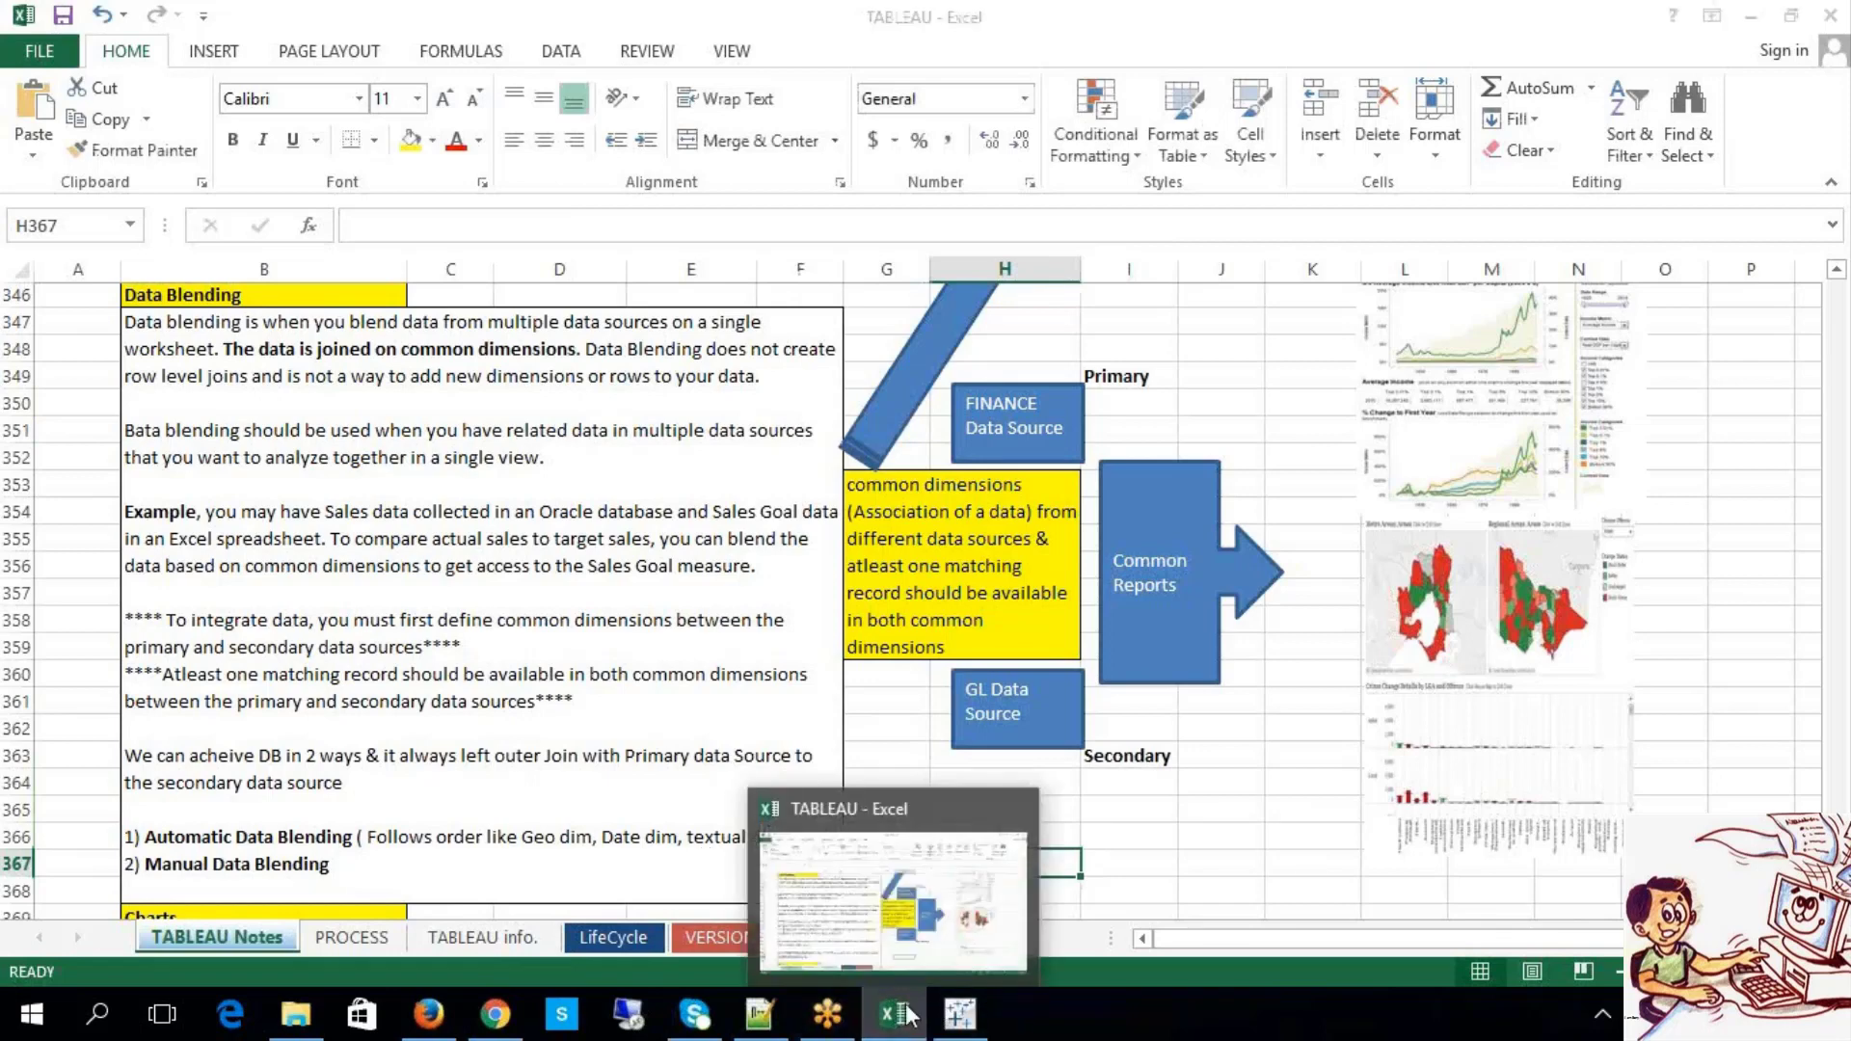
Step: Open the DS 2 text file in the TABLEAU folder, rename its Pid column header to PRODUCTS, and save and close it
left_click(911, 1014)
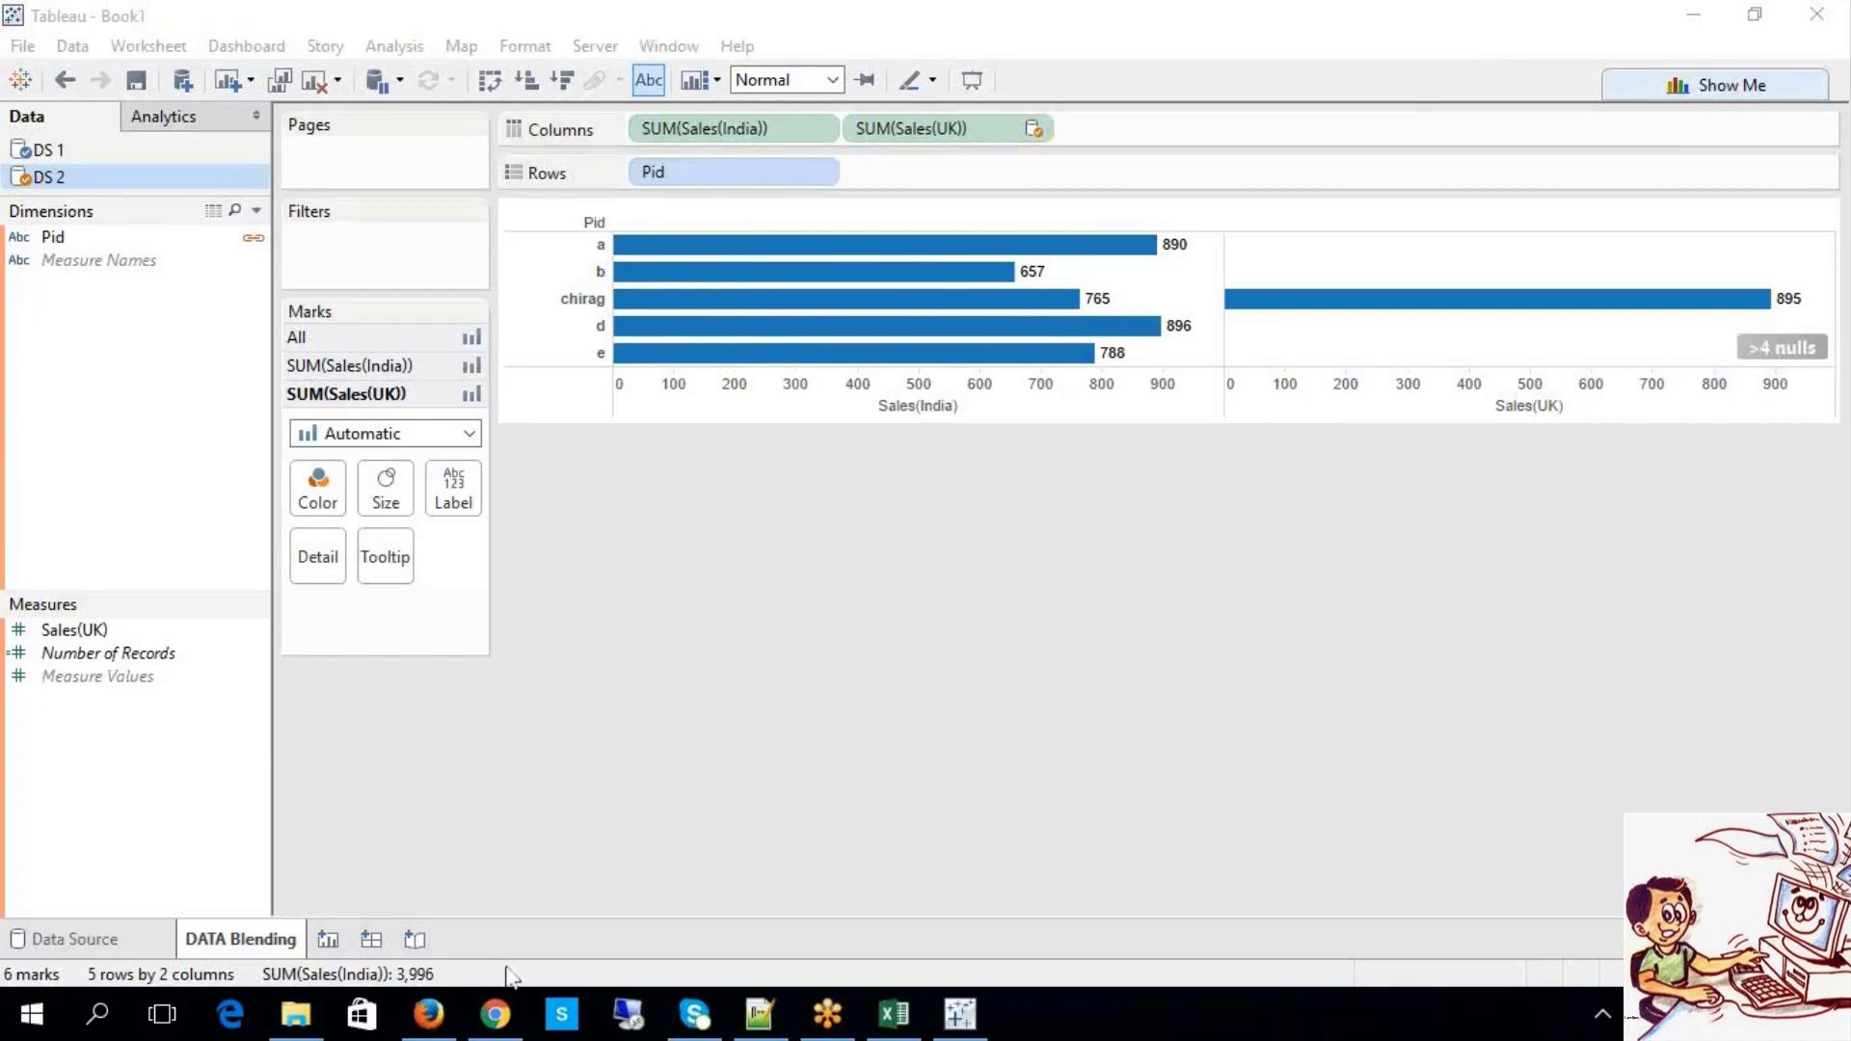
left_click(296, 1014)
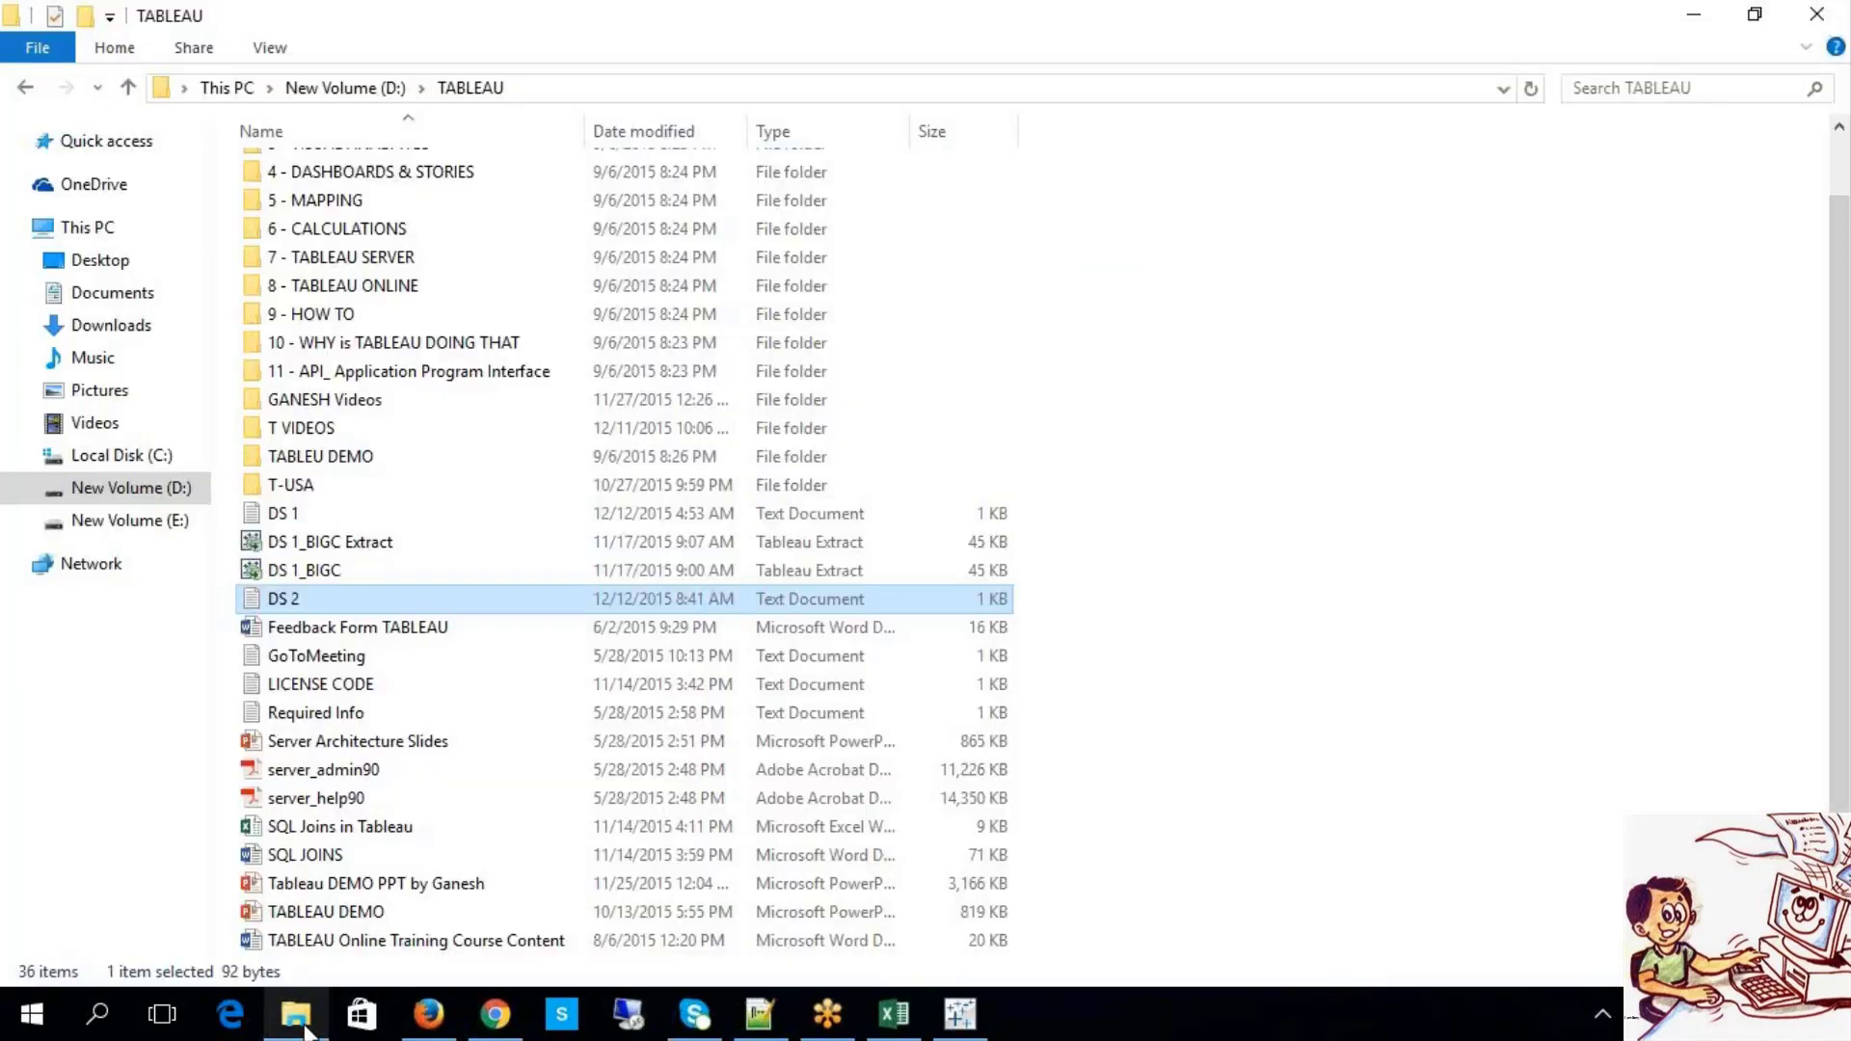
double_click(374, 600)
left_click_drag(370, 199, 329, 198)
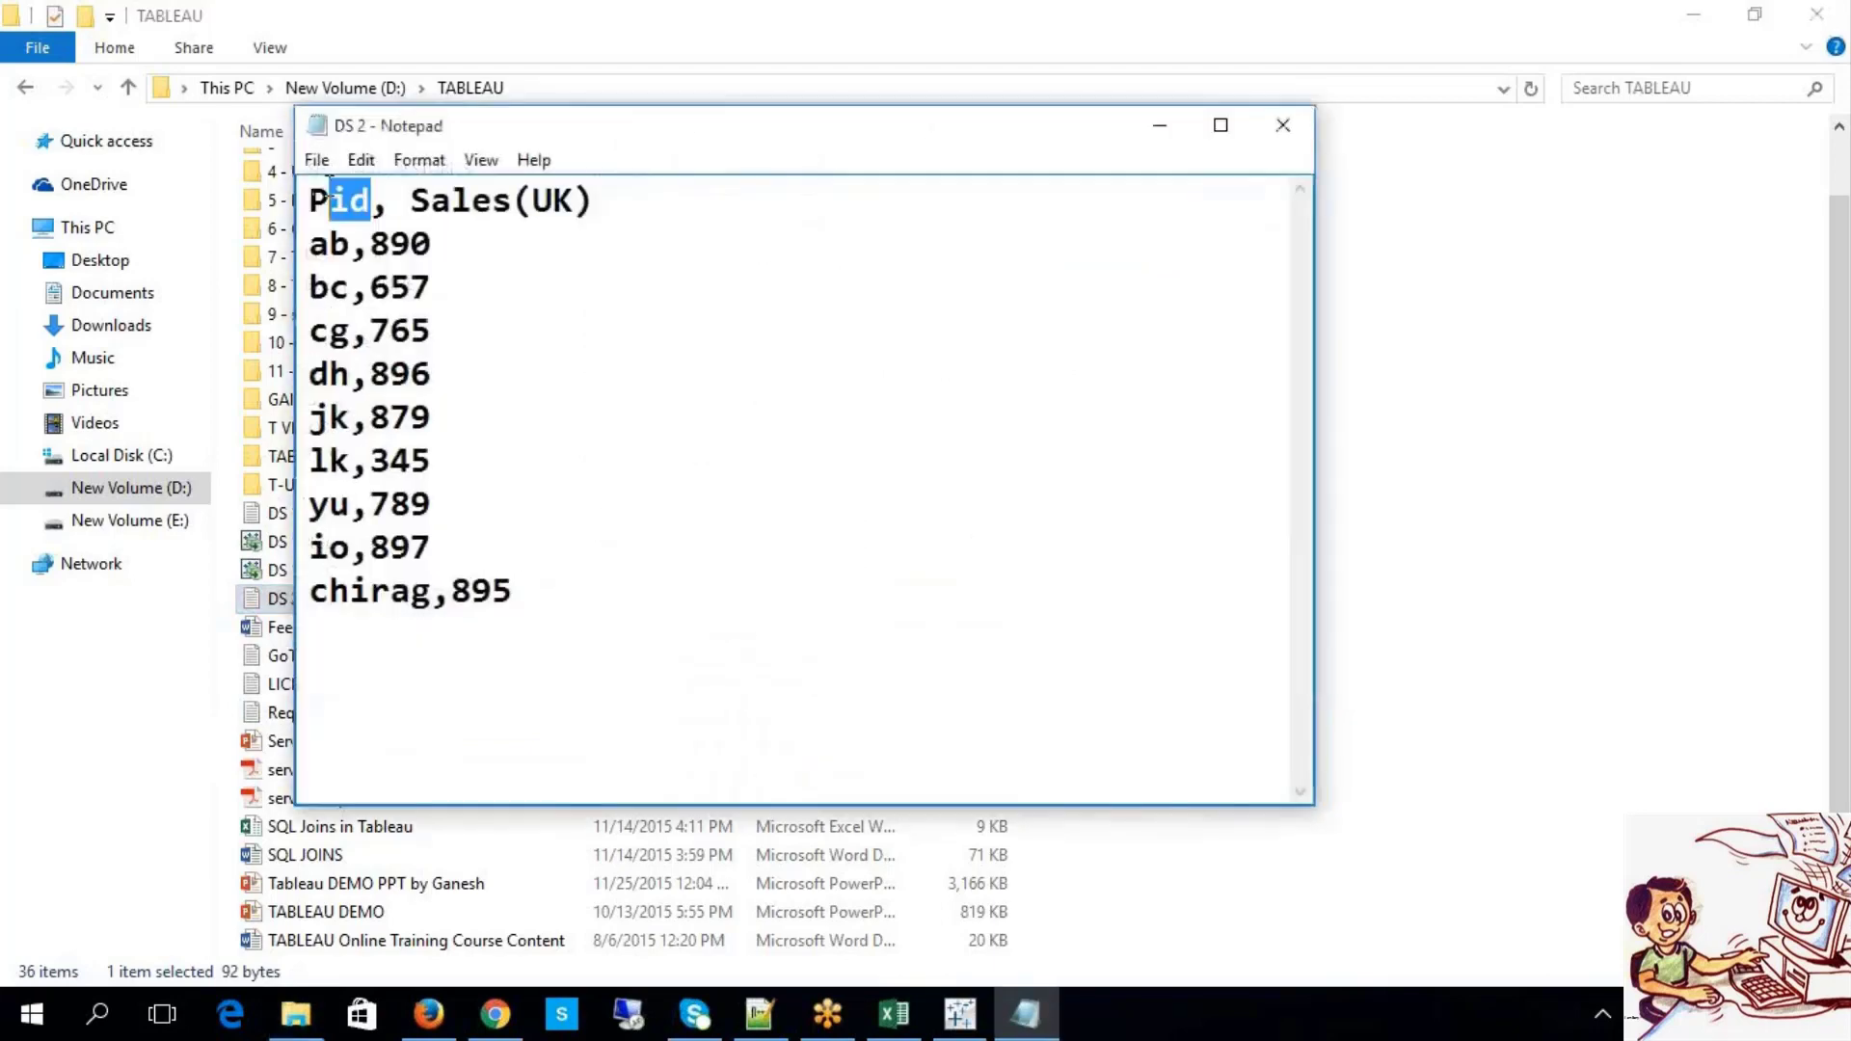
type("RODUCTS")
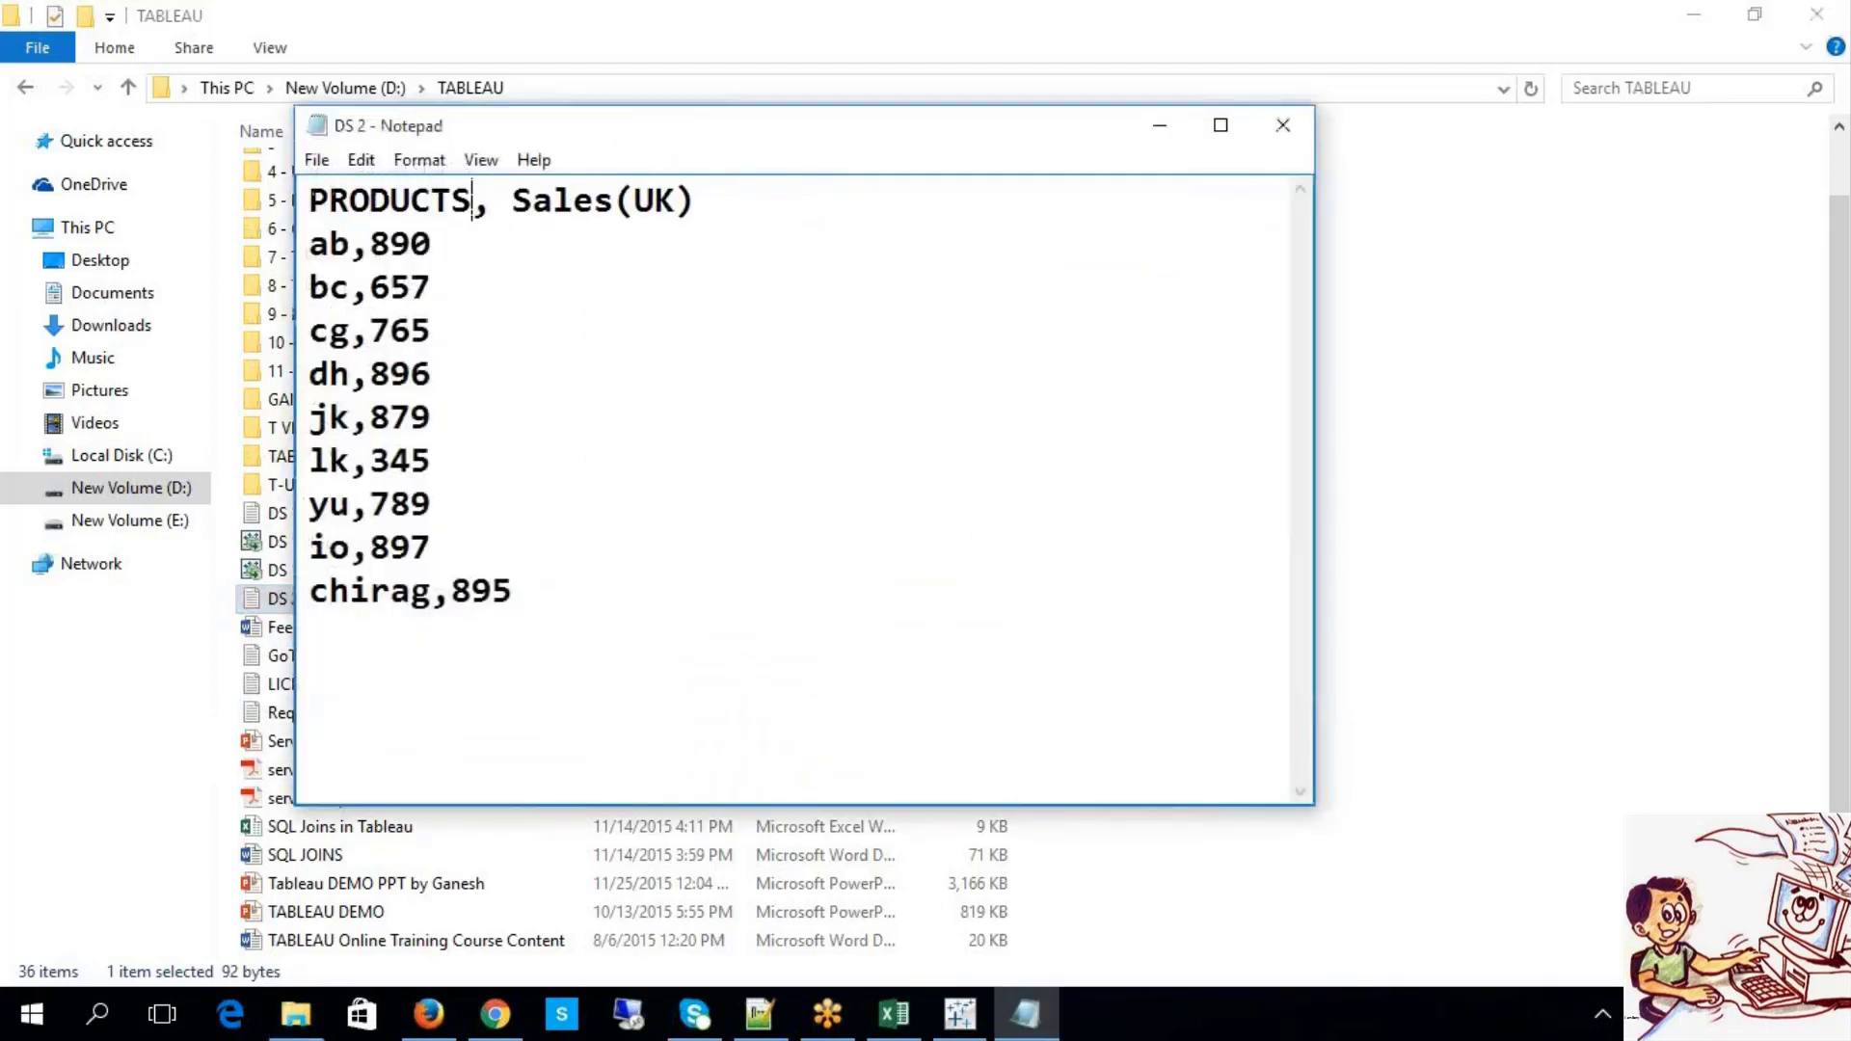
key("ctrl+s")
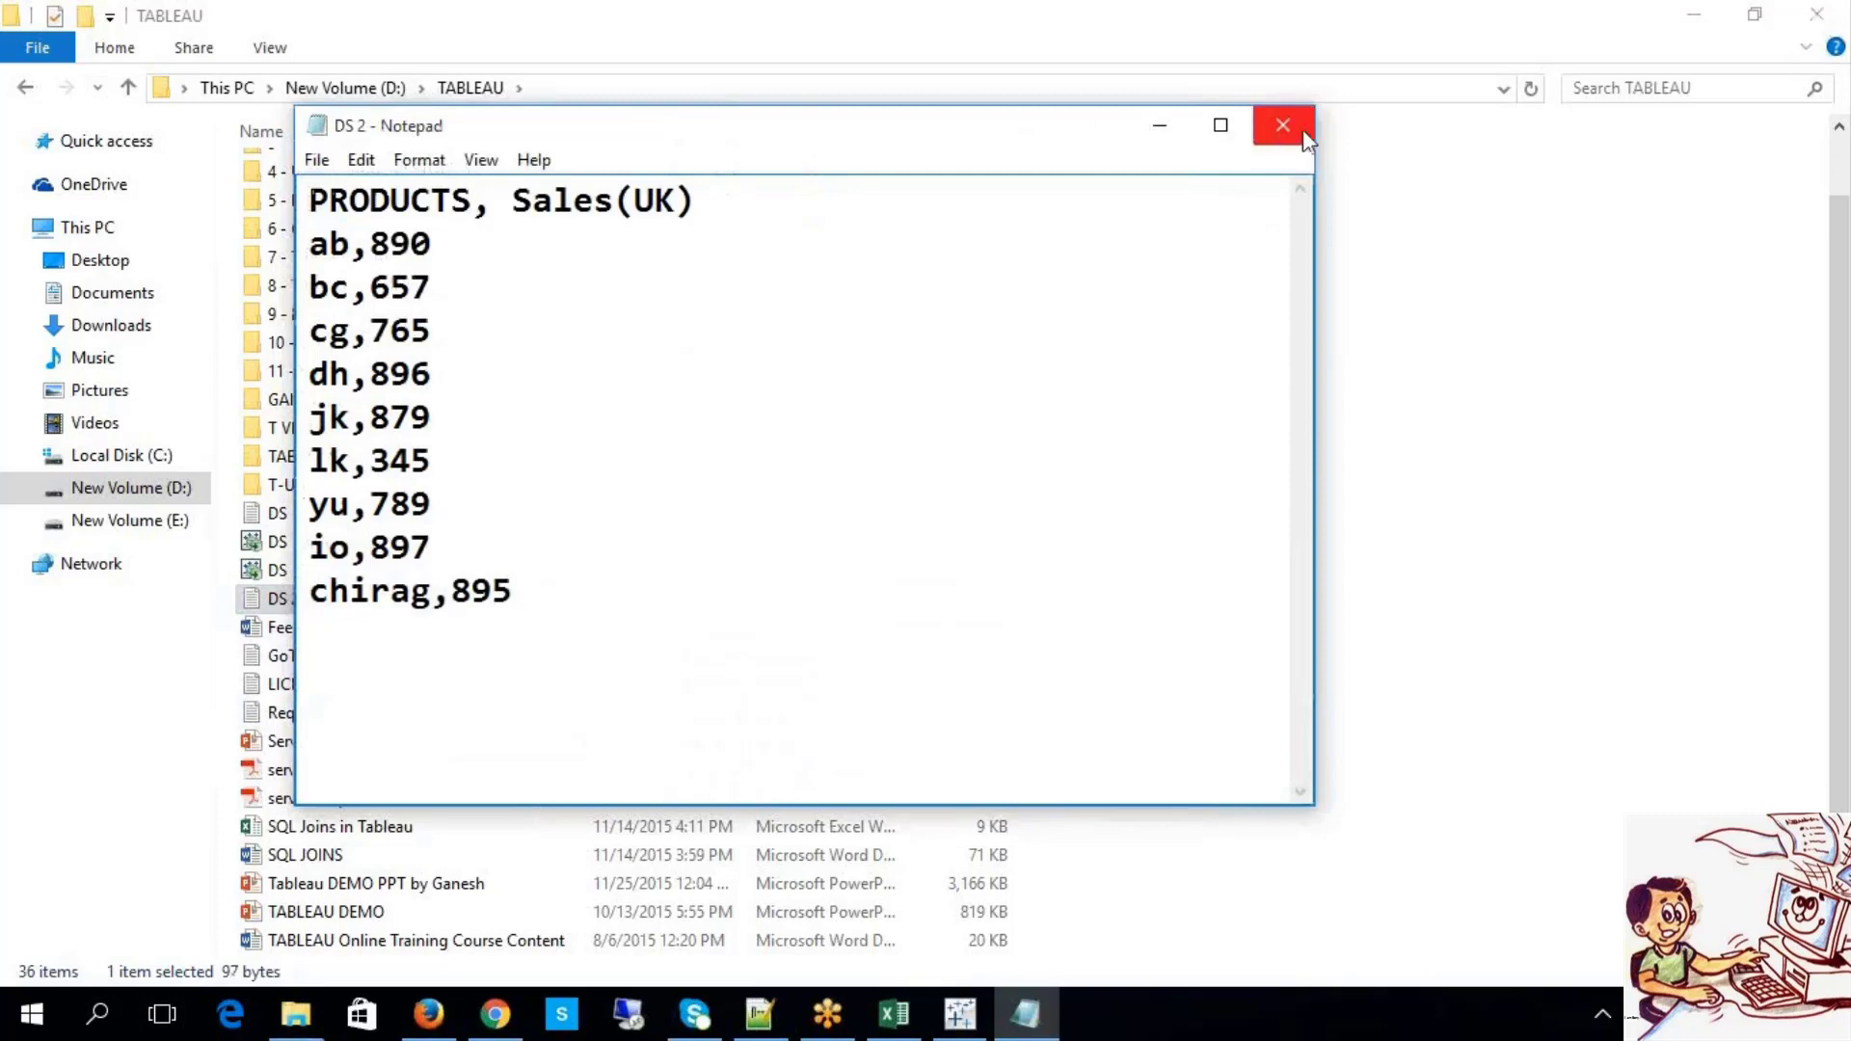
left_click(1283, 125)
Step: Compare the column headers of the DS 1 and DS 2 text files, close both, and switch back to Tableau
double_click(473, 513)
left_click(1304, 124)
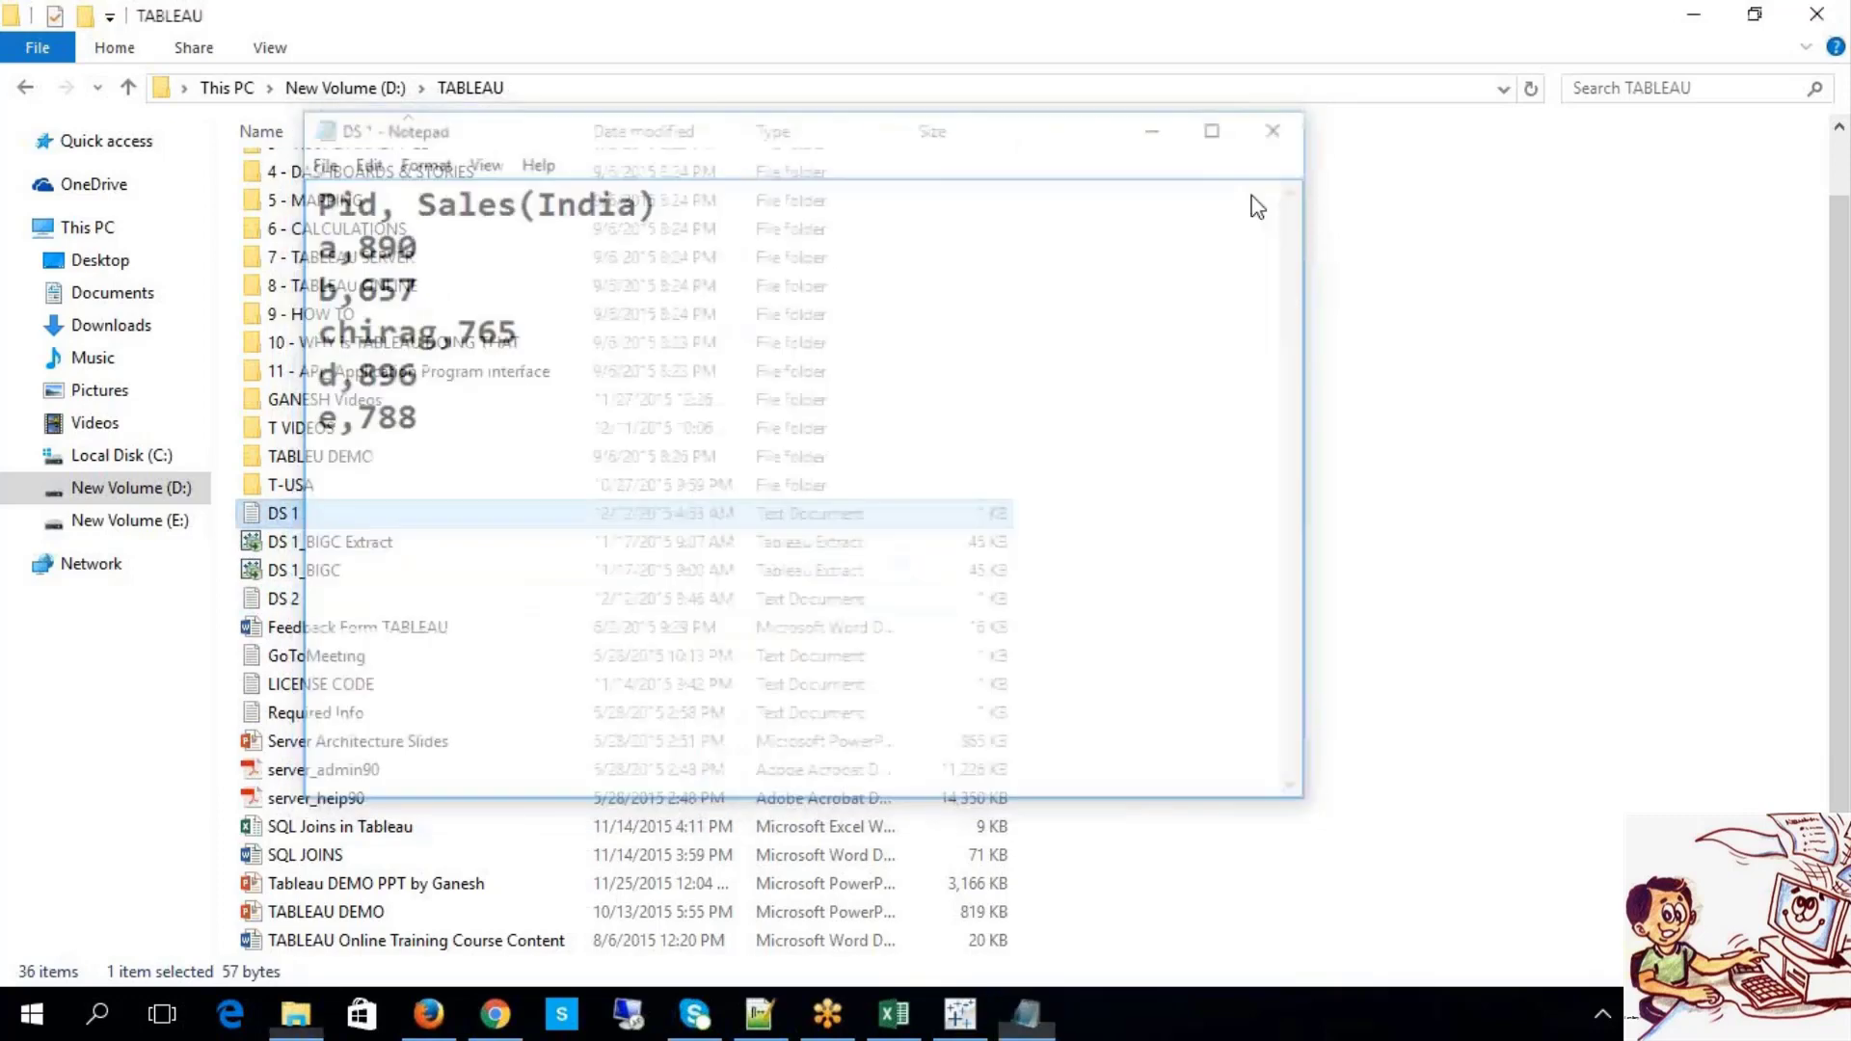
double_click(349, 595)
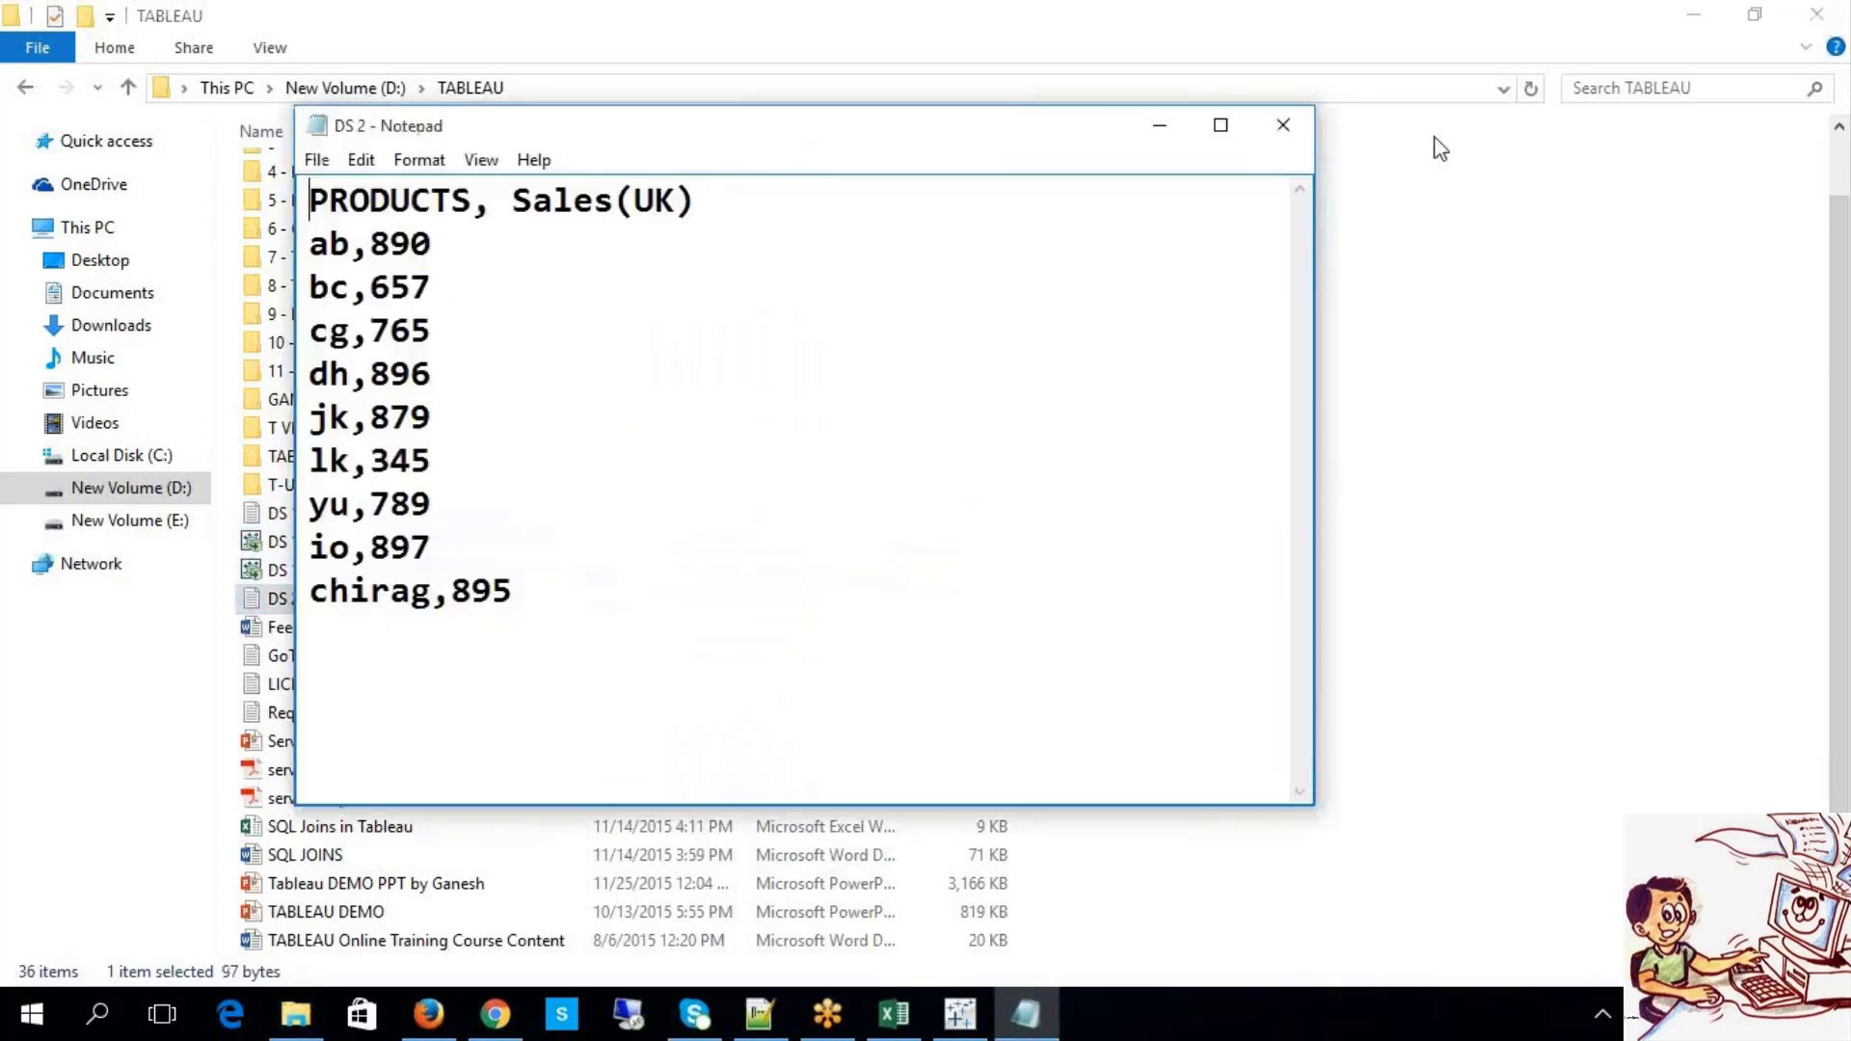
left_click(1292, 133)
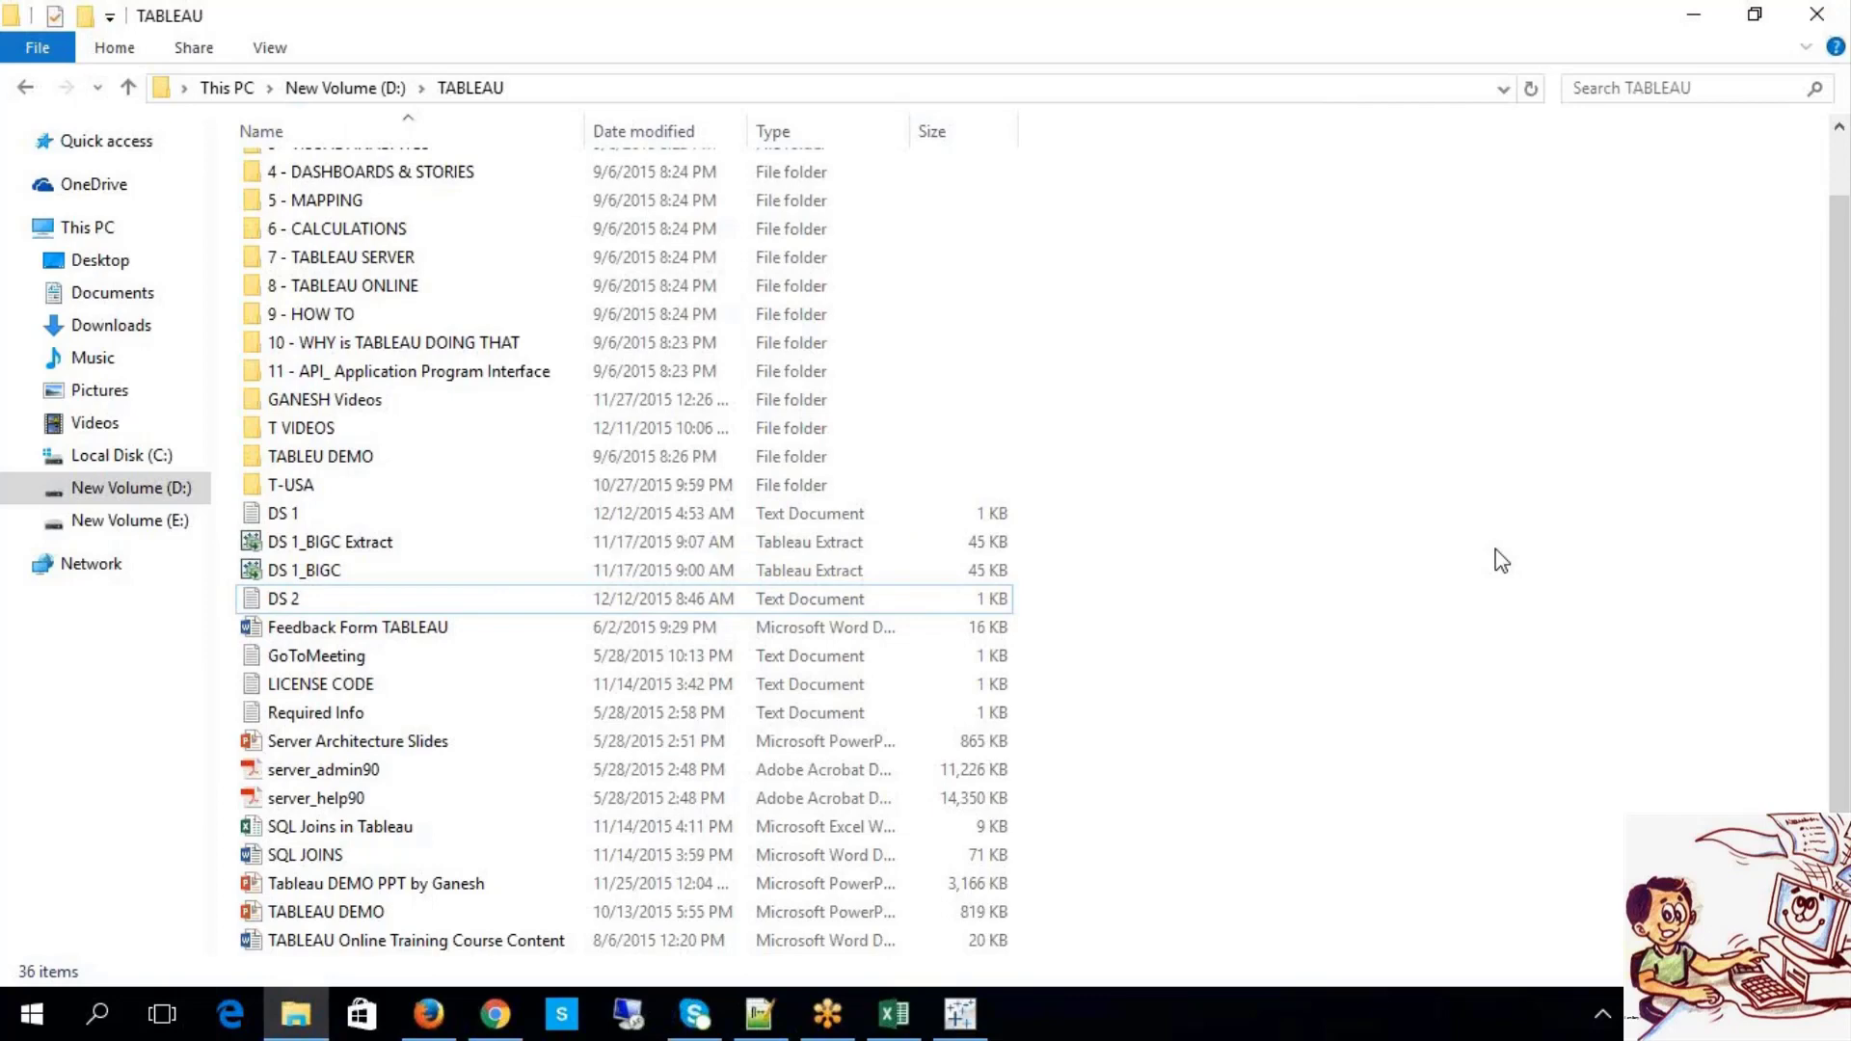
left_click(967, 1022)
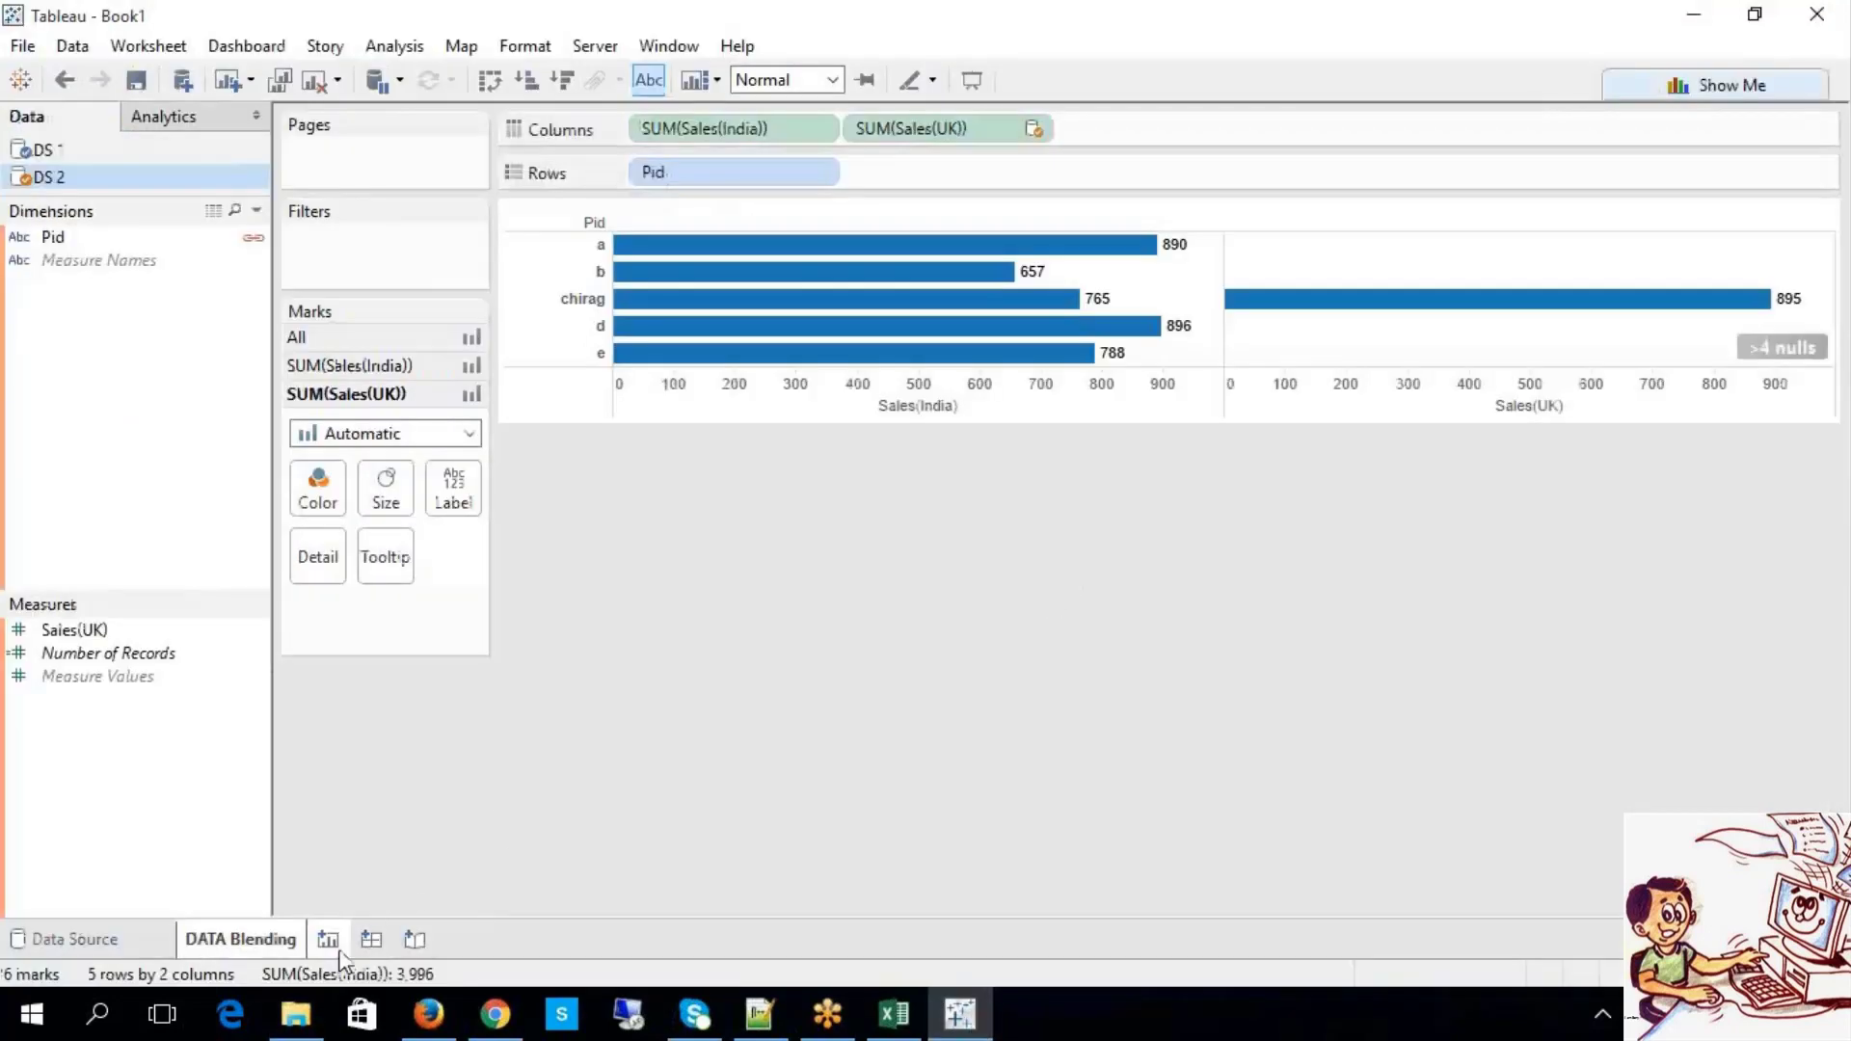
right_click(292, 945)
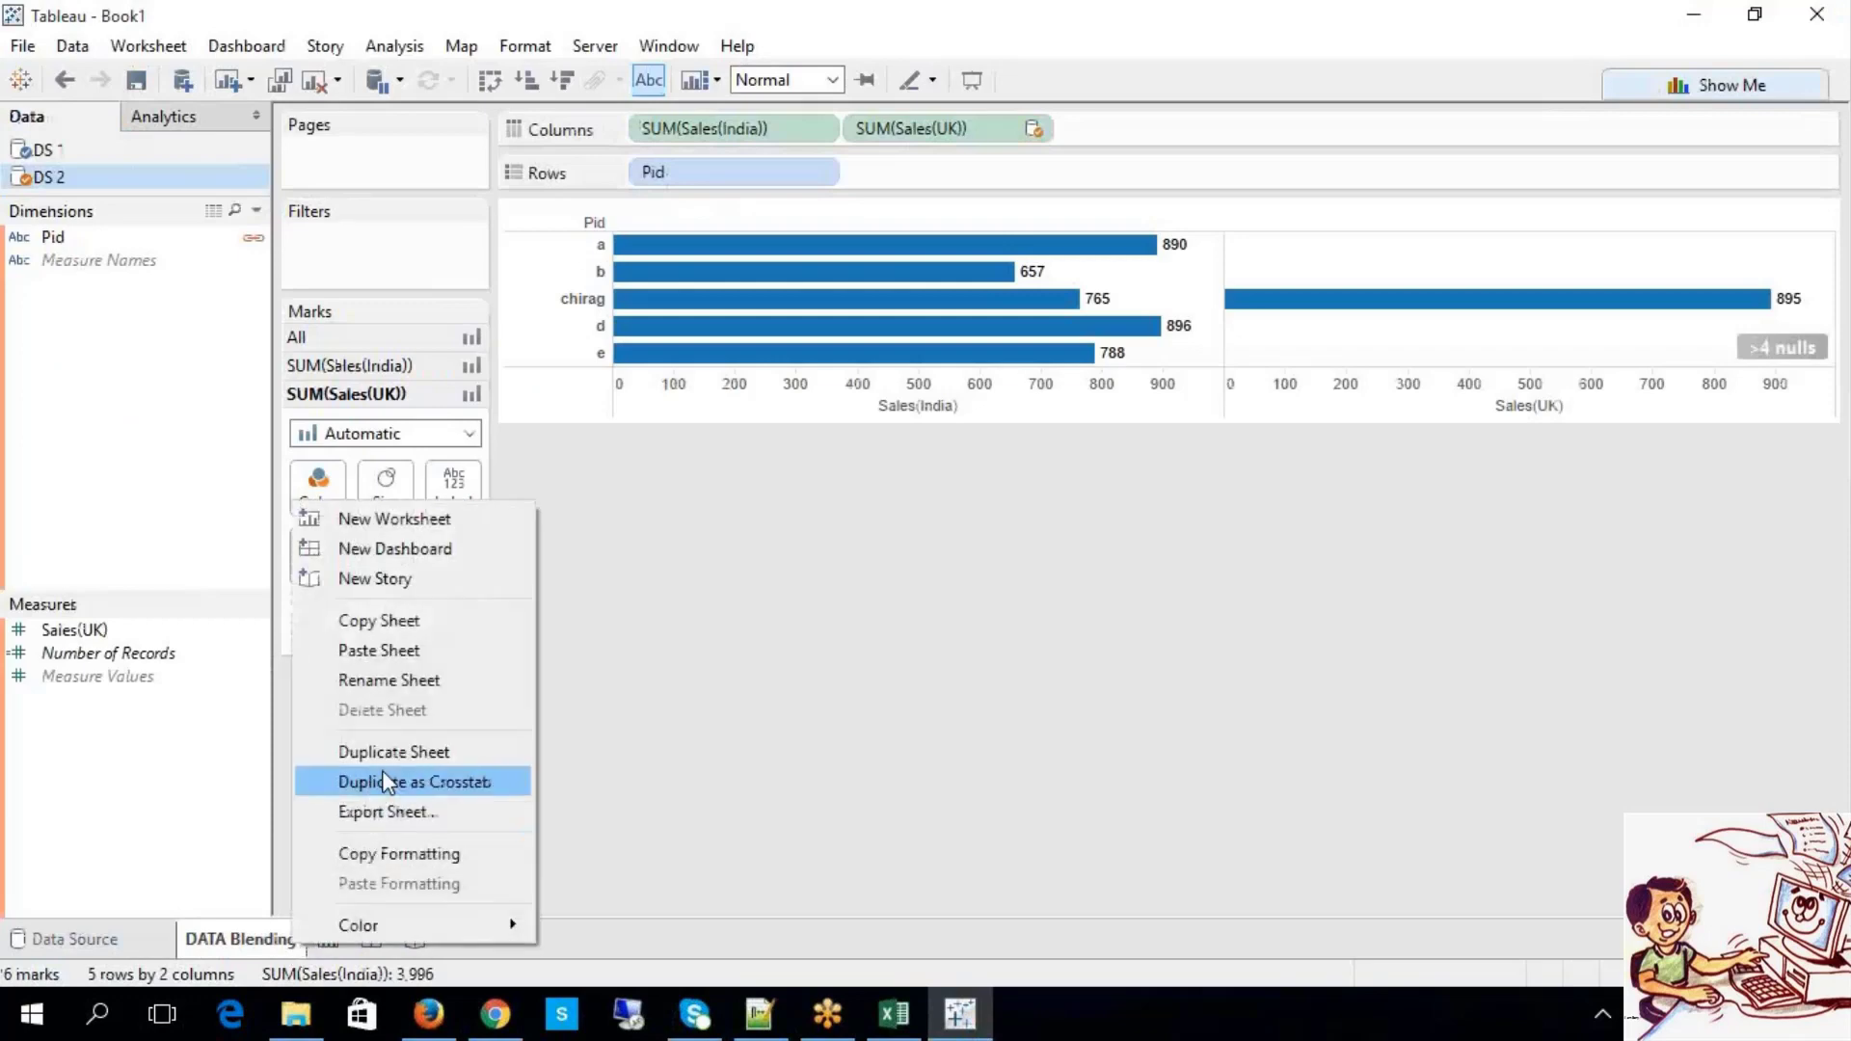
left_click(395, 680)
left_click(229, 943)
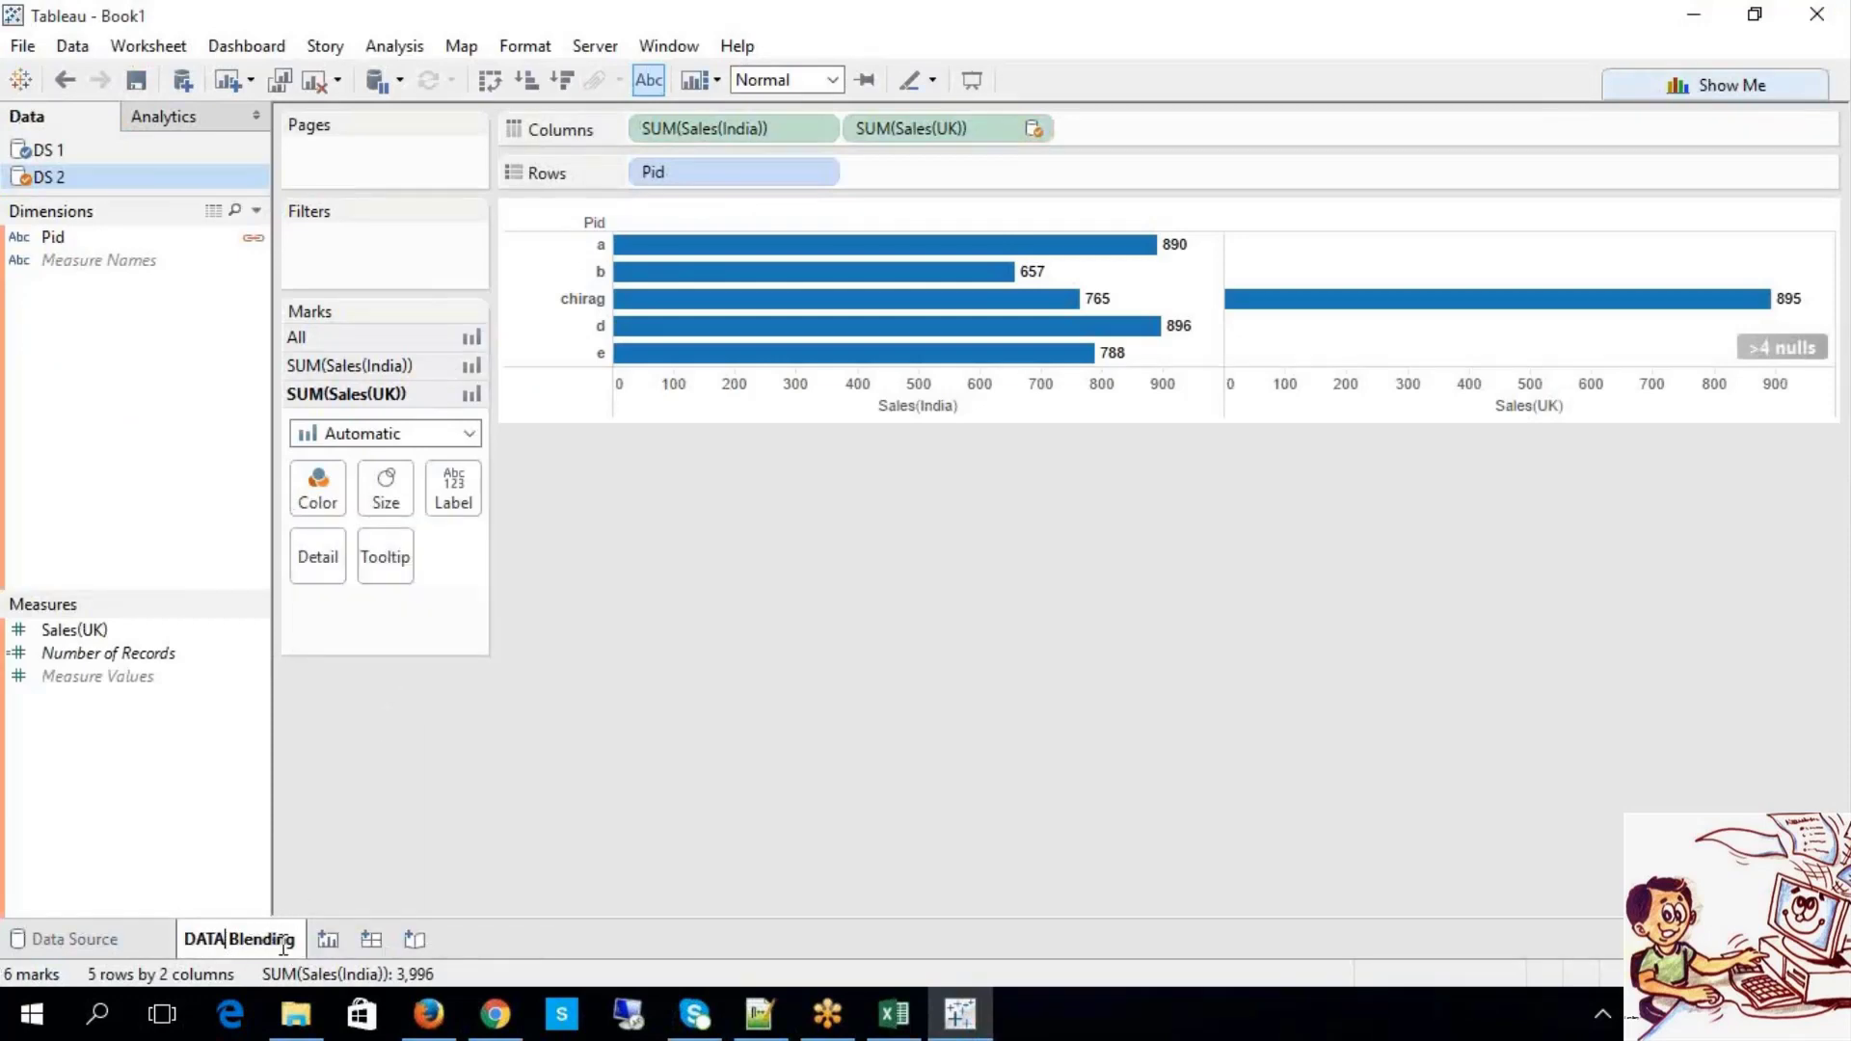
key("Return")
Step: Rename the DATA Blending worksheet as Automatic Data Blending
right_click(250, 950)
left_click(367, 670)
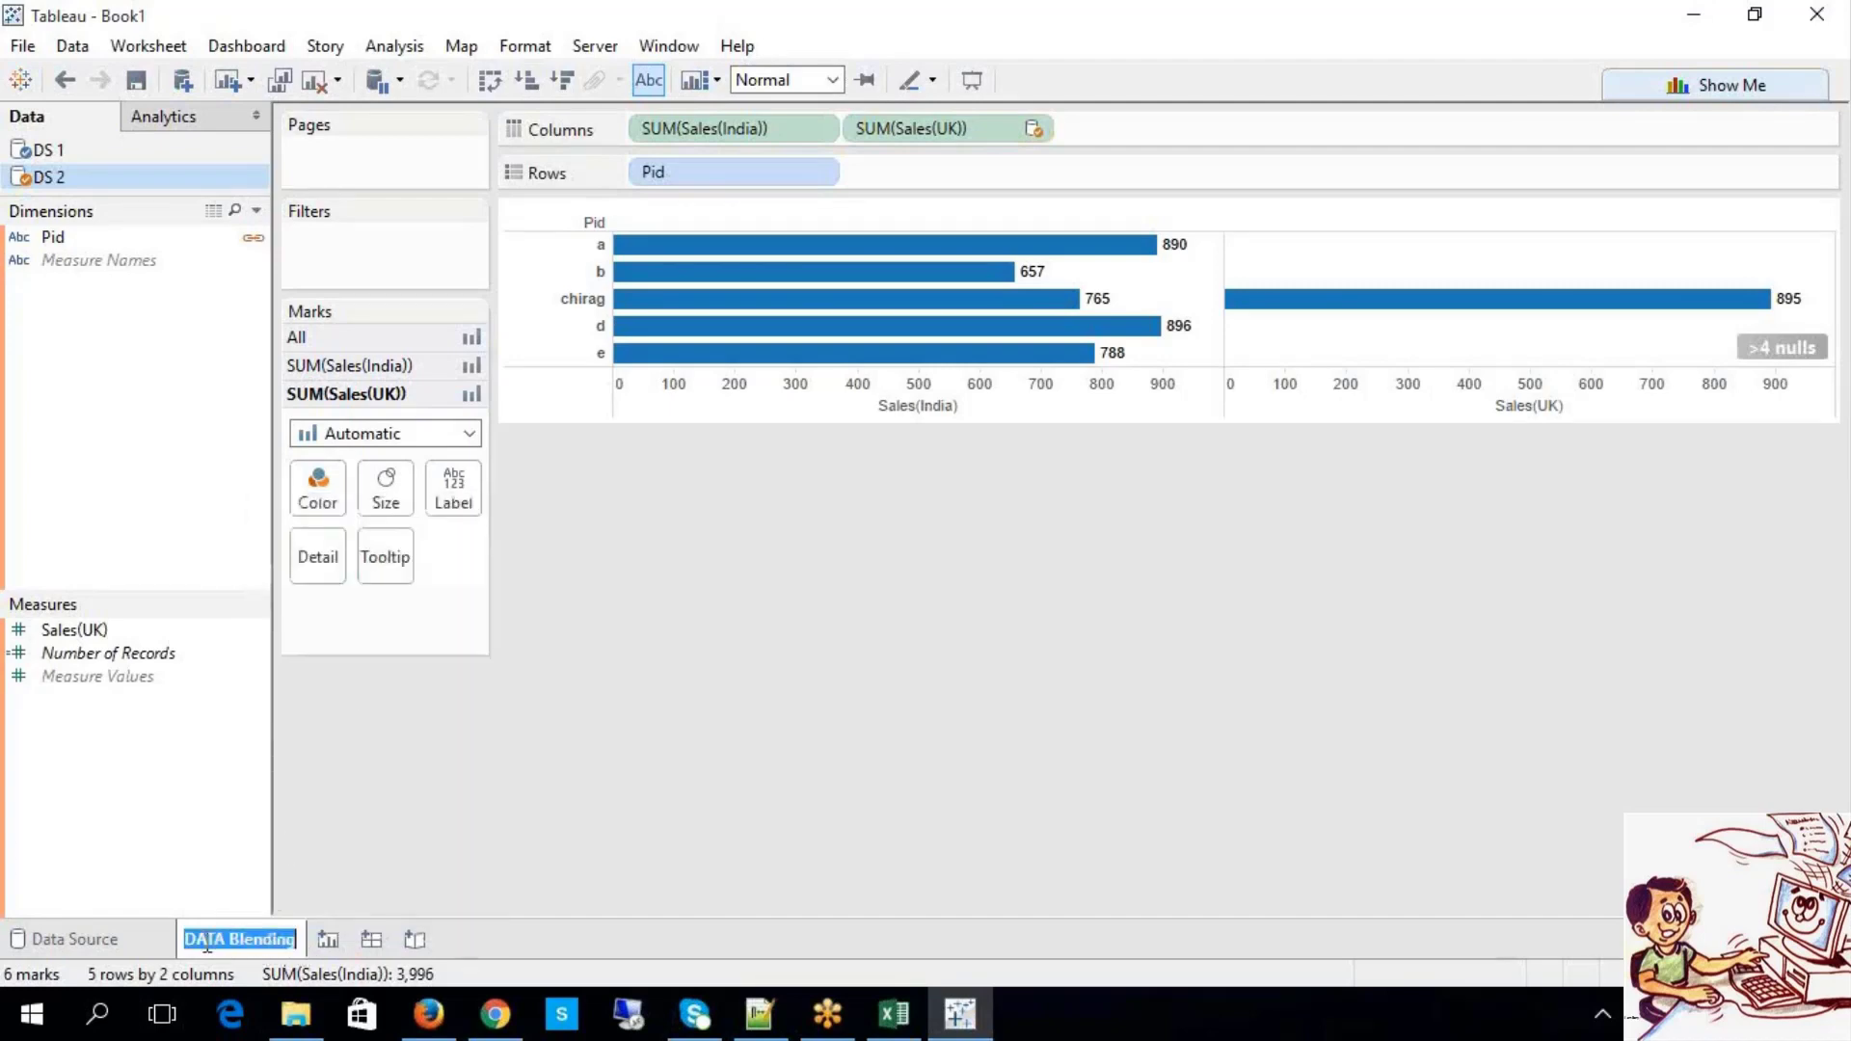
left_click(211, 949)
key("Delete")
key("Delete")
key("Delete")
type("ta ")
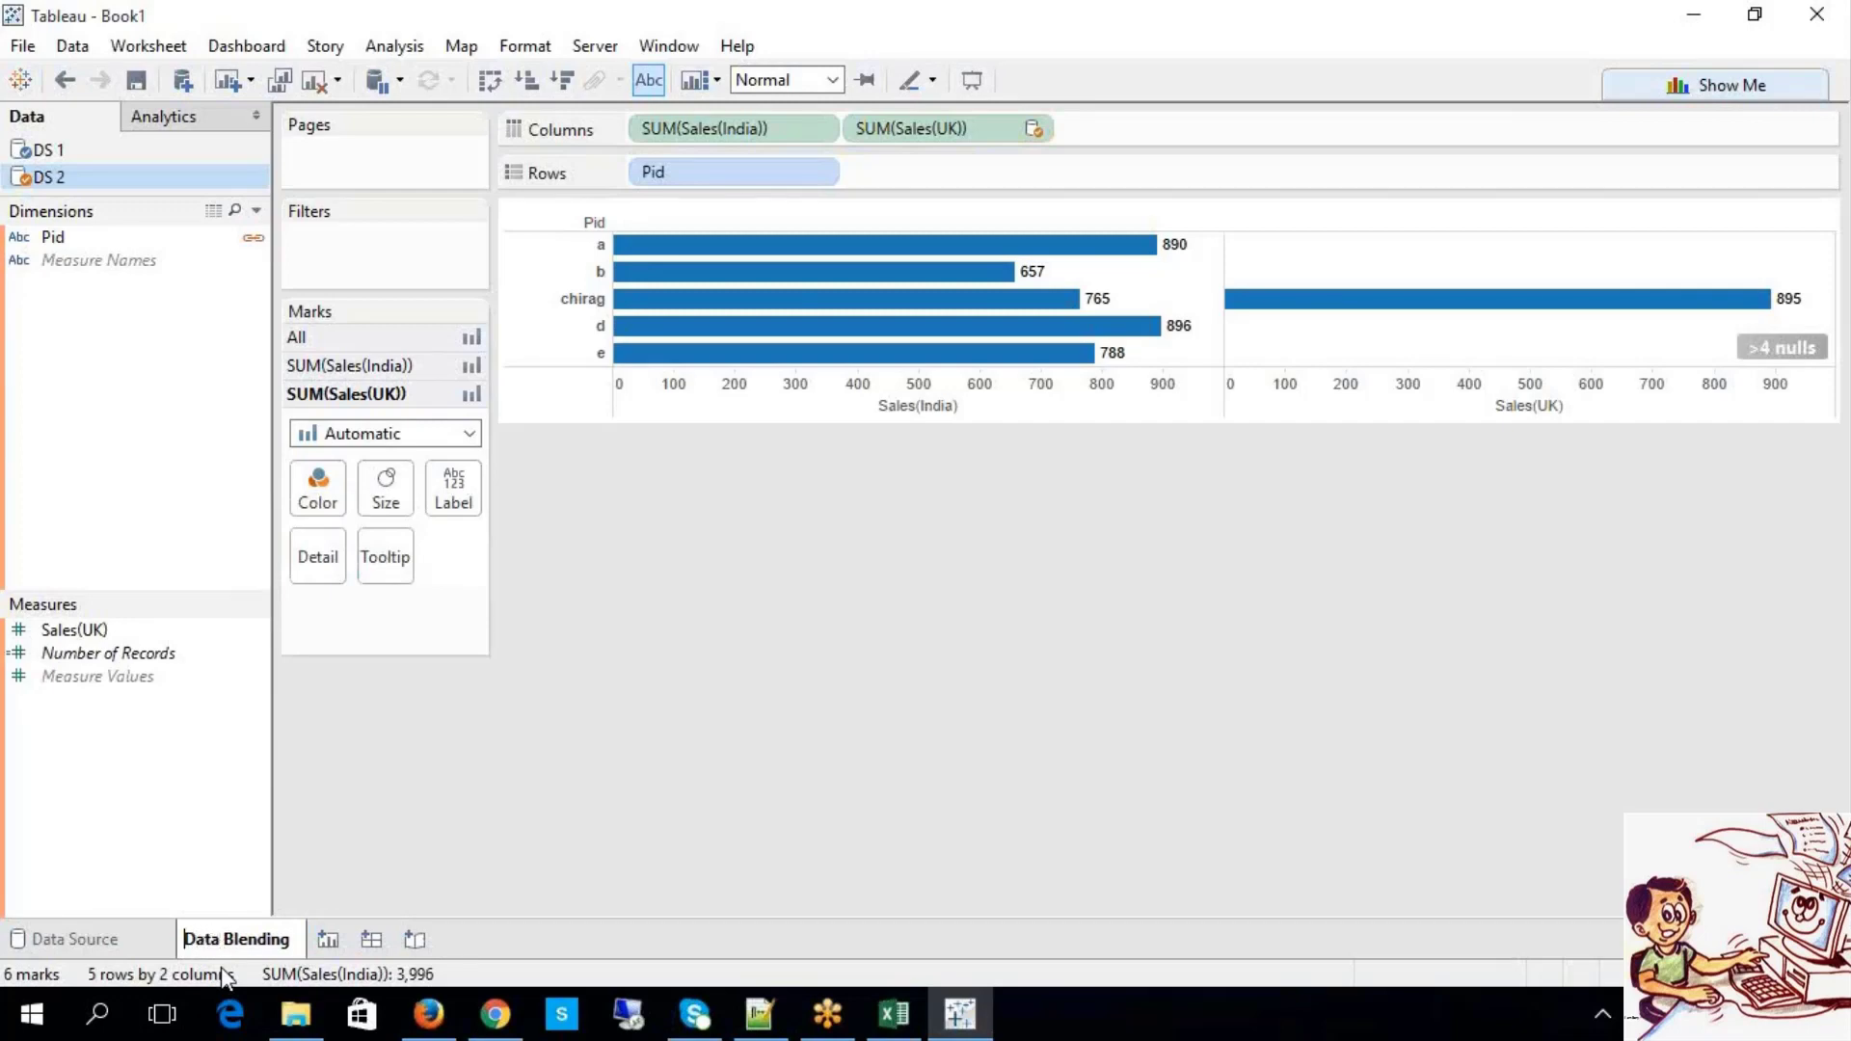
type("Autoto")
type("atic")
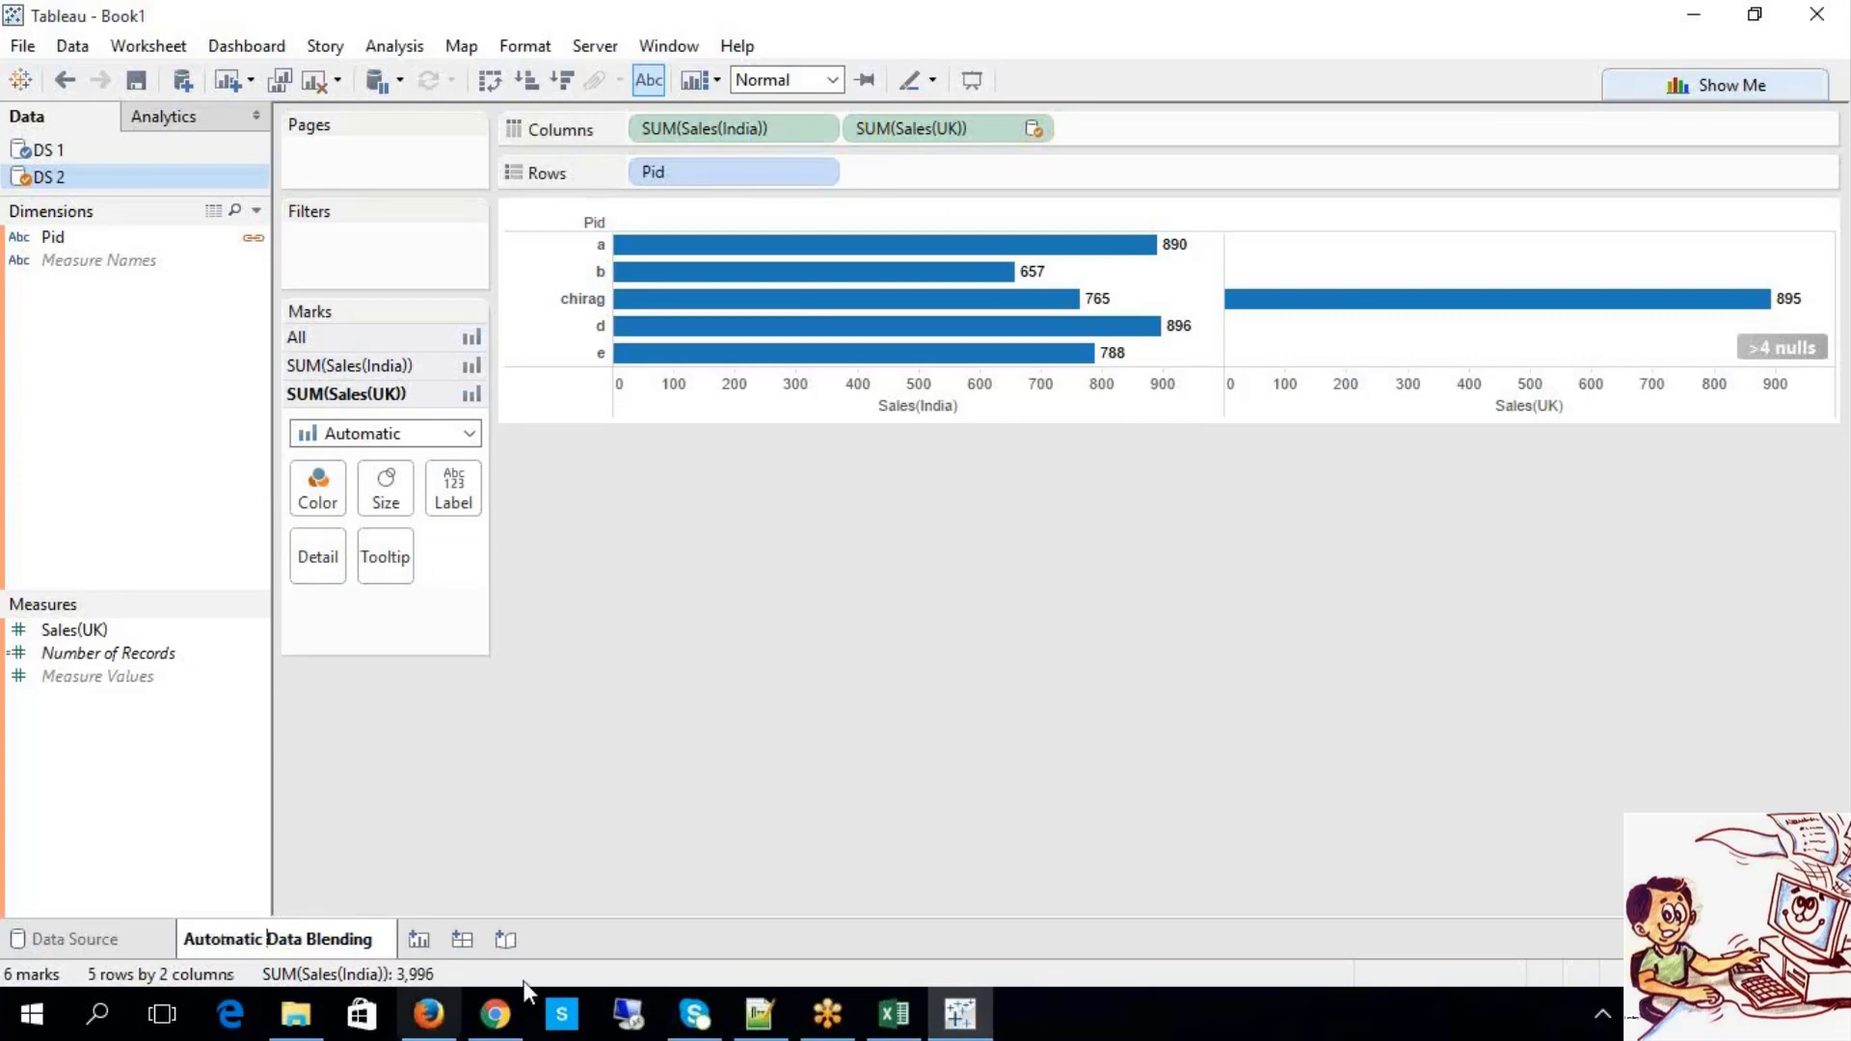
left_click(799, 820)
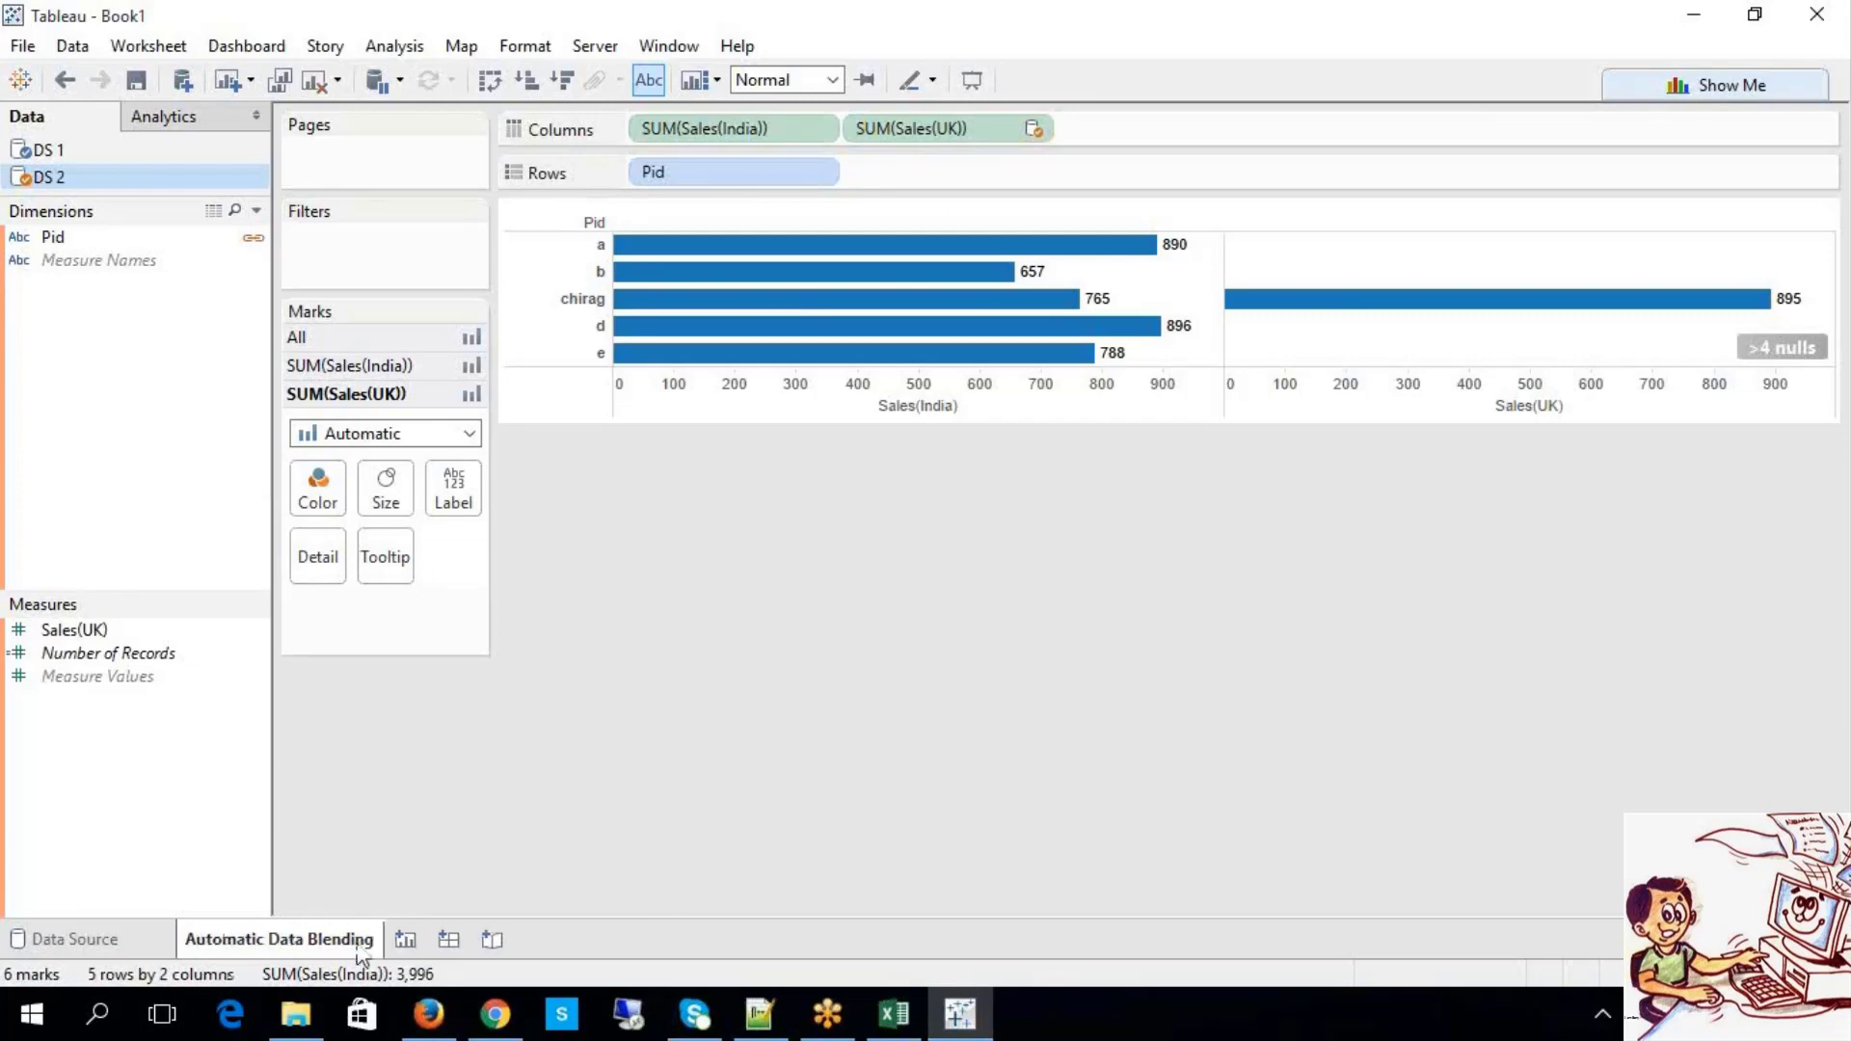
Step: Add a new worksheet and name it Manual Data Blending
left_click(406, 940)
right_click(414, 950)
left_click(509, 681)
type("Manual data")
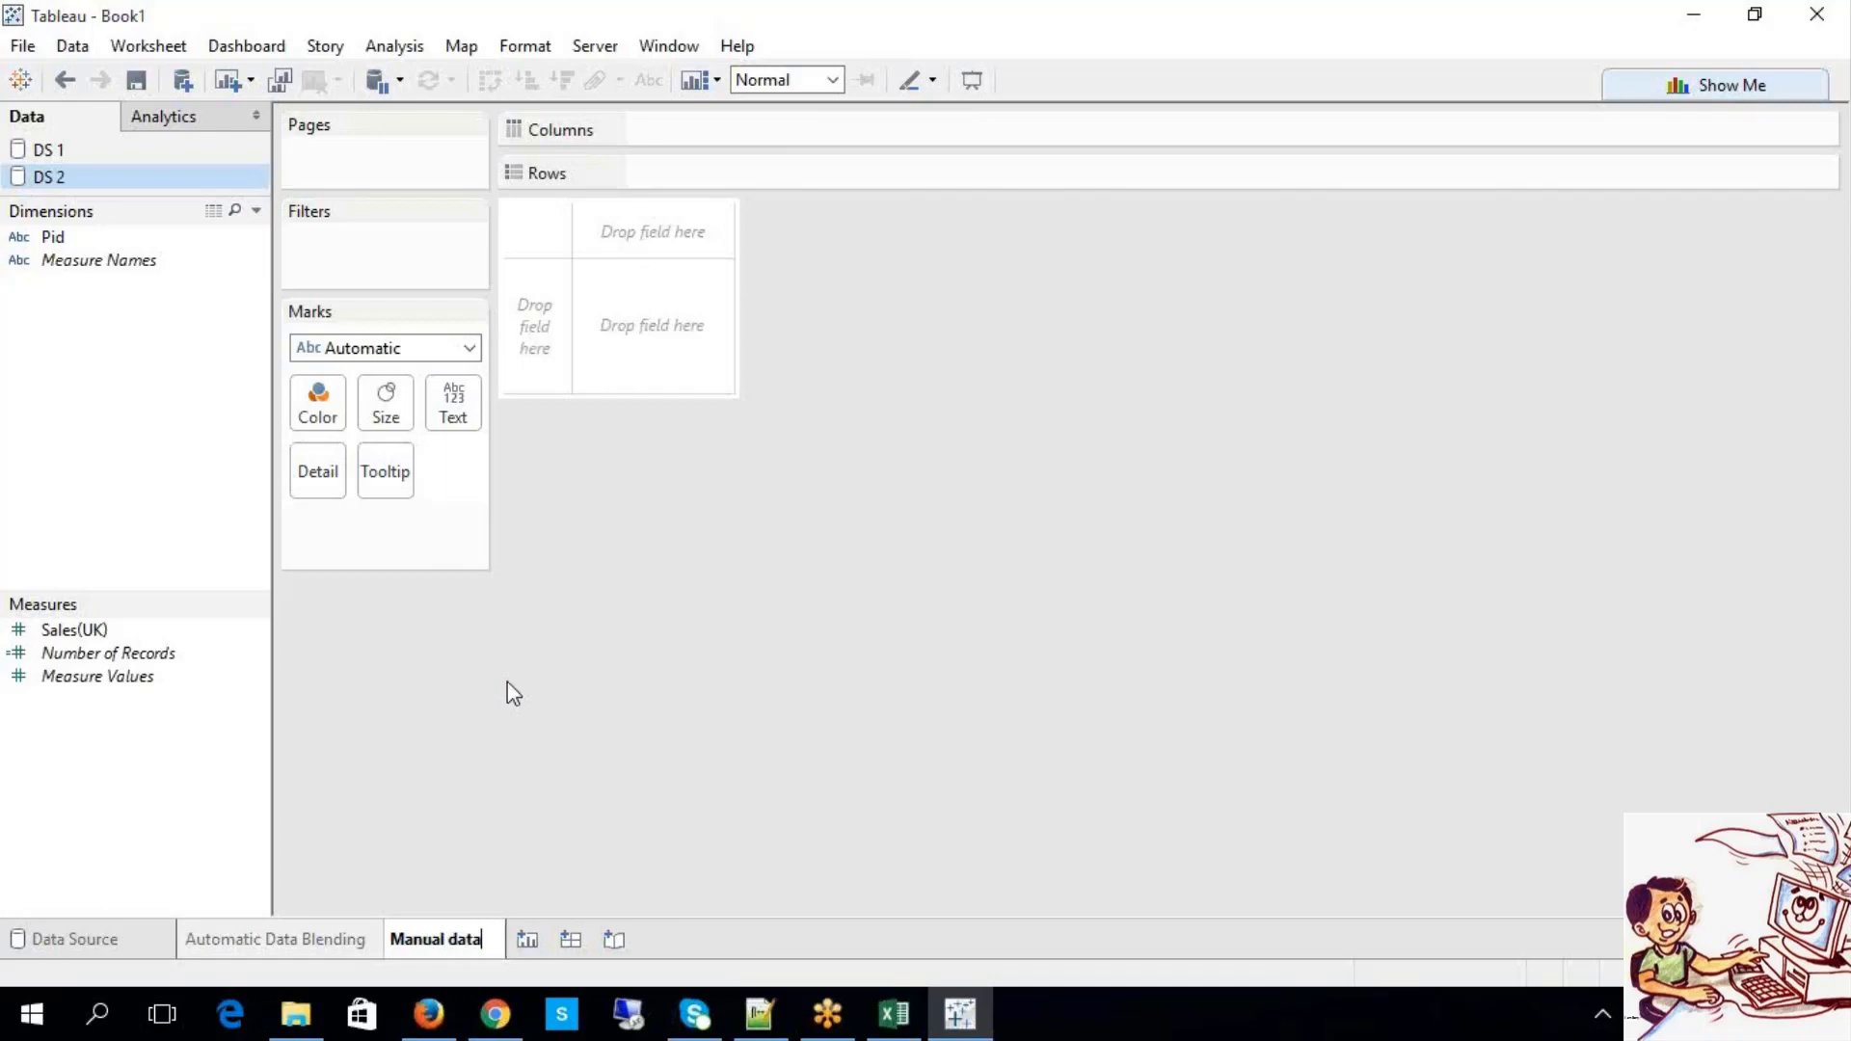
key("BackSpace")
key("BackSpace")
key("BackSpace")
key("BackSpace")
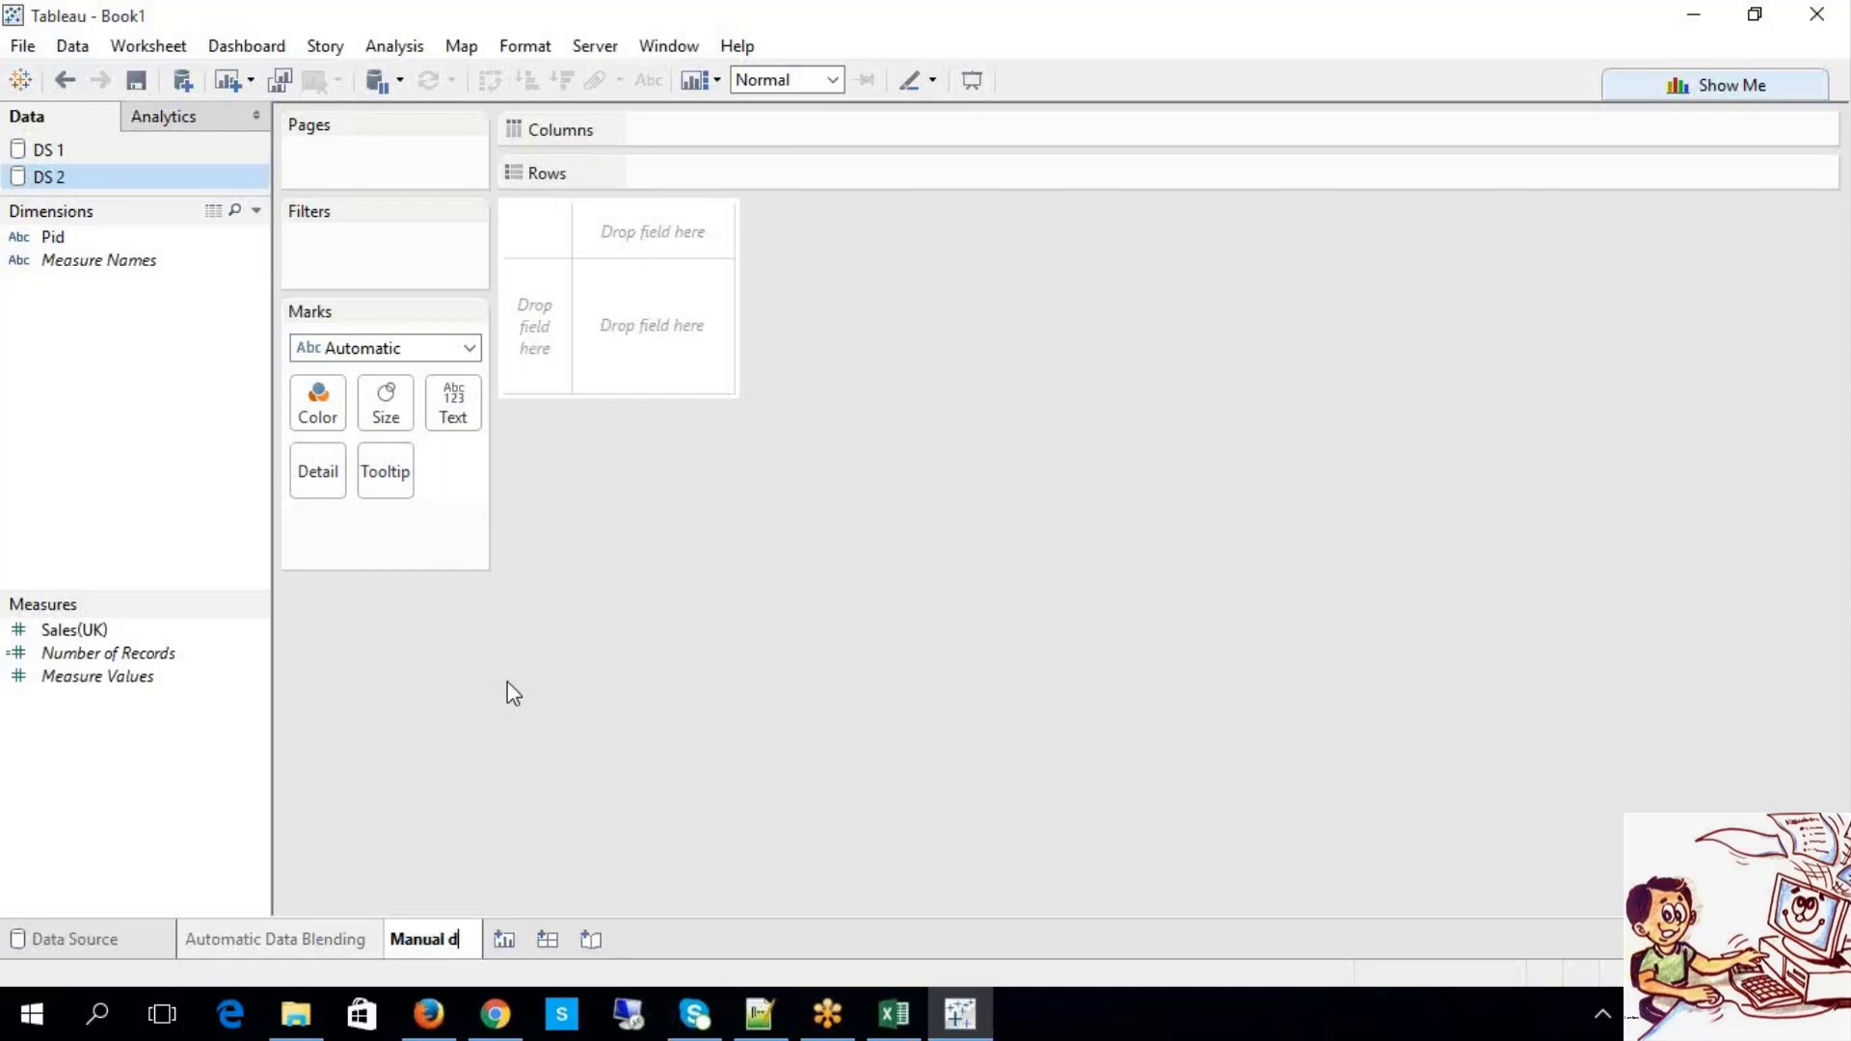
type("Data")
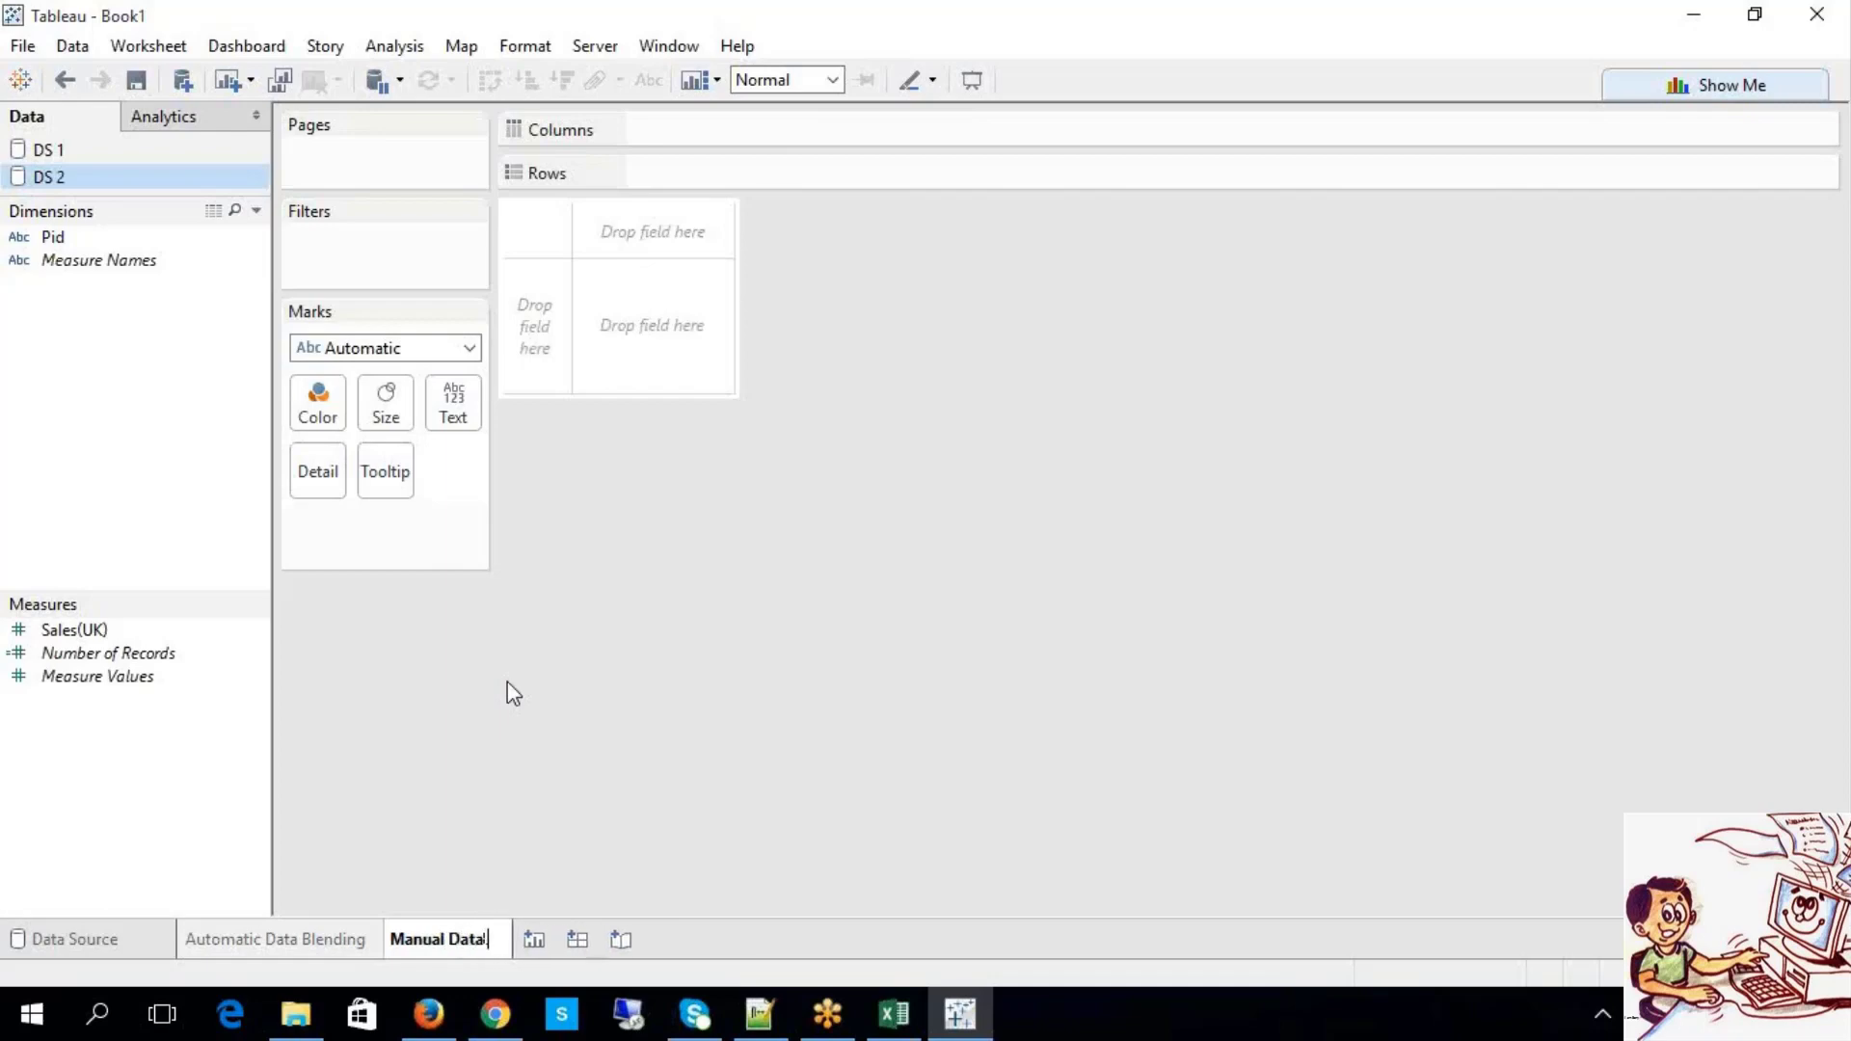
type(" Blending")
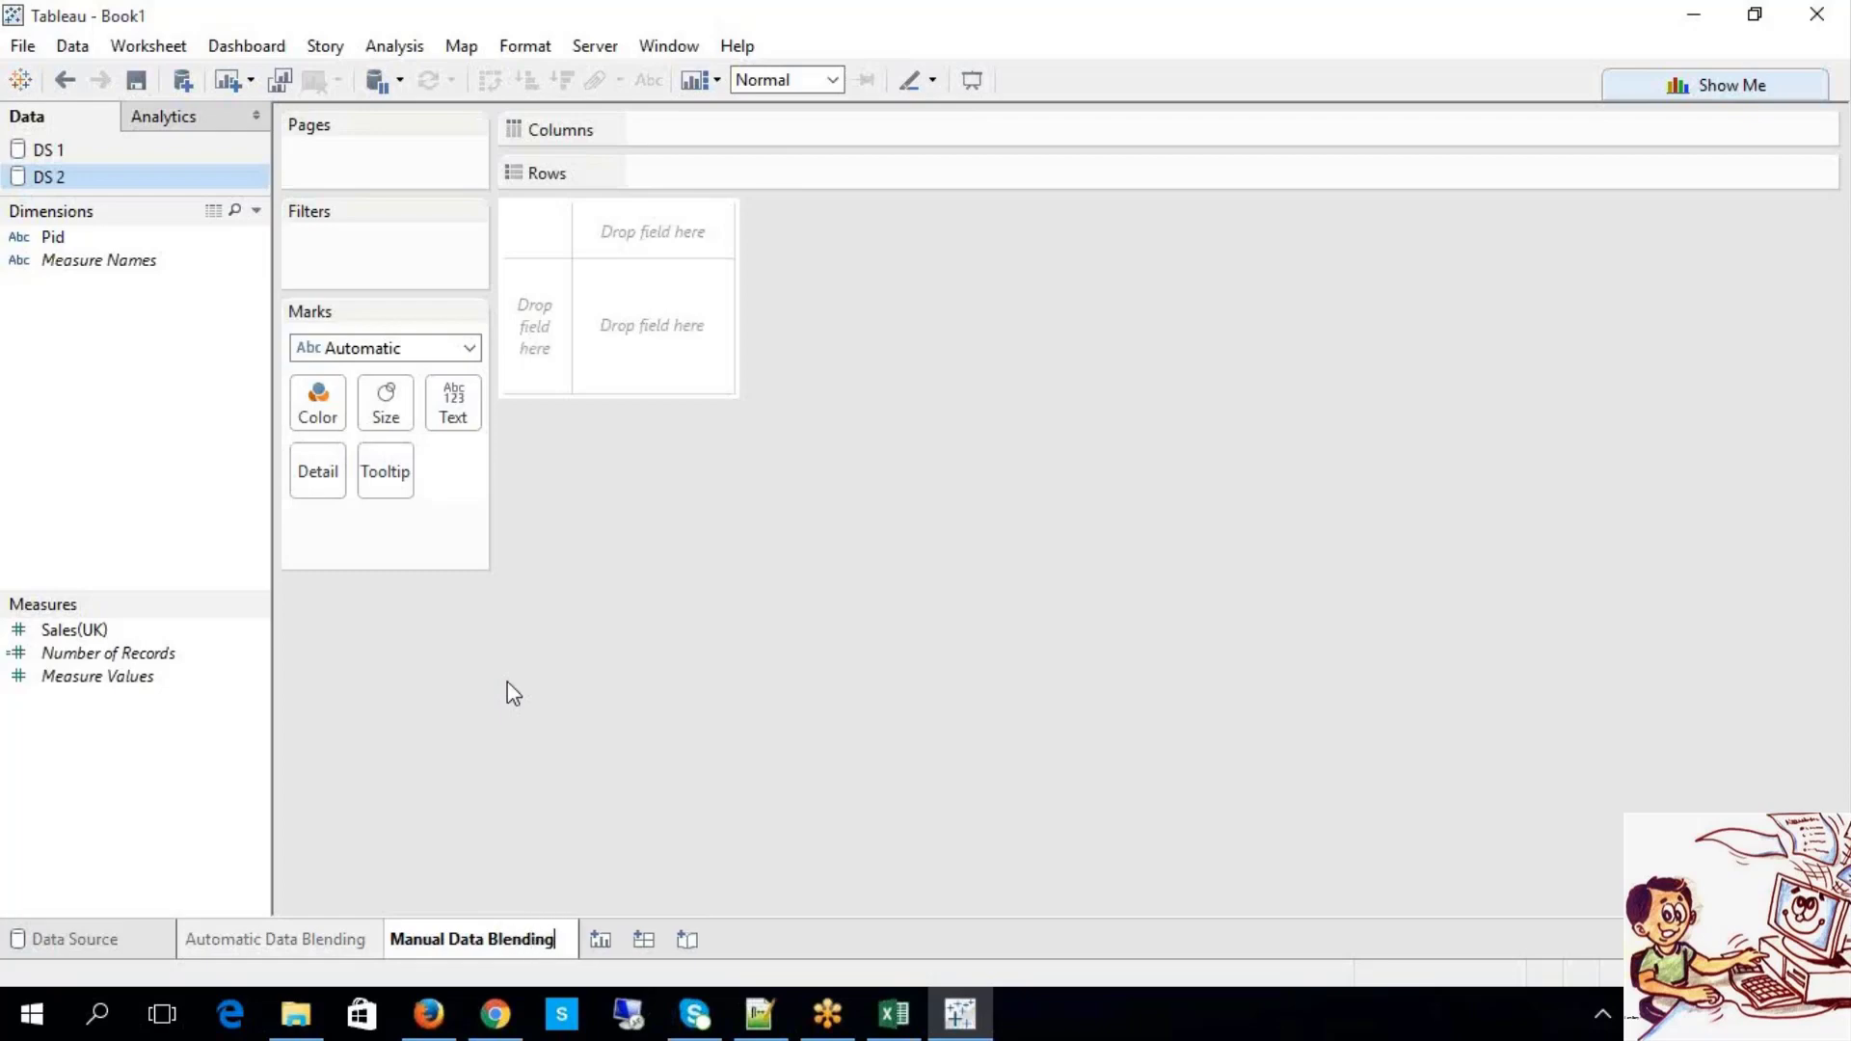
key("Return")
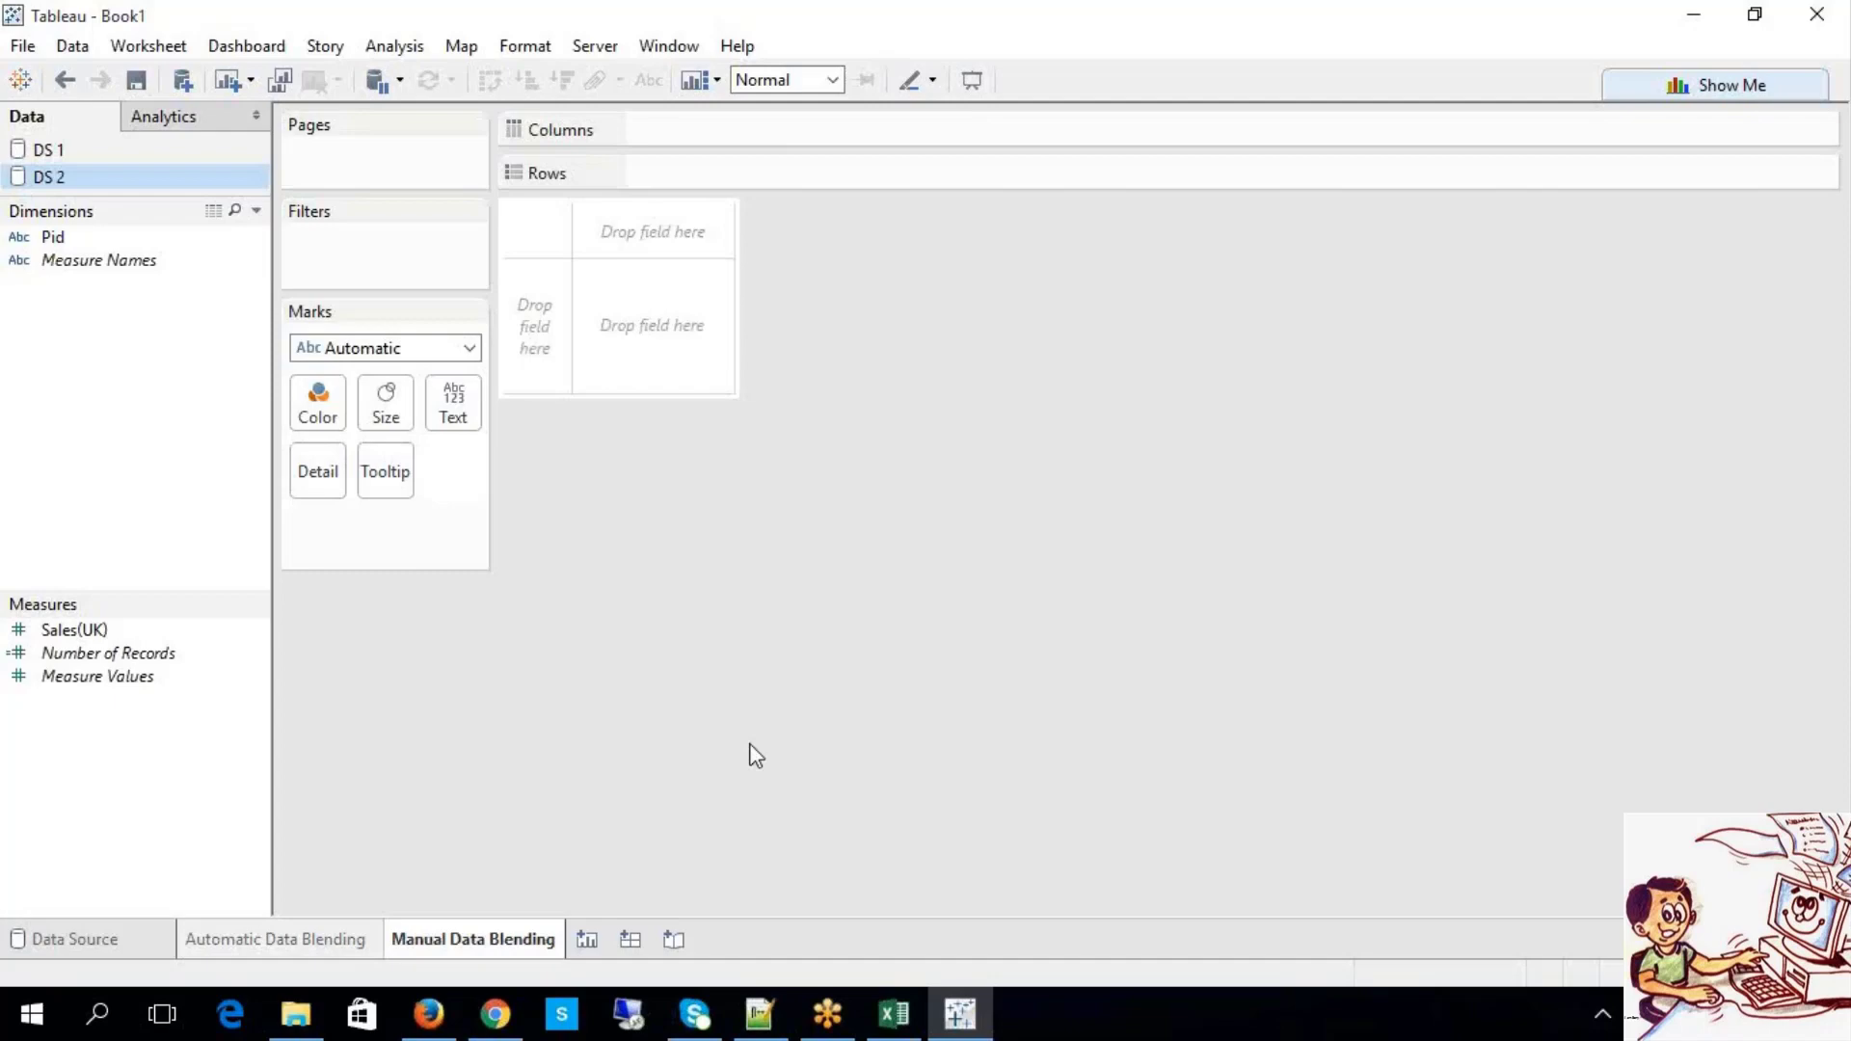
Step: Refresh the data sources DS 2 and DS 1 to load the renamed column, and compare the dimensions of both sources
right_click(150, 182)
key("Escape")
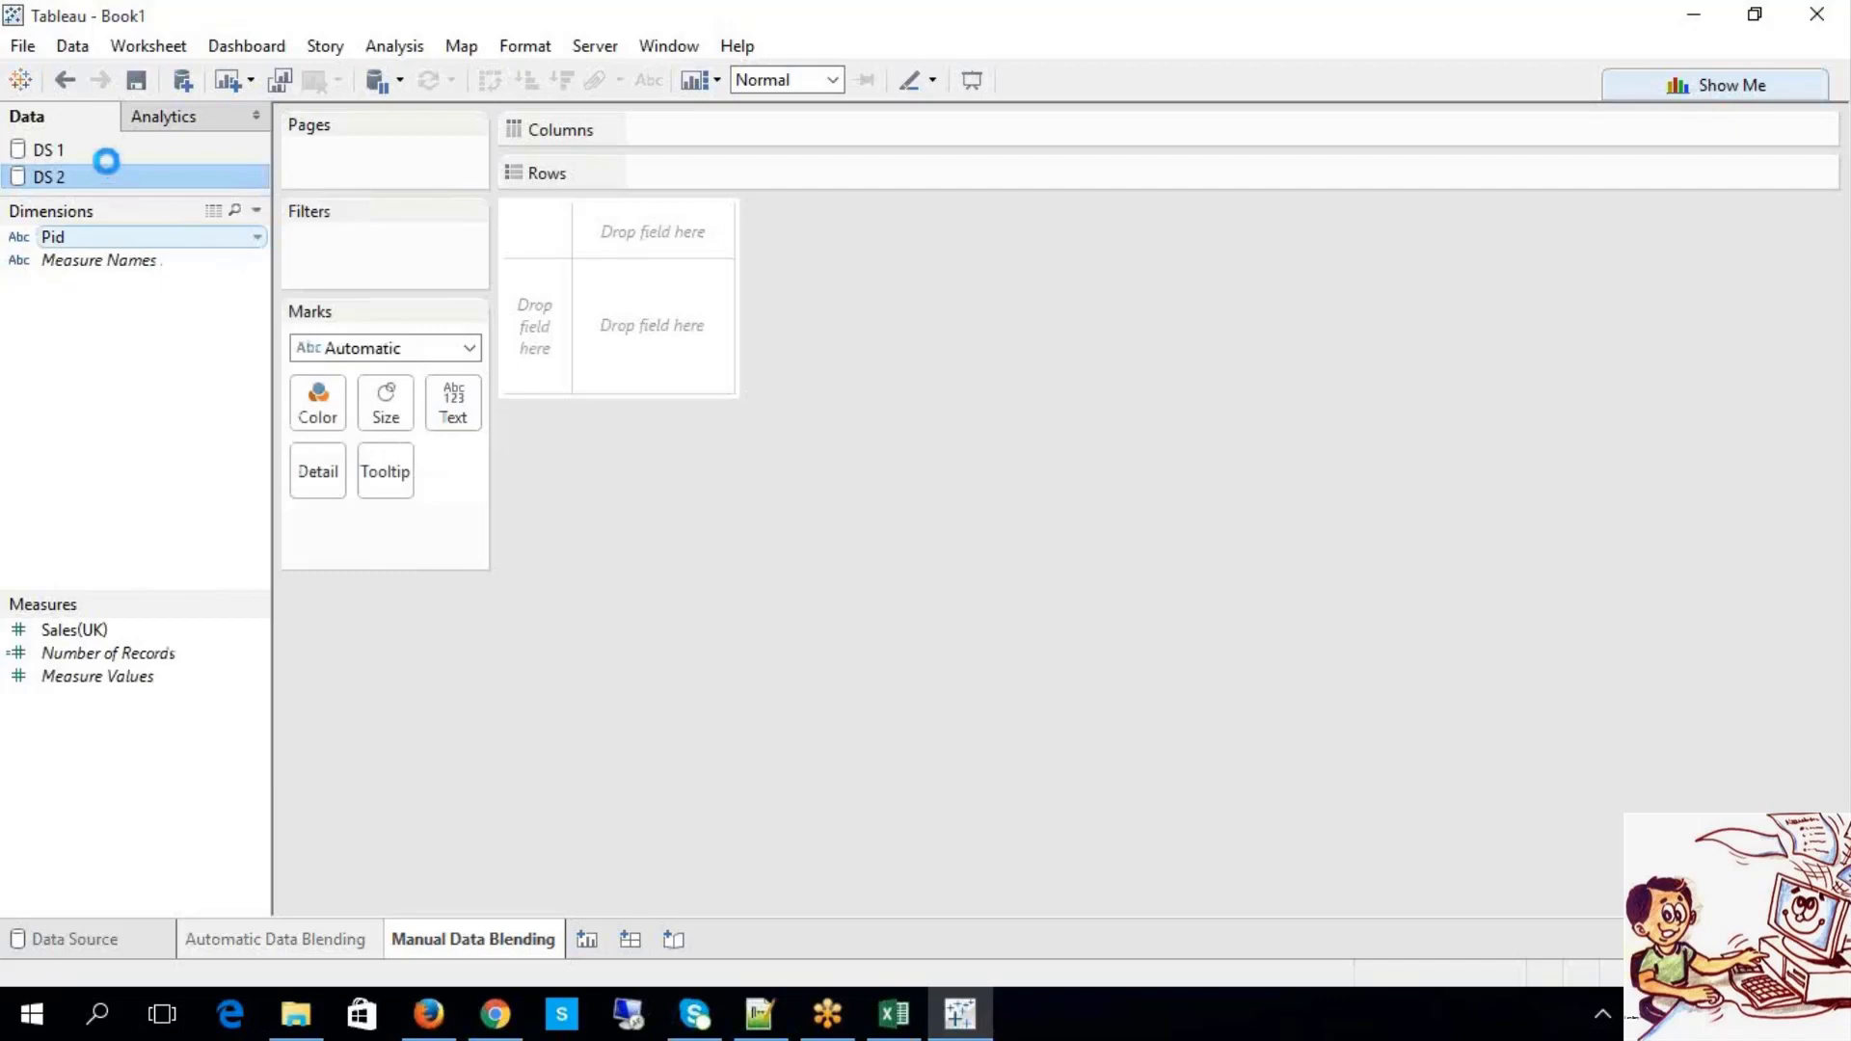
left_click(104, 156)
right_click(110, 169)
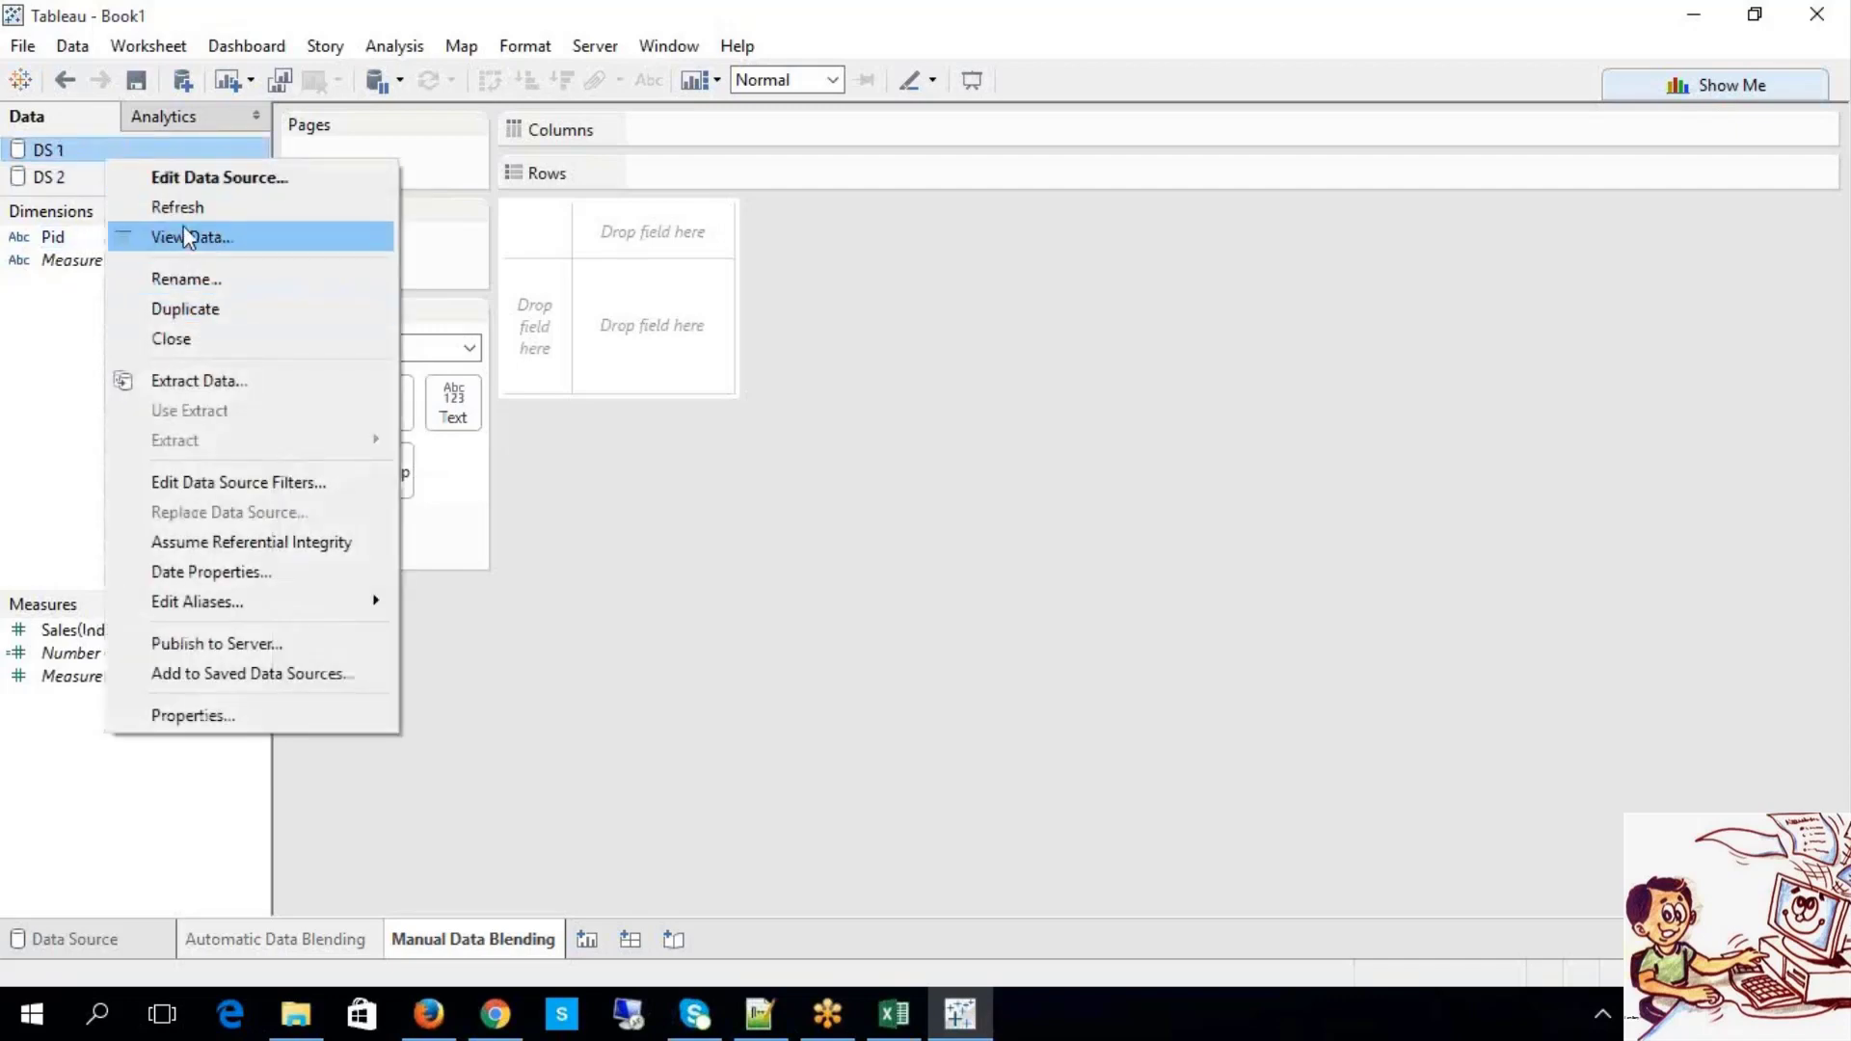
key("Escape")
left_click(158, 183)
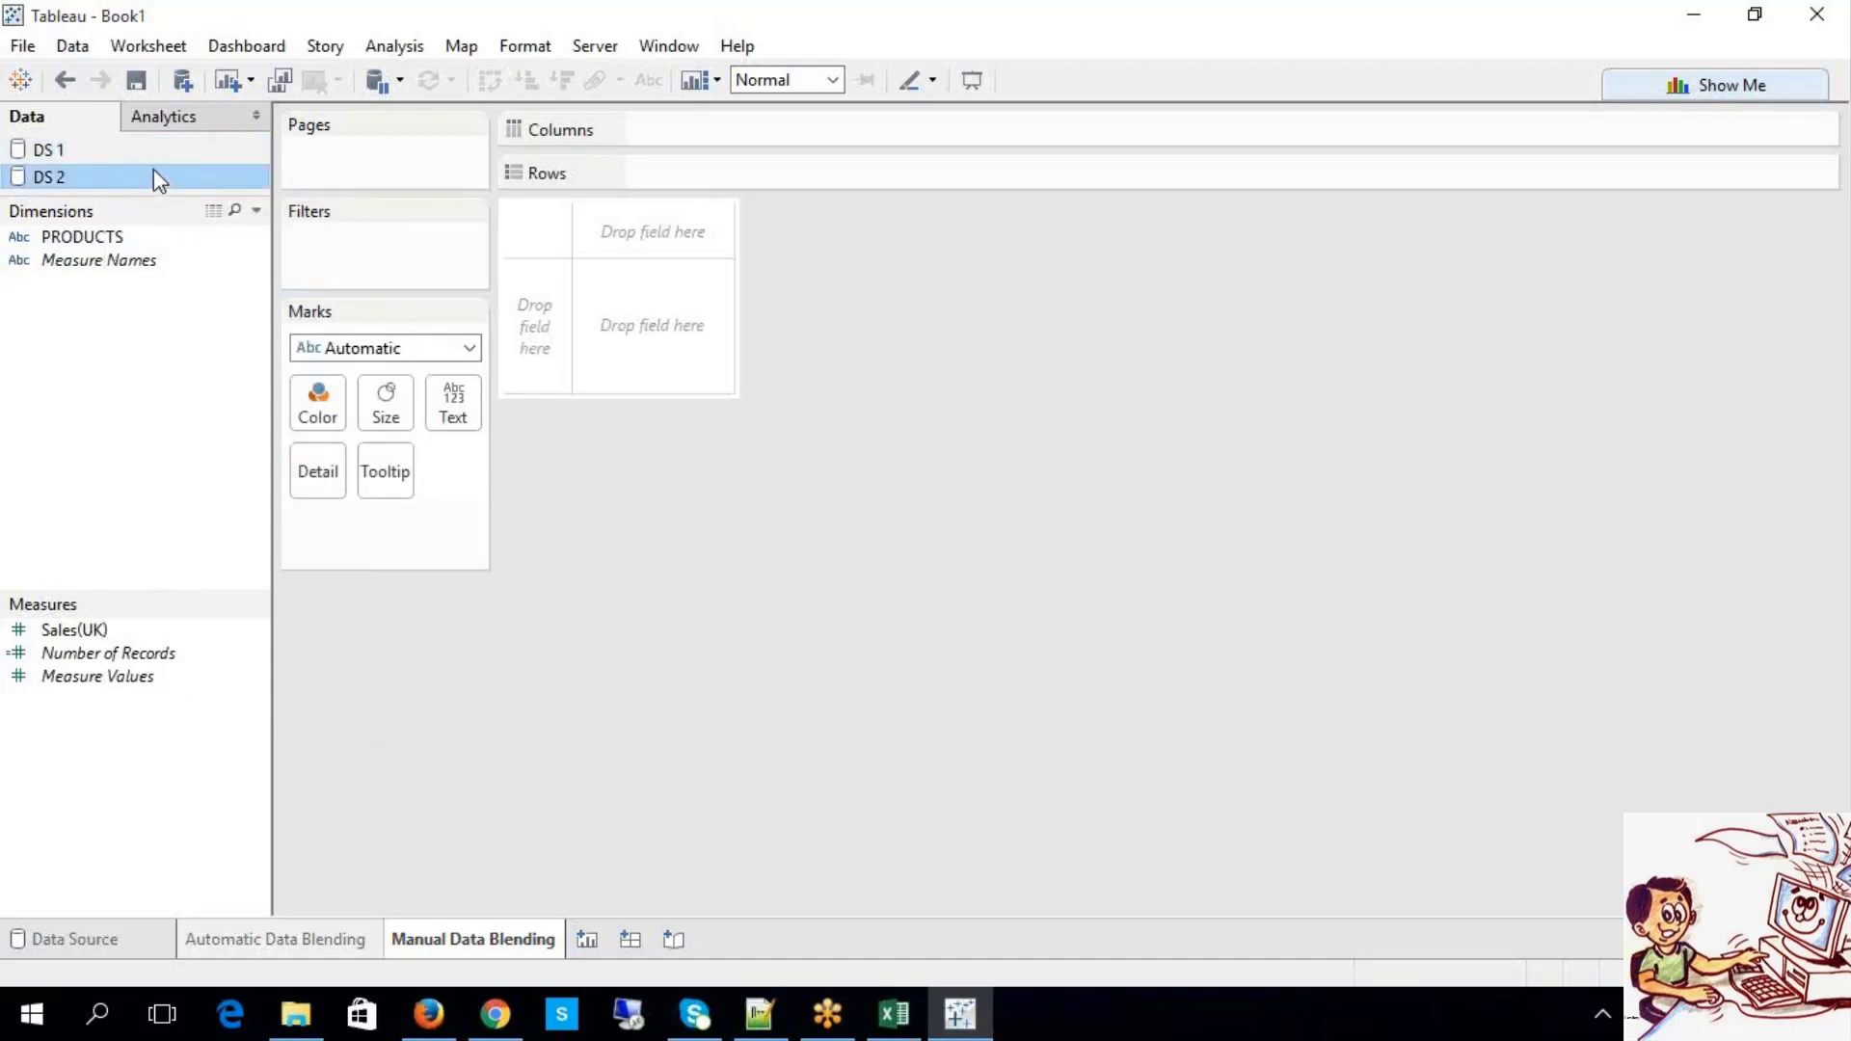
left_click(152, 160)
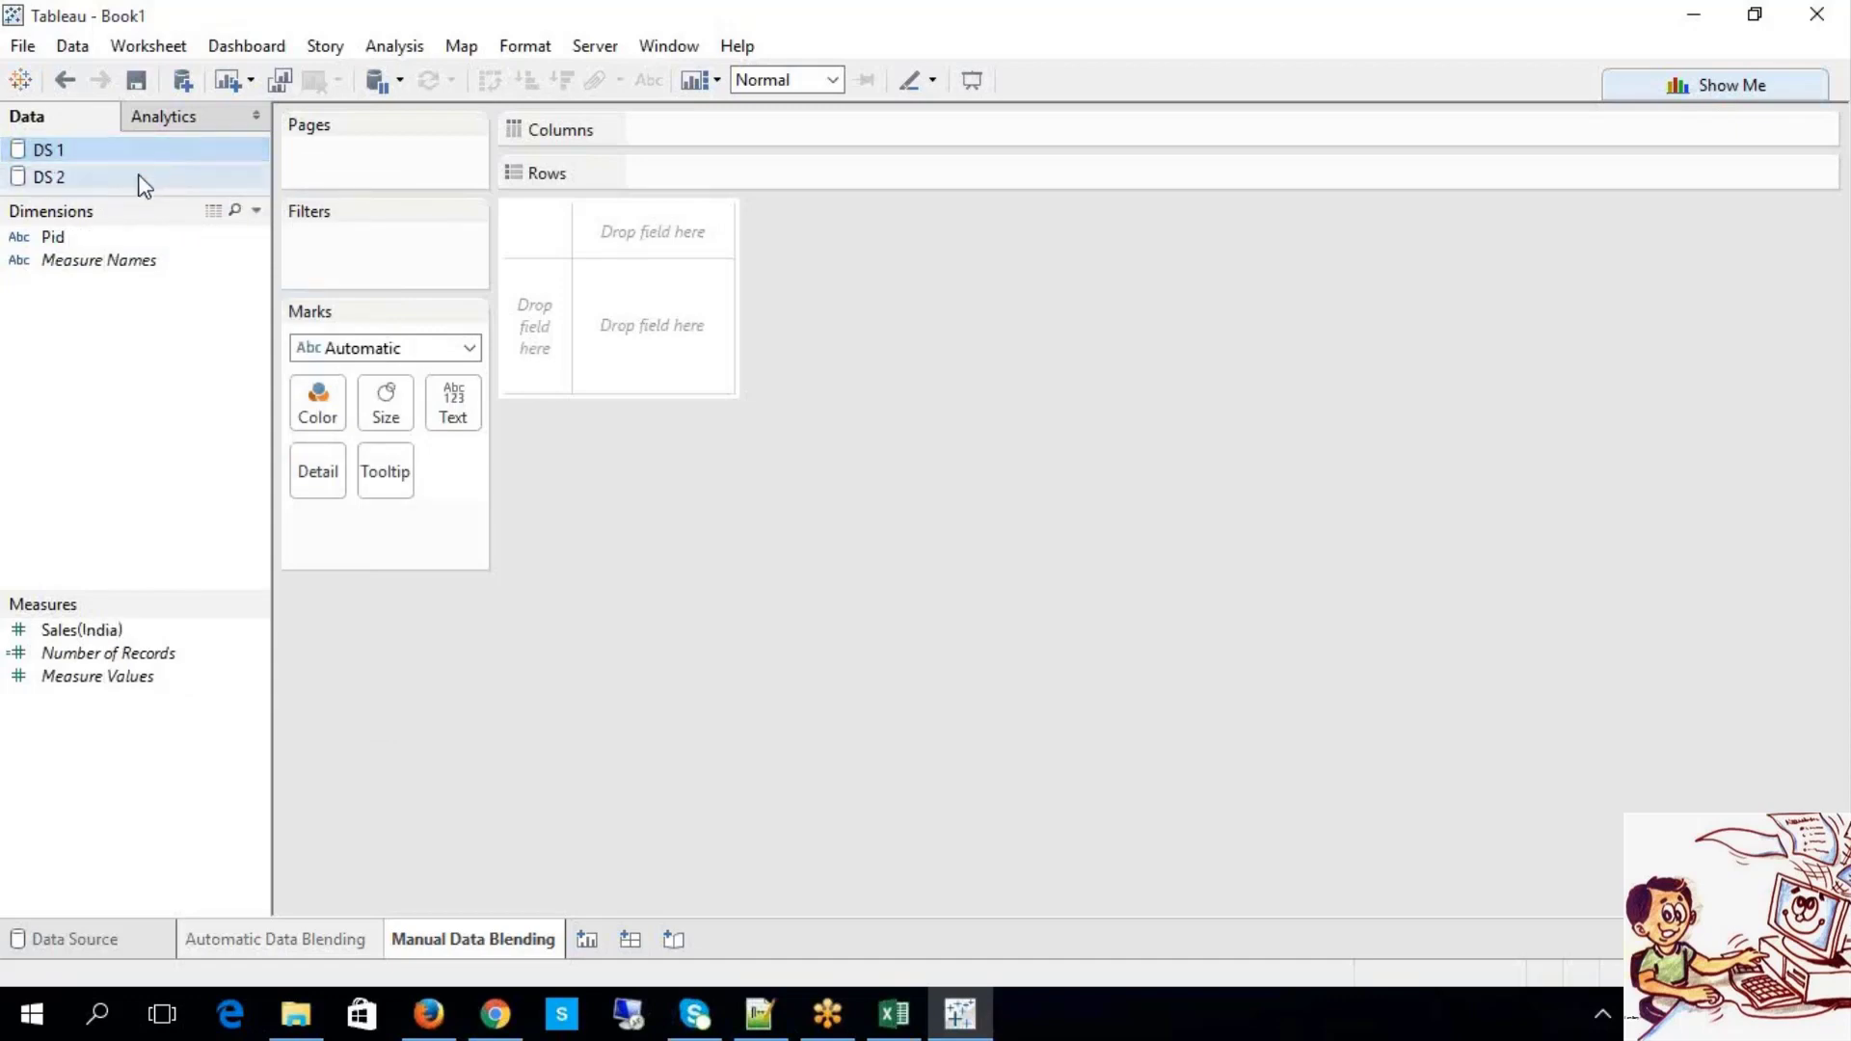
left_click(138, 177)
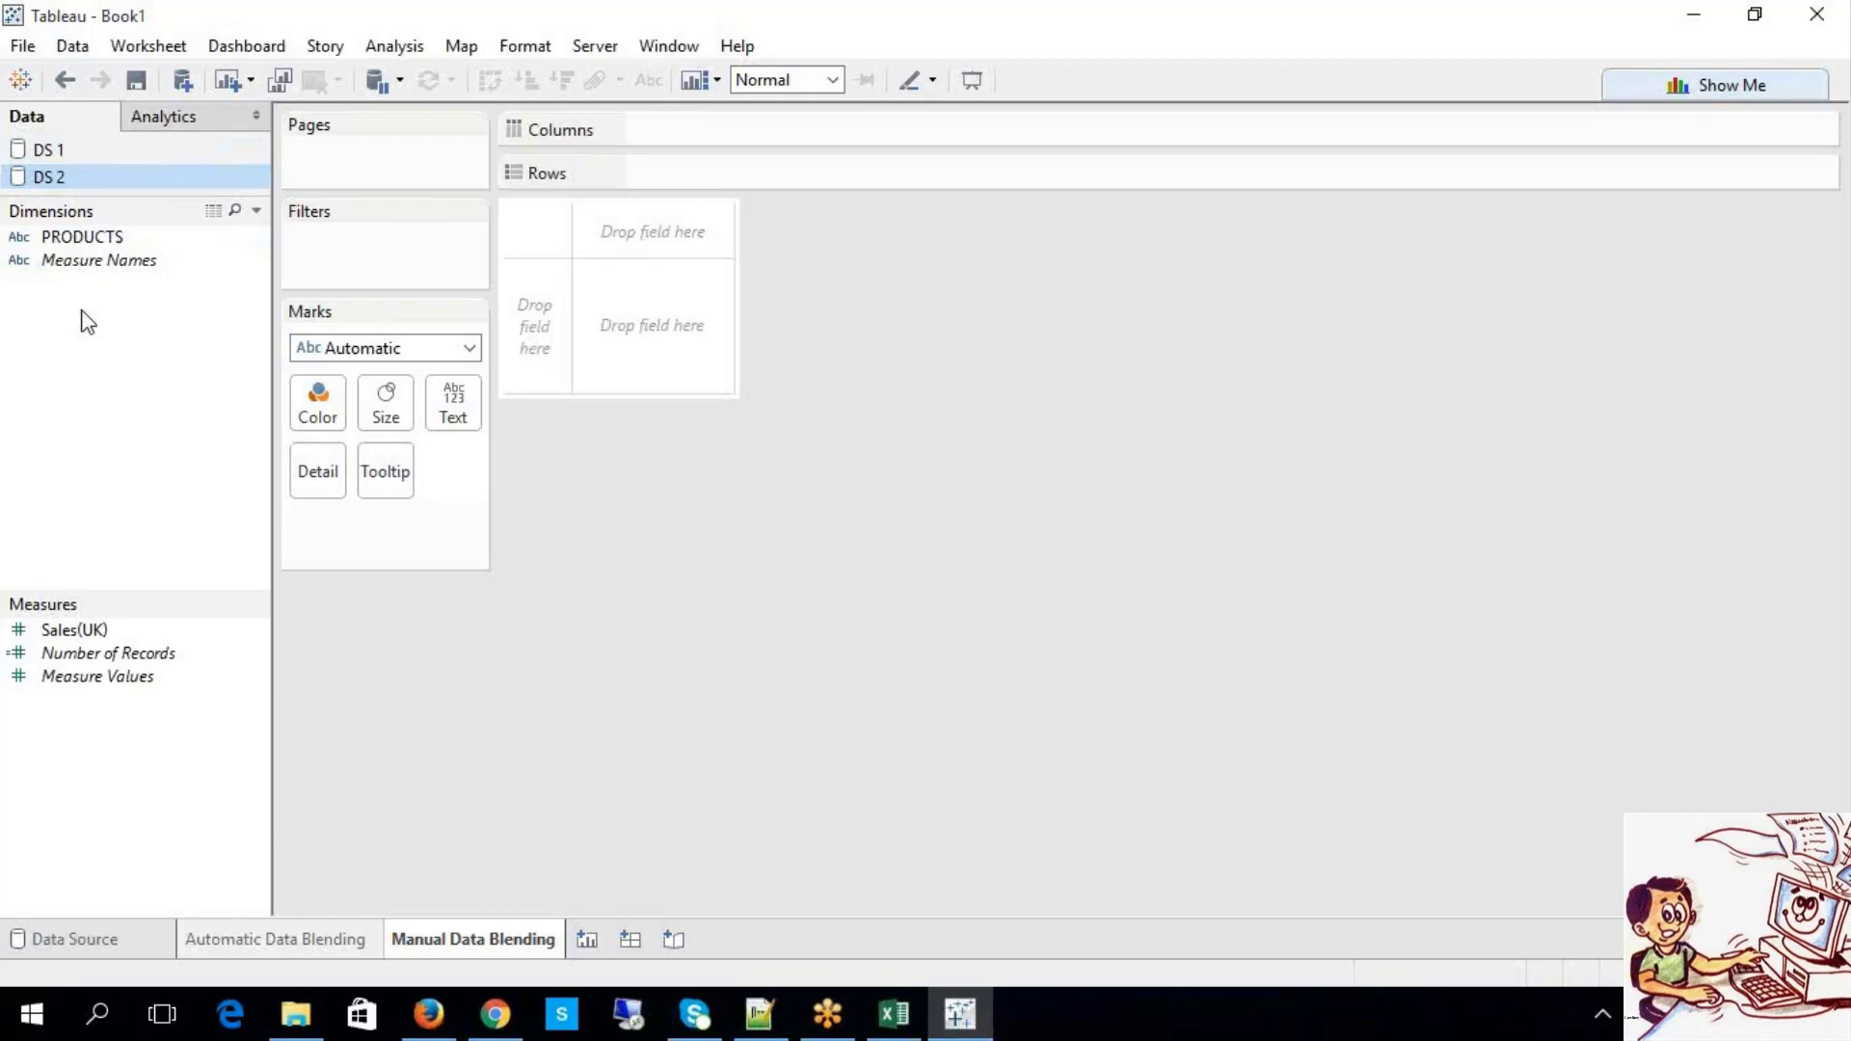
Step: Build the primary view from DS 1 with Pid on Rows and Sales(India) on Columns
left_click(156, 154)
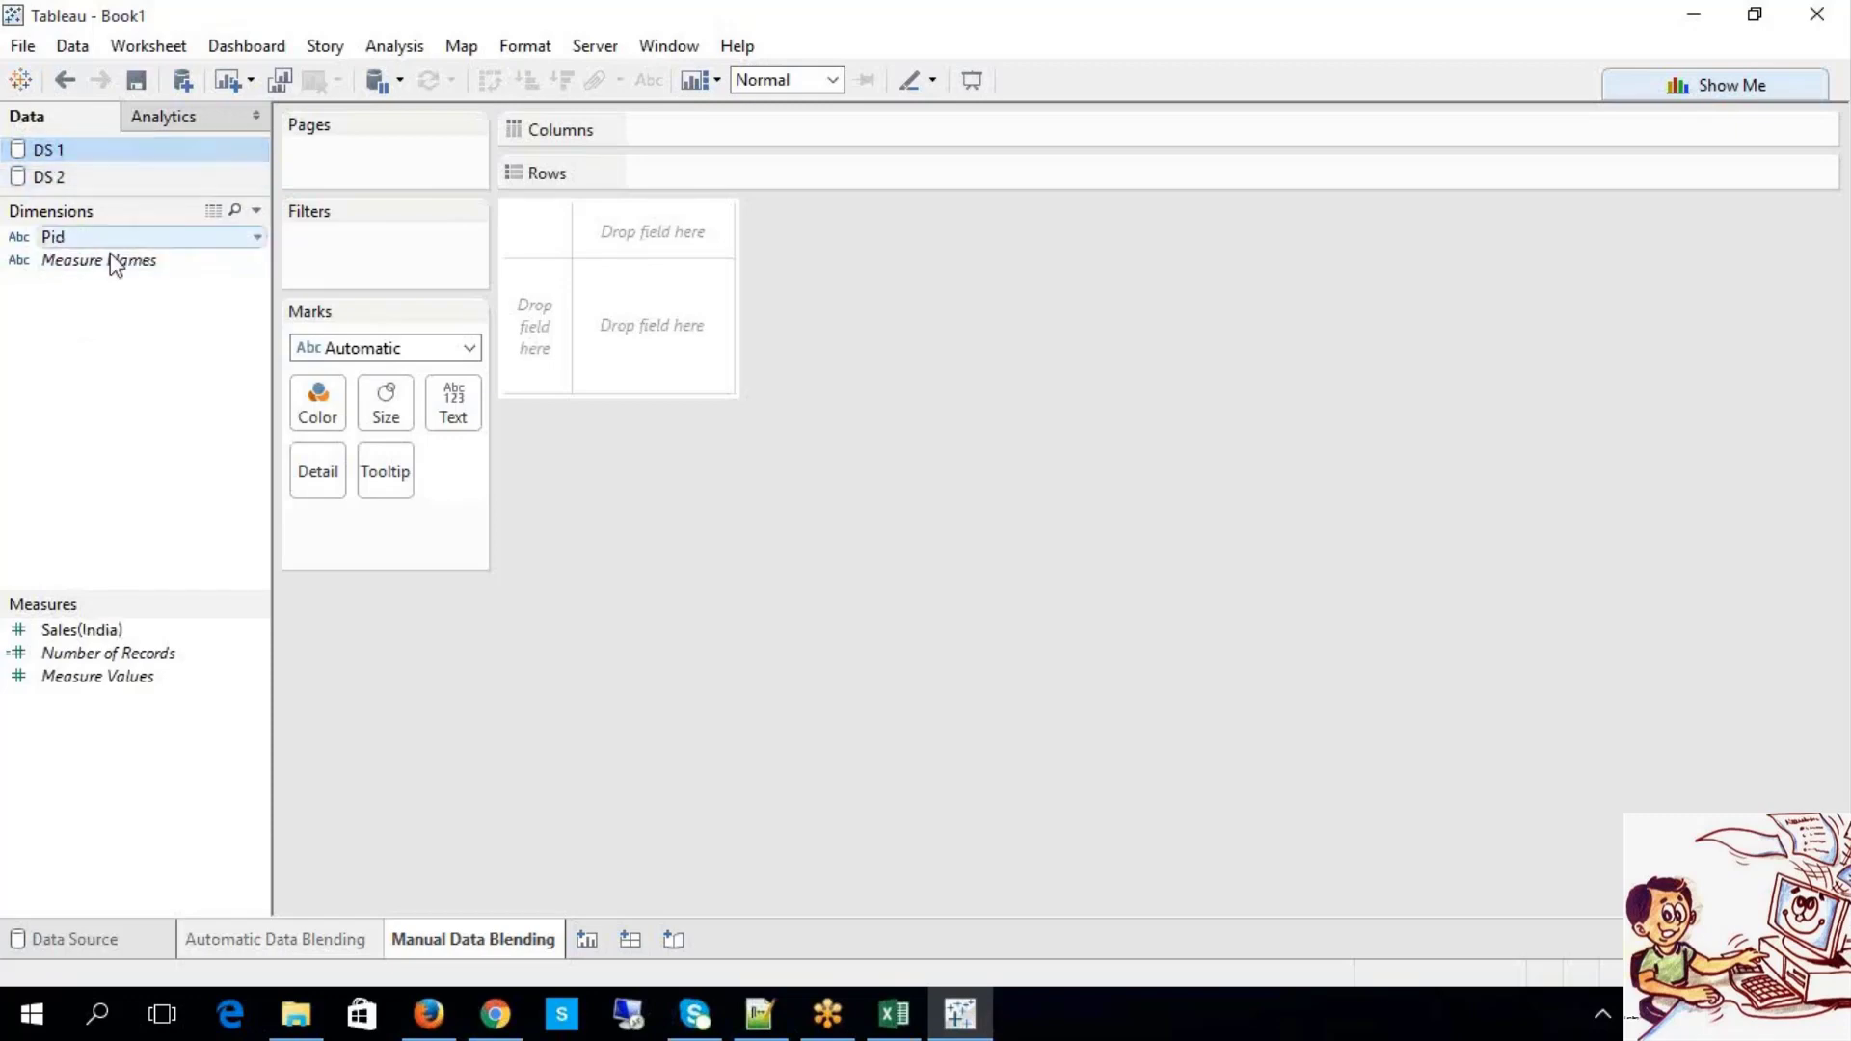
left_click_drag(100, 241, 644, 184)
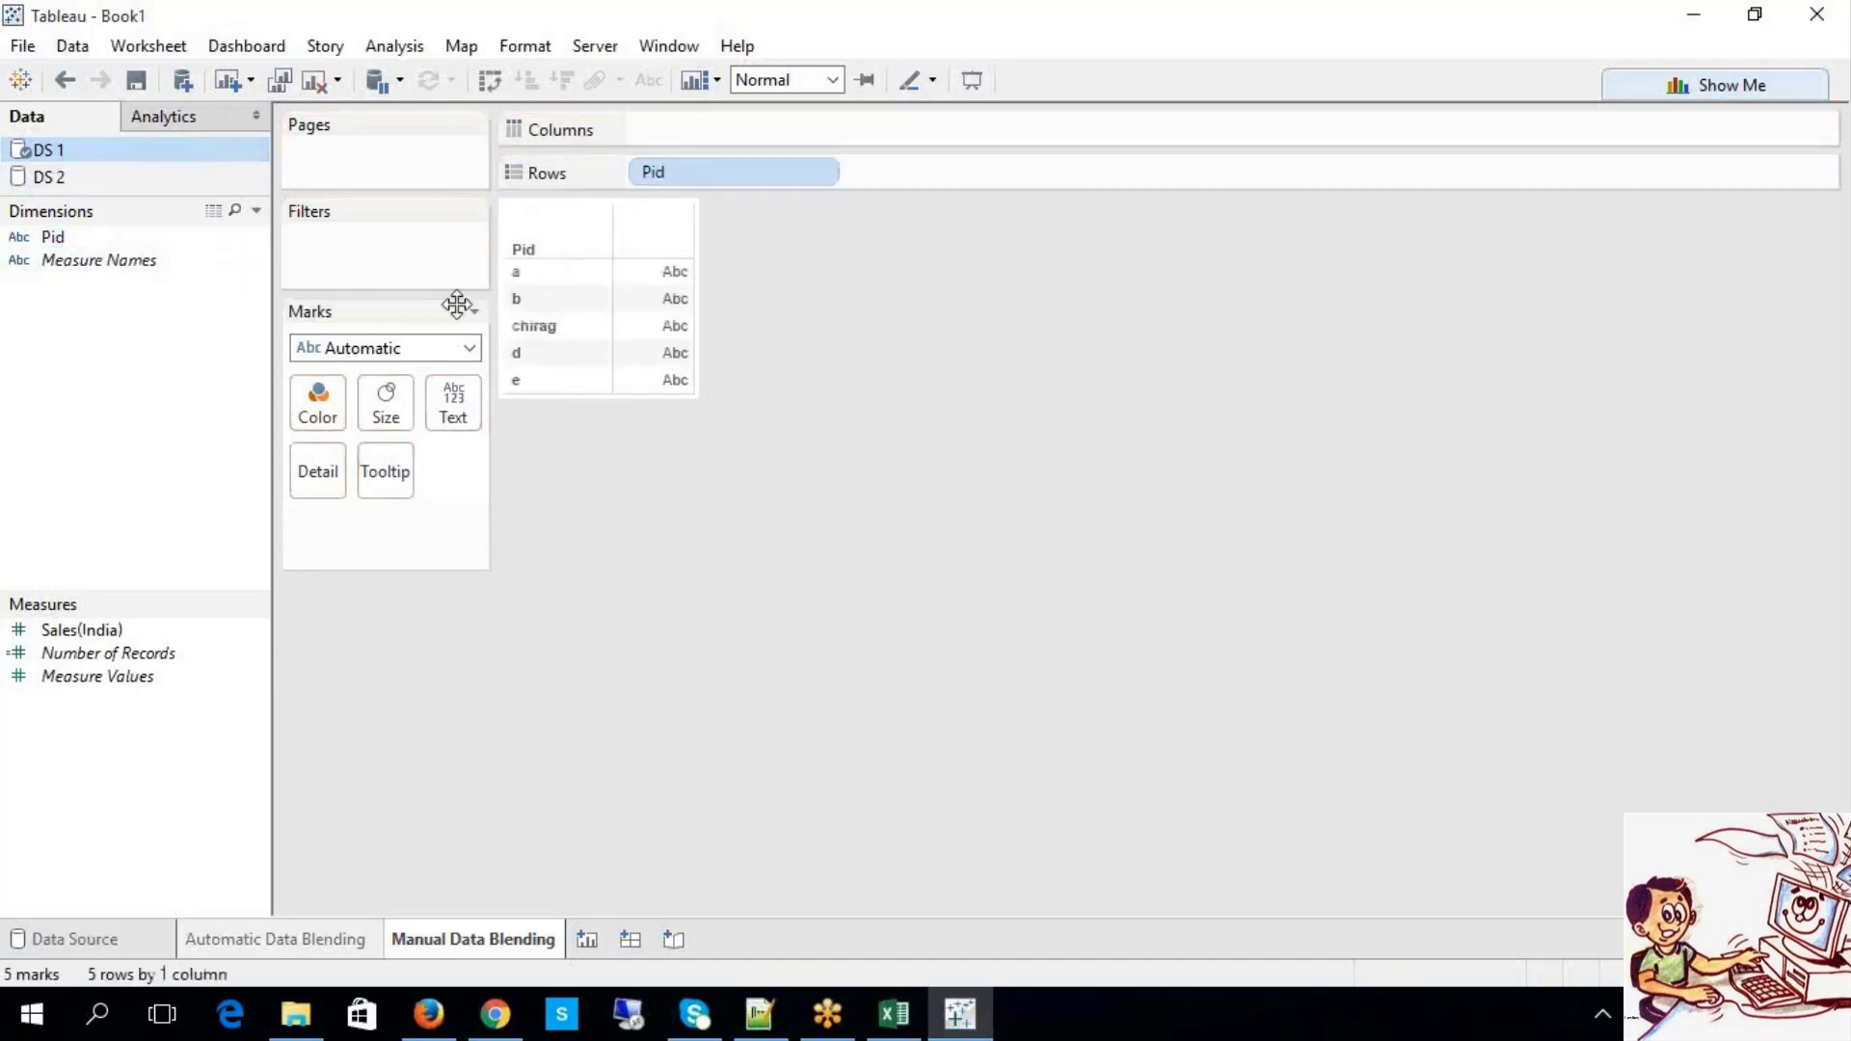
left_click_drag(184, 644, 774, 138)
Step: Add Sales(UK) from DS 2 to Columns beside Sales(India), and dismiss the relationship warning
left_click(139, 181)
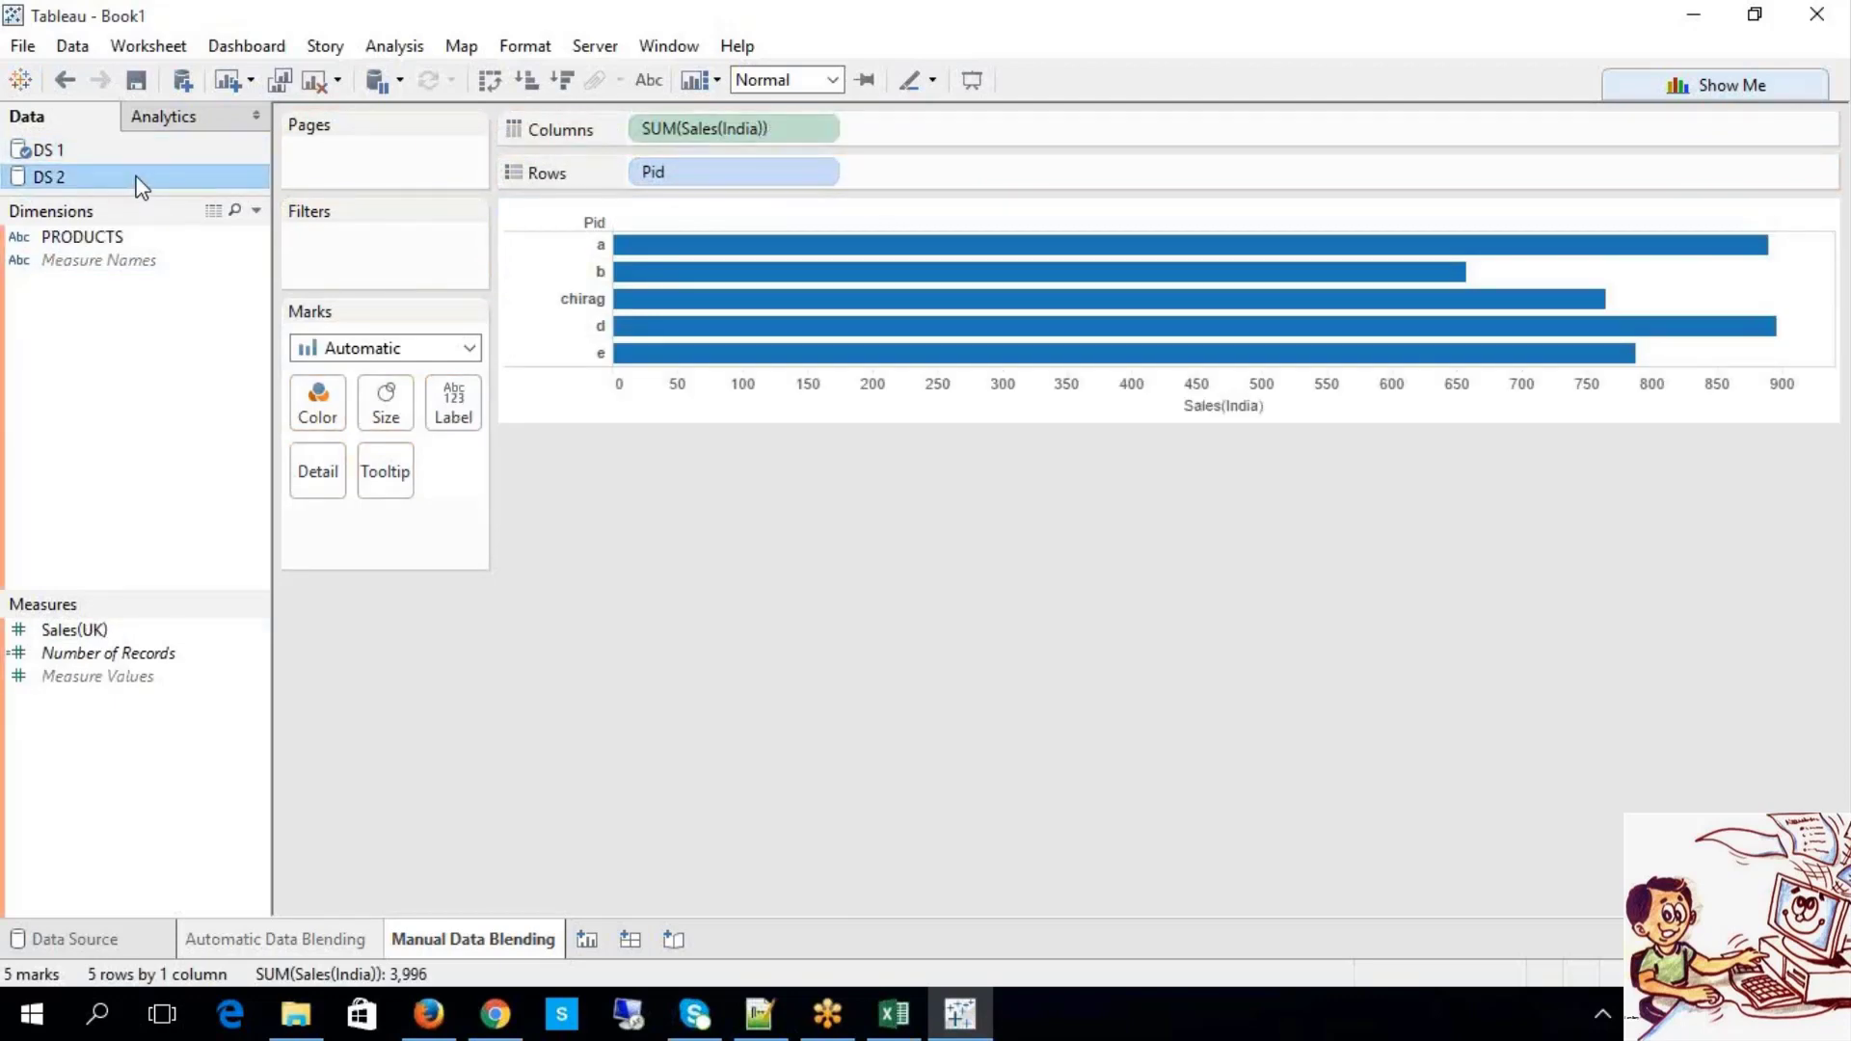
mouse_move(242, 653)
left_mouse_down()
mouse_move(942, 164)
mouse_move(934, 145)
left_mouse_up()
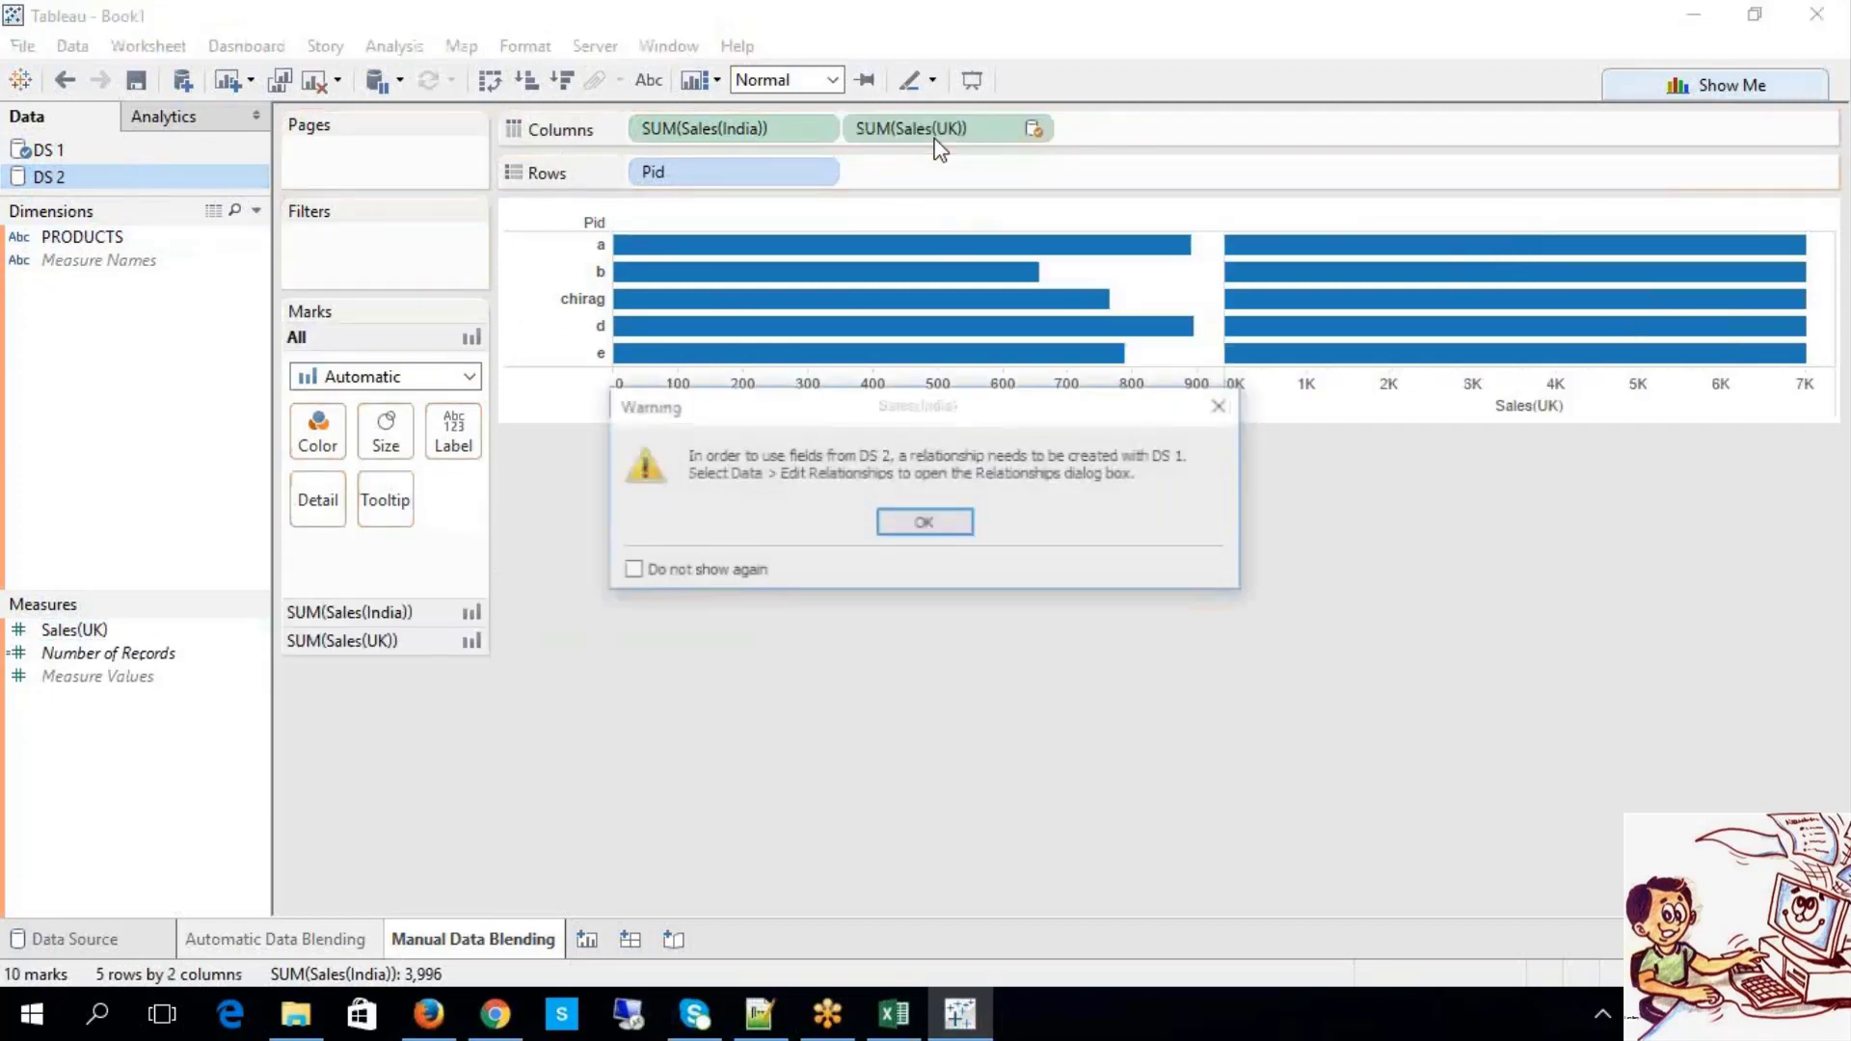
left_click(922, 522)
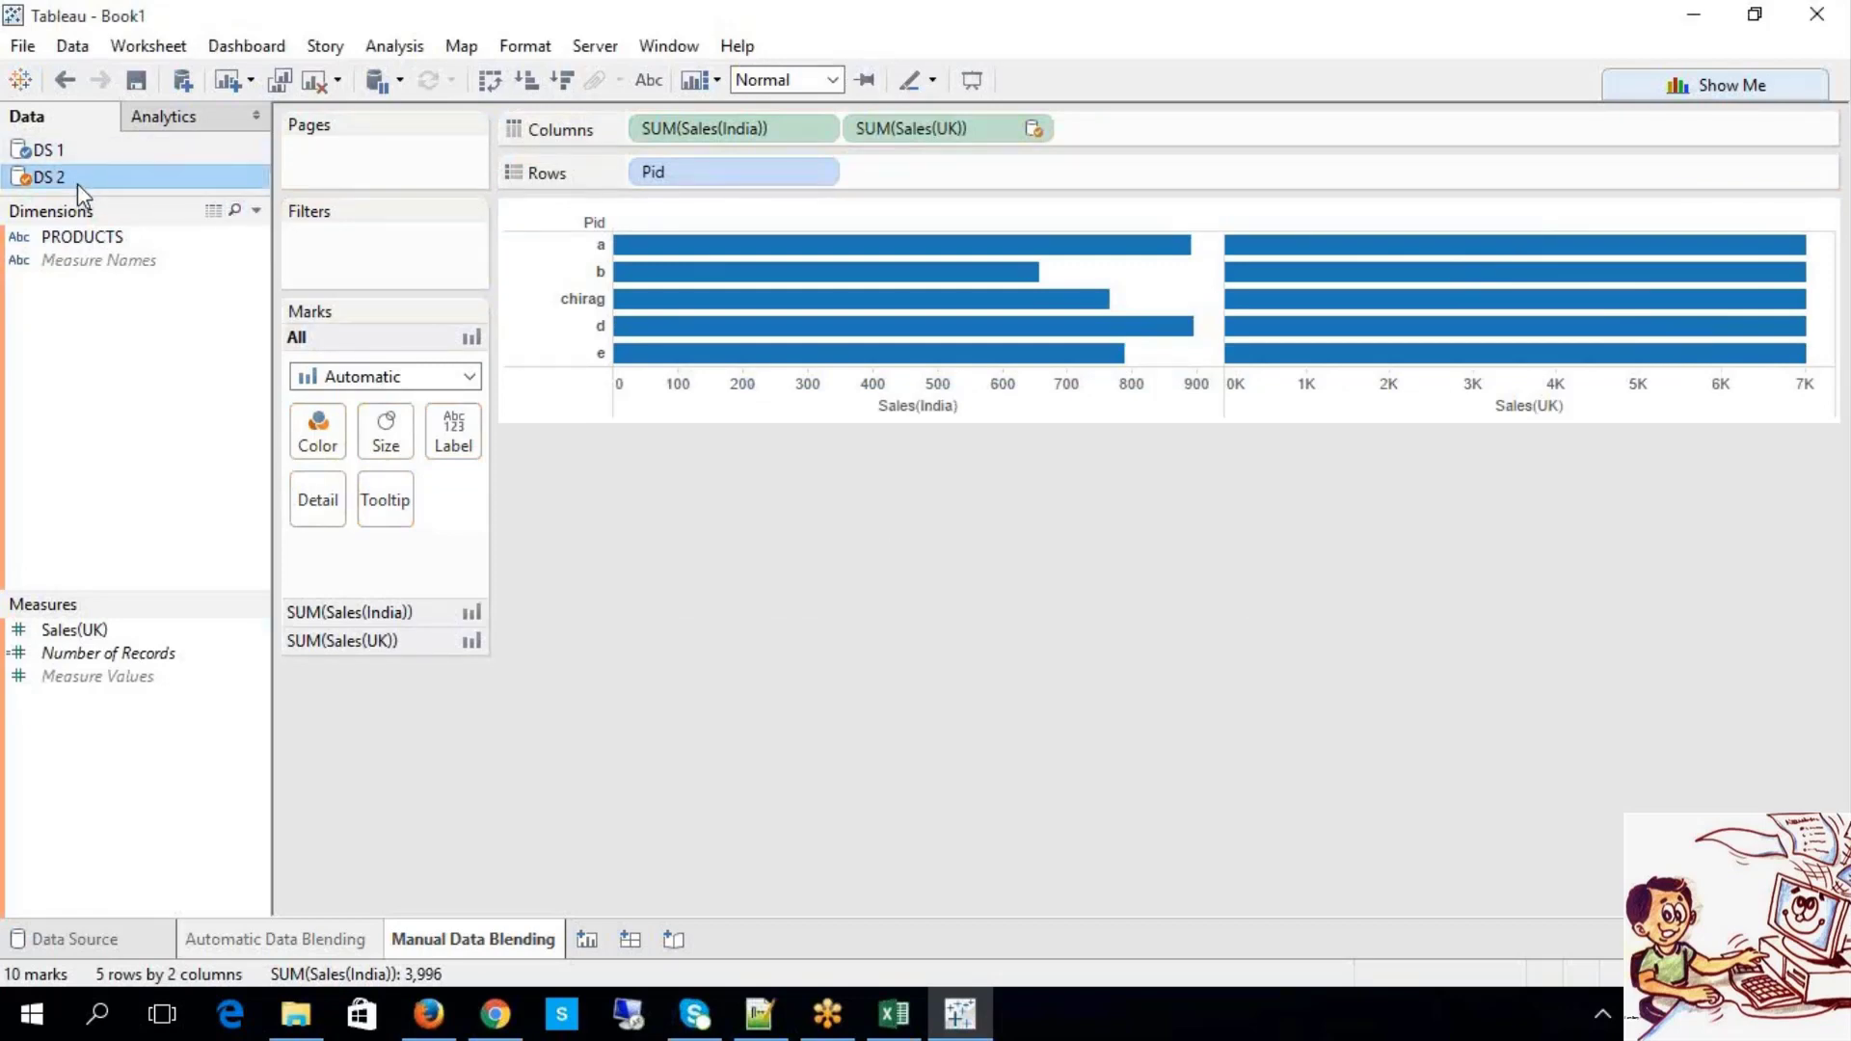
Step: Open the data source relationships editor and keep DS 1 as the primary data source, with DS 2 as secondary
left_click(141, 53)
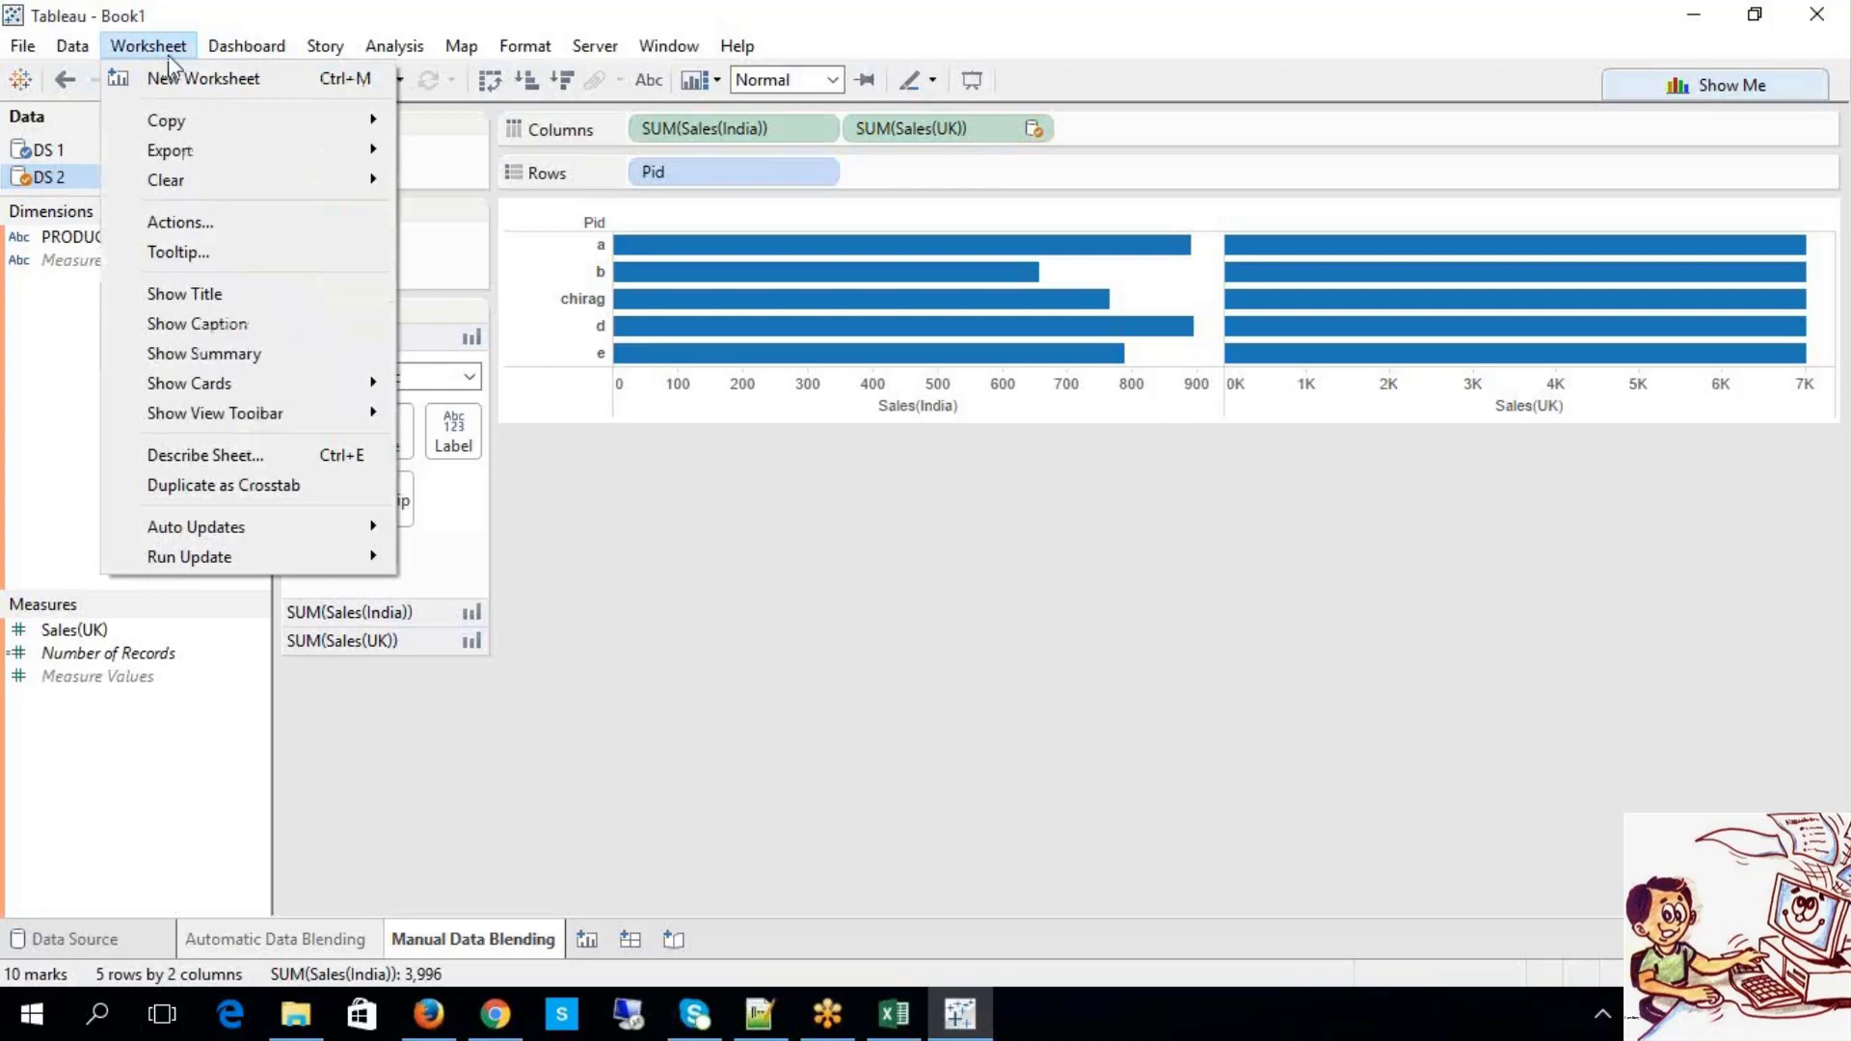
mouse_move(82, 60)
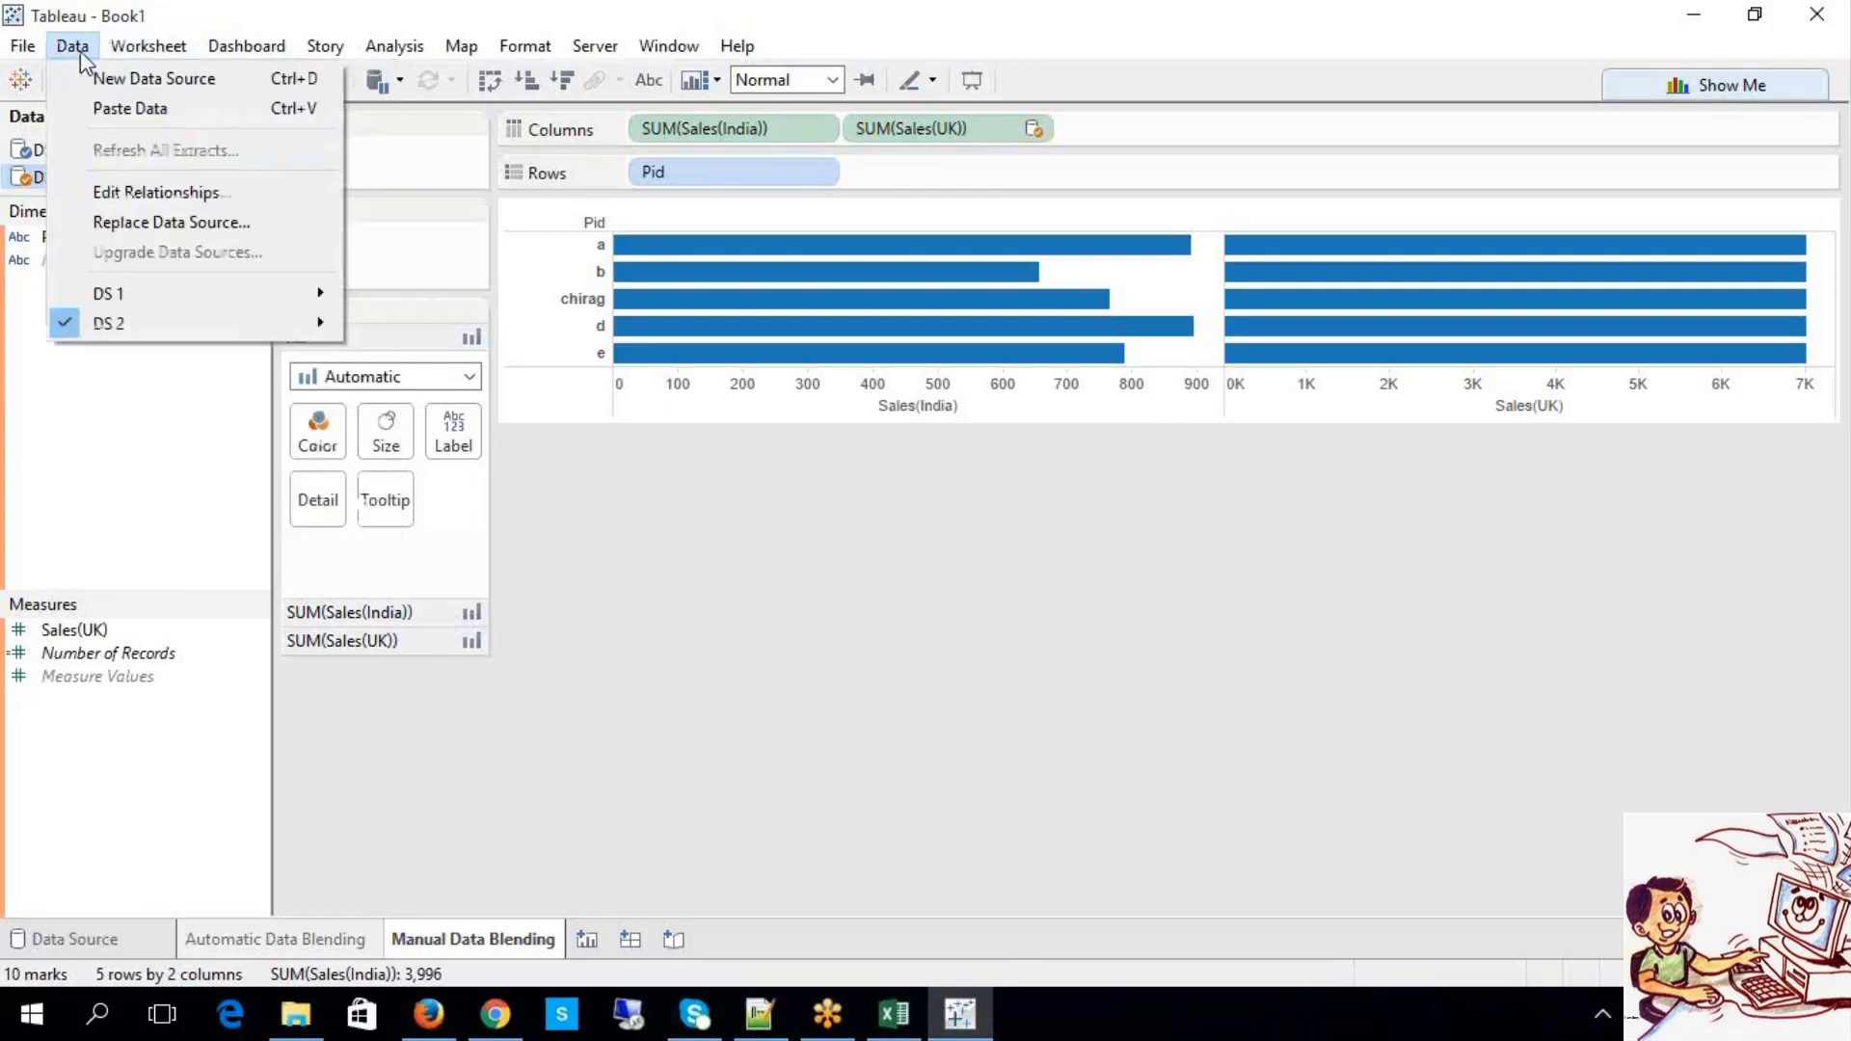
left_click(35, 178)
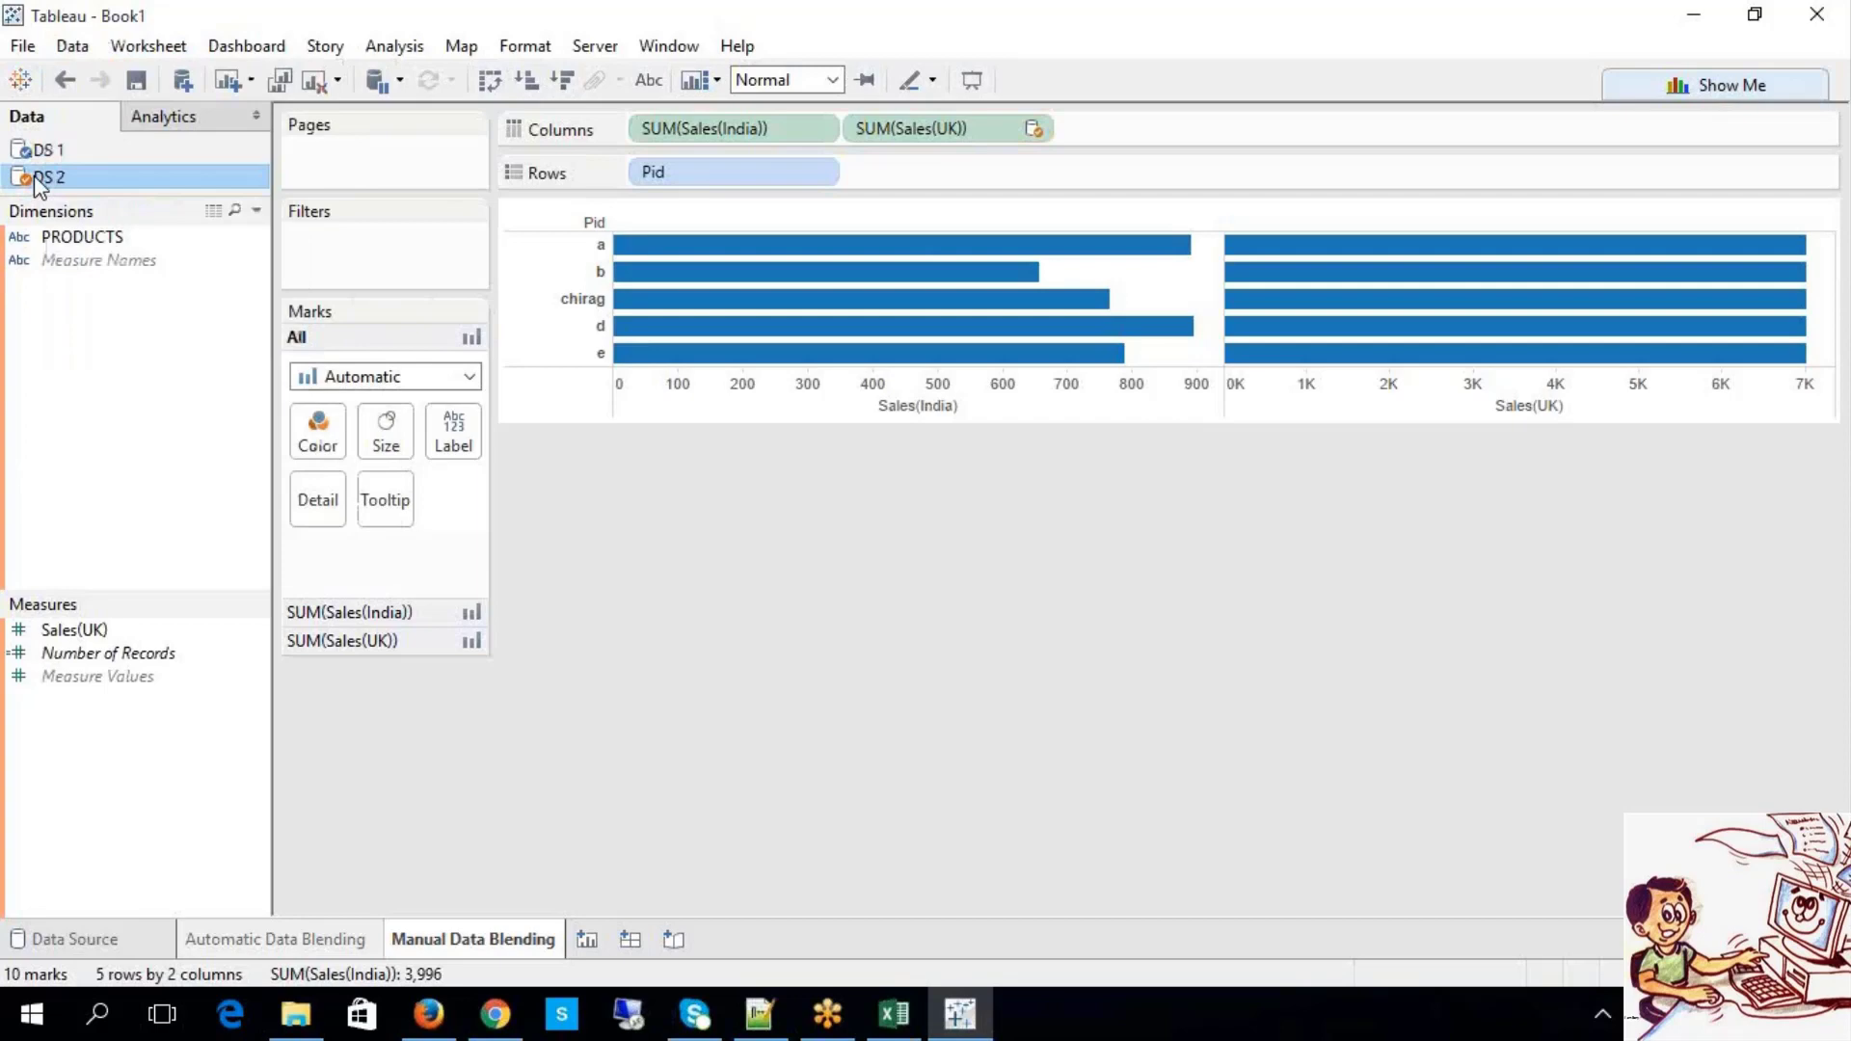
left_click(90, 53)
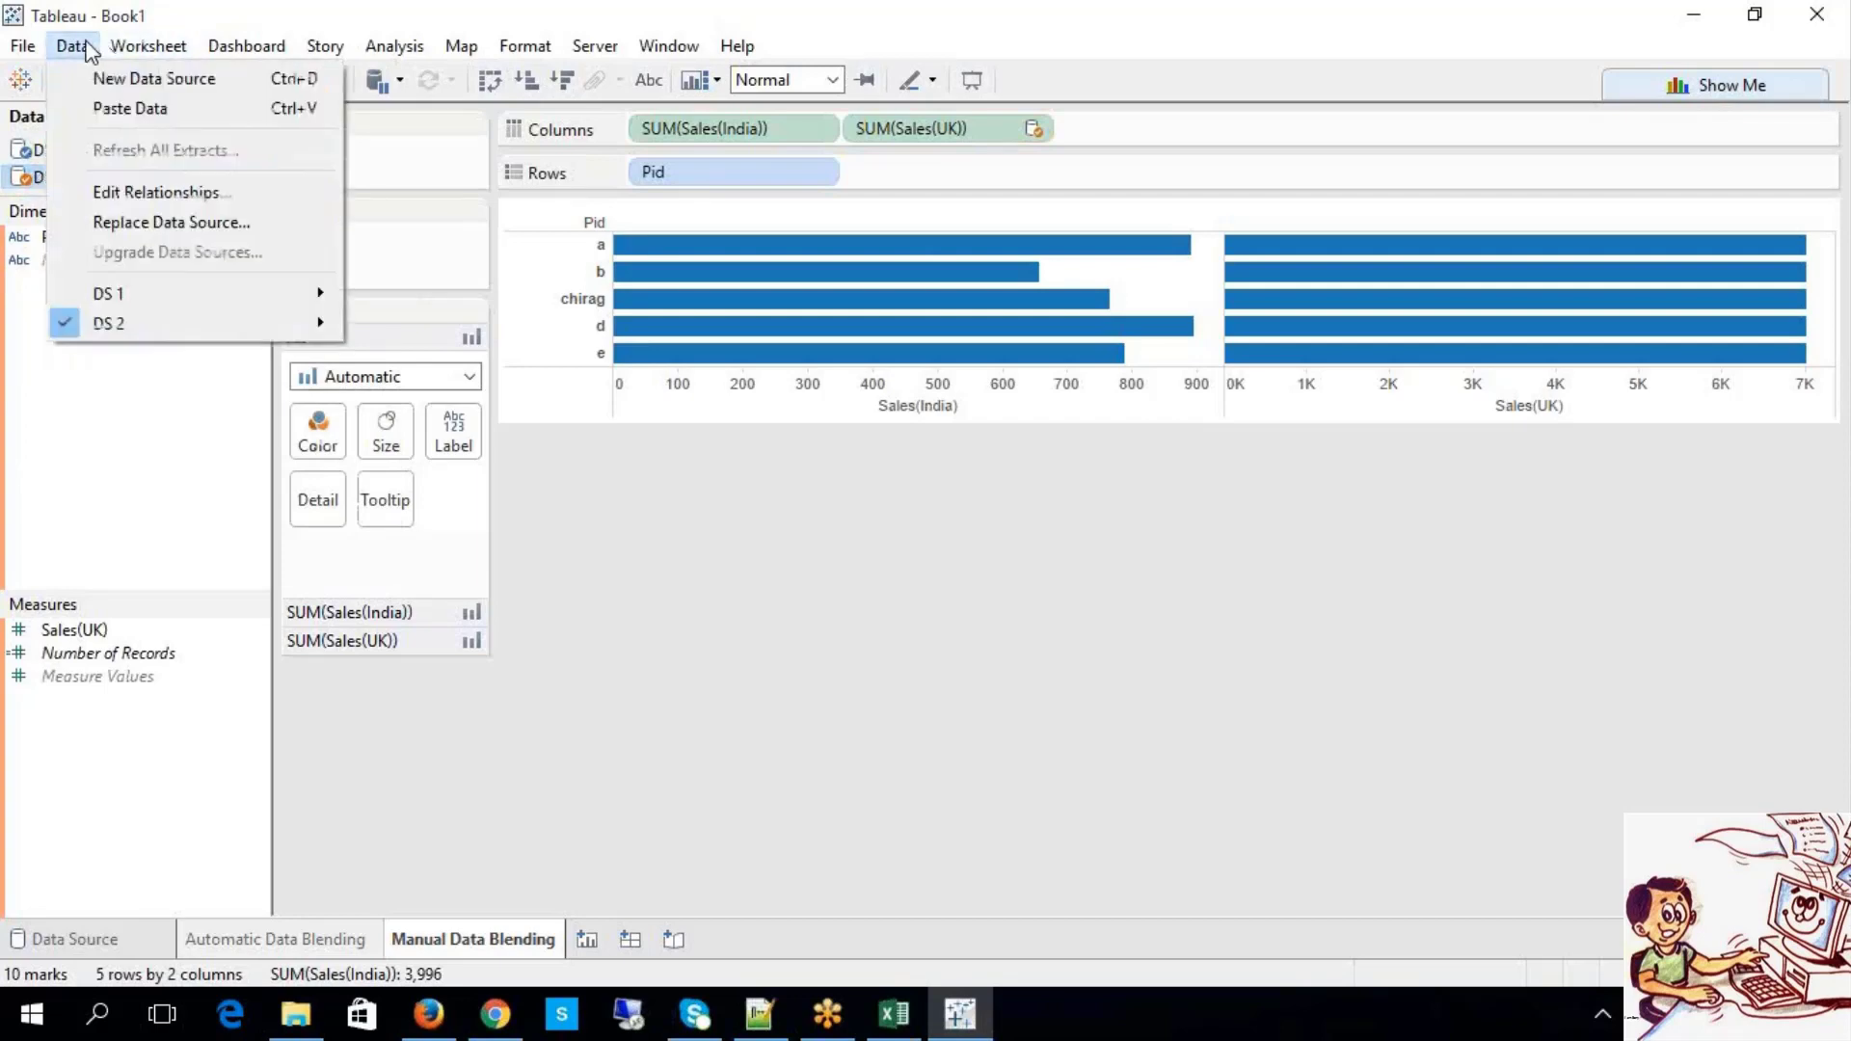
left_click(136, 192)
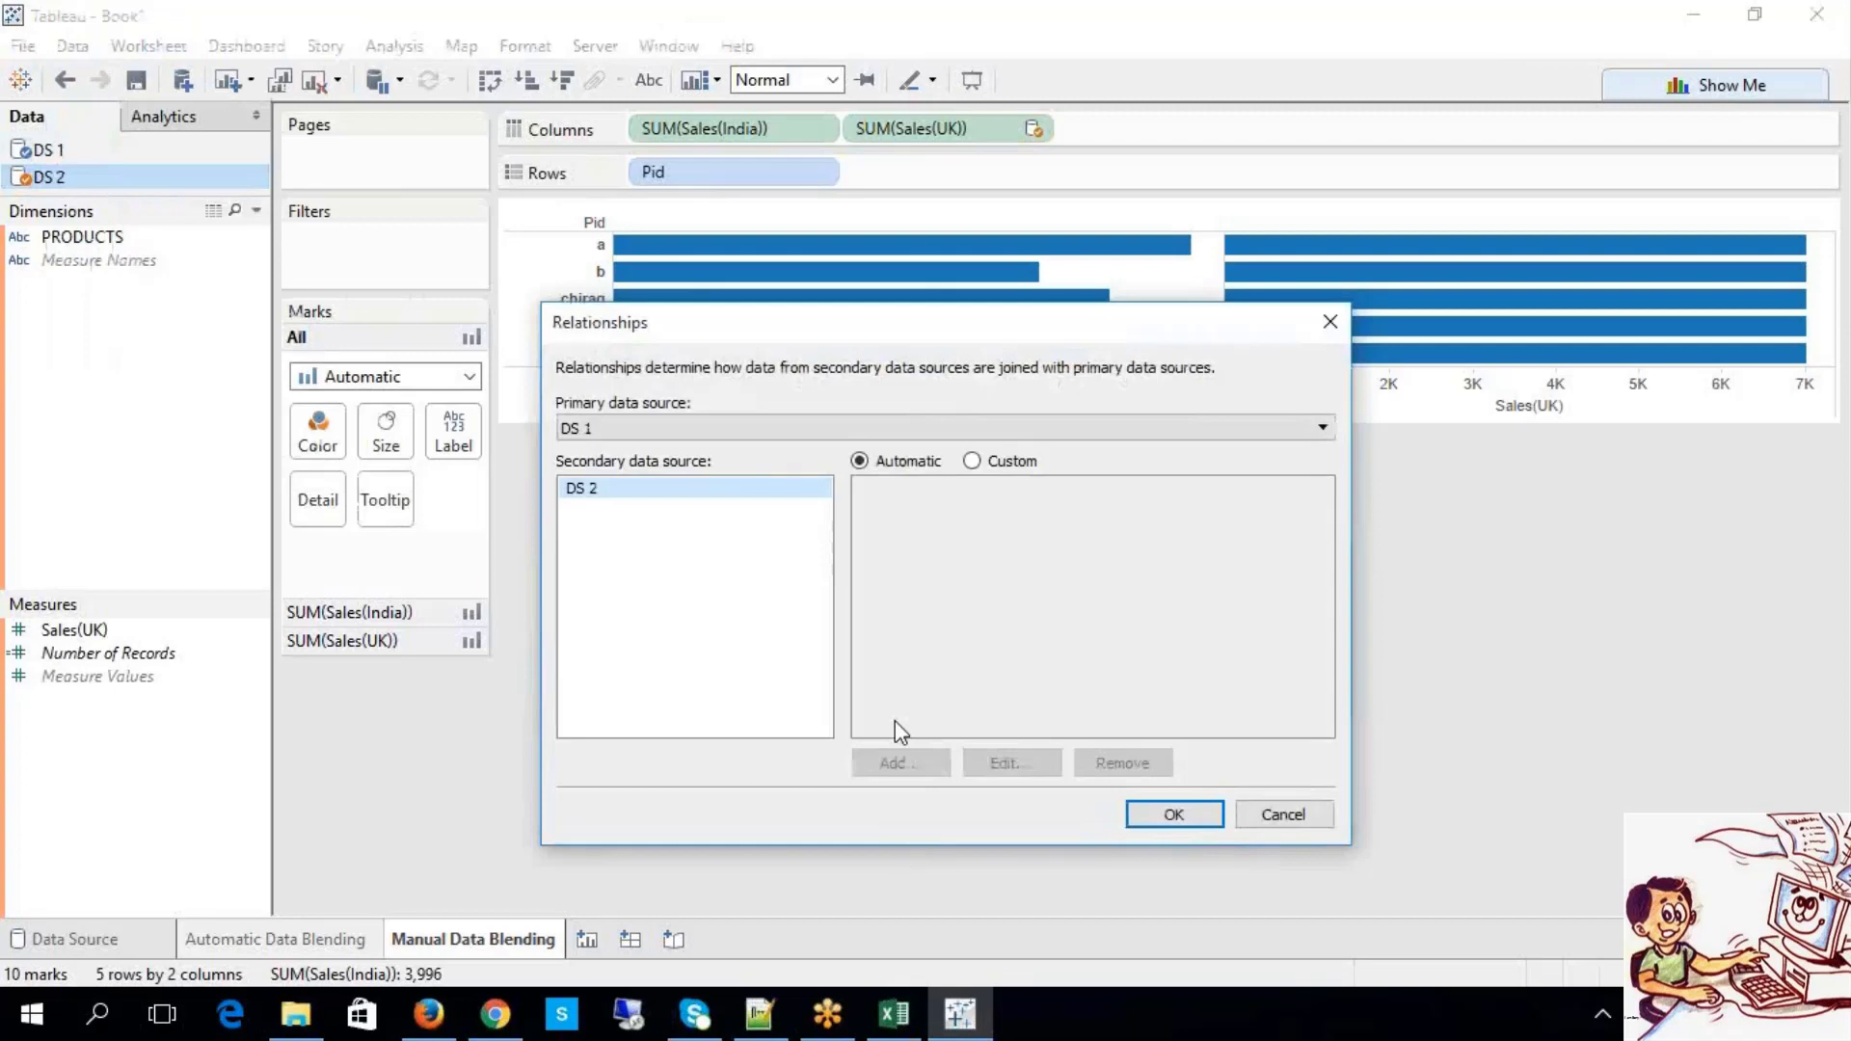
left_click(647, 432)
left_click(645, 450)
left_click(672, 432)
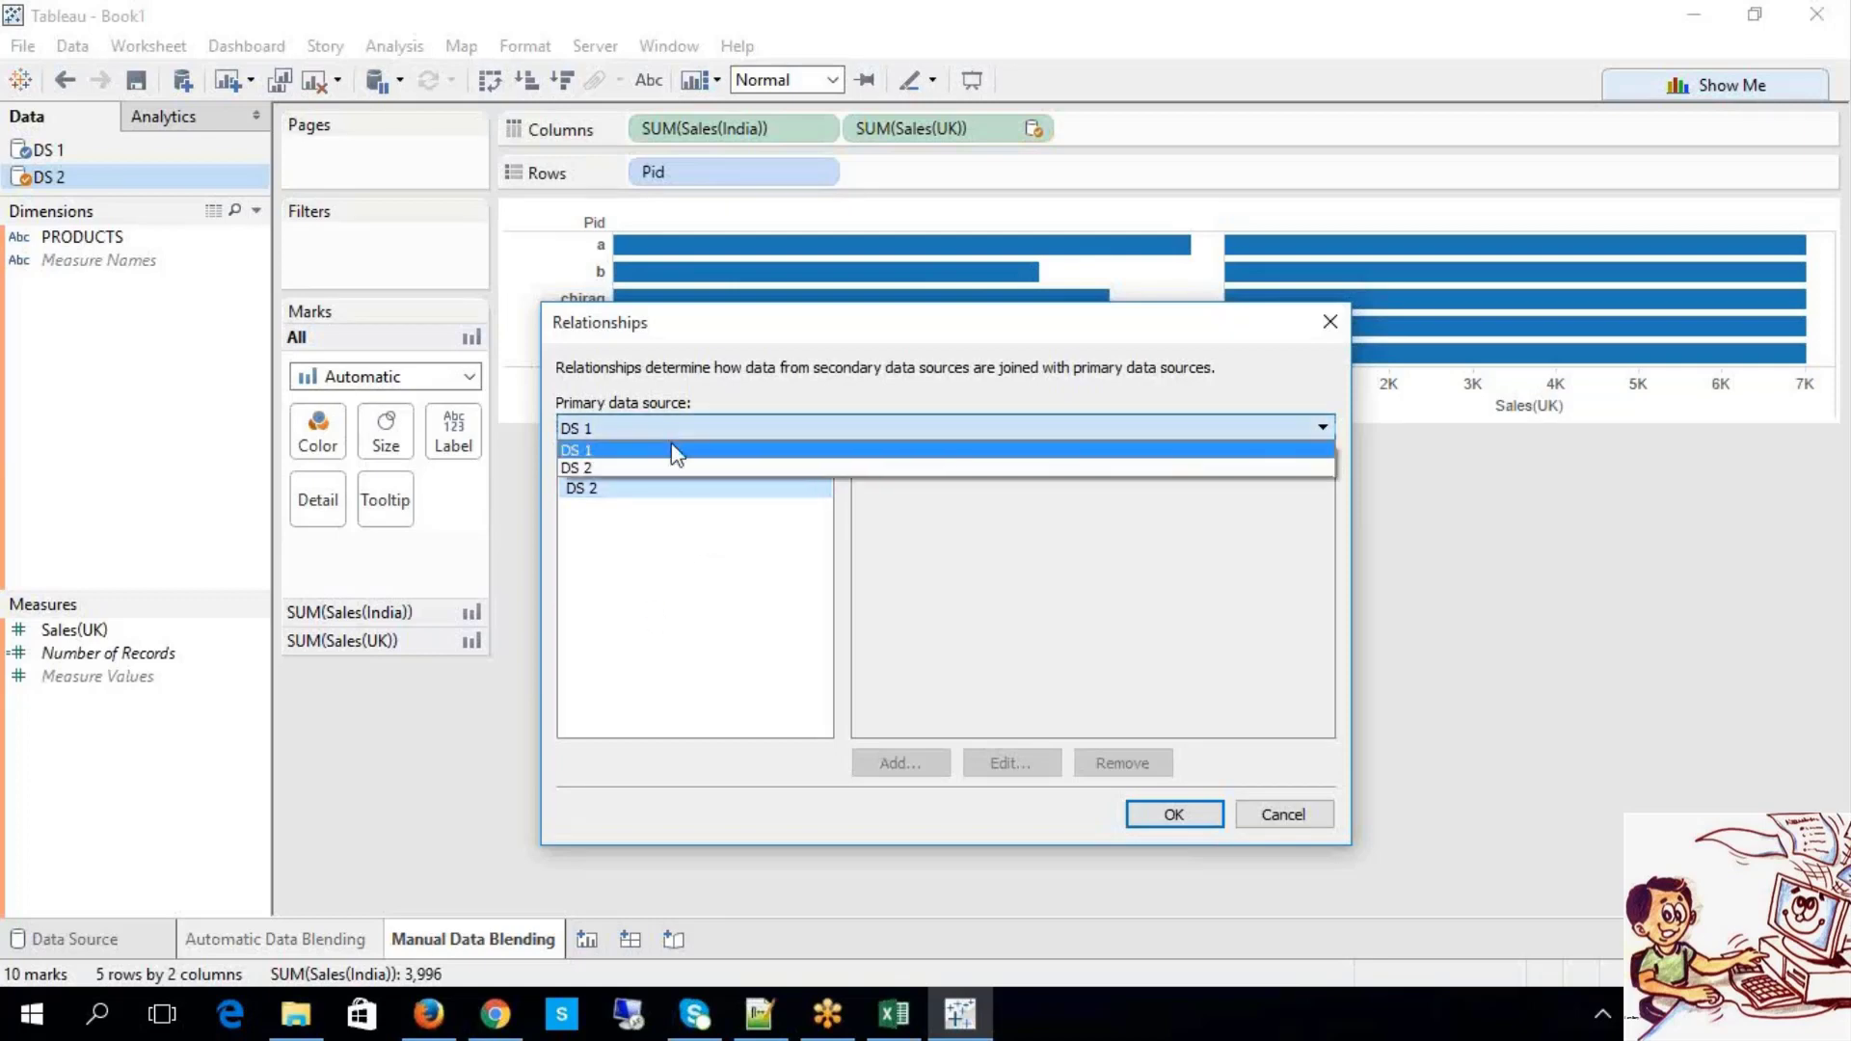
left_click(658, 453)
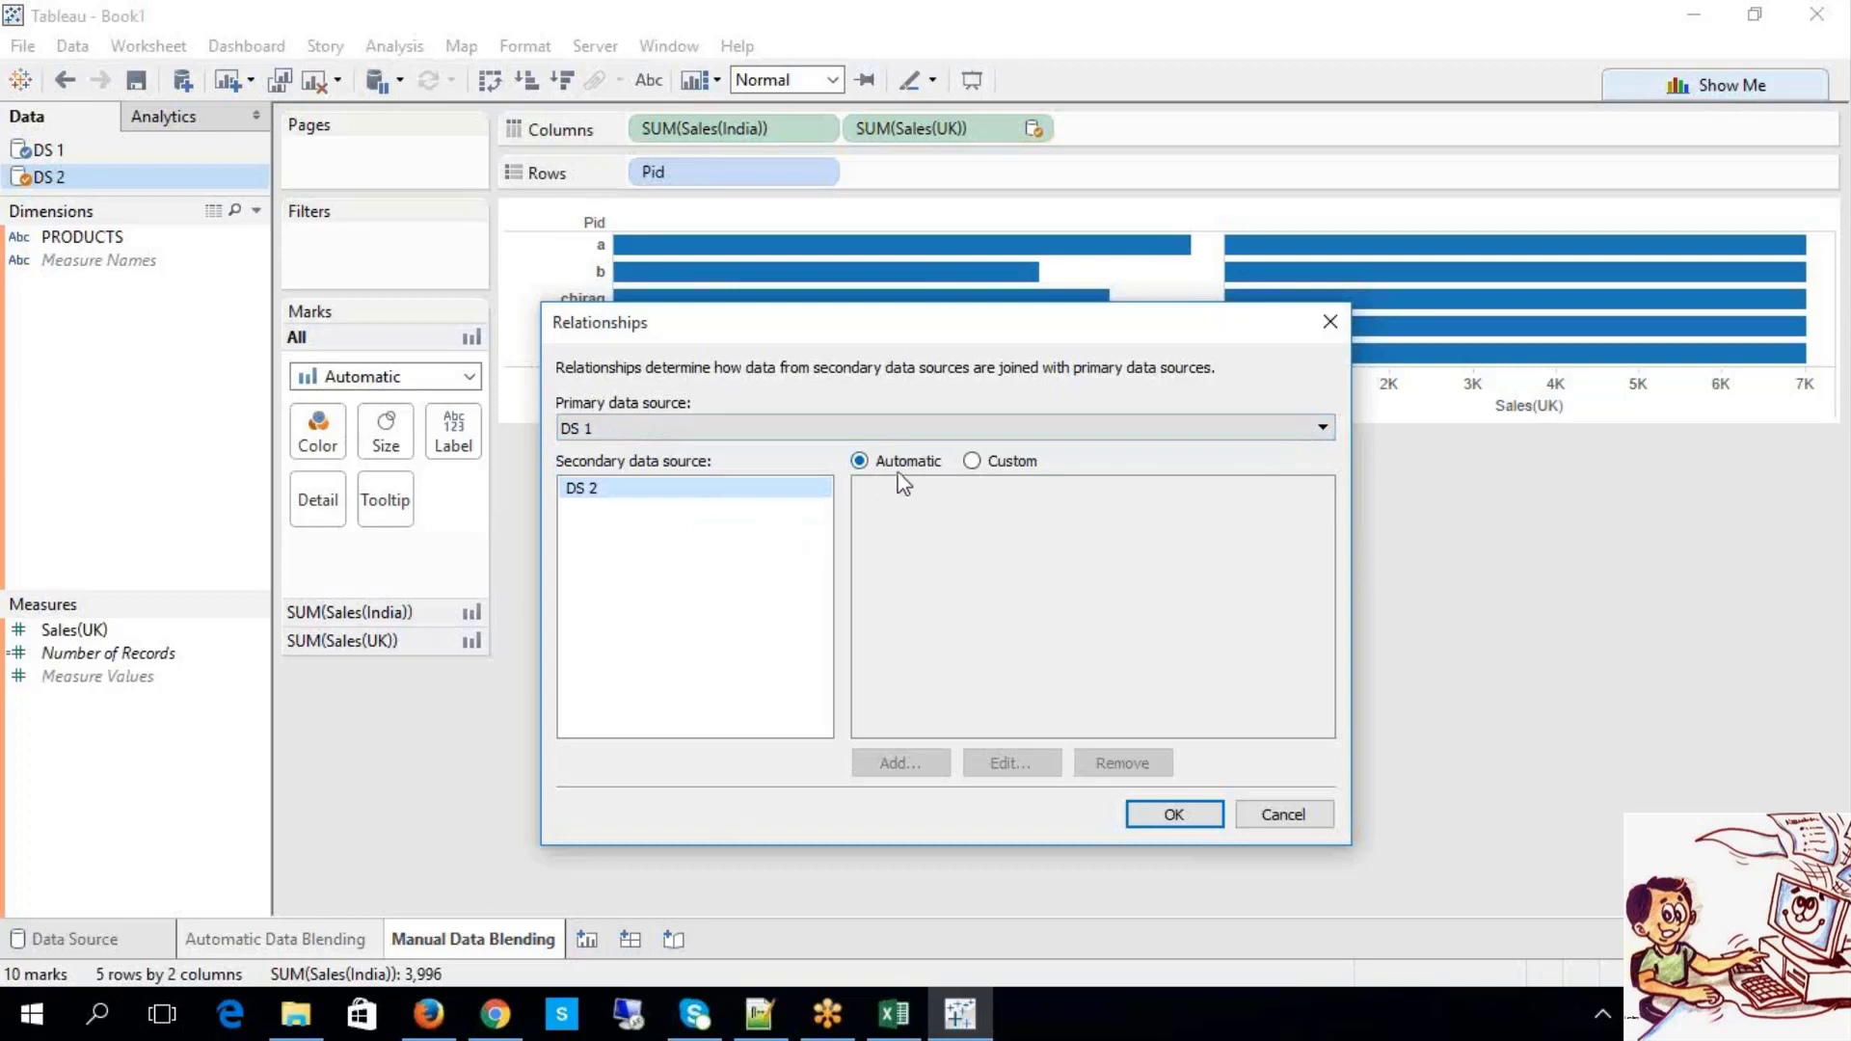
Step: Define a custom relationship mapping DS 1's Pid to DS 2's PRODUCTS field, and apply it
left_click(974, 462)
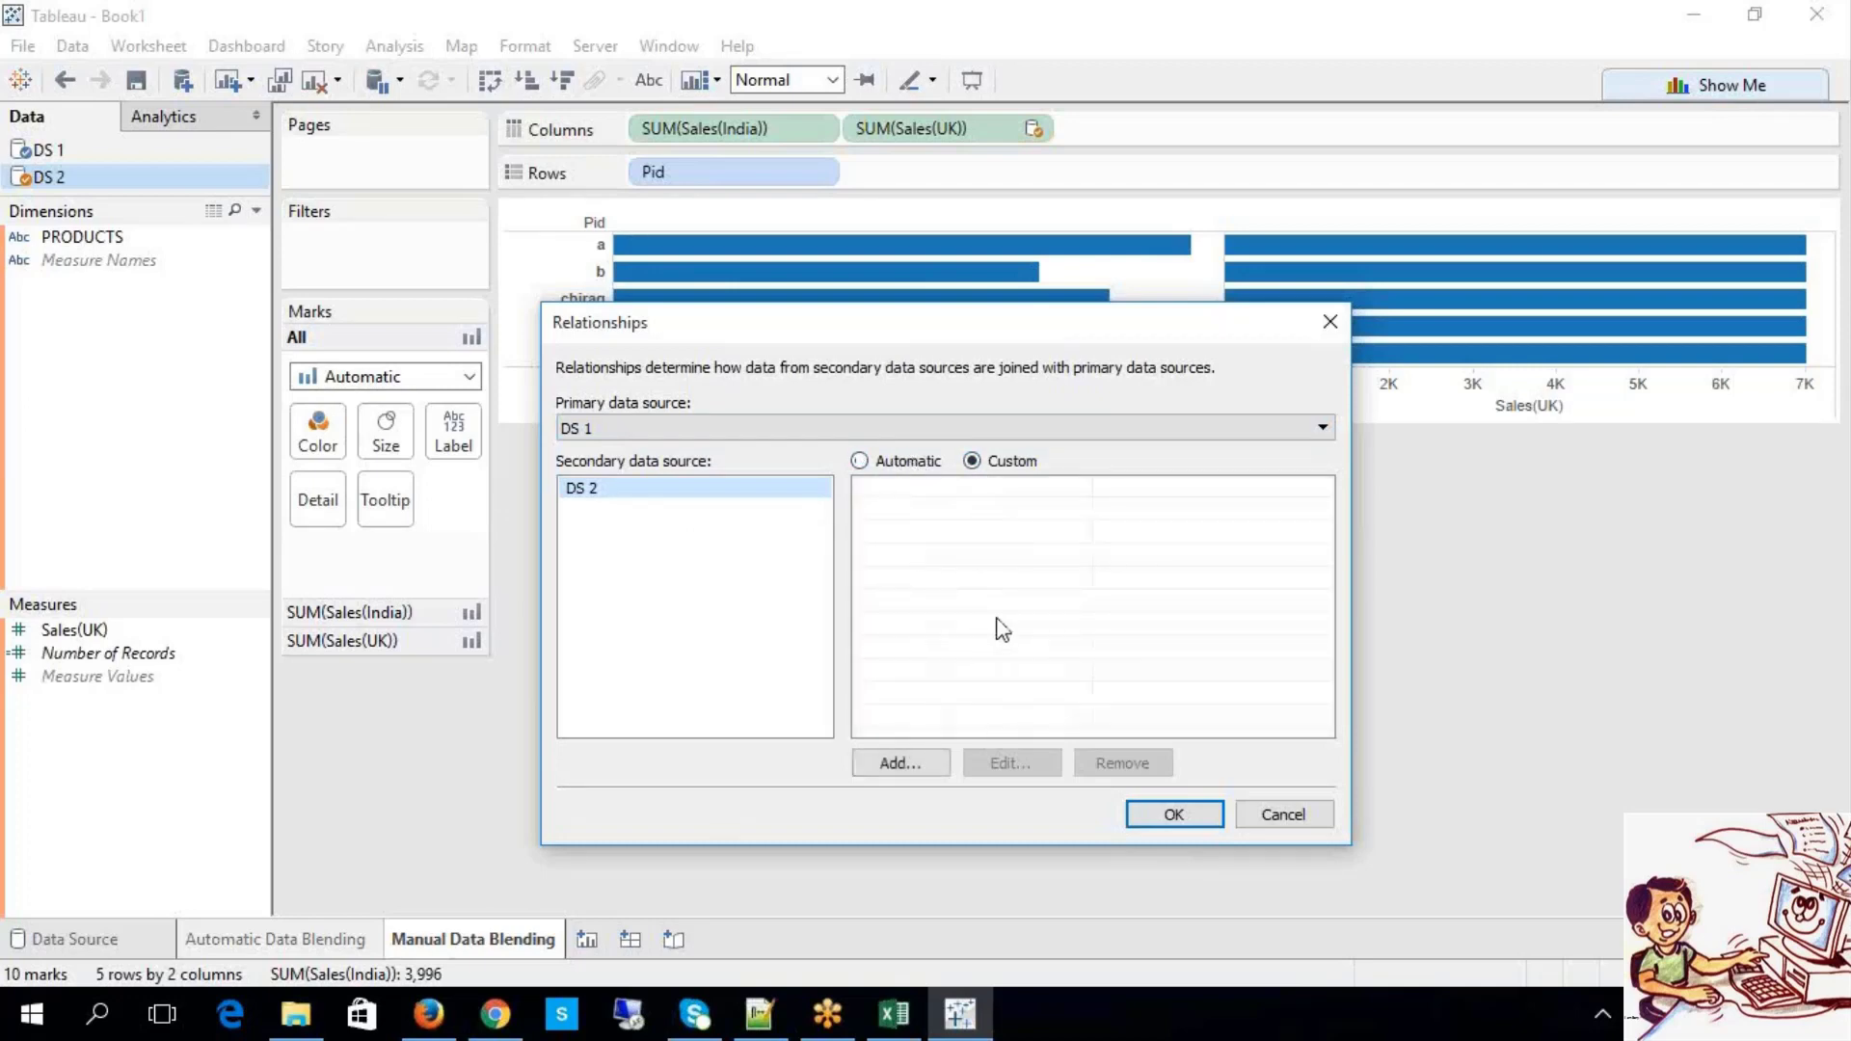
left_click(943, 766)
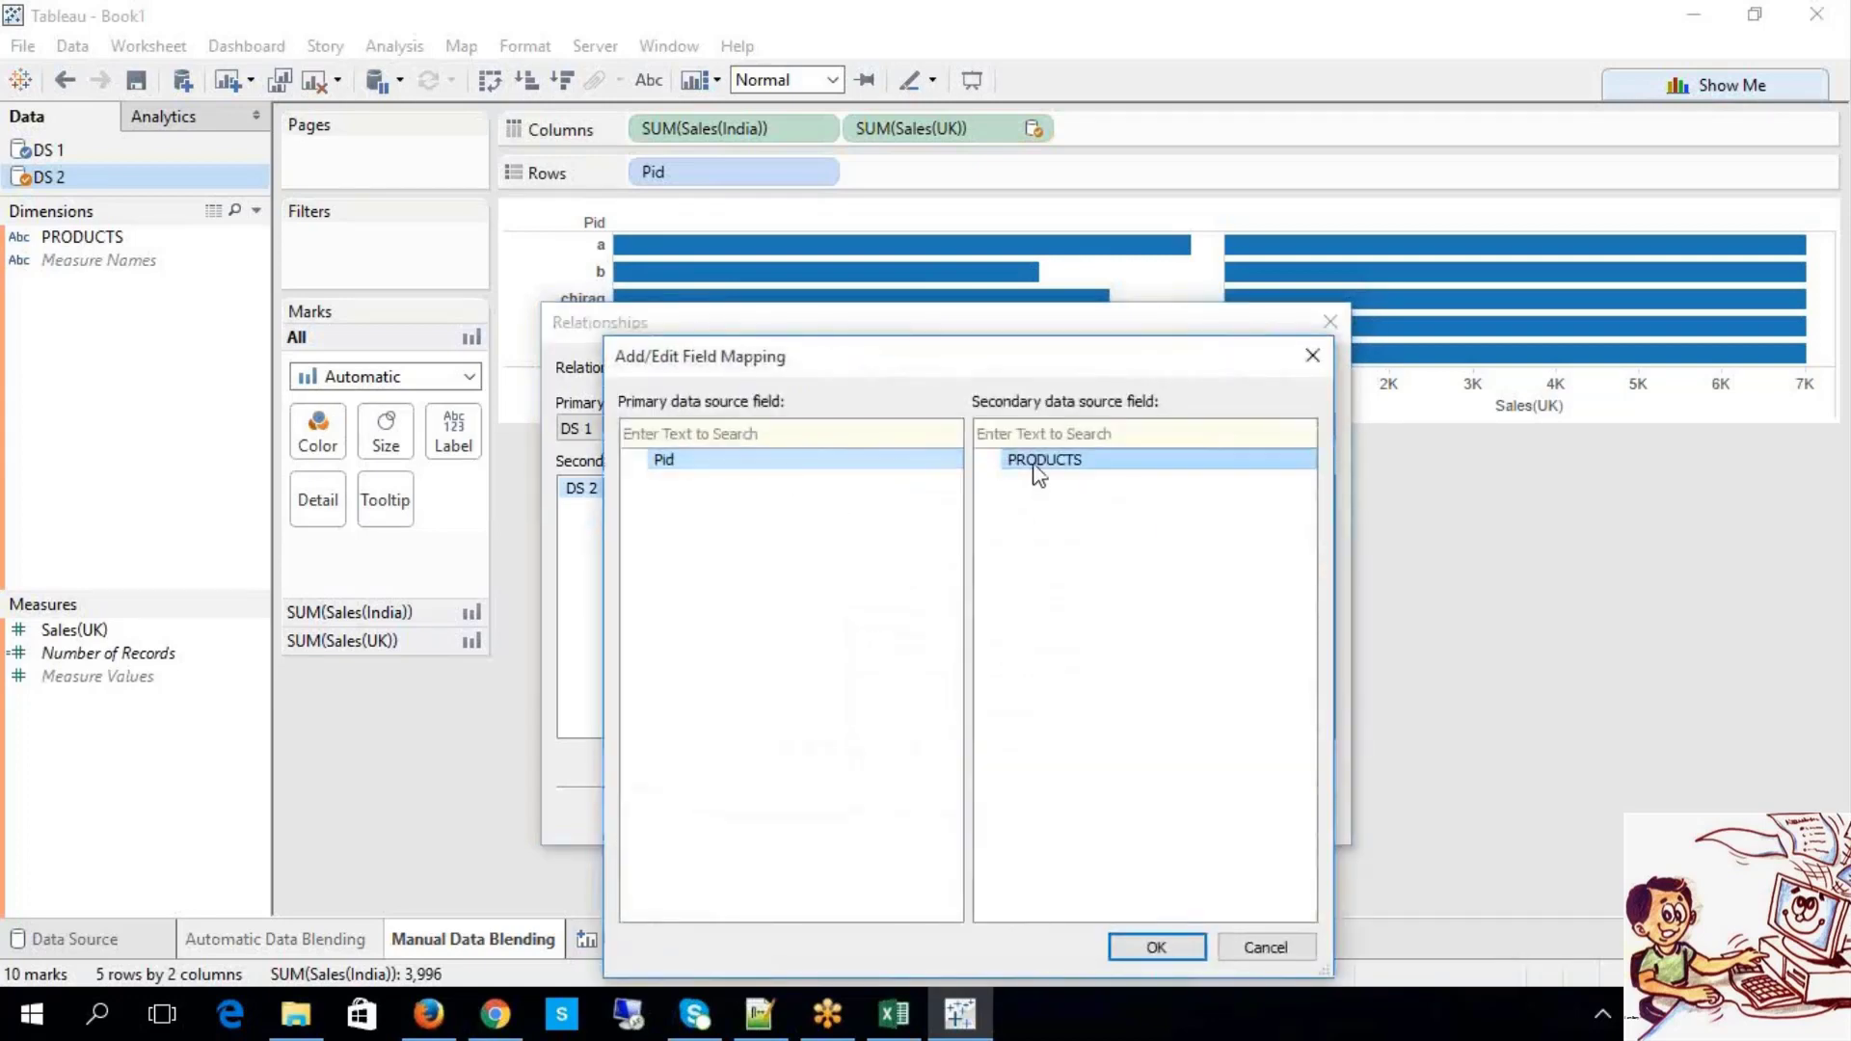
left_click_drag(1019, 367, 1004, 252)
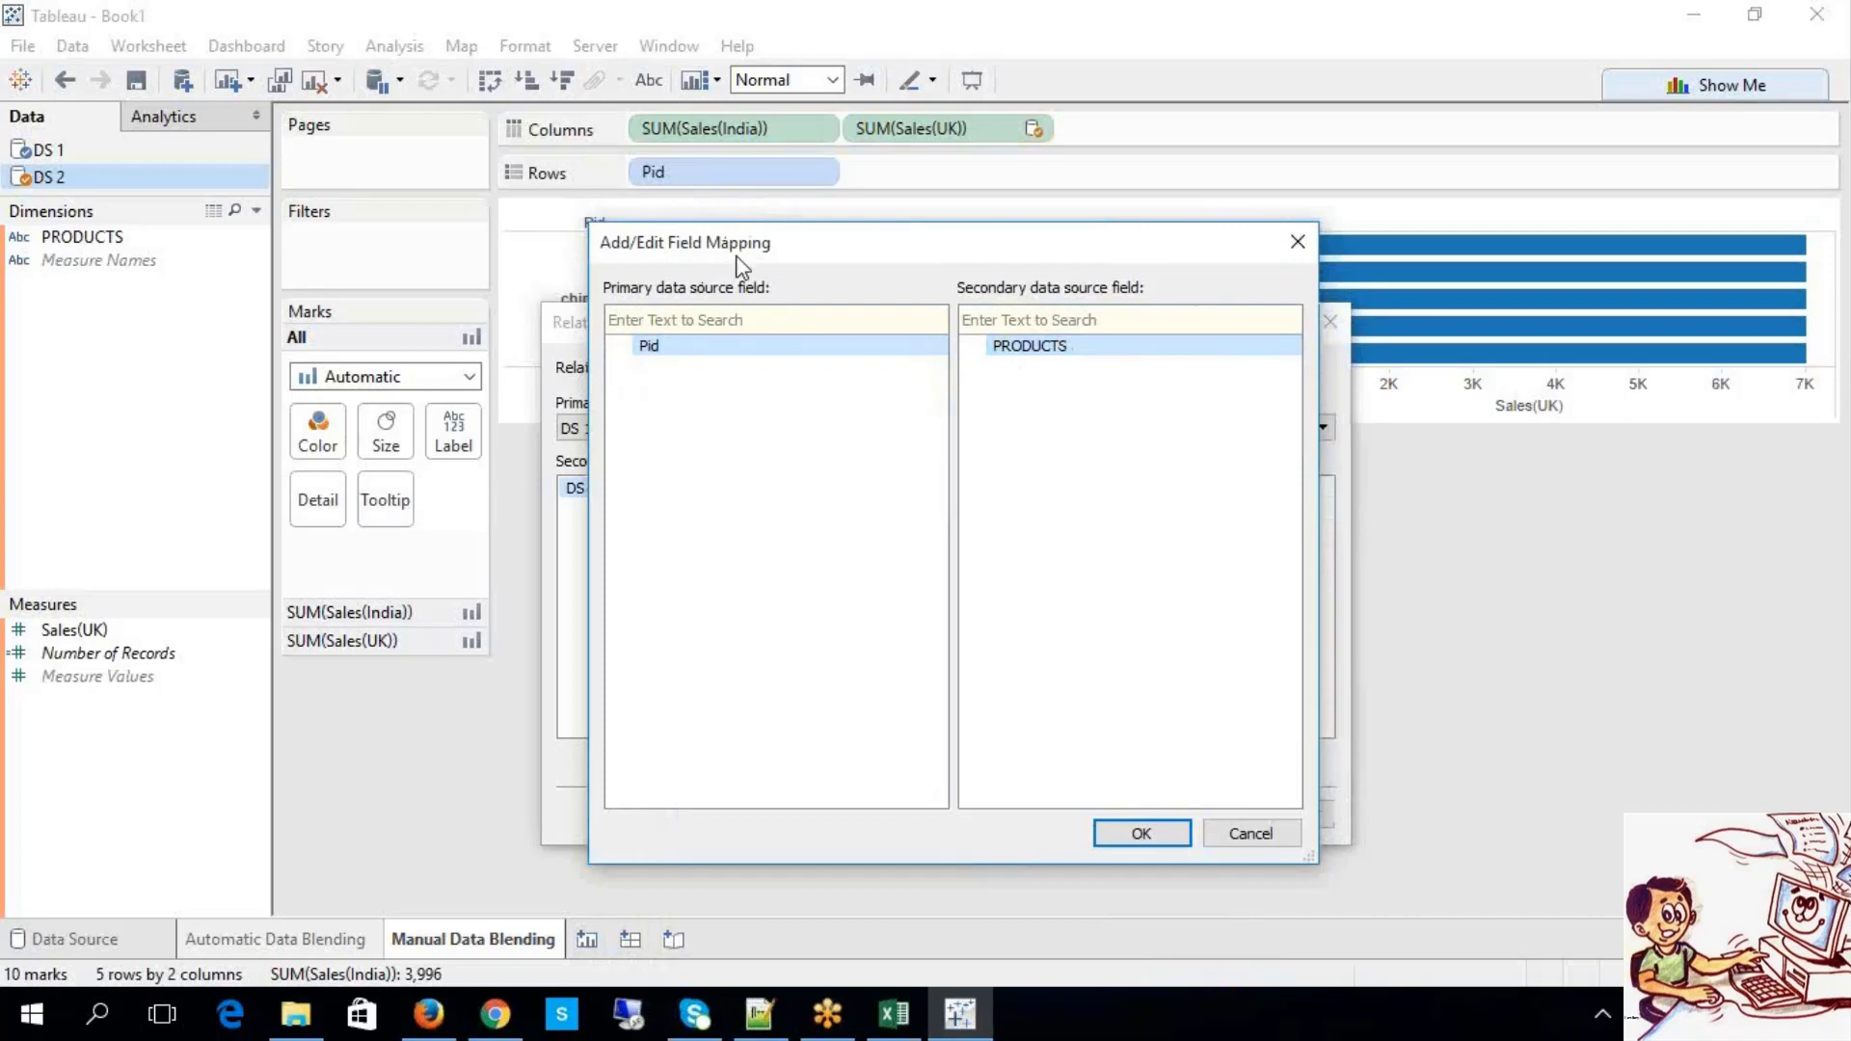
left_click(1136, 835)
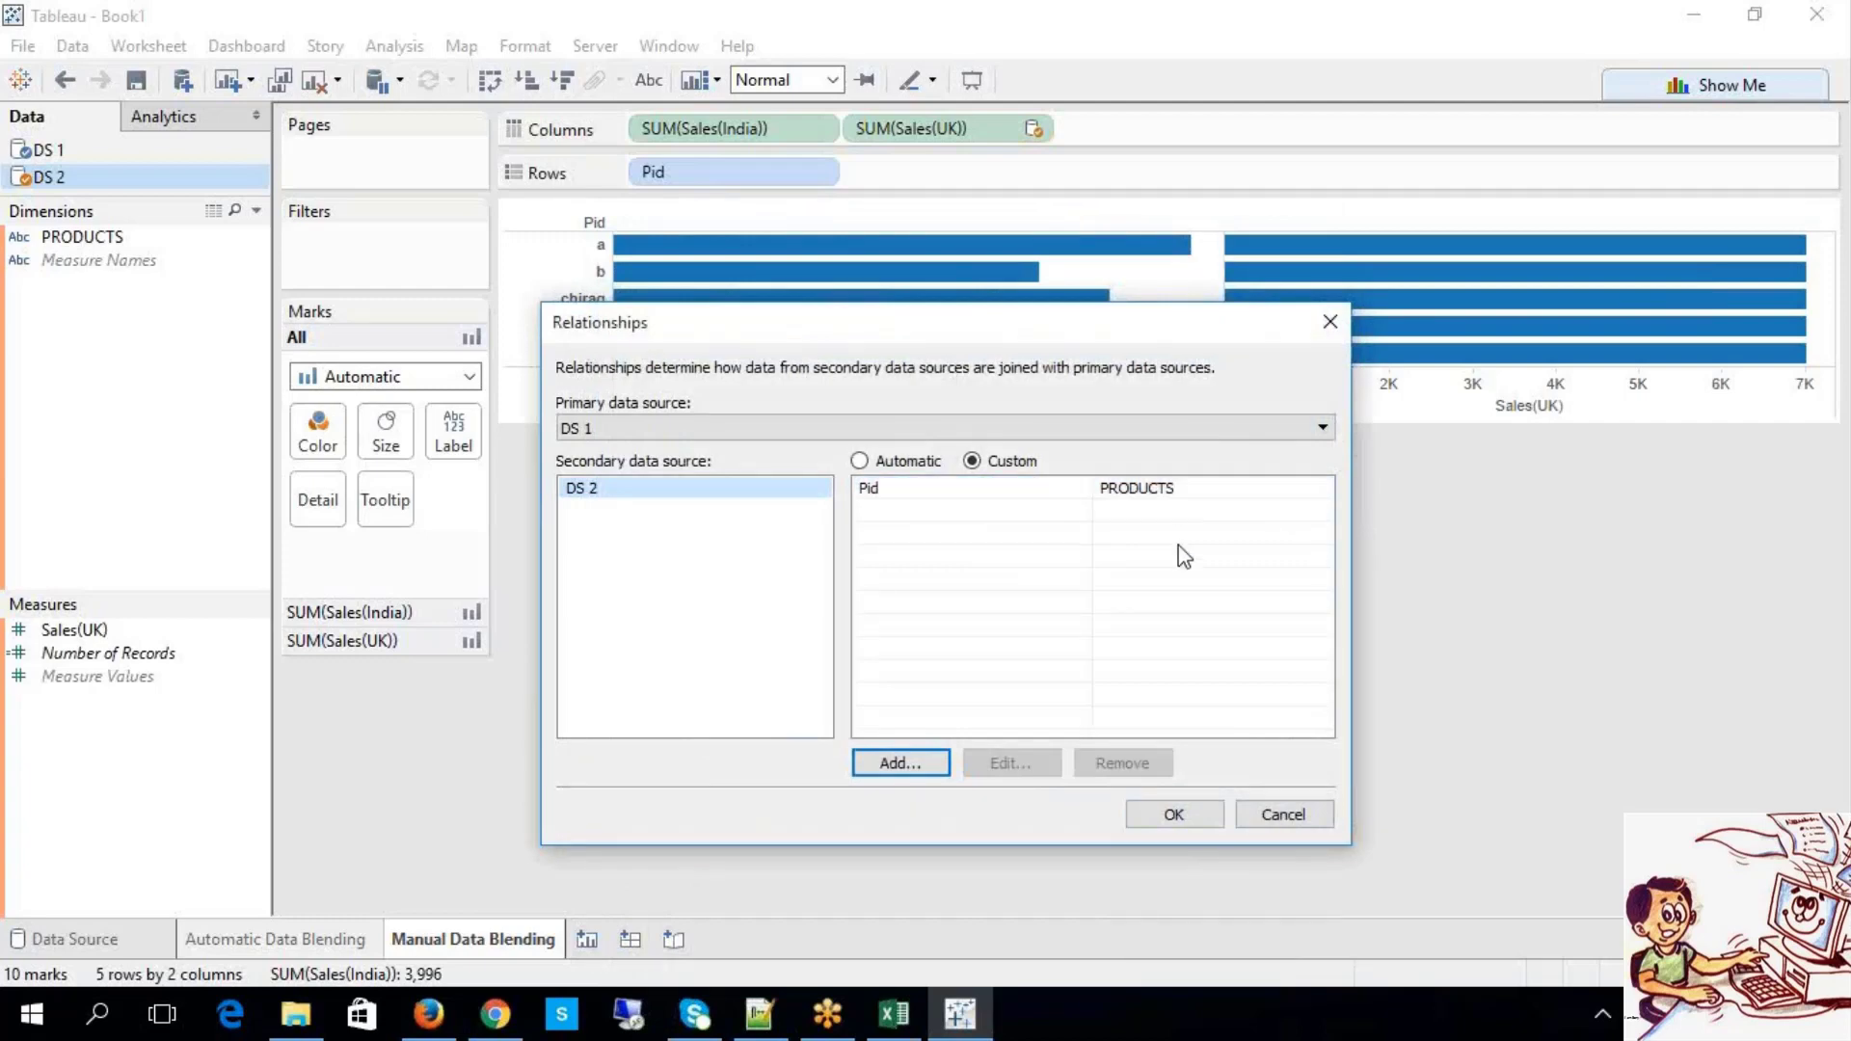
left_click(1193, 825)
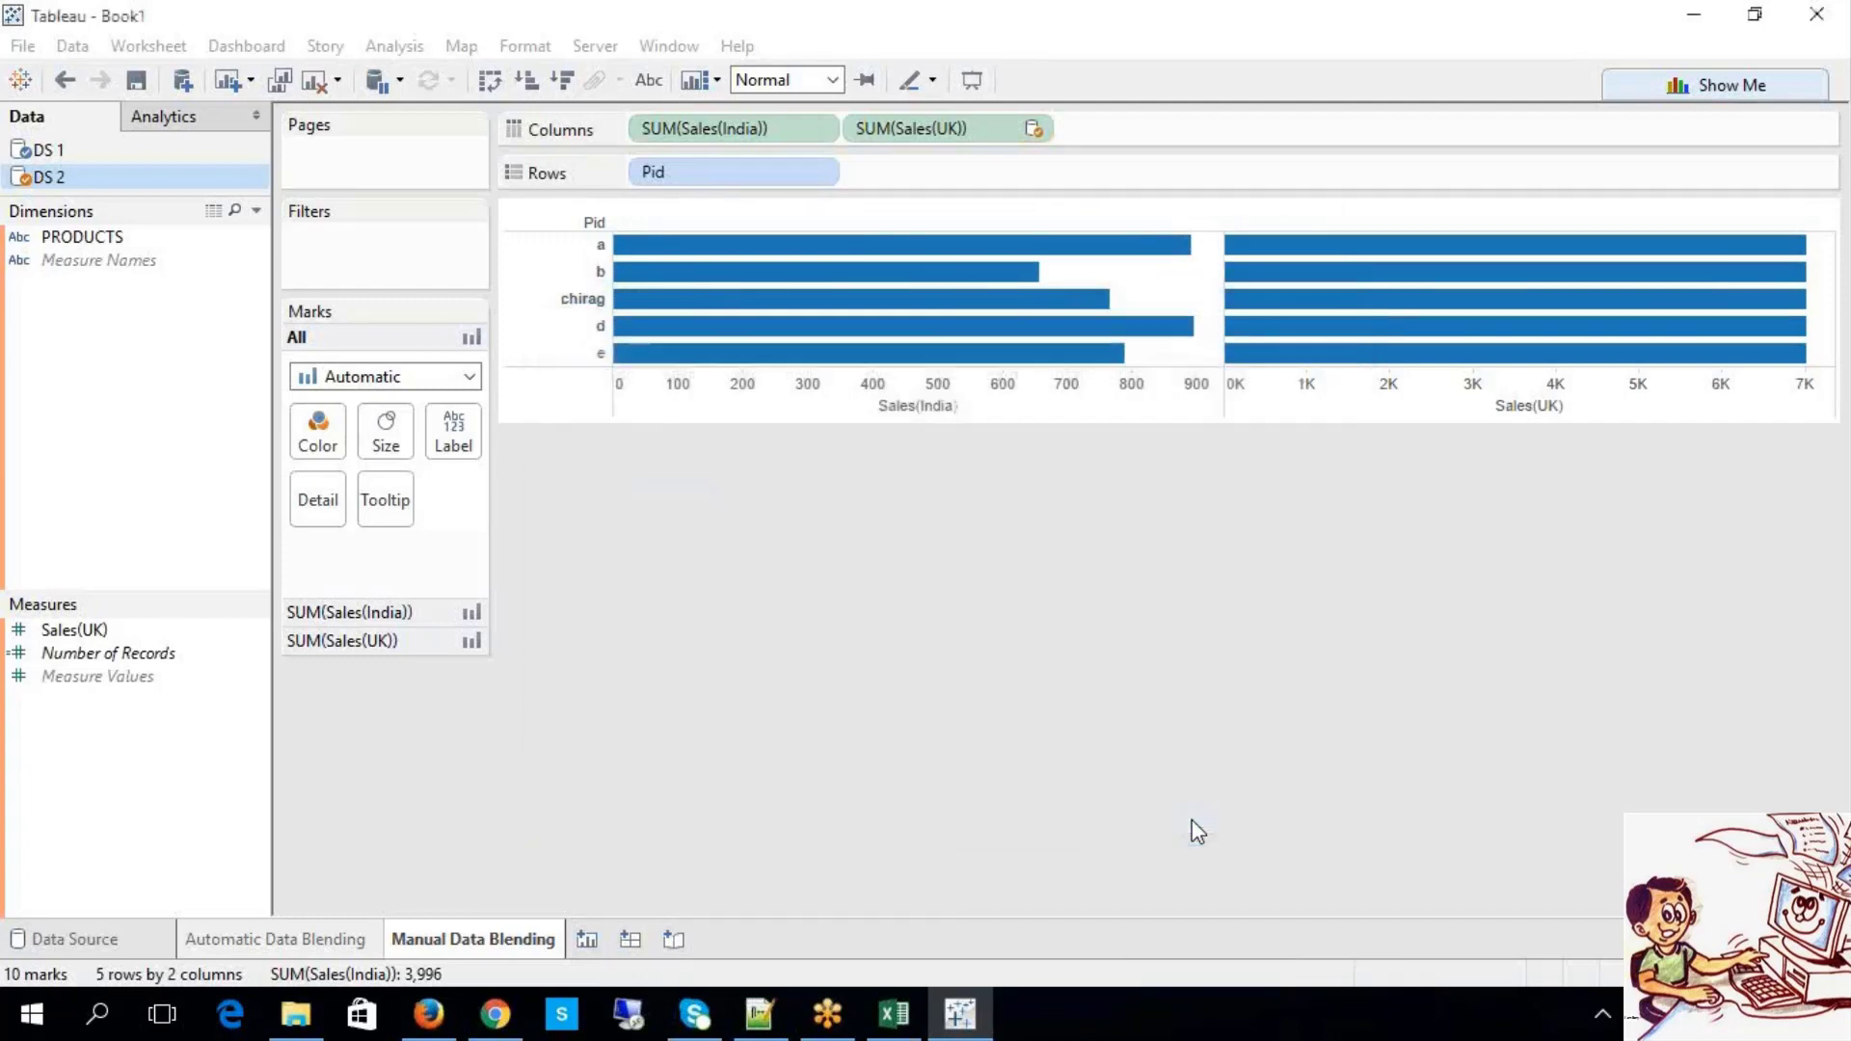
Step: Show mark labels on the Sales(India) and Sales(UK) bars, and inspect the Sales(UK) bar's details
left_click(648, 80)
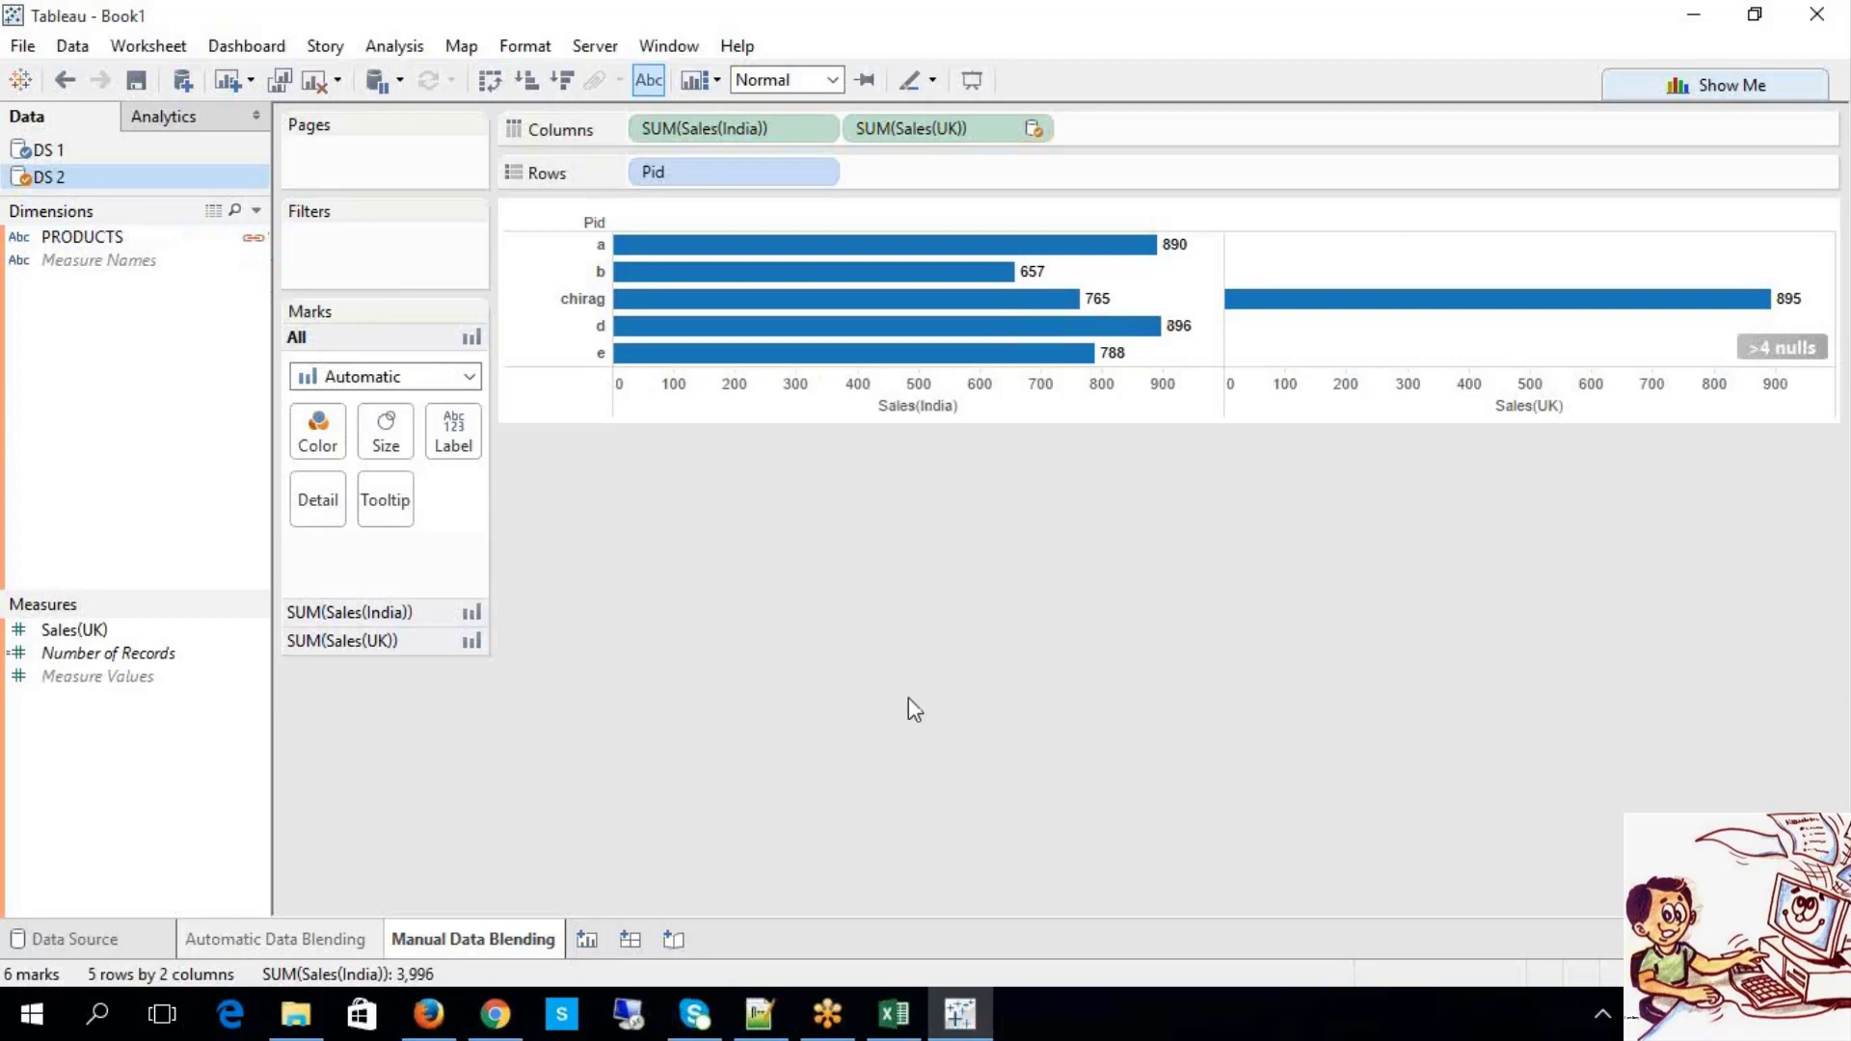
mouse_move(1433, 318)
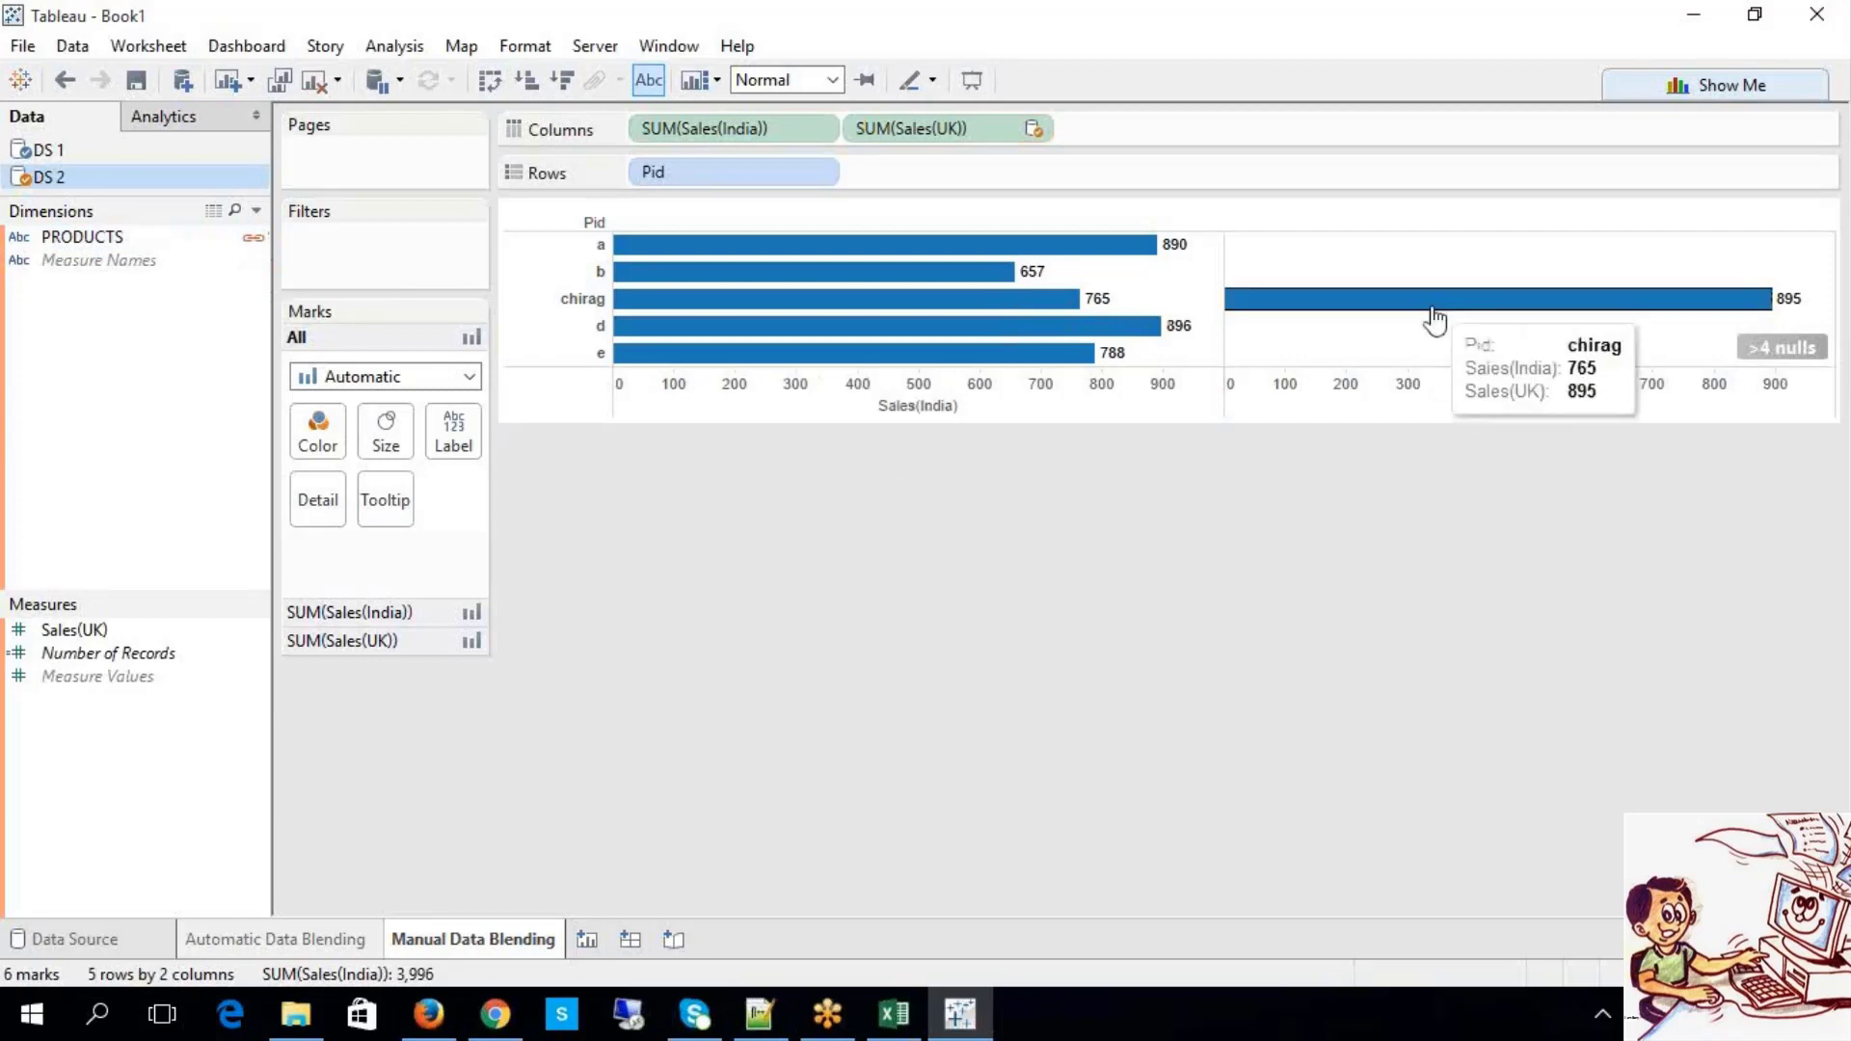
Step: Switch to the TABLEAU workbook in Excel and enlarge the left outer join diagram upwards
left_click(900, 1020)
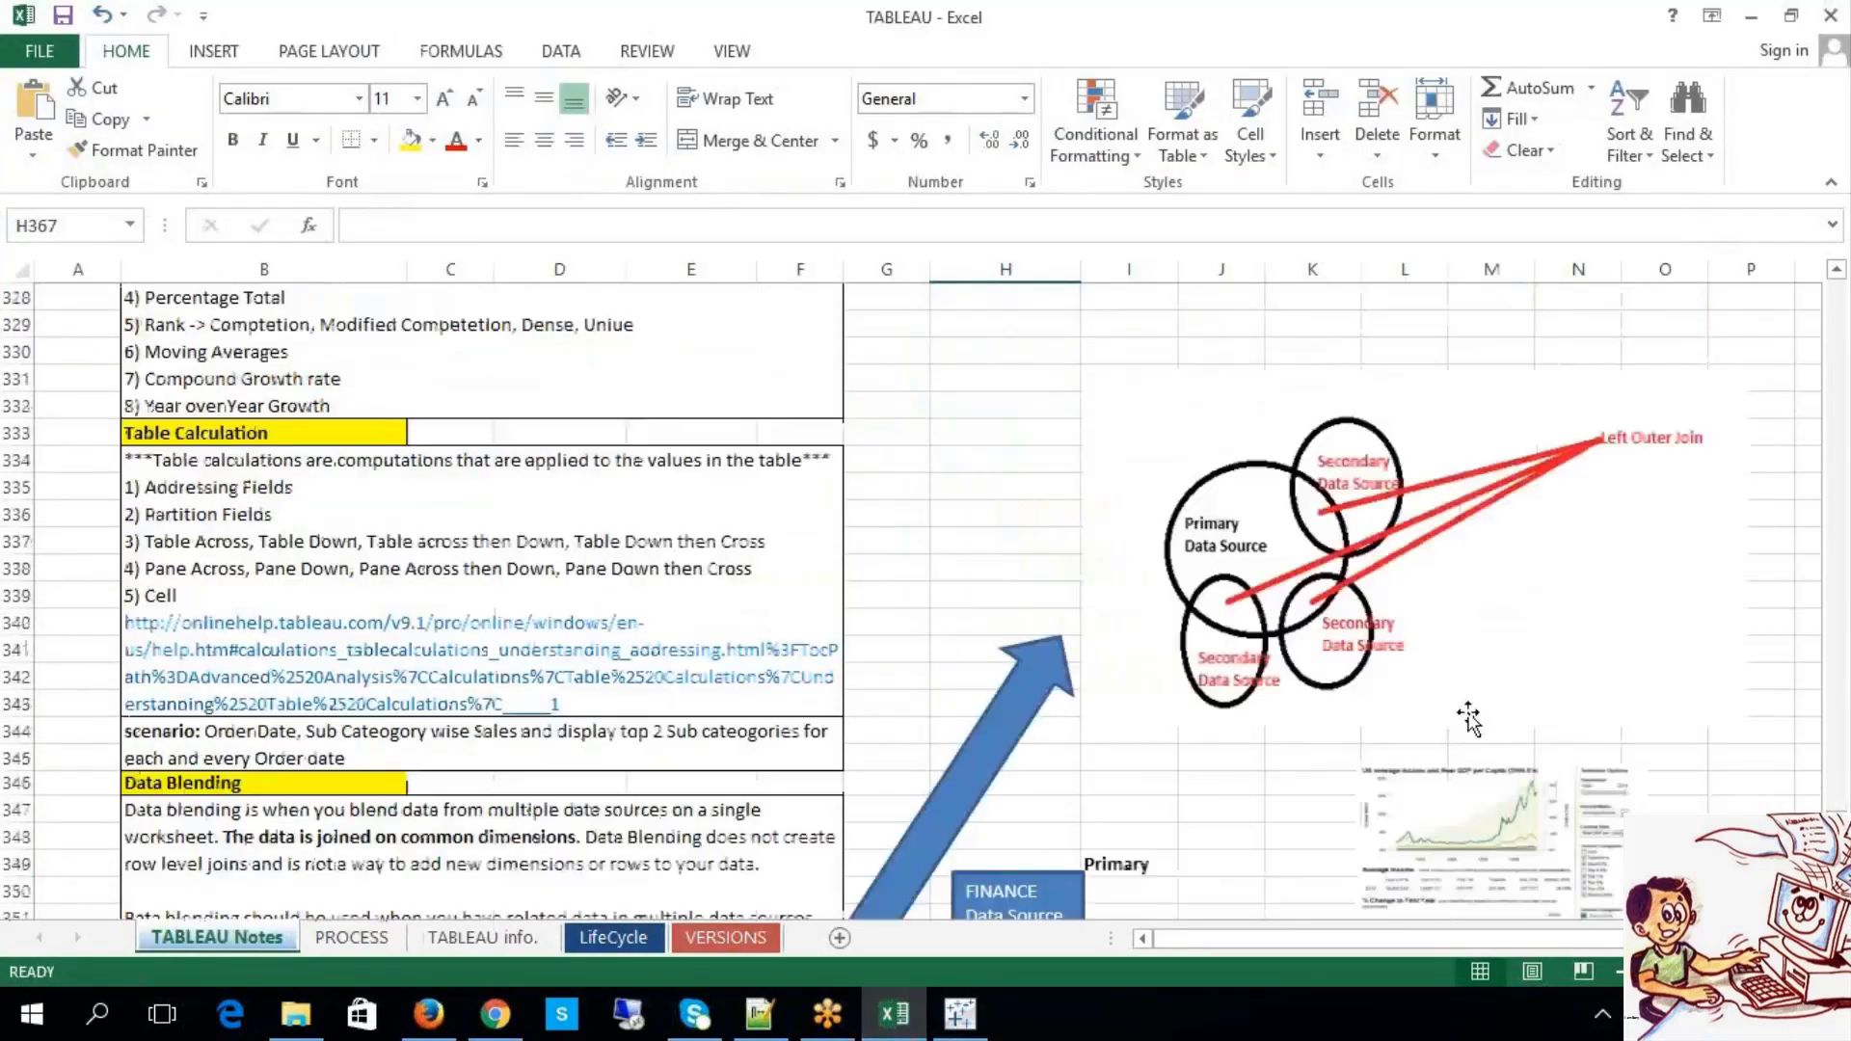
left_click(1418, 363)
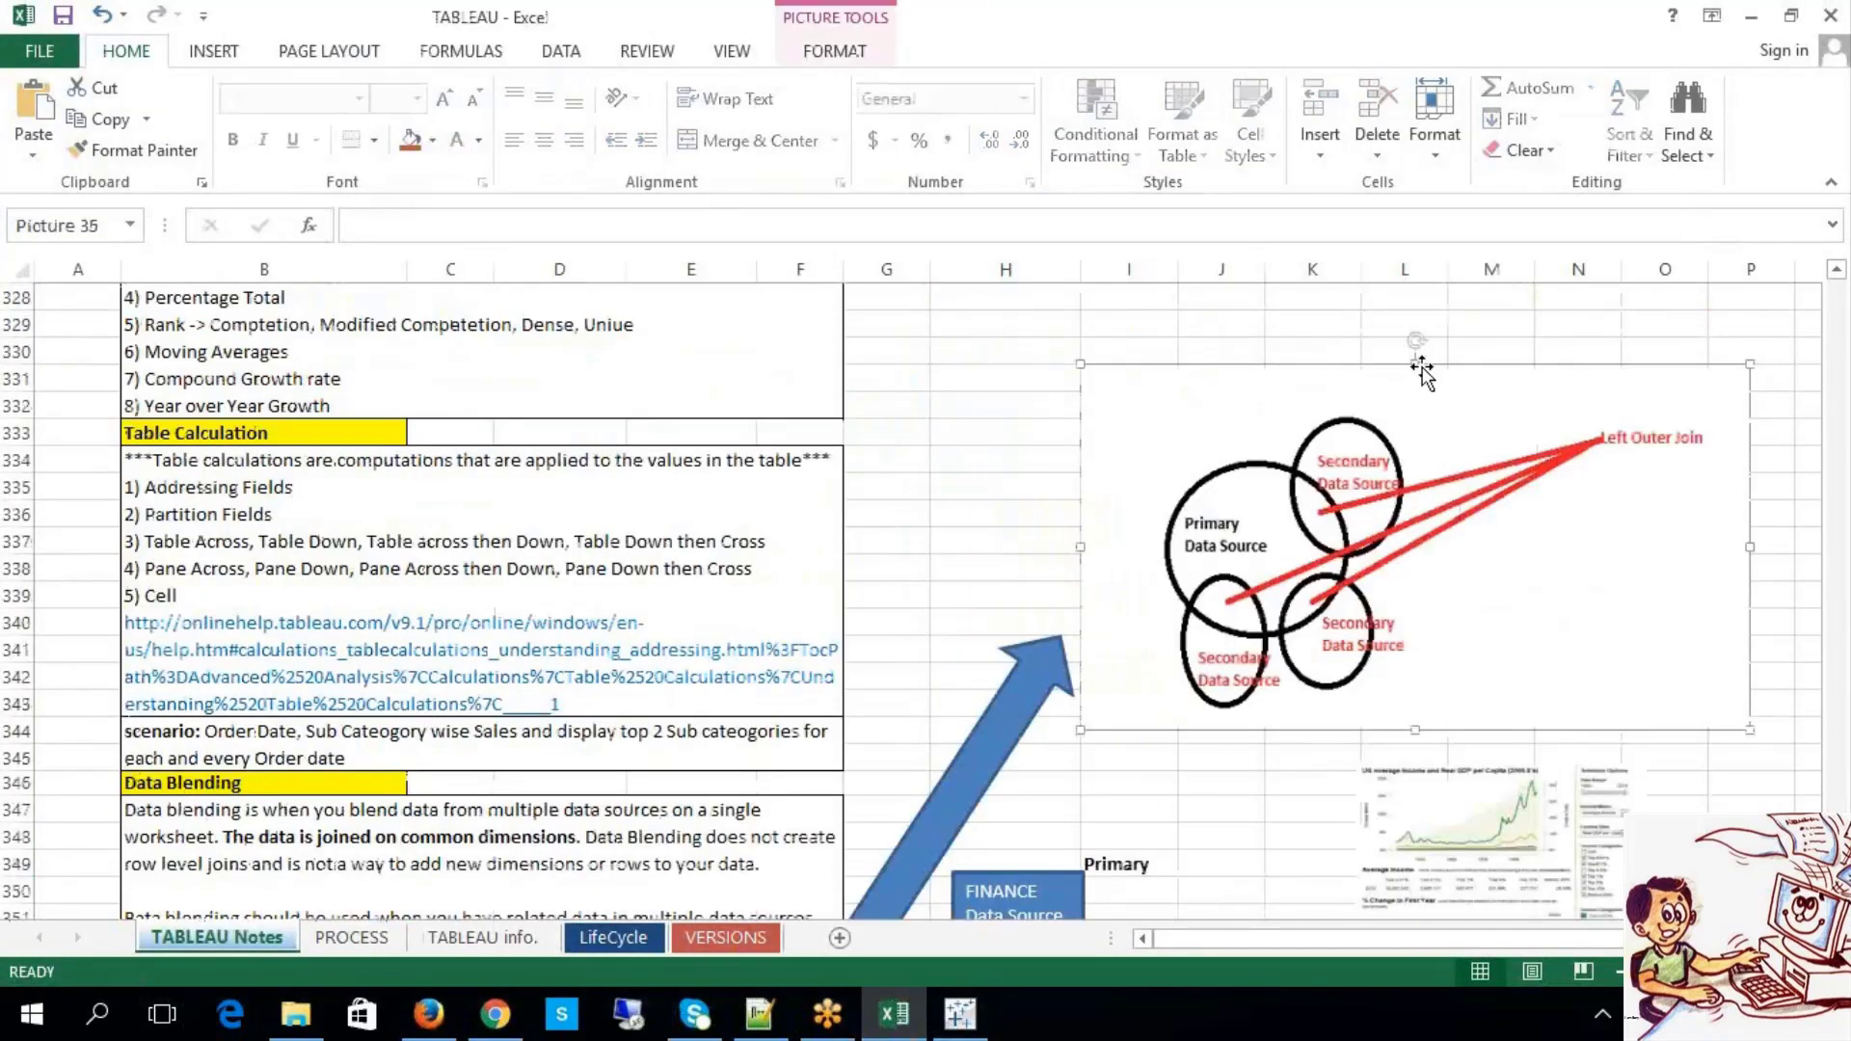
left_click_drag(1413, 359, 1407, 299)
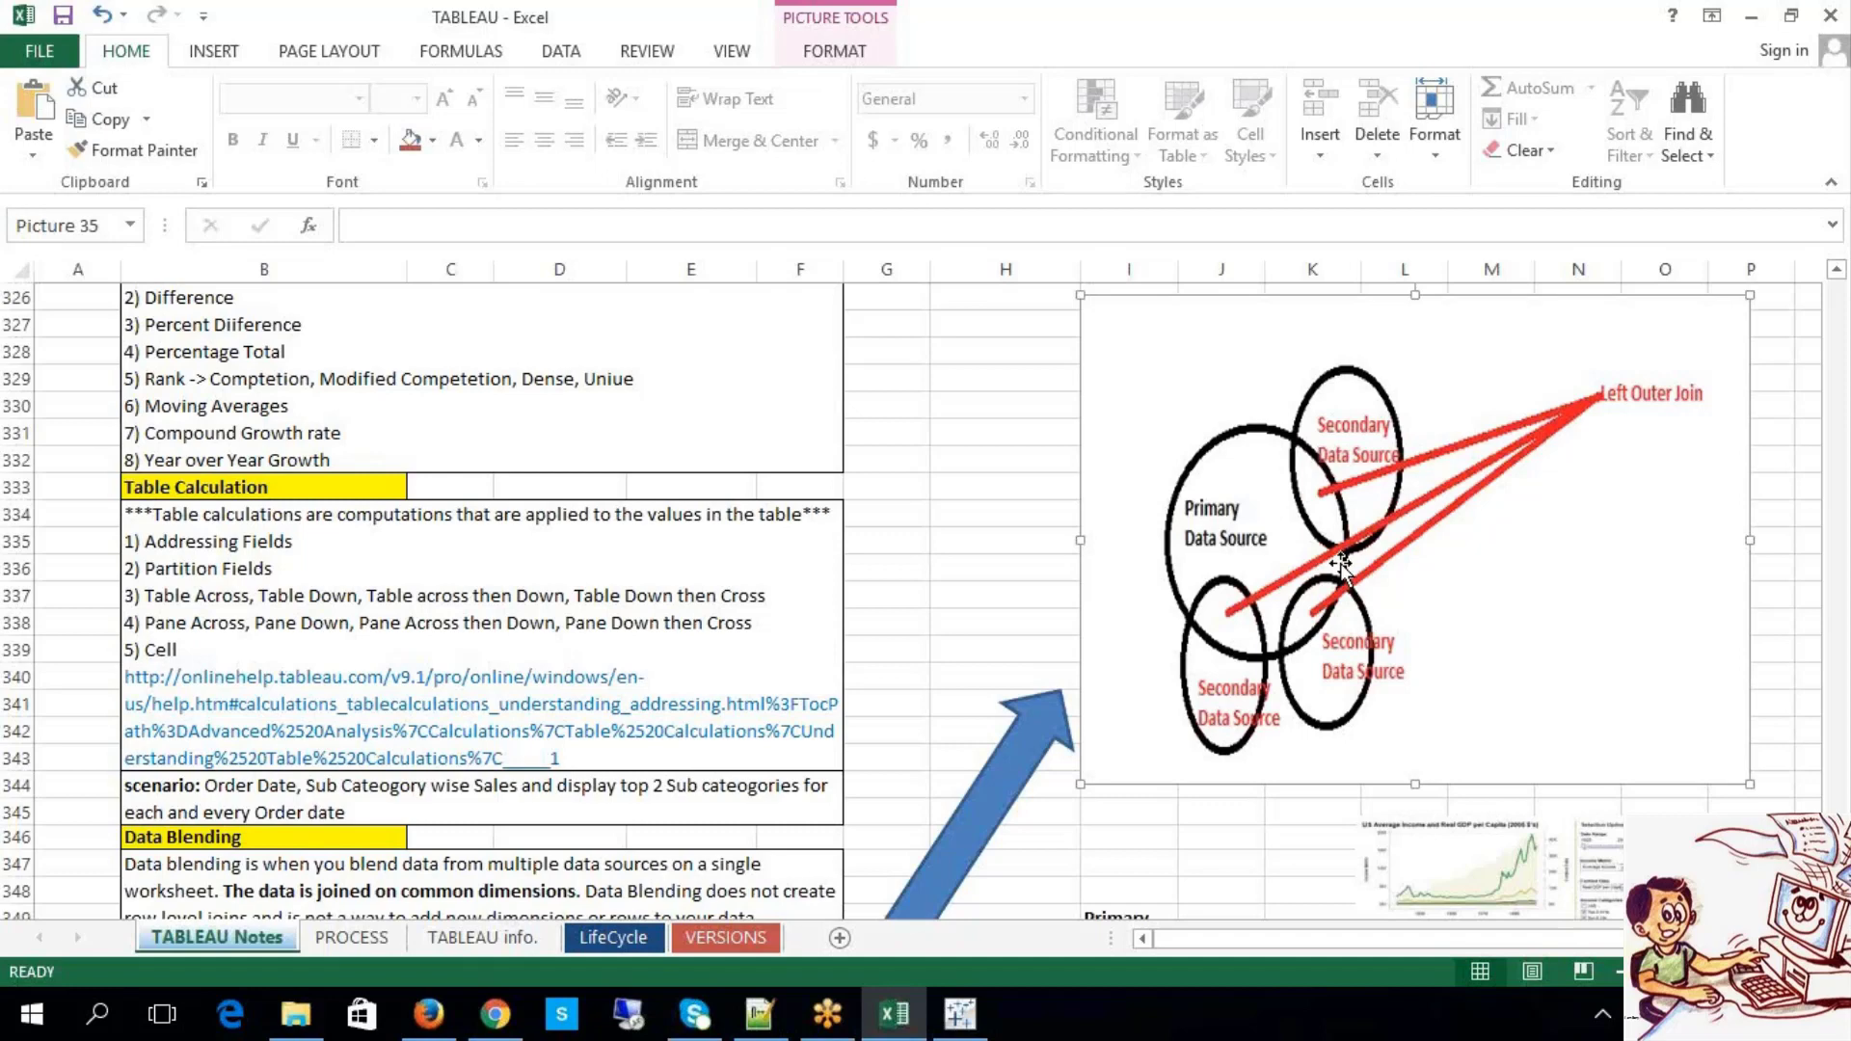
Step: Return to Tableau and review the custom Pid–PRODUCTS field mapping in the relationships editor without changing it
left_click(976, 1031)
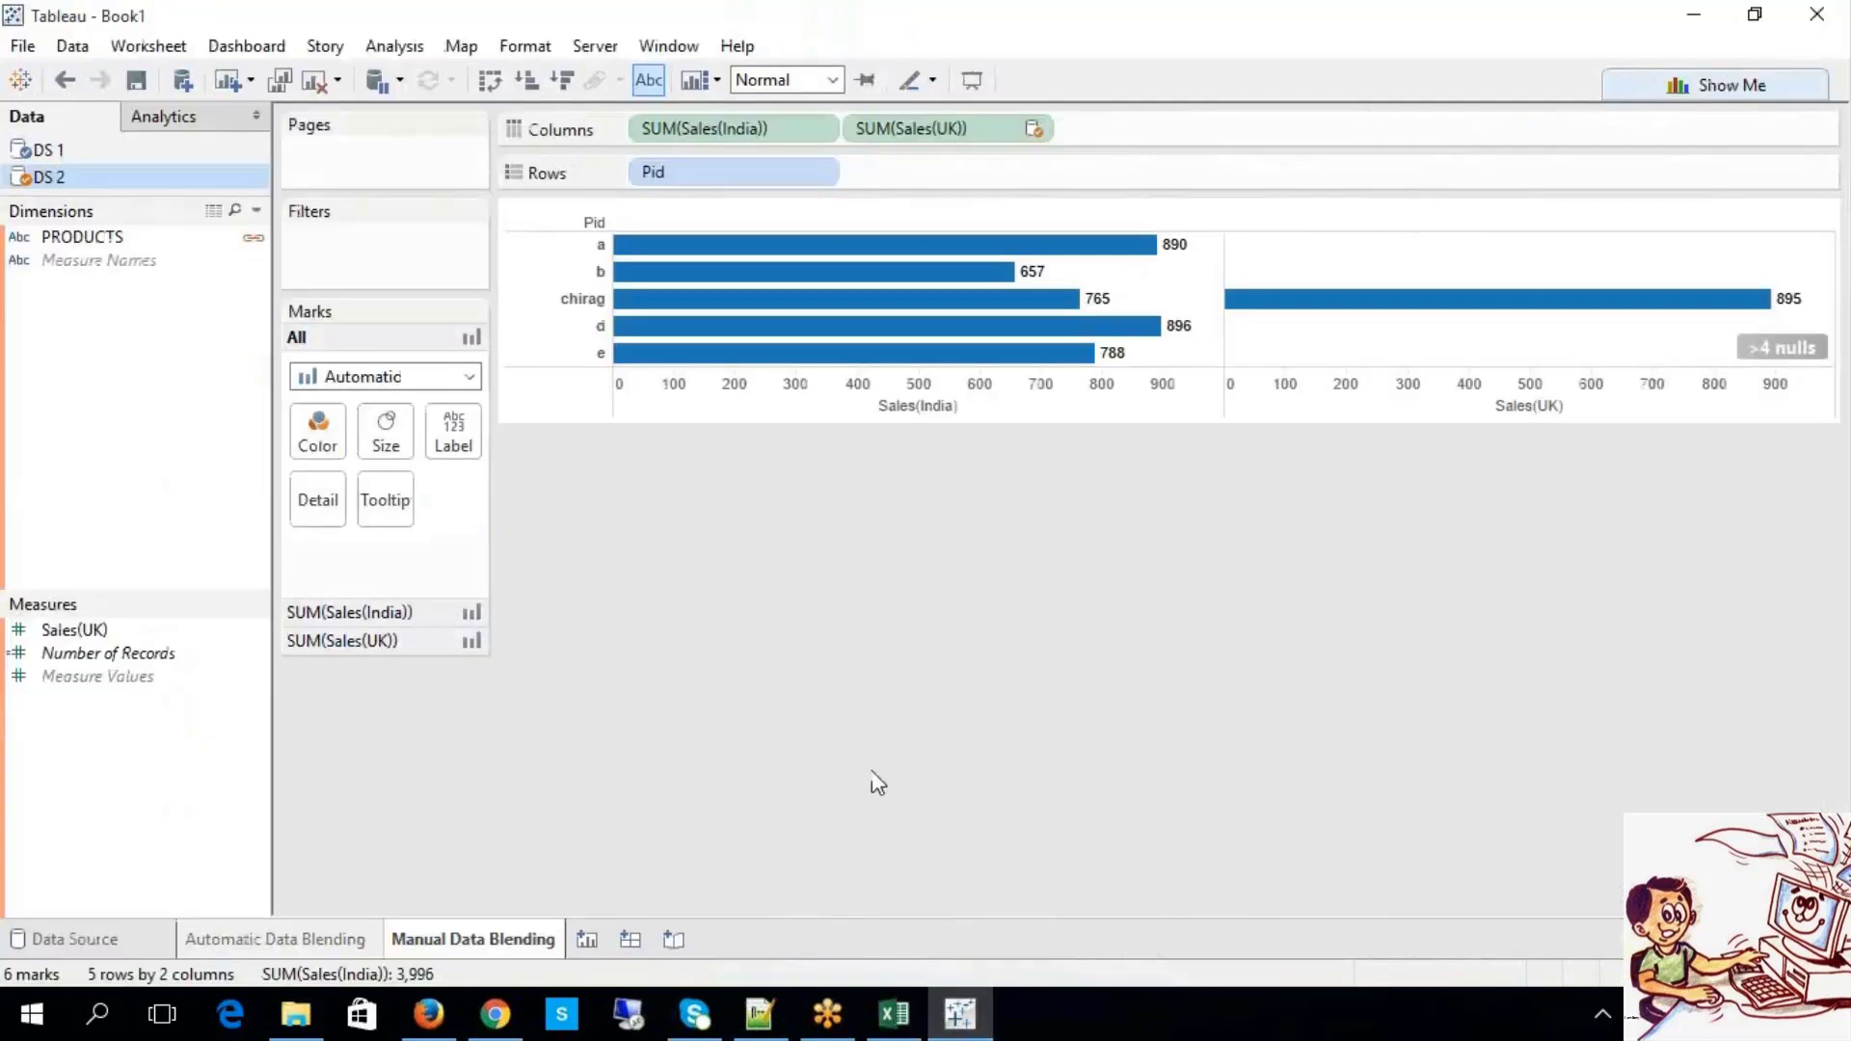
left_click(73, 45)
left_click(27, 185)
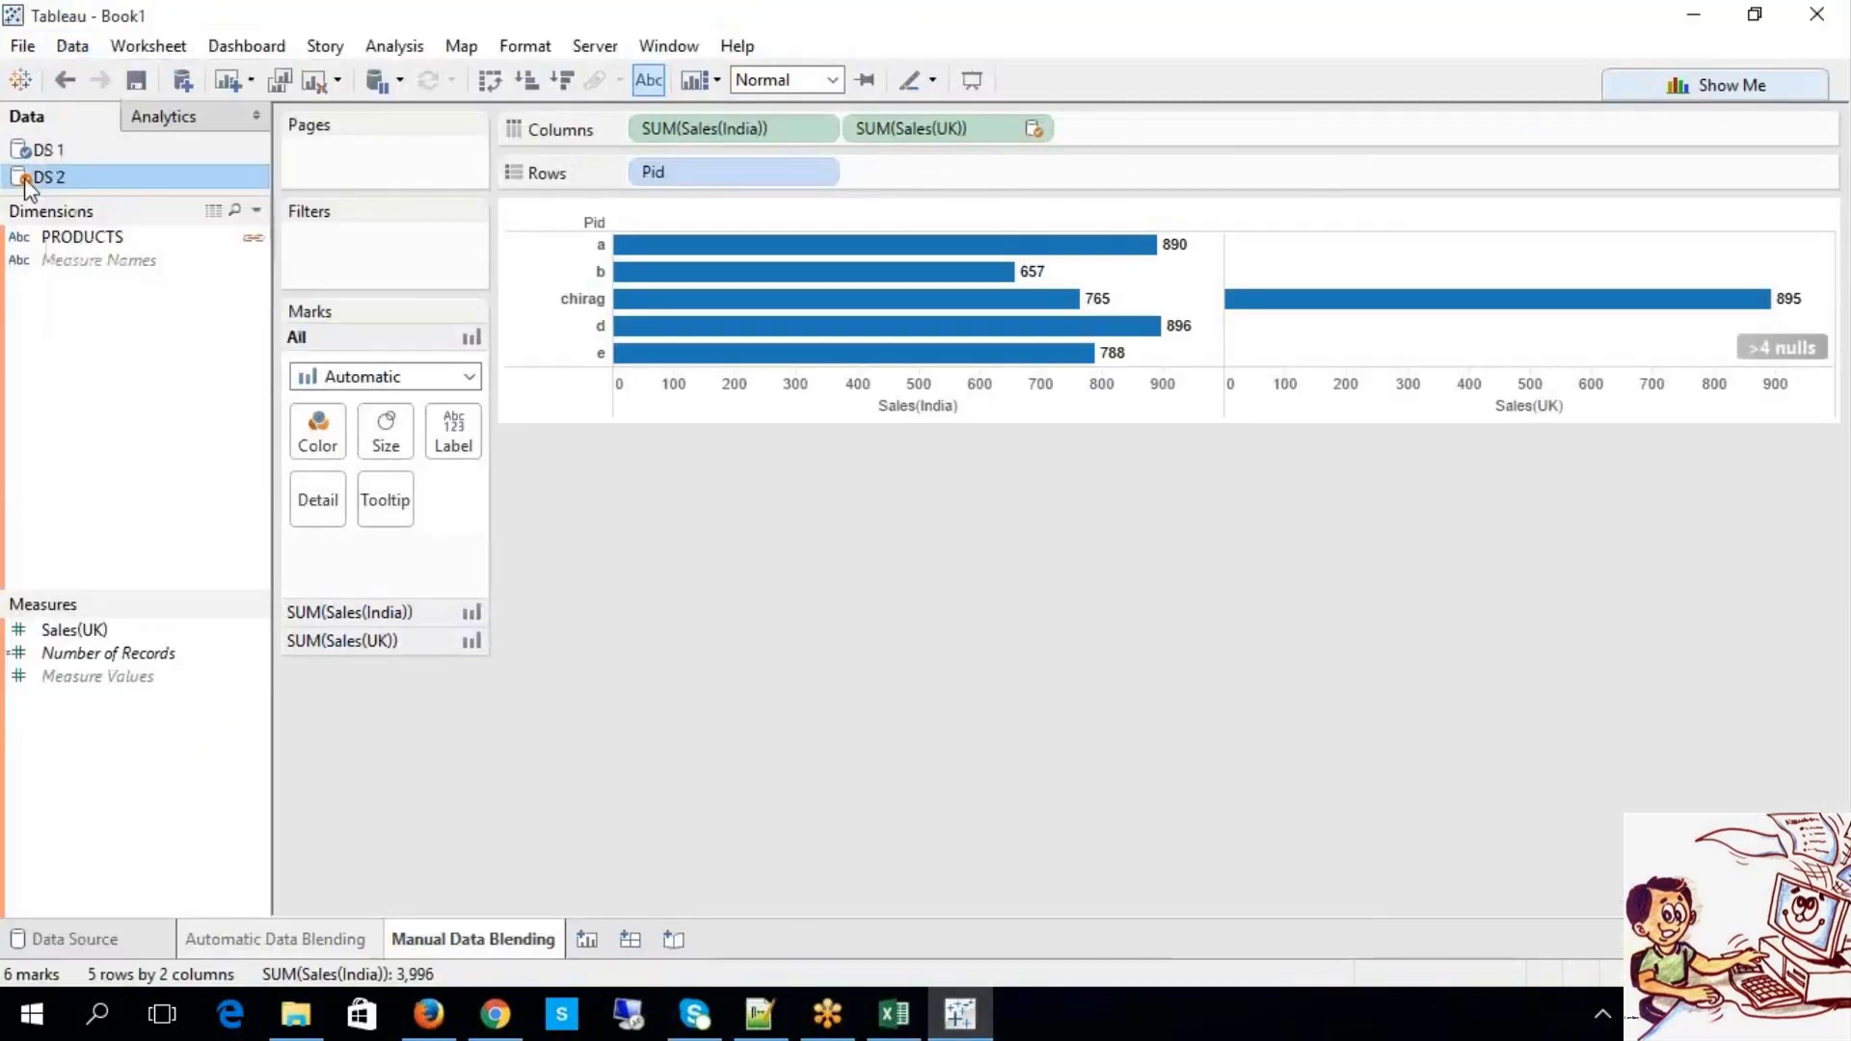
left_click(72, 45)
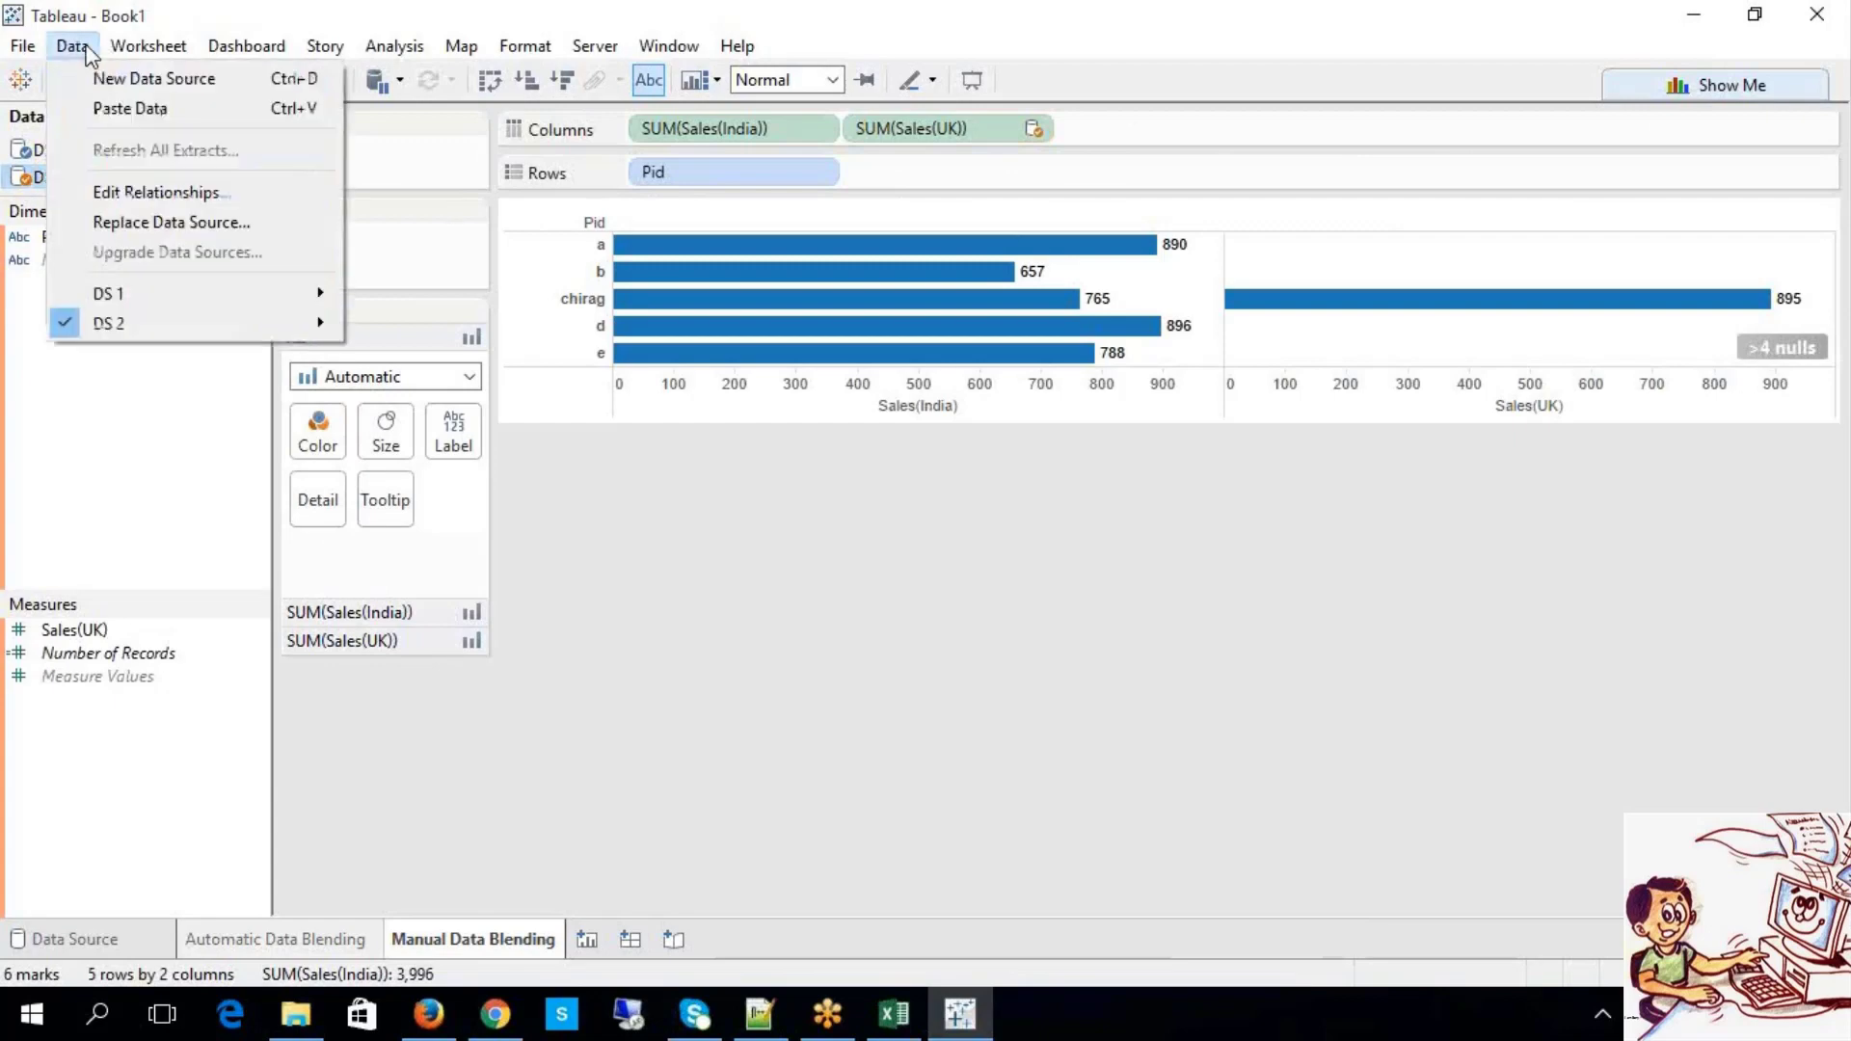
left_click(125, 193)
left_click(929, 490)
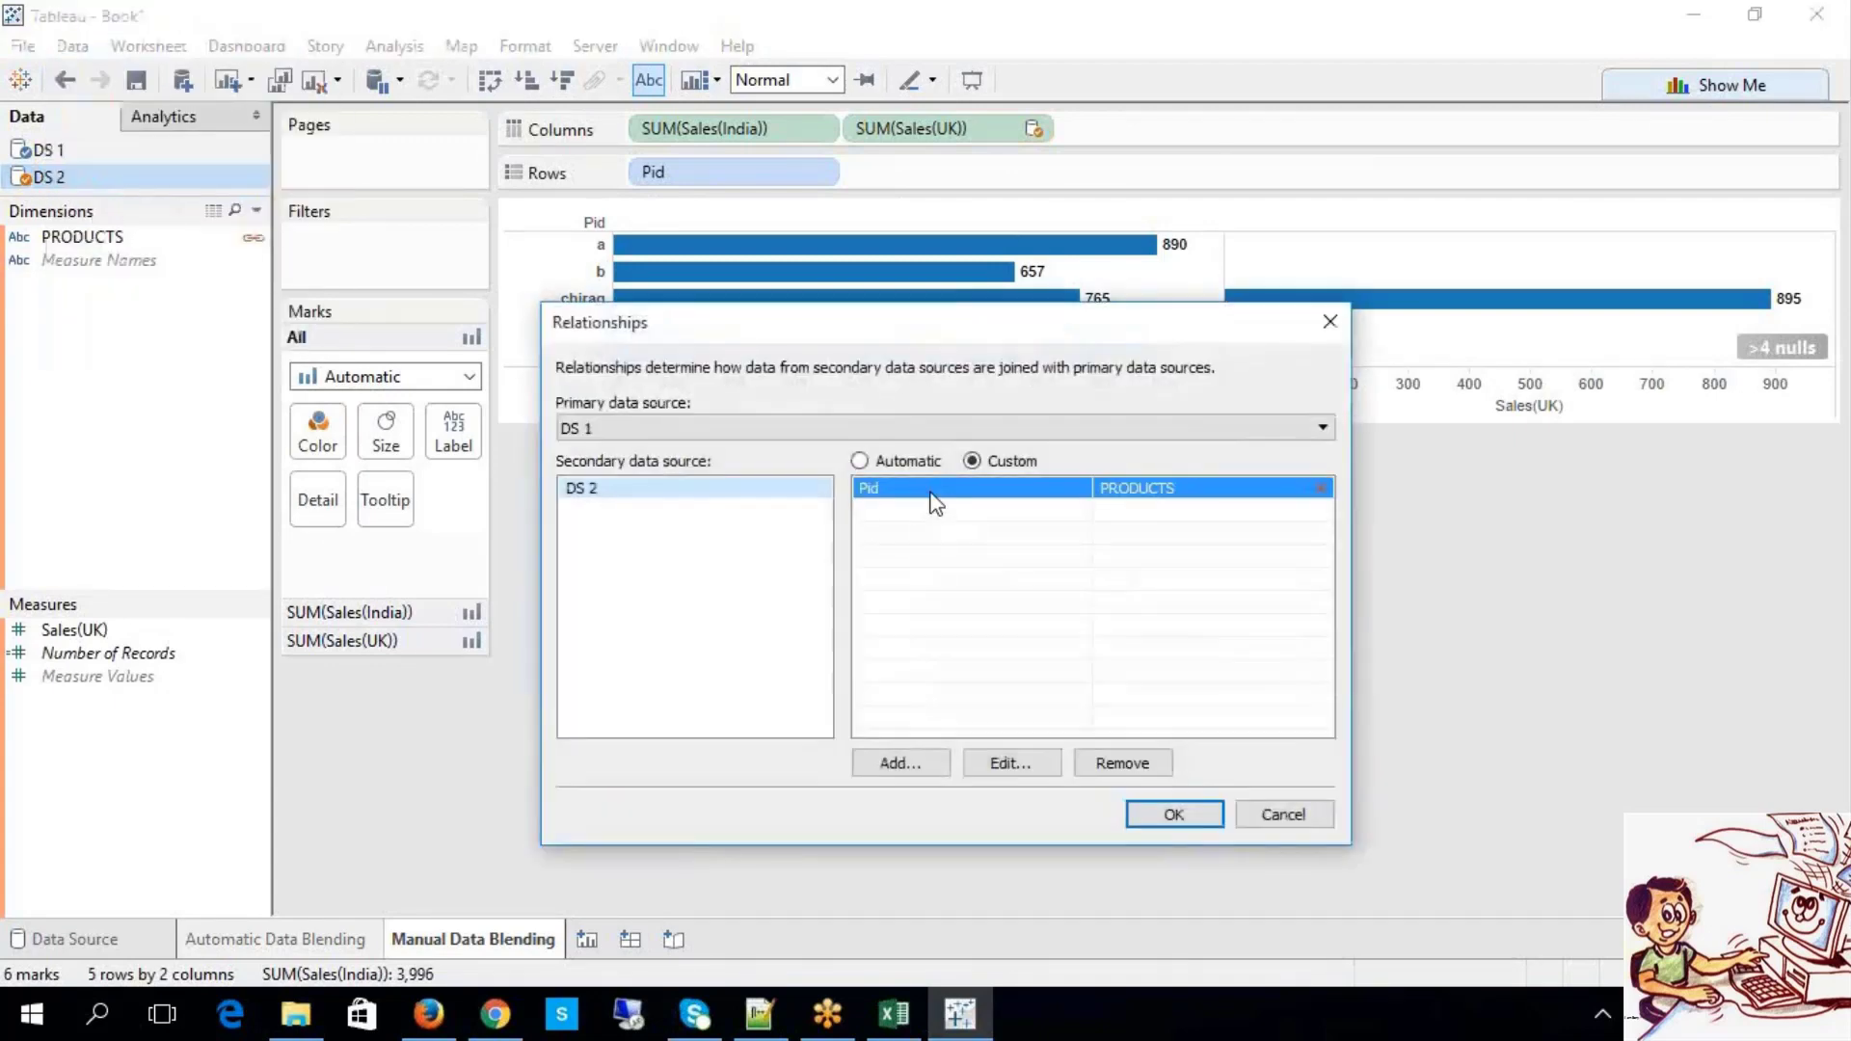
left_click(1015, 761)
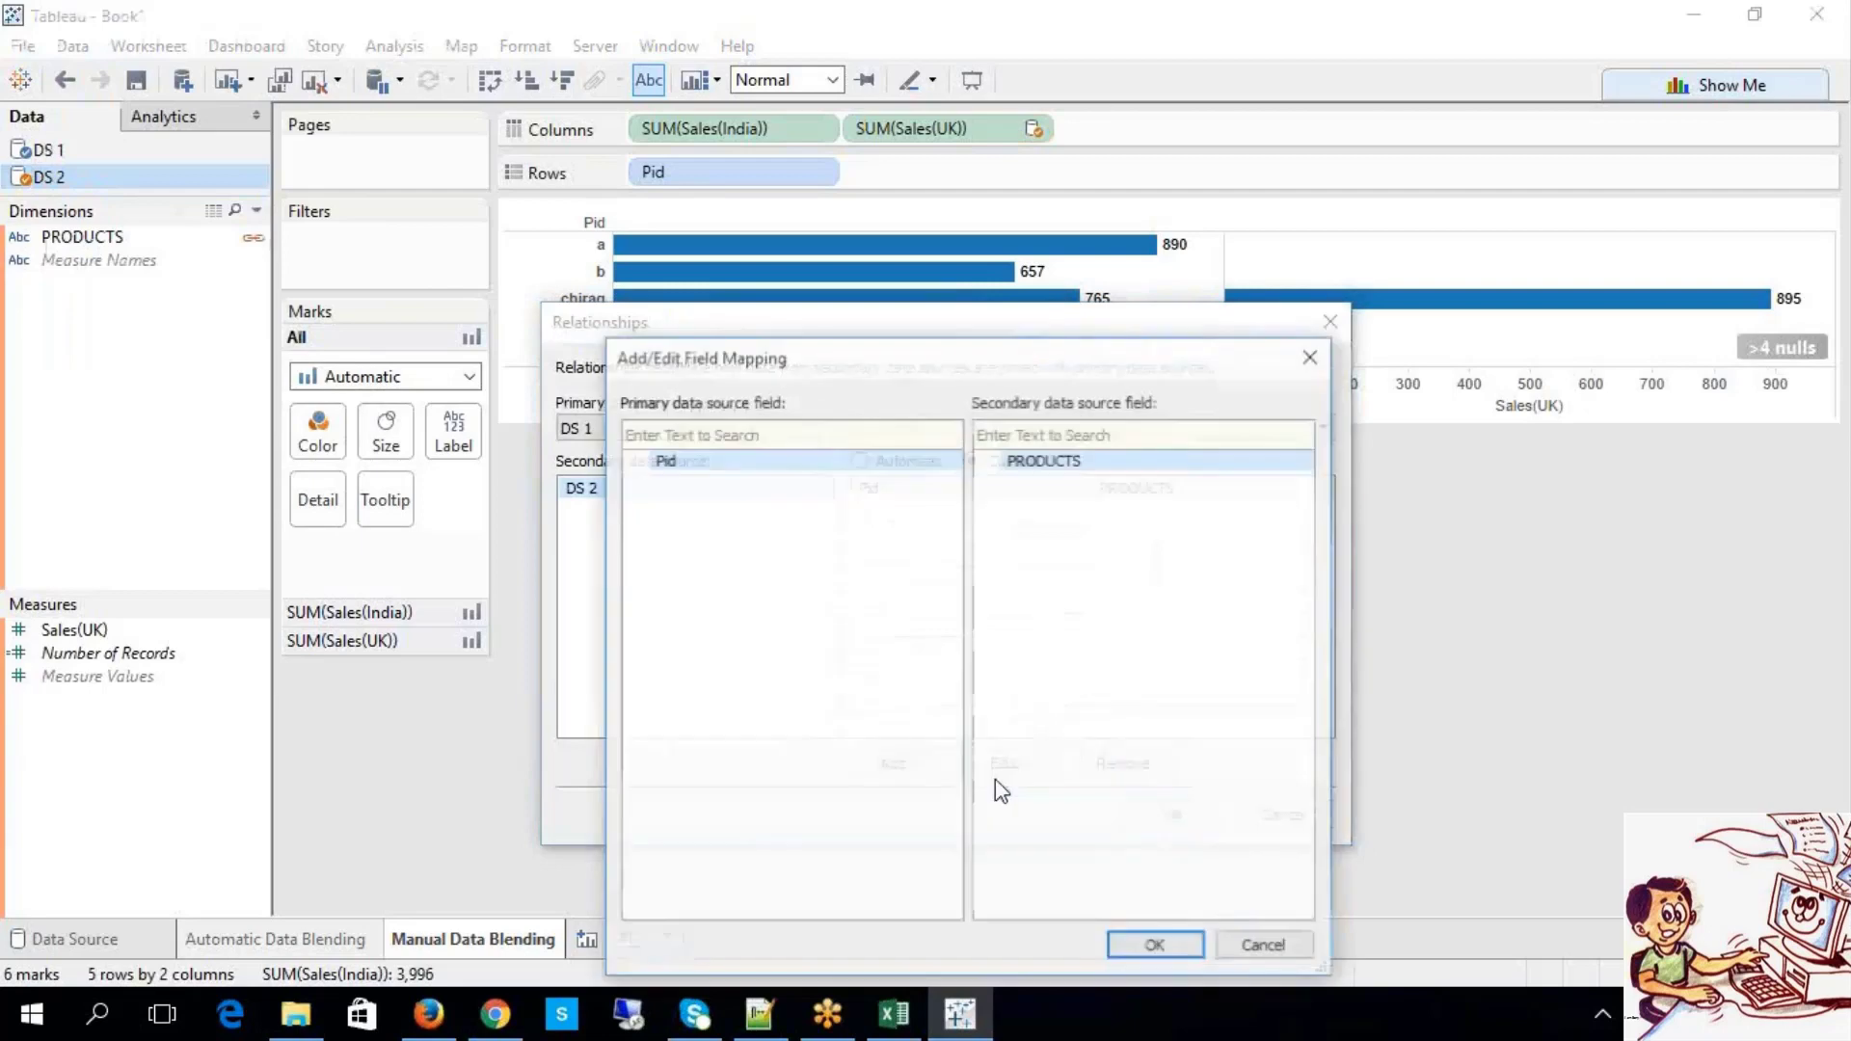
left_click(1272, 946)
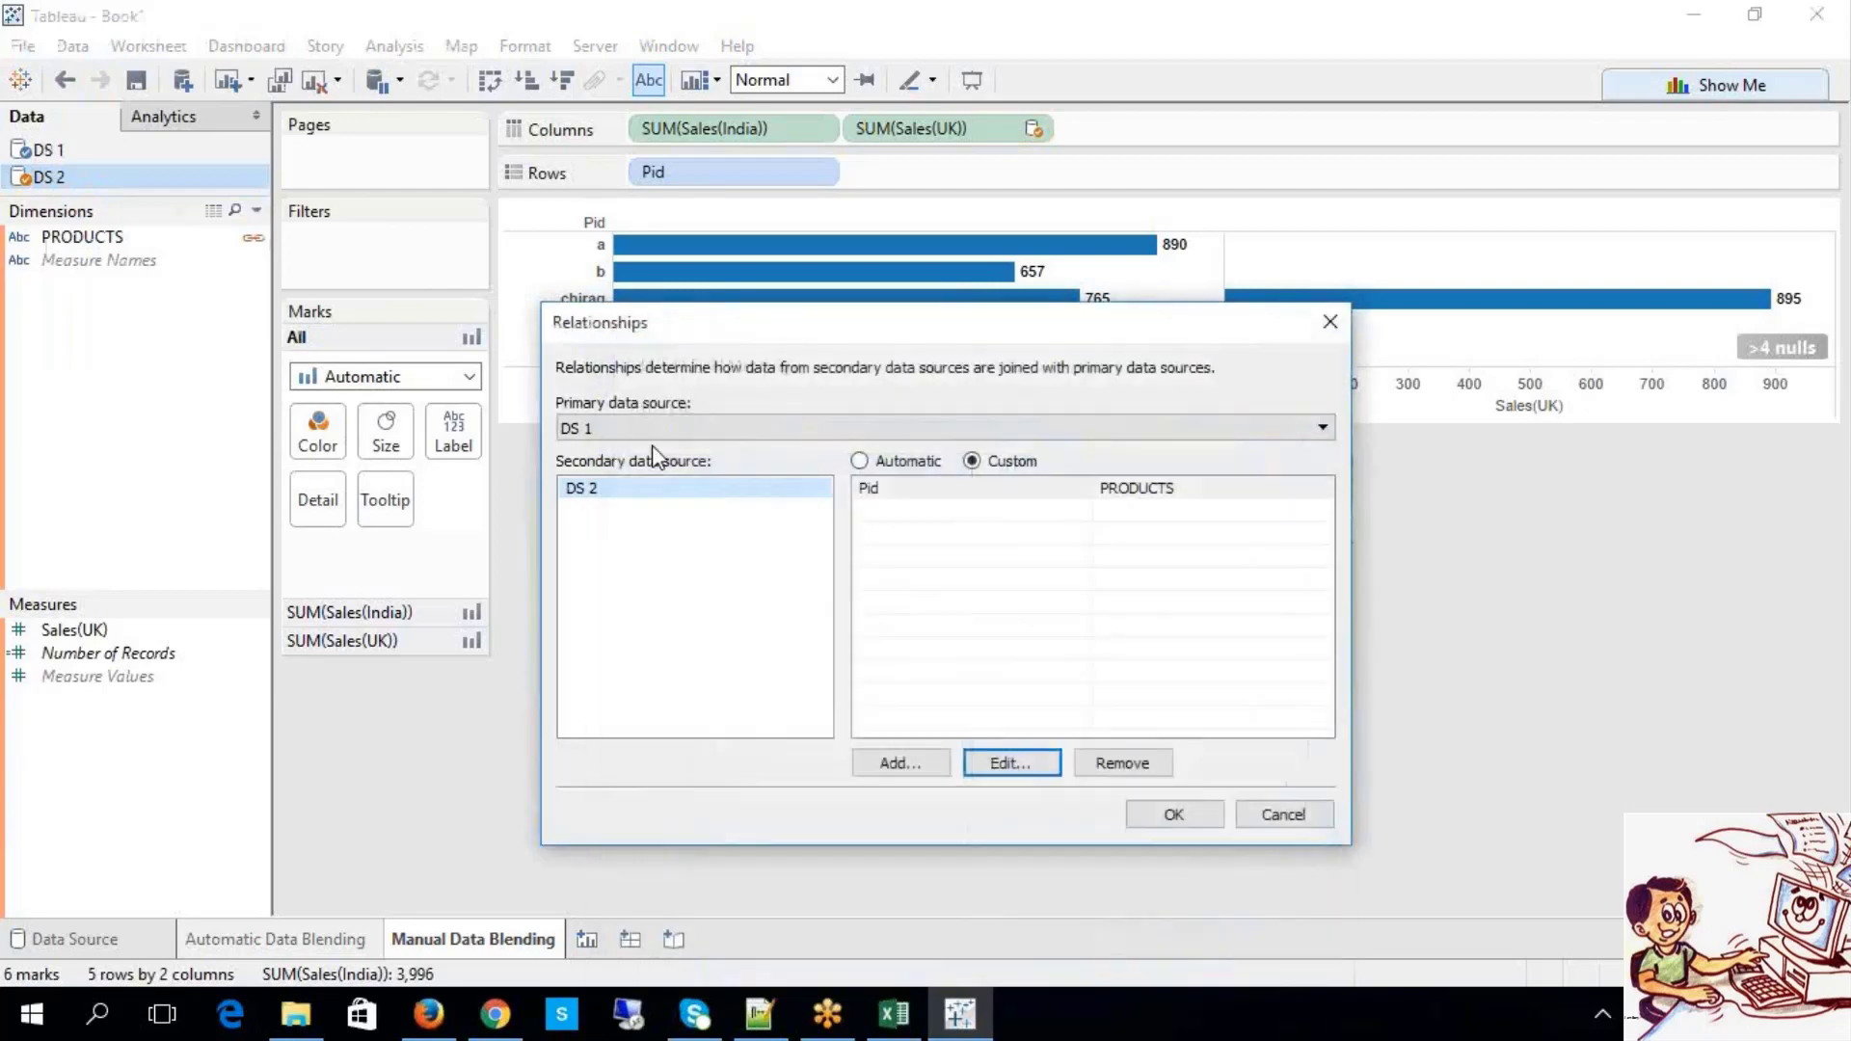
Step: Examine the field mapping with DS 2 as primary and DS 1 as secondary, and close the relationships editor without applying
left_click(641, 428)
left_click(634, 466)
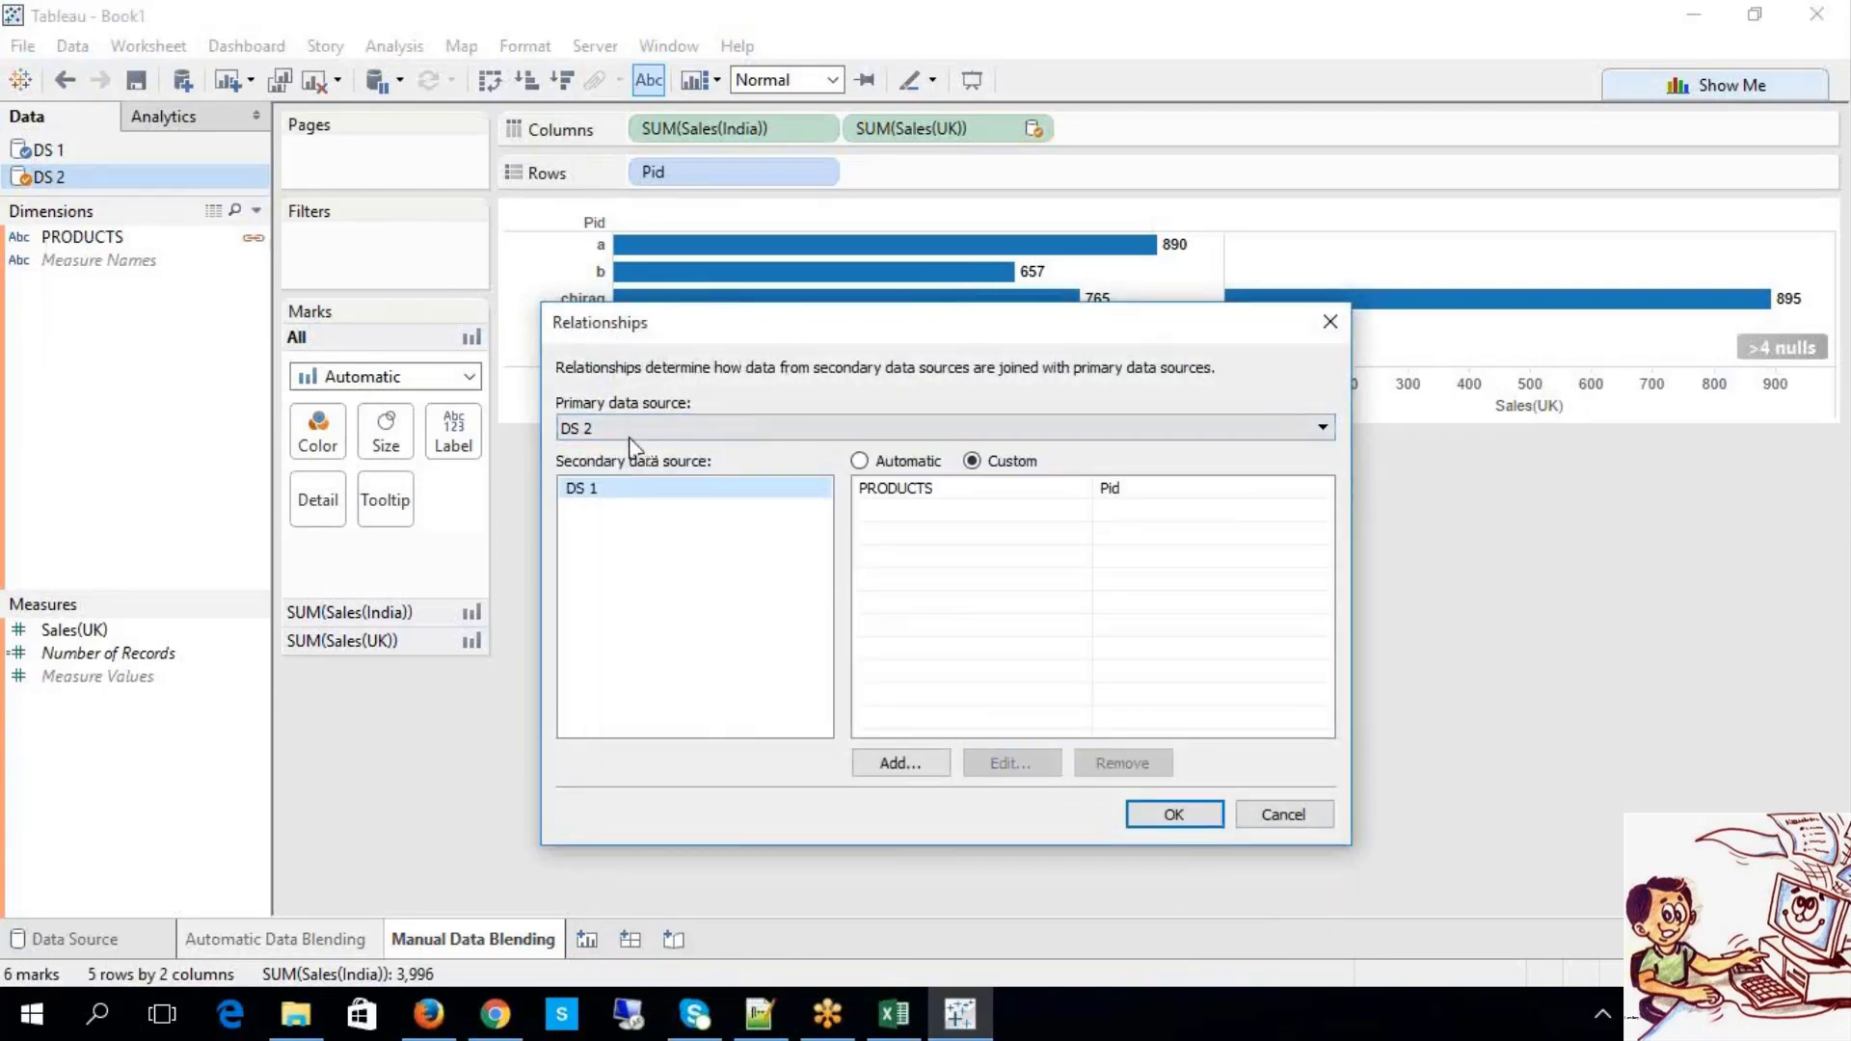
left_click(617, 500)
left_click(990, 504)
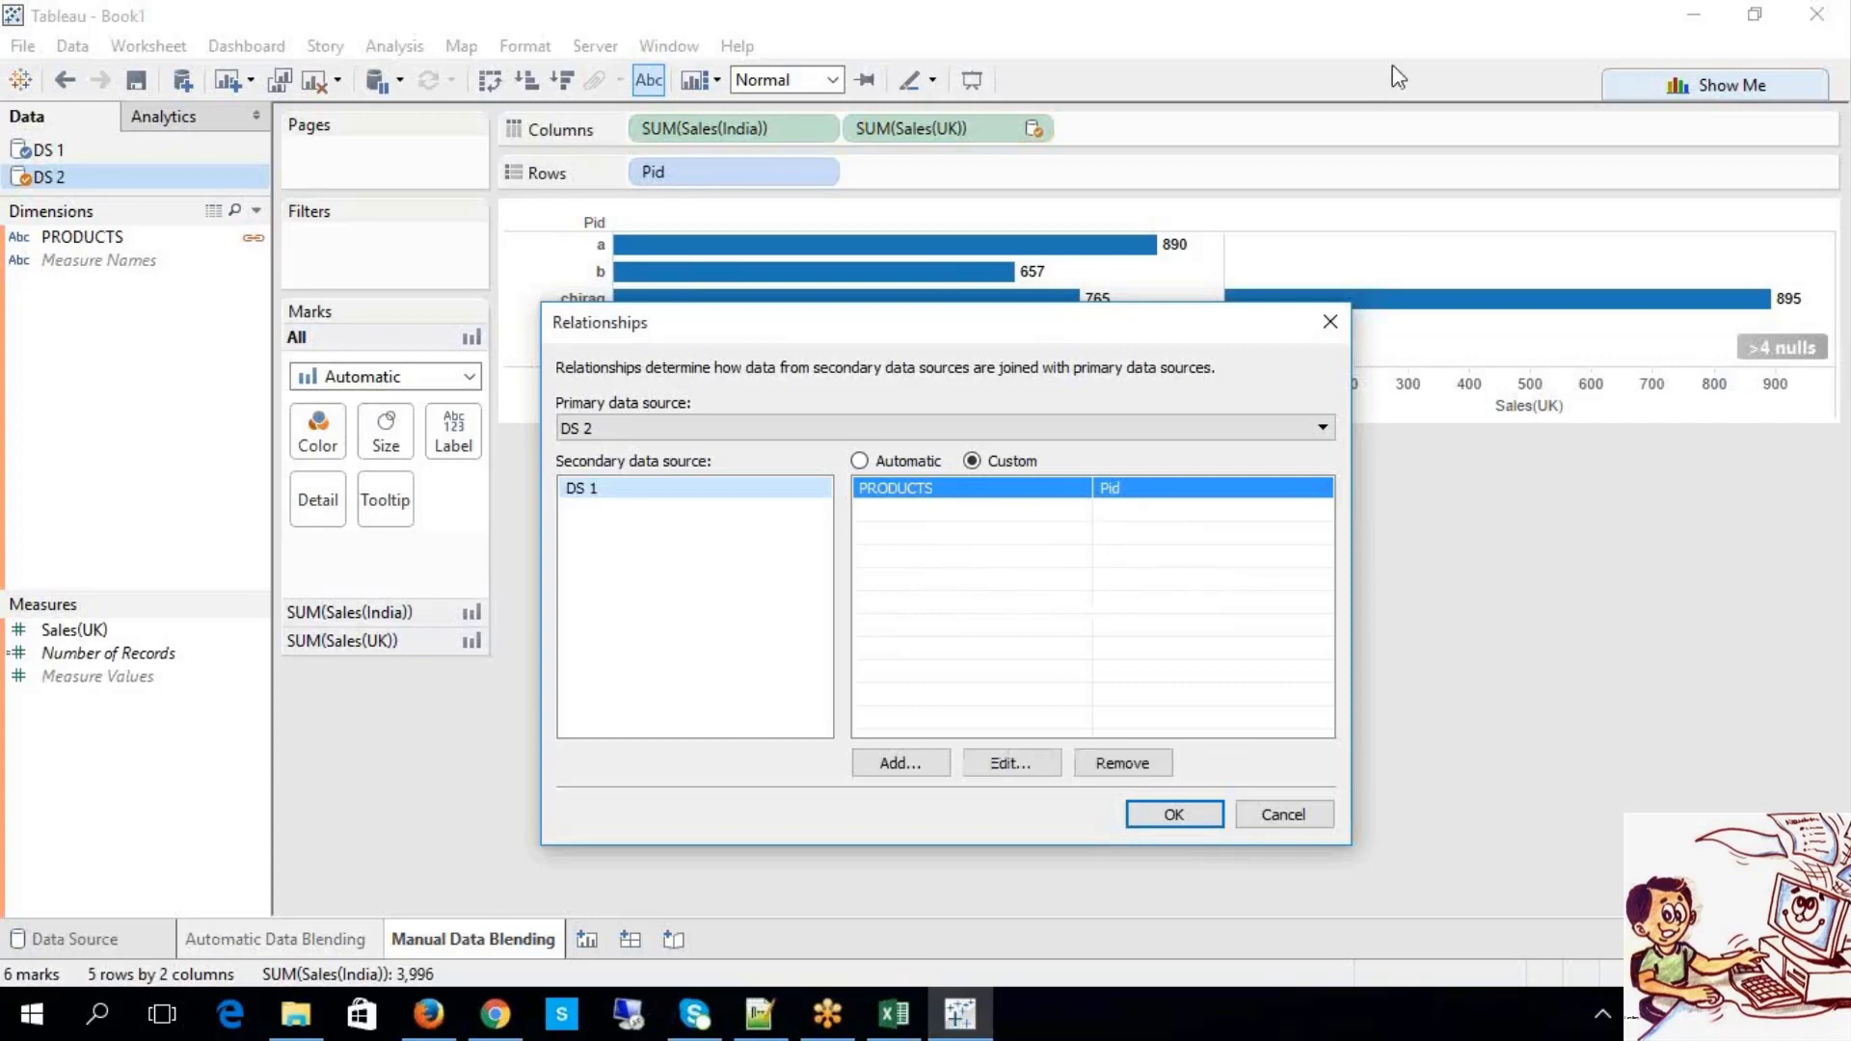
left_click(1343, 41)
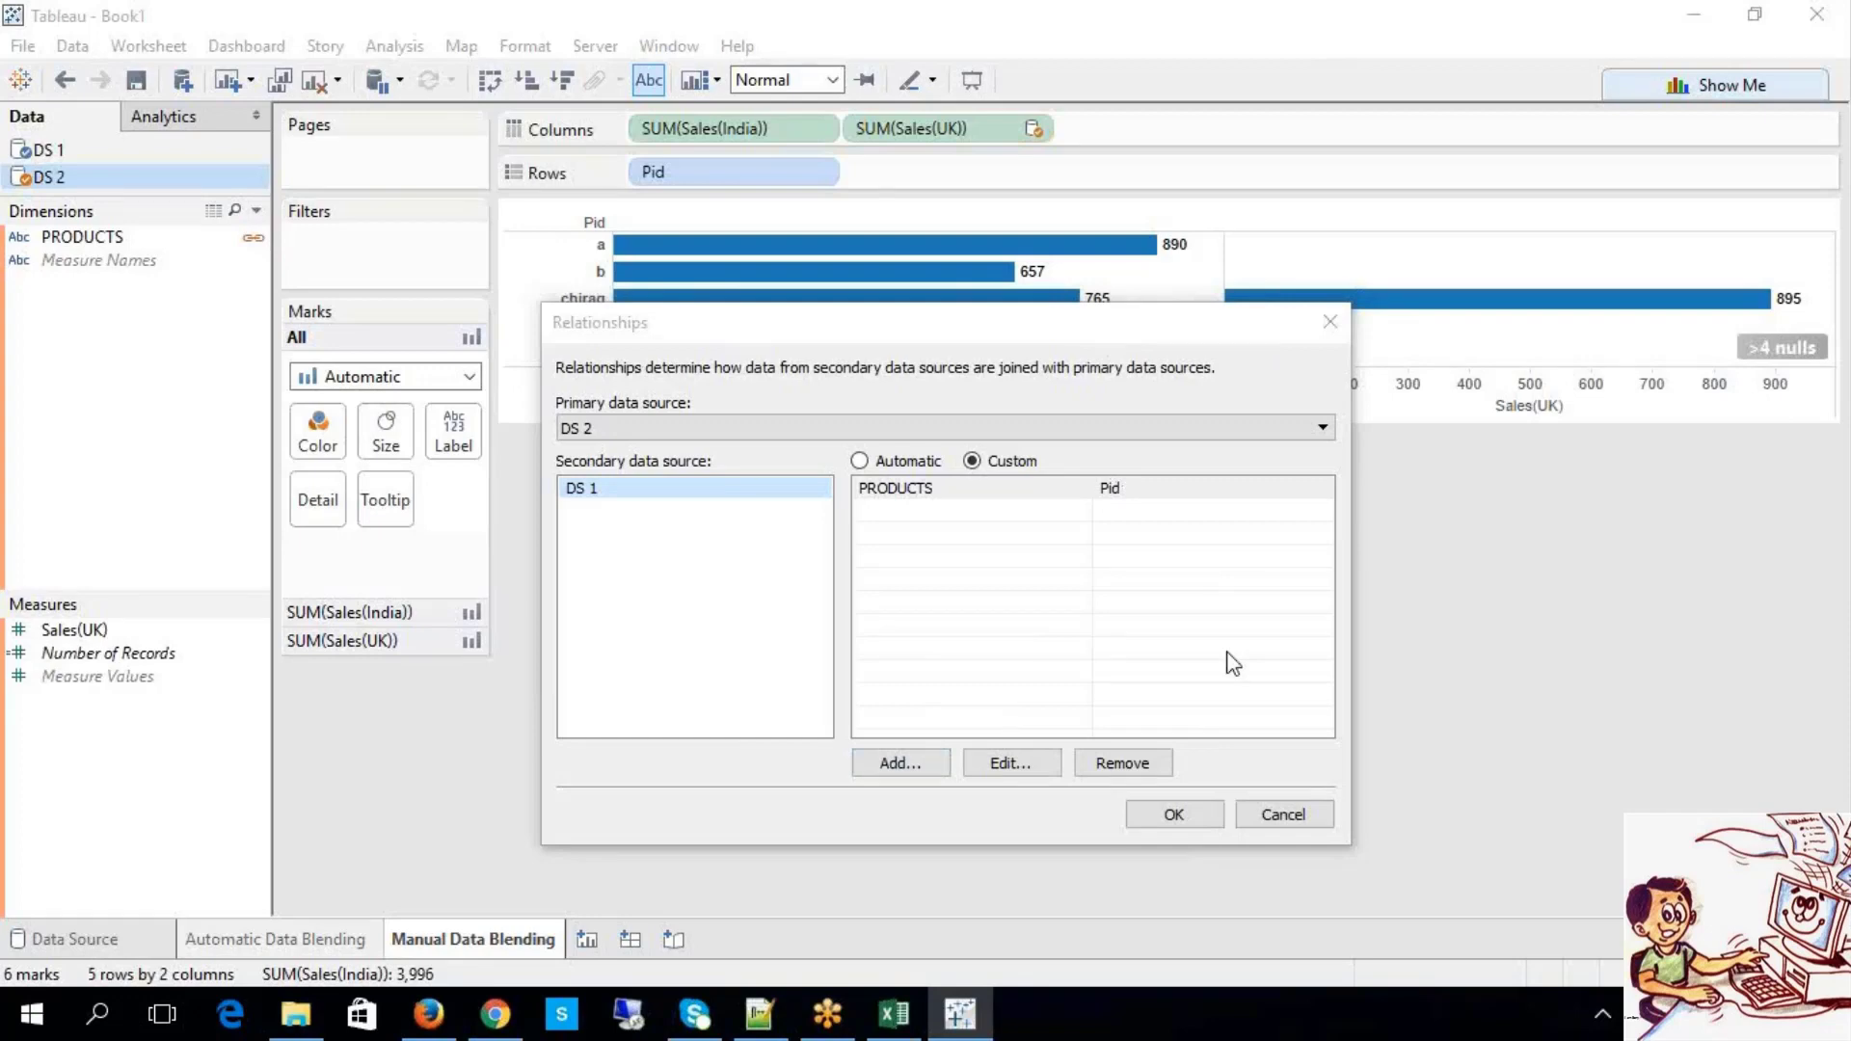
left_click(1332, 326)
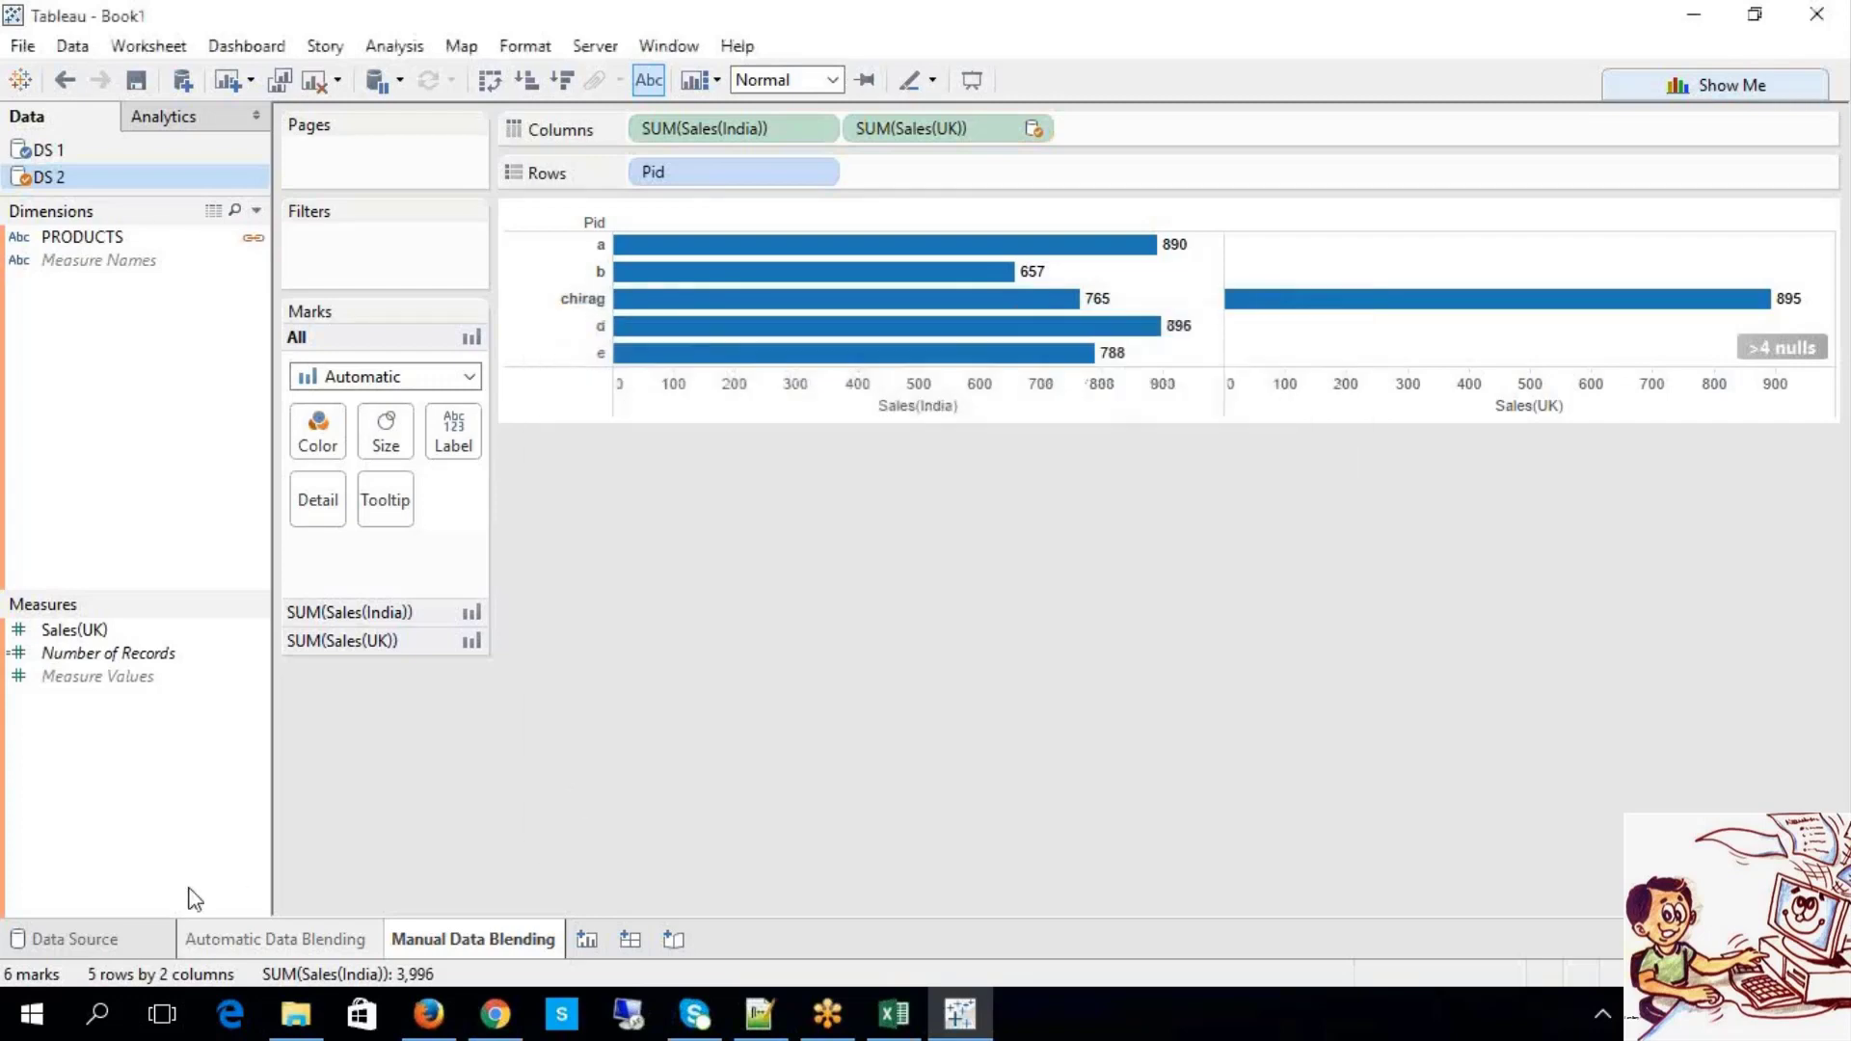
Step: Look at DS 2's records on its data source page, and return to the Manual Data Blending worksheet
left_click(109, 953)
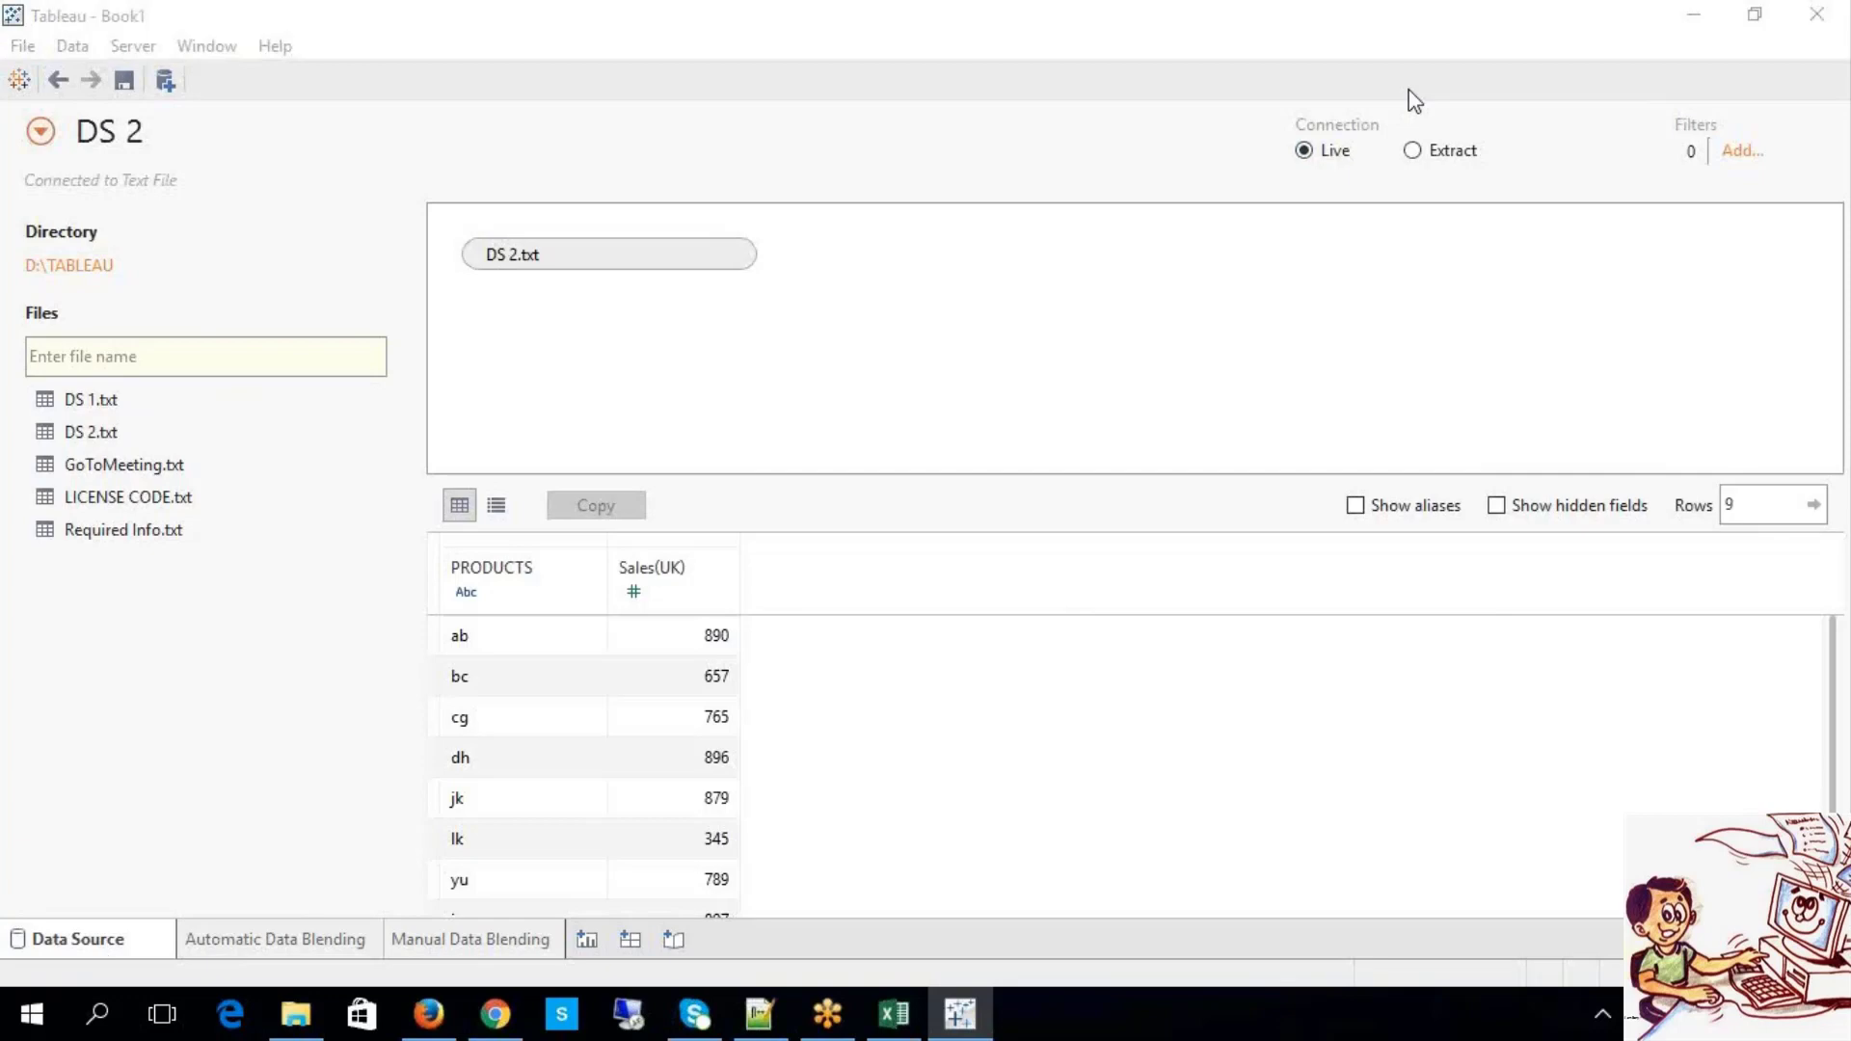
left_click(477, 940)
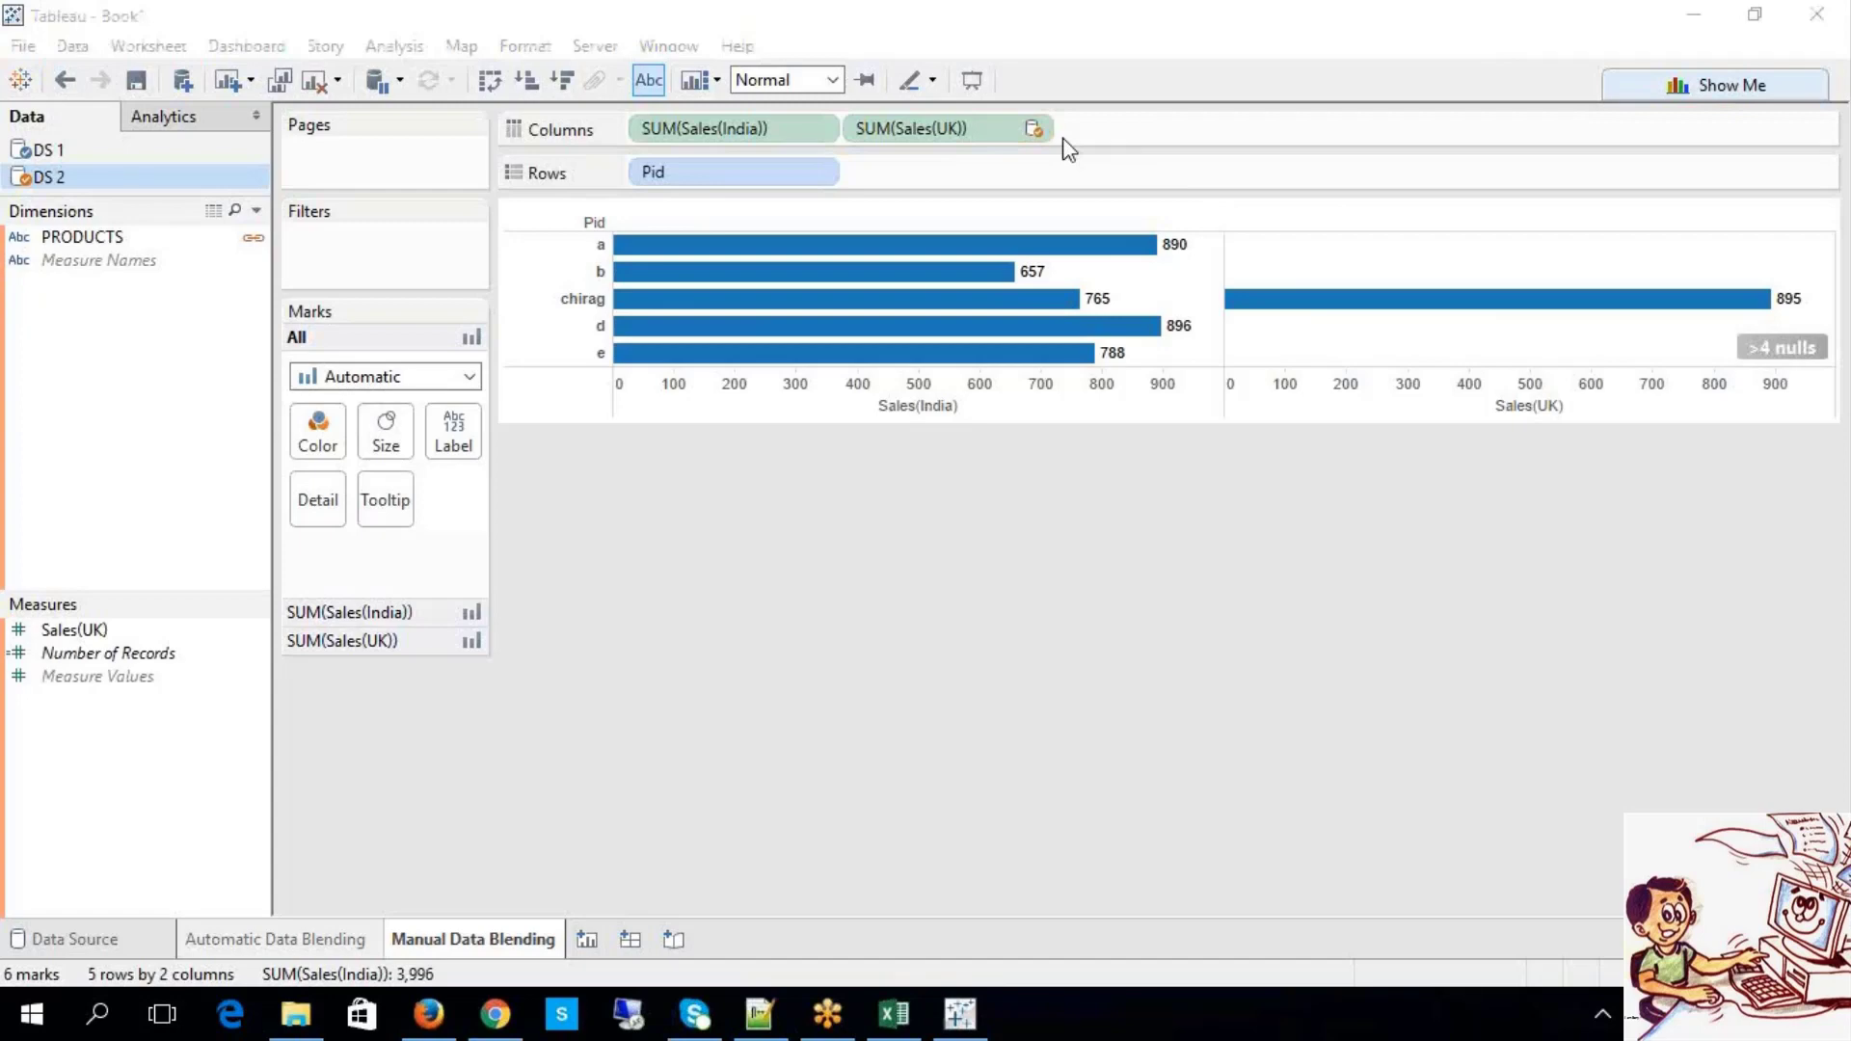
left_click(1417, 646)
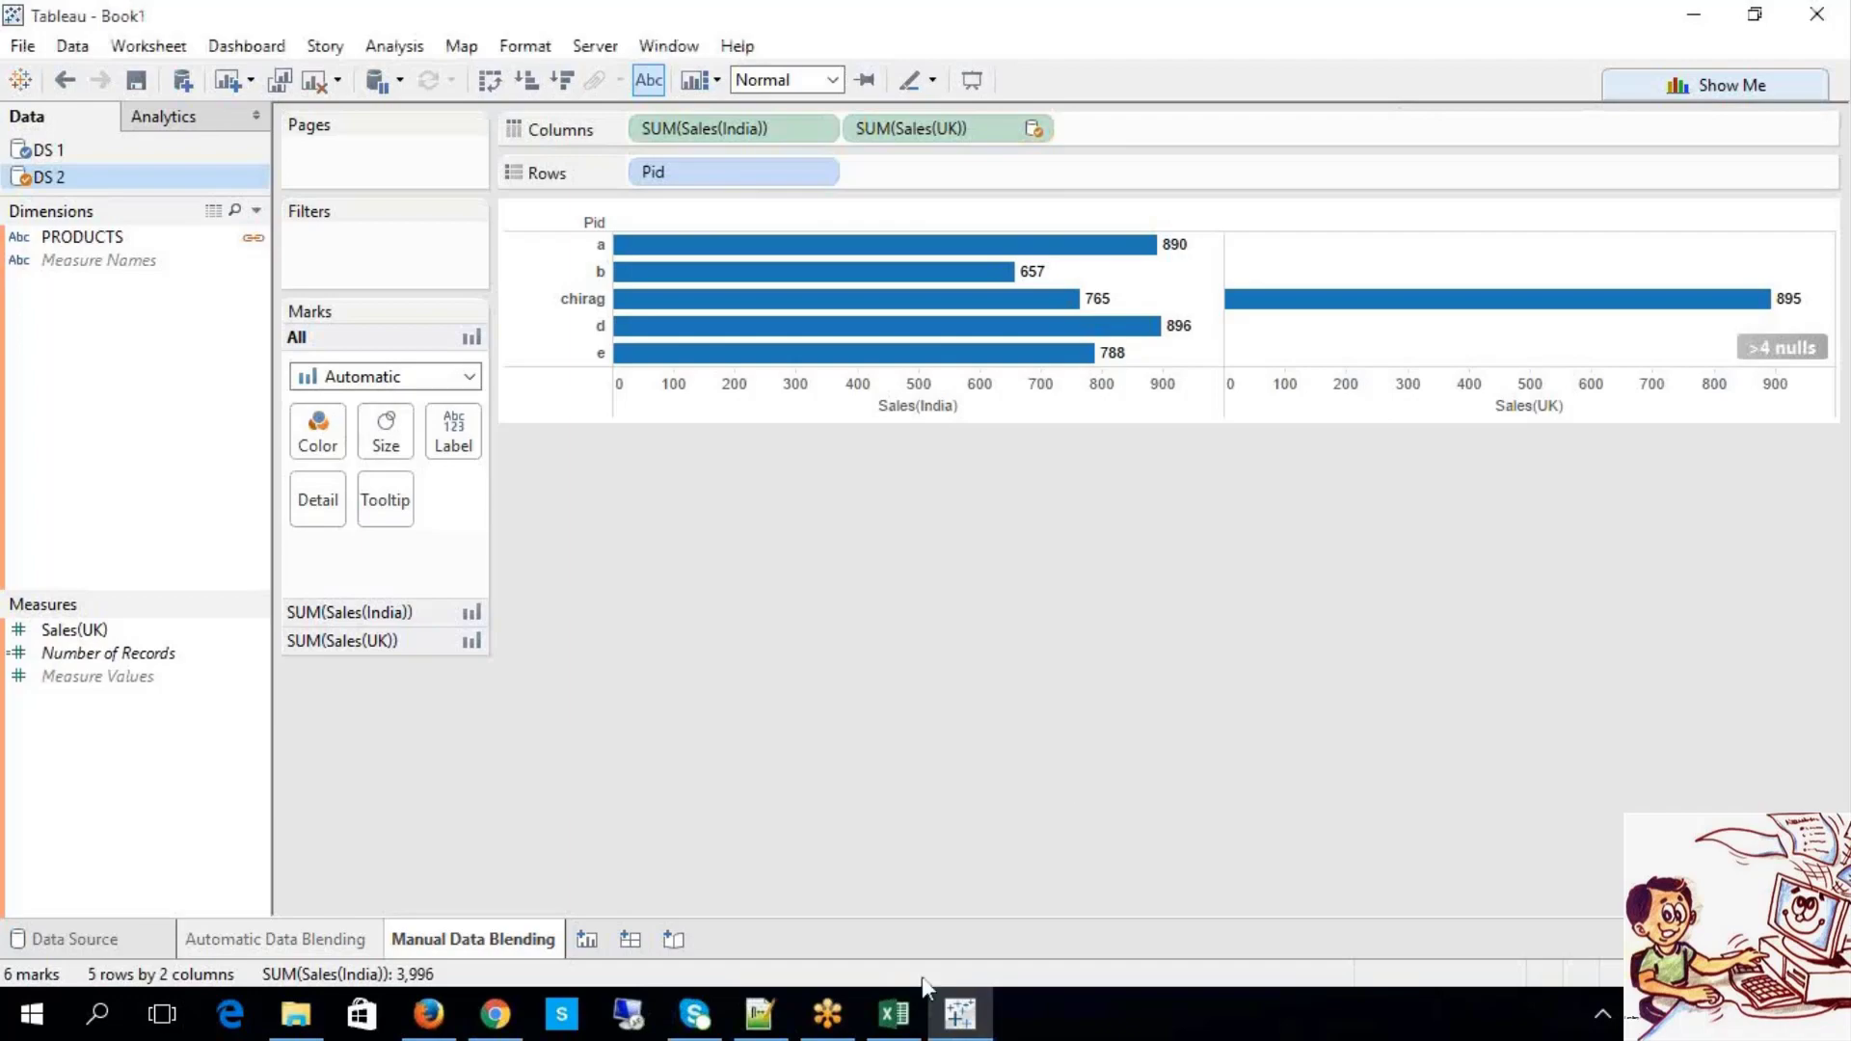
Step: Switch to the Excel notes and review the Data Blending section on common dimensions, left outer join and blending types
left_click(901, 1010)
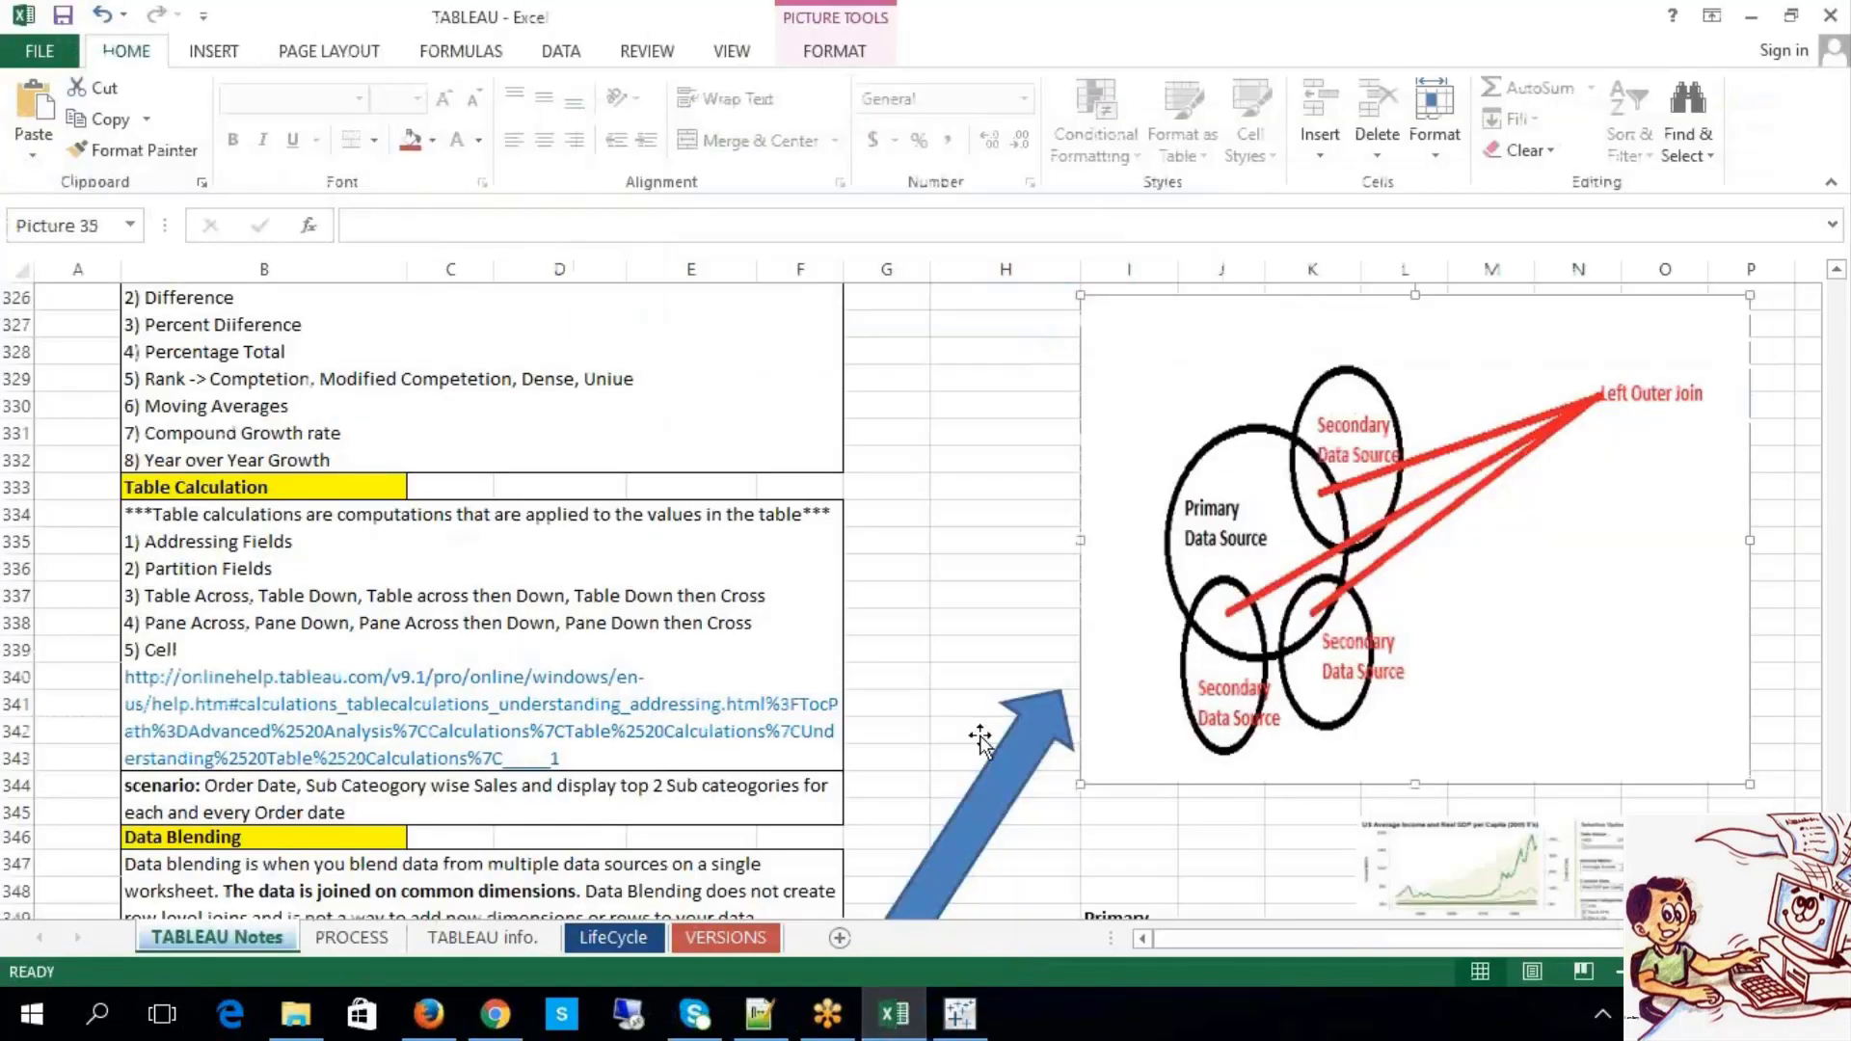
scroll(980, 741, "down", 2)
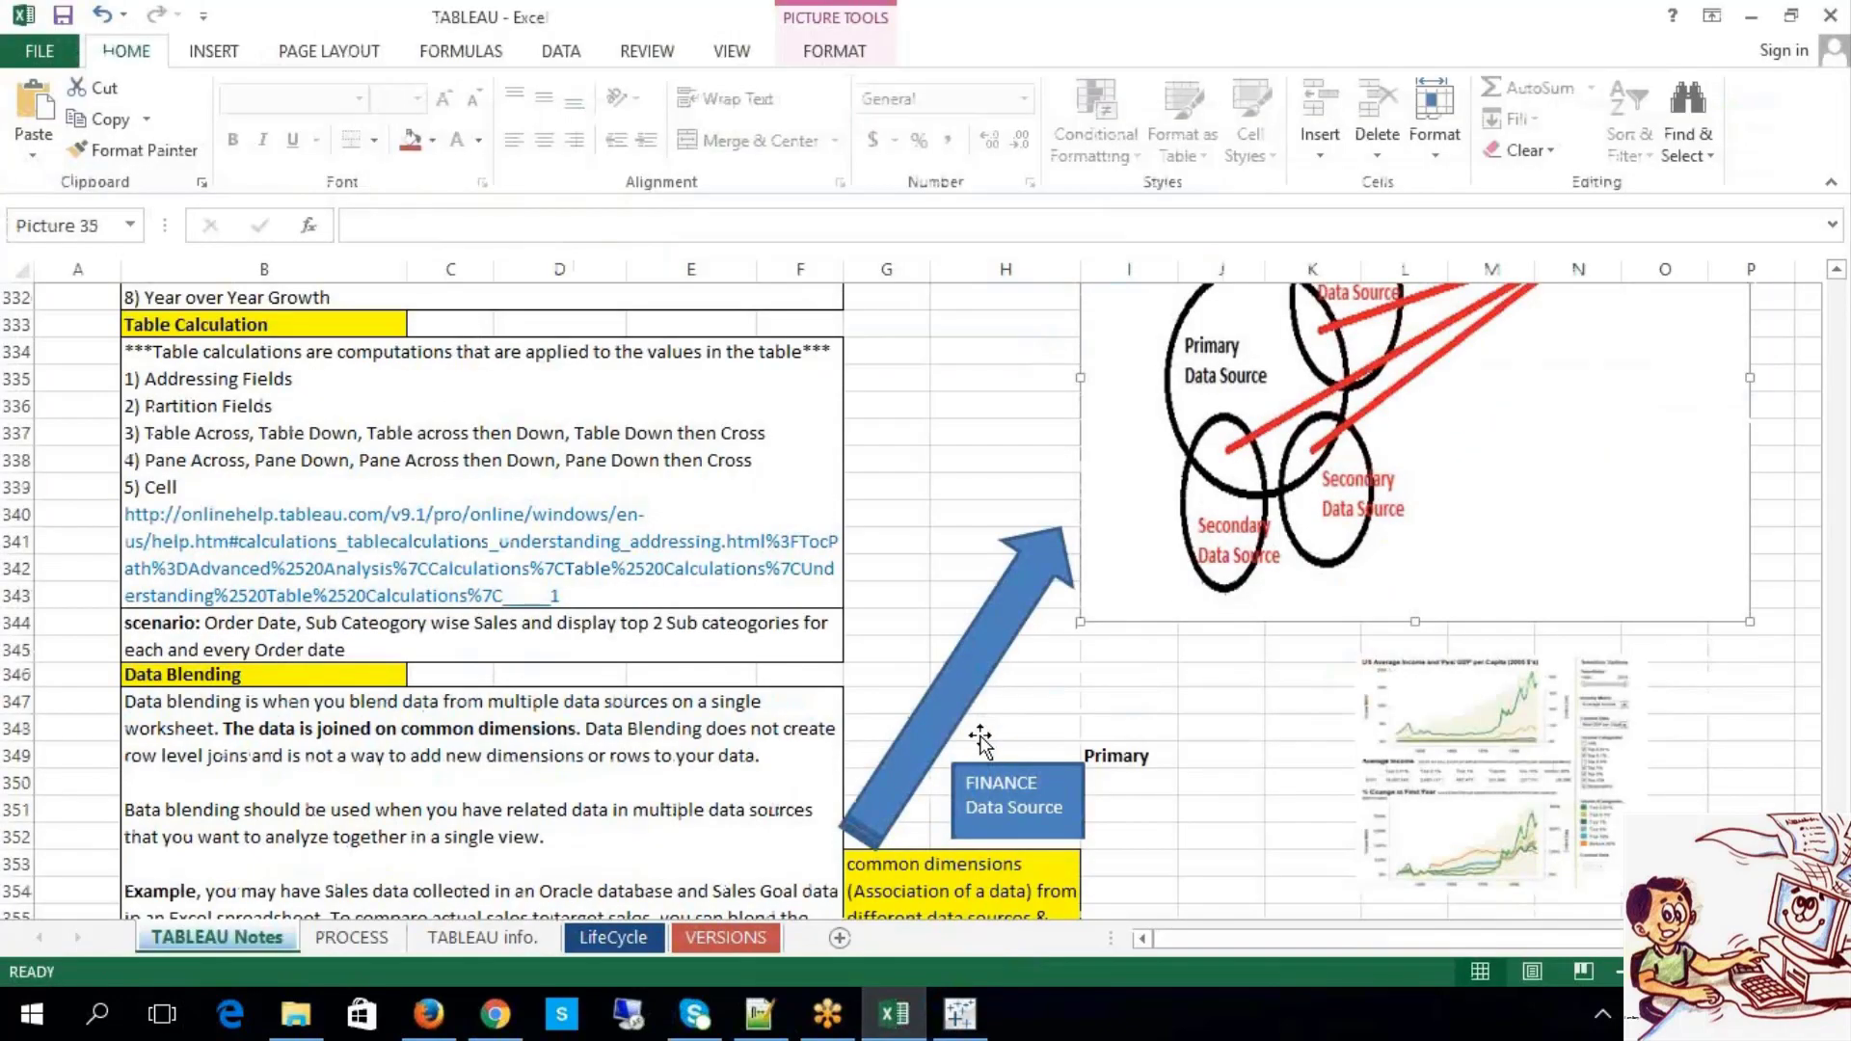
scroll(980, 741, "down", 1)
scroll(433, 676, "down", 6)
left_click(433, 676)
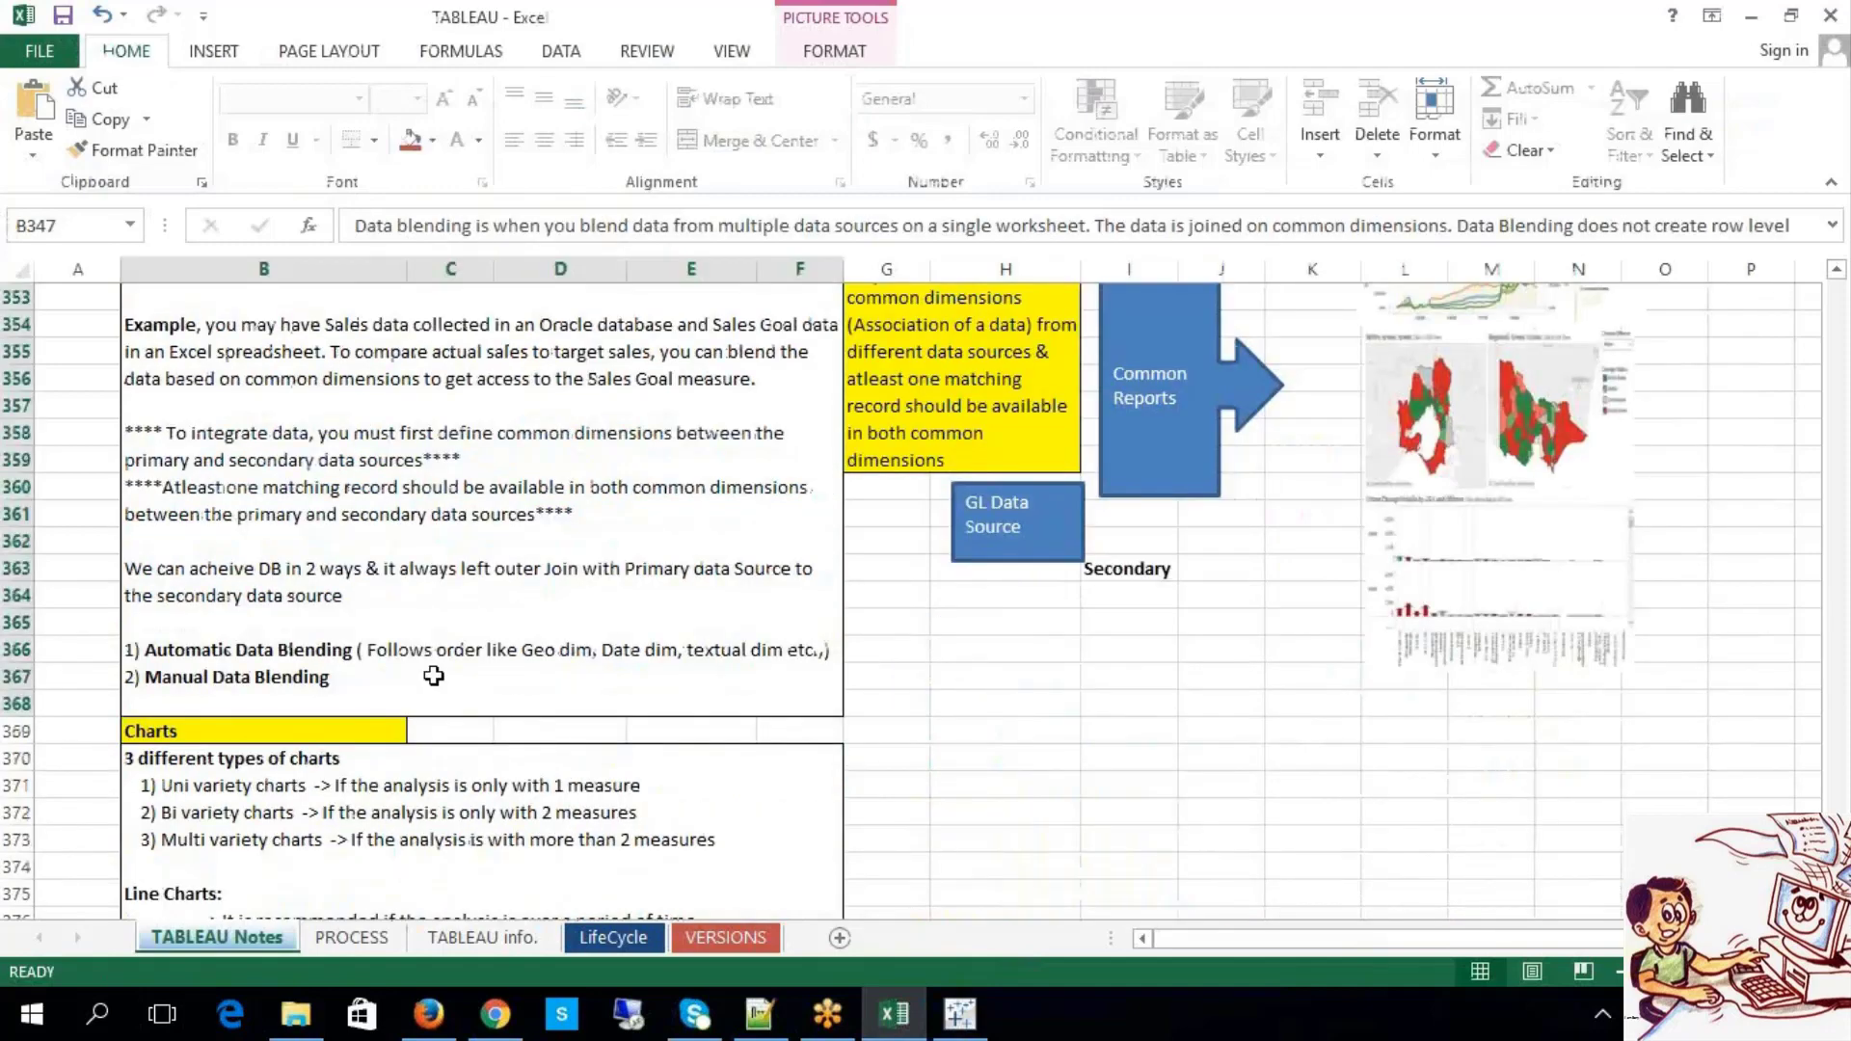
scroll(433, 675, "up", 2)
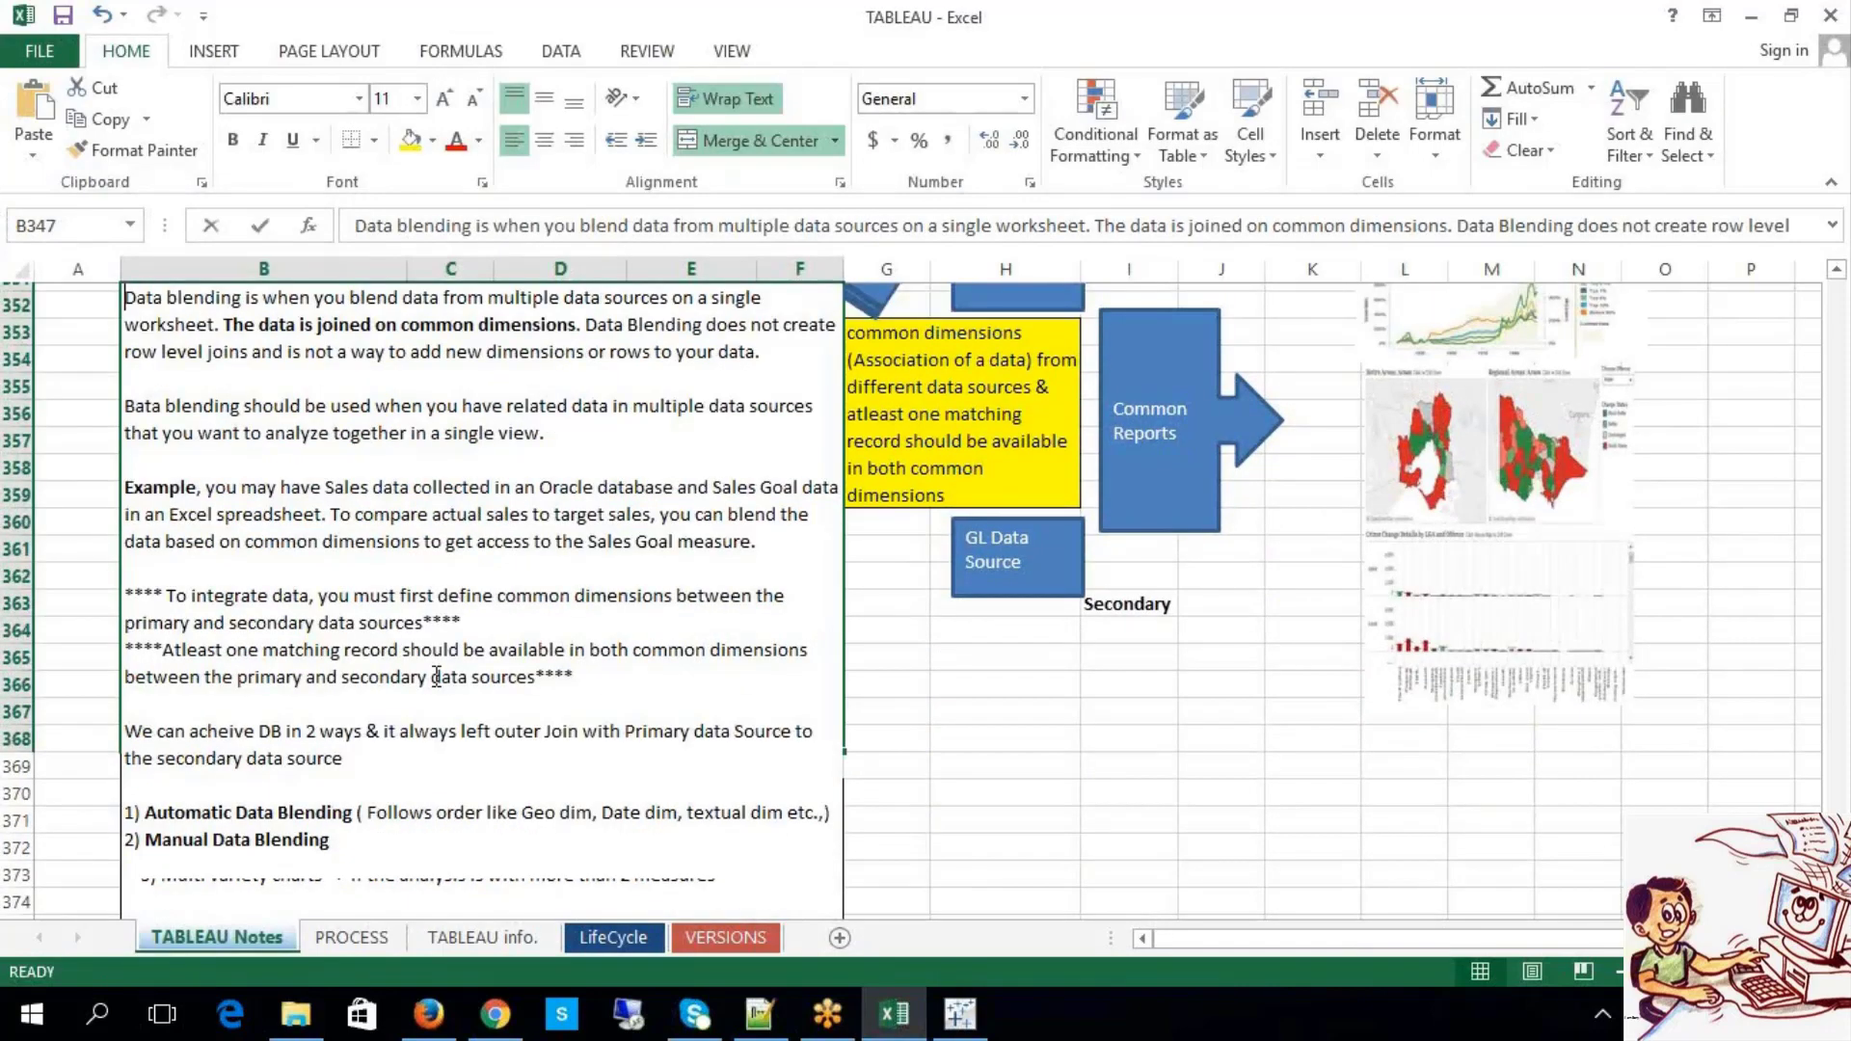
left_click(958, 814)
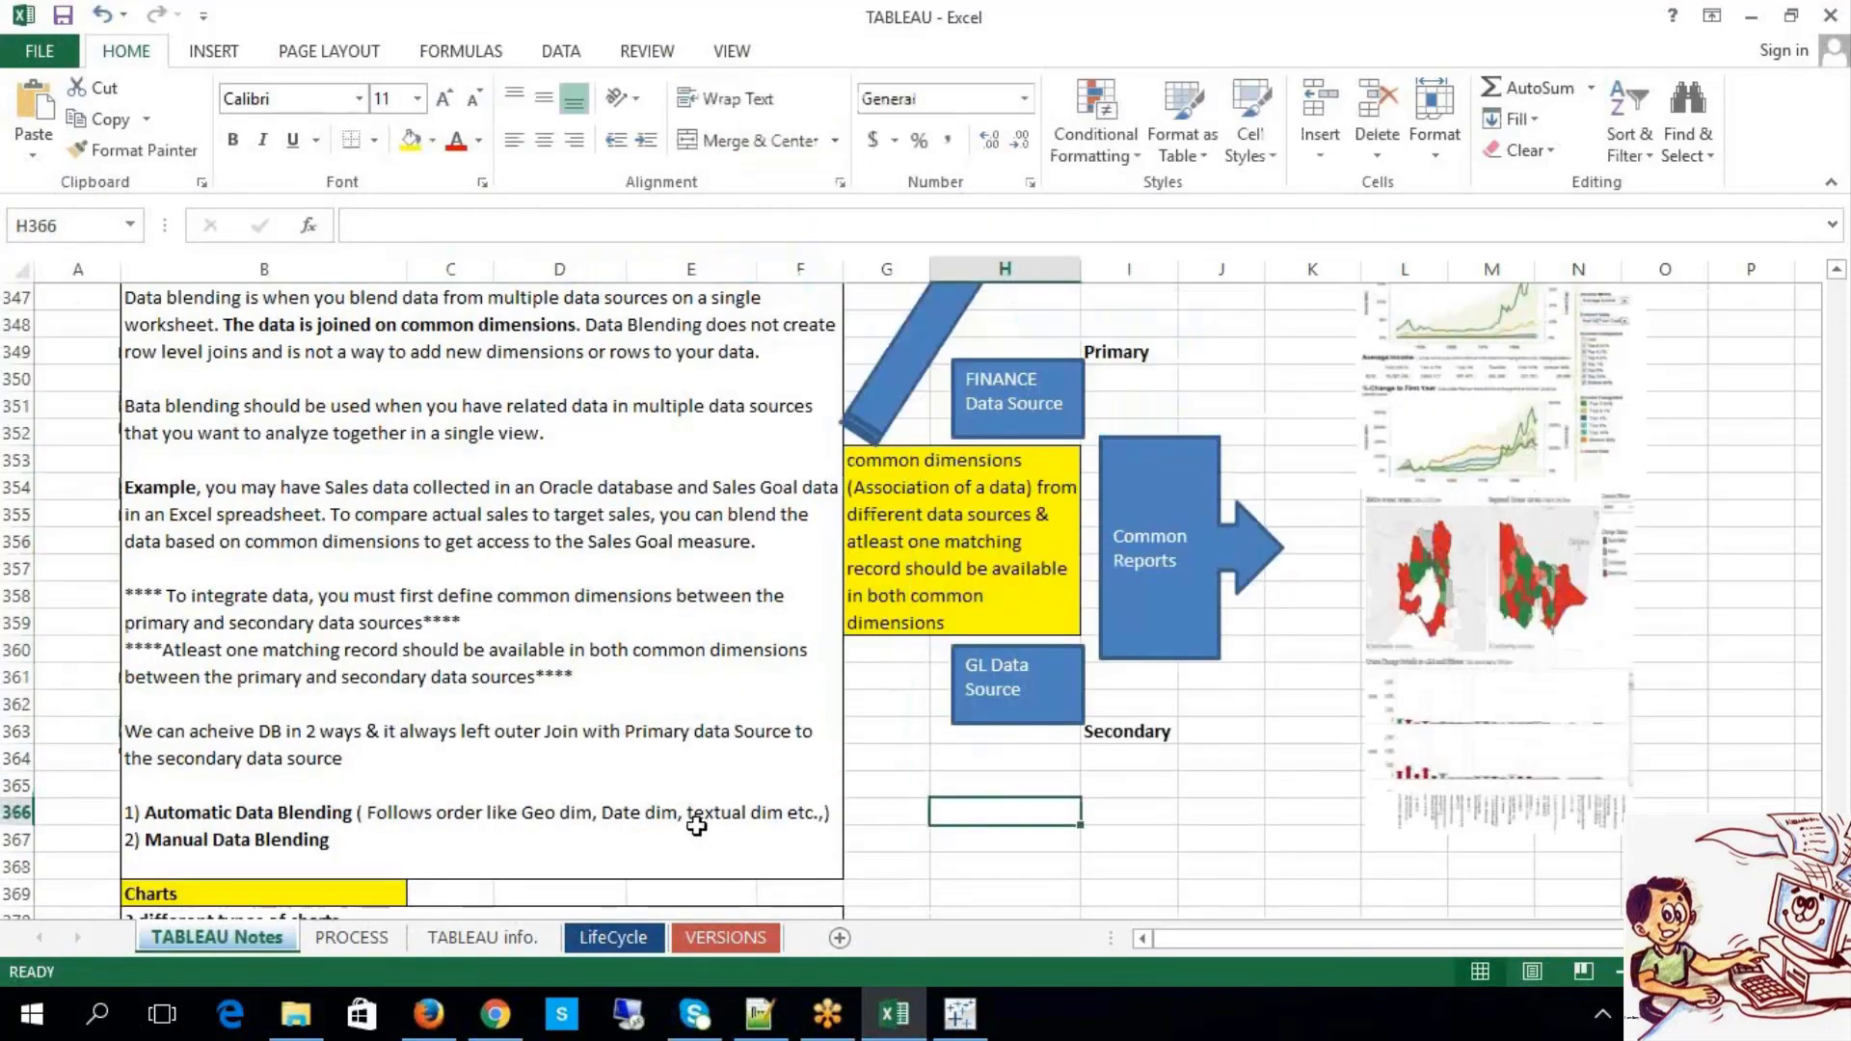
Step: Switch to Tableau, open its online help and search the help for "tableau"
left_click(958, 1020)
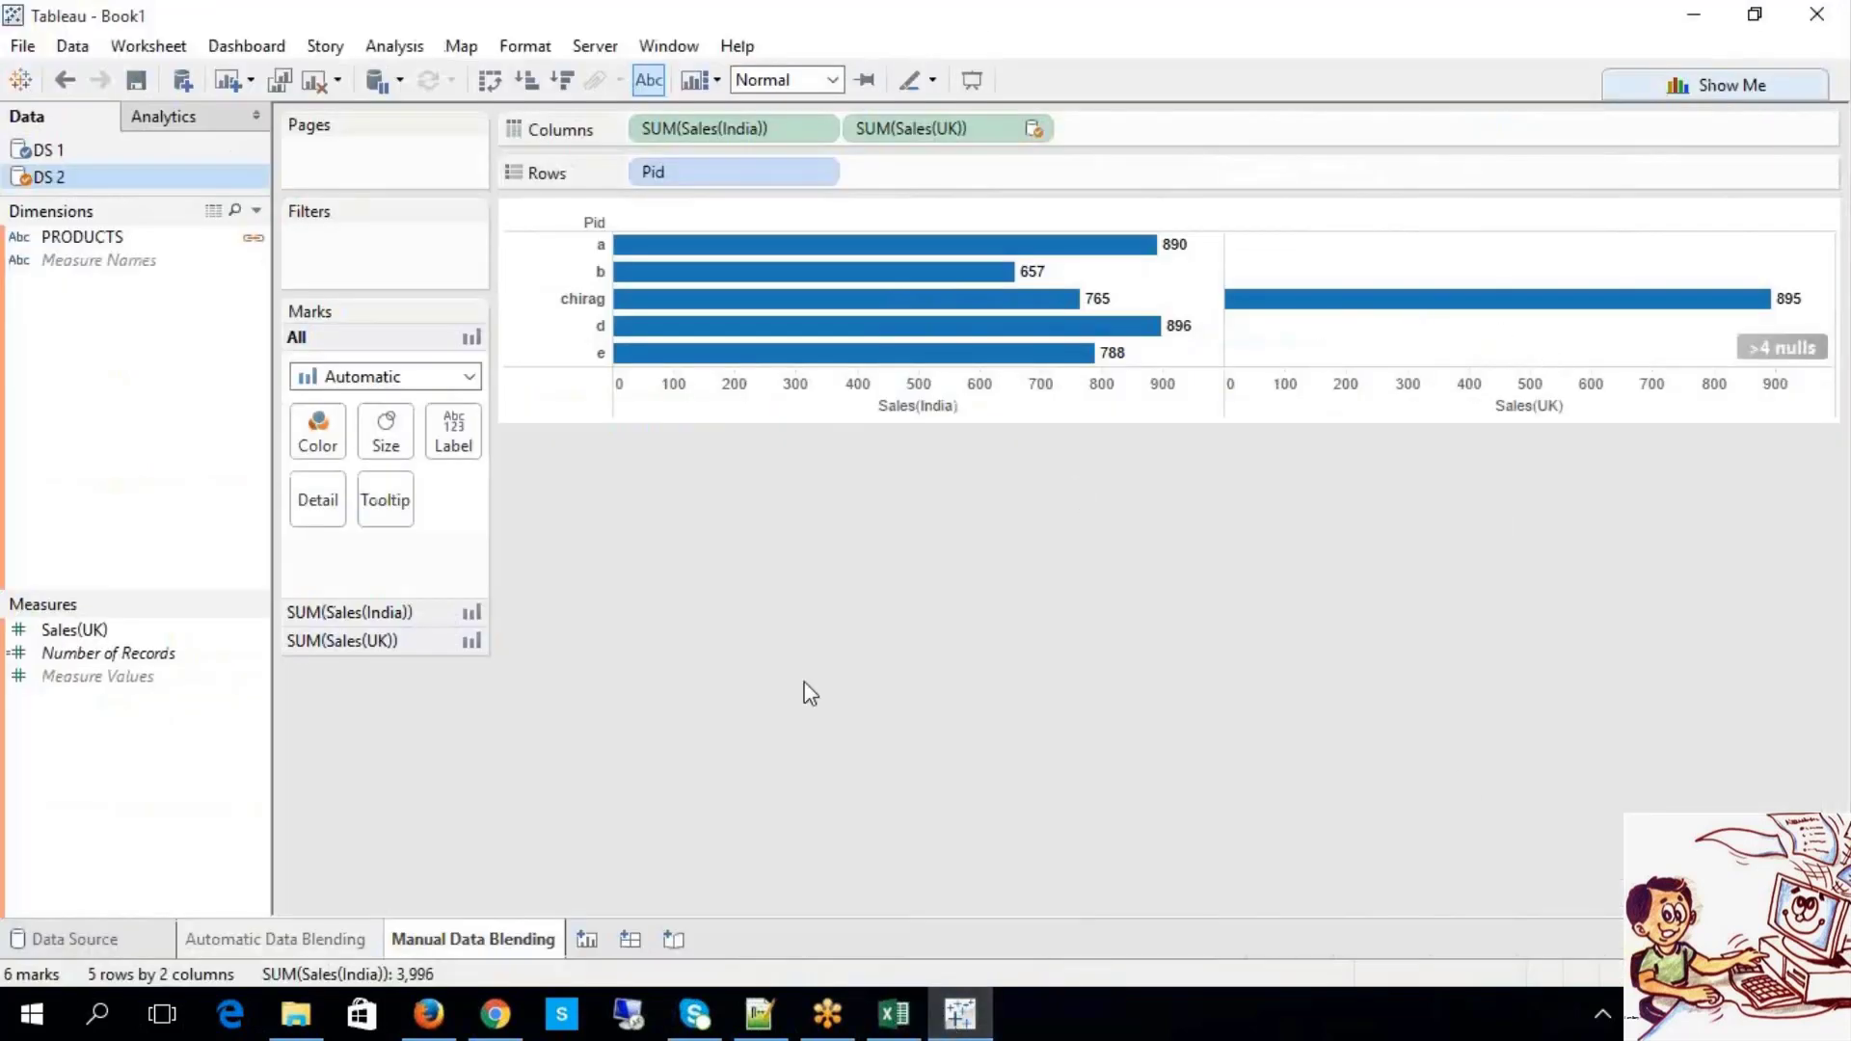
left_click(723, 42)
left_click(754, 77)
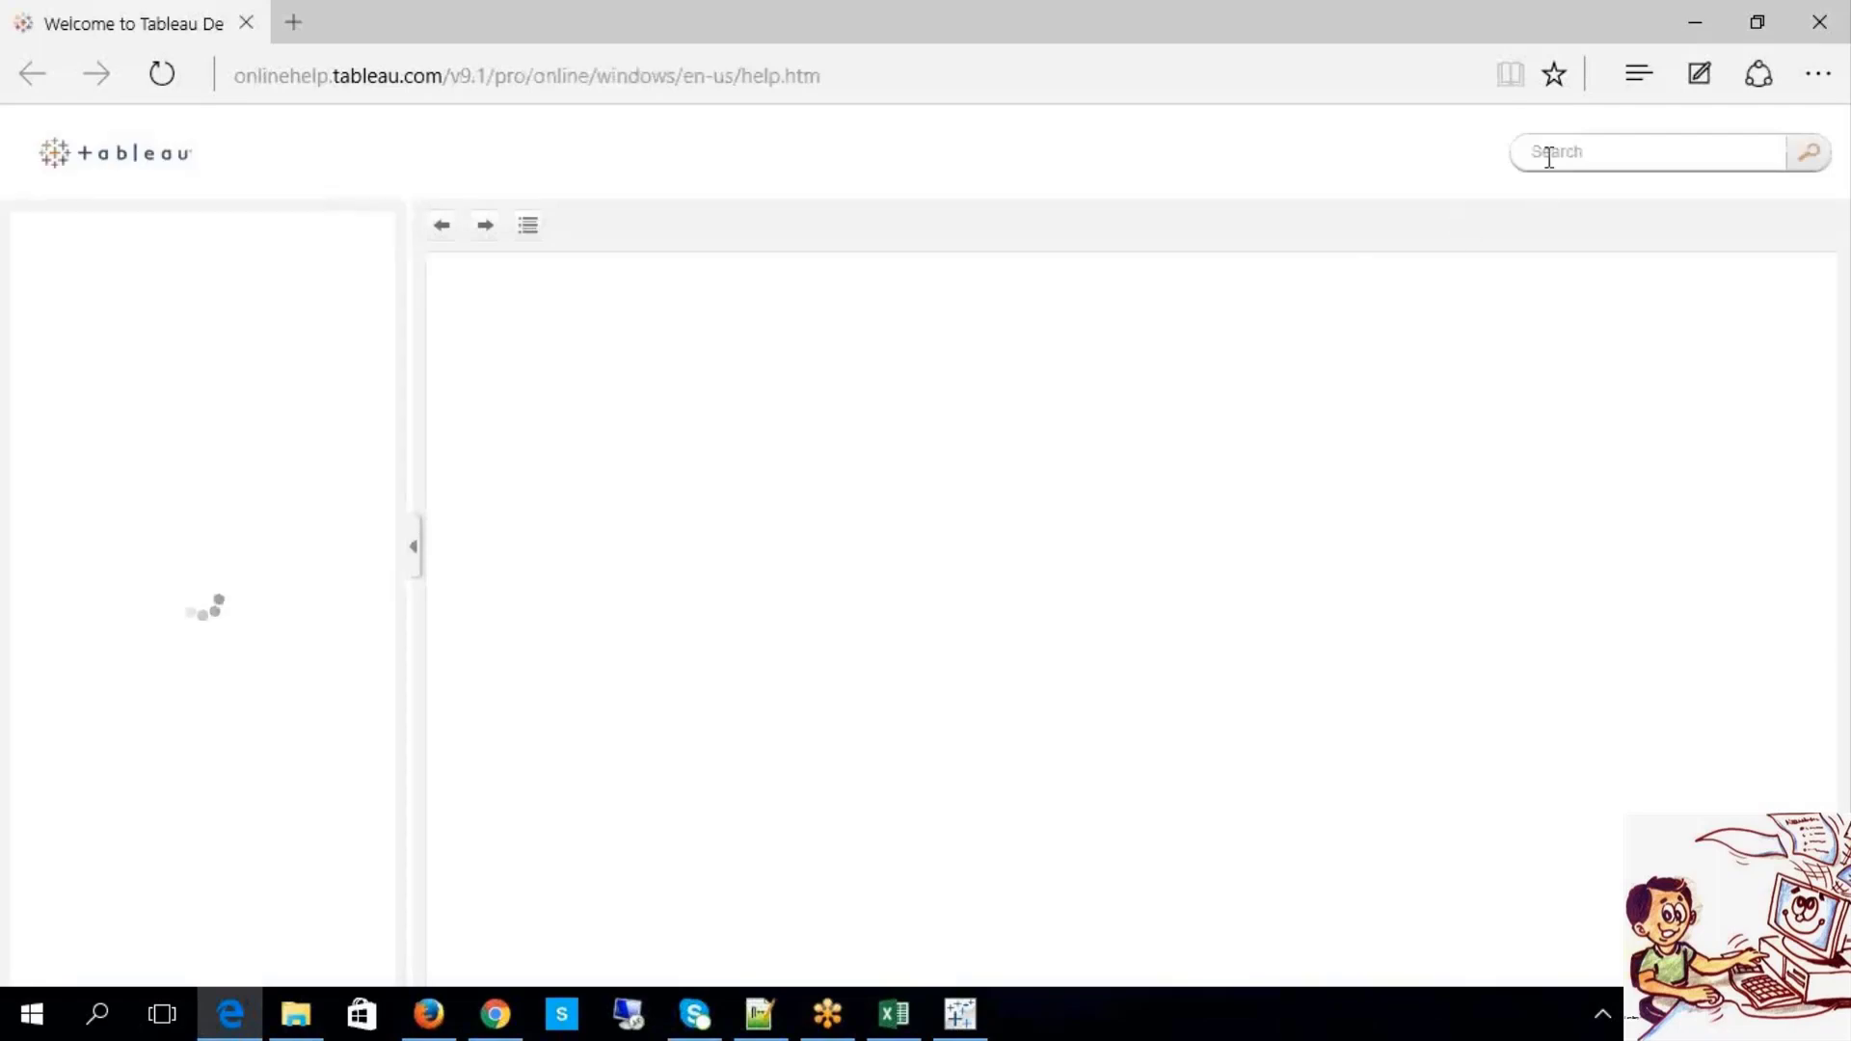
left_click(1550, 152)
type("tableau")
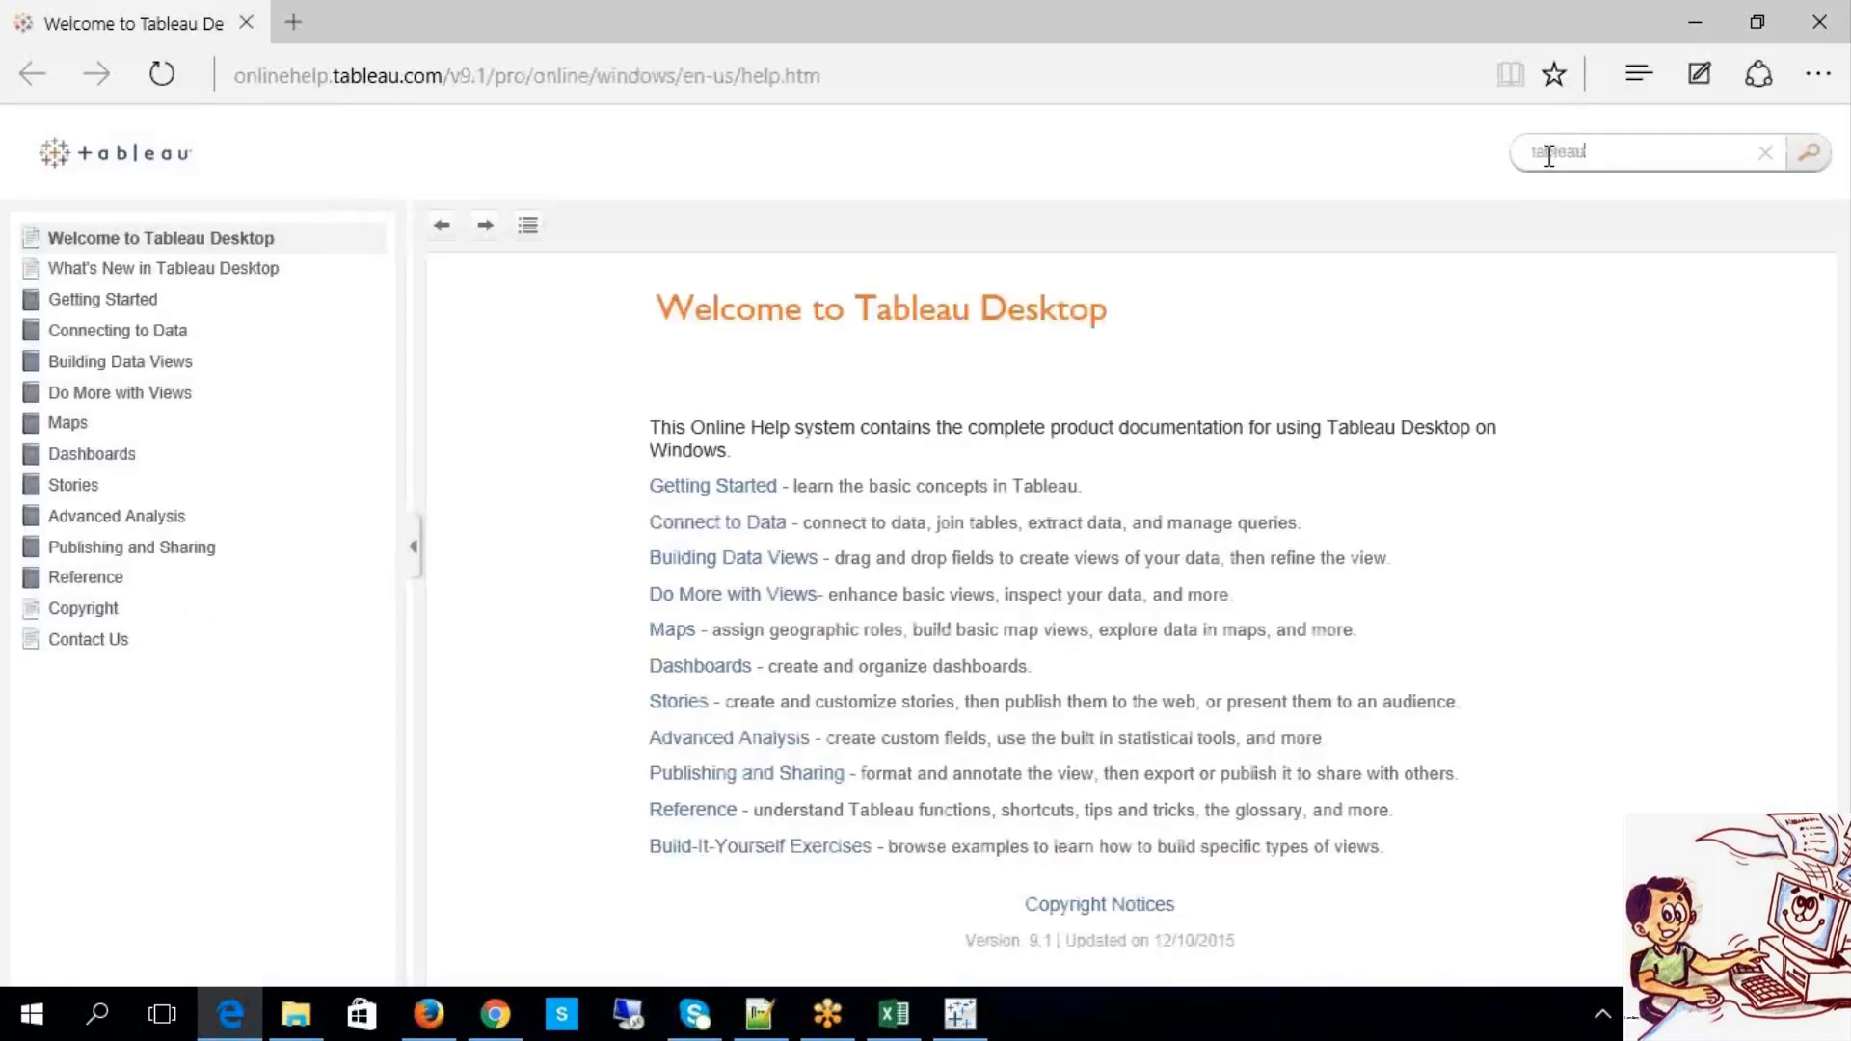
key("Return")
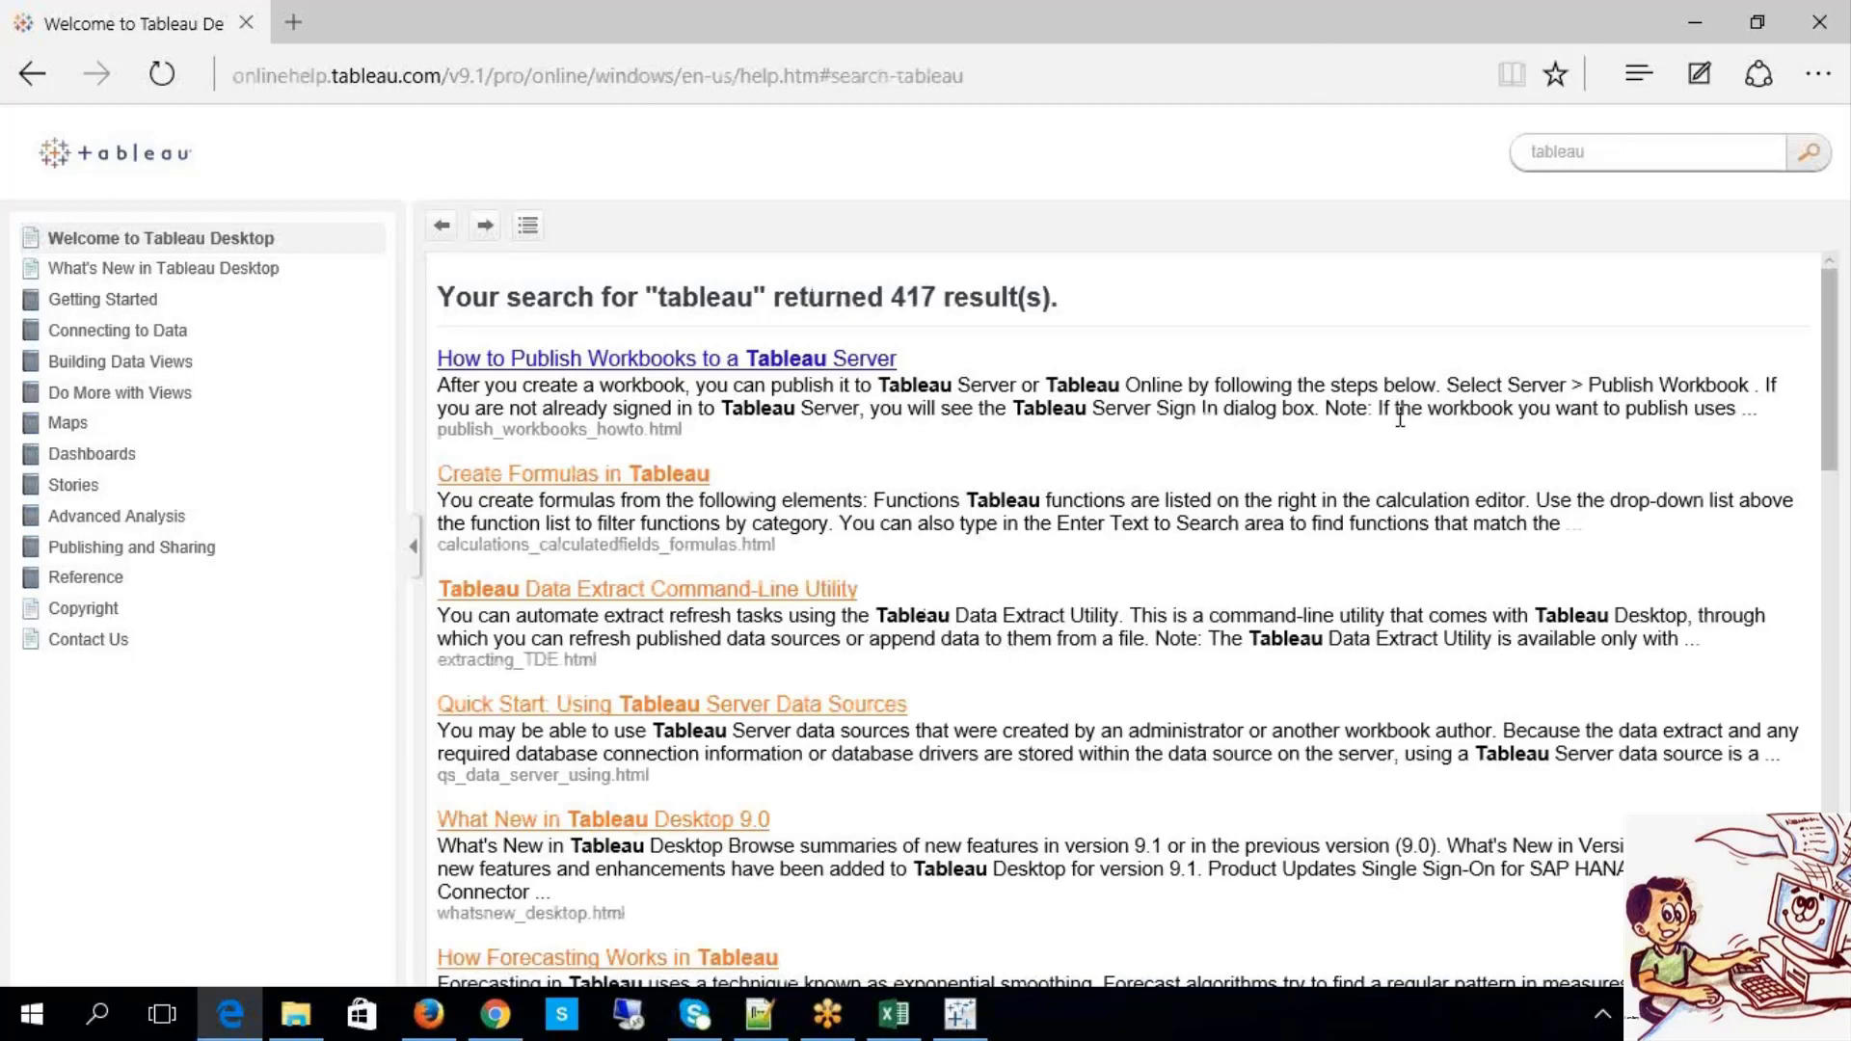
Step: Search the online help for "data blending" and open the Understanding Data Blending topic
left_click_drag(1593, 152, 1498, 137)
type("da")
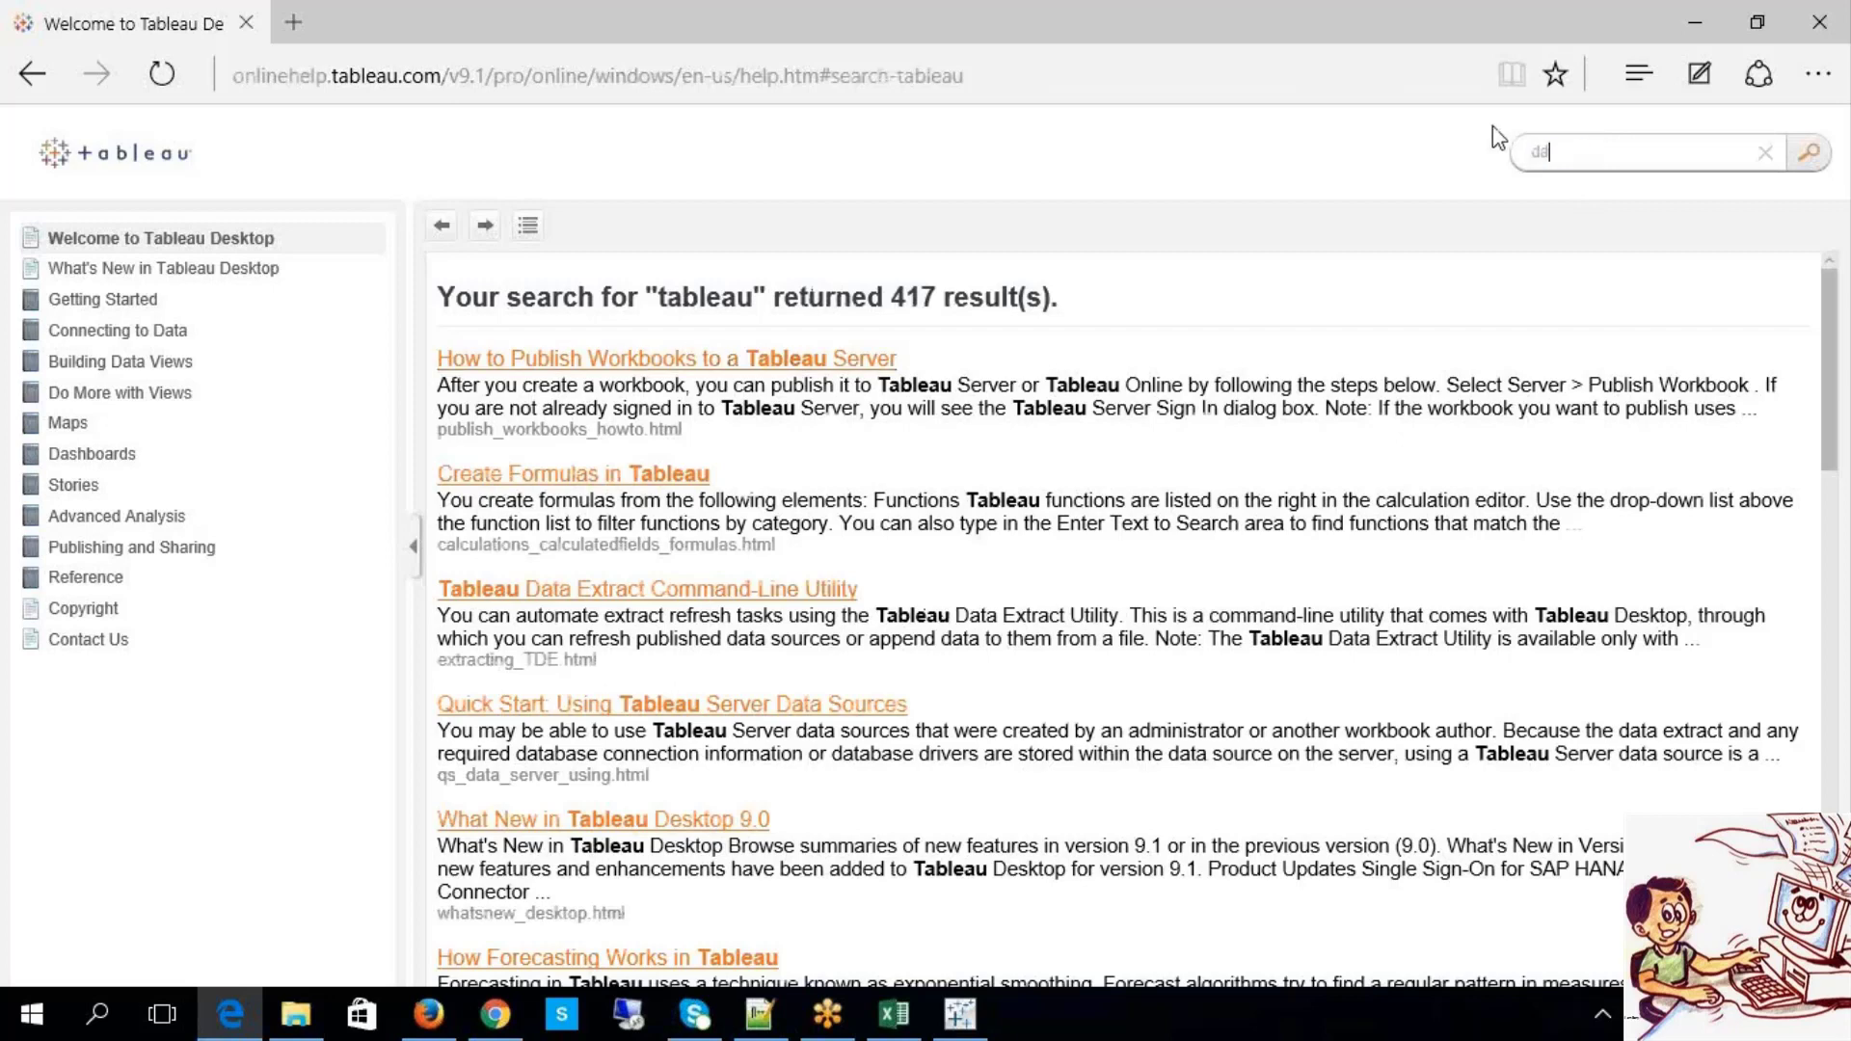
type("ta blending")
key("Return")
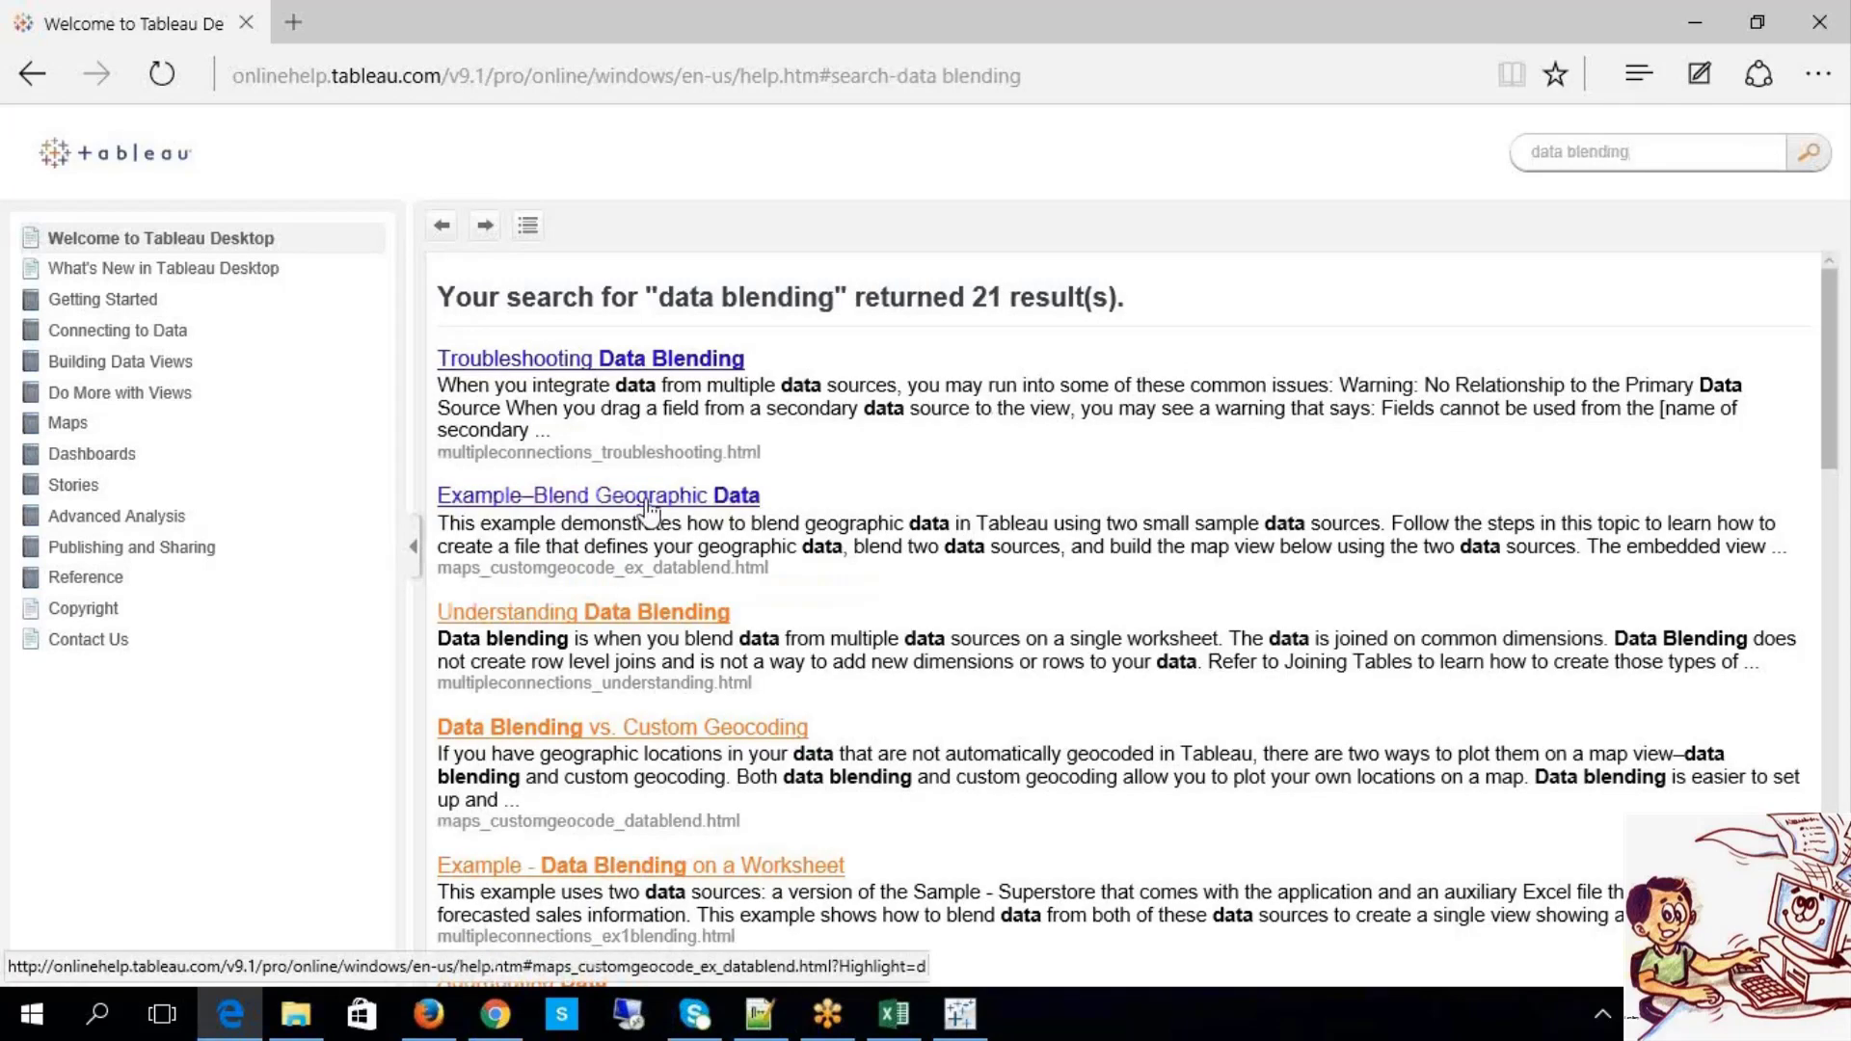
left_click(632, 613)
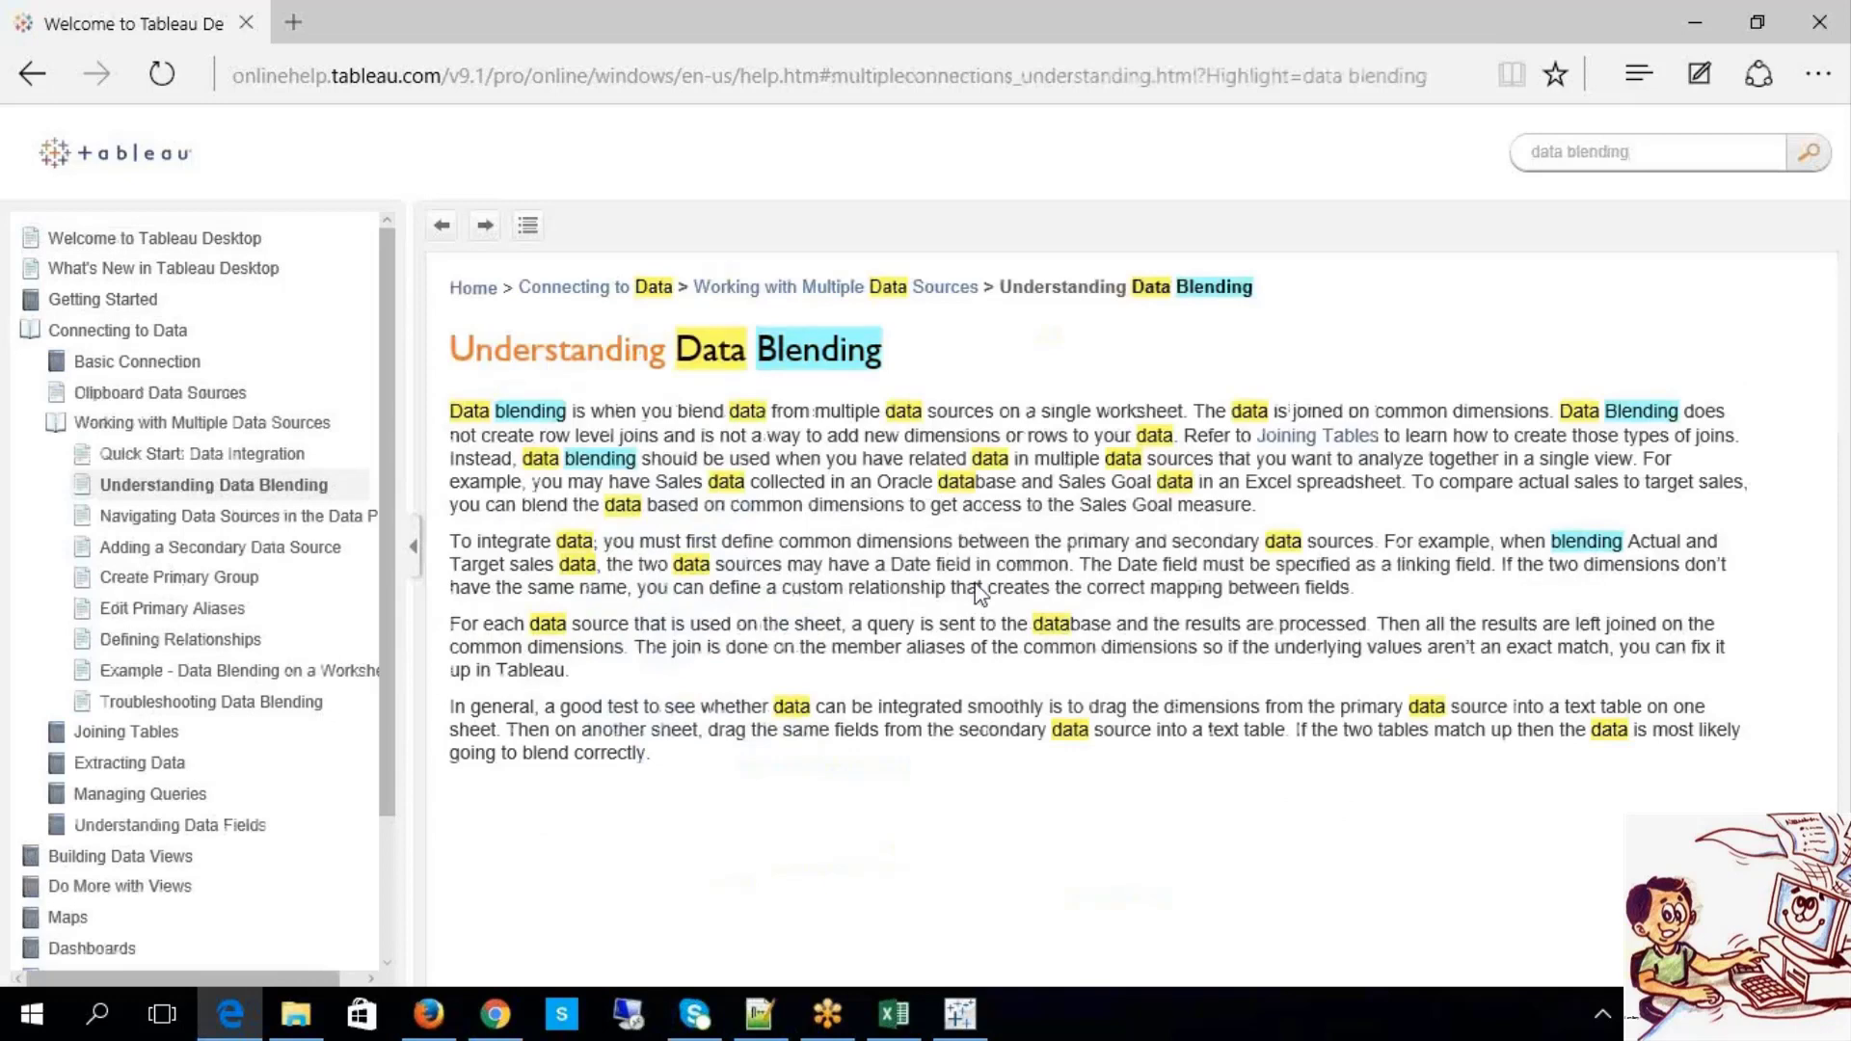
Step: Browse the help topics on navigating data sources, adding a secondary data source and creating a primary group
left_click(164, 518)
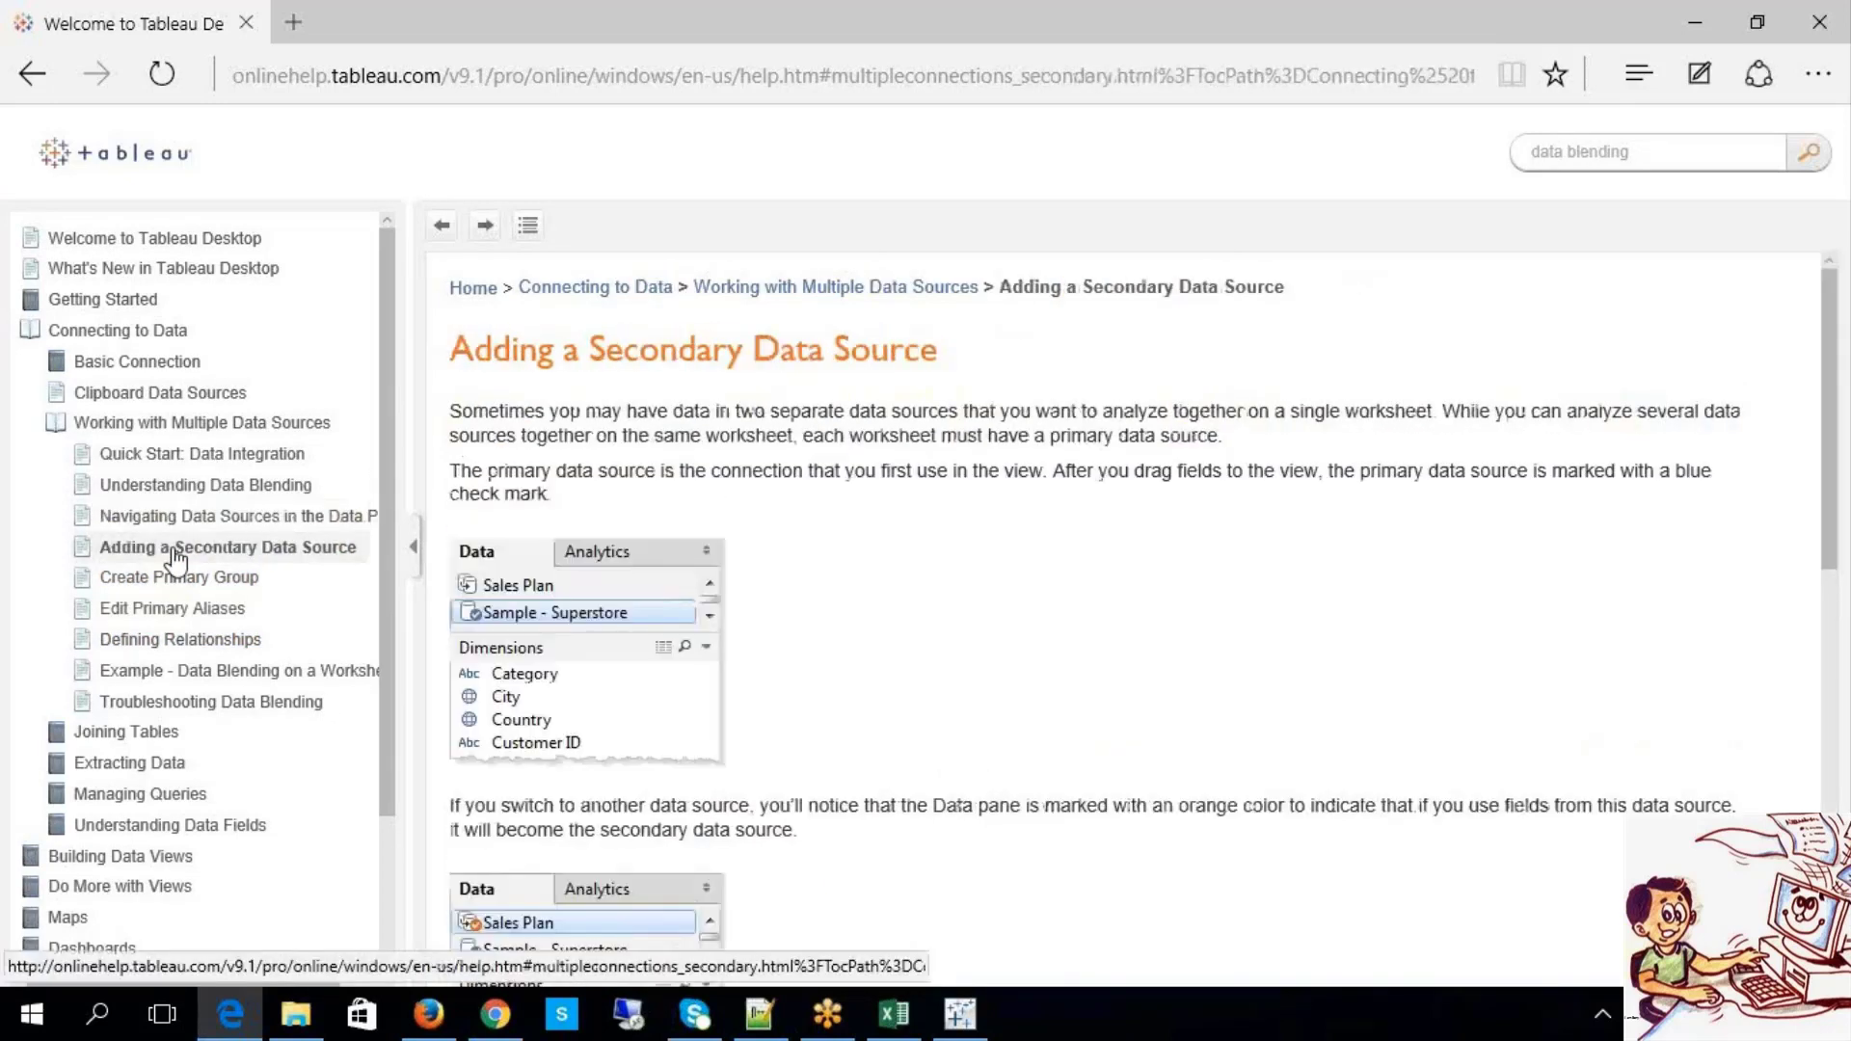
left_click(175, 551)
scroll(671, 628, "down", 1)
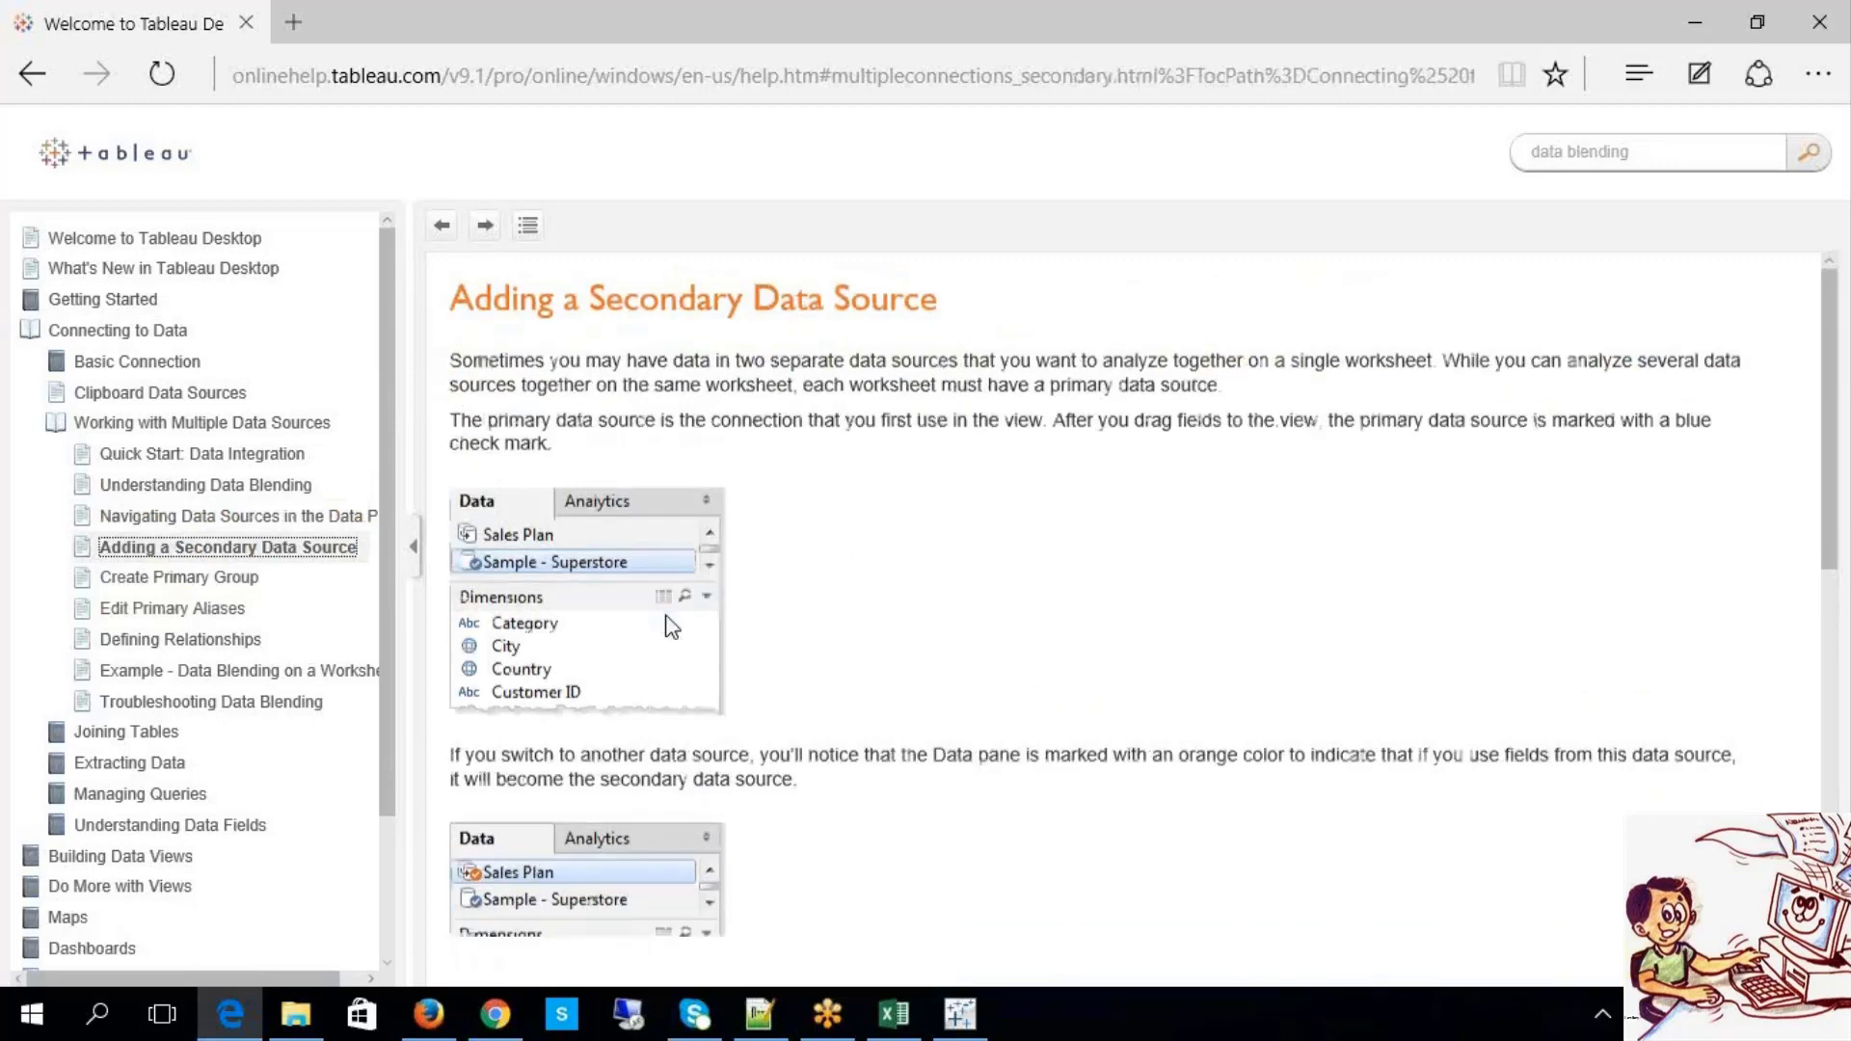
scroll(672, 636, "down", 9)
left_click(298, 516)
left_click(239, 579)
Step: Read the Edit Primary Aliases help topic, including its procedure and Edit Aliases example
left_click(230, 610)
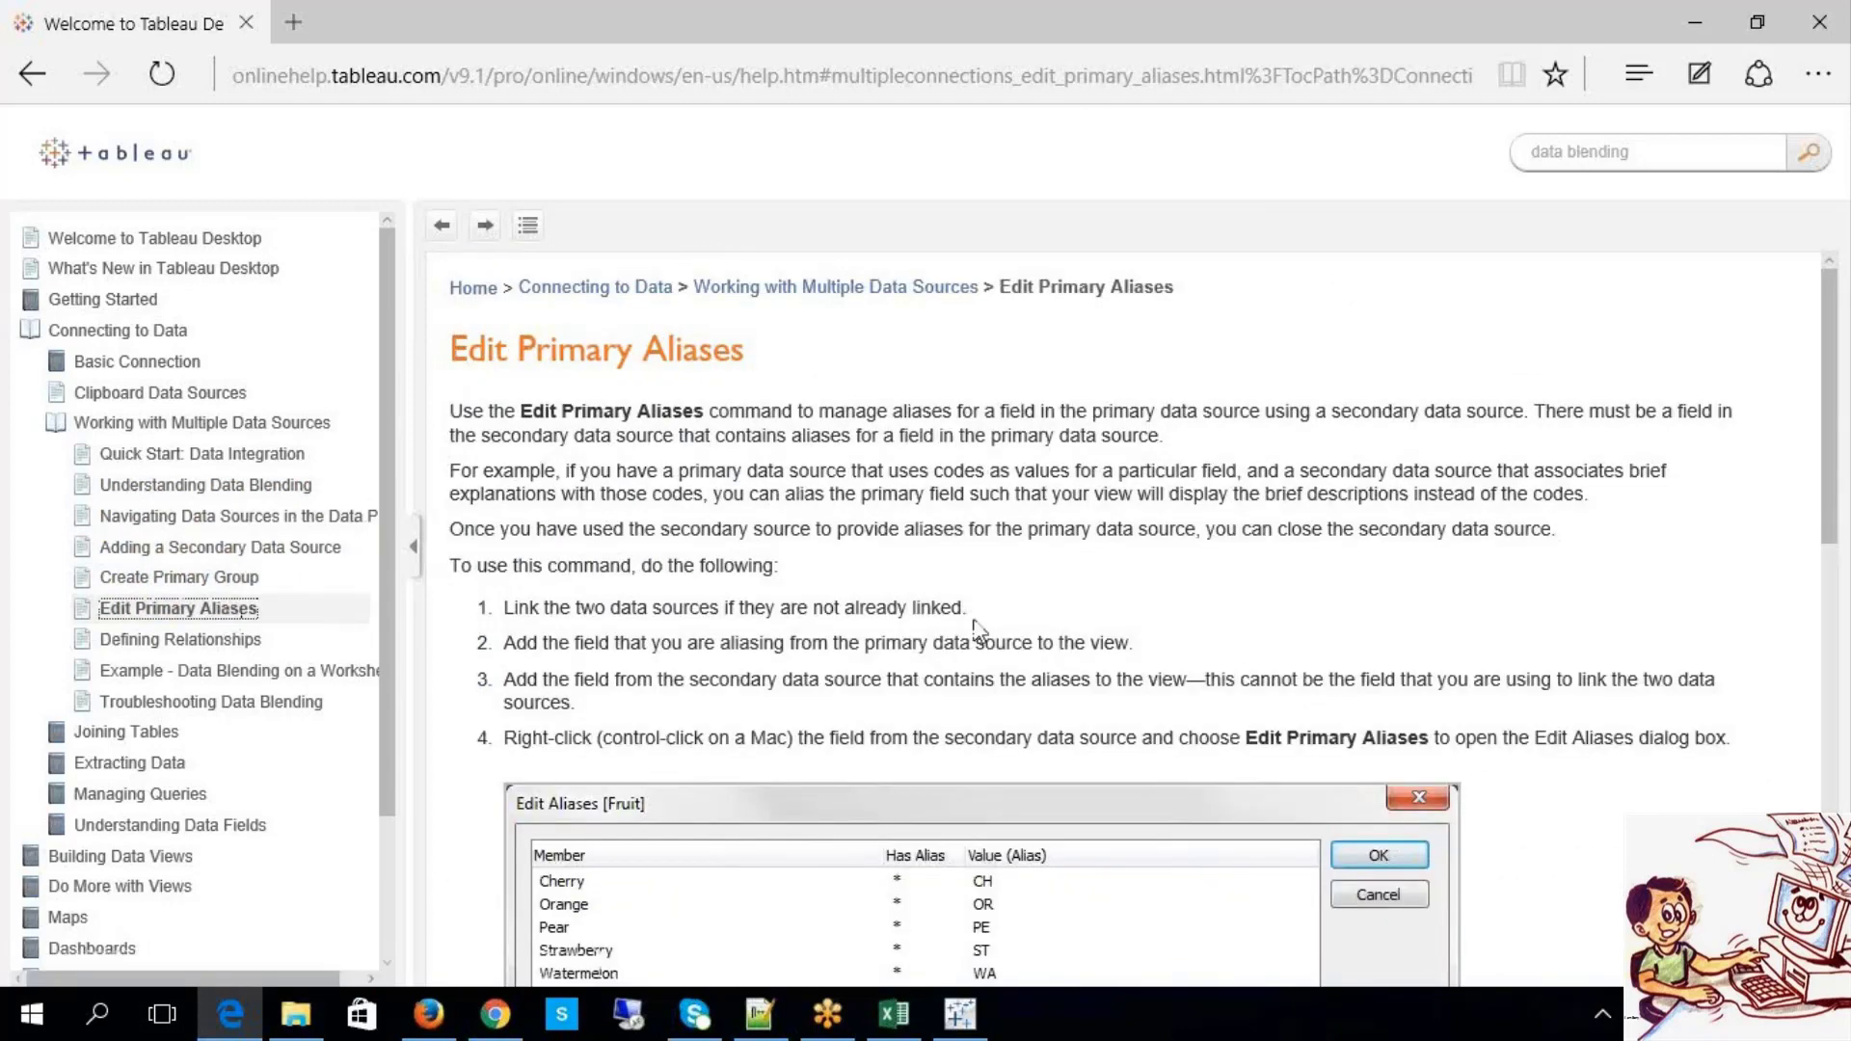
scroll(979, 631, "down", 2)
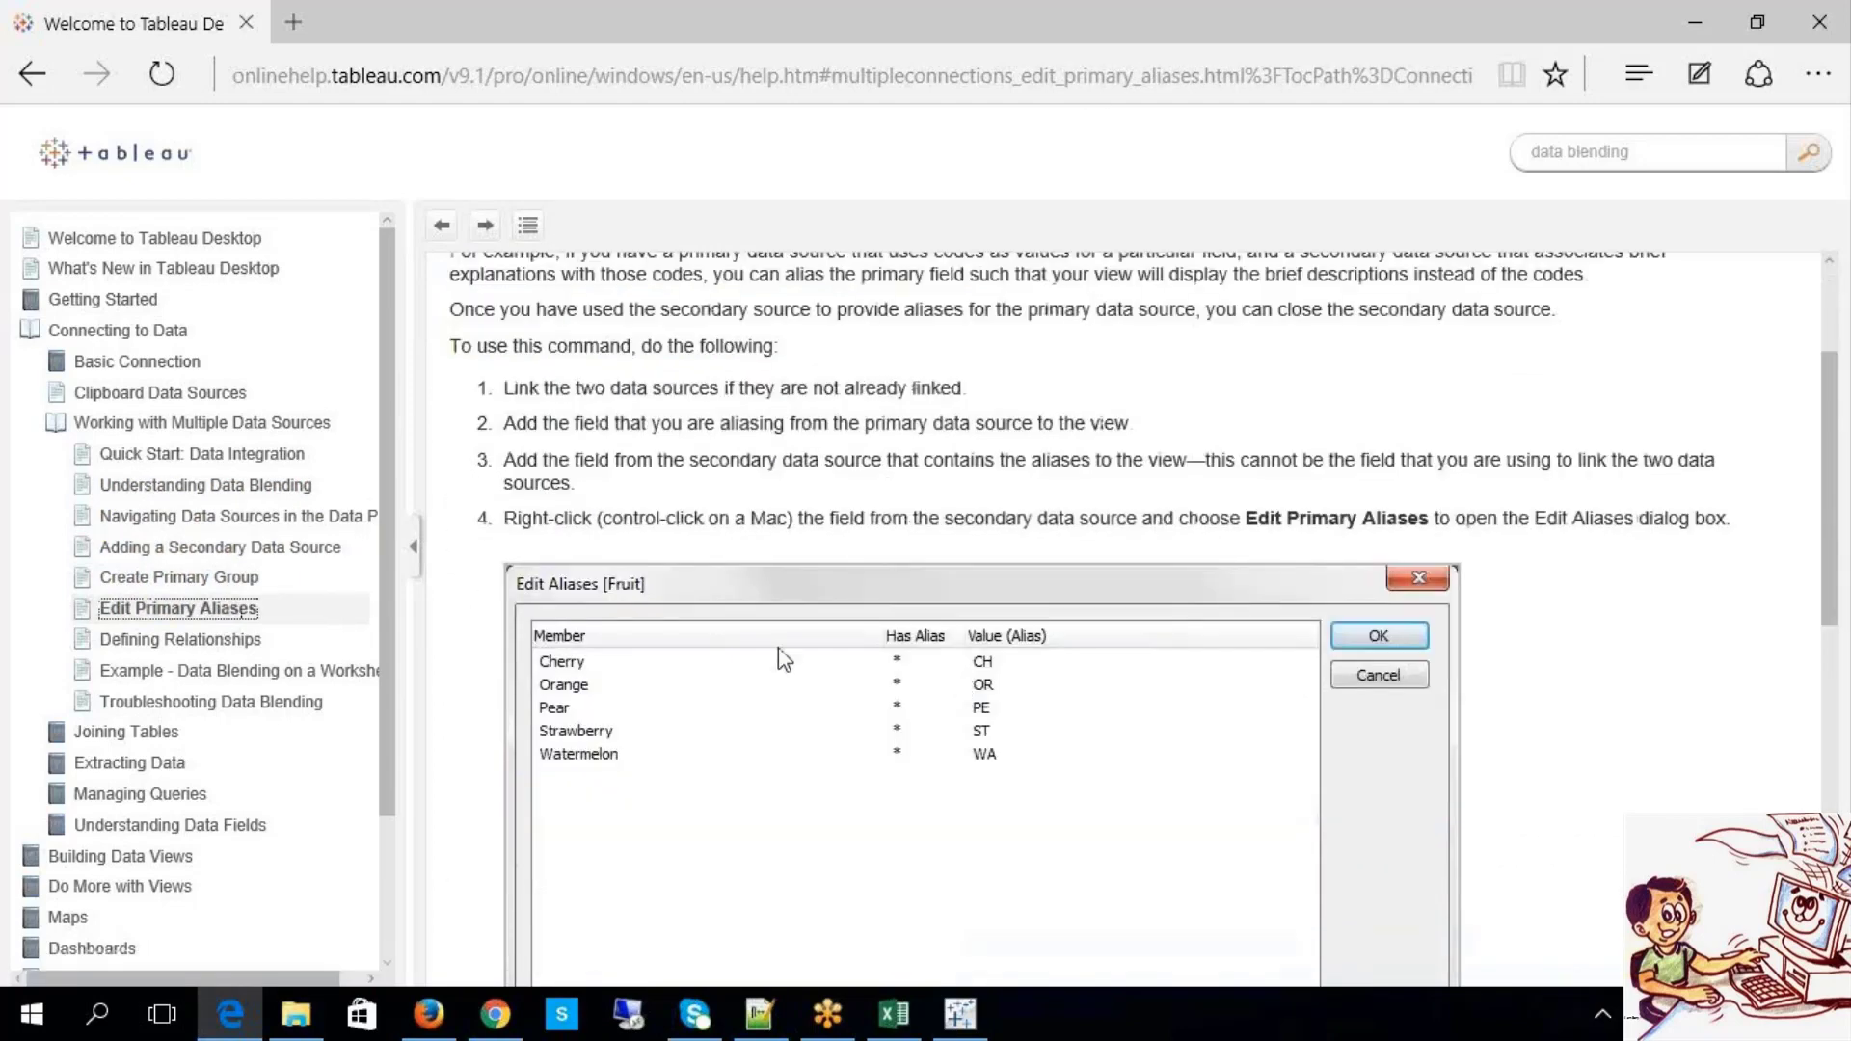
scroll(784, 659, "down", 2)
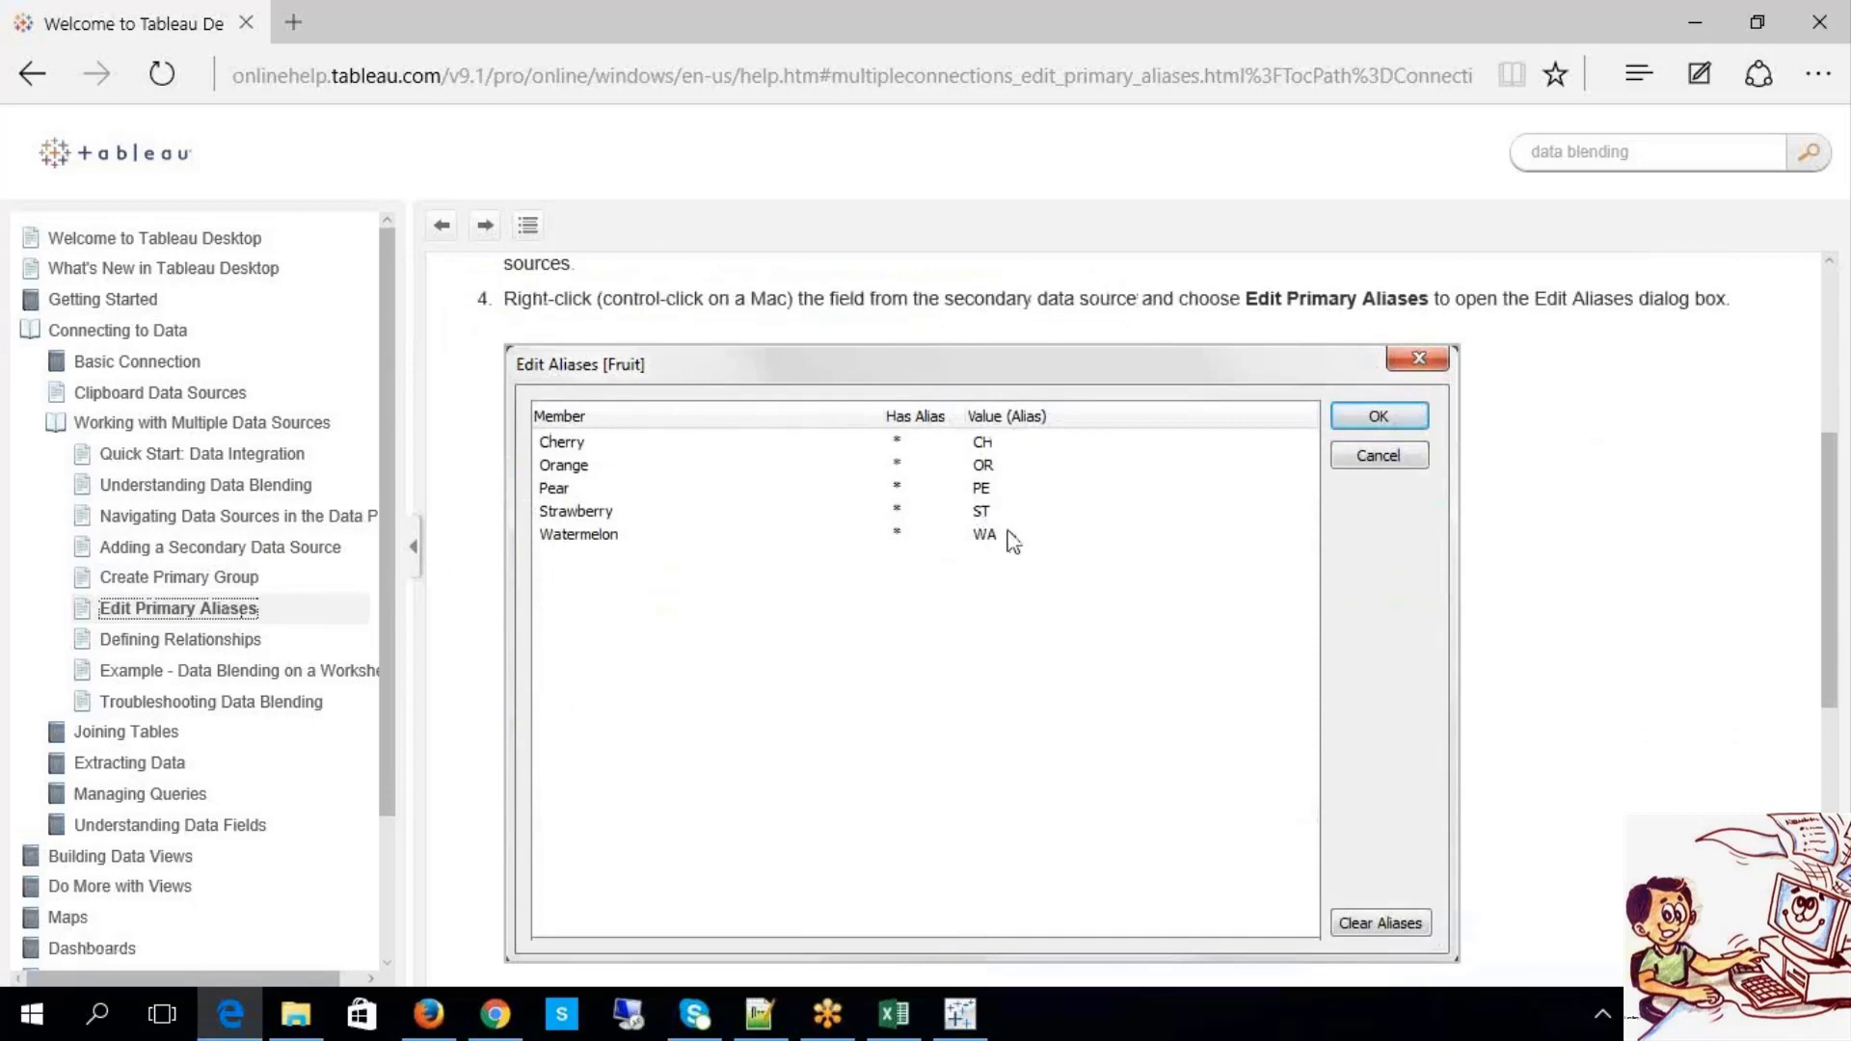
scroll(1012, 542, "down", 1)
scroll(1012, 609, "up", 5)
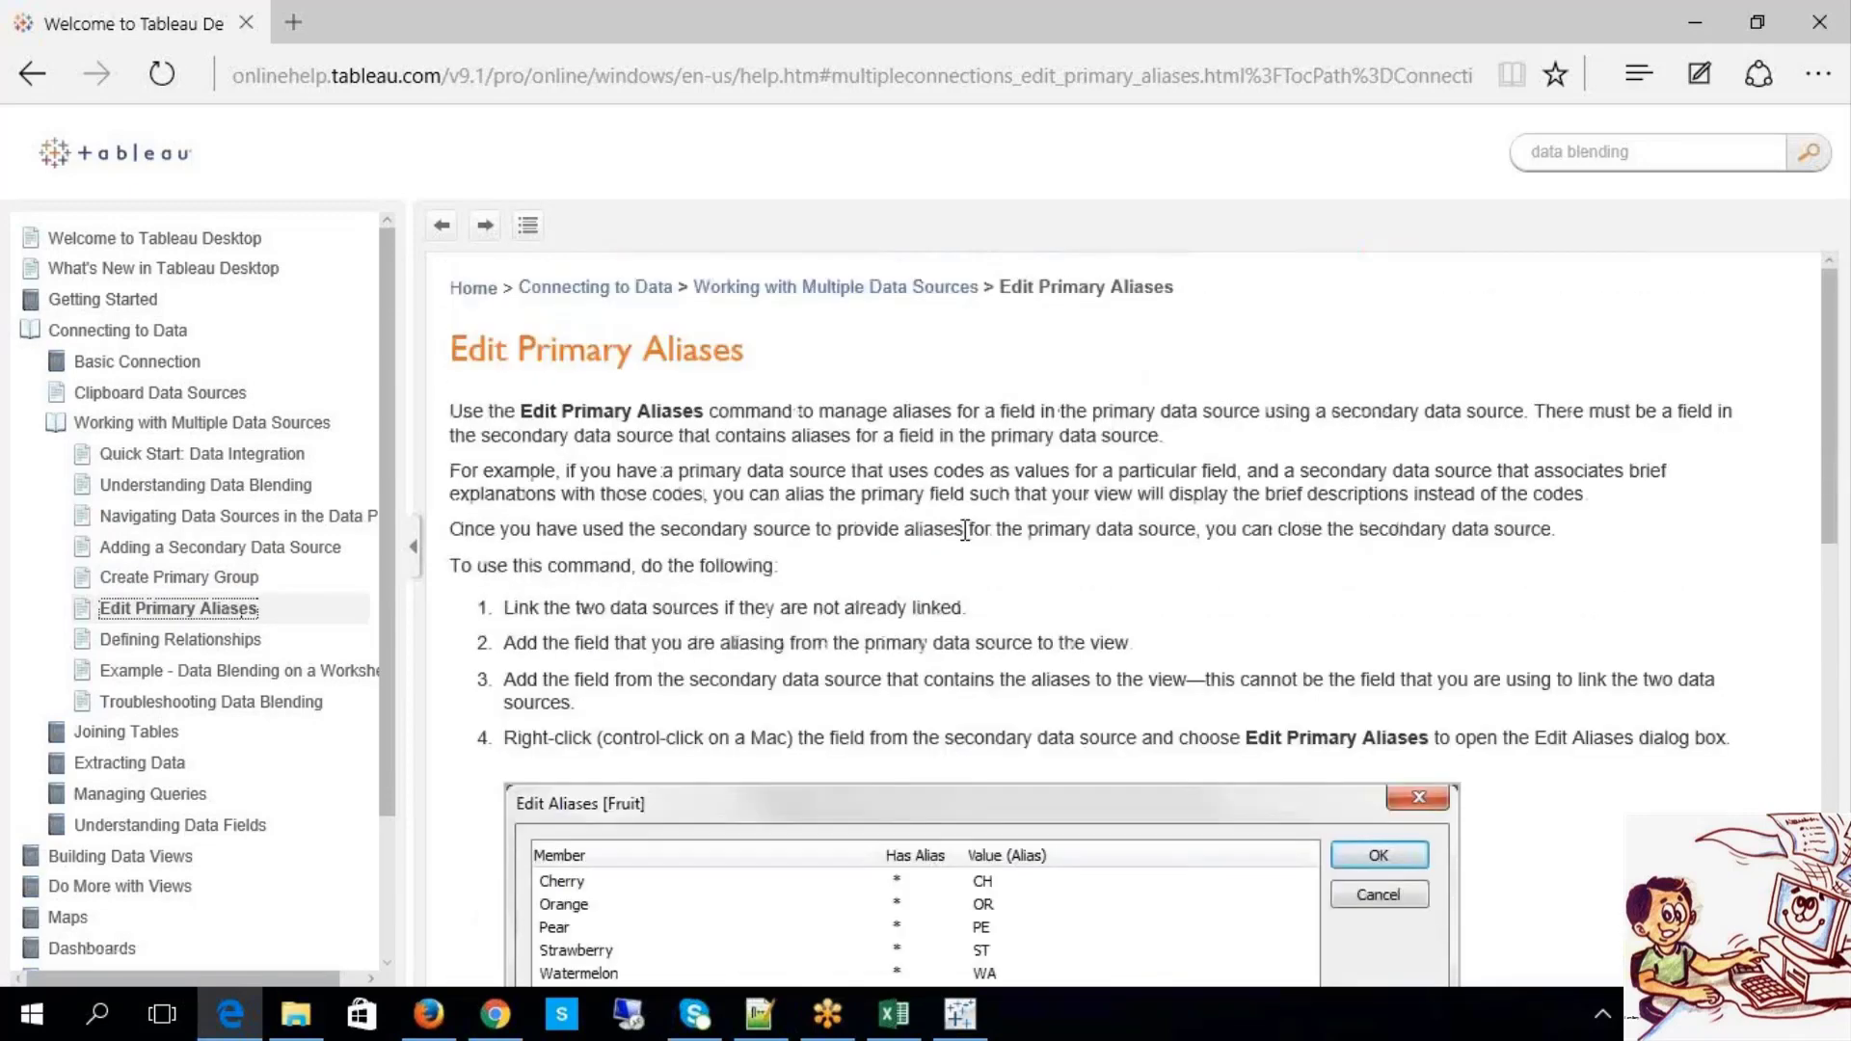
scroll(964, 530, "down", 5)
Step: Open the Defining Relationships topic briefly, and review the steps of the Example - Data Blending on a Worksheet topic
left_click(241, 639)
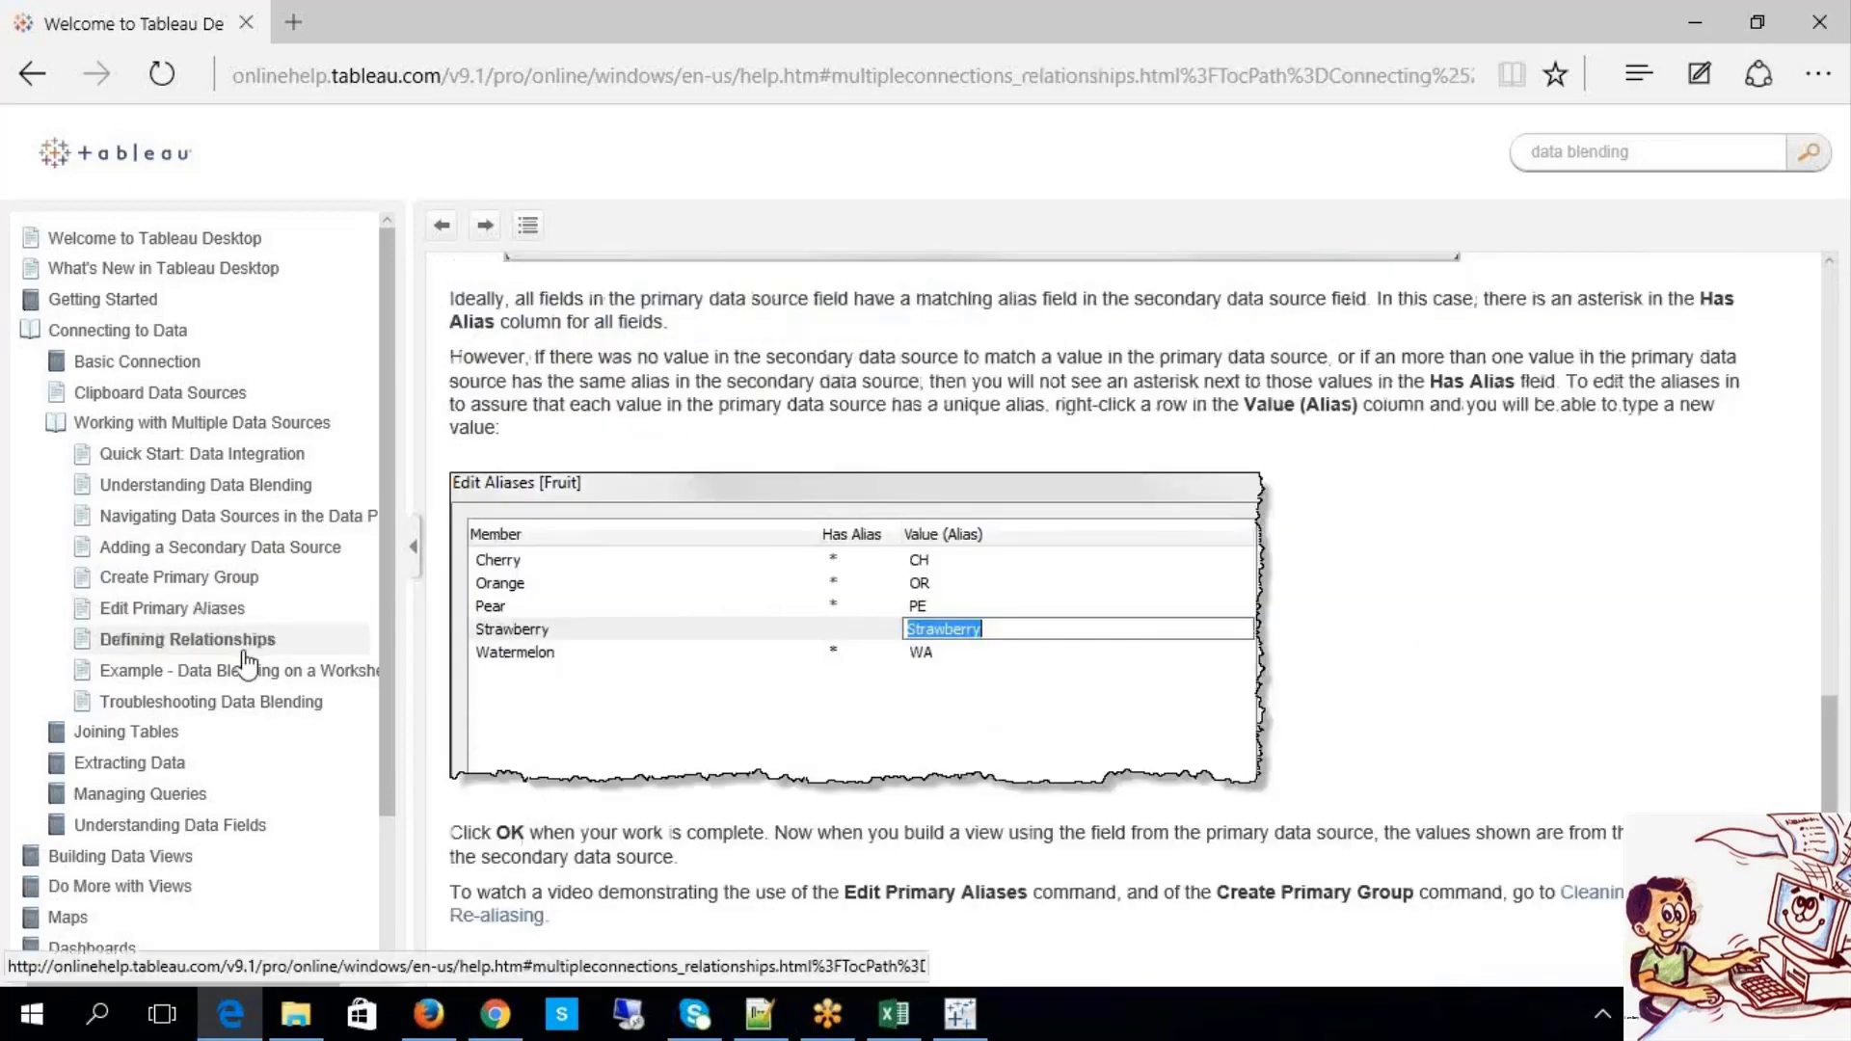
left_click(246, 672)
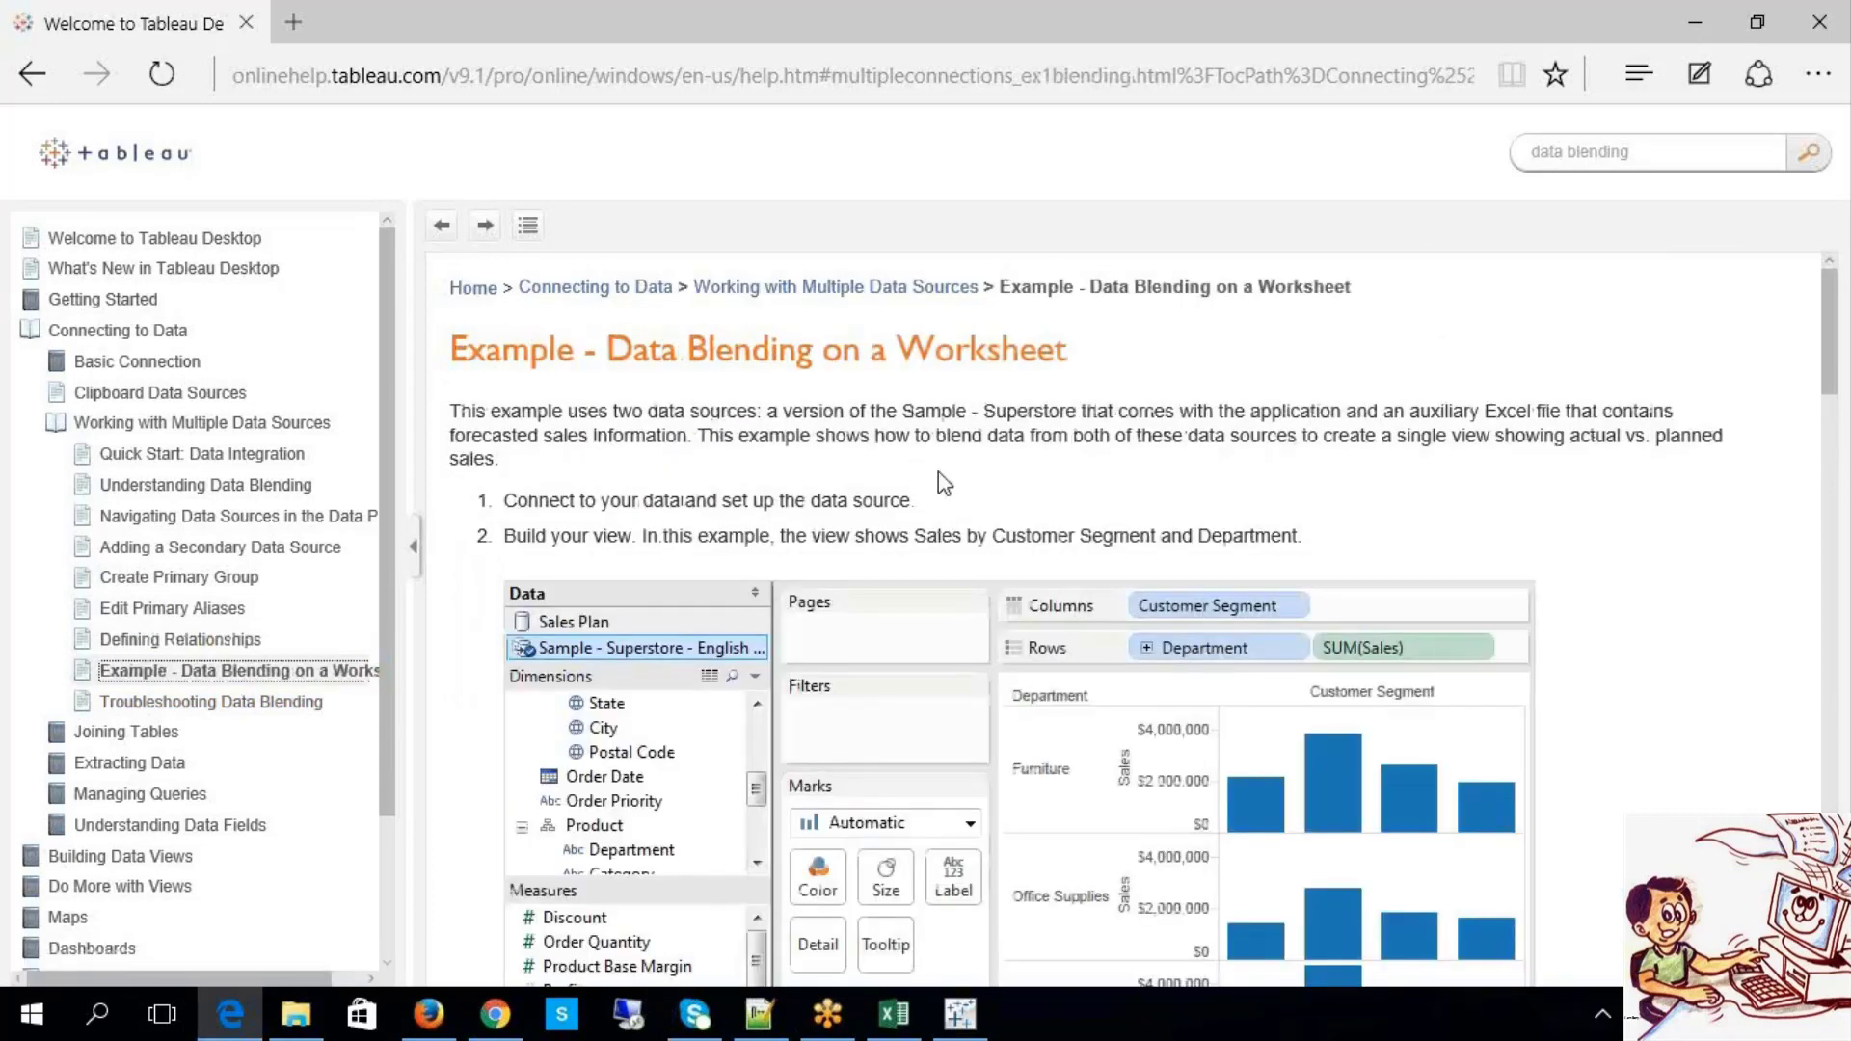
scroll(939, 478, "down", 3)
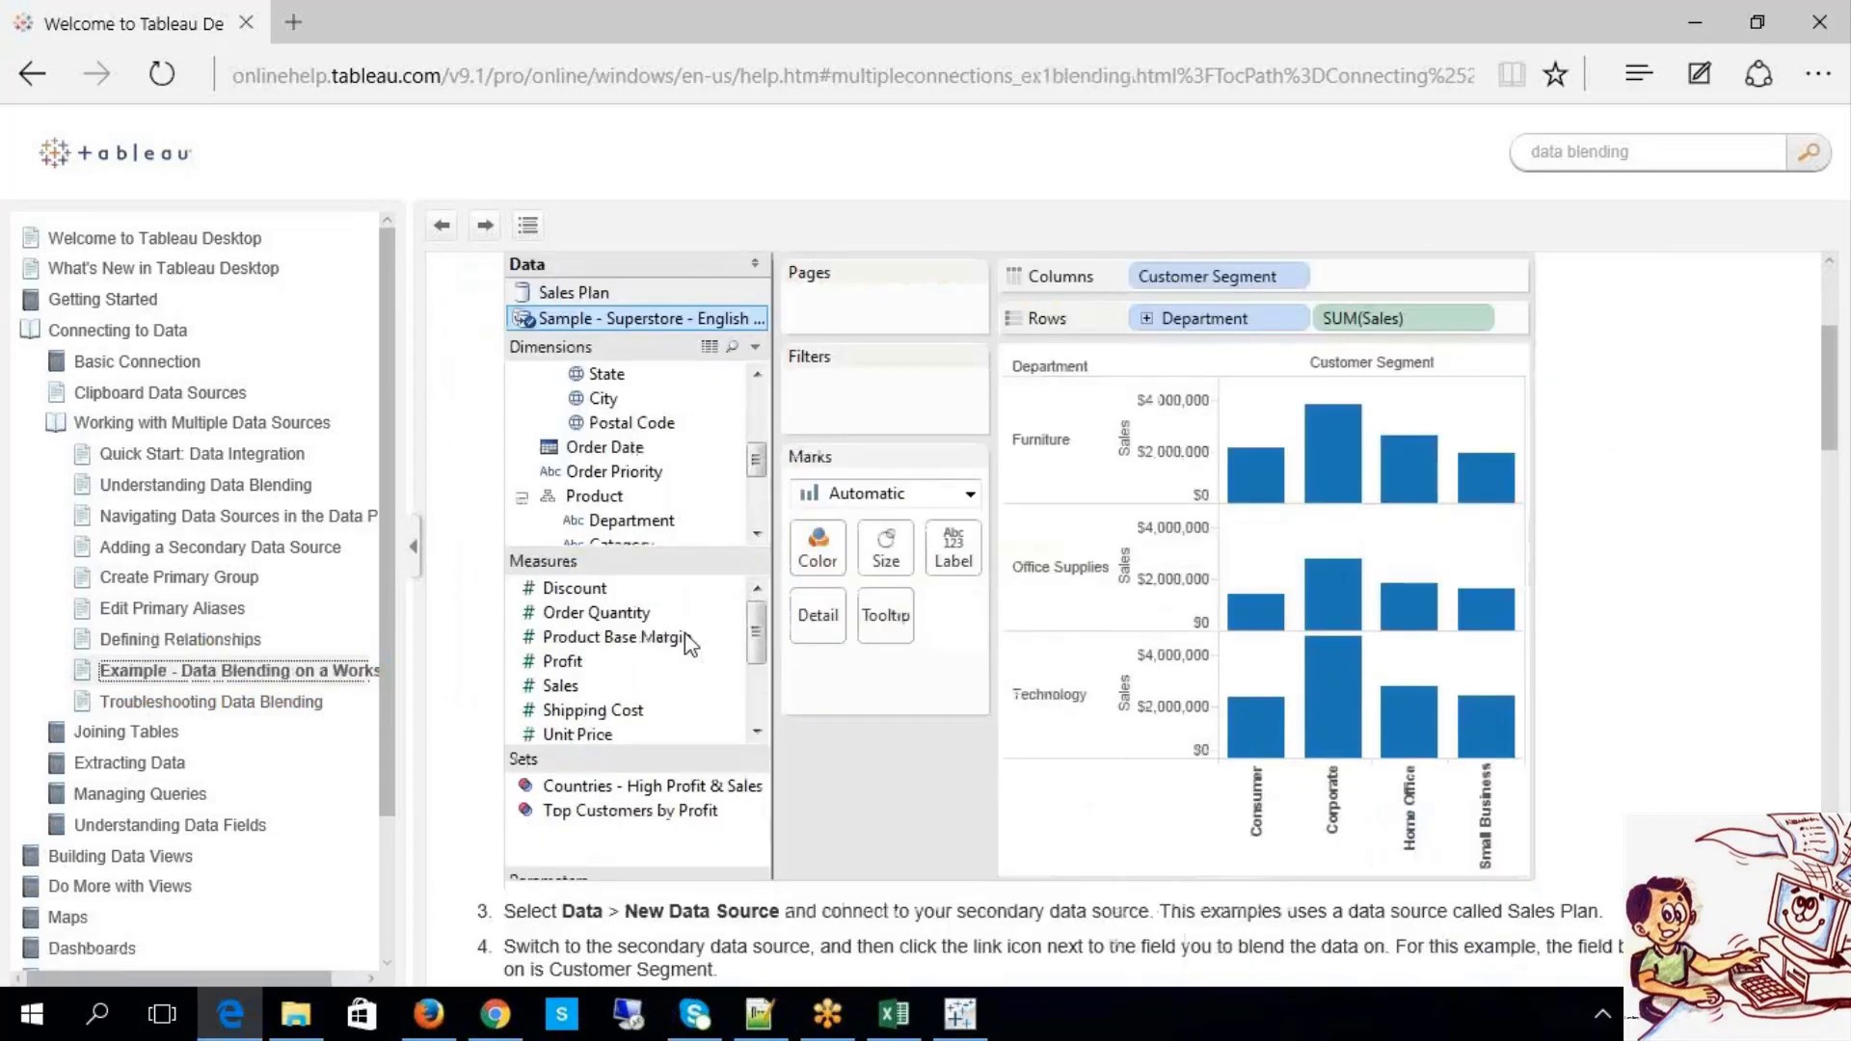
scroll(690, 644, "down", 1)
scroll(691, 648, "down", 15)
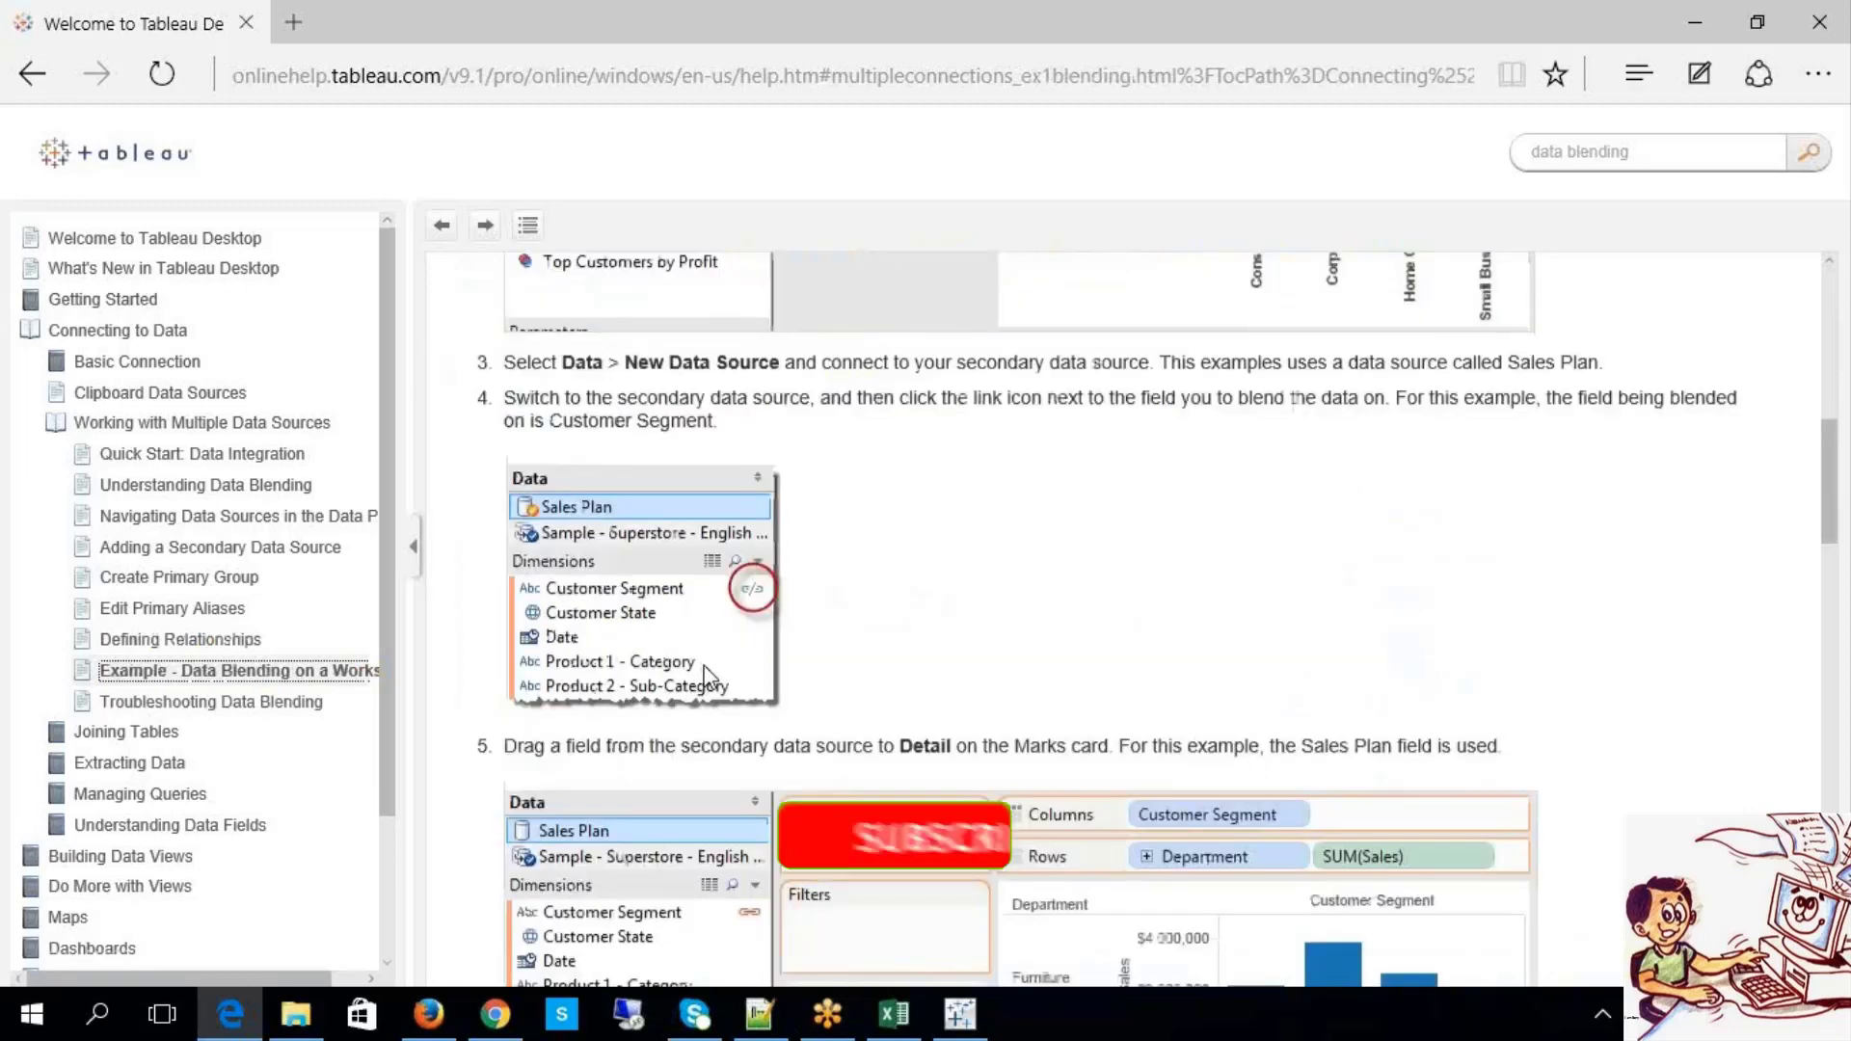
scroll(889, 761, "down", 4)
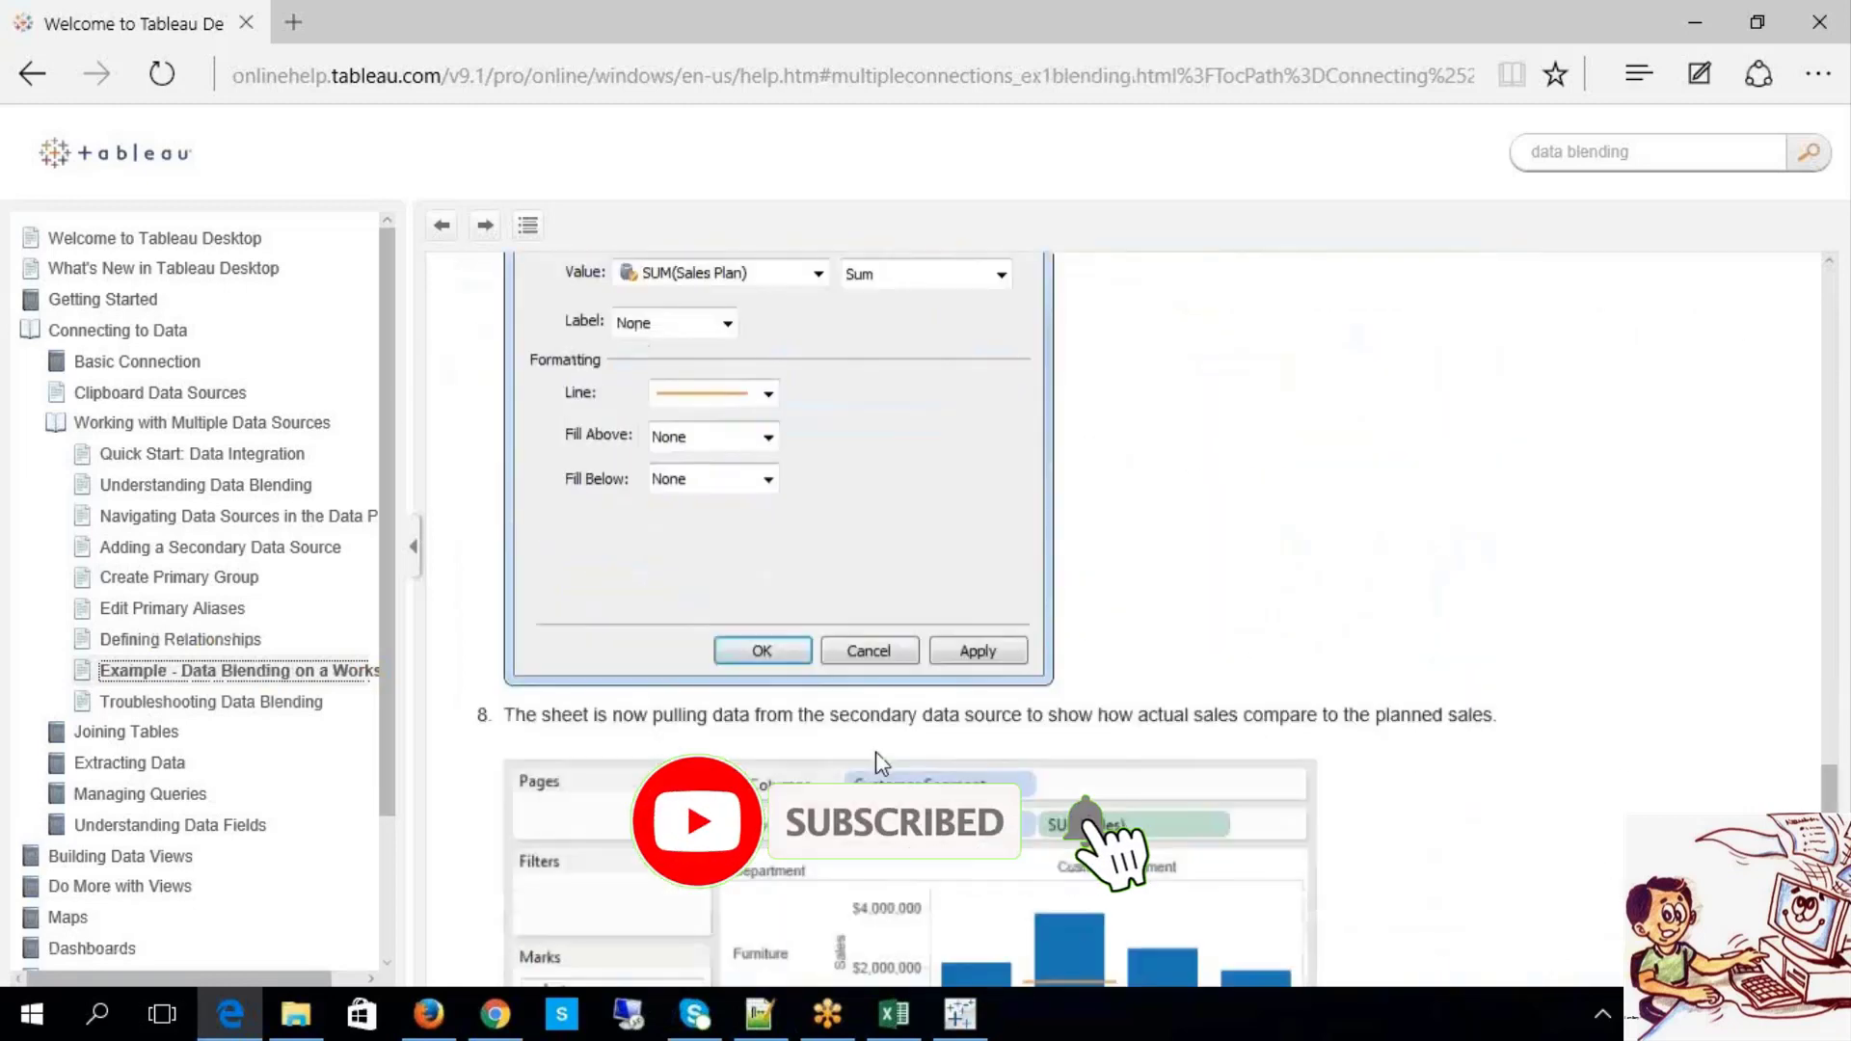
scroll(910, 768, "down", 3)
scroll(910, 768, "down", 3)
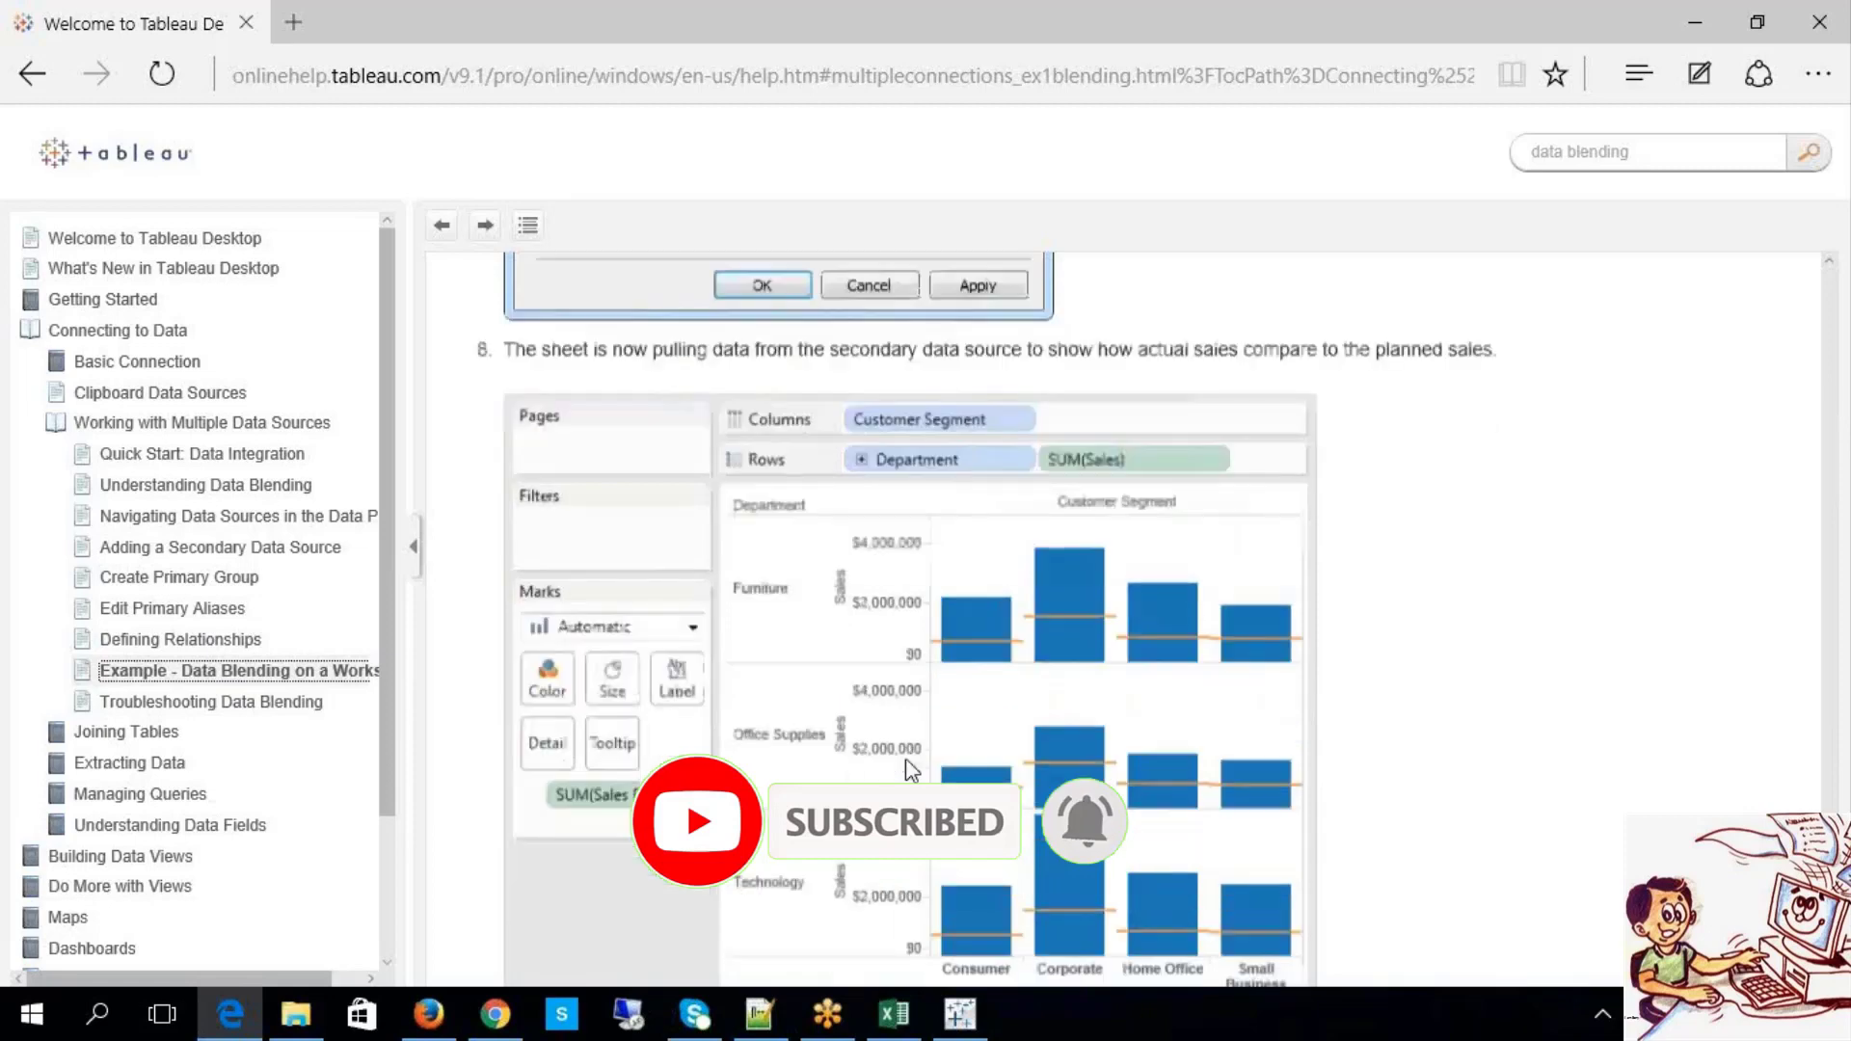
Step: Read the Troubleshooting Data Blending topic through the blended data example to the sections on nulls and cube data sources
left_click(328, 702)
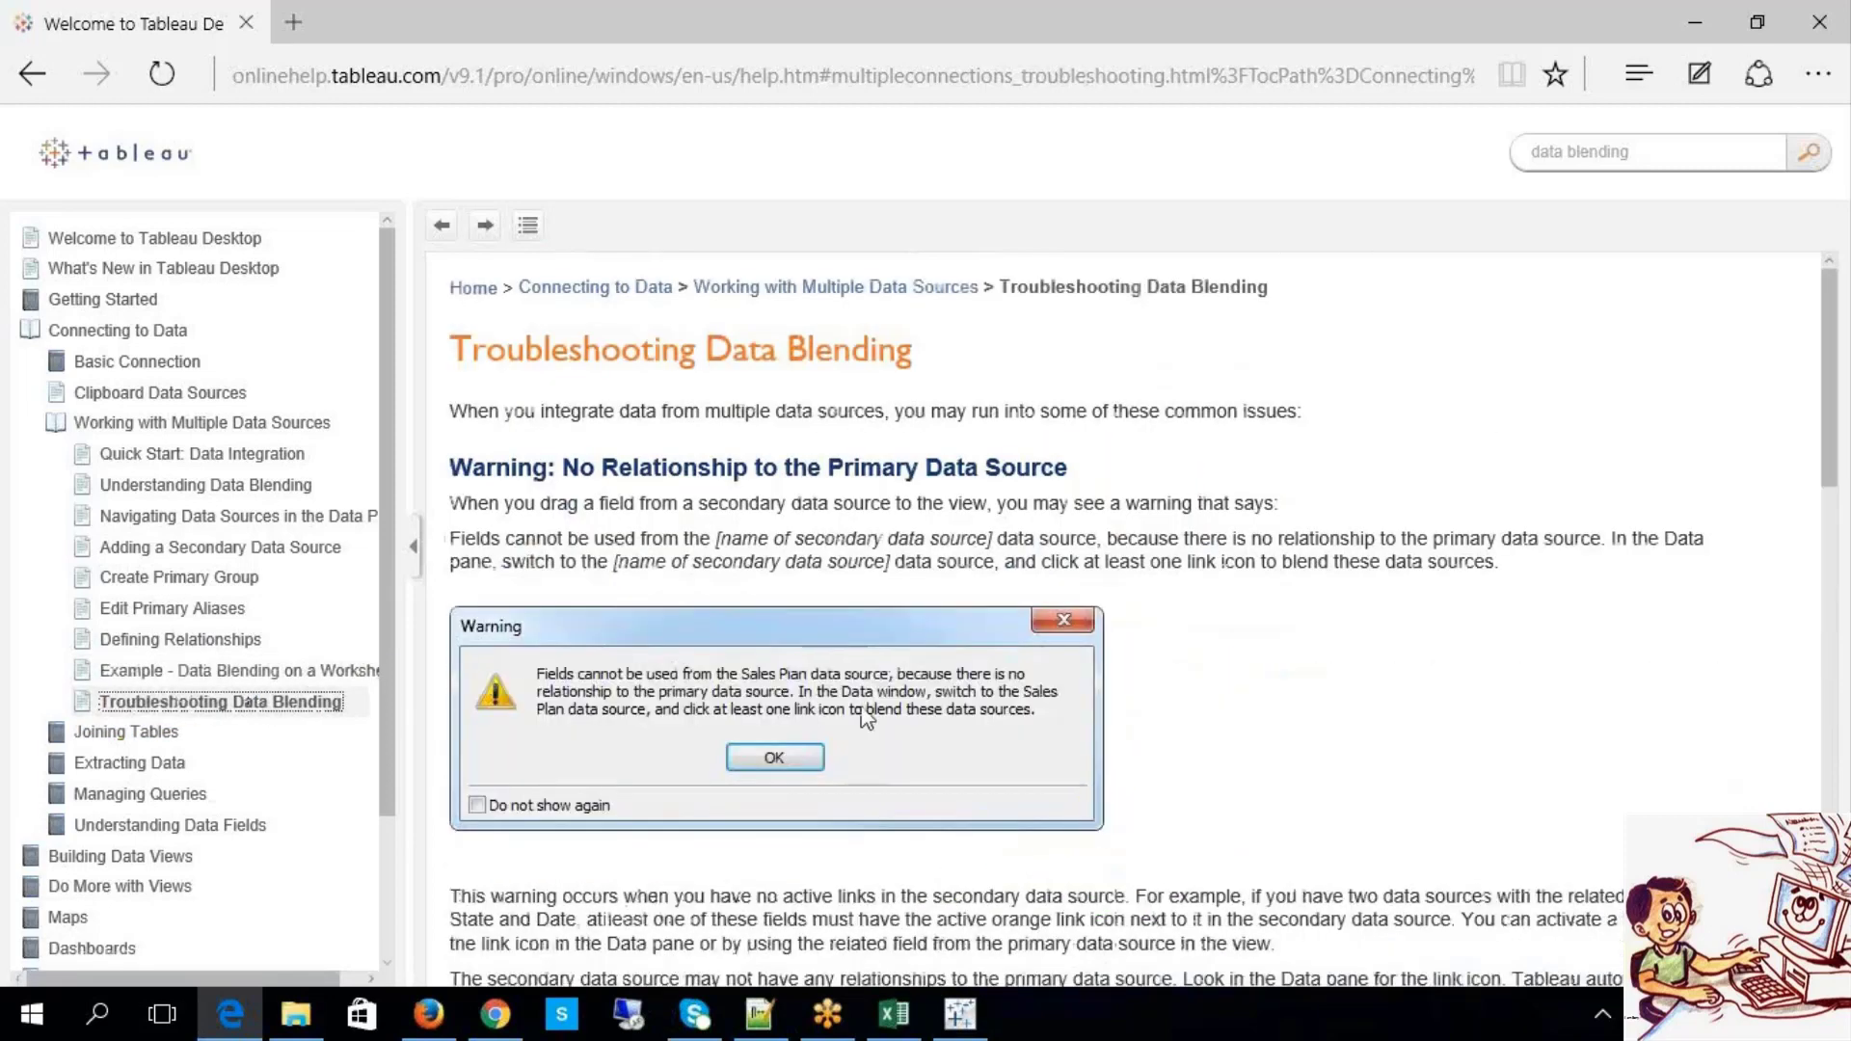
scroll(865, 718, "down", 1)
scroll(868, 718, "down", 15)
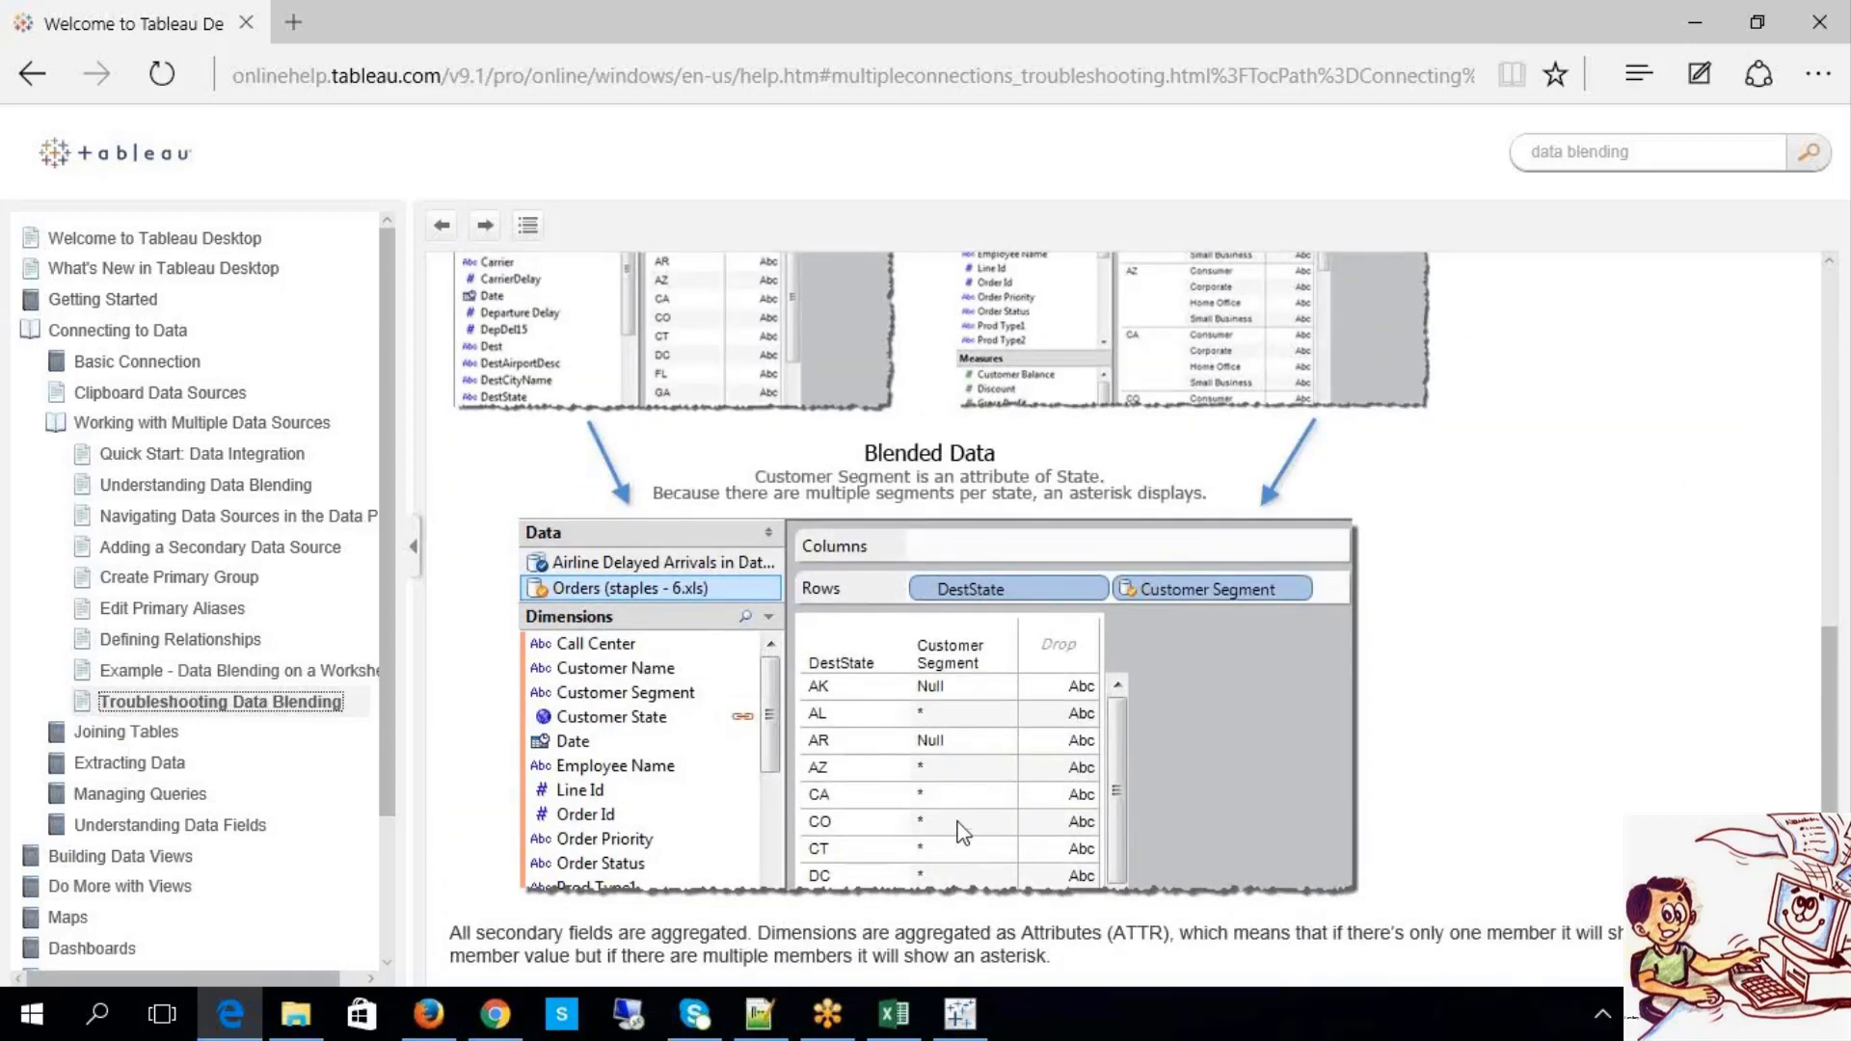
scroll(1034, 733, "up", 2)
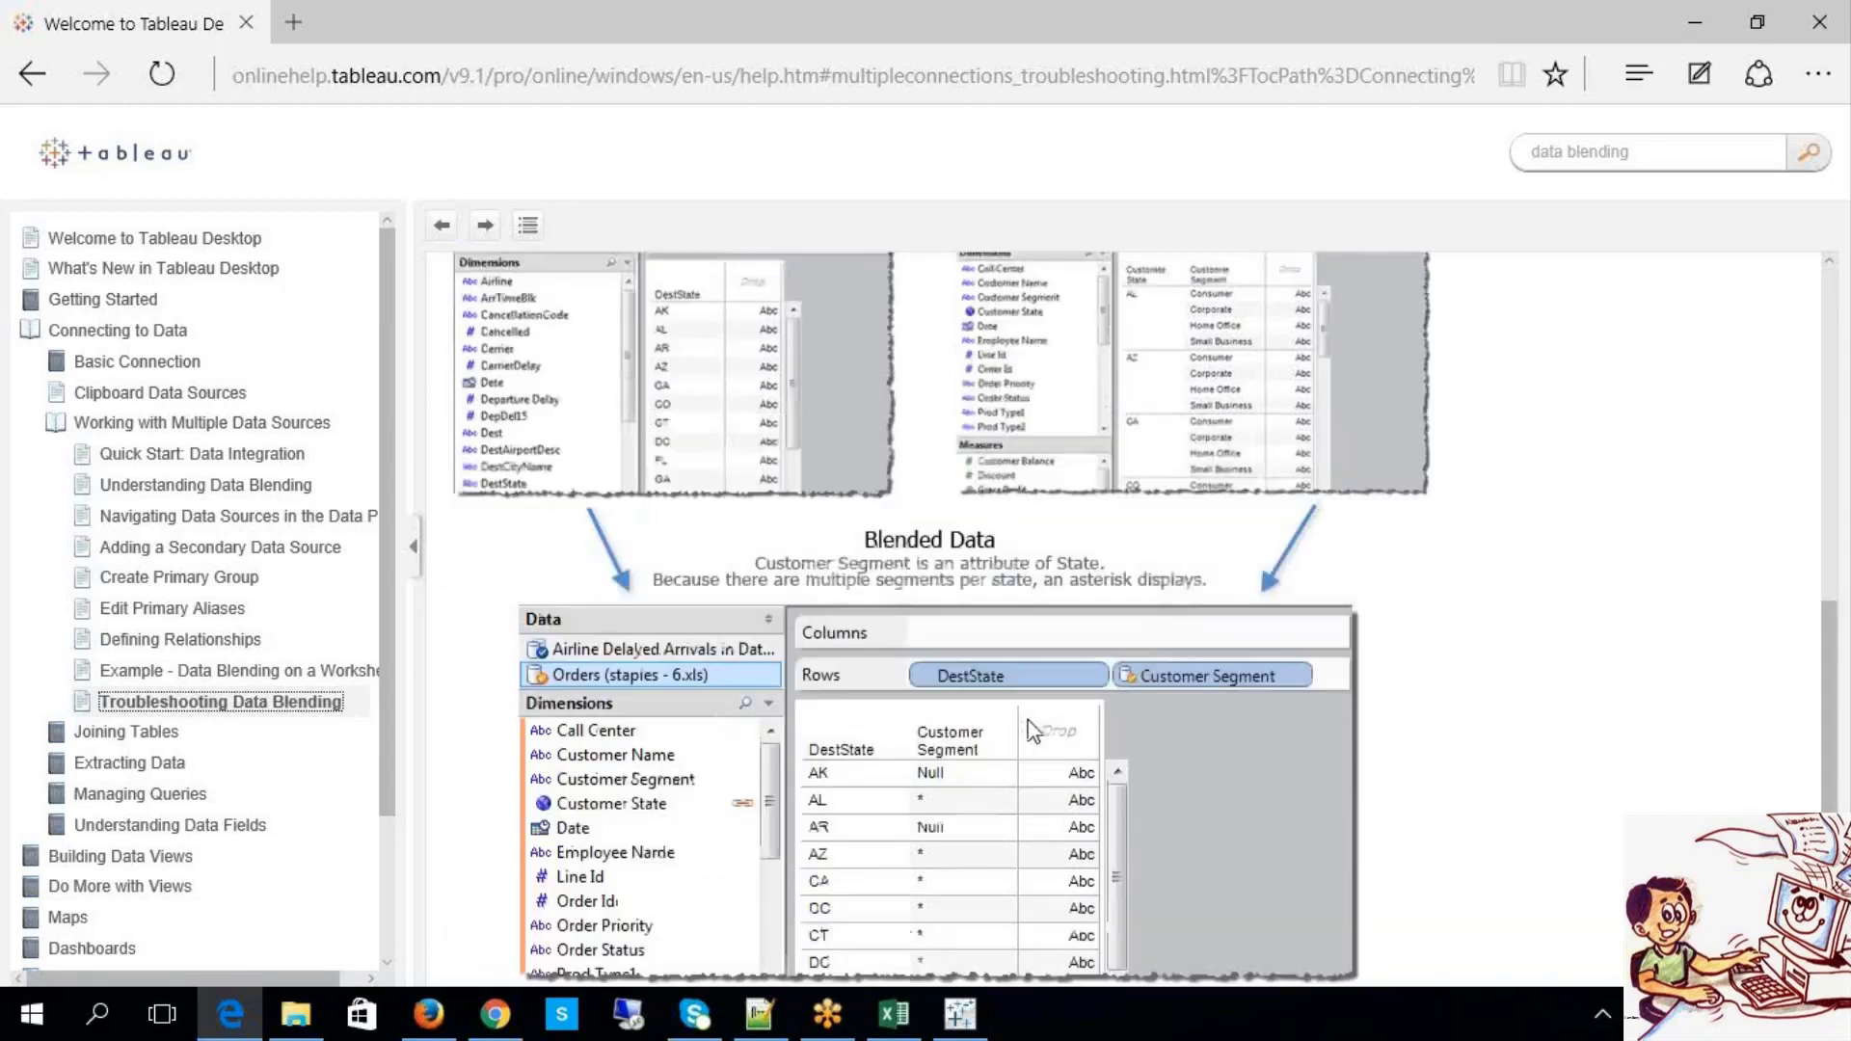
scroll(1034, 732, "up", 1)
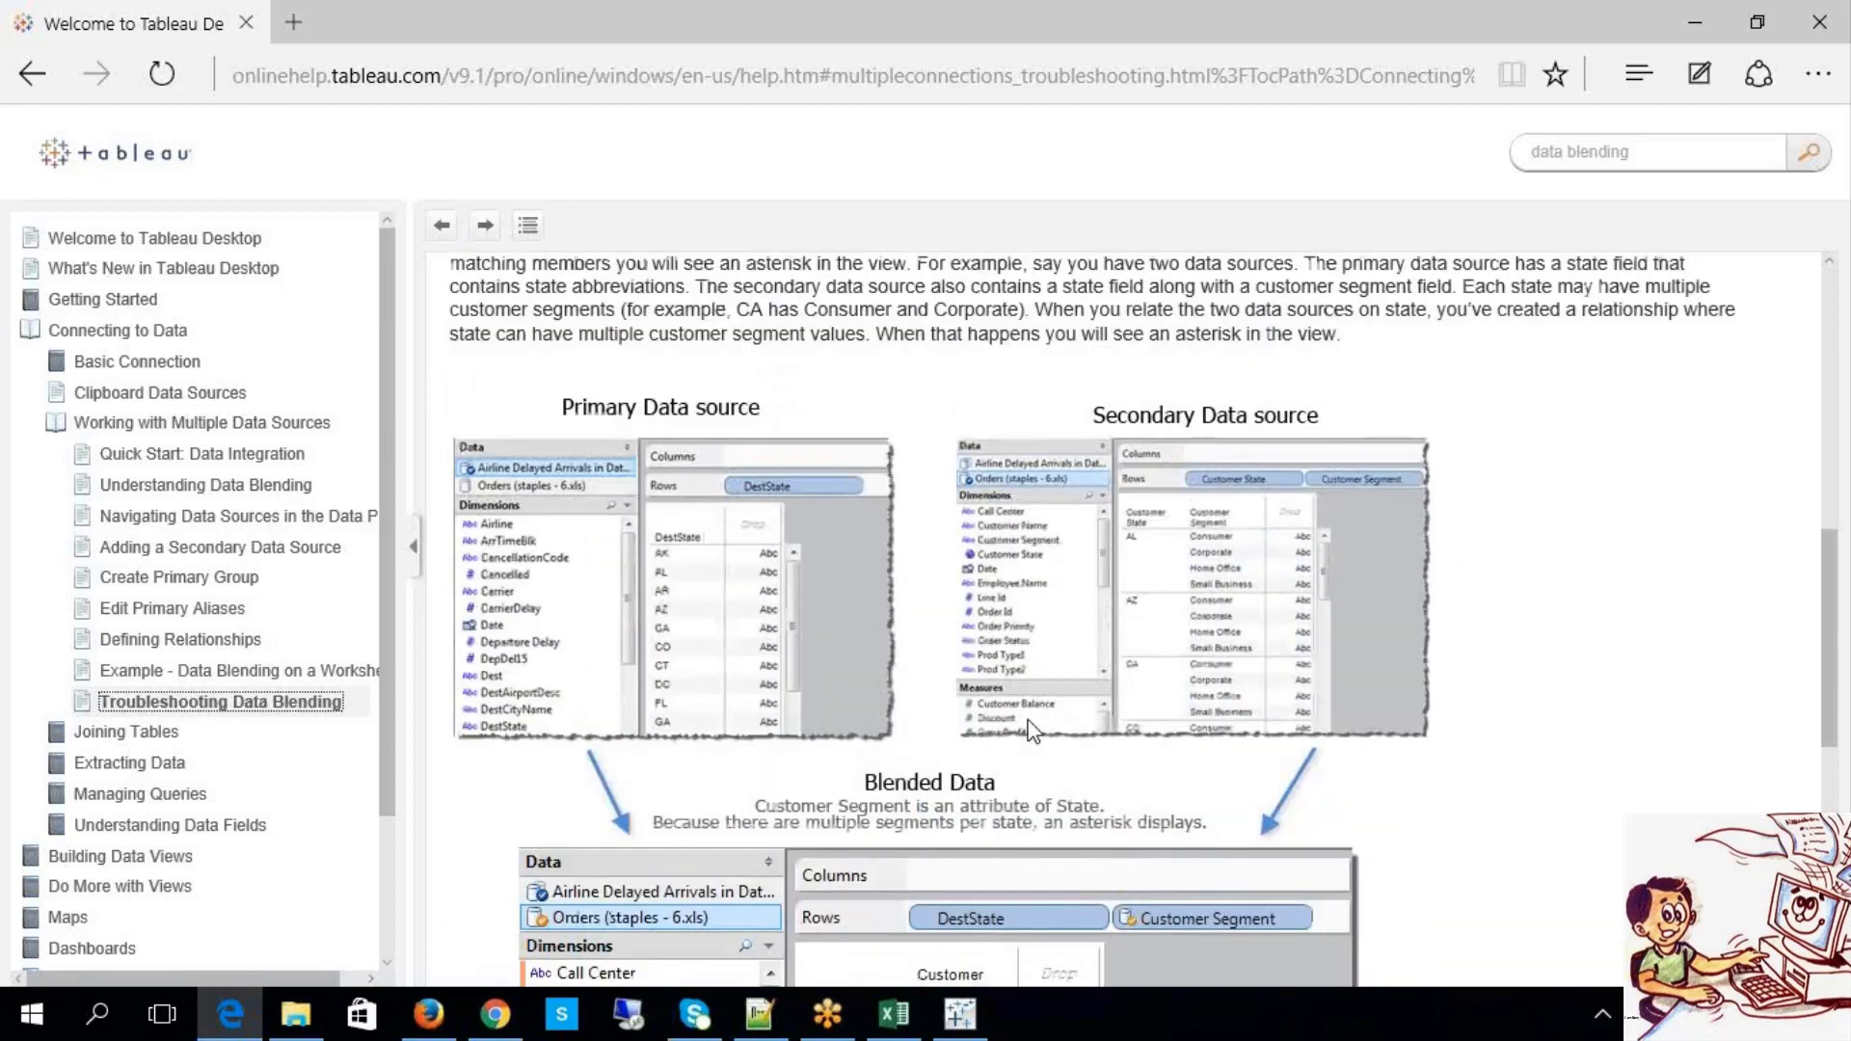
scroll(1034, 733, "down", 1)
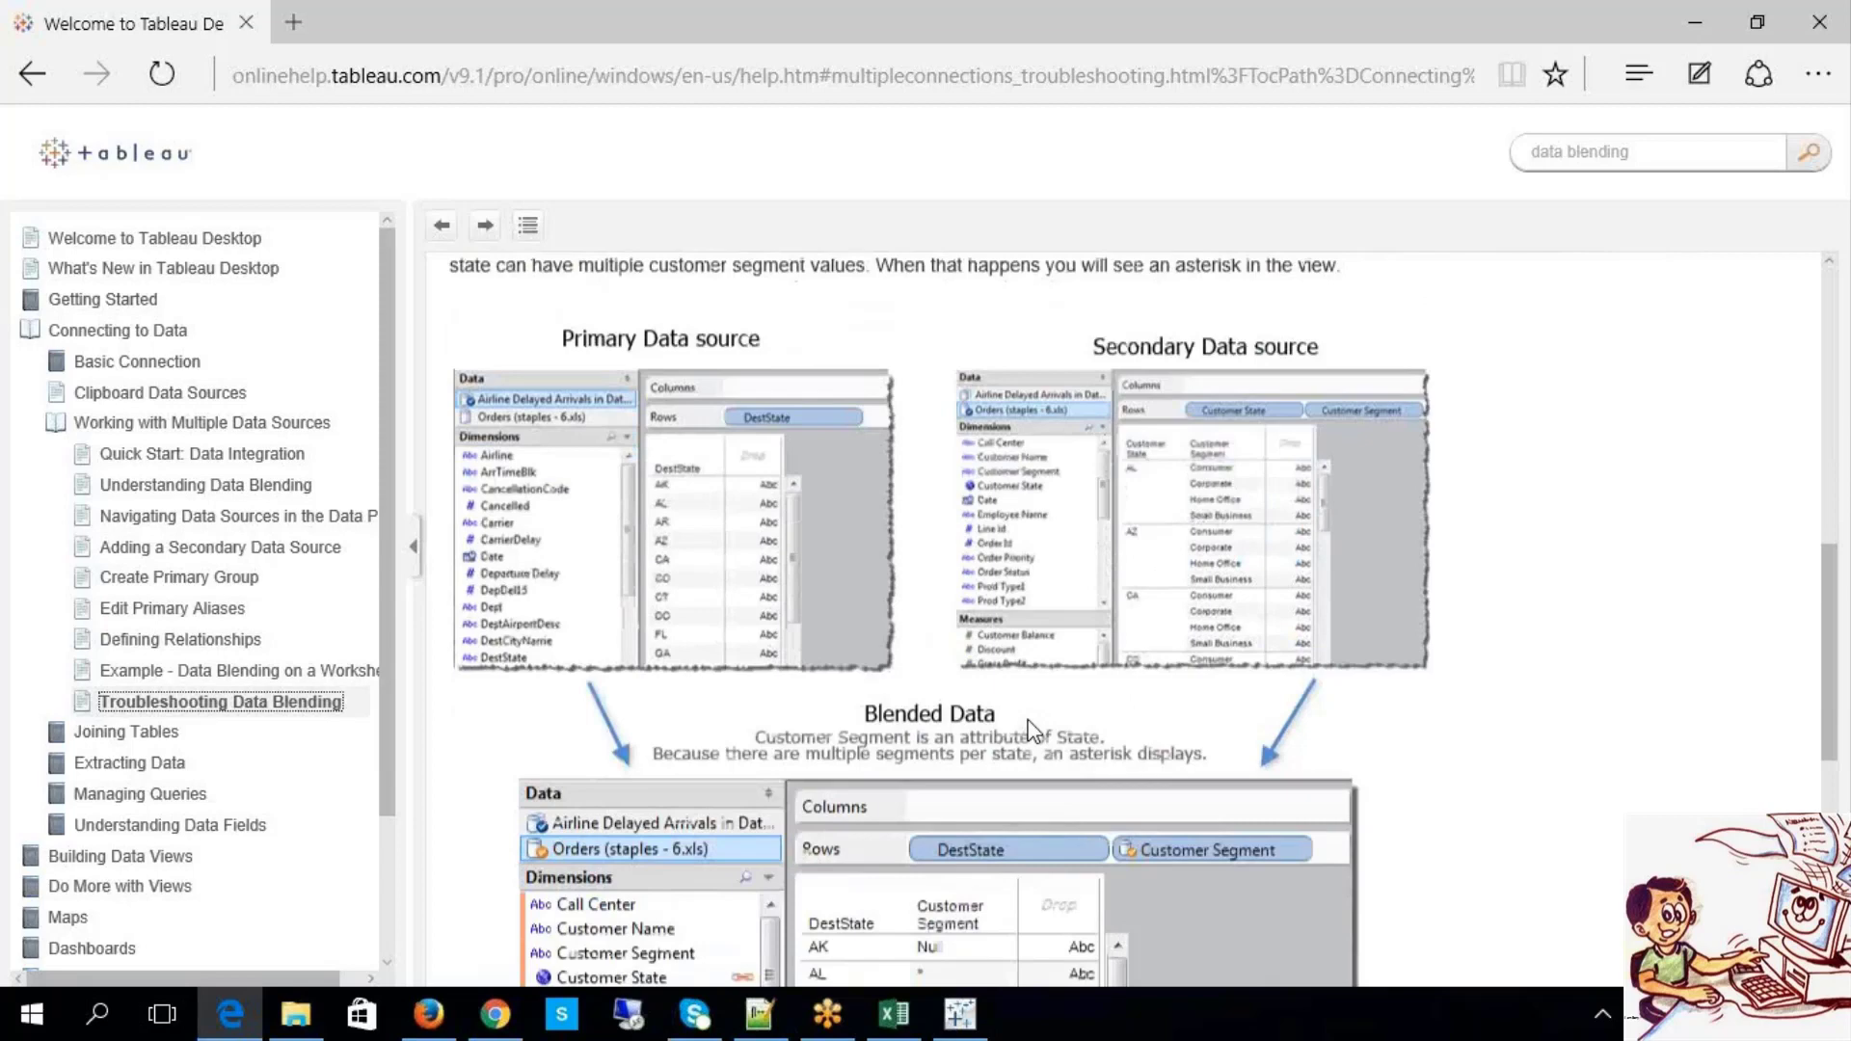
scroll(1033, 732, "down", 5)
scroll(1034, 733, "down", 2)
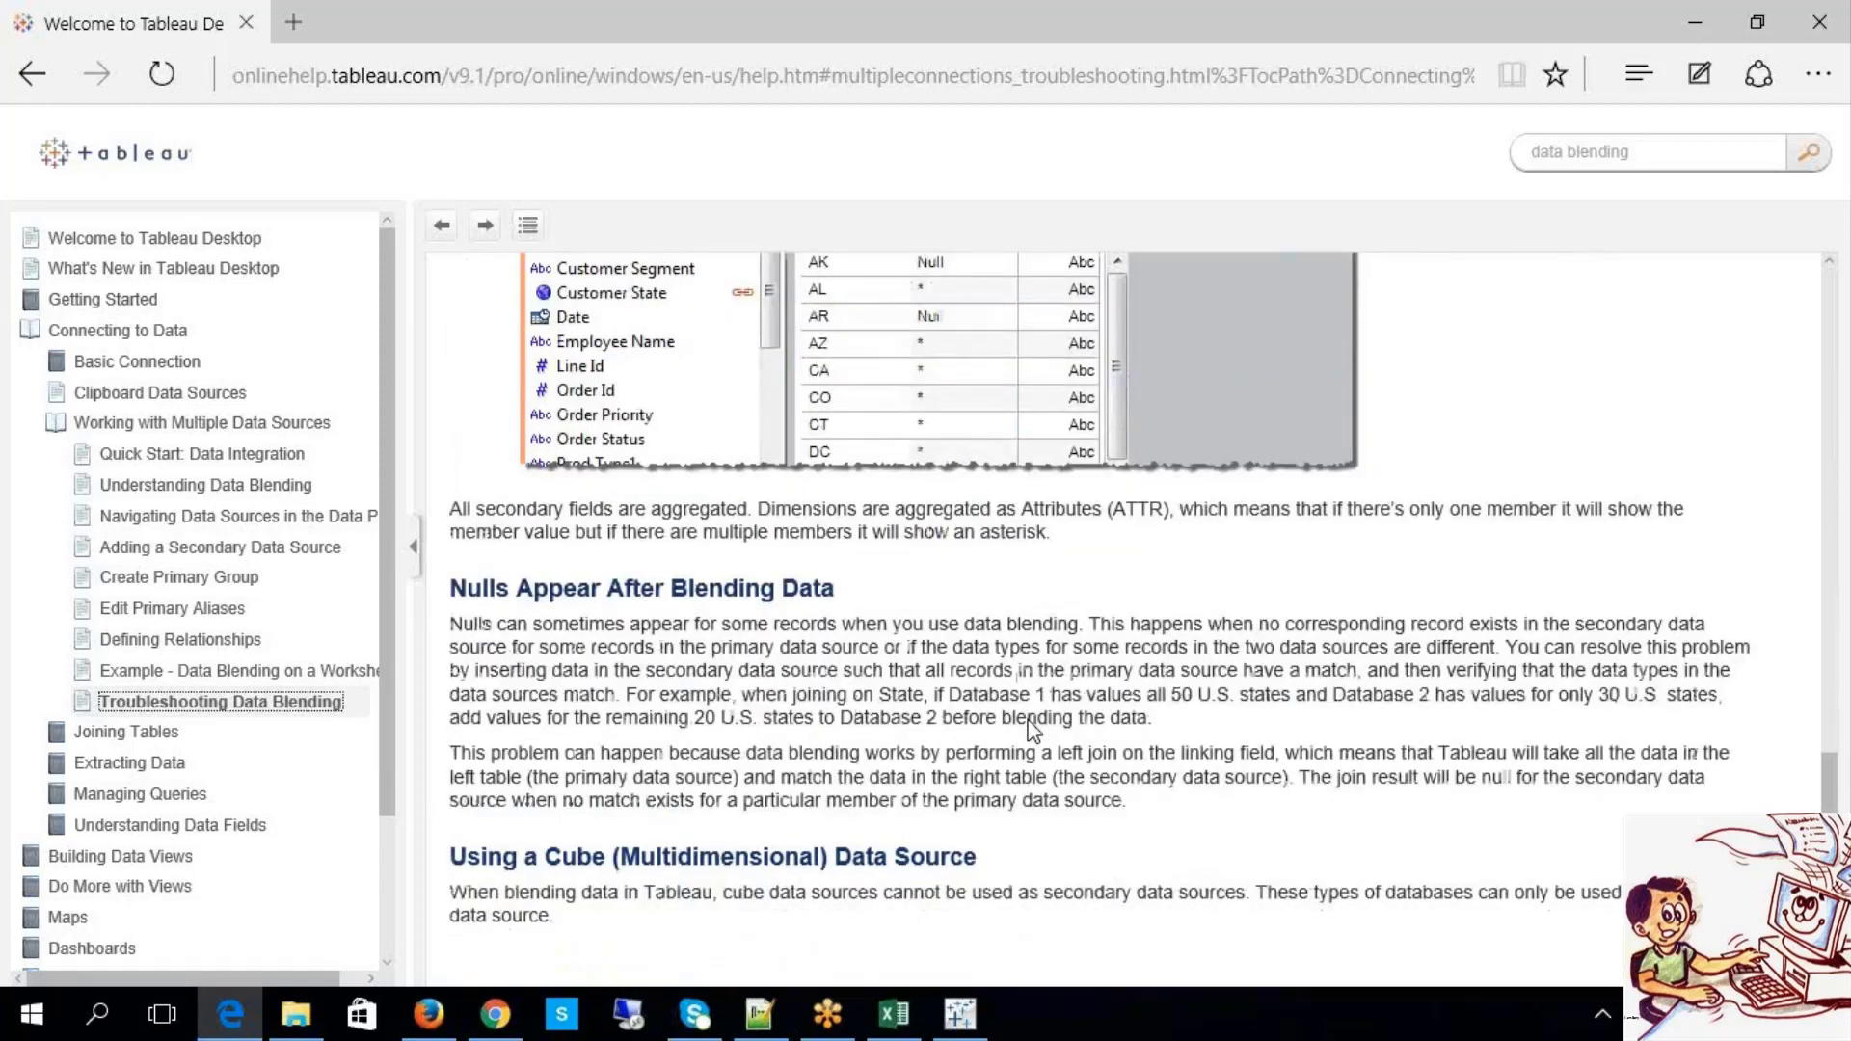
Step: Re-examine the primary, secondary and blended data illustrations in the troubleshooting topic, and return to the nulls explanation
scroll(1034, 733, "up", 1)
scroll(1033, 732, "up", 3)
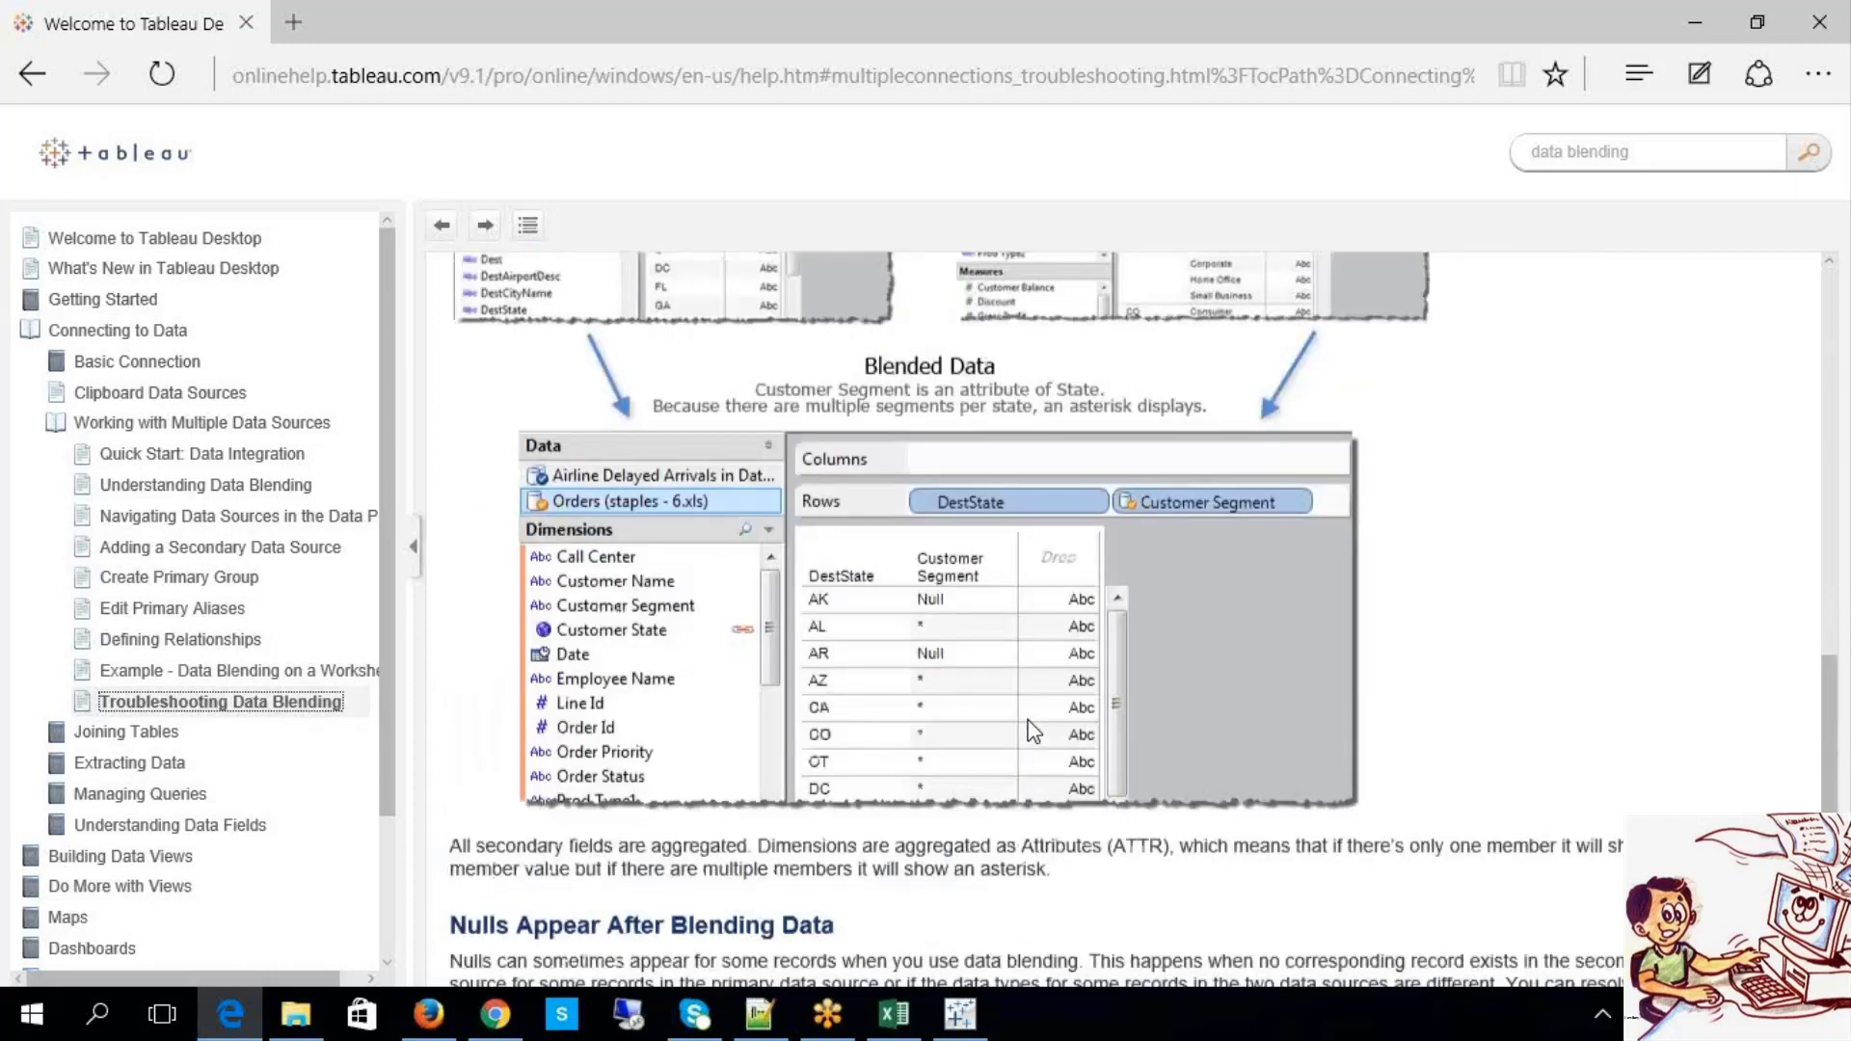
scroll(1034, 732, "up", 4)
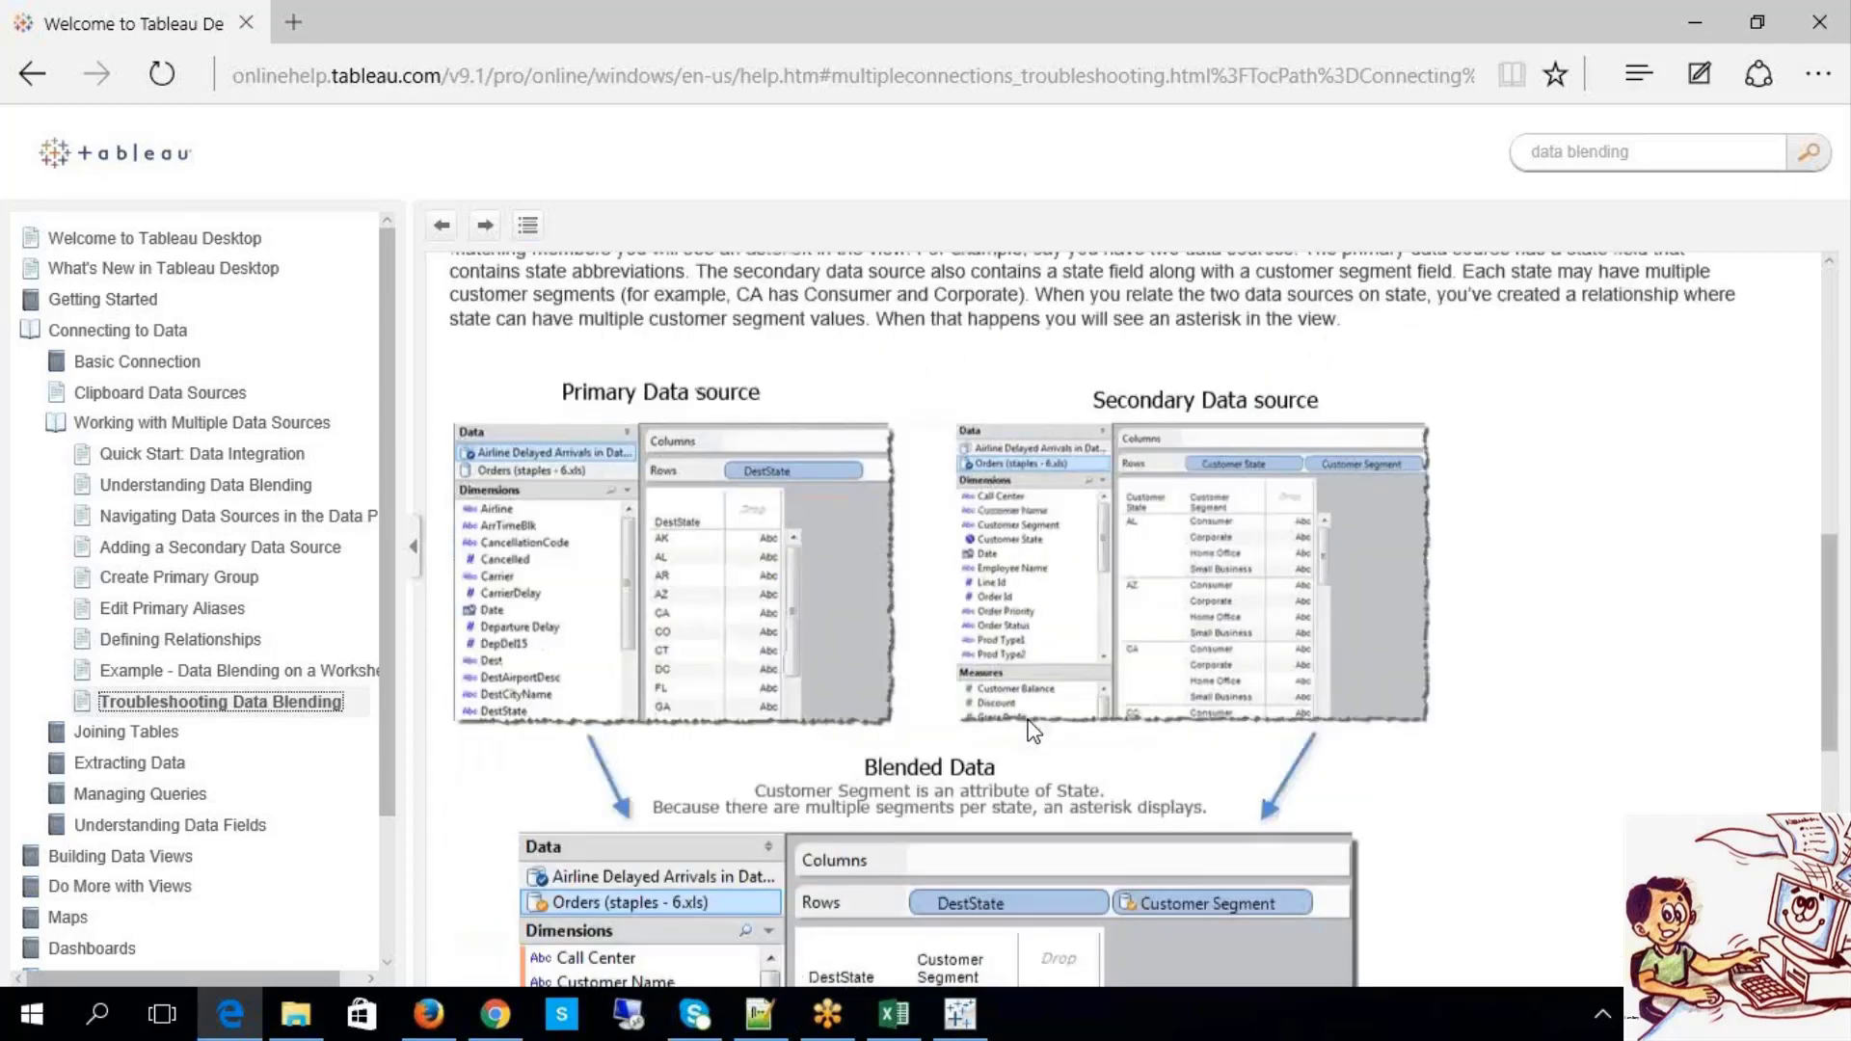
scroll(1033, 733, "down", 2)
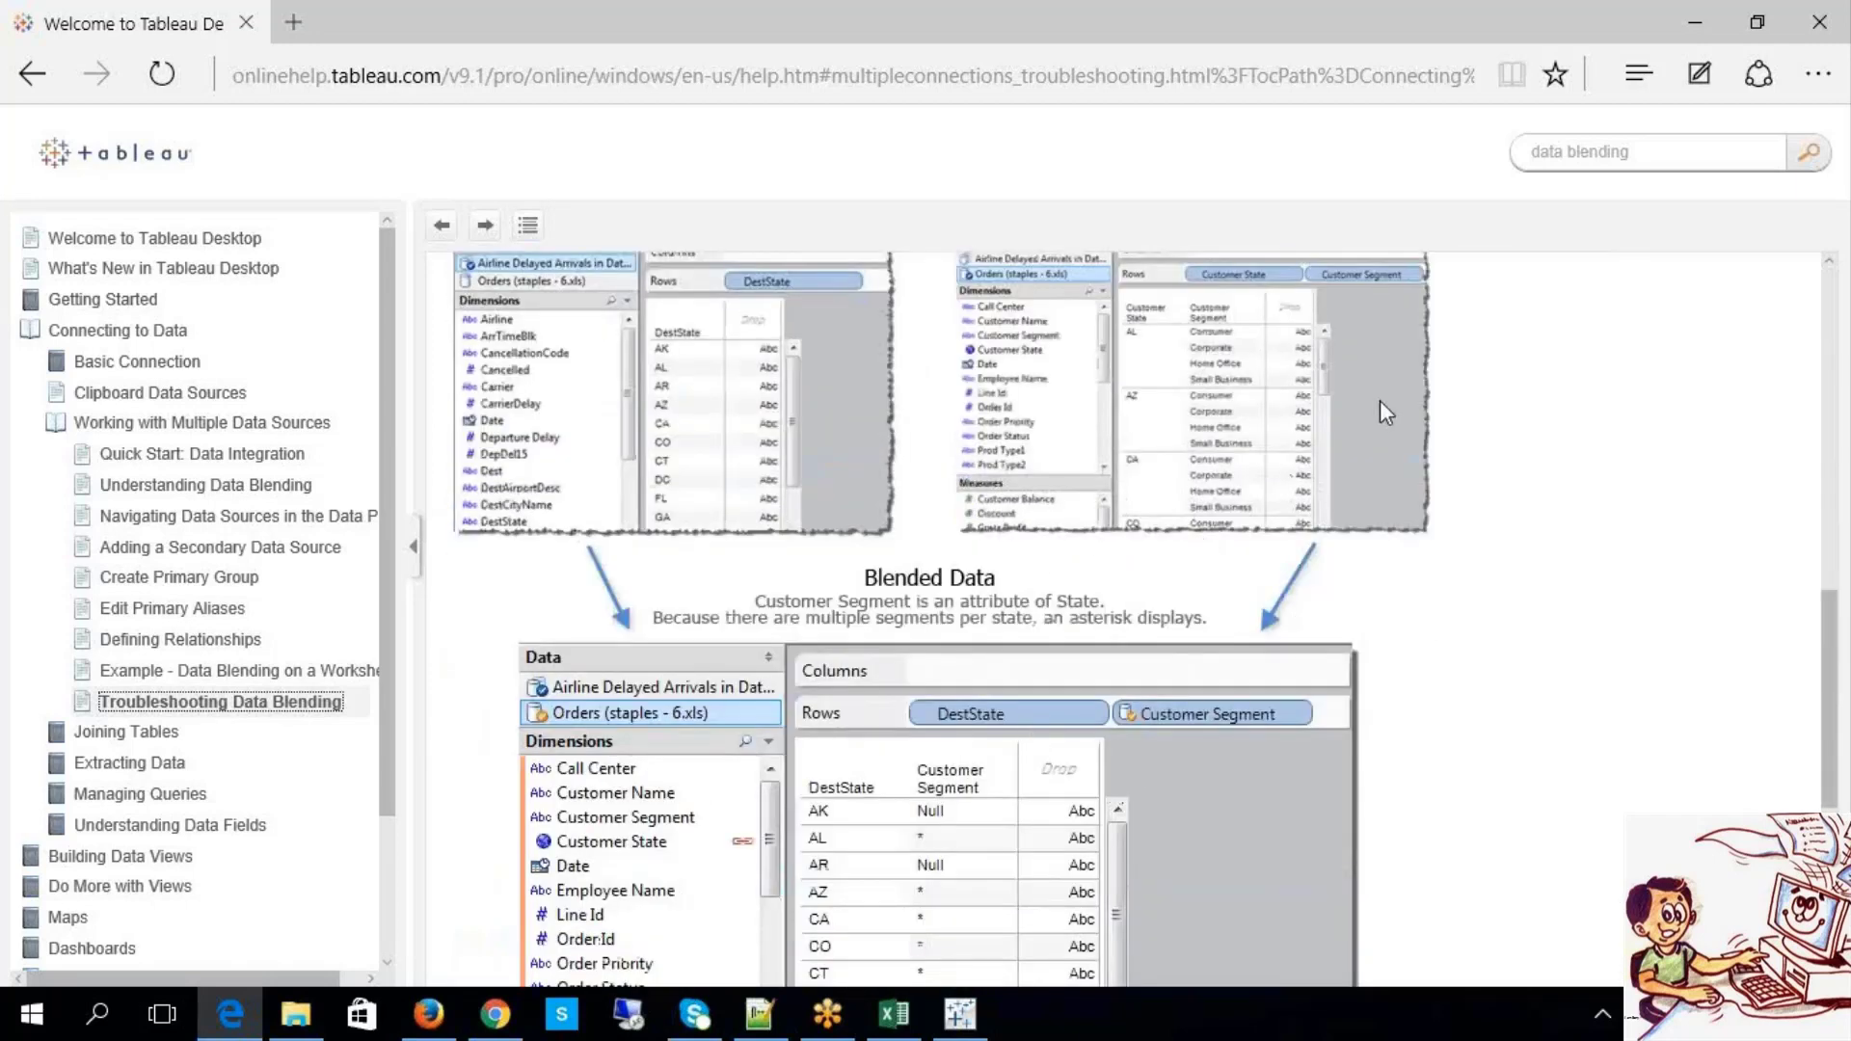
scroll(1263, 540, "up", 1)
scroll(755, 546, "up", 1)
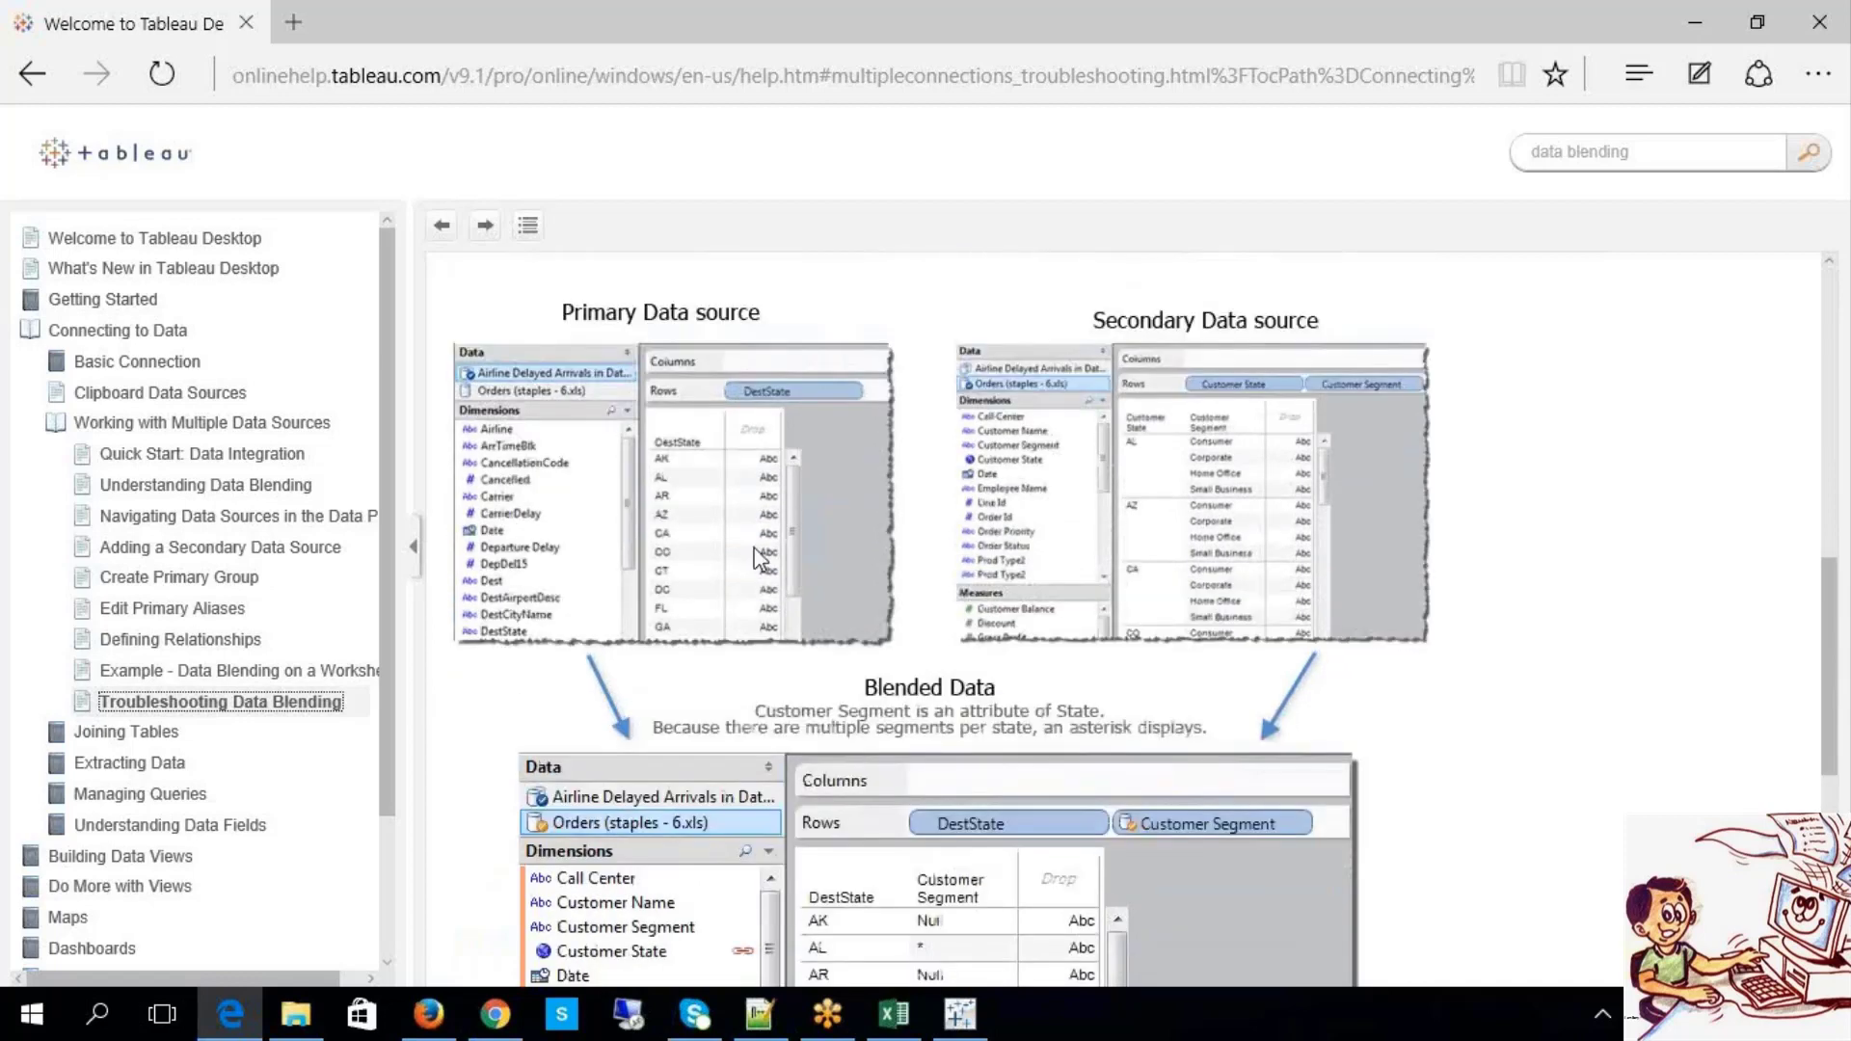
scroll(885, 636, "down", 2)
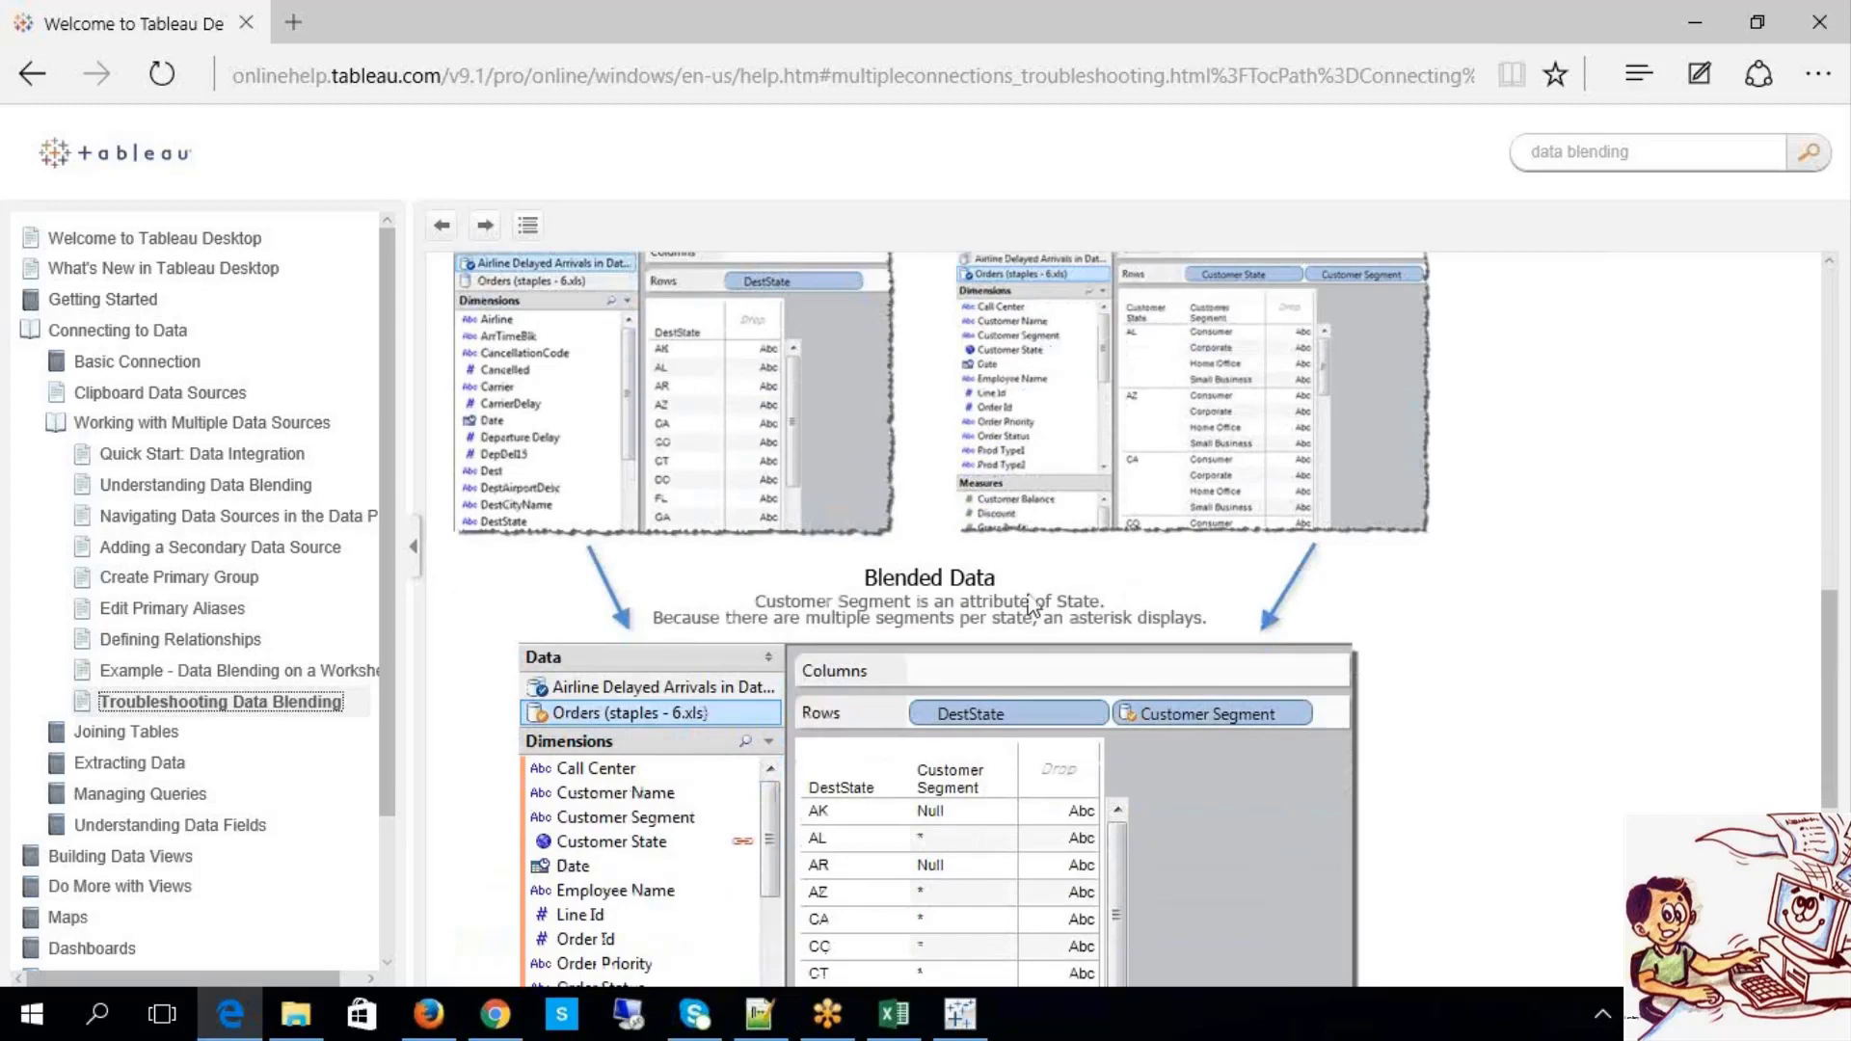
scroll(1032, 607, "down", 1)
scroll(1028, 593, "down", 9)
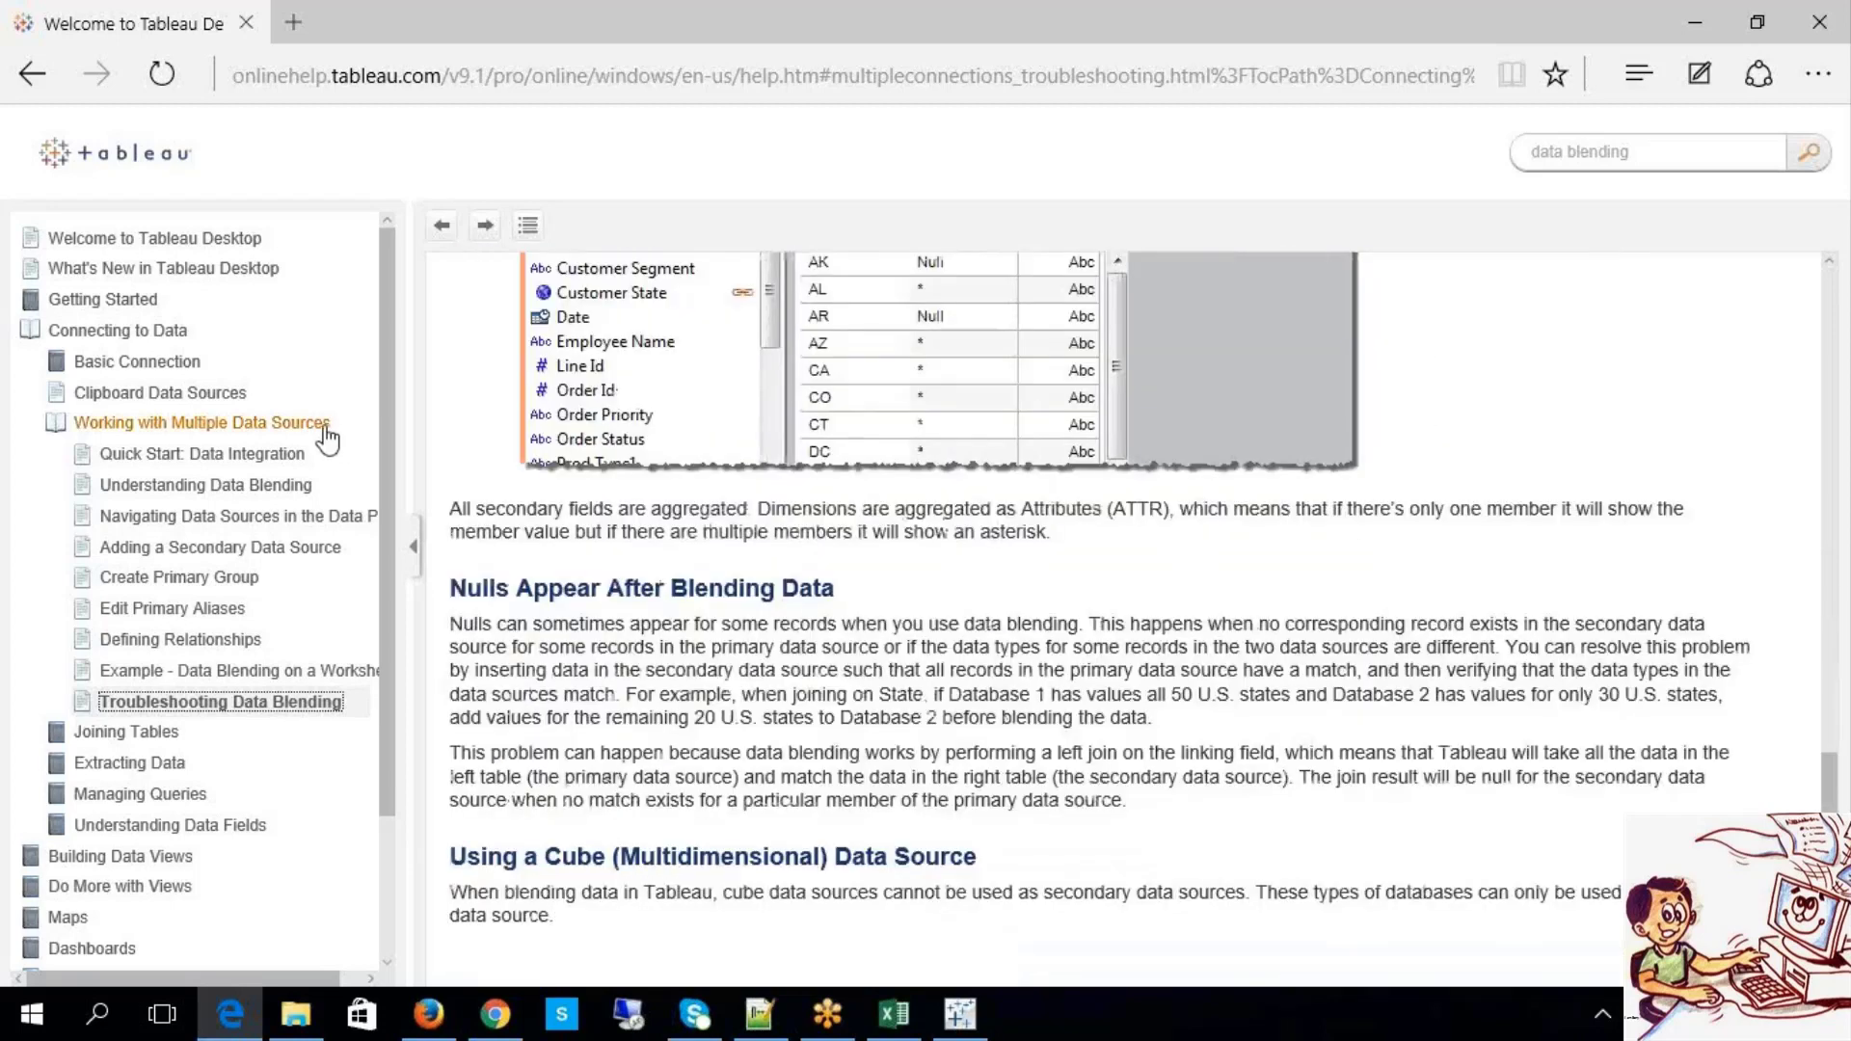
Step: Close the online help and switch to the Excel notes to view the start of the Data Blending section
left_click(1819, 21)
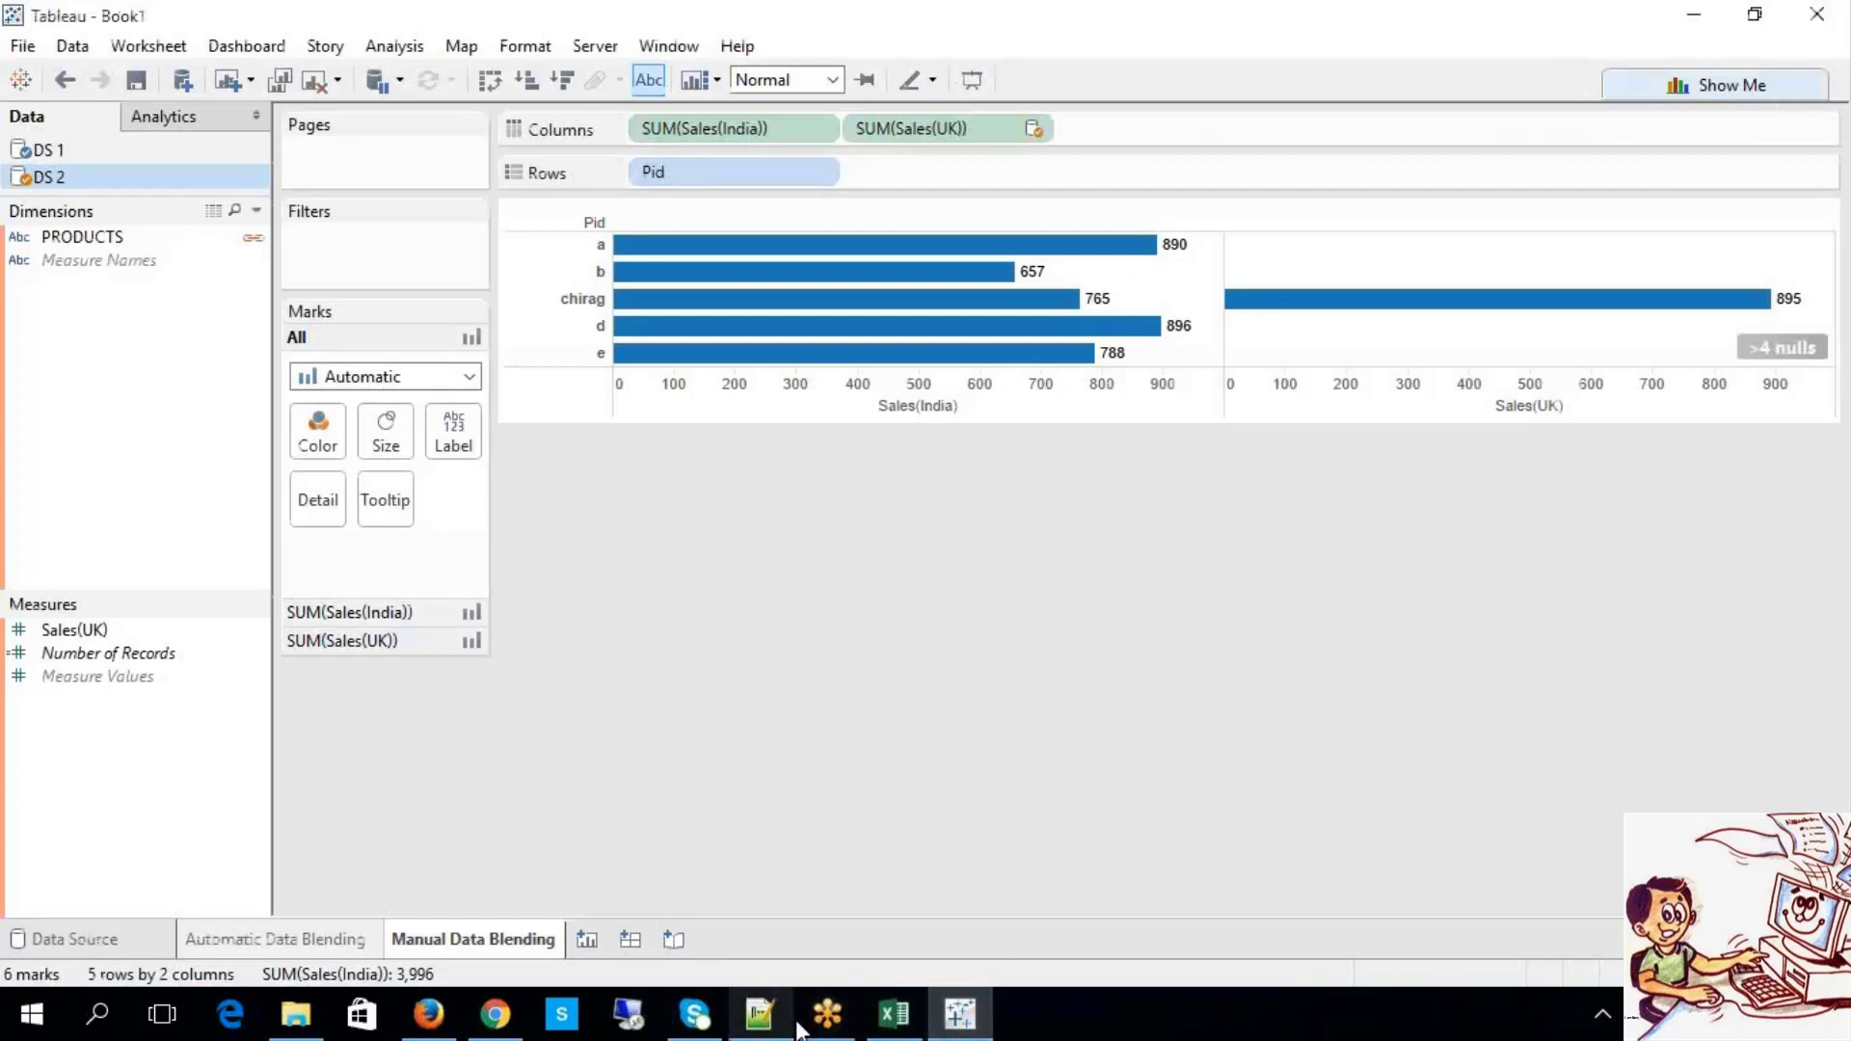
left_click(887, 1008)
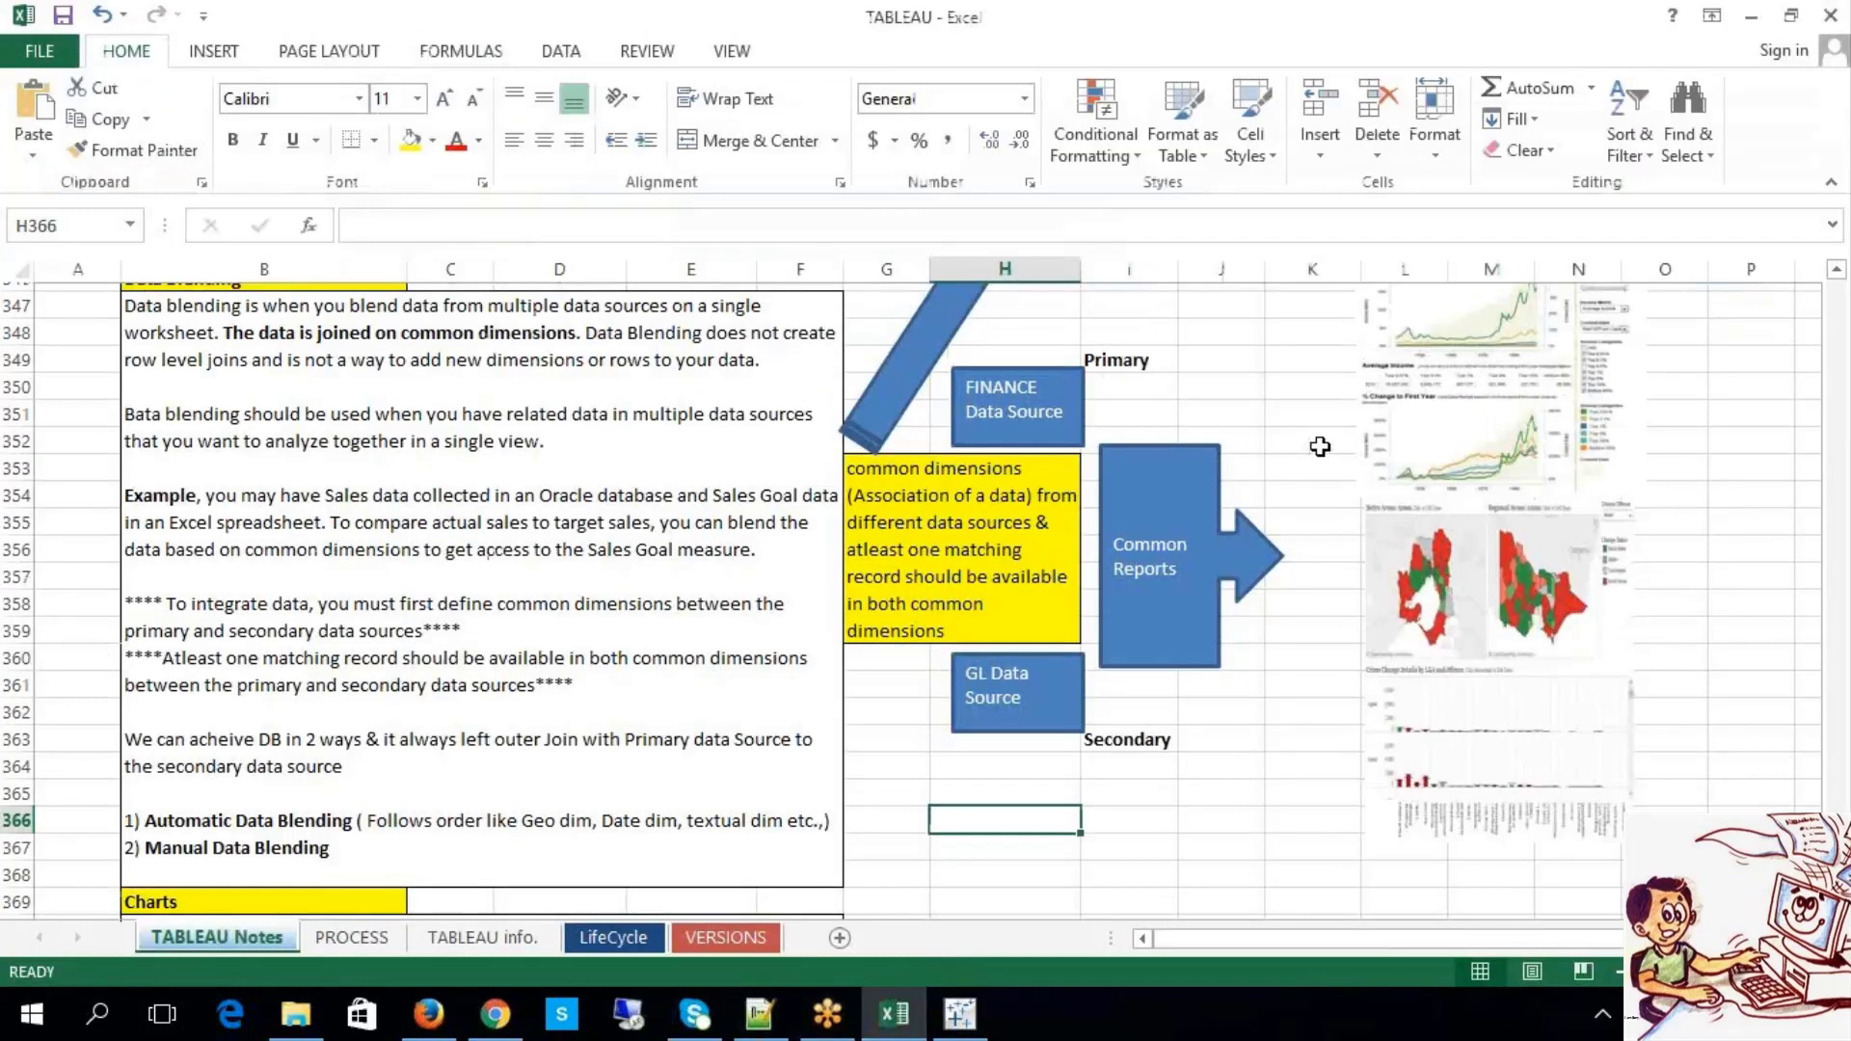
scroll(1320, 446, "up", 3)
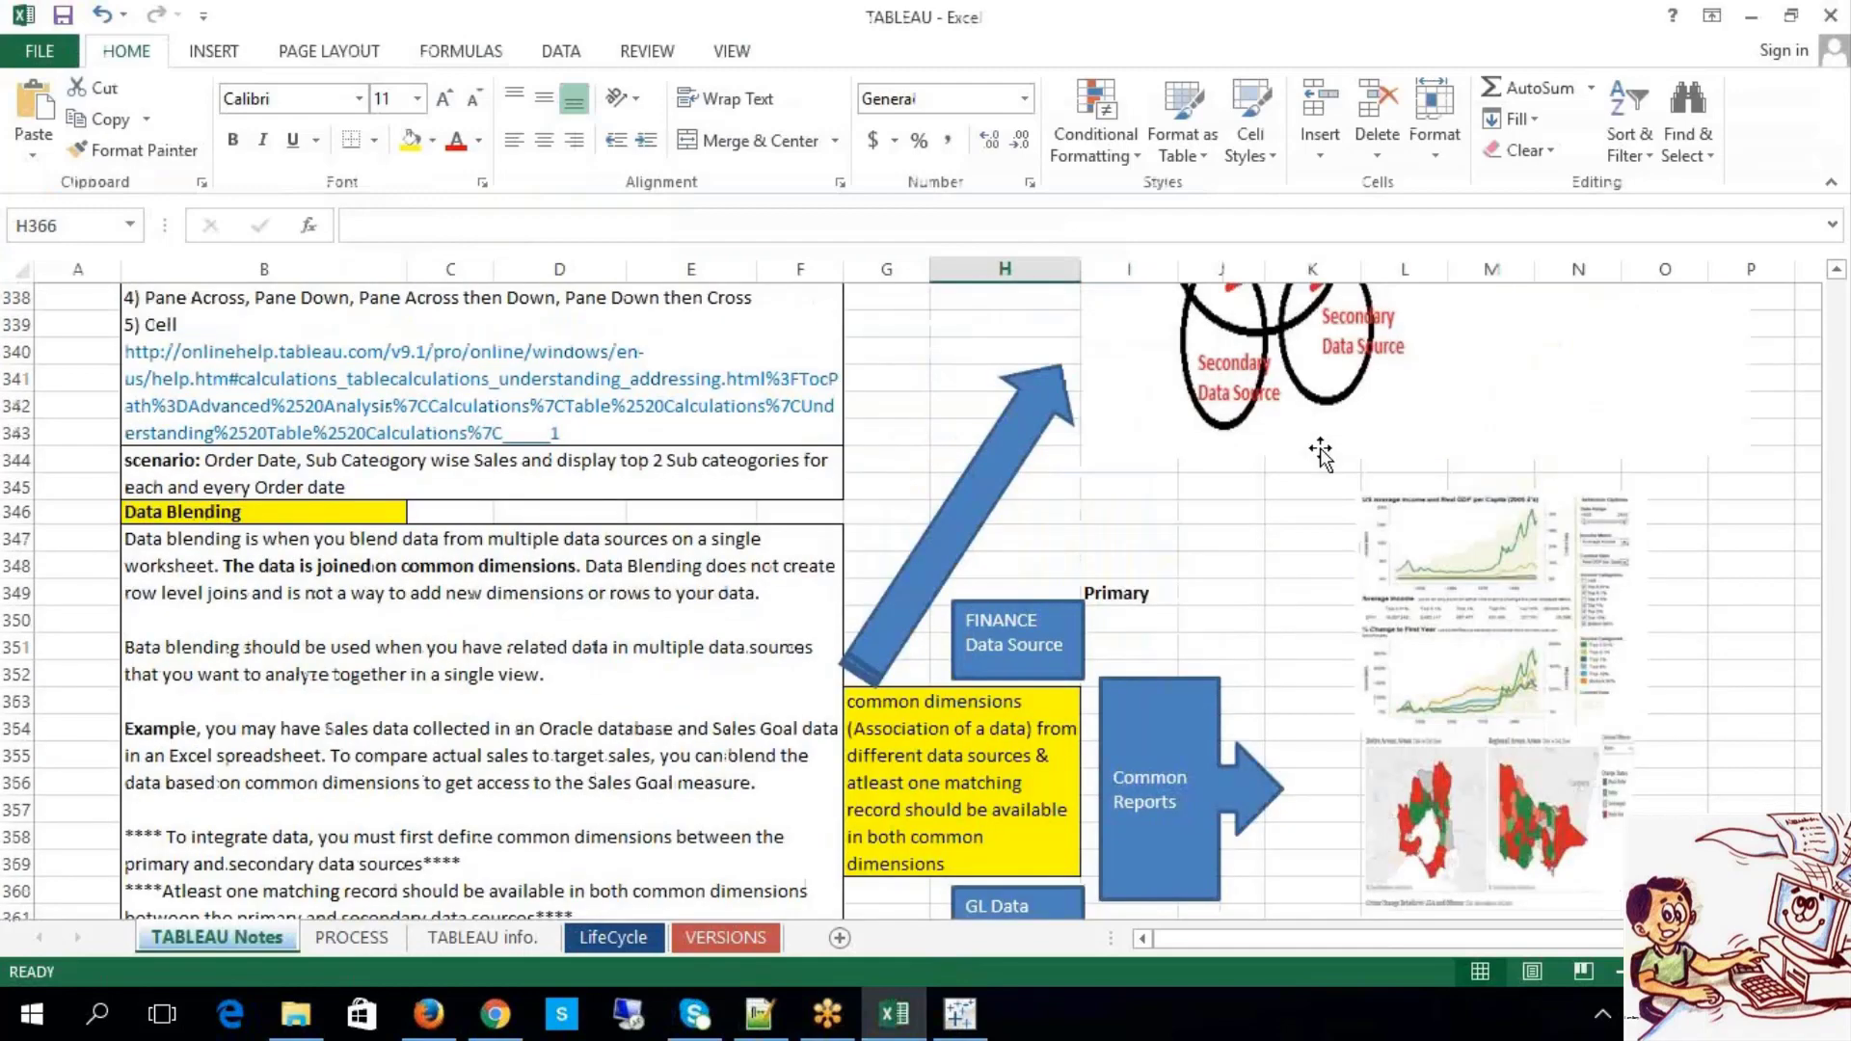
left_click(628, 1013)
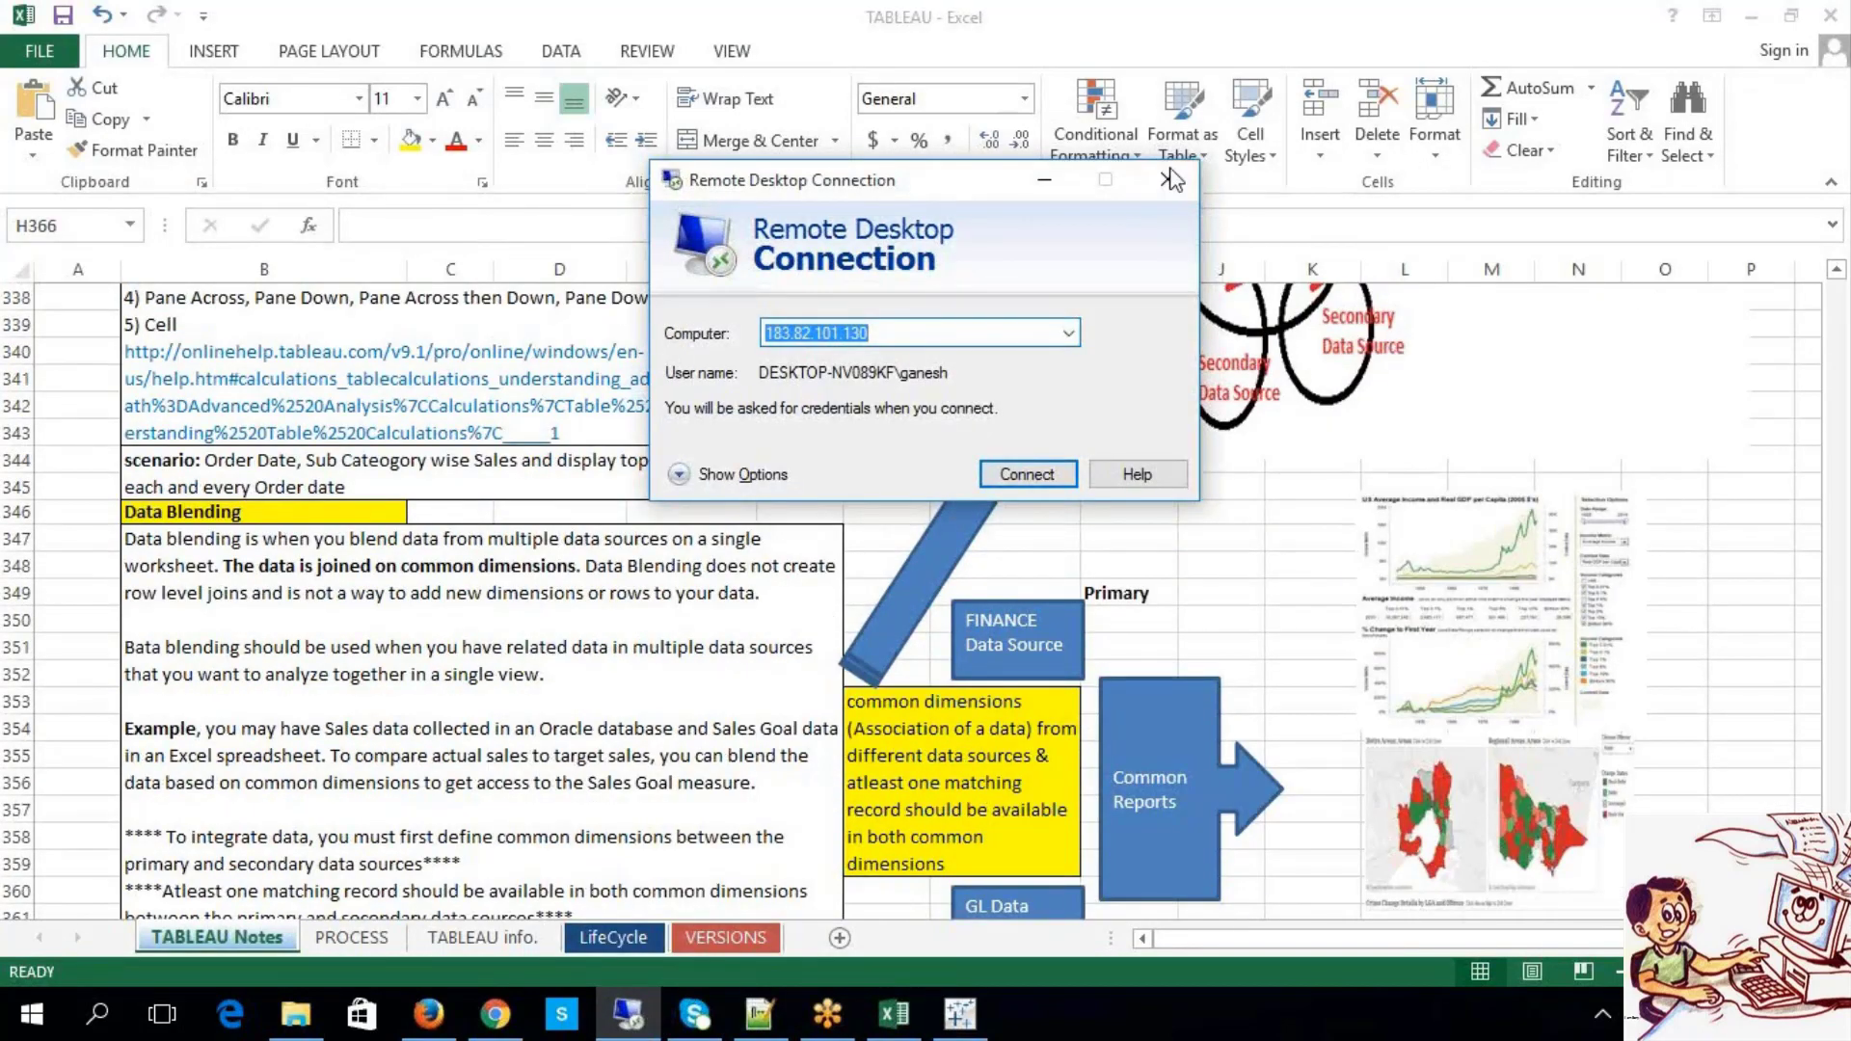
Step: Close the remote connection dialog, switch to Tableau, and browse the available file and server connectors from the data source page
left_click(1170, 180)
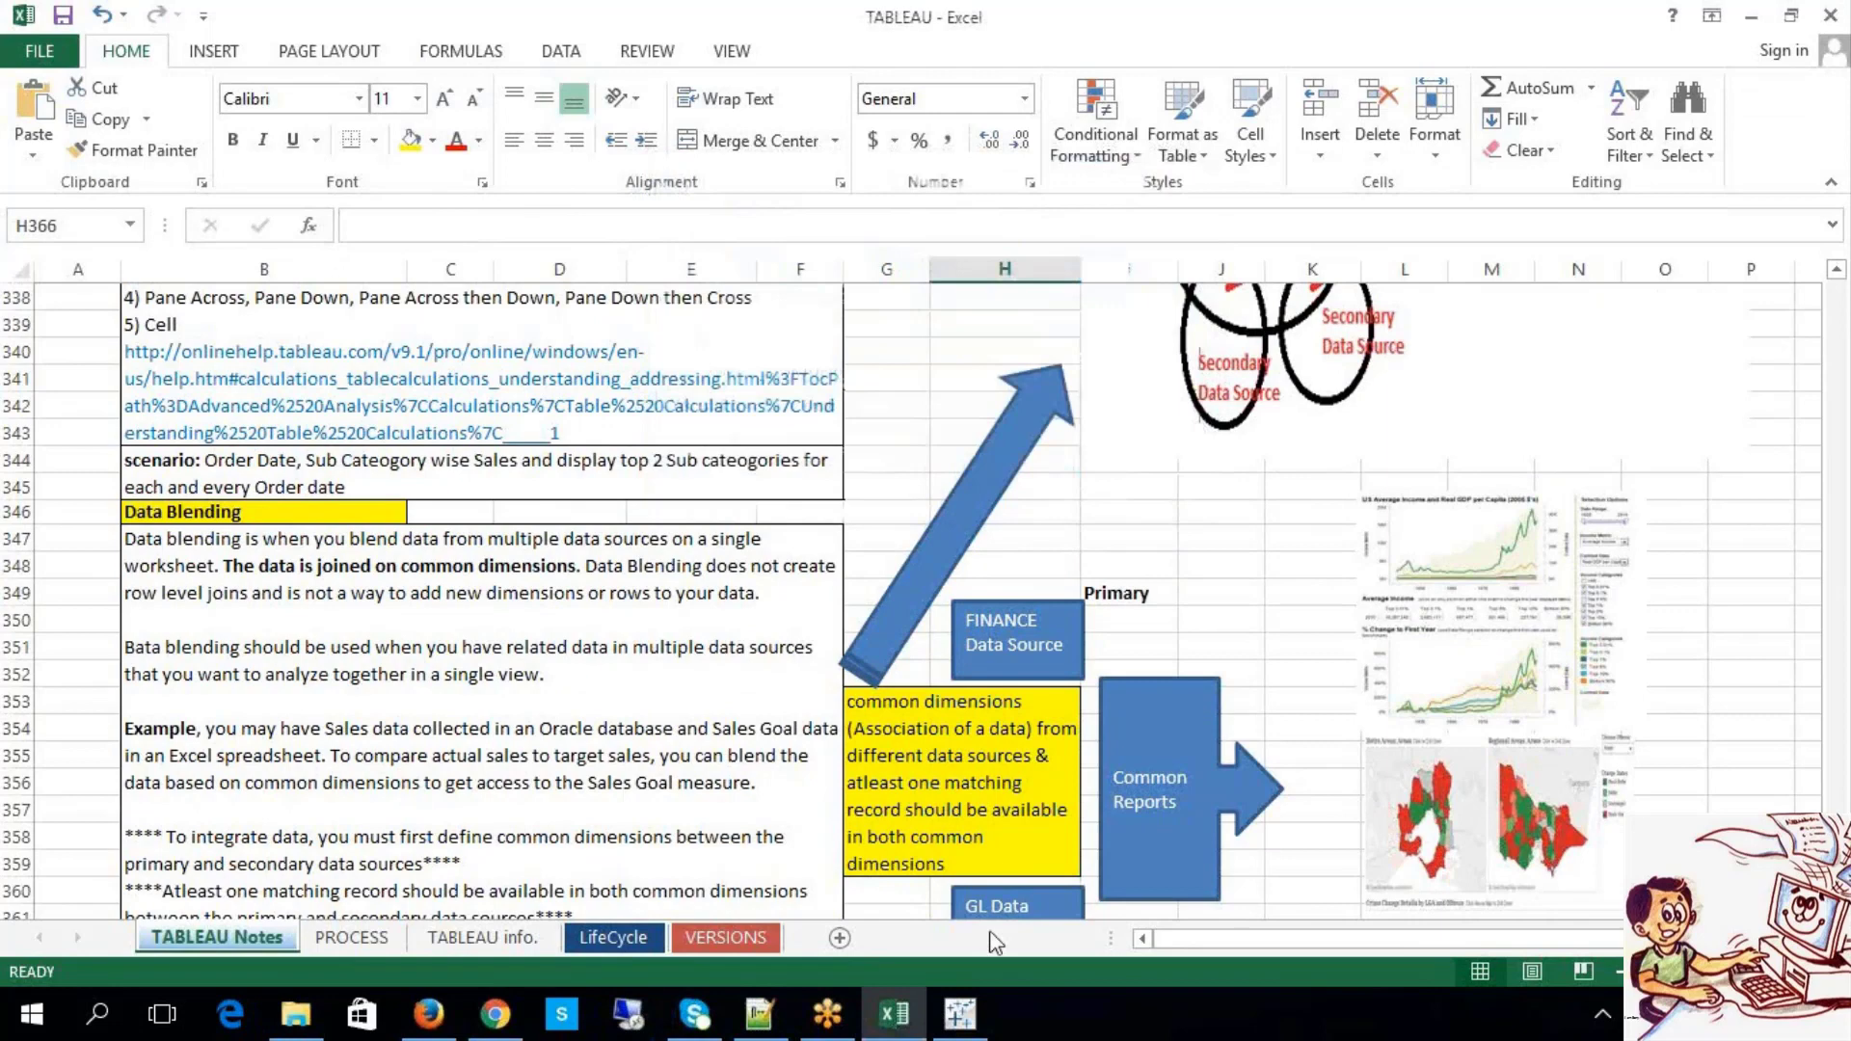
left_click(960, 1014)
left_click(126, 187)
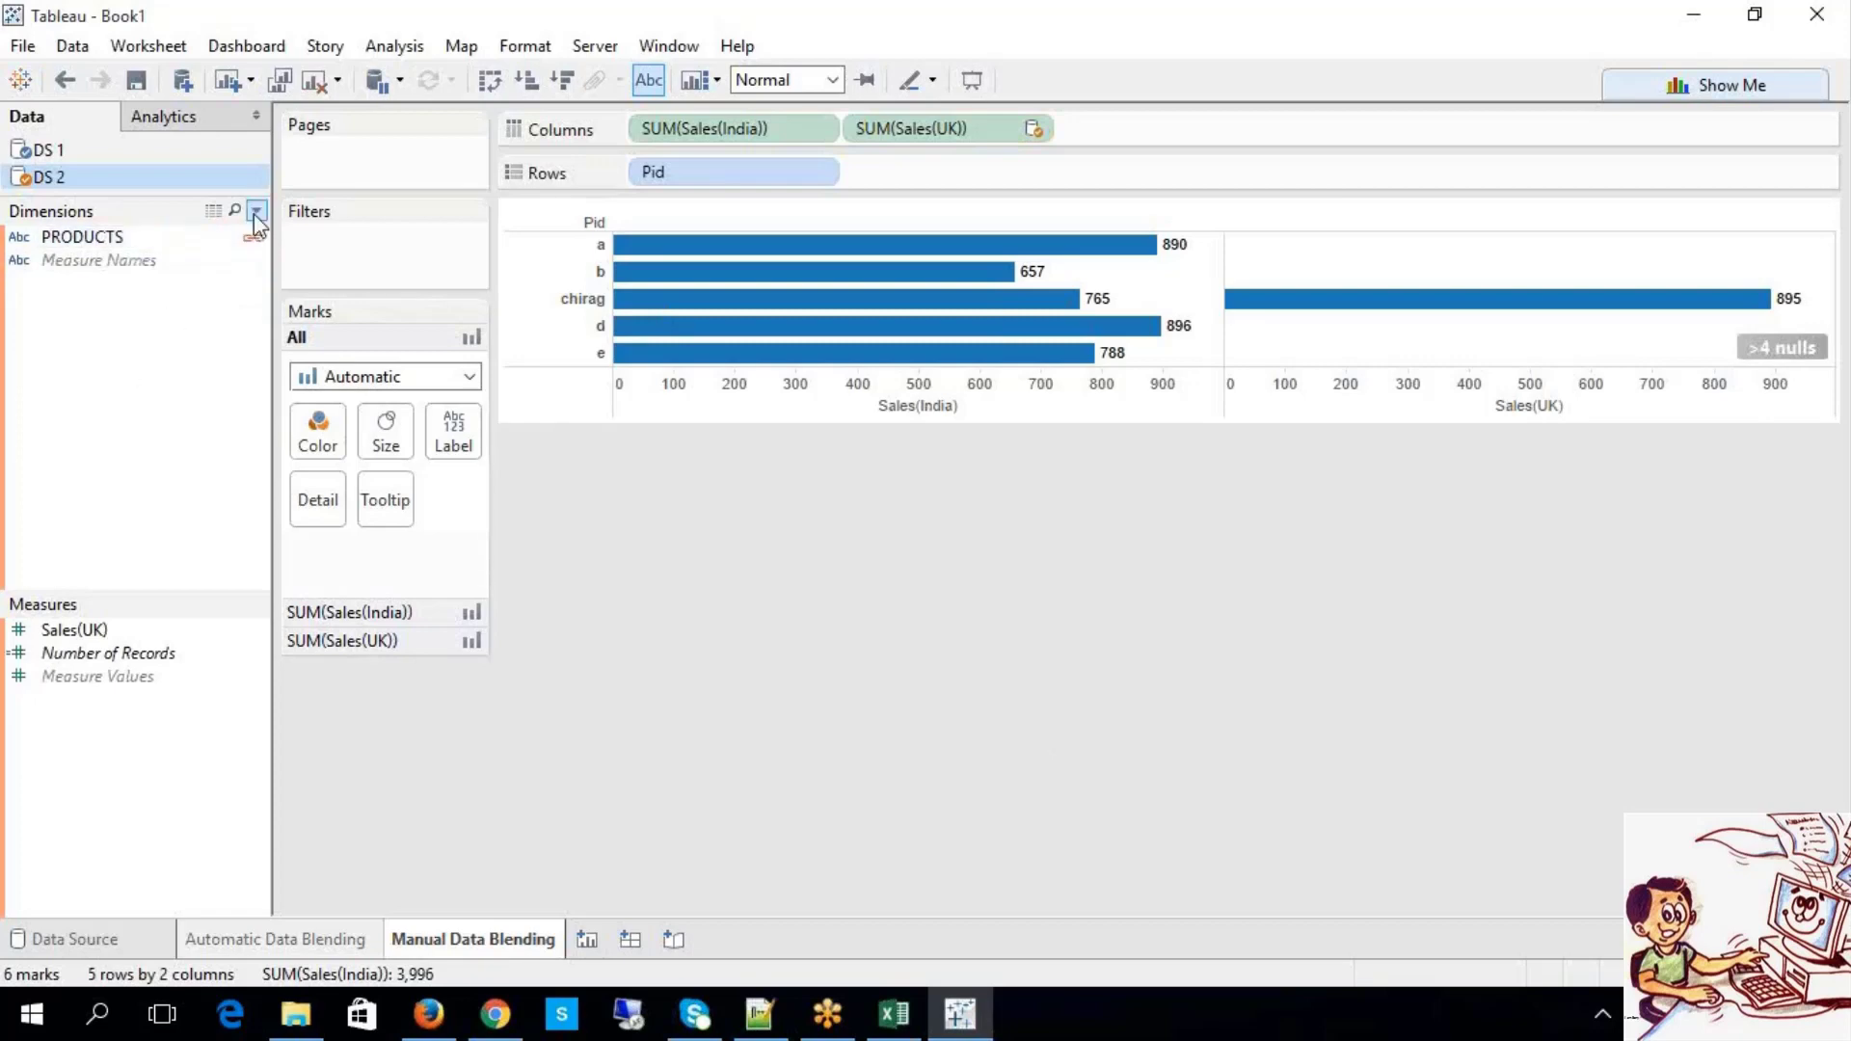
left_click(150, 940)
left_click(40, 131)
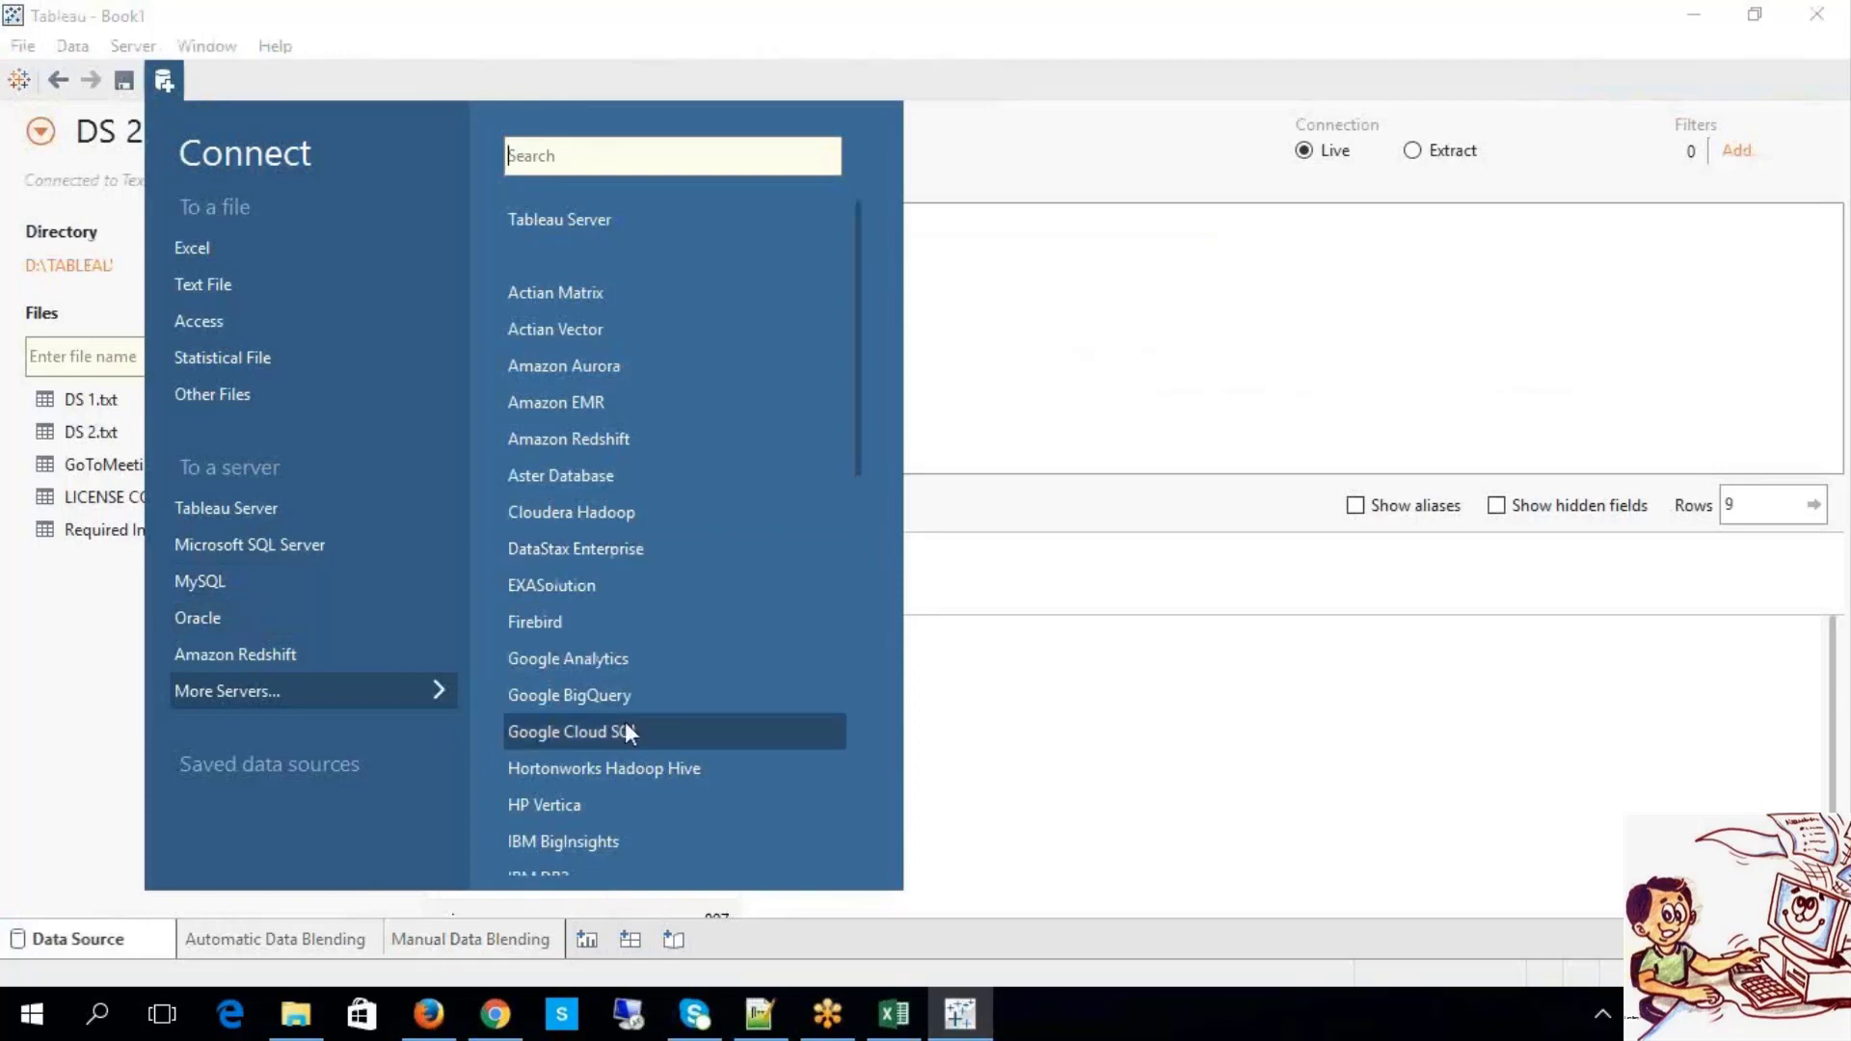
scroll(624, 721, "down", 10)
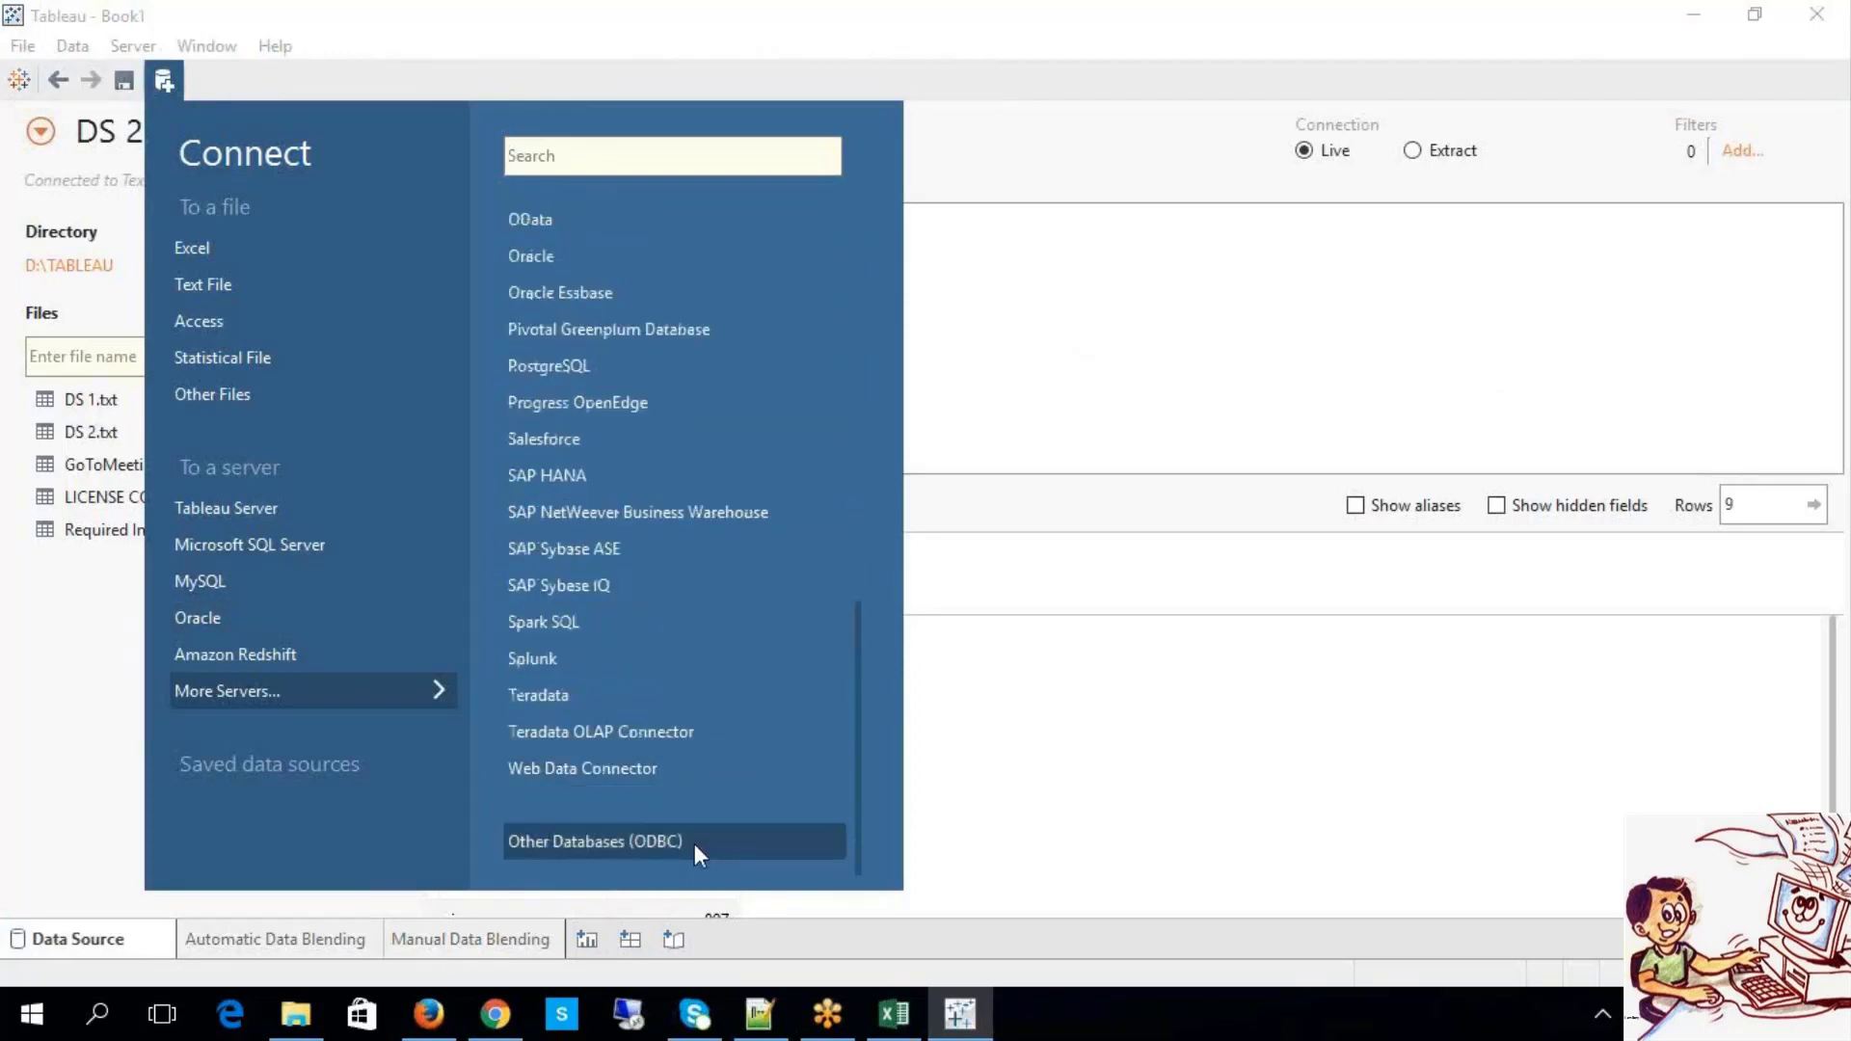
left_click(1266, 776)
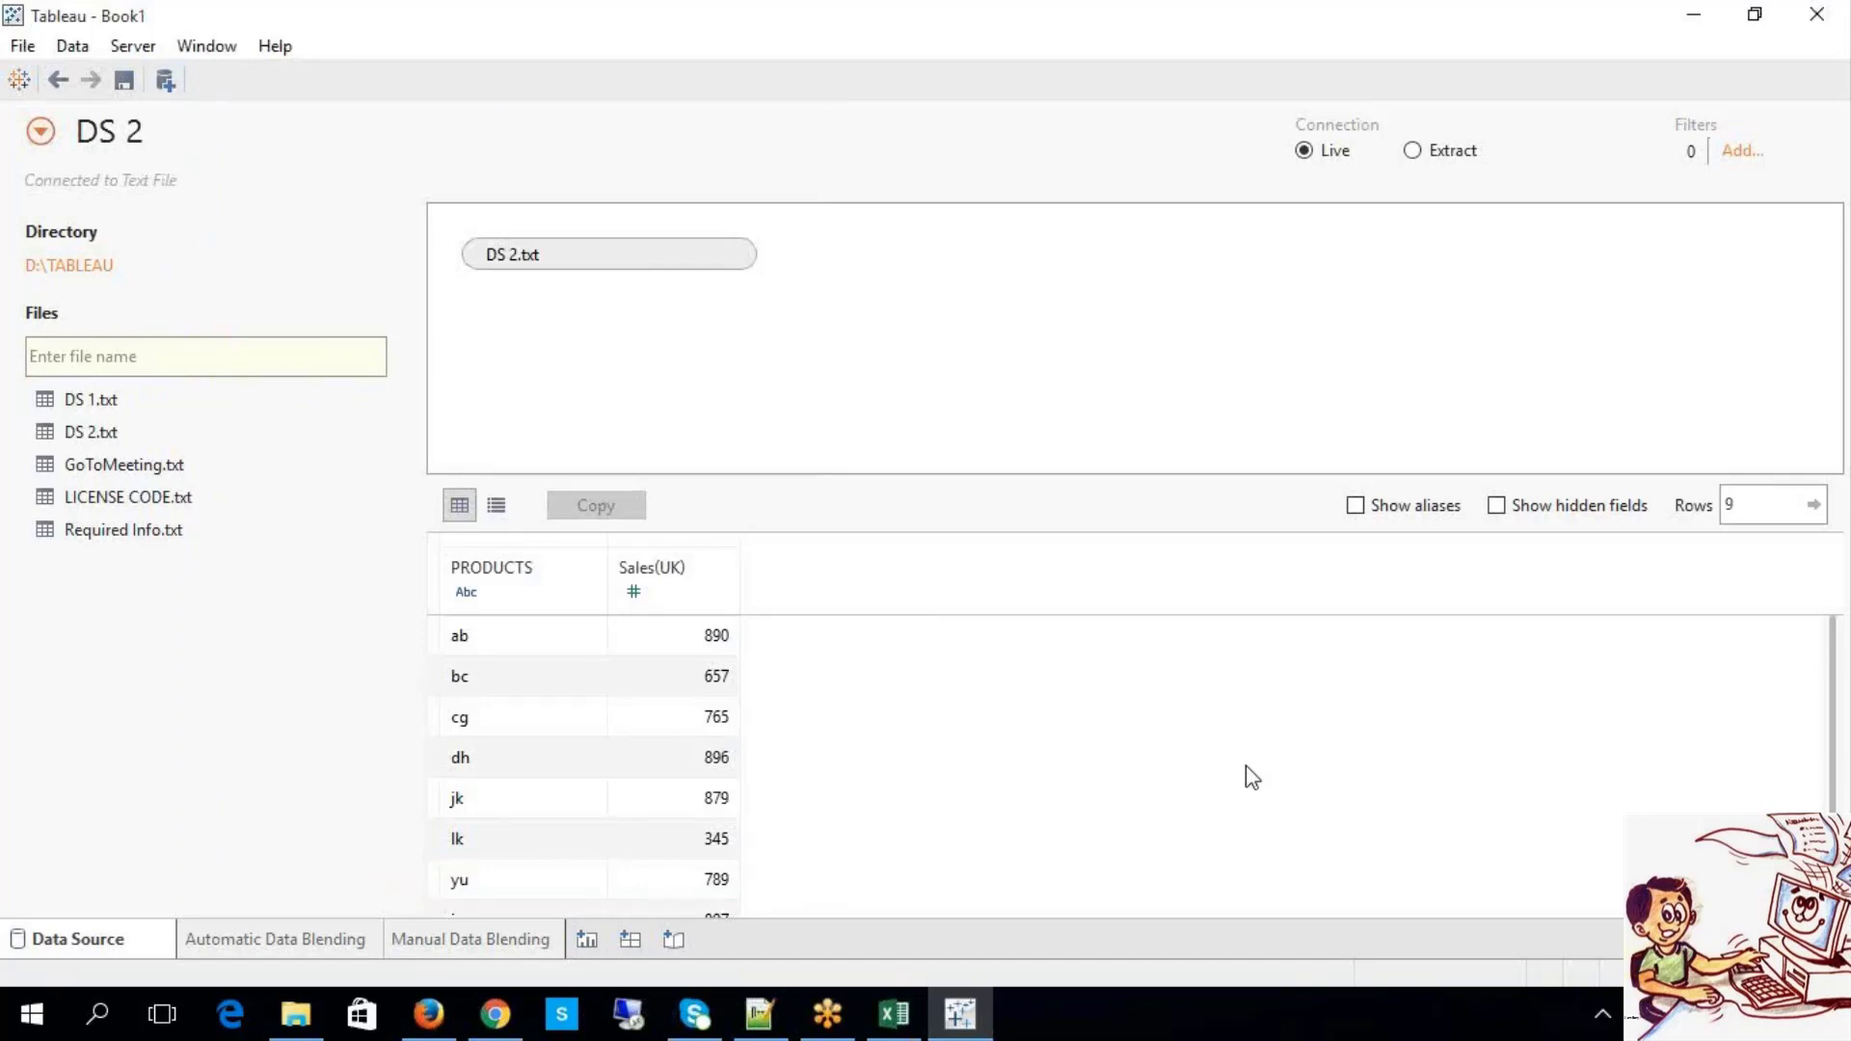
Step: Add a blank worksheet to the workbook, and switch to the Excel notes to find the Working with Measures in 3 ways section
left_click(417, 943)
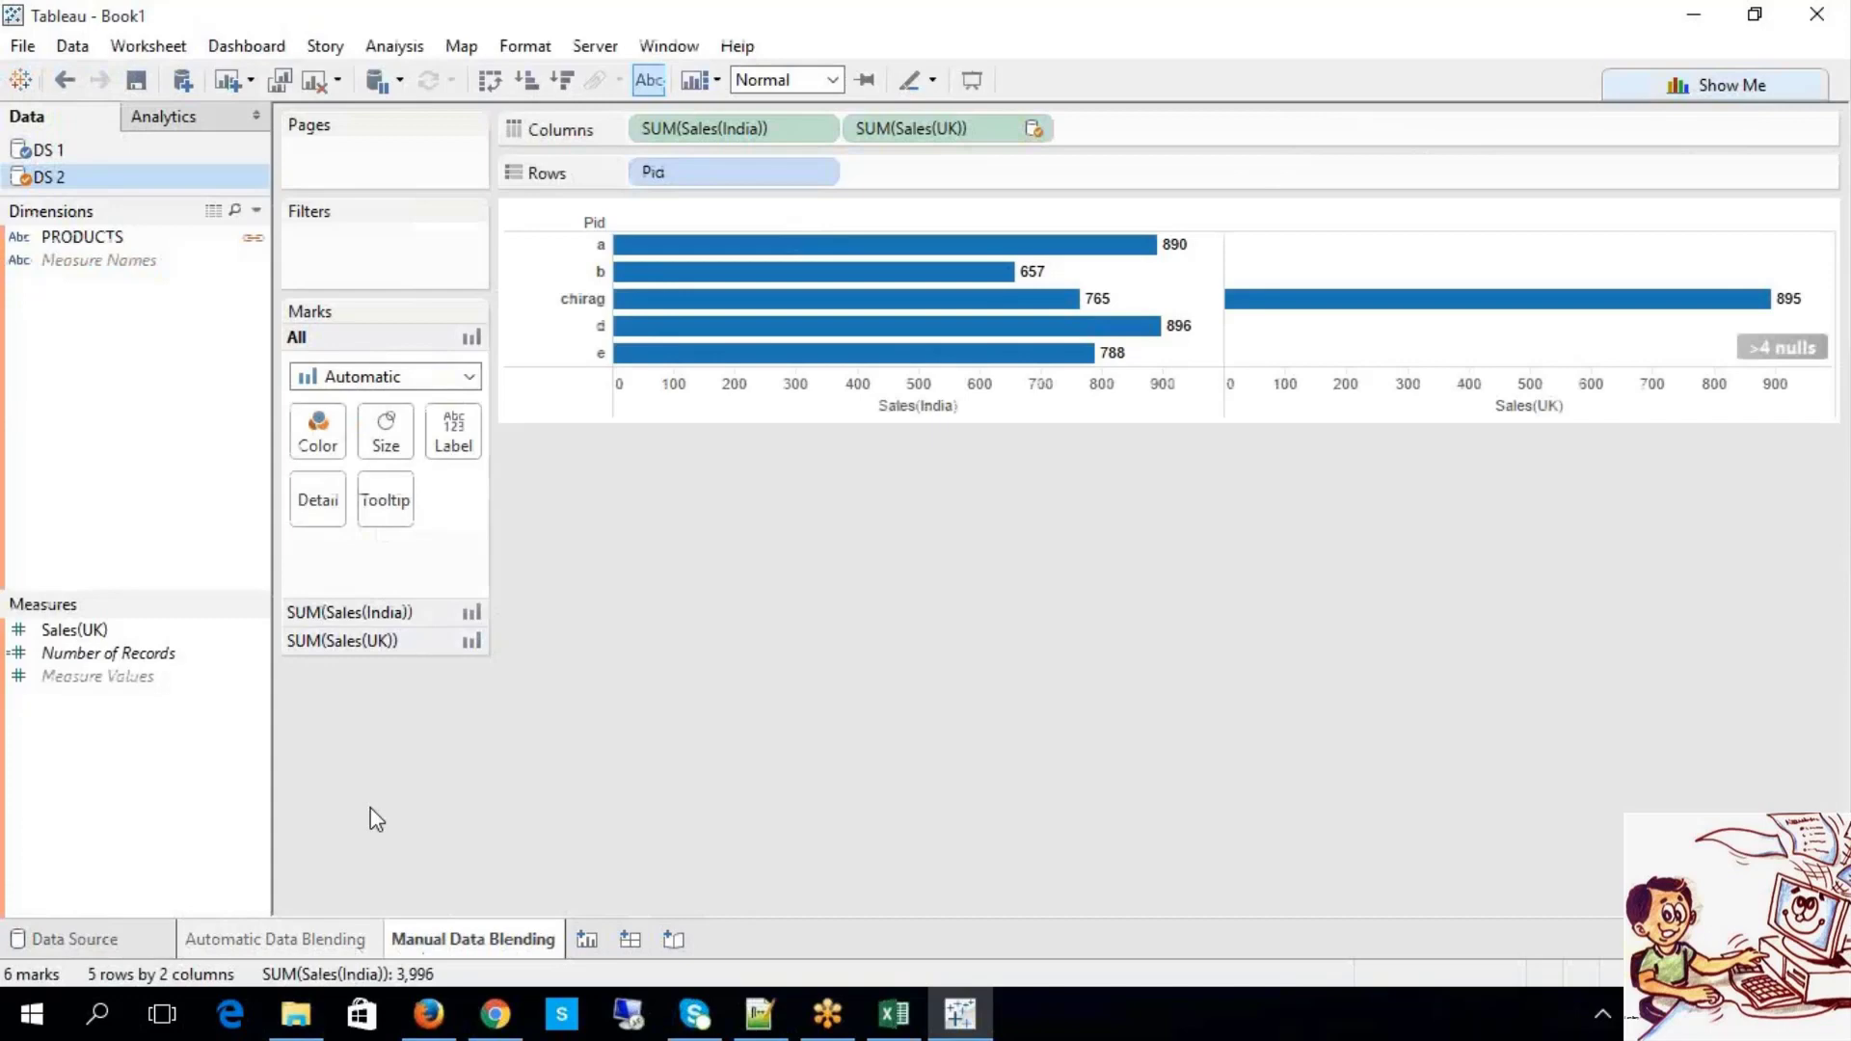
left_click(587, 939)
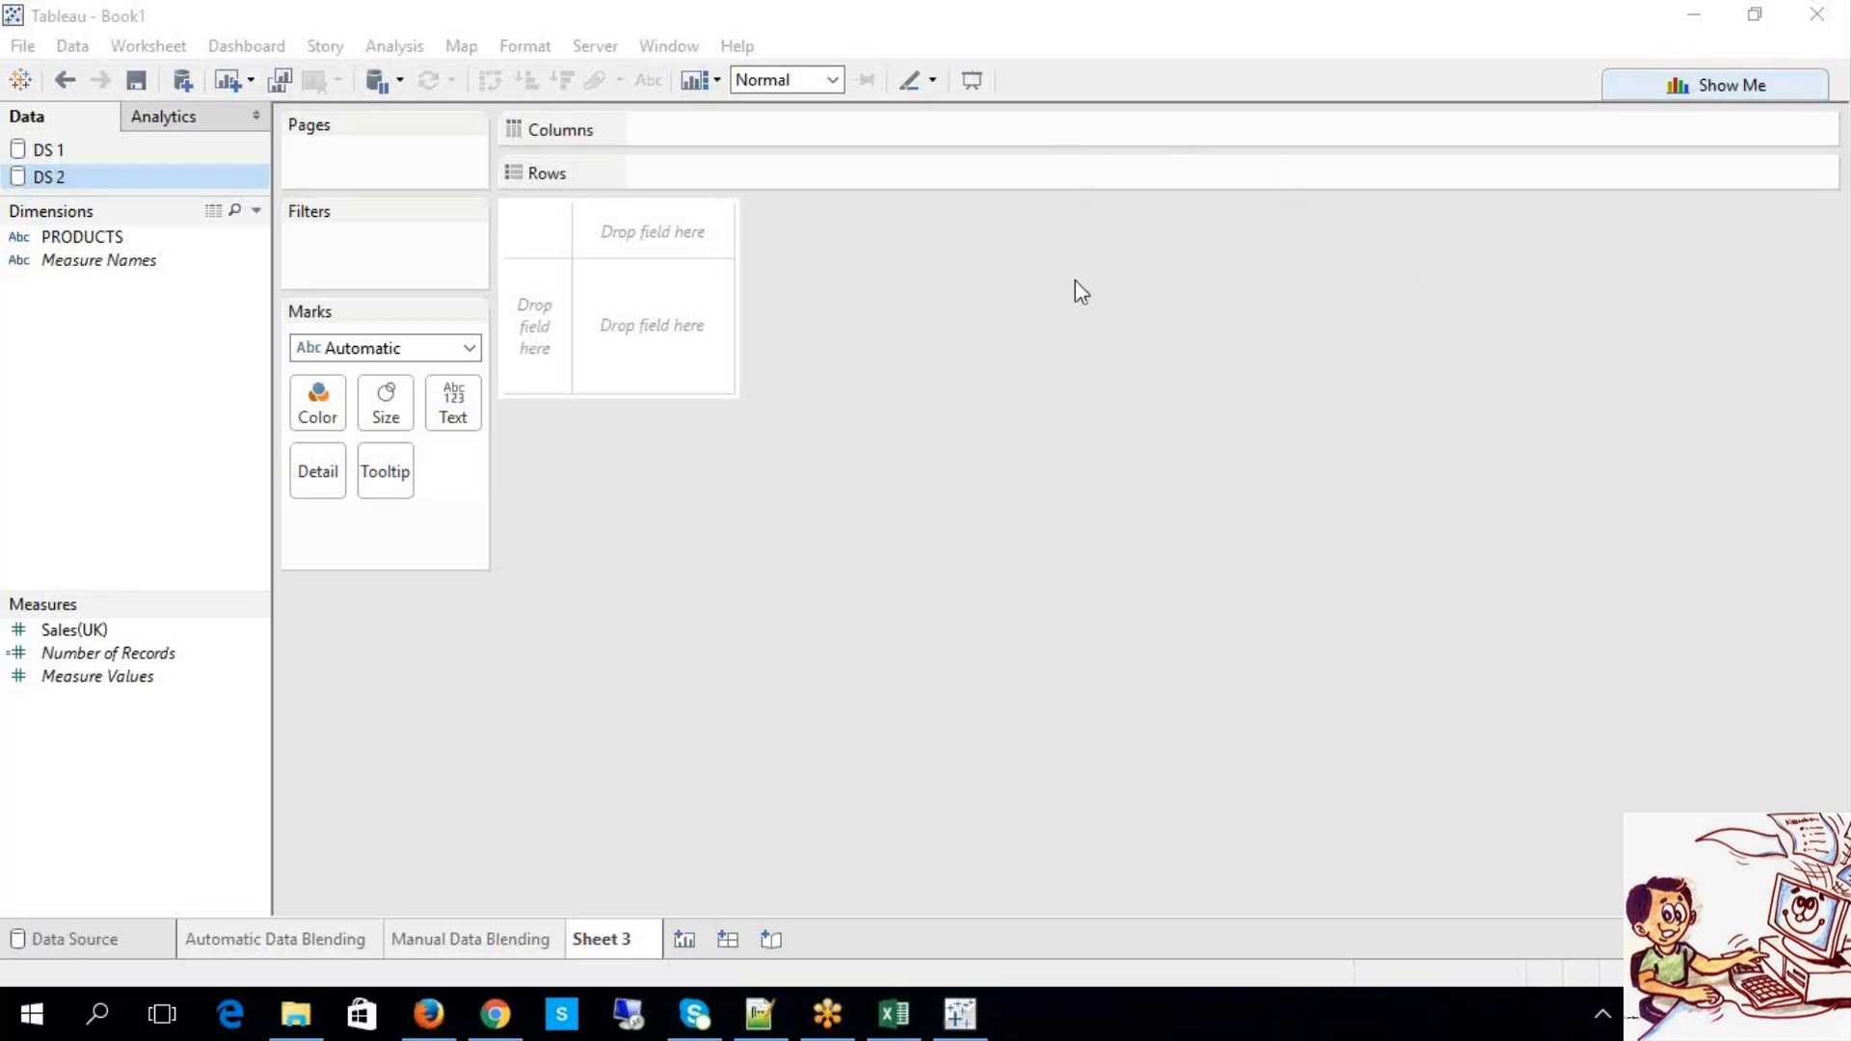
left_click(885, 1030)
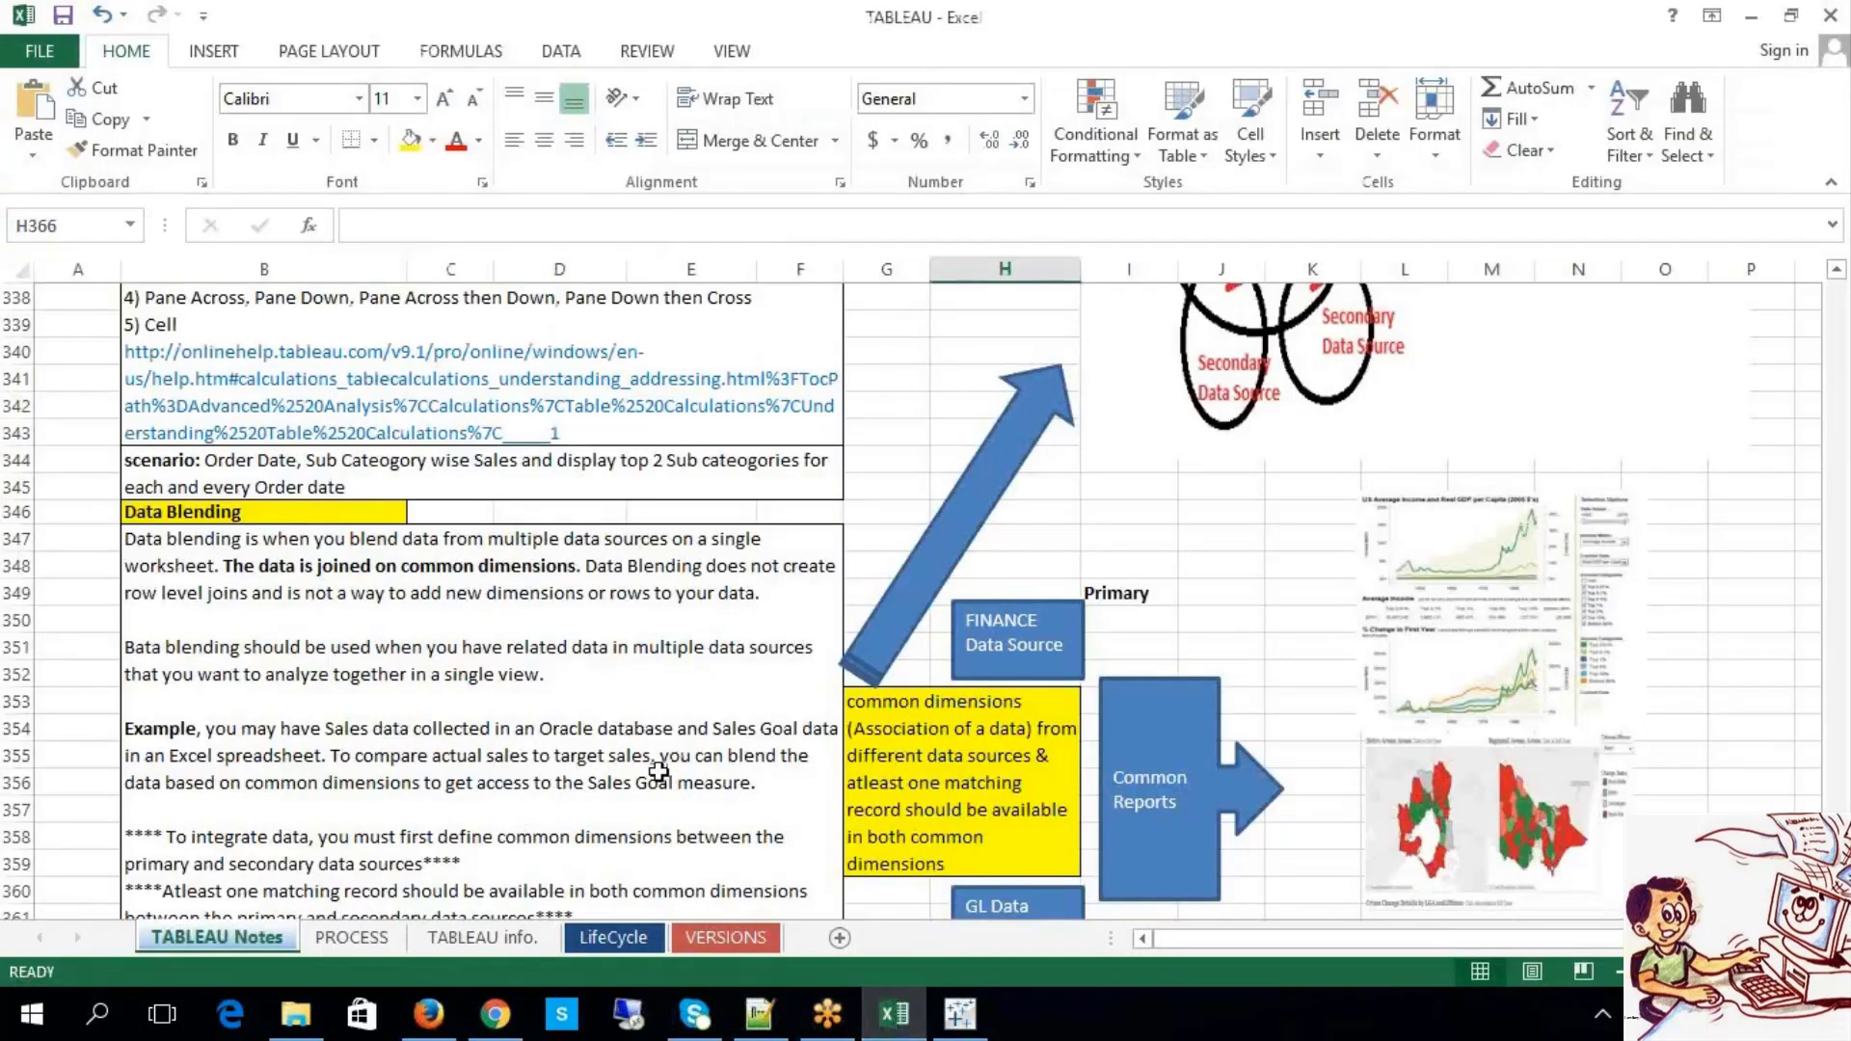
scroll(658, 772, "up", 1)
scroll(658, 771, "up", 20)
scroll(659, 777, "up", 20)
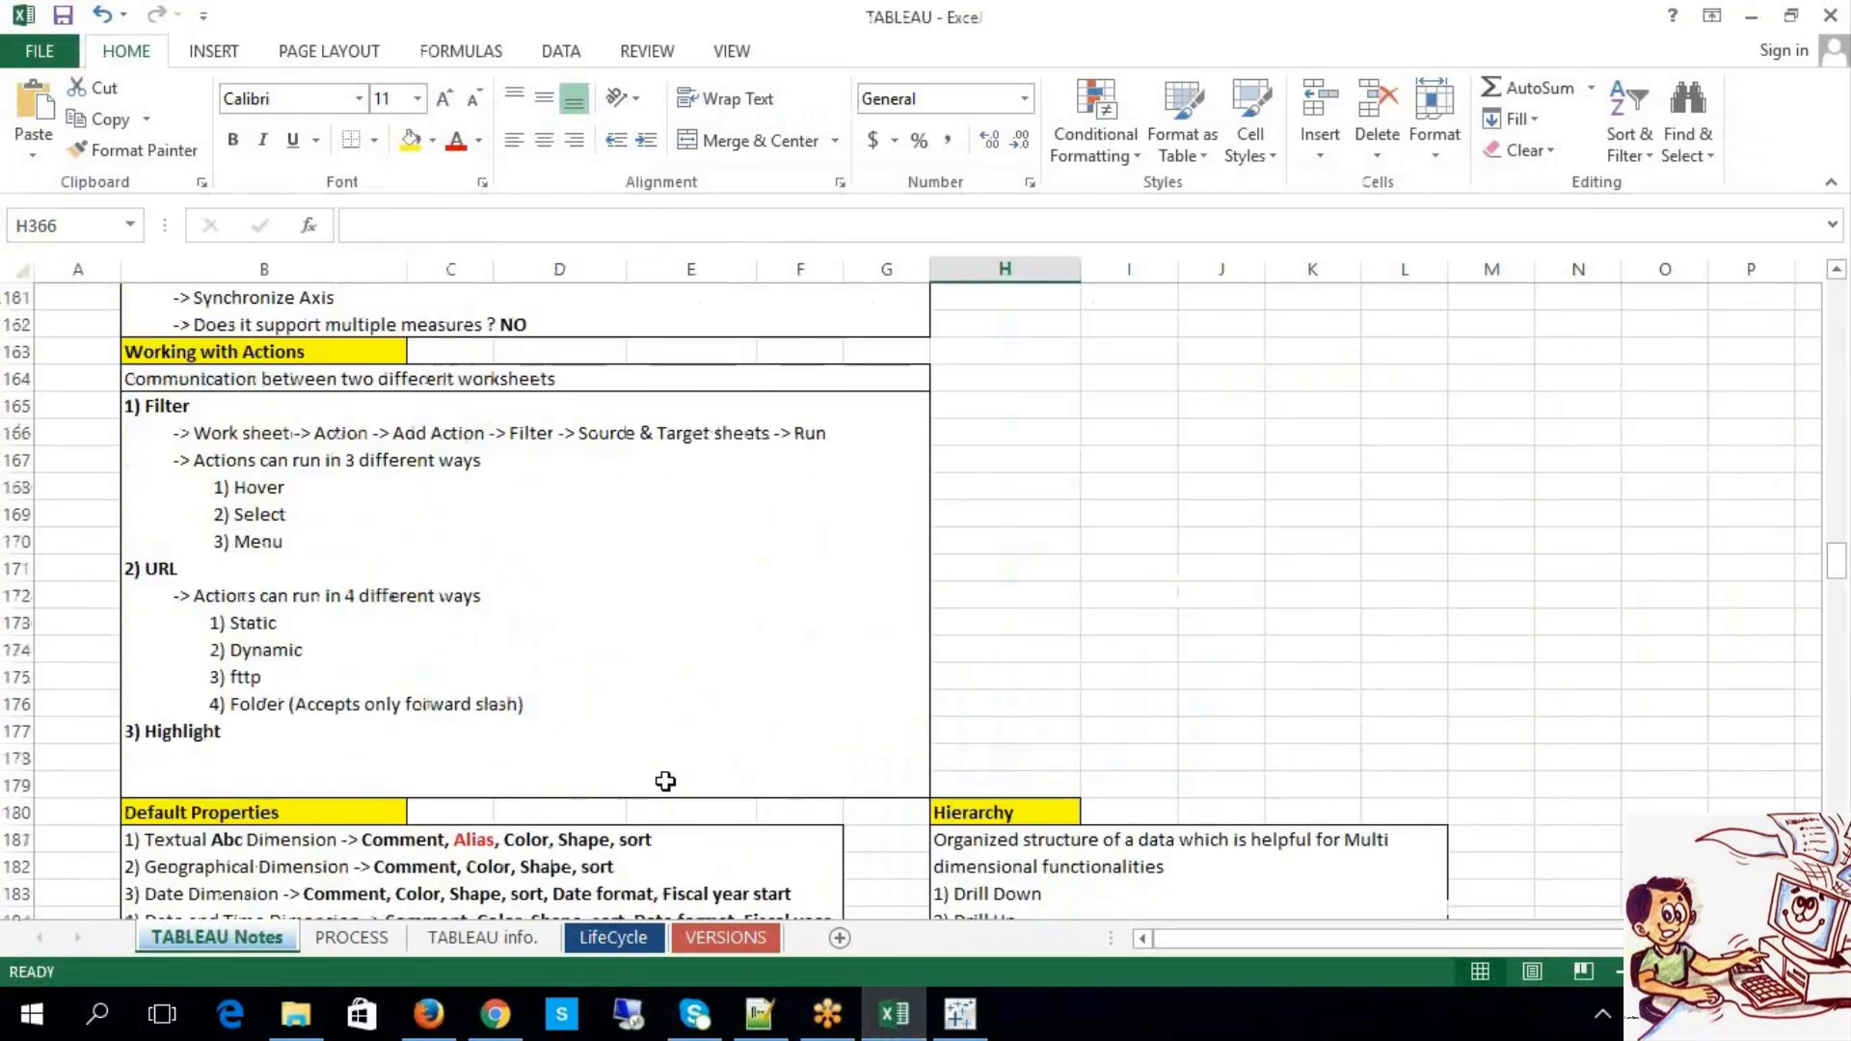
scroll(665, 781, "up", 2)
scroll(666, 781, "up", 3)
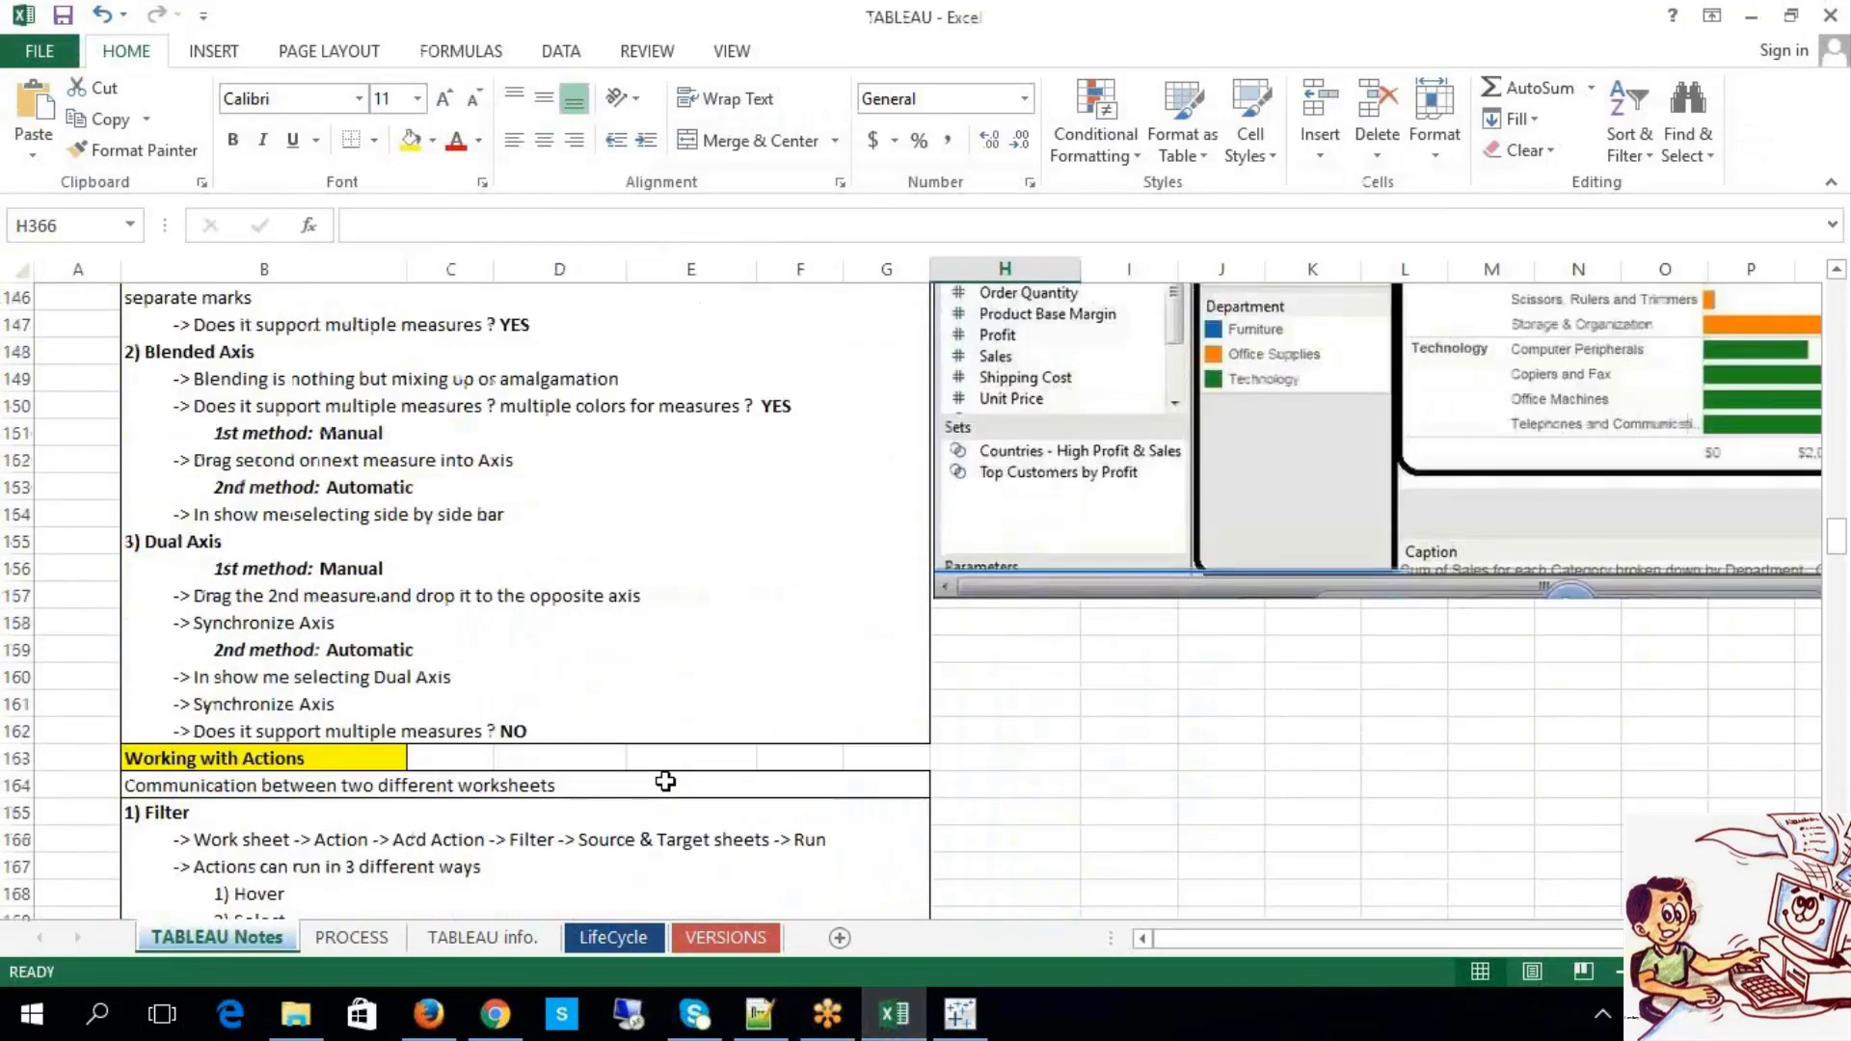
scroll(665, 781, "up", 2)
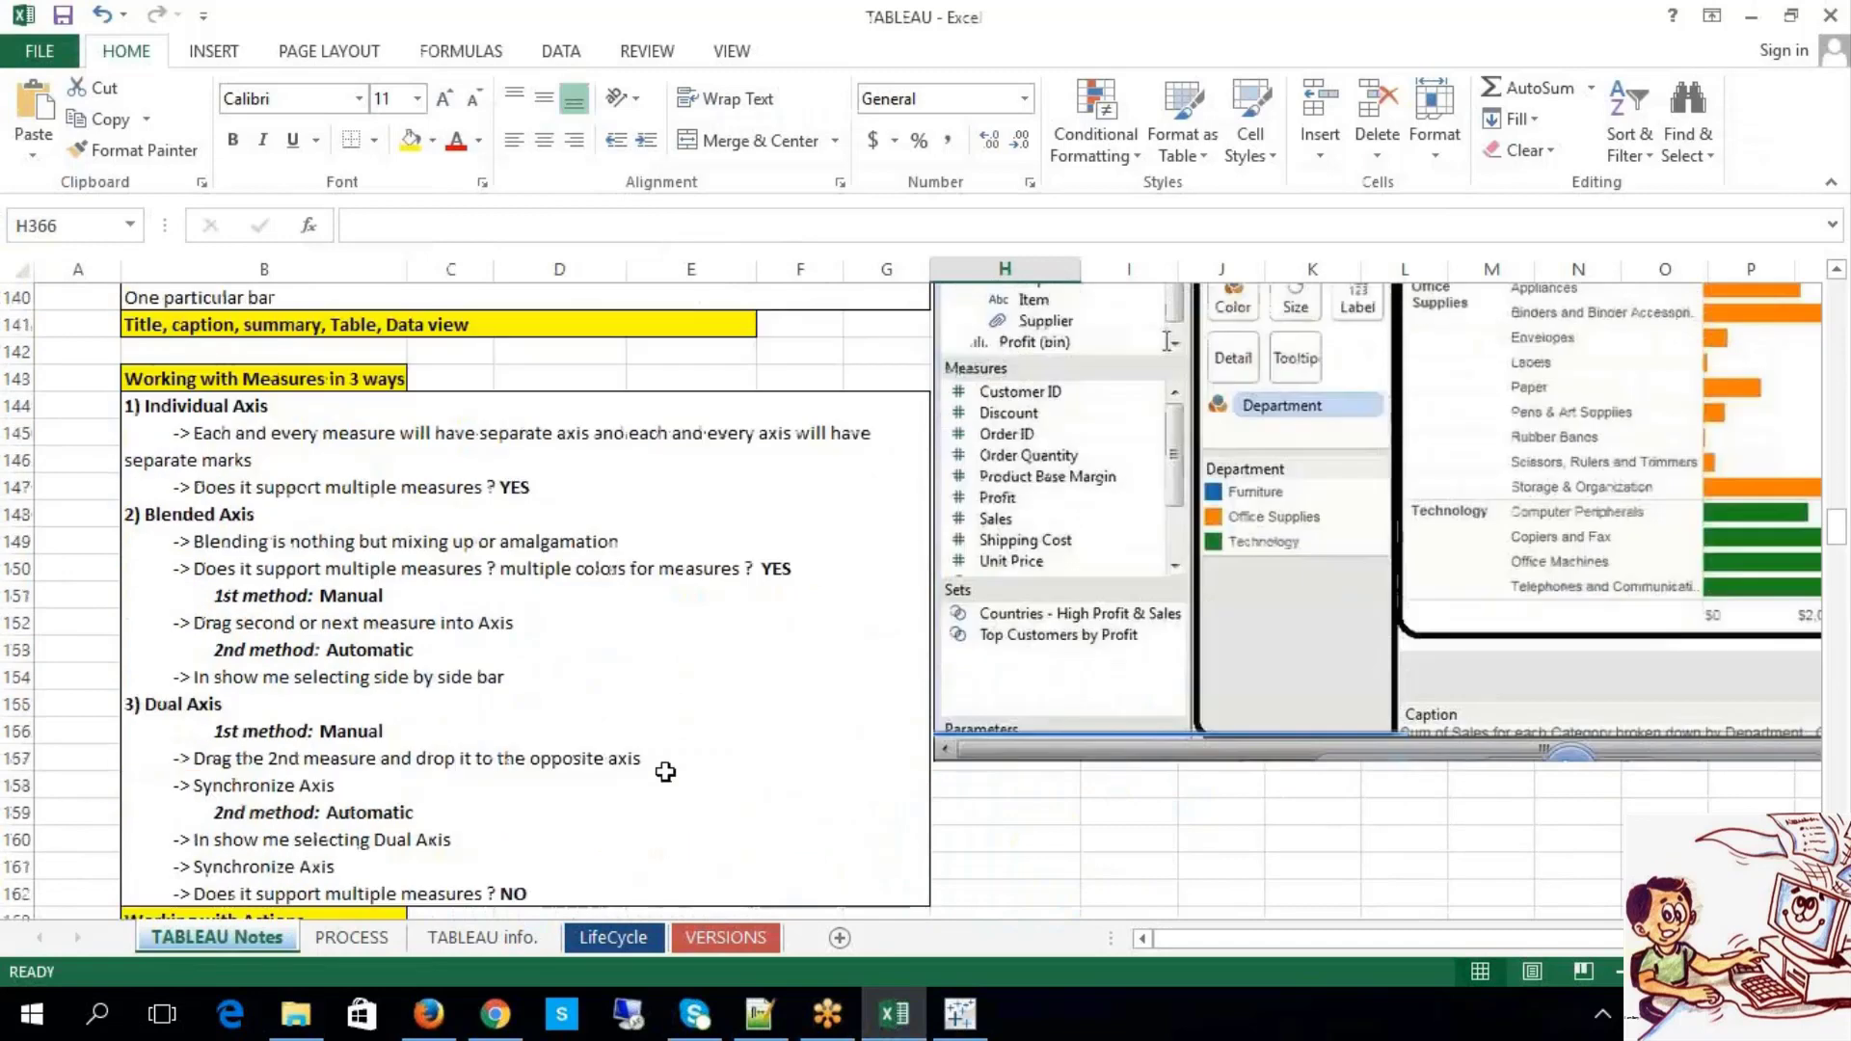
Step: Review the Blended Axis notes, highlighting the heading, the definition of blending and the line on multiple measures and colors
left_click(288, 518)
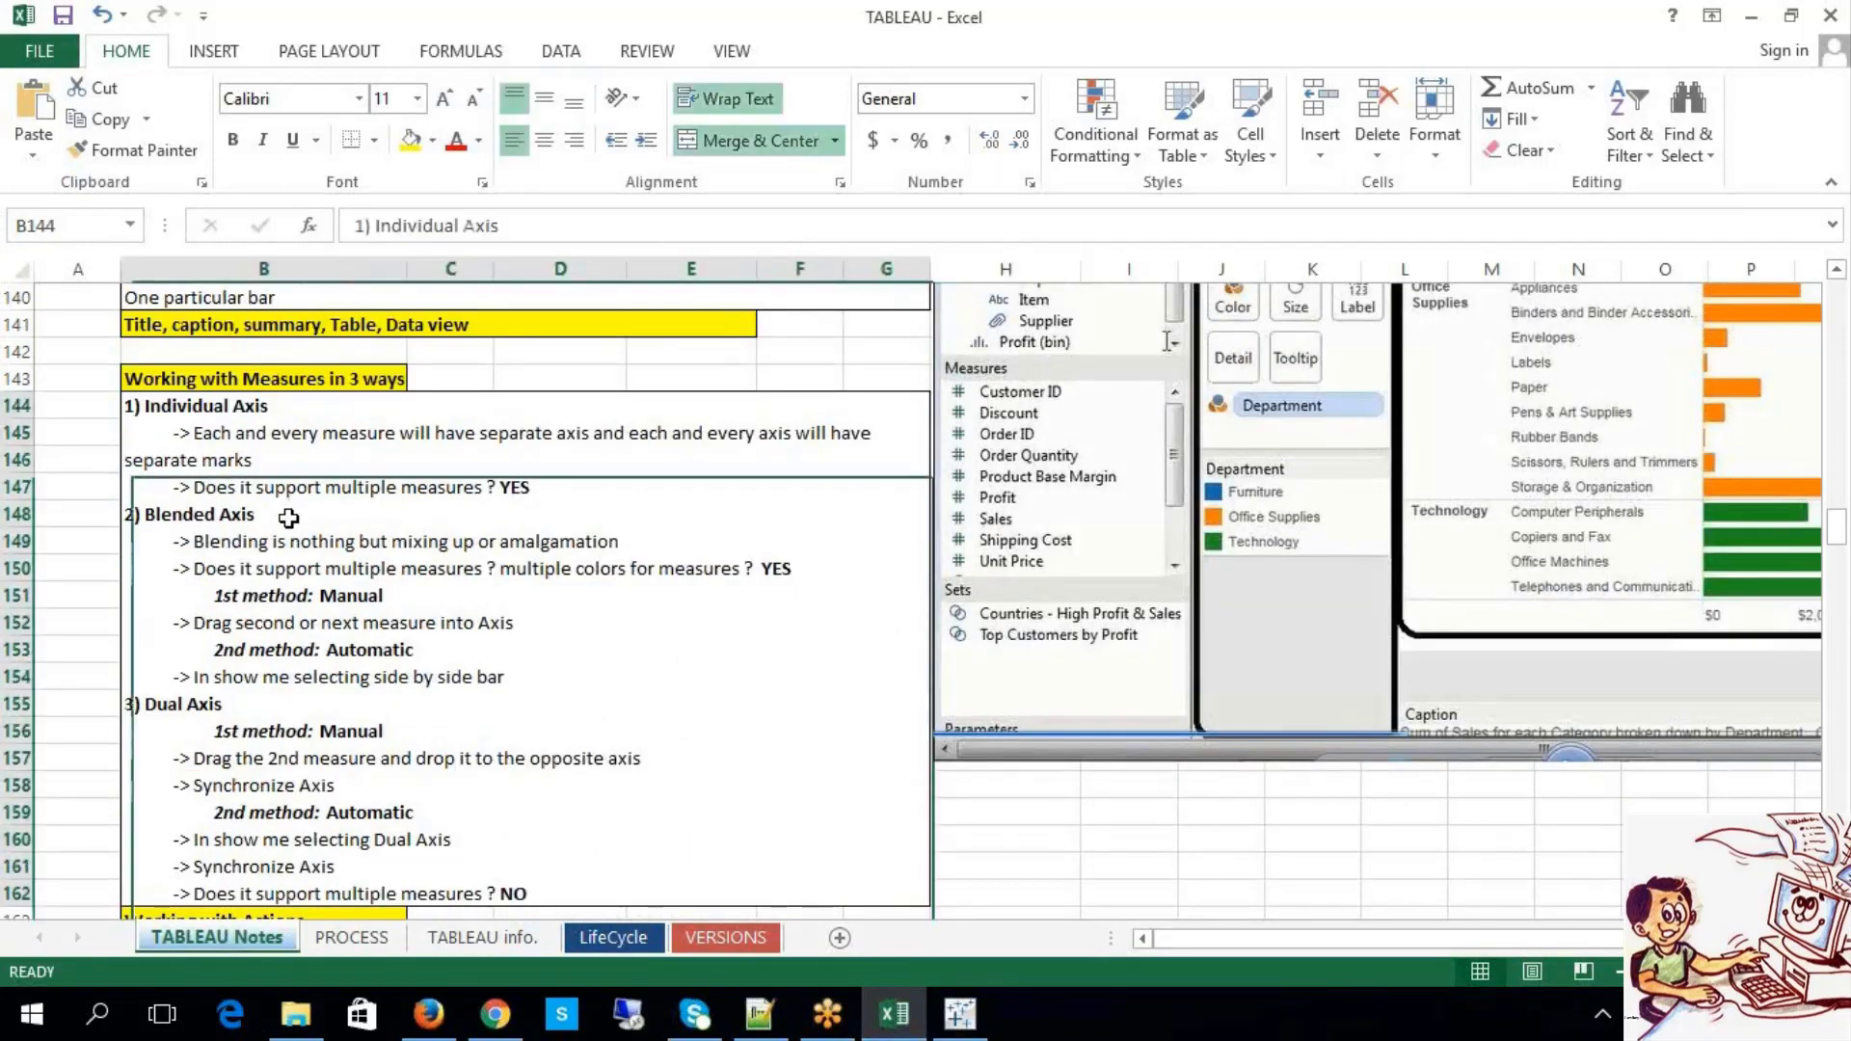
double_click(254, 513)
left_click_drag(254, 514, 142, 511)
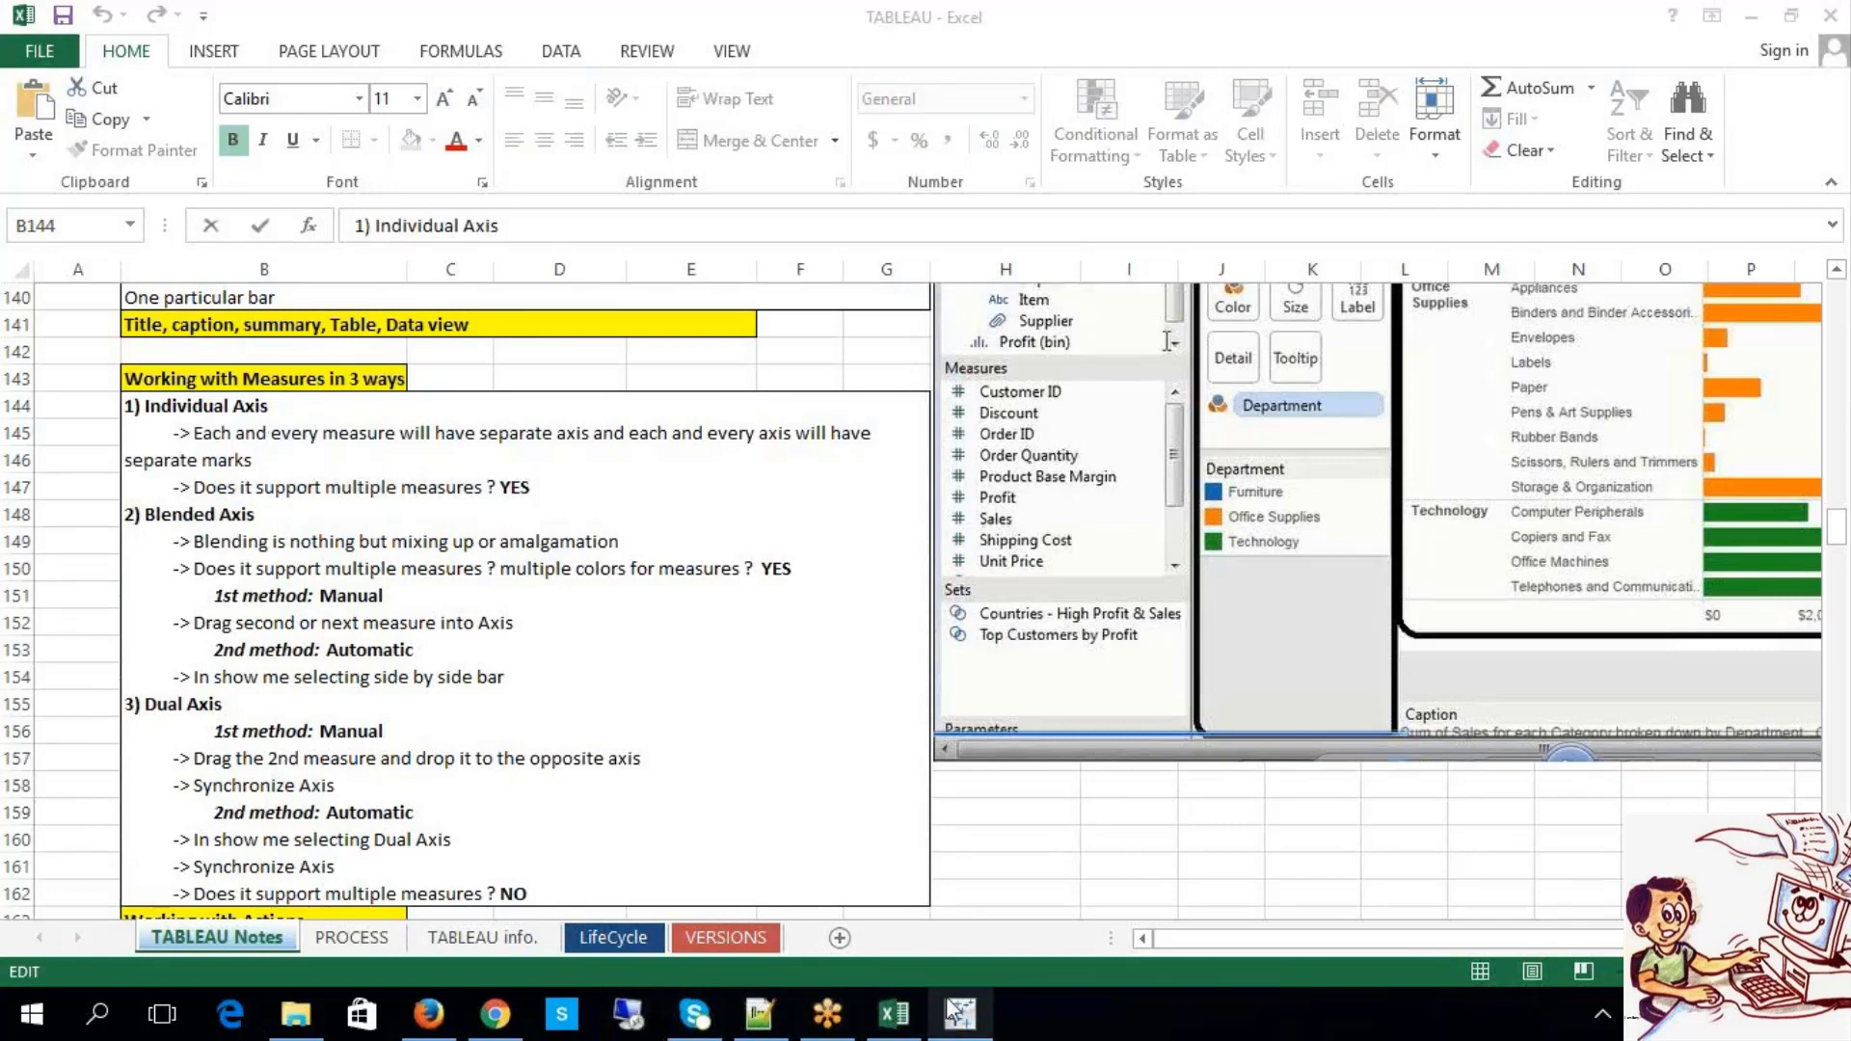
left_click_drag(299, 520, 145, 514)
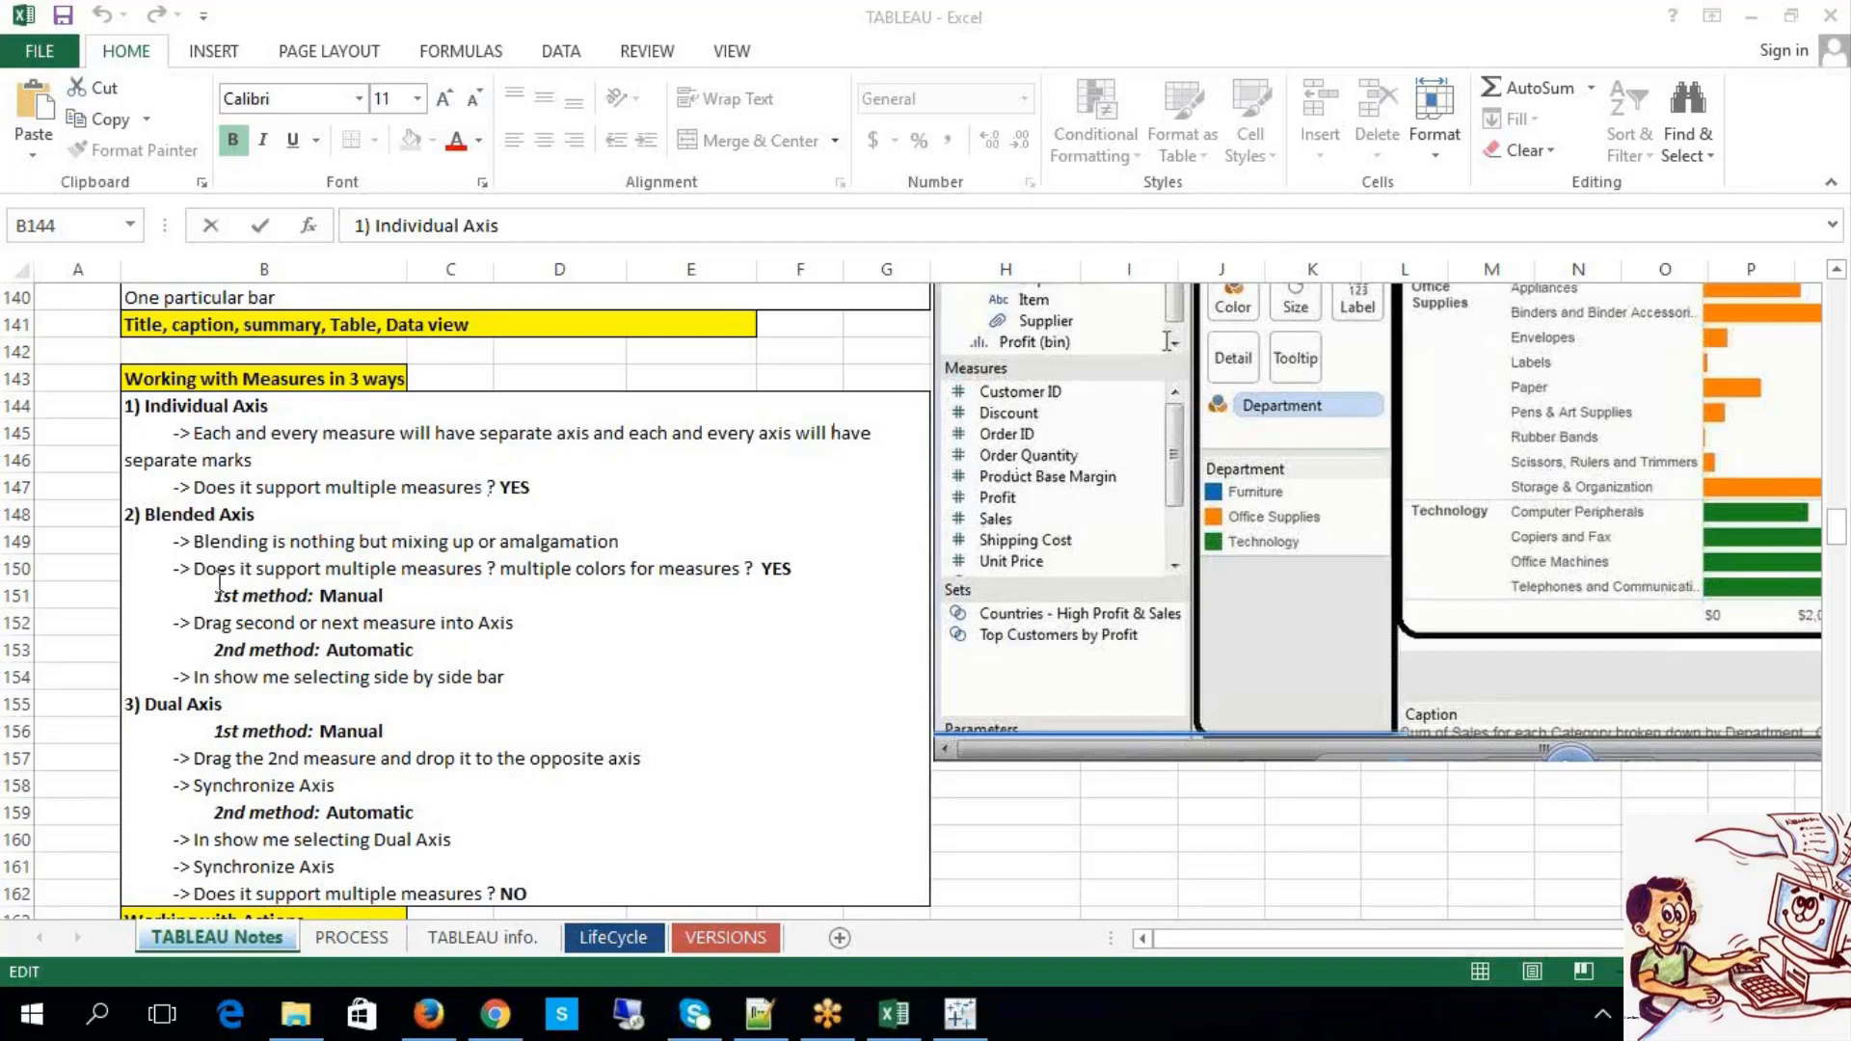
left_click(273, 513)
key("ctrl+shift+Left")
key("ctrl+shift+Left")
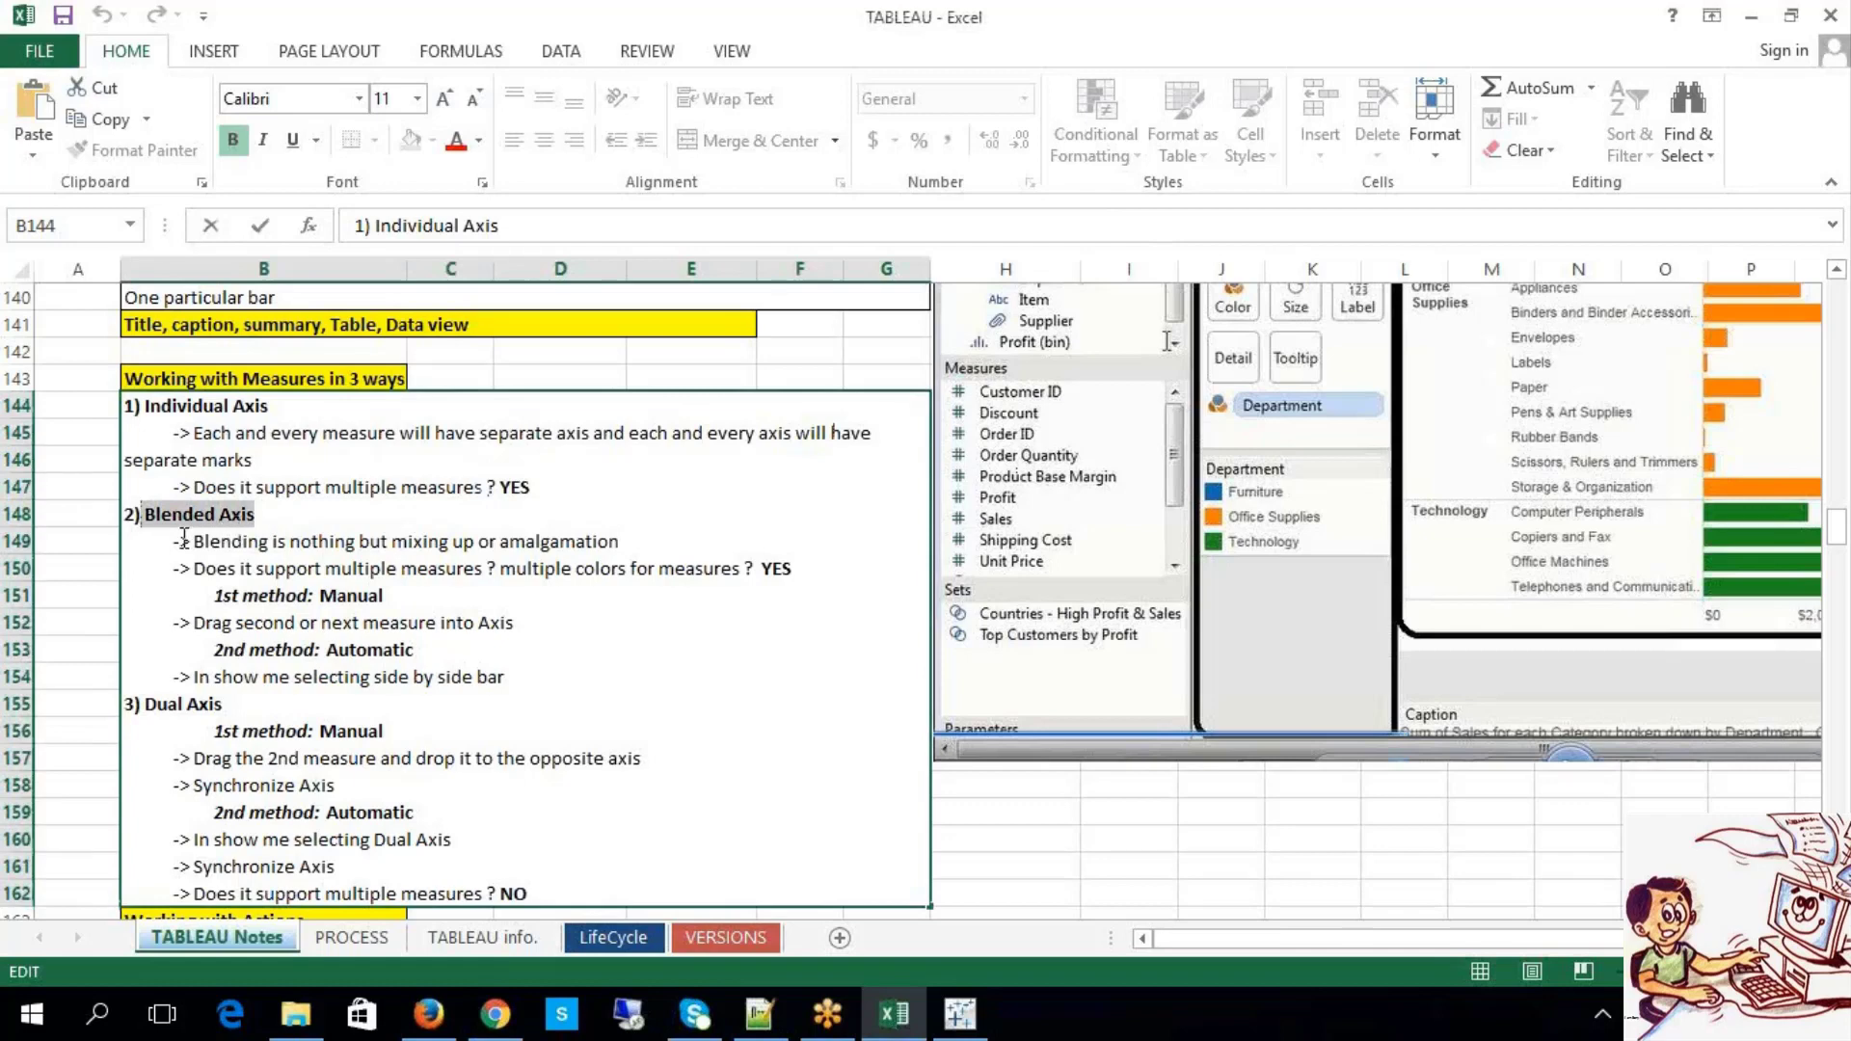
left_click(460, 593)
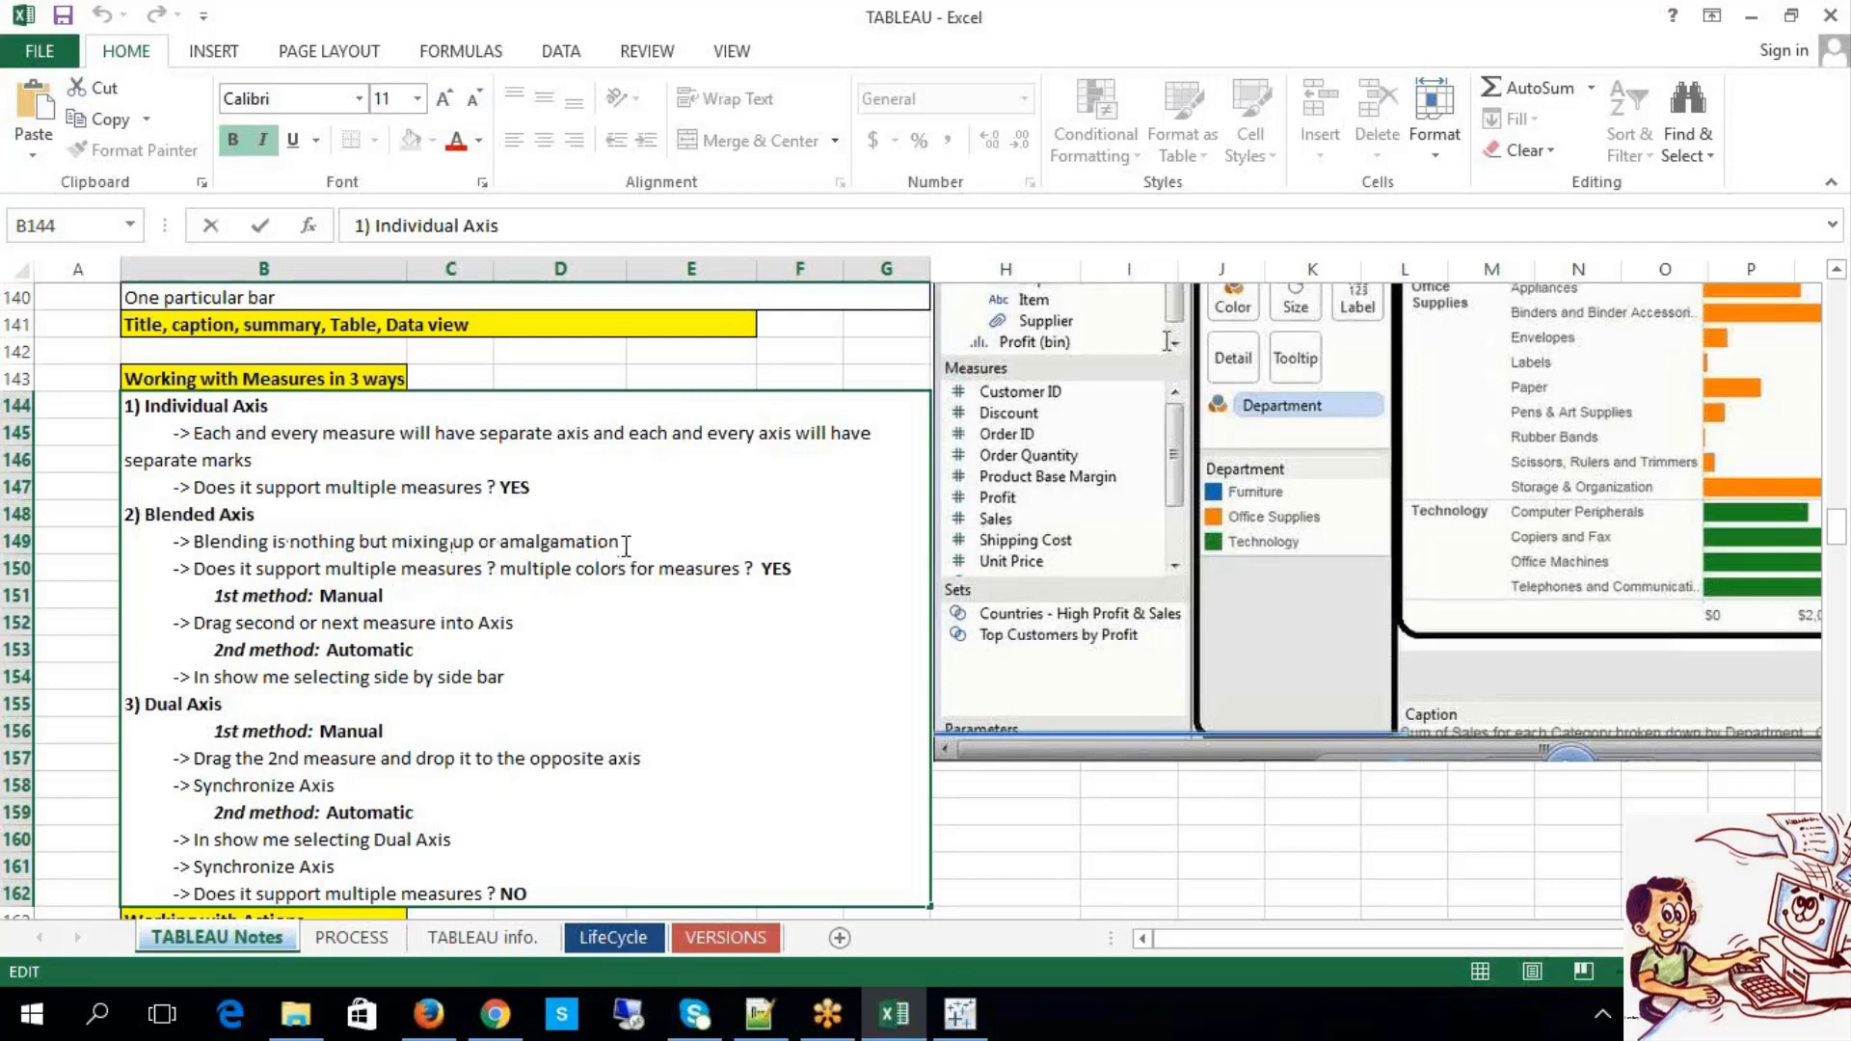
left_click_drag(619, 540, 561, 541)
left_click(685, 598)
left_click_drag(793, 568, 624, 561)
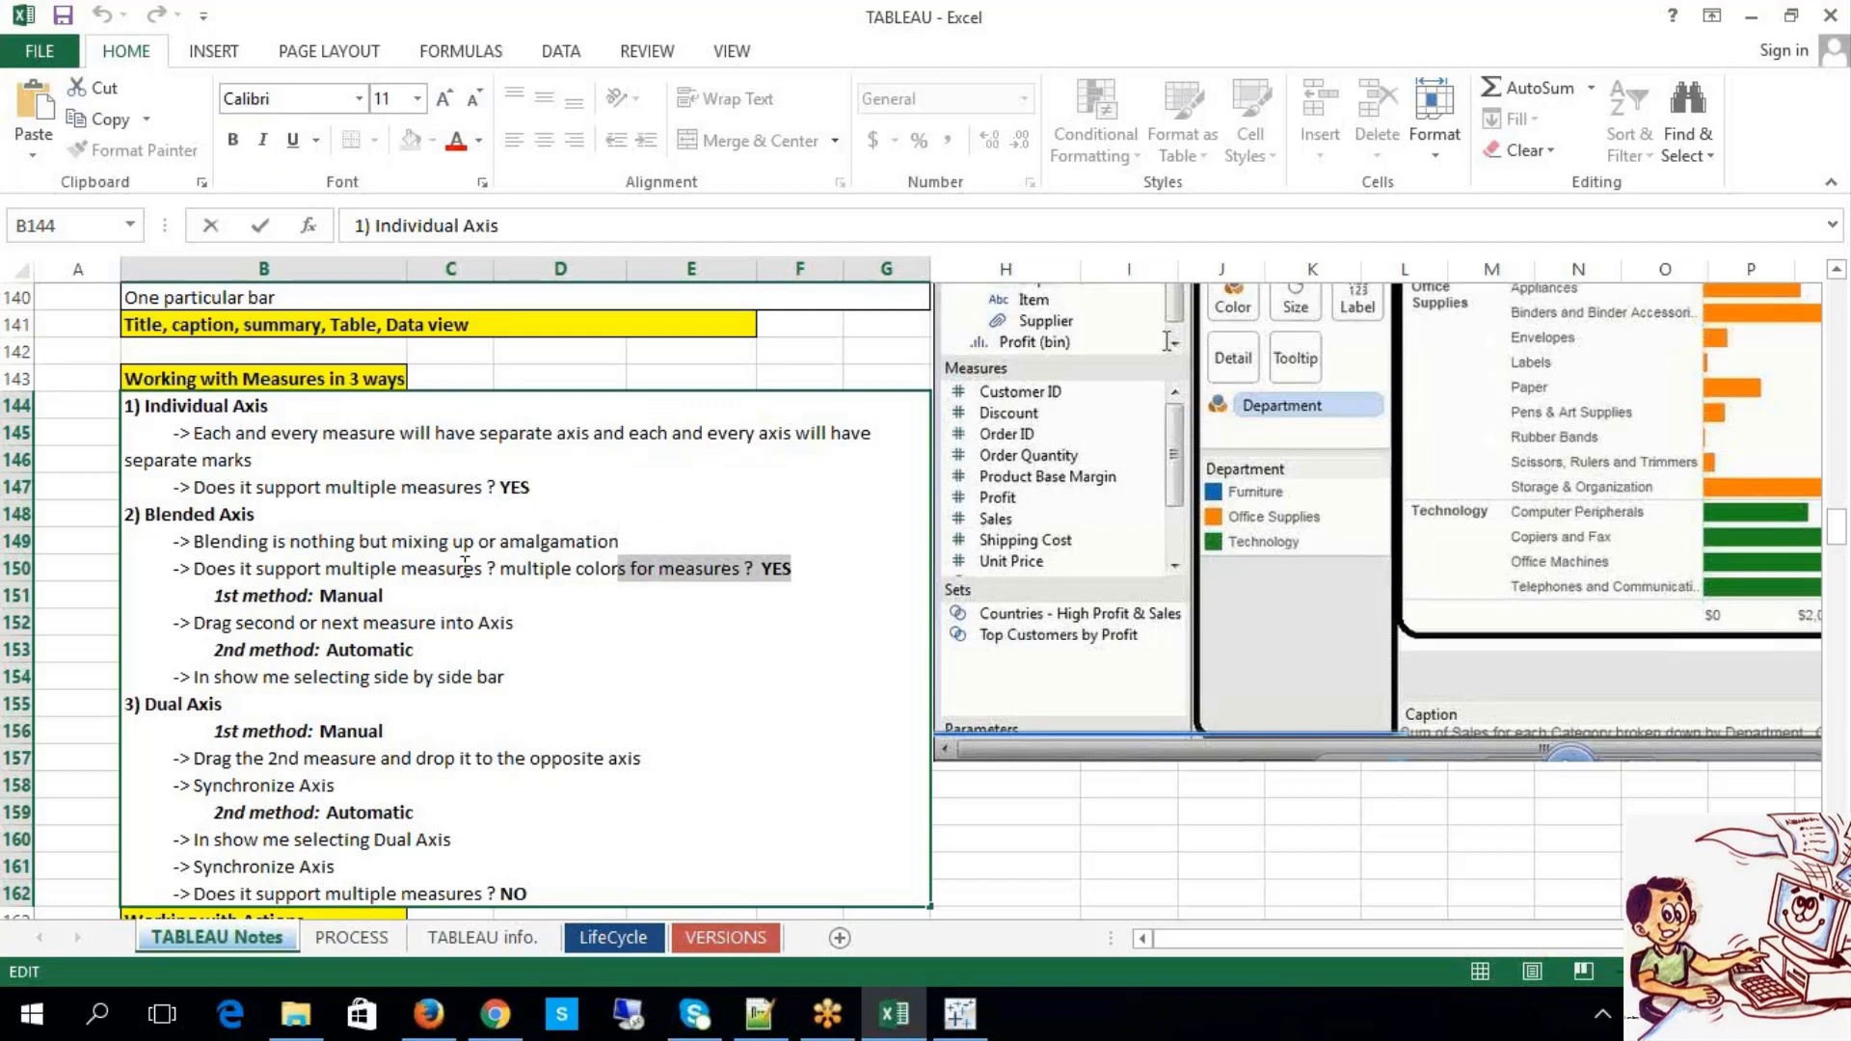
Step: Switch back to Tableau and start a new Excel data connection from the data source page
left_click(961, 1022)
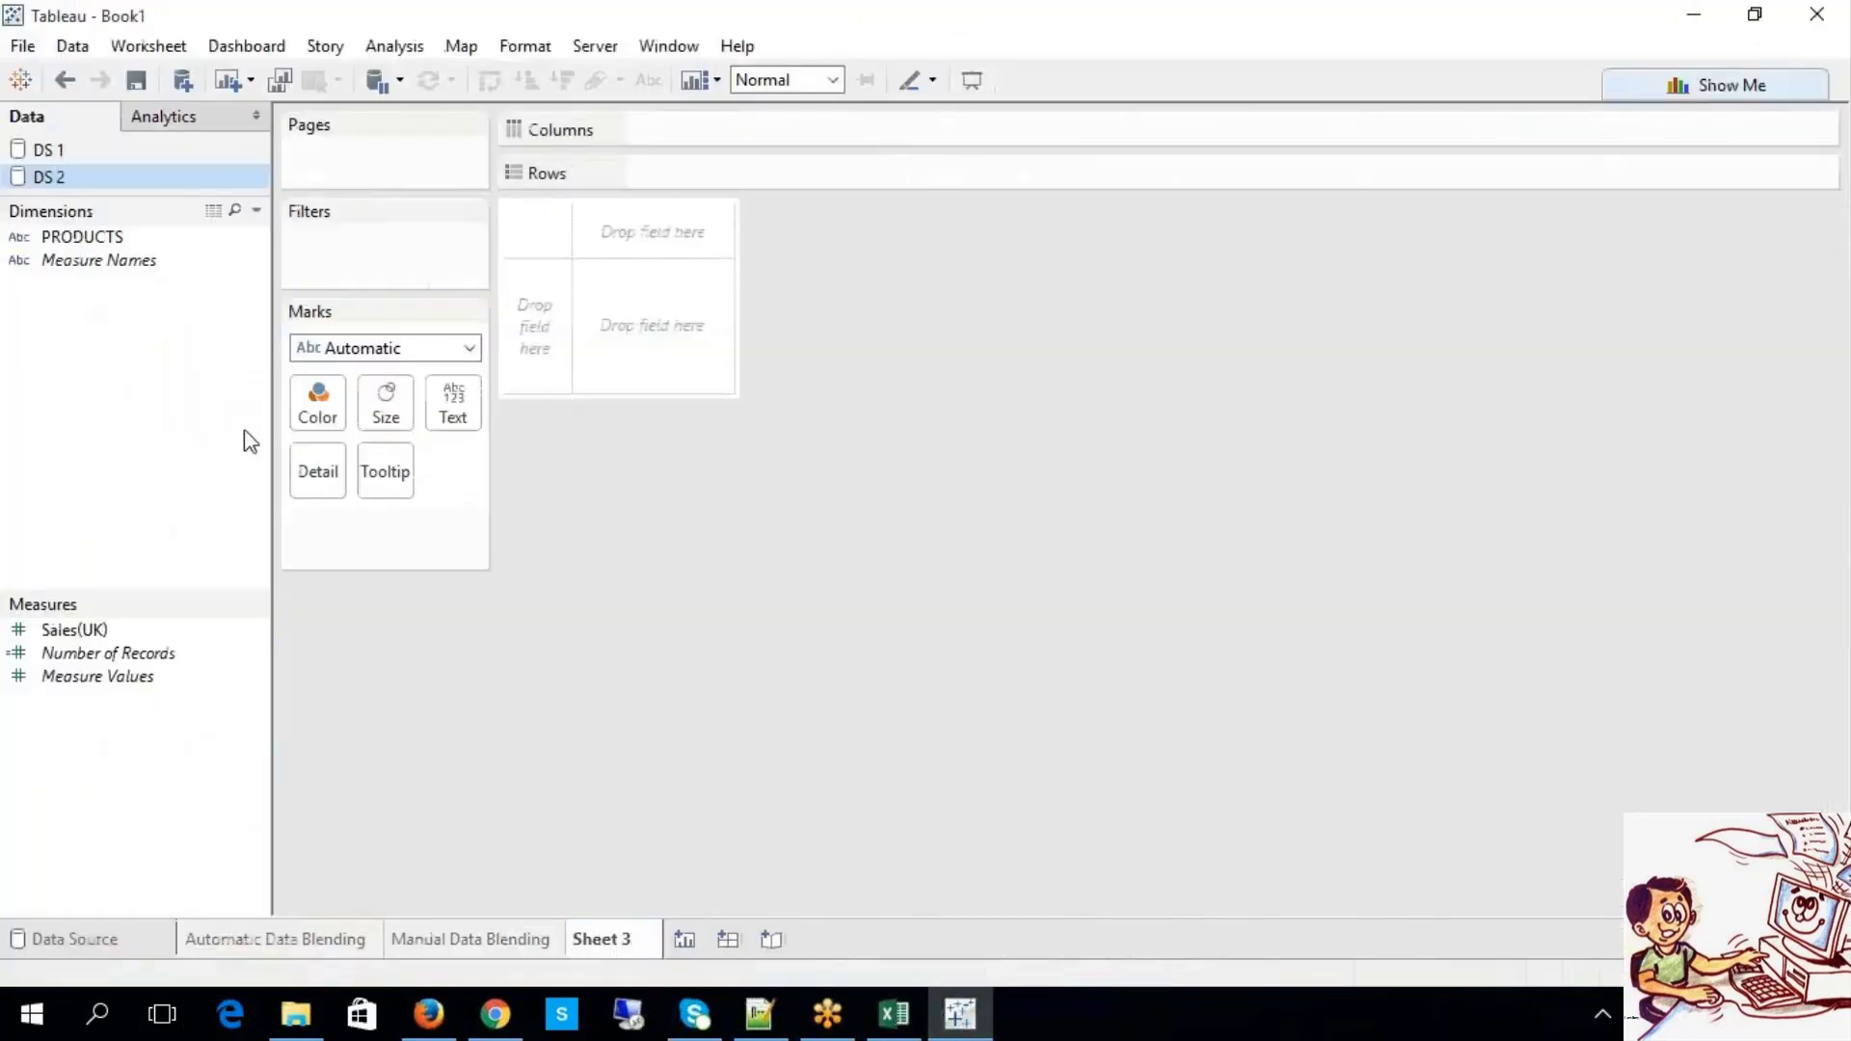
left_click(23, 46)
left_click(640, 566)
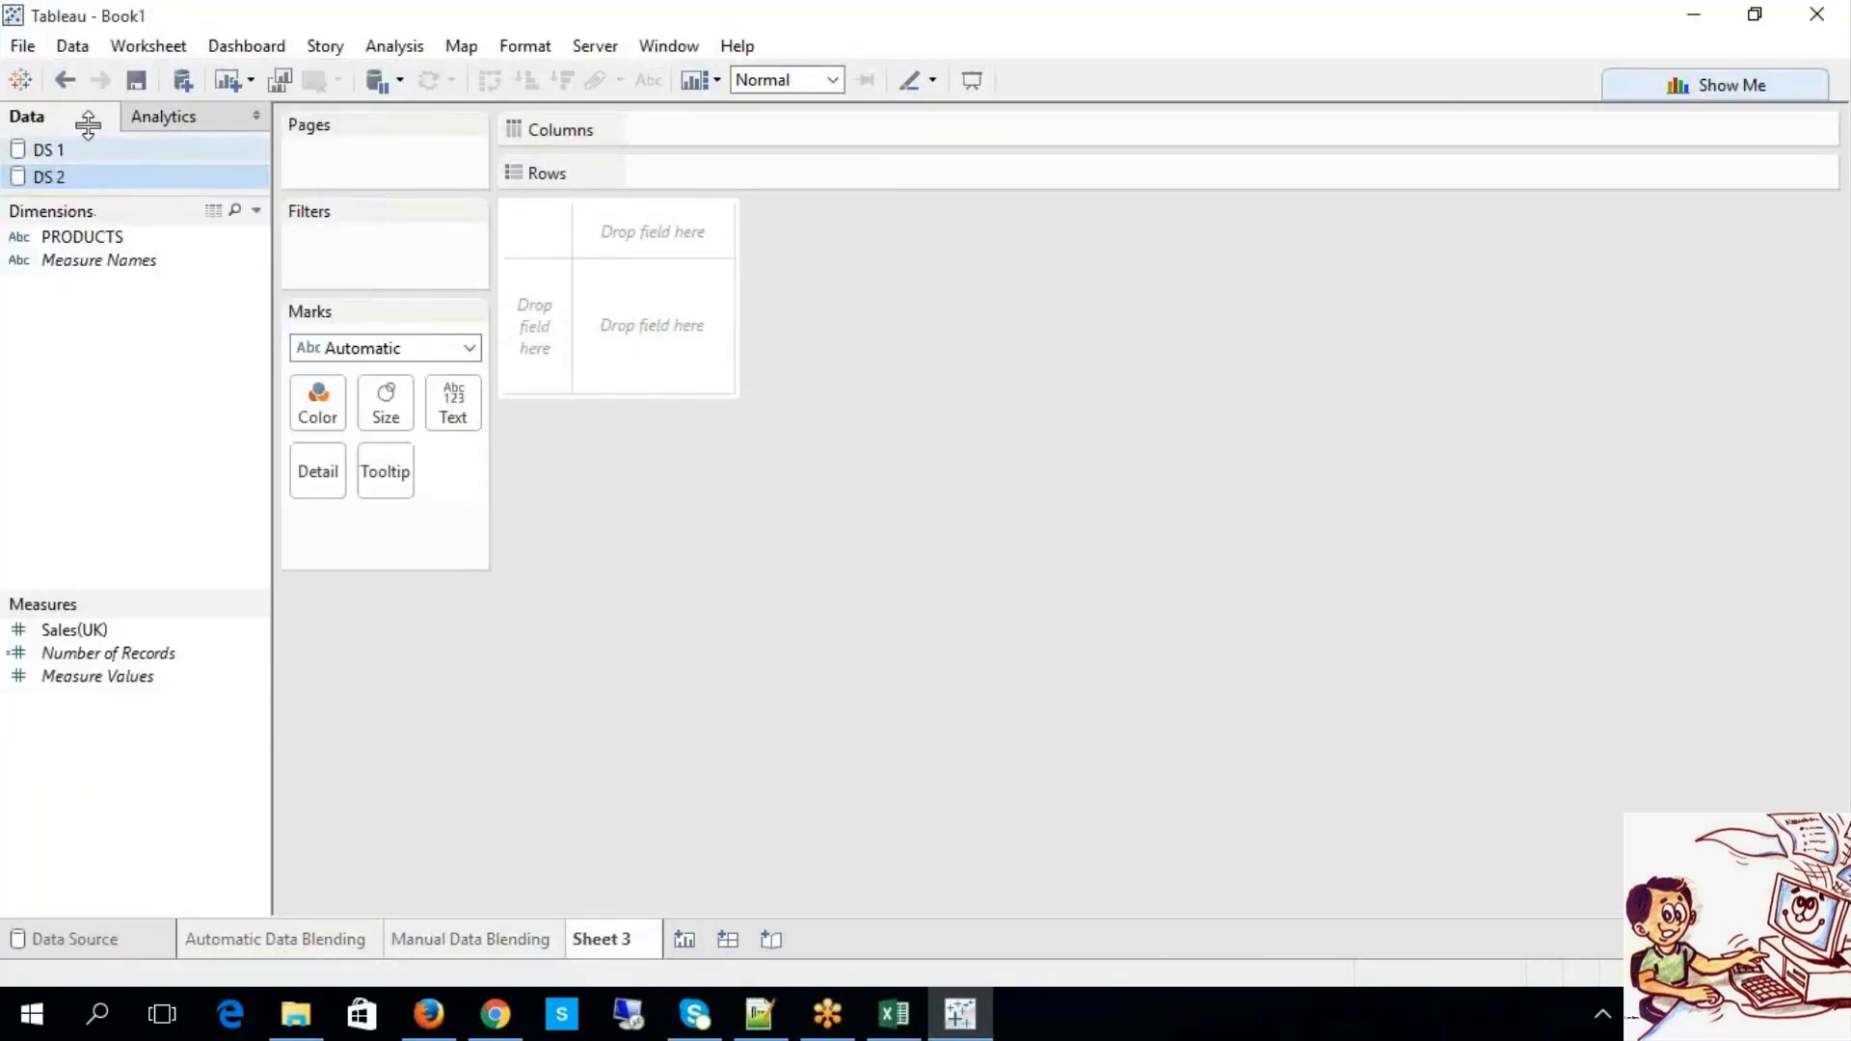
left_click(66, 947)
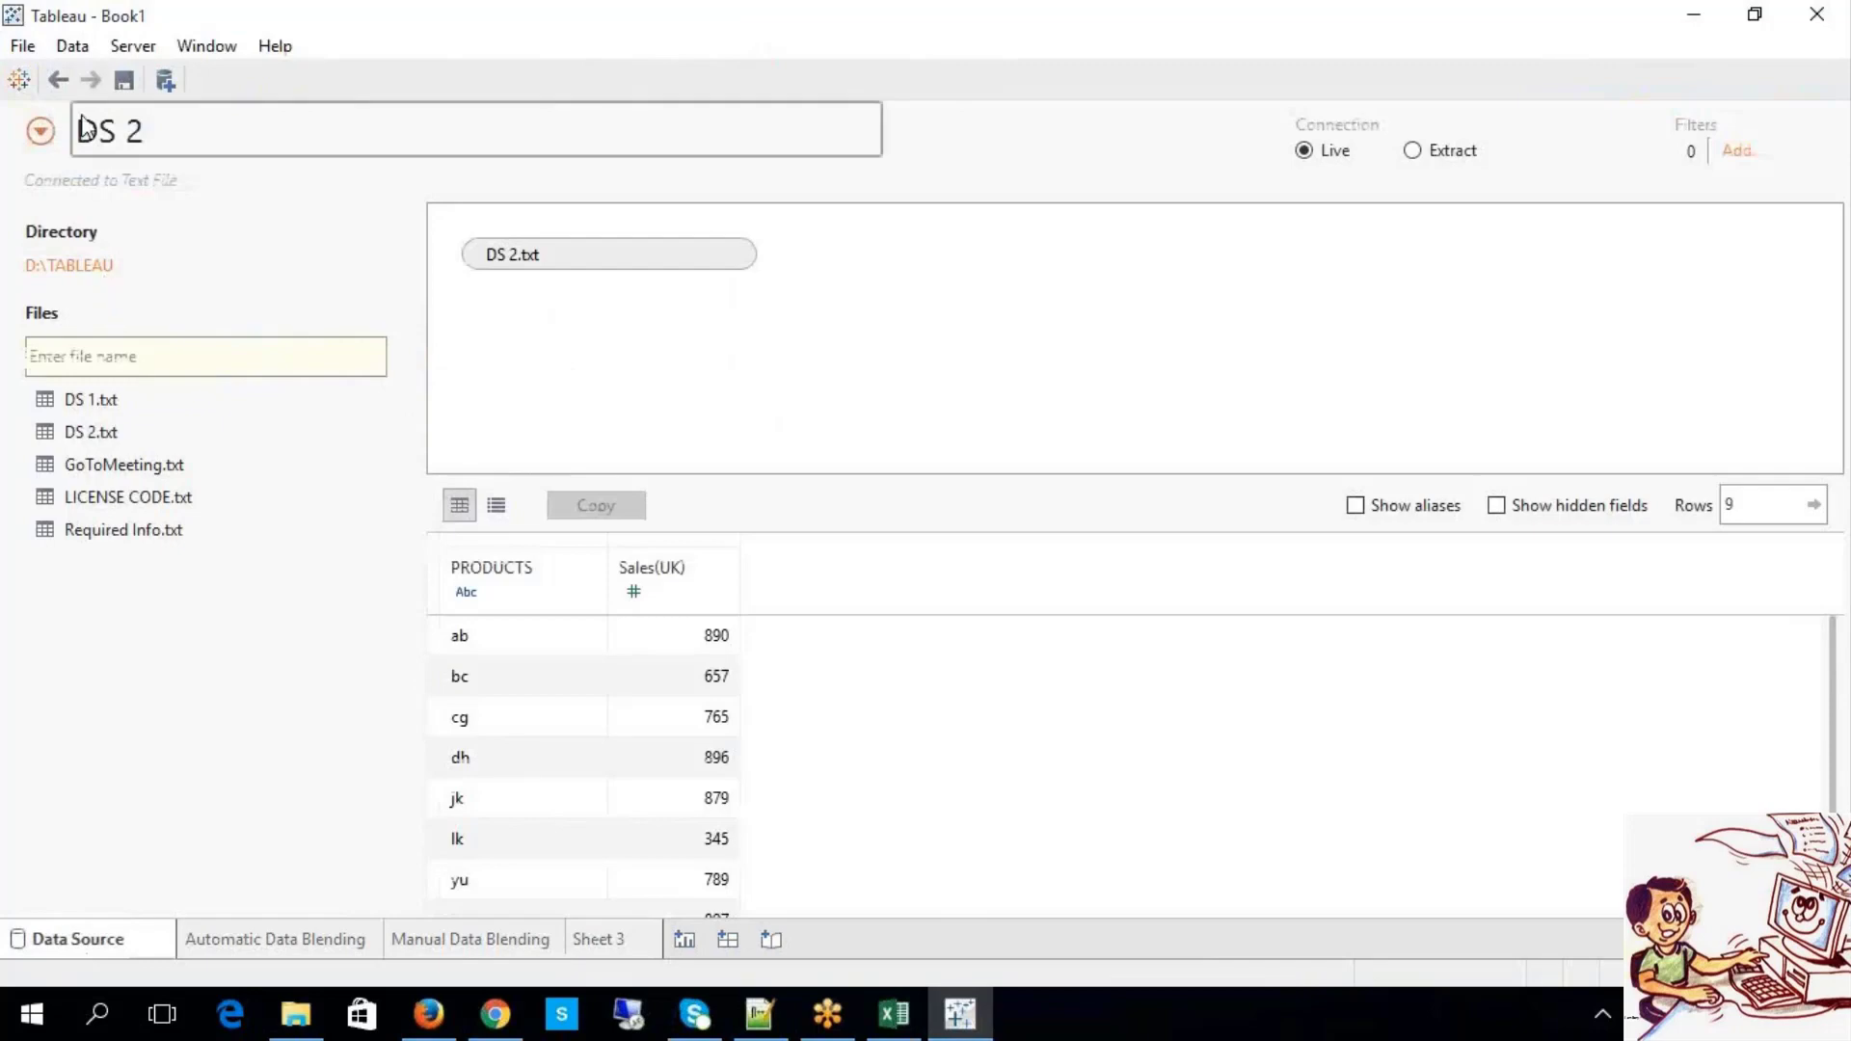
left_click(40, 131)
left_click(108, 250)
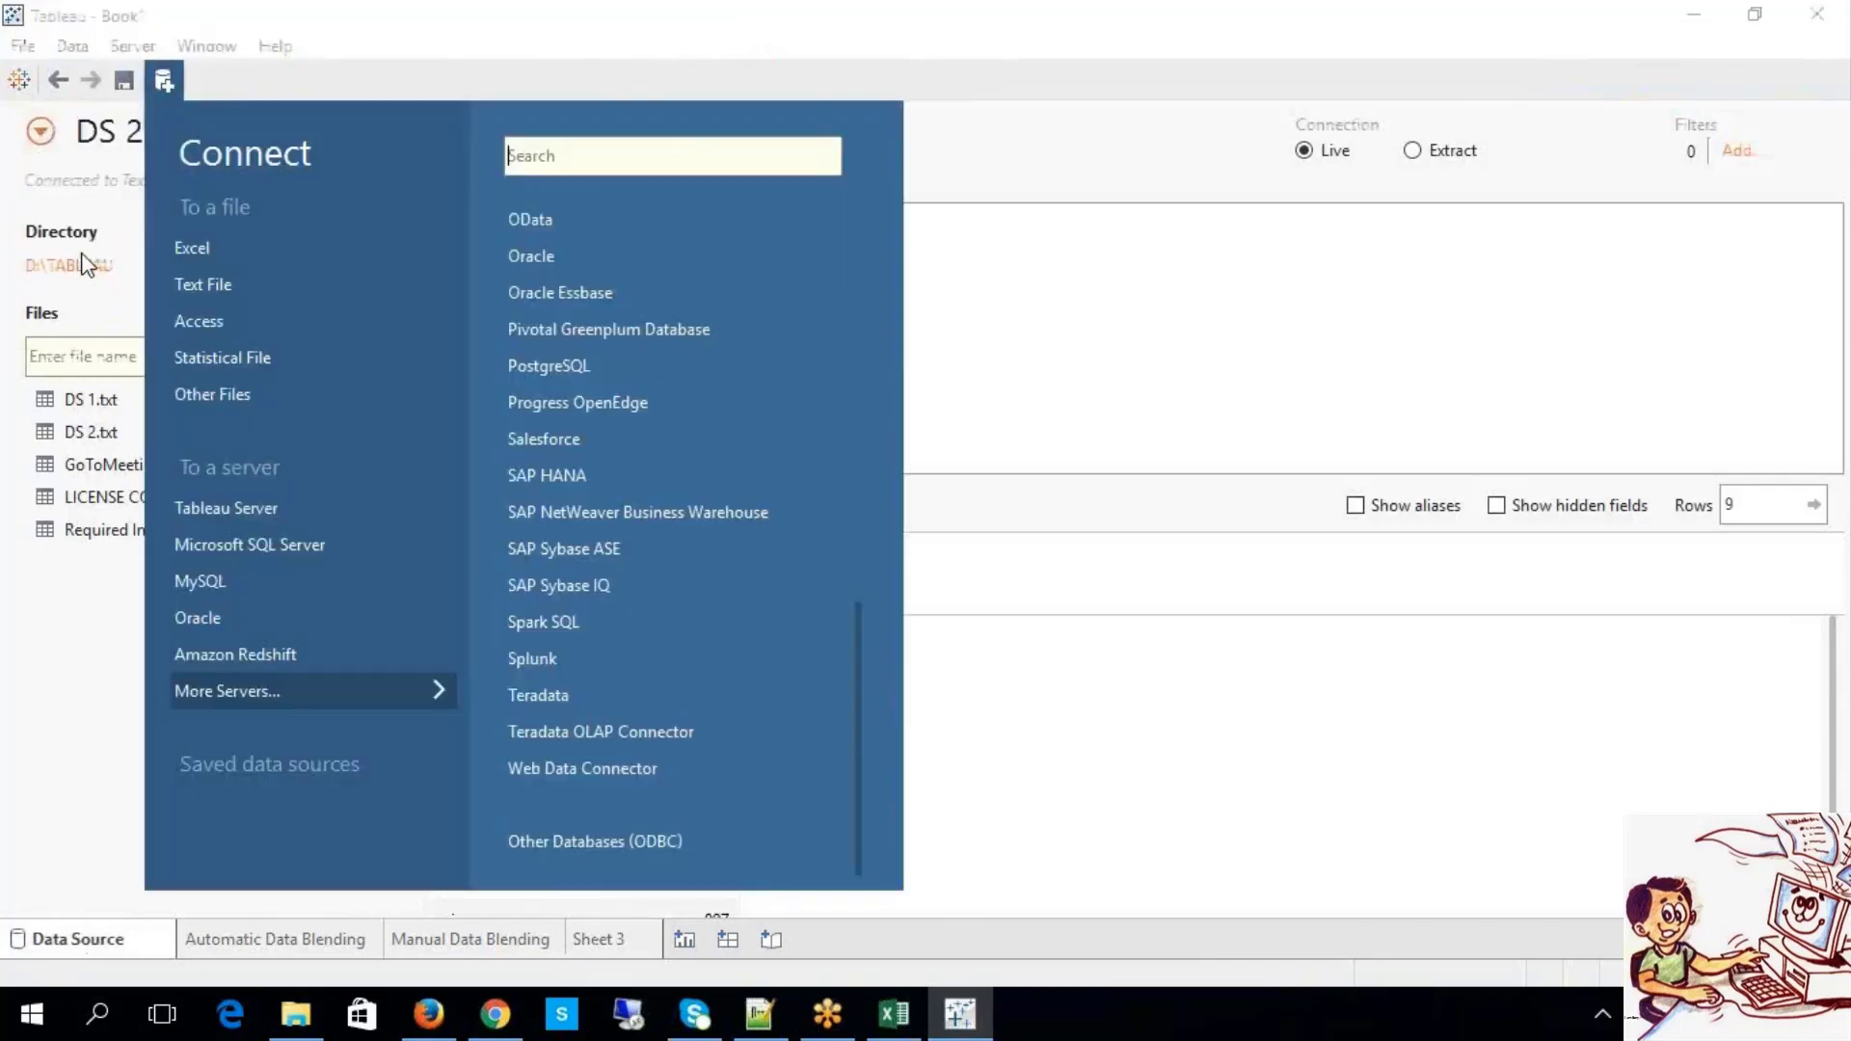
left_click(245, 253)
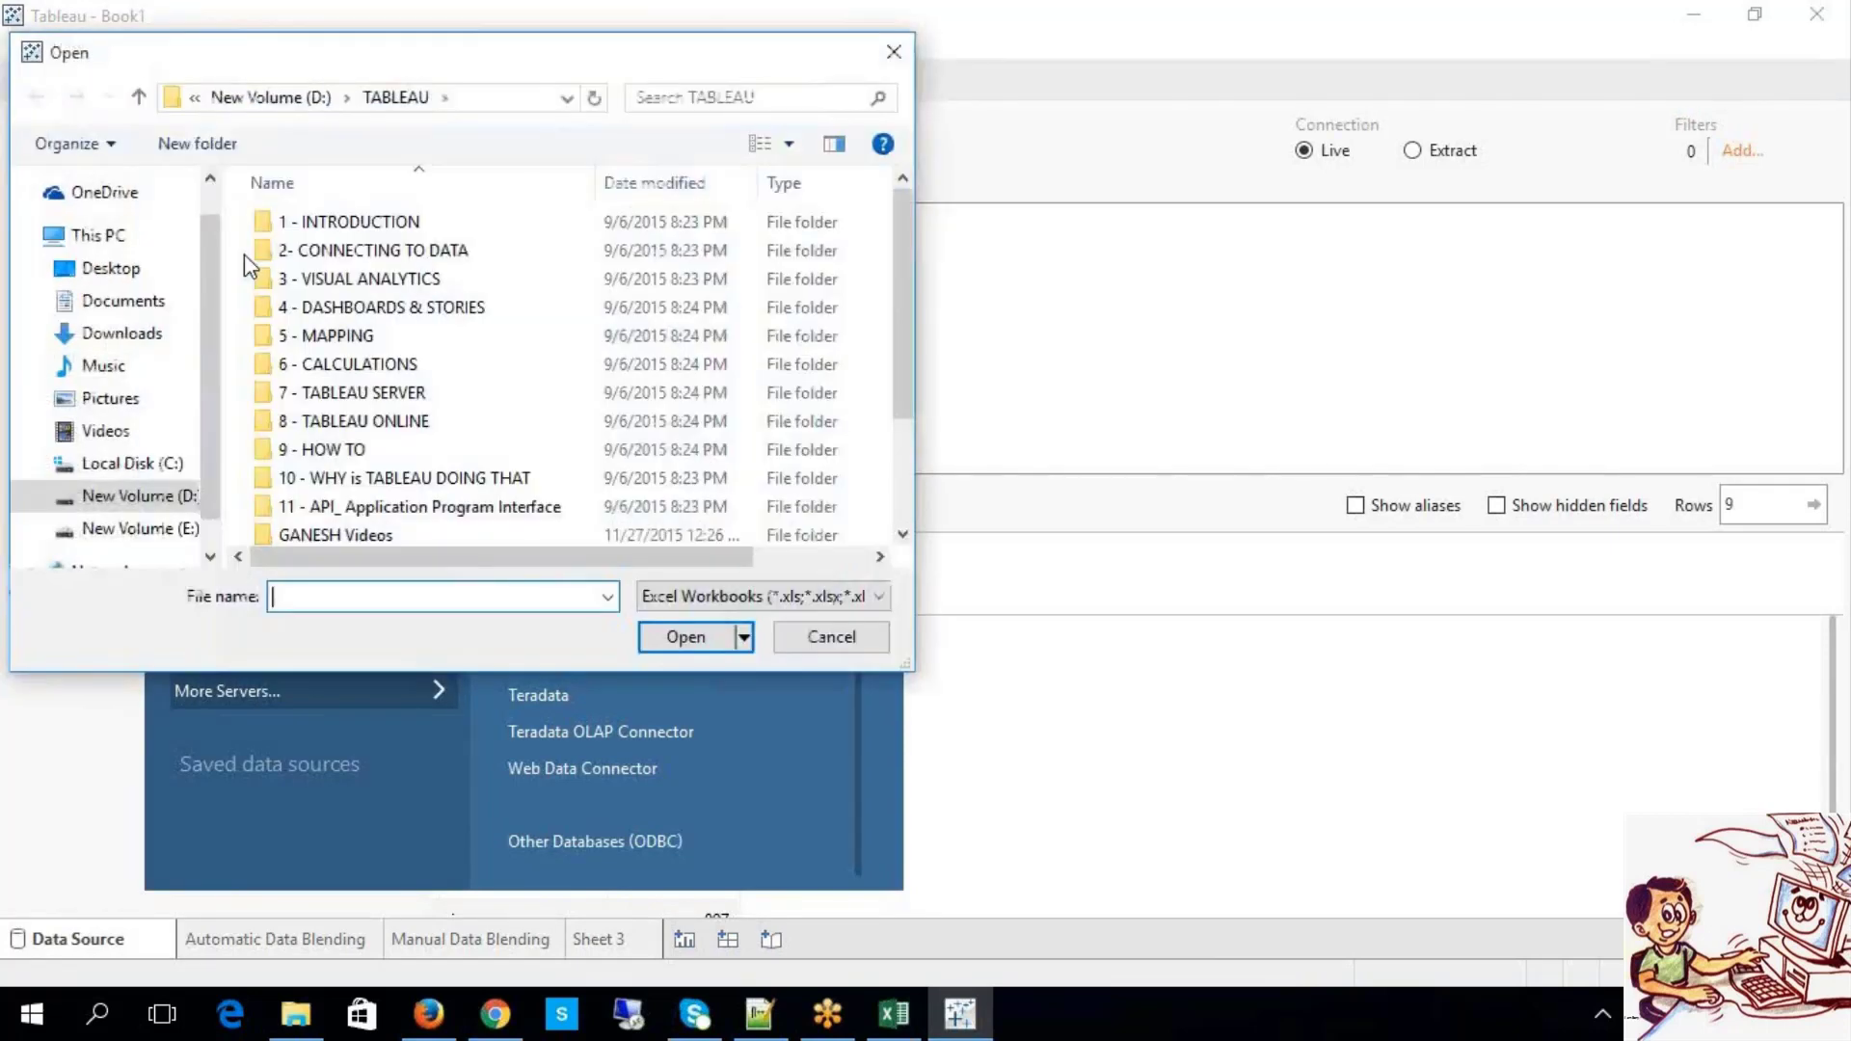
Step: Connect to Sample - Superstore.xls from the 9.1 Datasources folder of My Tableau Repository
left_click(899, 483)
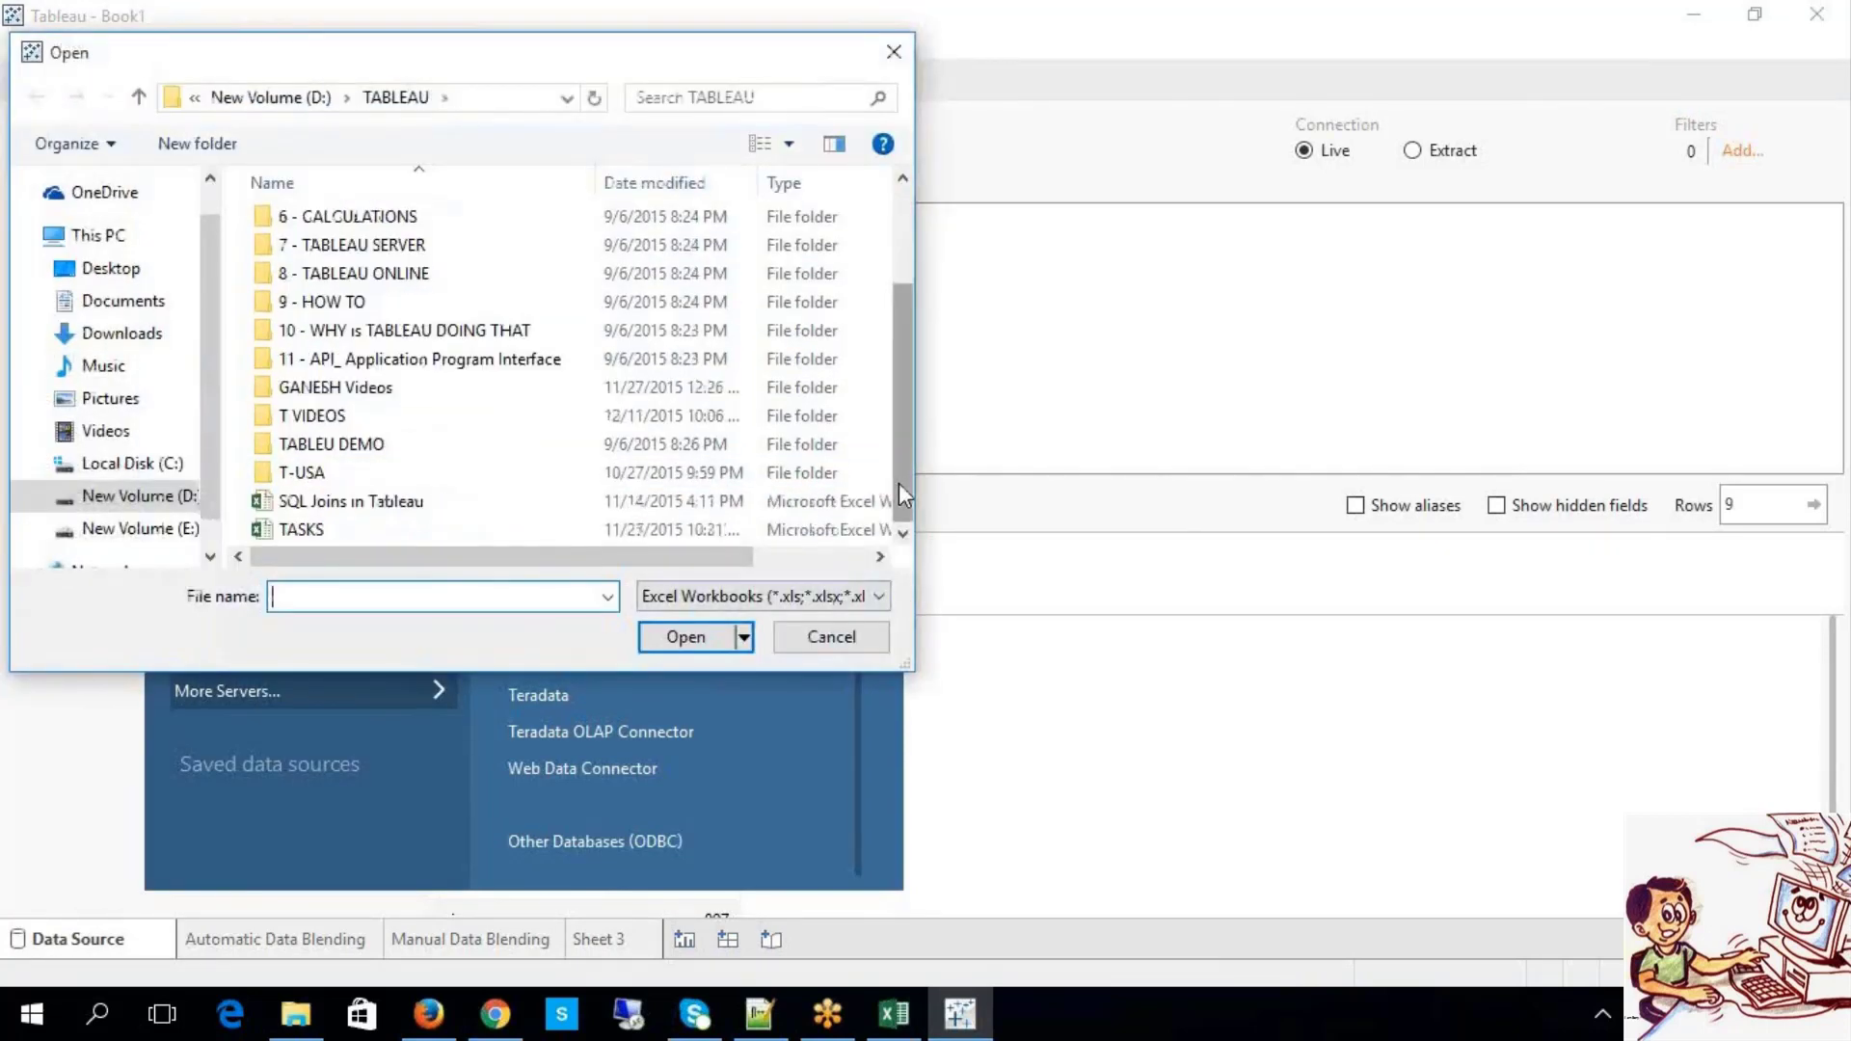
left_click(154, 305)
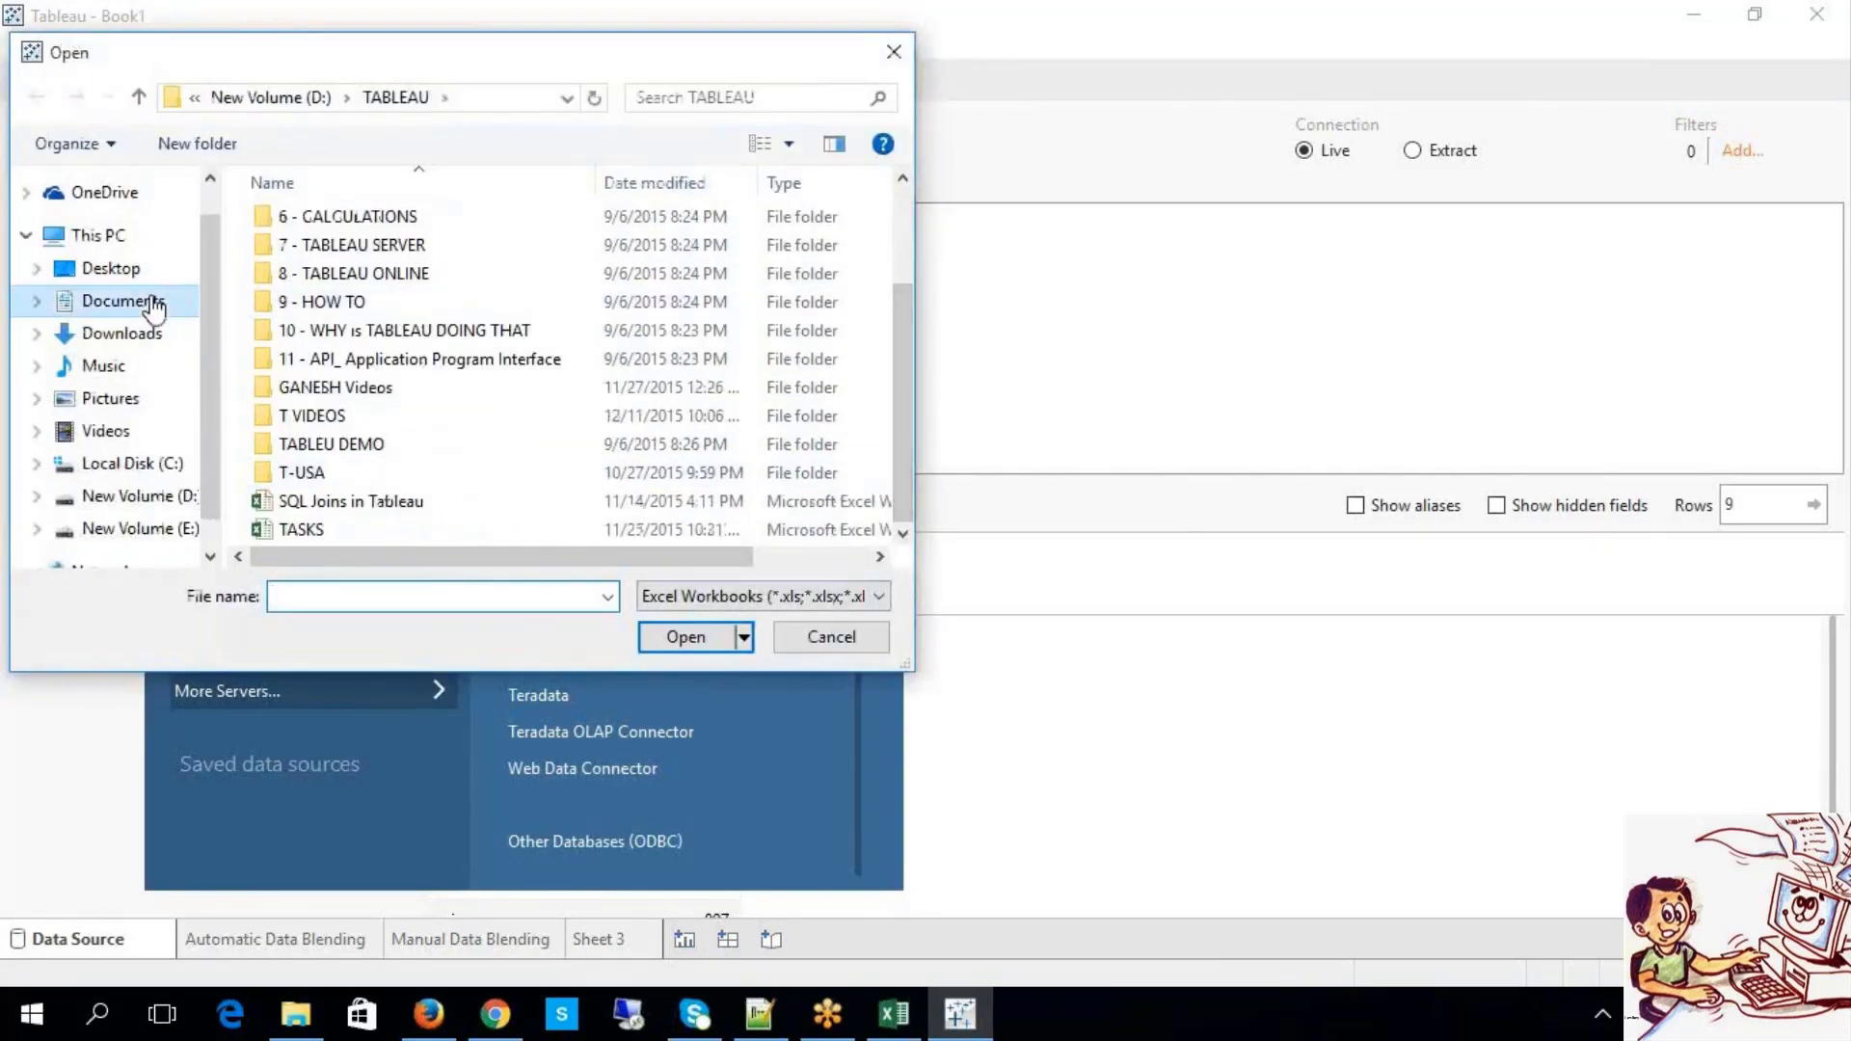
double_click(372, 232)
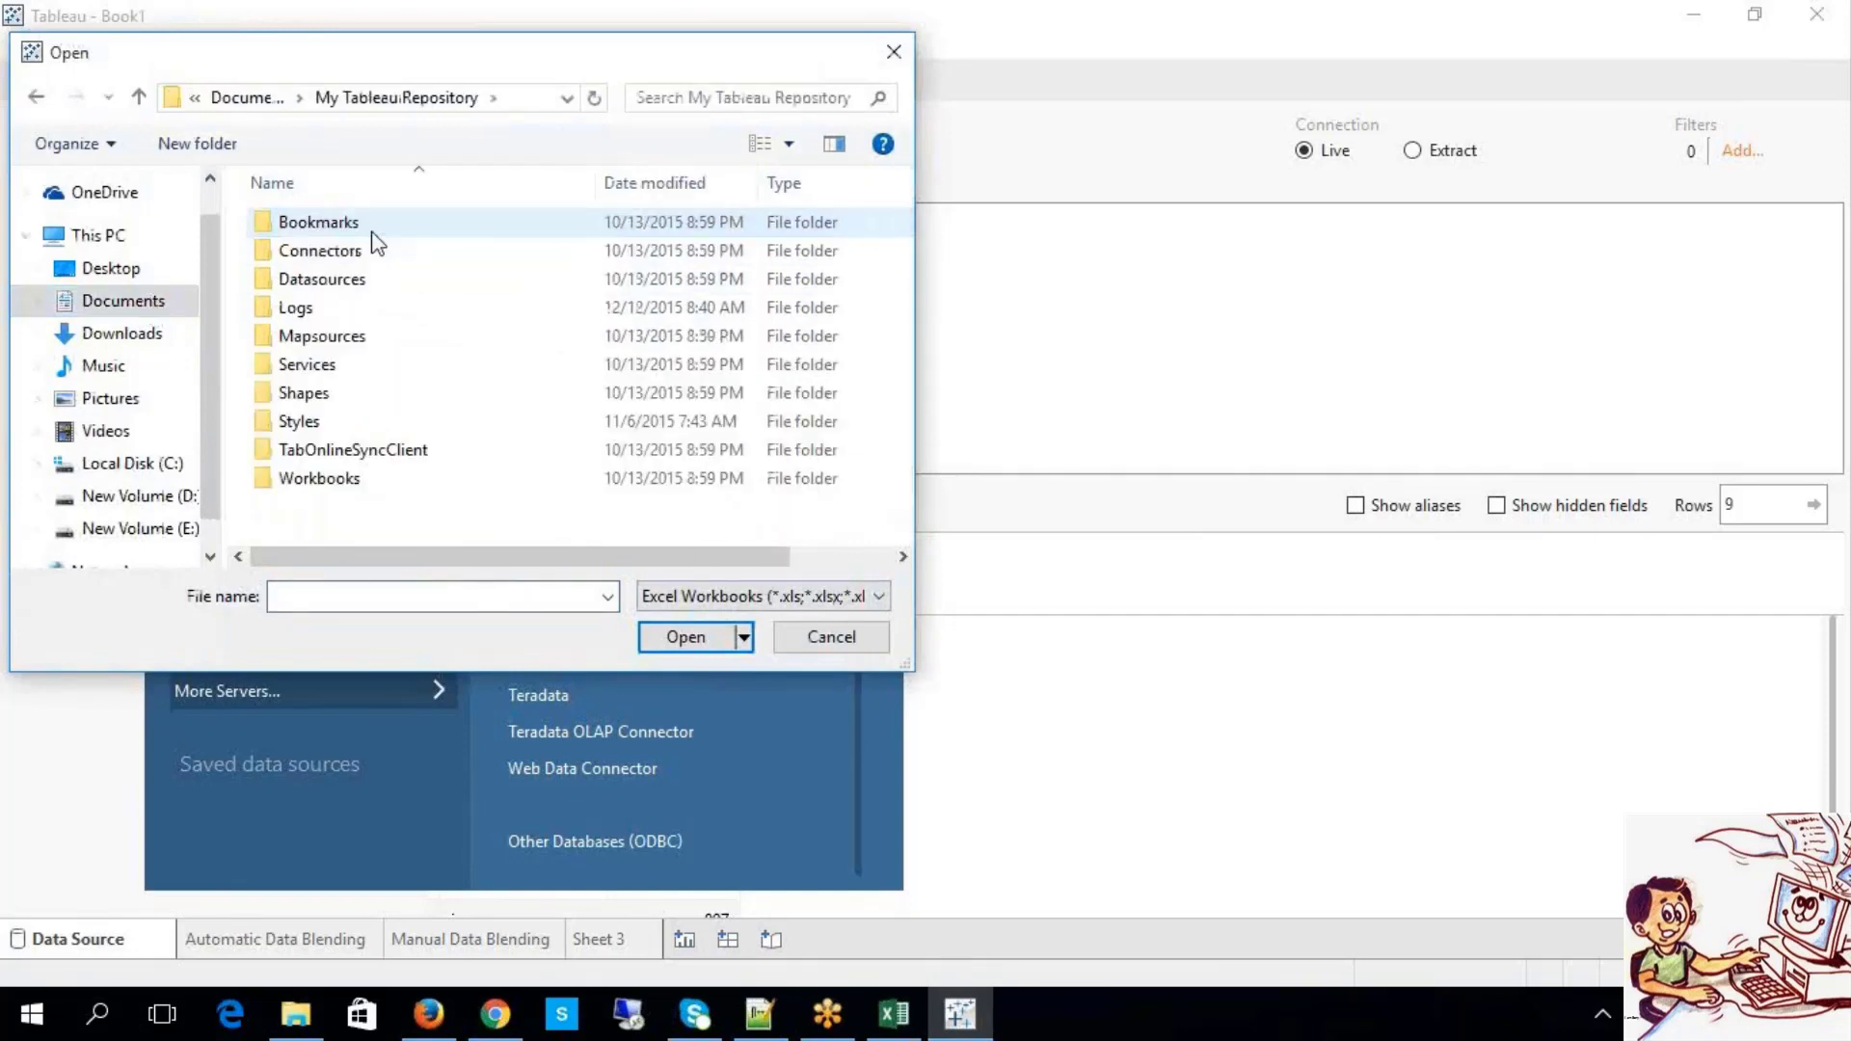
double_click(357, 281)
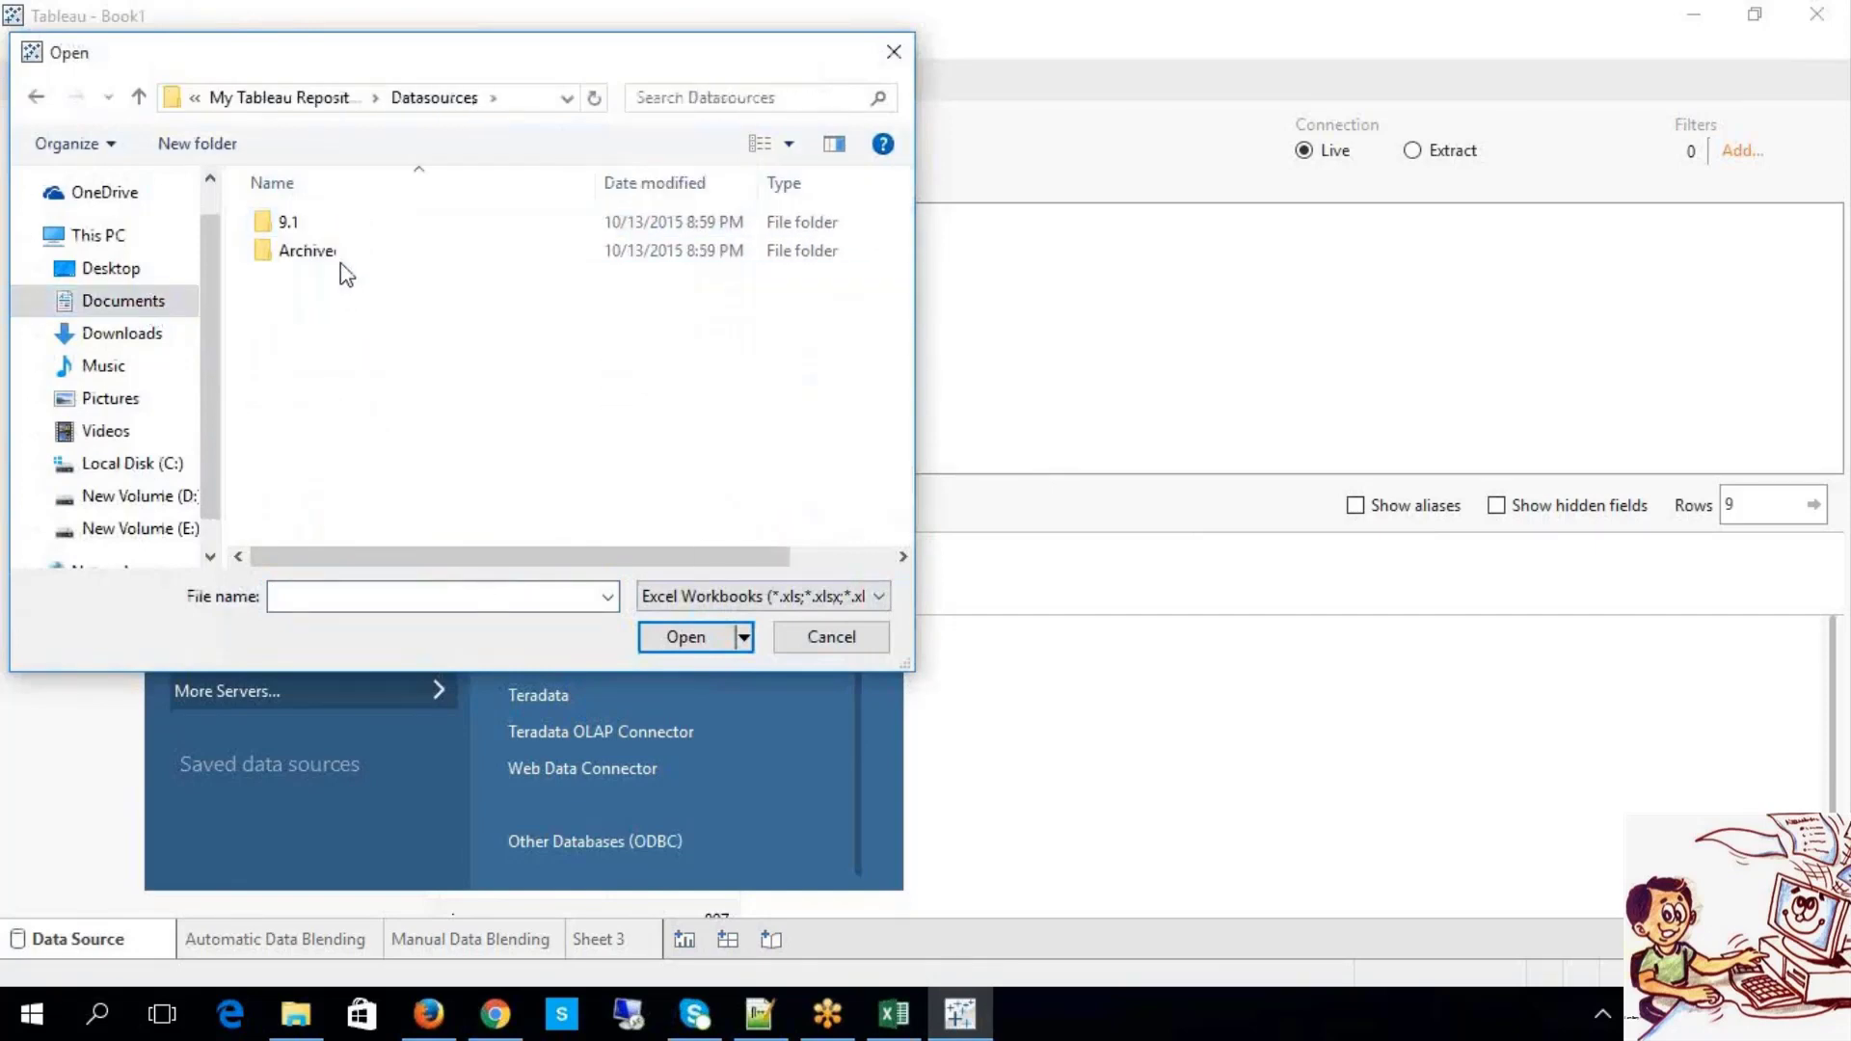
double_click(309, 223)
double_click(311, 224)
double_click(314, 224)
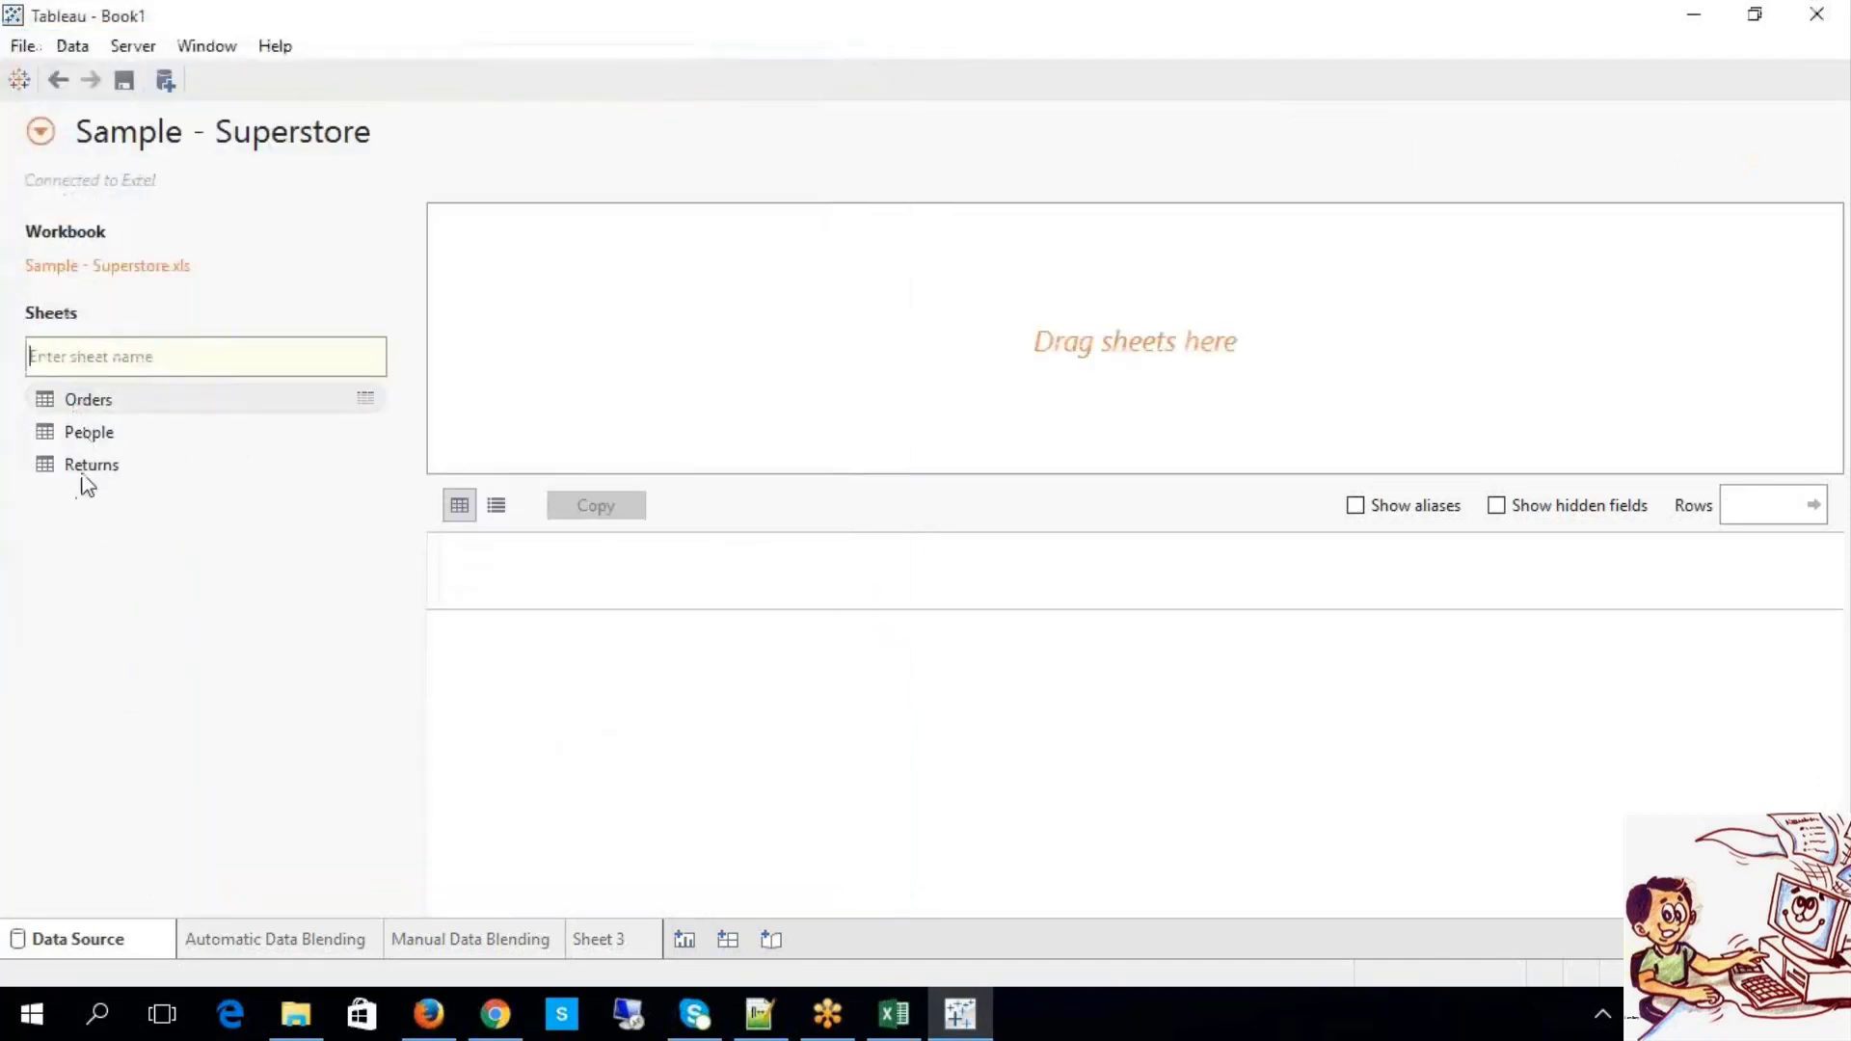
Step: Join the Orders, People and Returns sheets in the data source, and go to Sheet 3
double_click(84, 477)
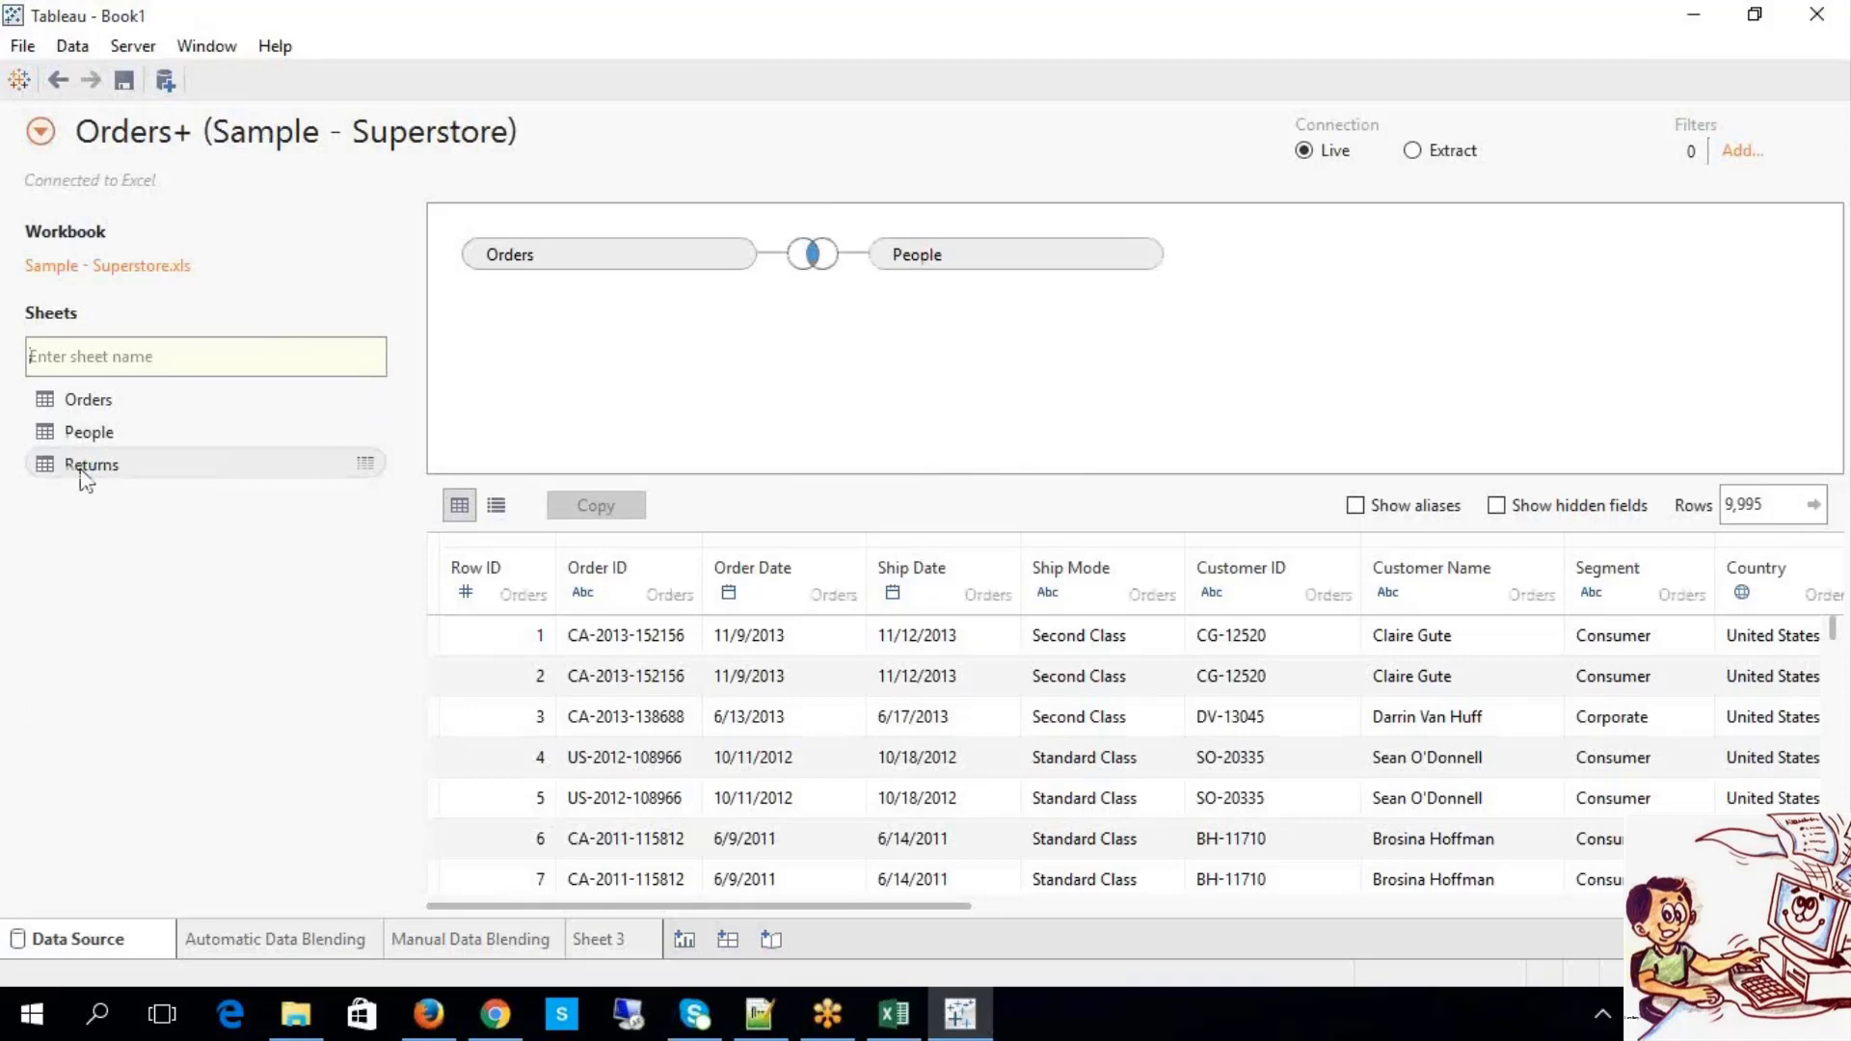
double_click(86, 473)
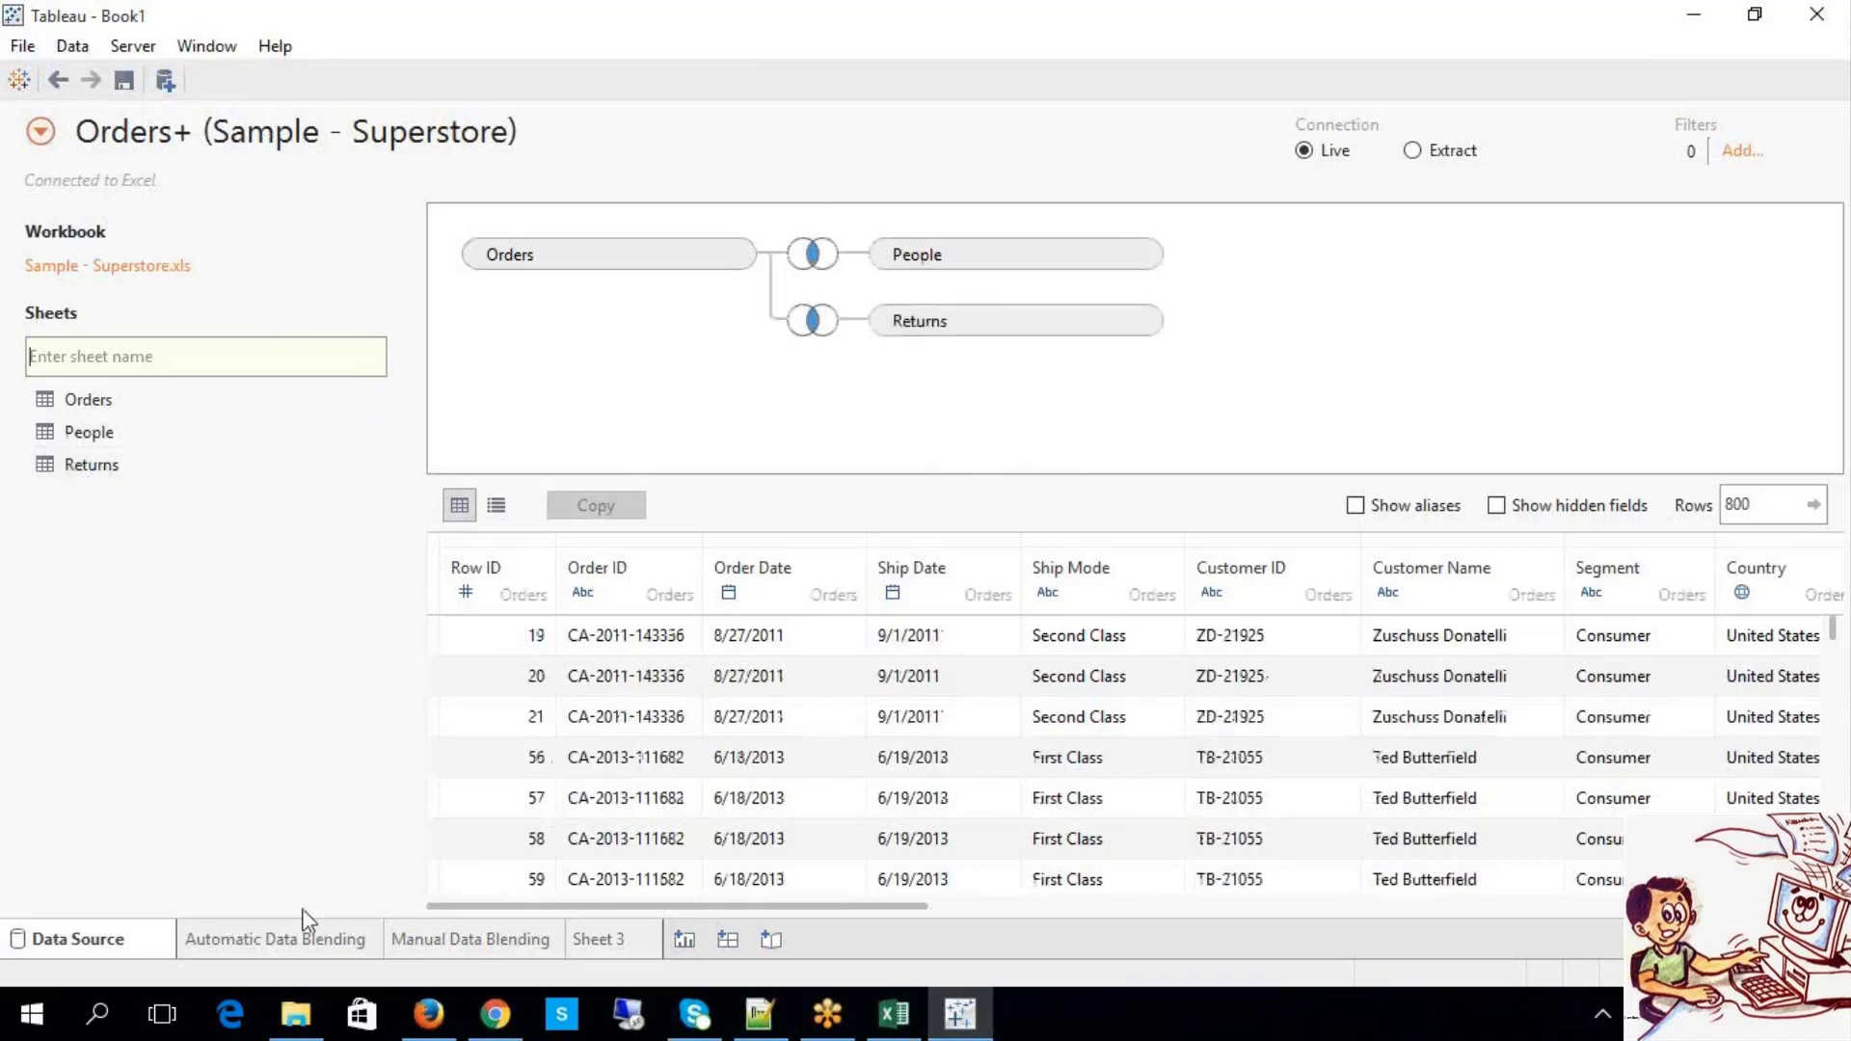
left_click(611, 940)
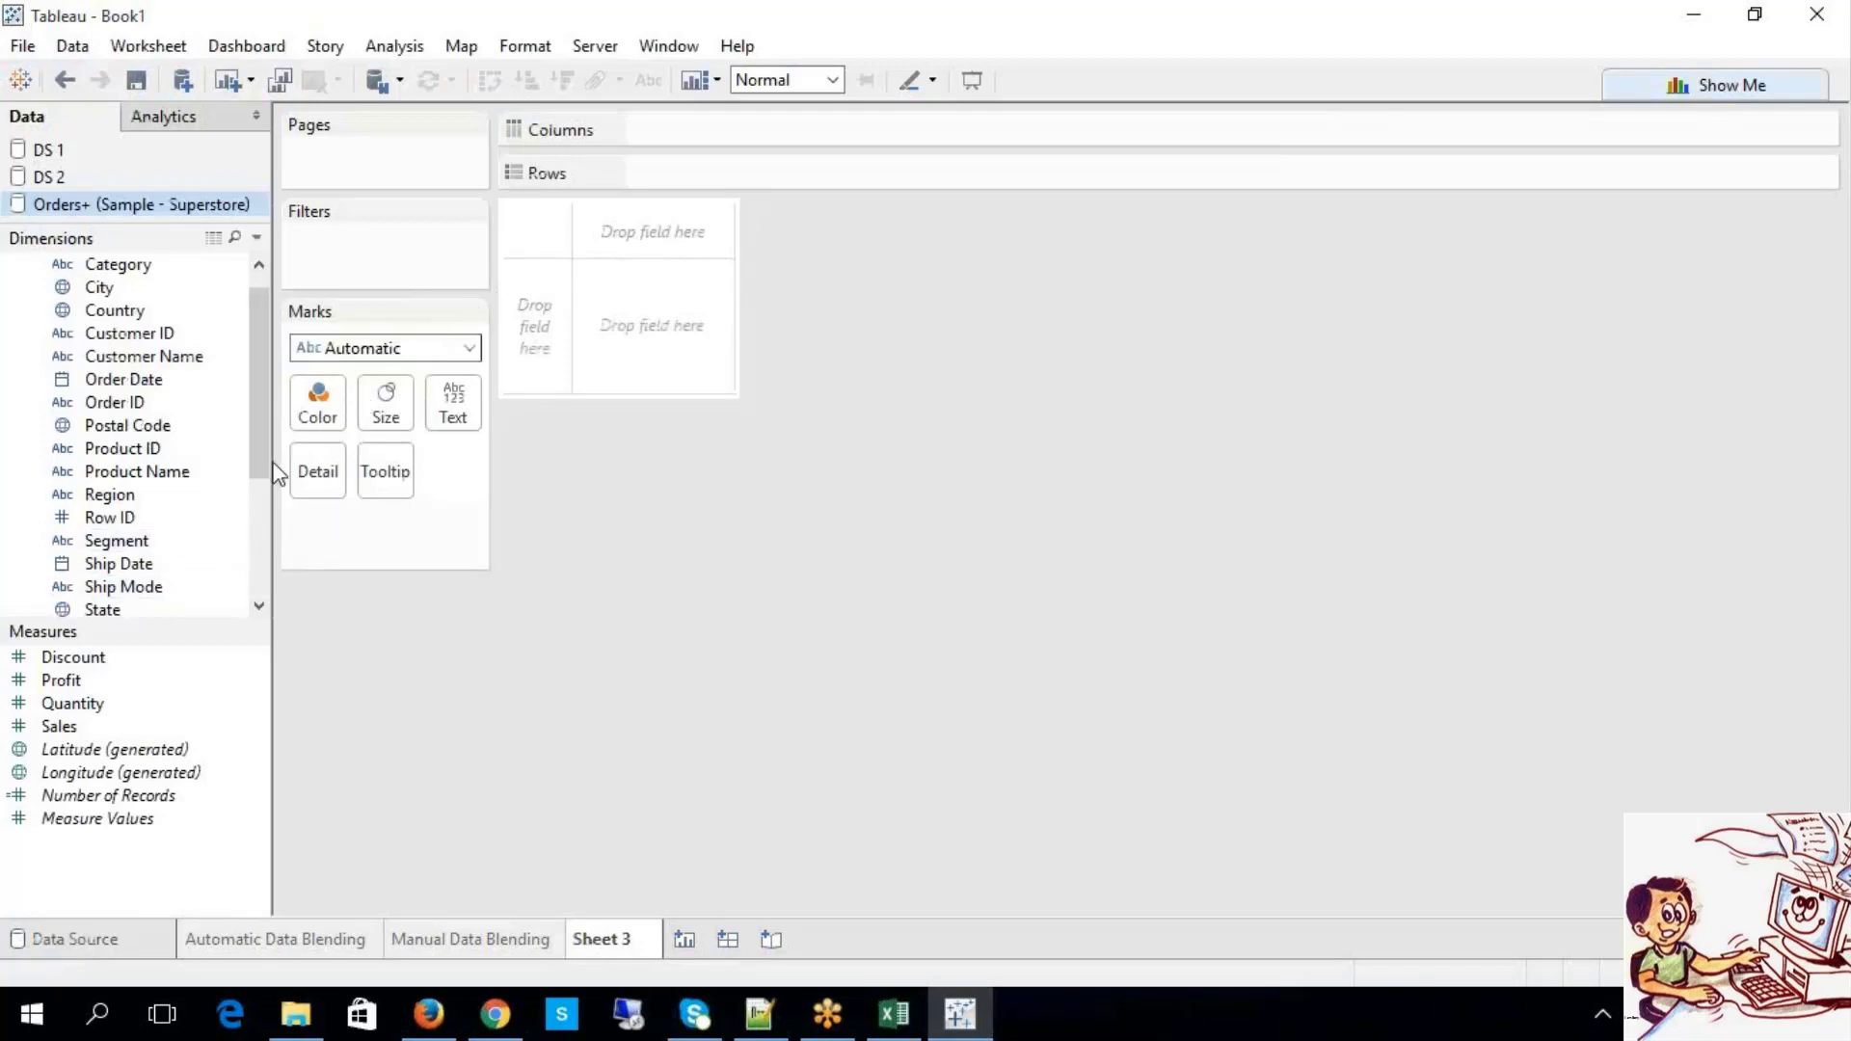
Step: Build a bar chart of Discount and Sales by Category, show its mark labels, and swap the rows and columns
scroll(260, 438, "up", 1)
mouse_move(183, 295)
left_mouse_down()
mouse_move(626, 243)
mouse_move(674, 188)
left_mouse_up()
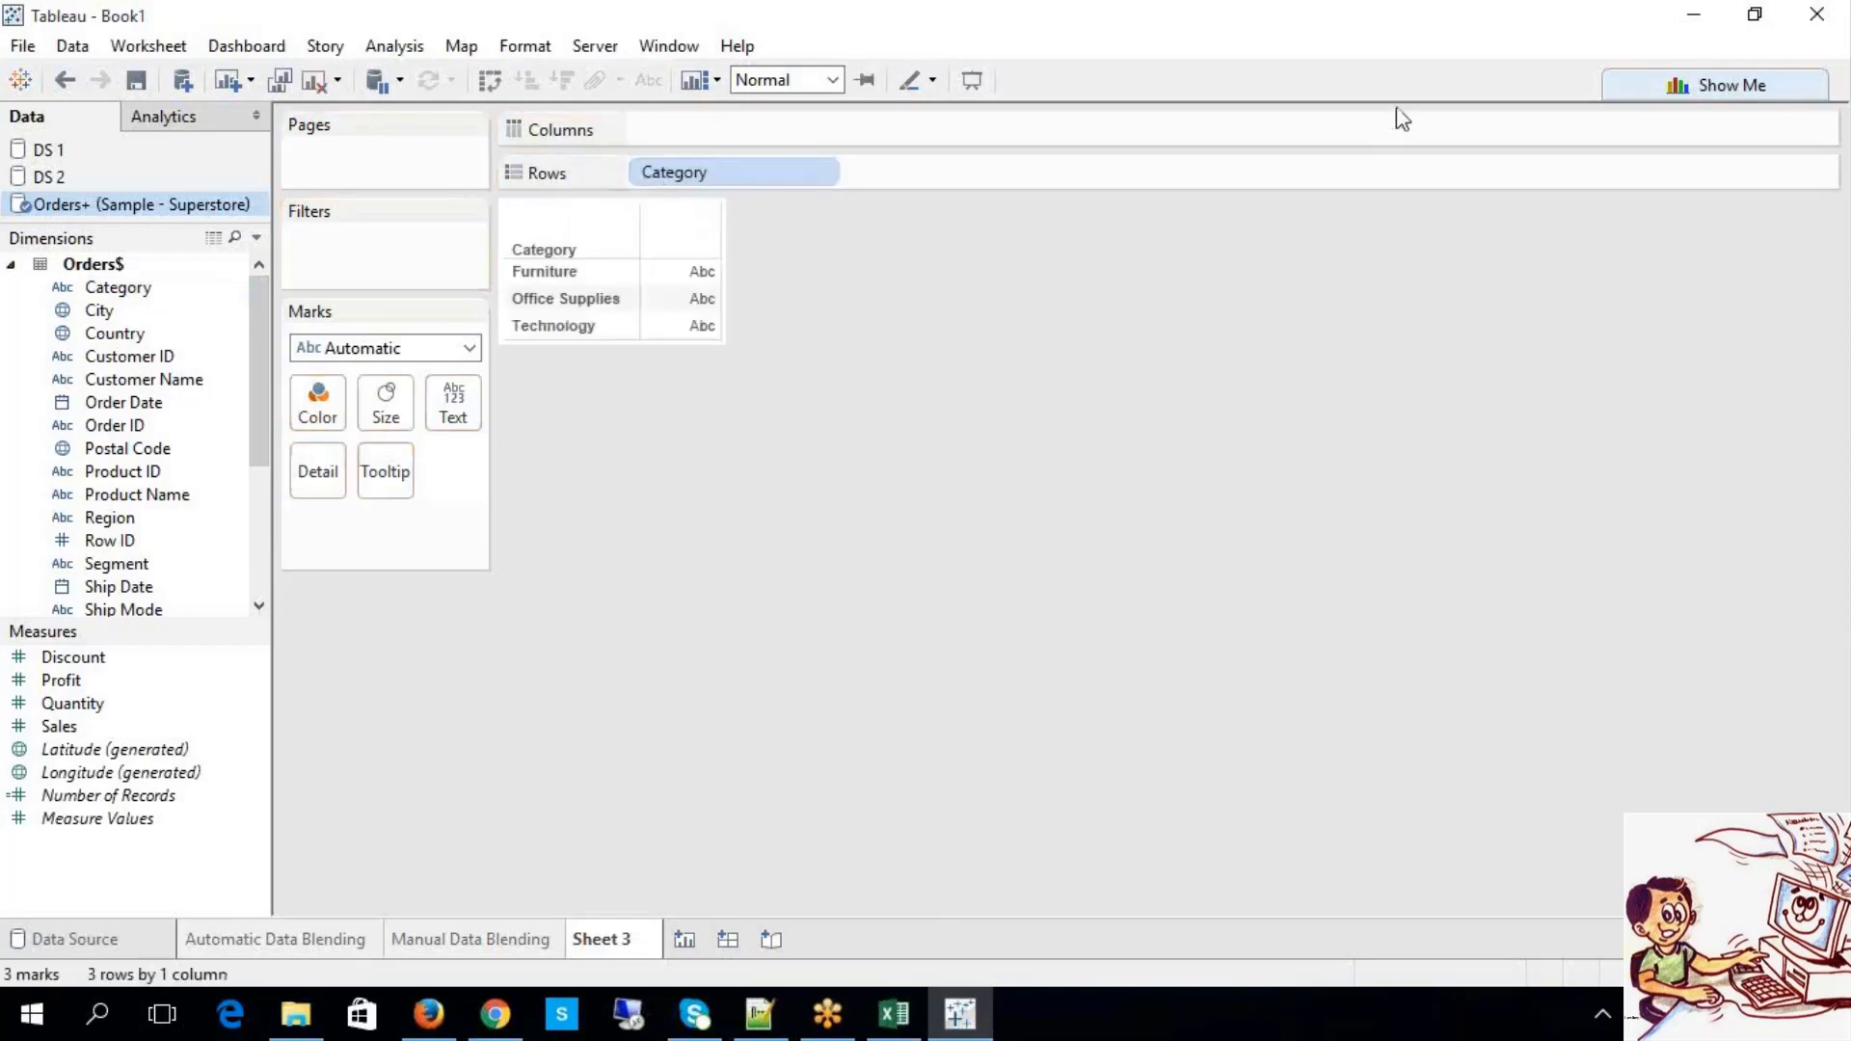
mouse_move(151, 664)
left_mouse_down()
mouse_move(720, 330)
mouse_move(704, 173)
left_mouse_up()
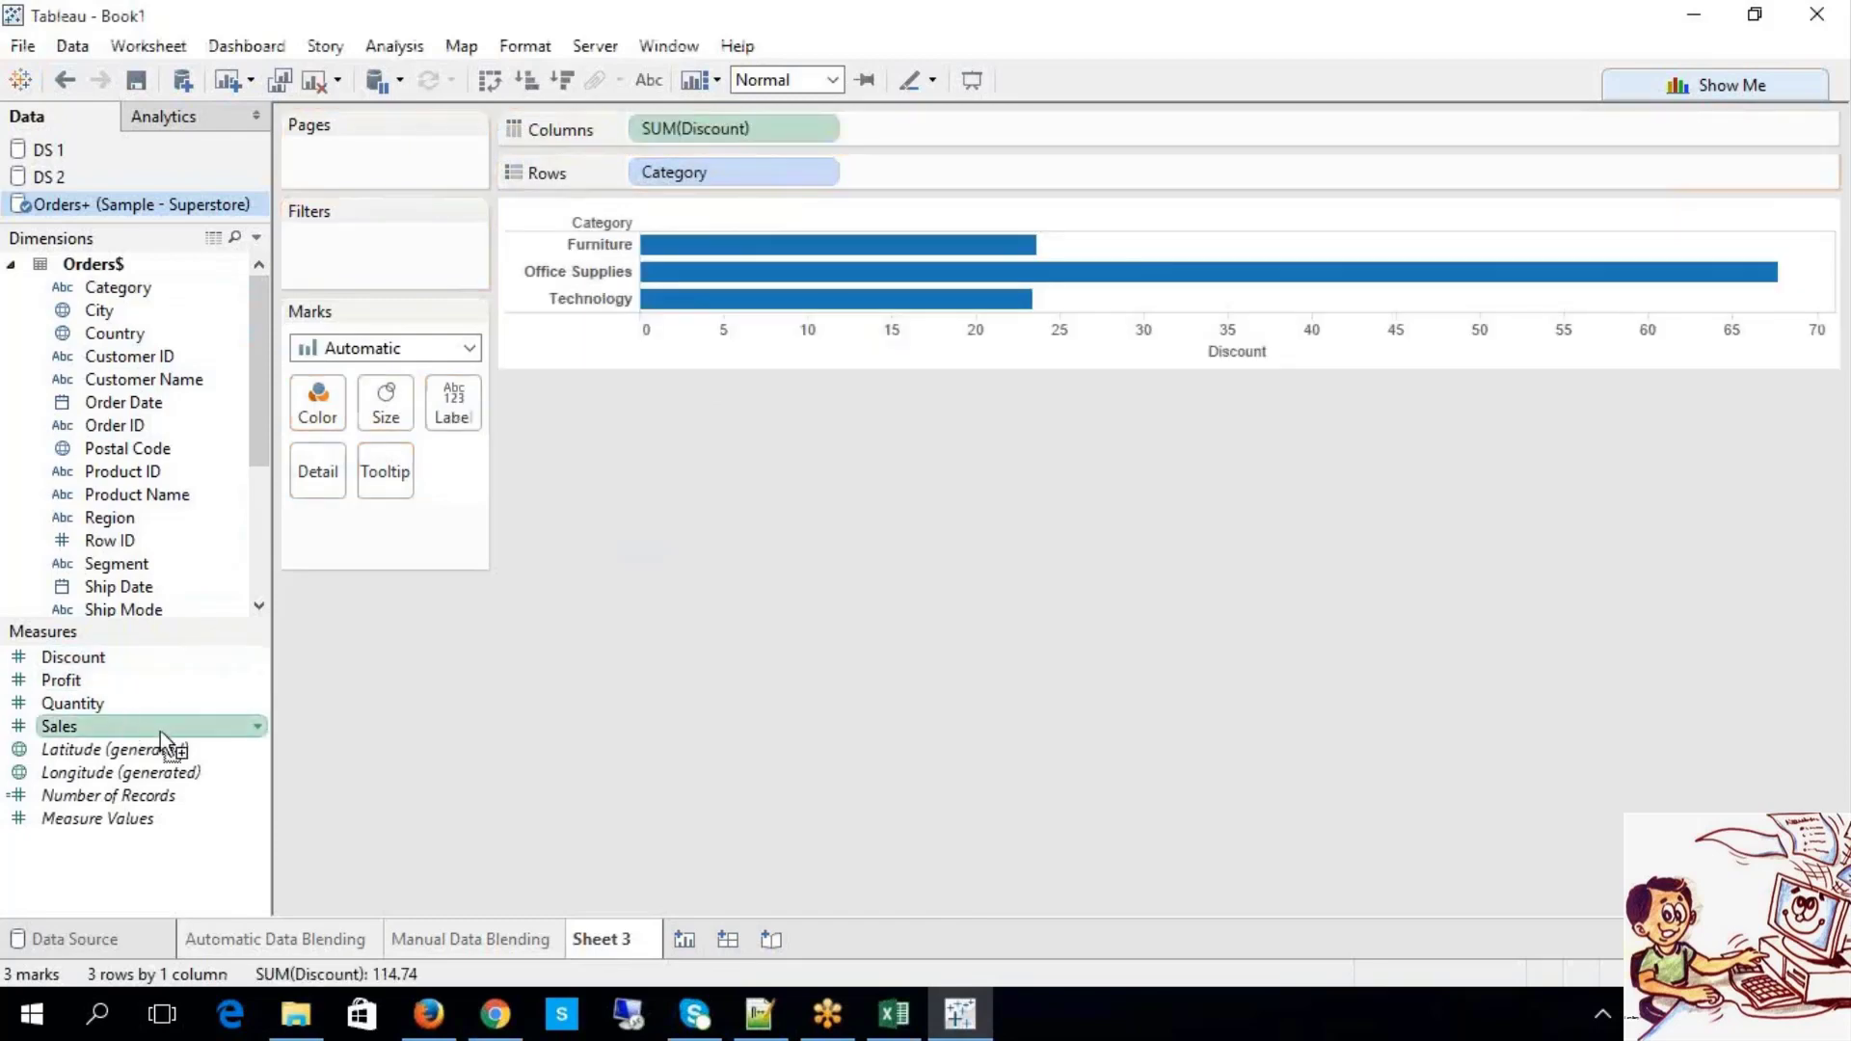
left_click_drag(160, 730, 975, 145)
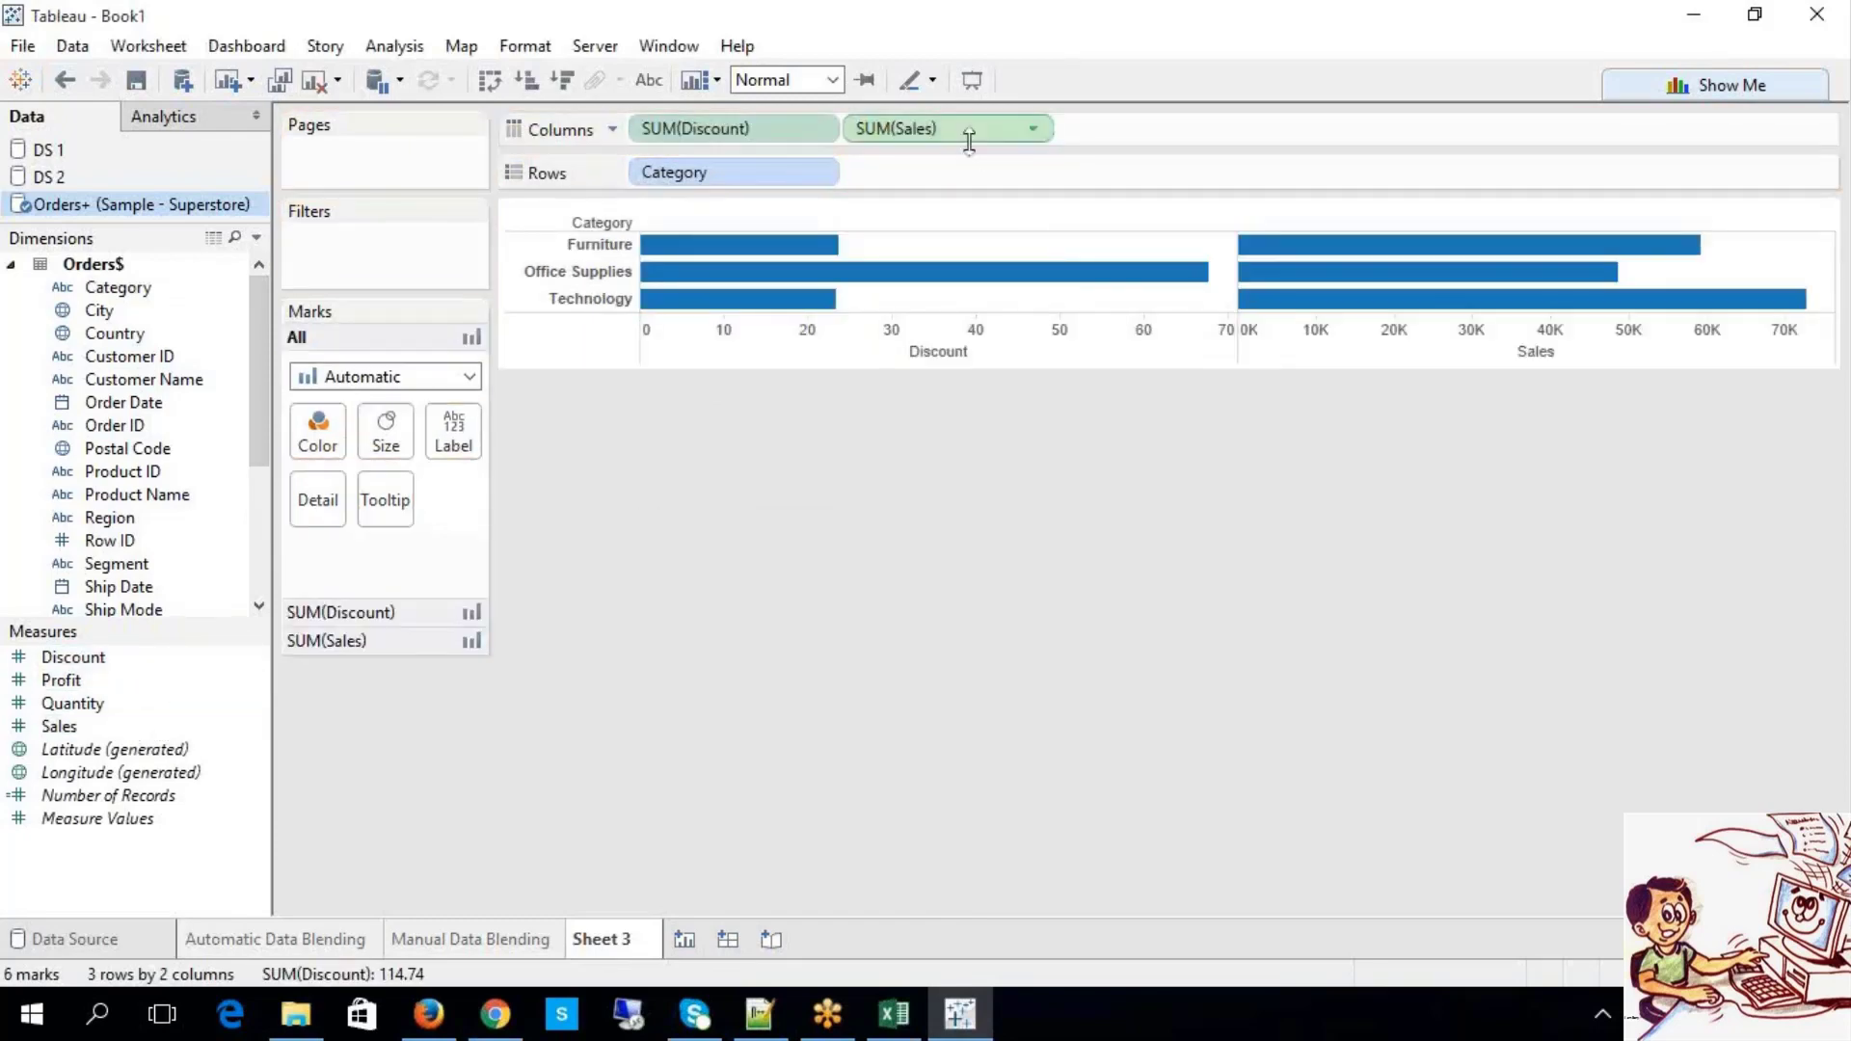
left_click(649, 80)
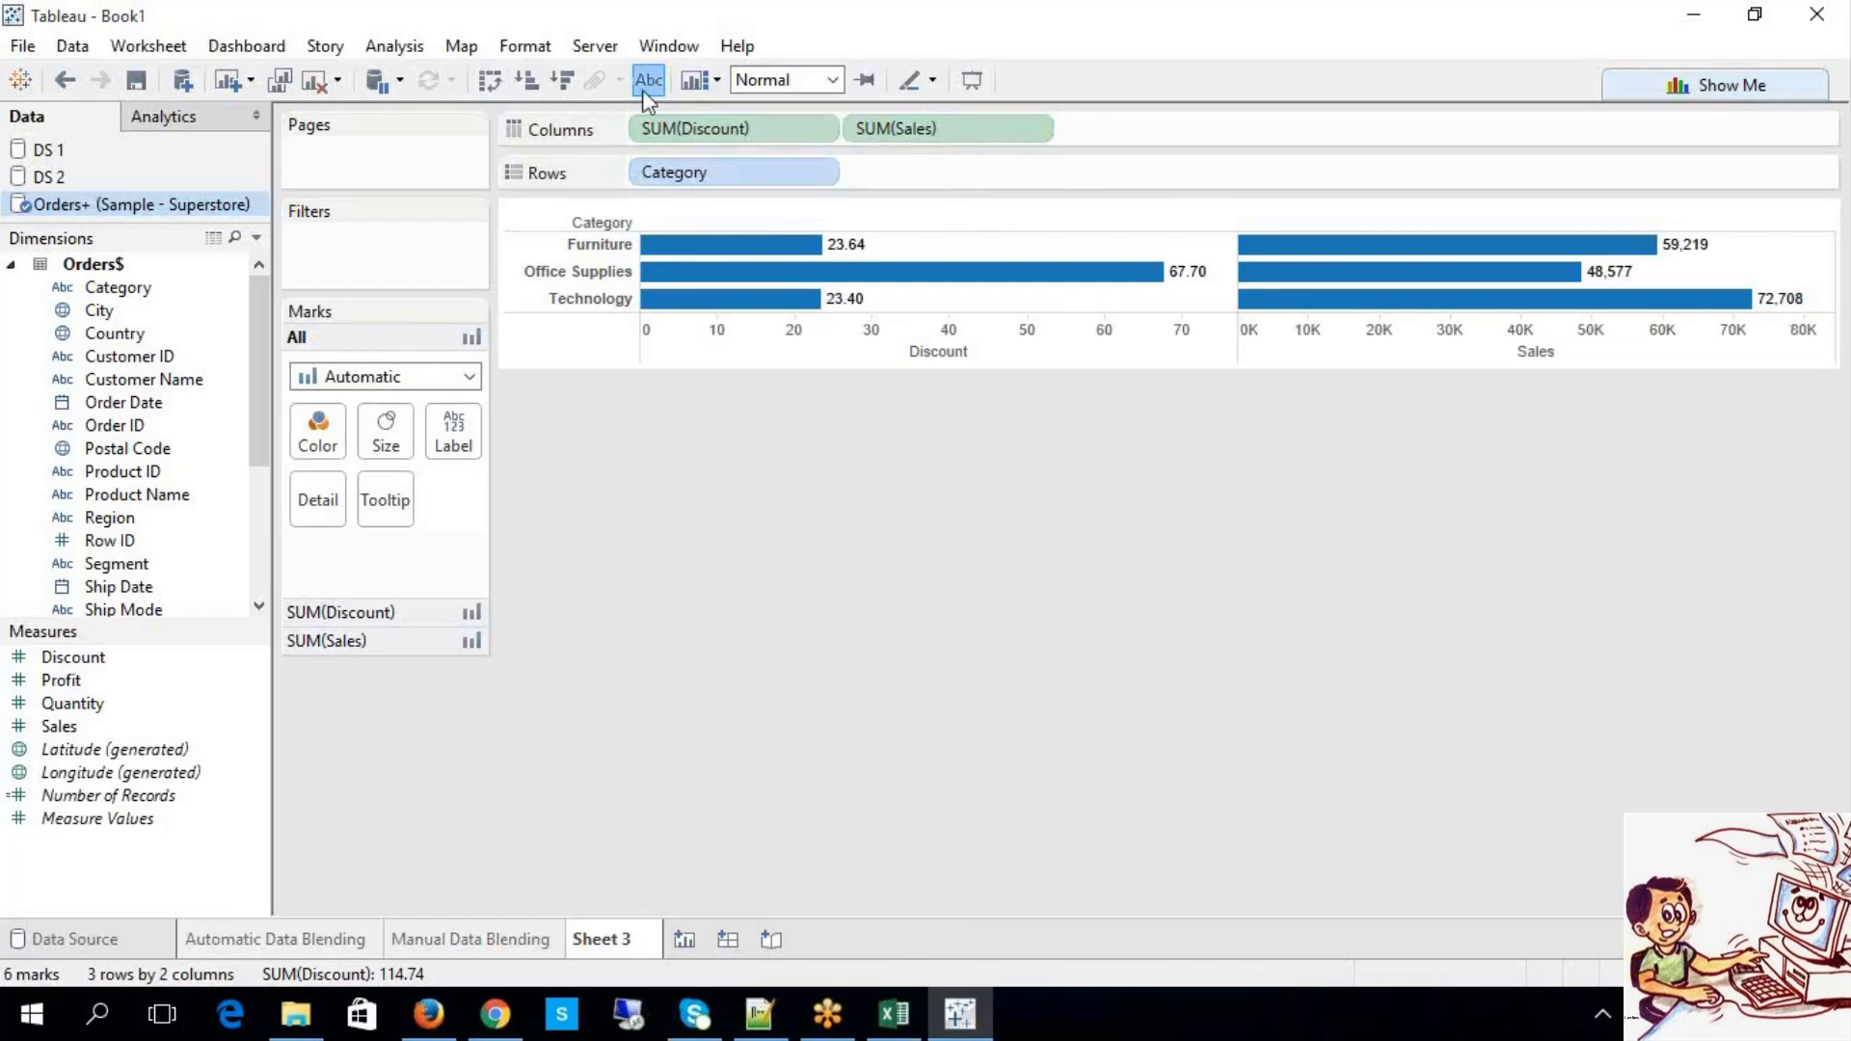
left_click(491, 81)
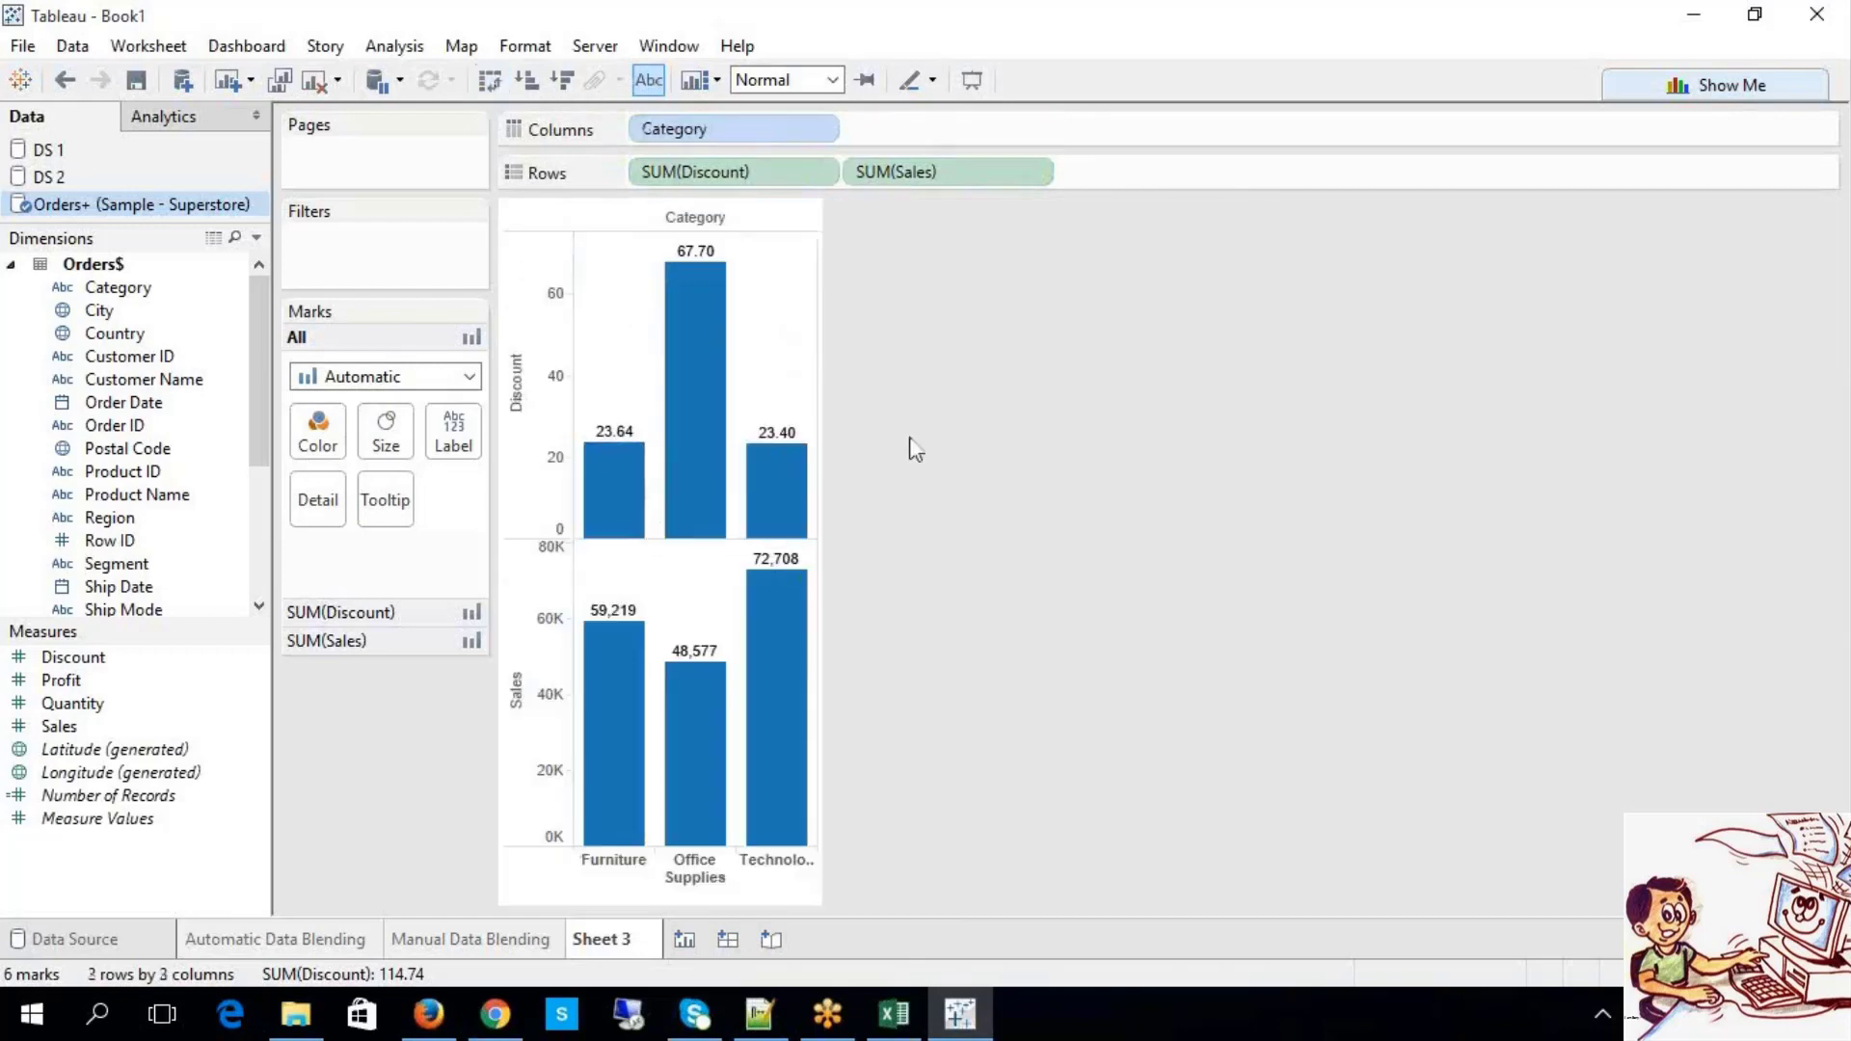
Step: Remove Sales from the rows, add it back as a dual axis opposite Discount, and set all marks to Bar
left_click_drag(899, 170, 868, 128)
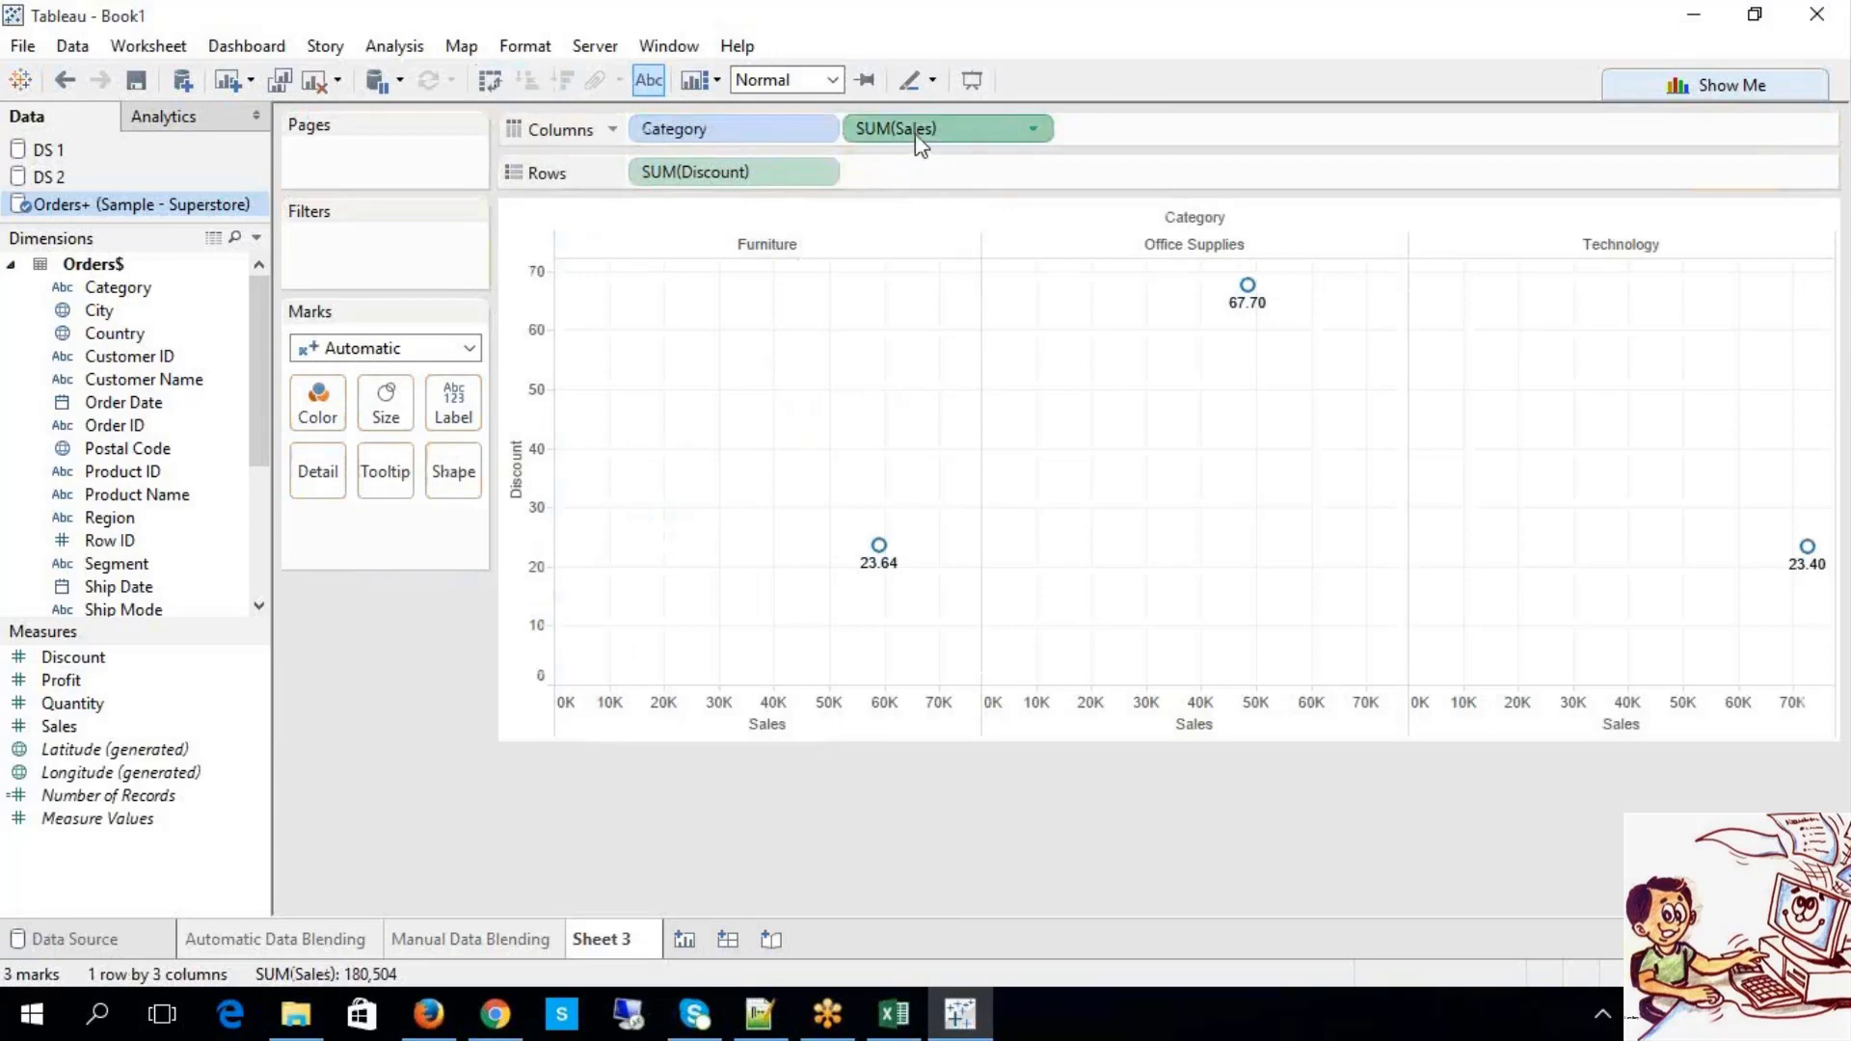
key("Delete")
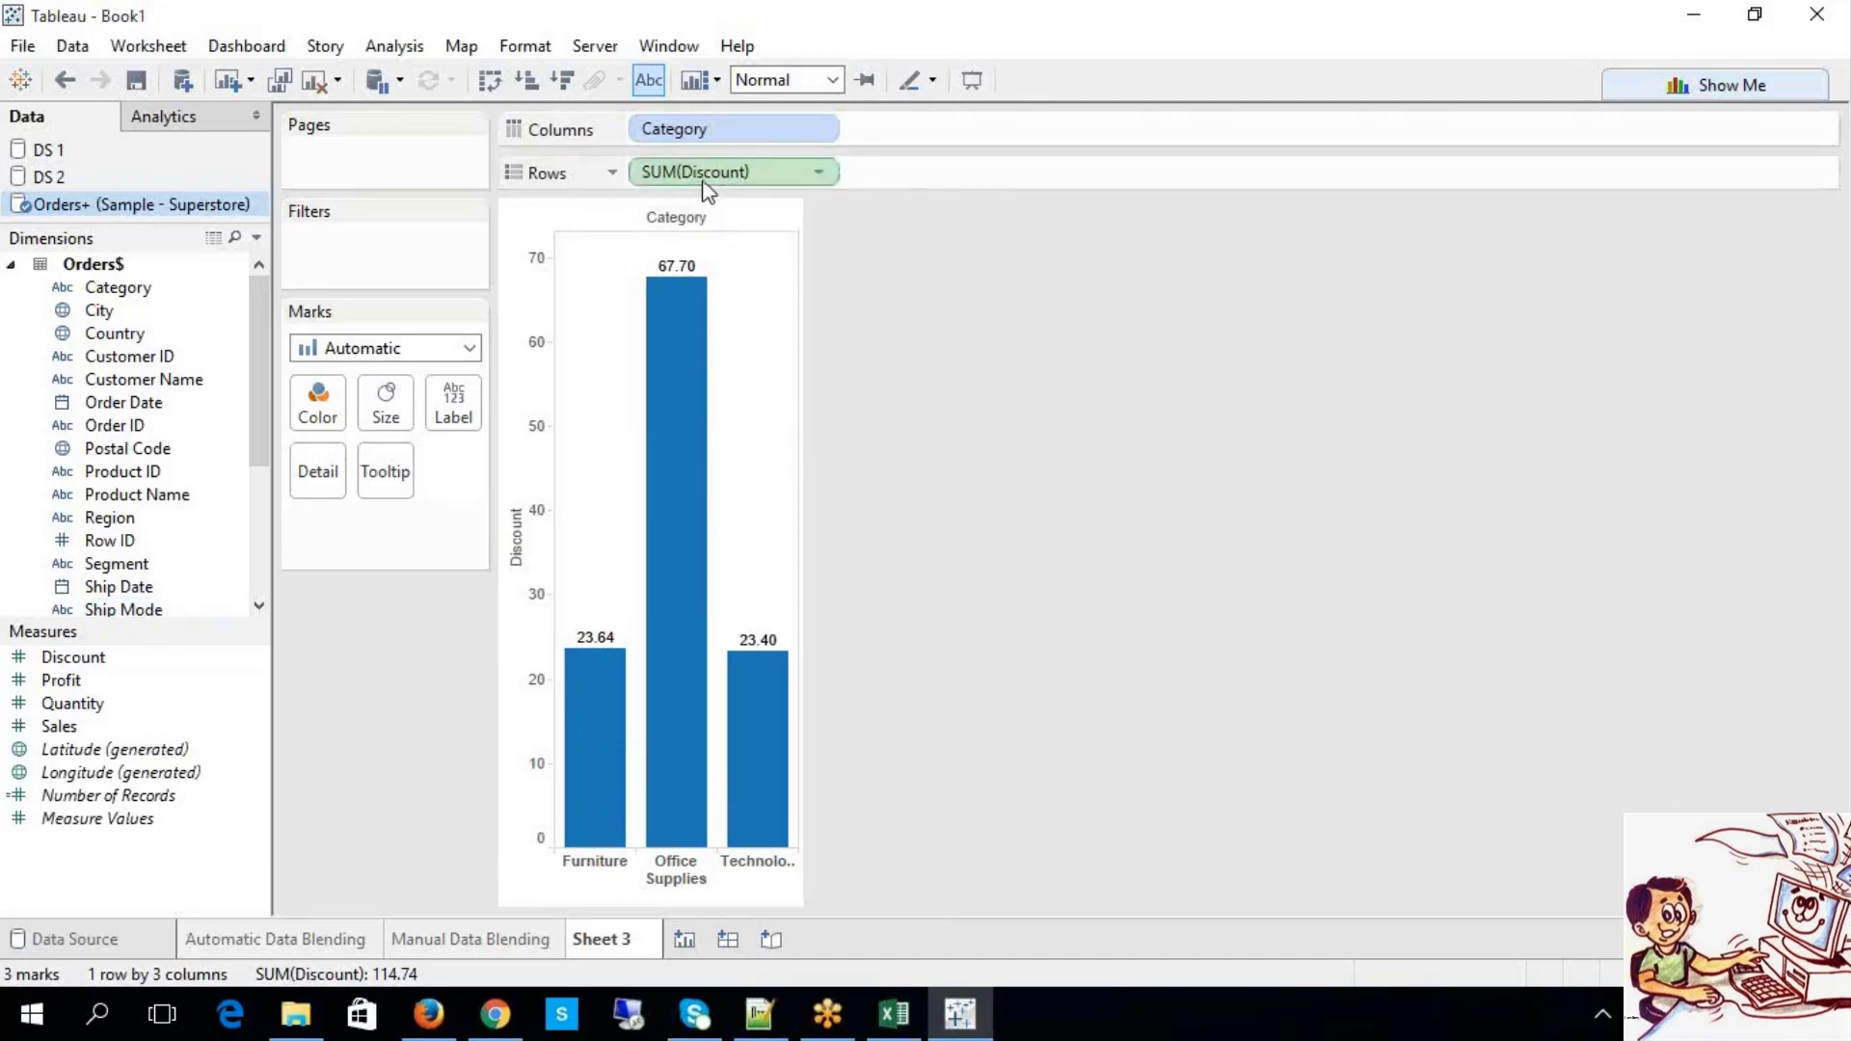
left_click_drag(100, 726, 797, 604)
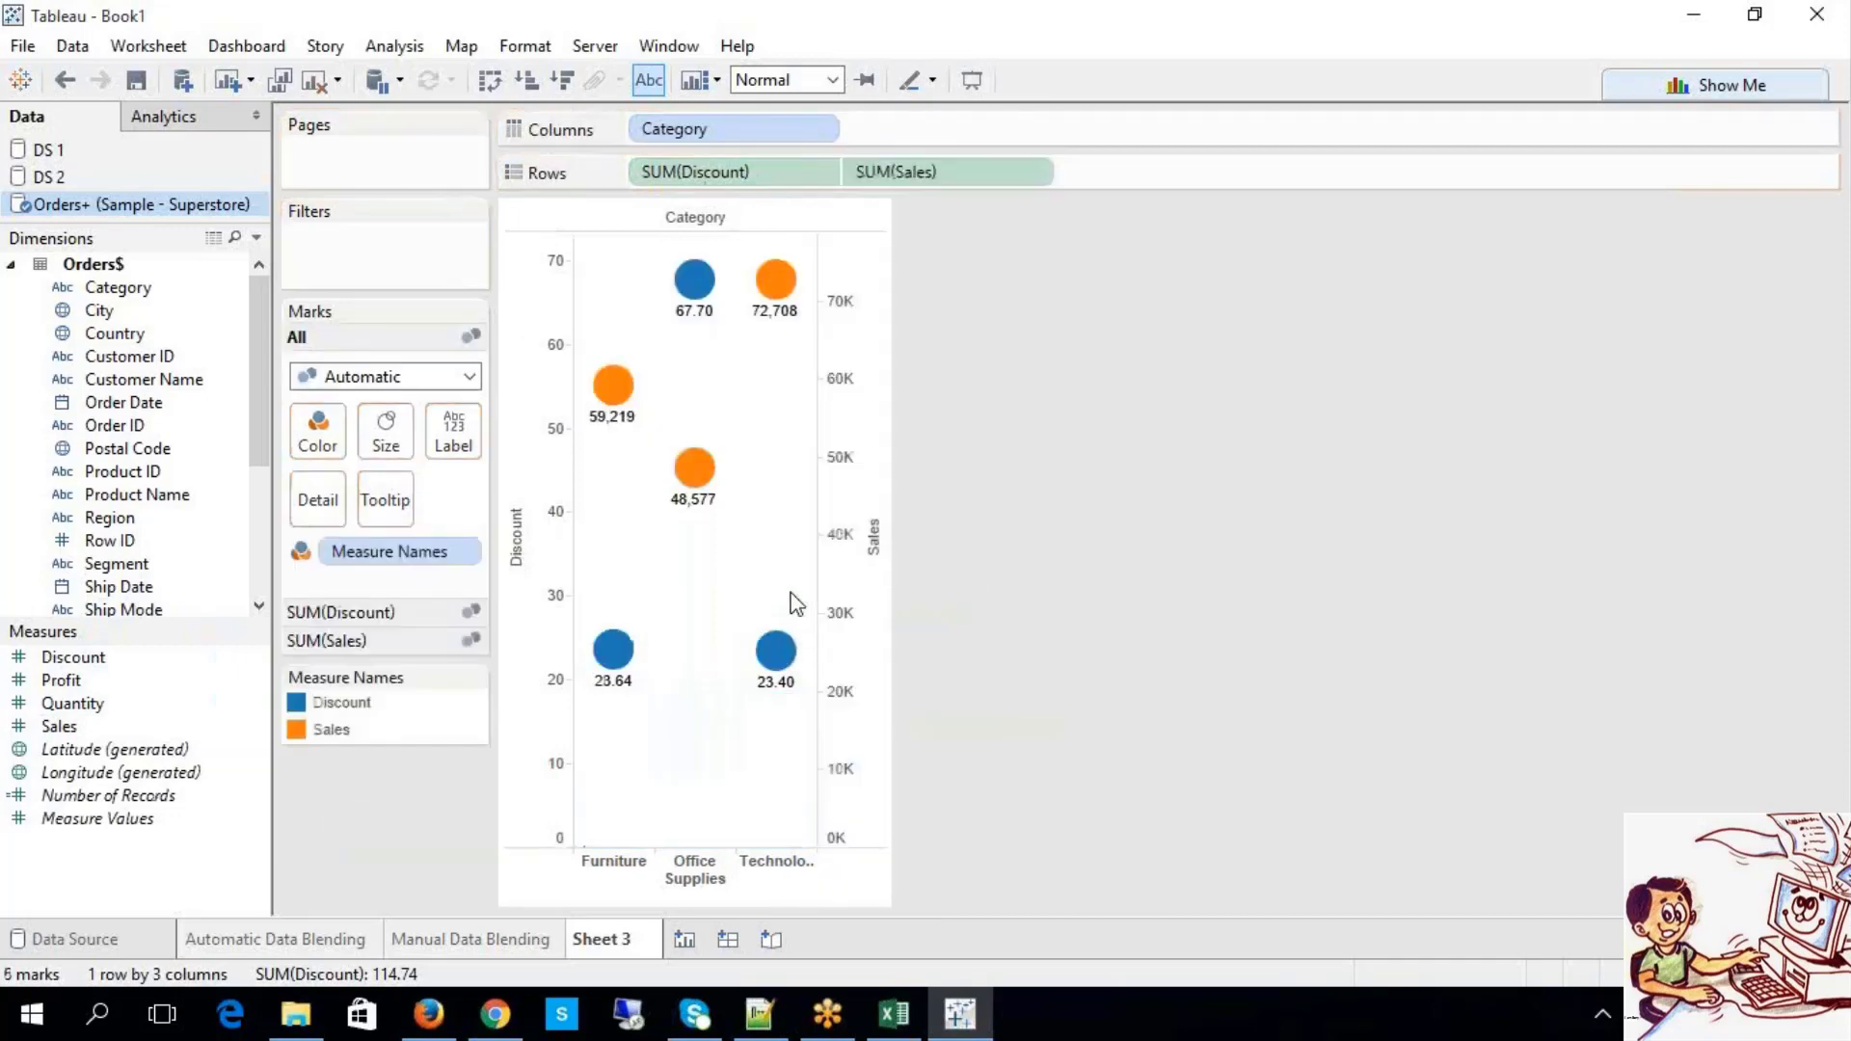
left_click(386, 386)
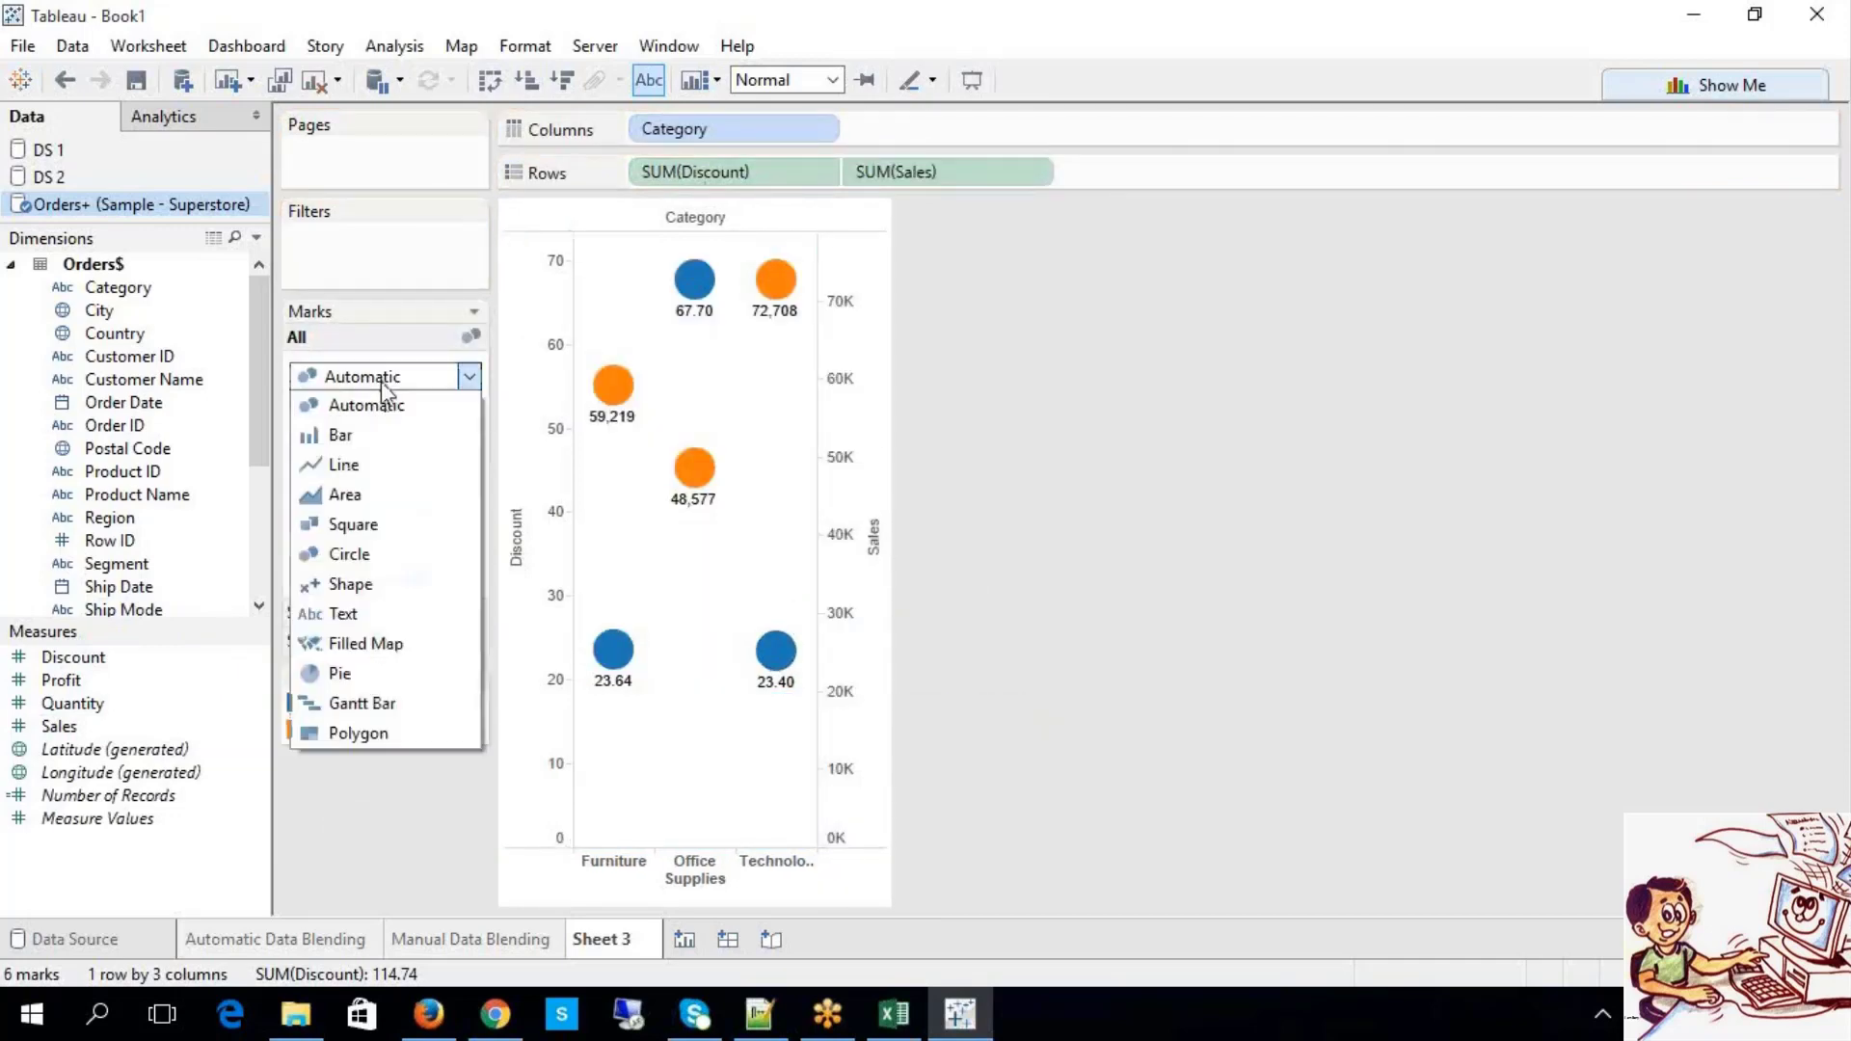
left_click(385, 434)
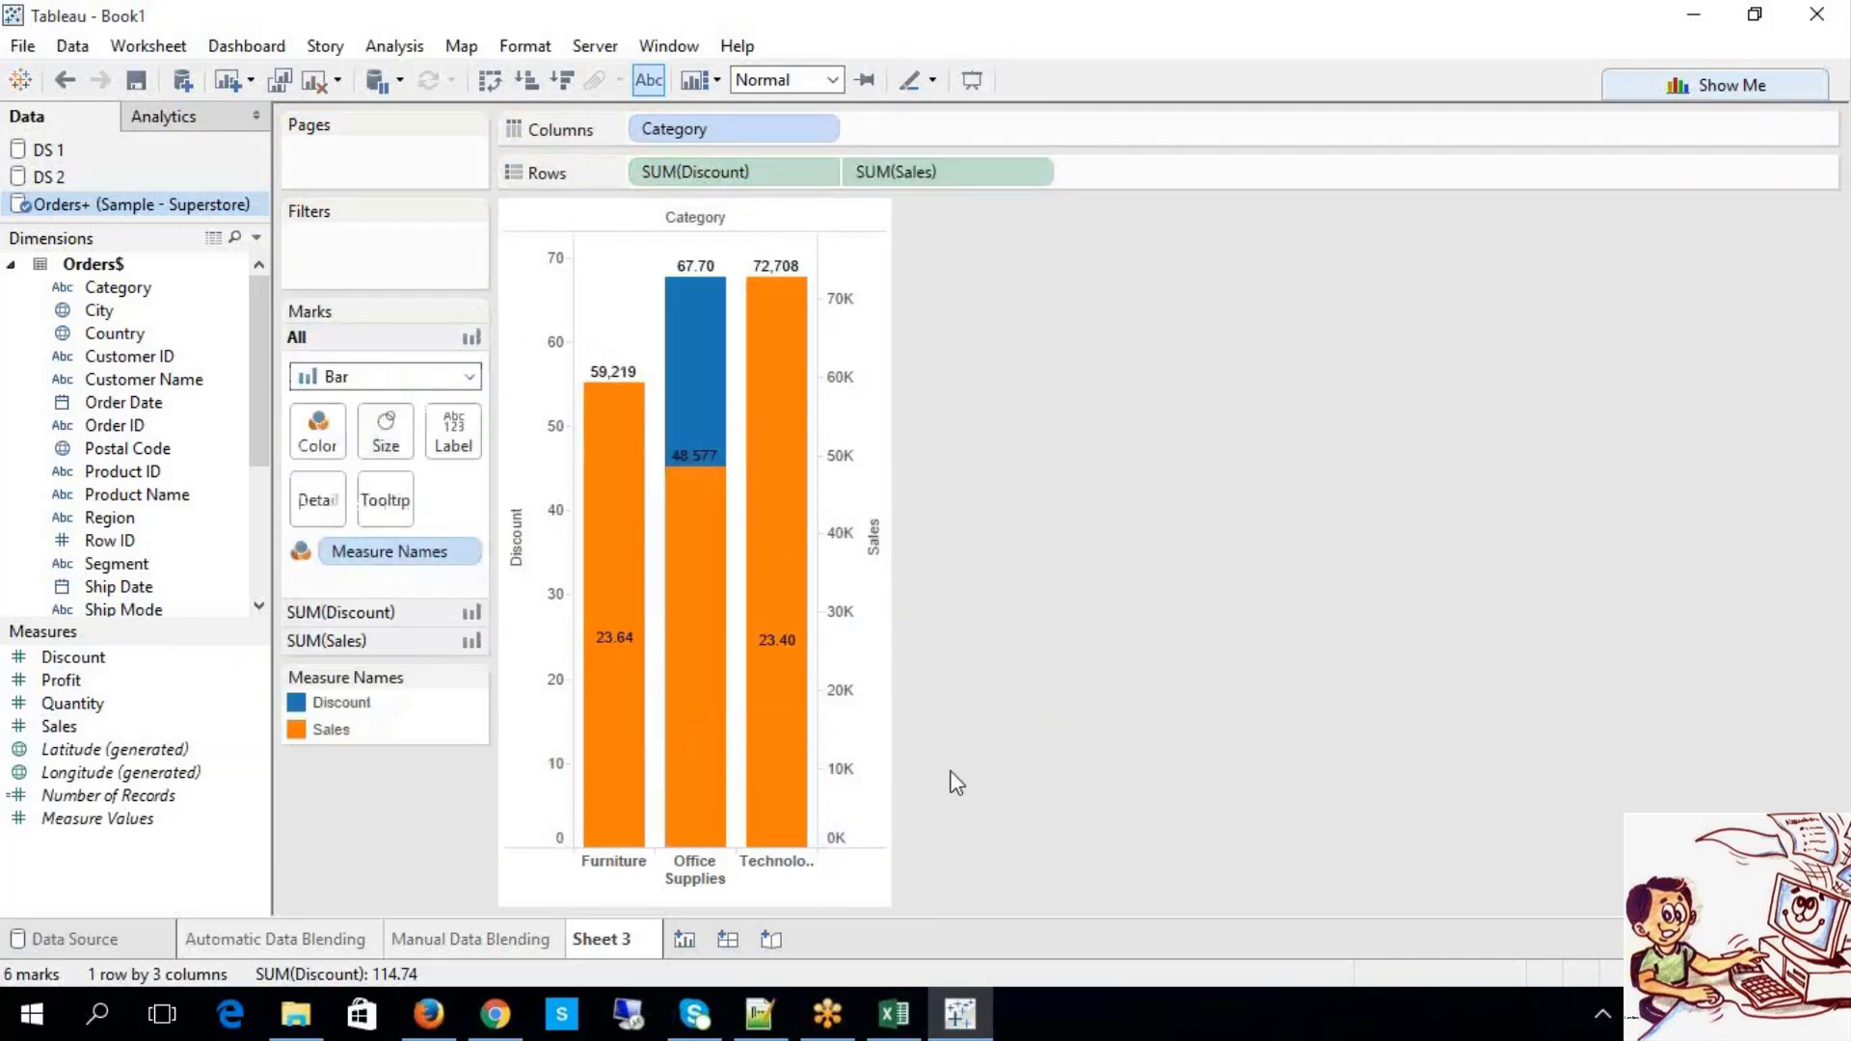
Step: Examine the Discount and Sales axes in turn to compare their scales on the dual-axis bar chart
left_click(877, 545)
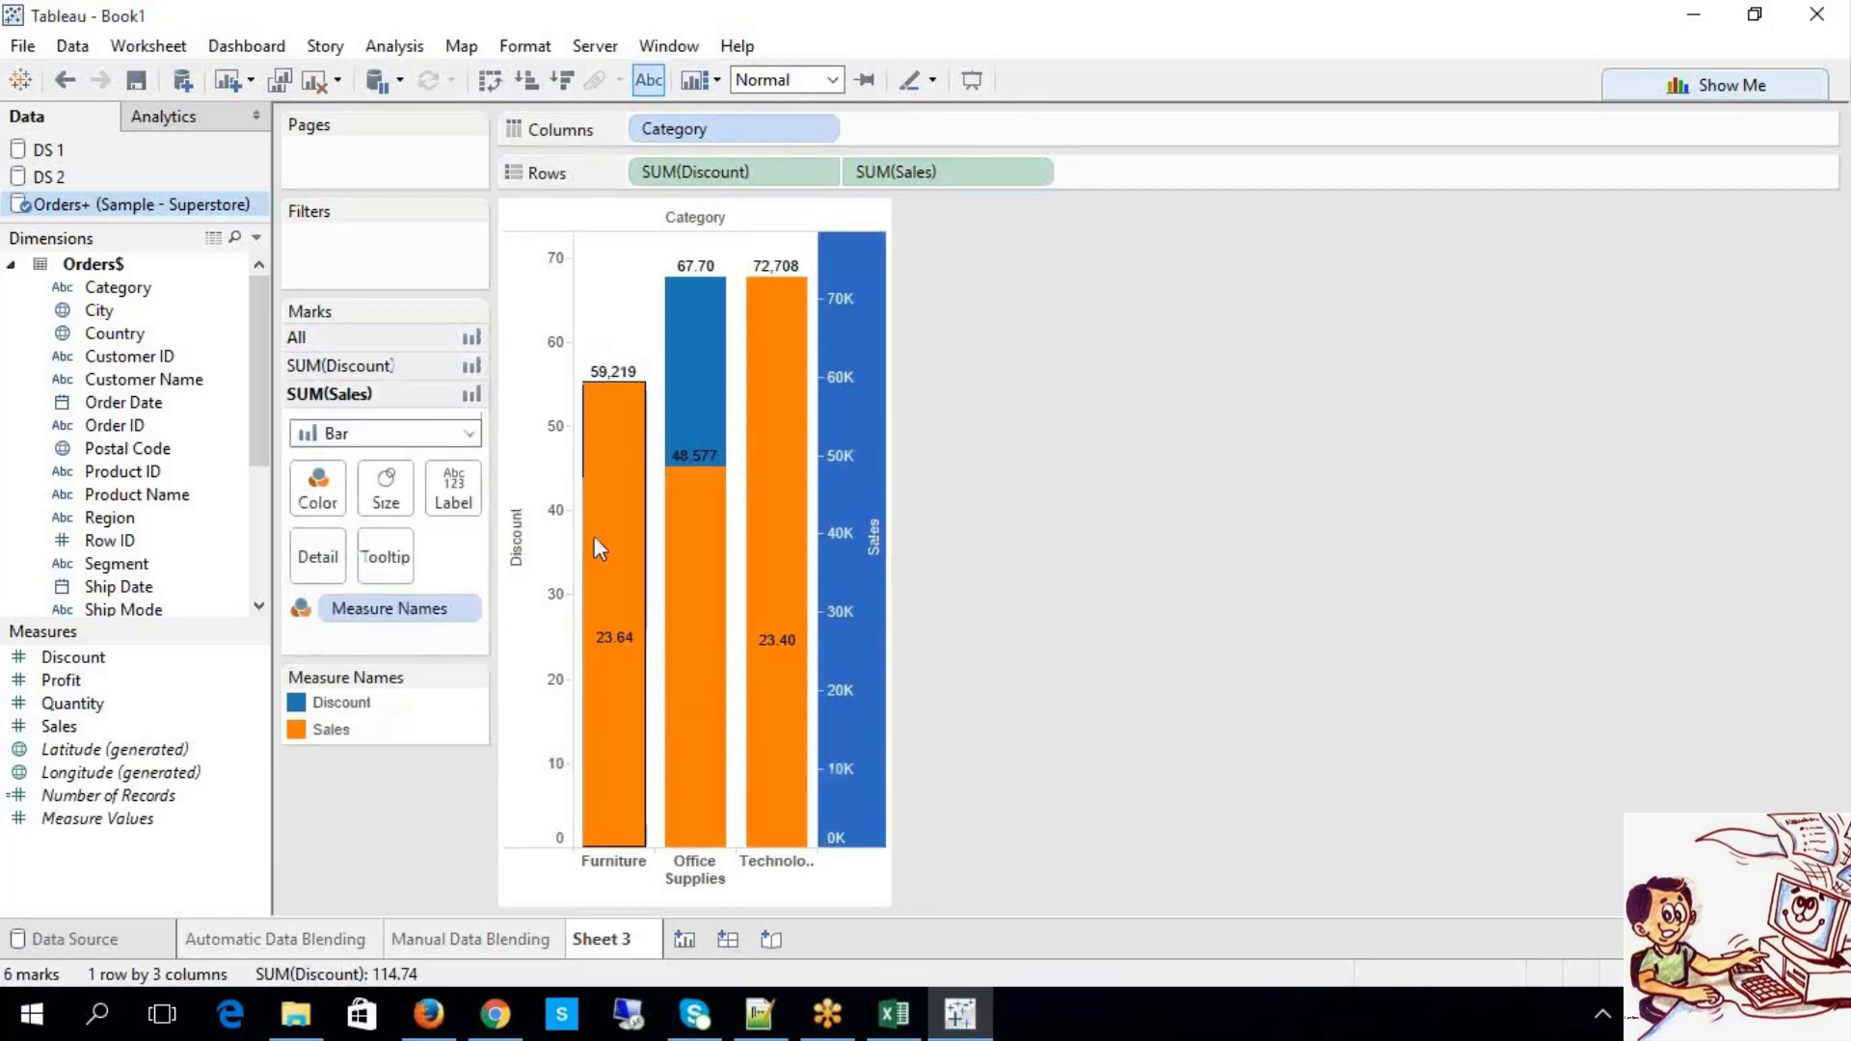
left_click(540, 540)
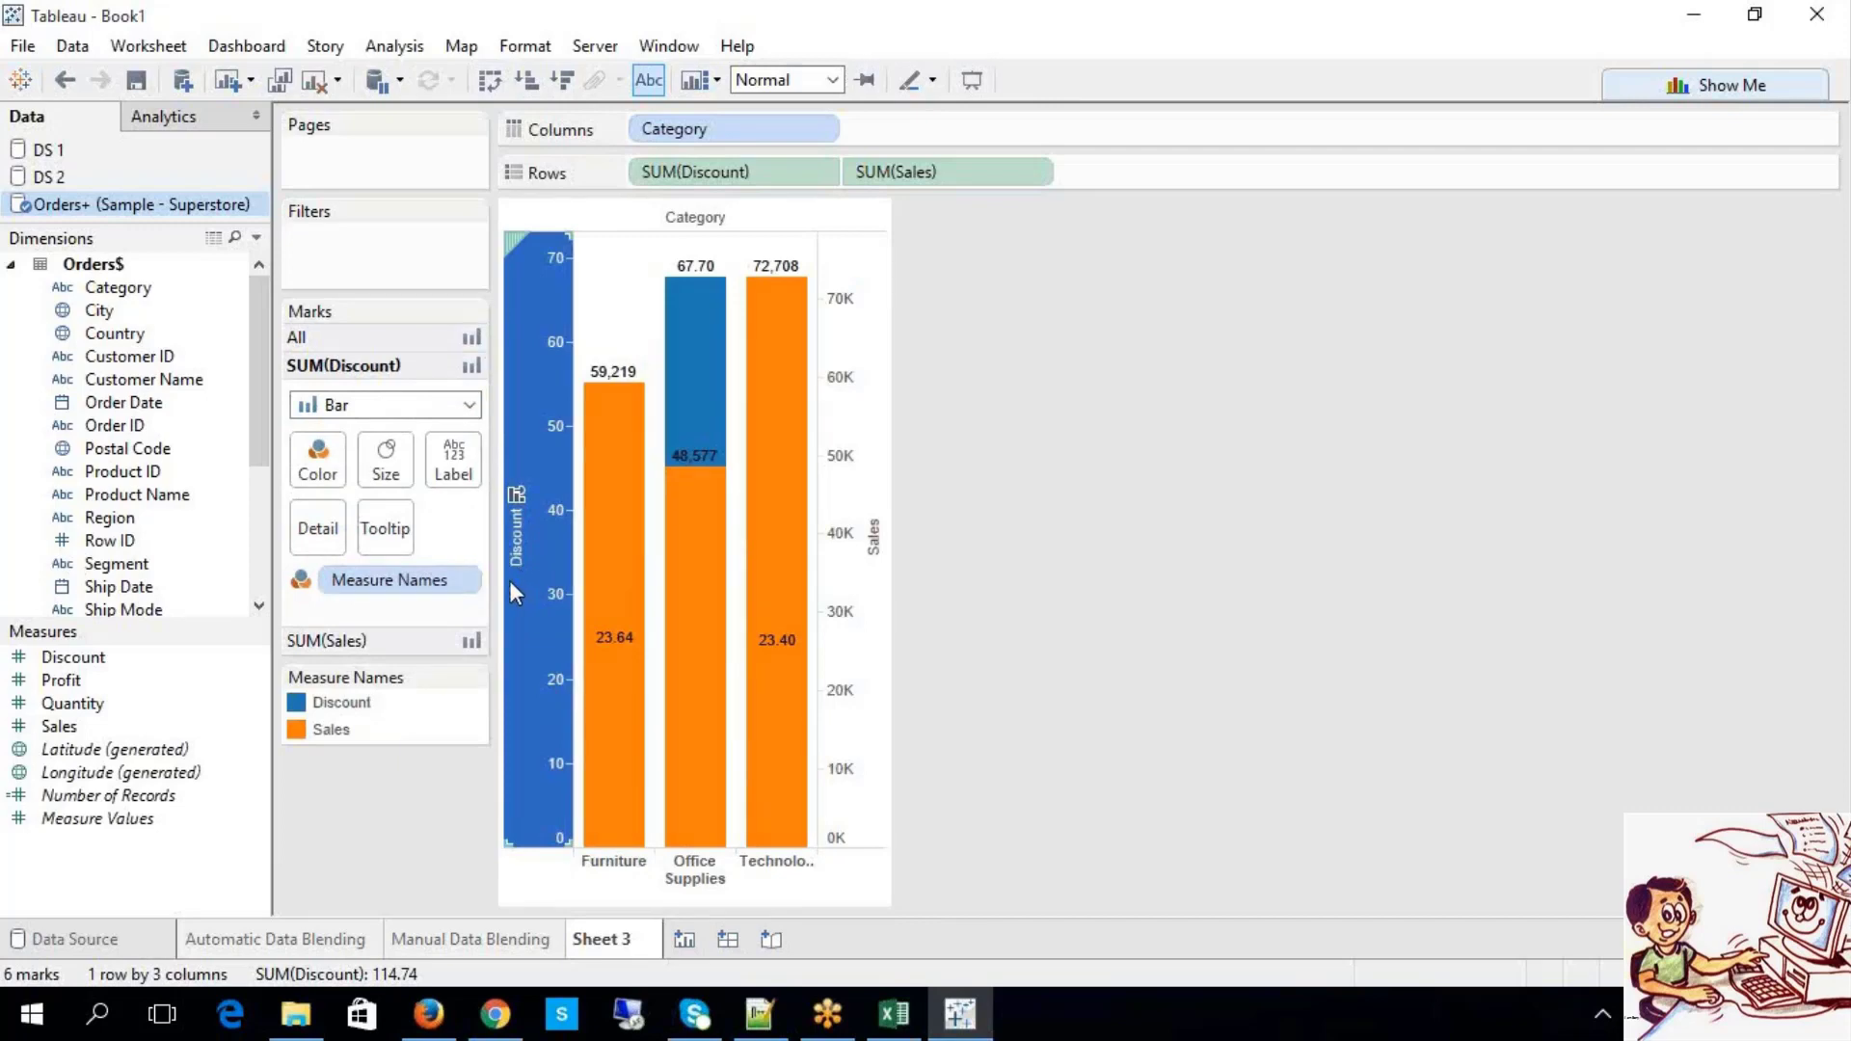
left_click(880, 613)
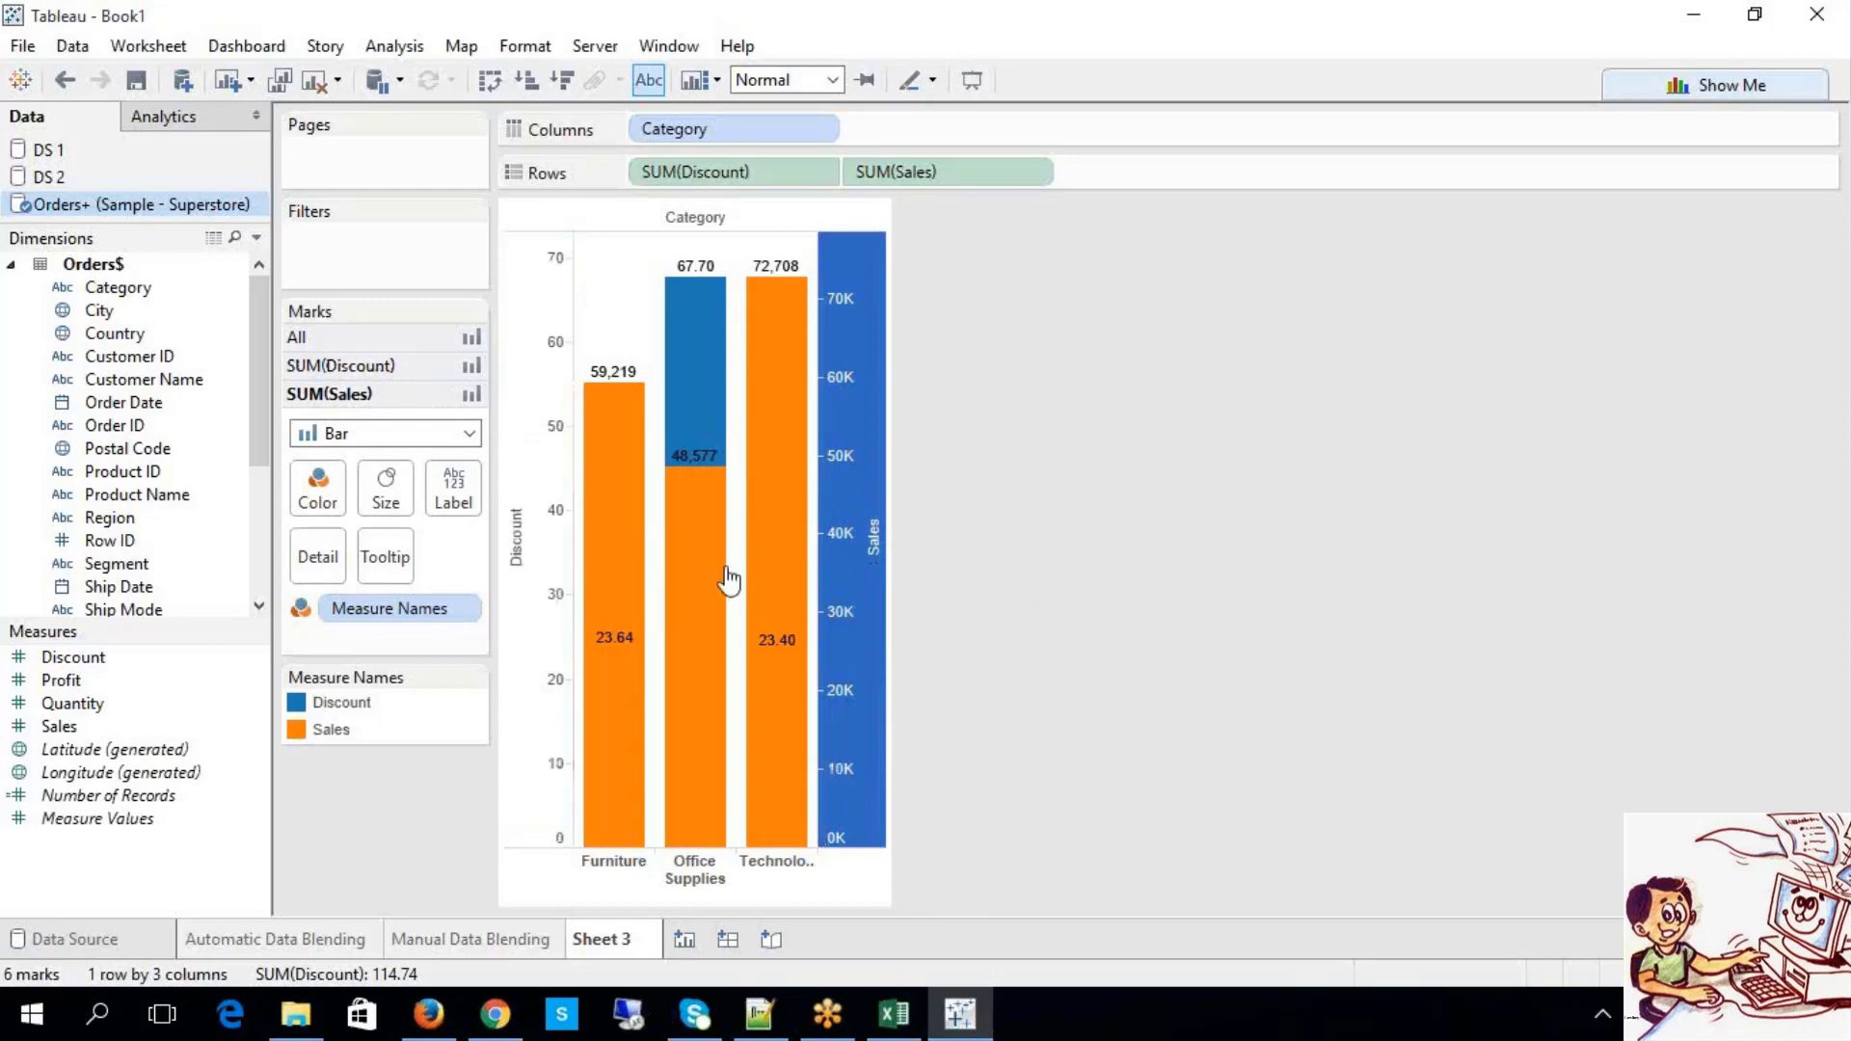
left_click(520, 571)
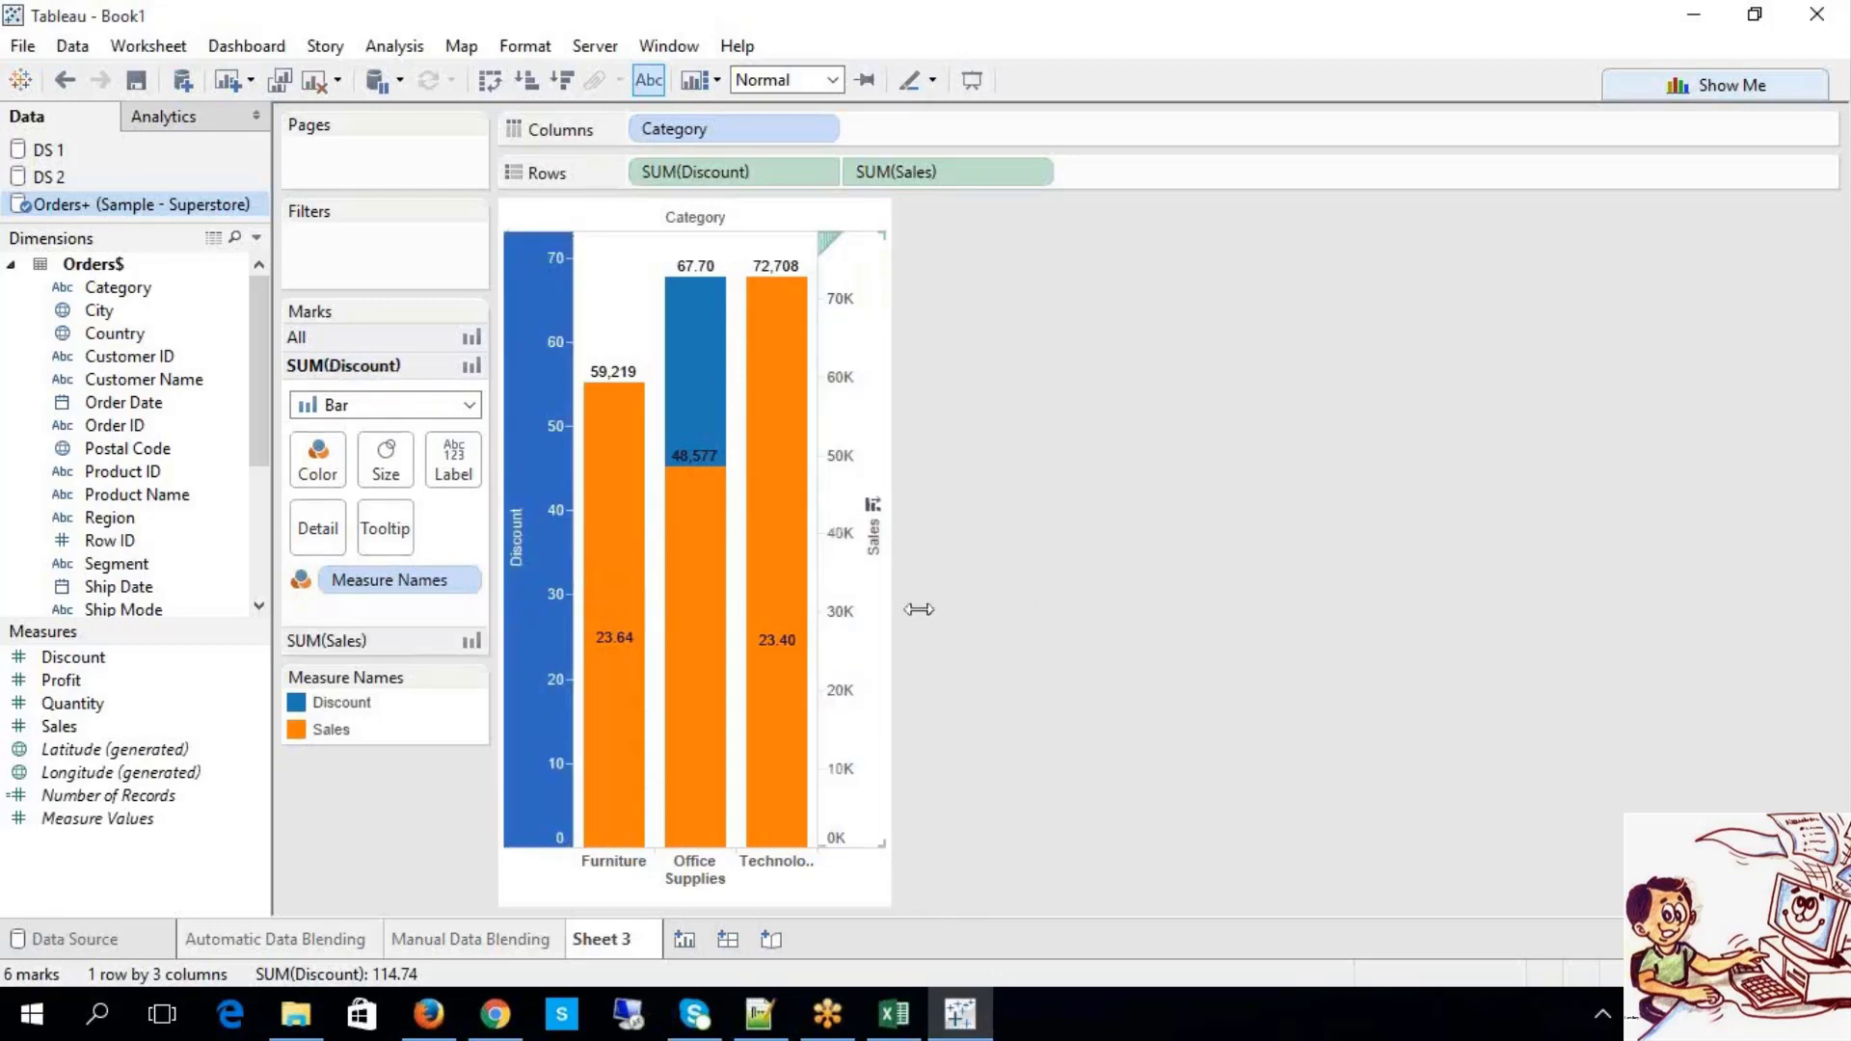
left_click(880, 644)
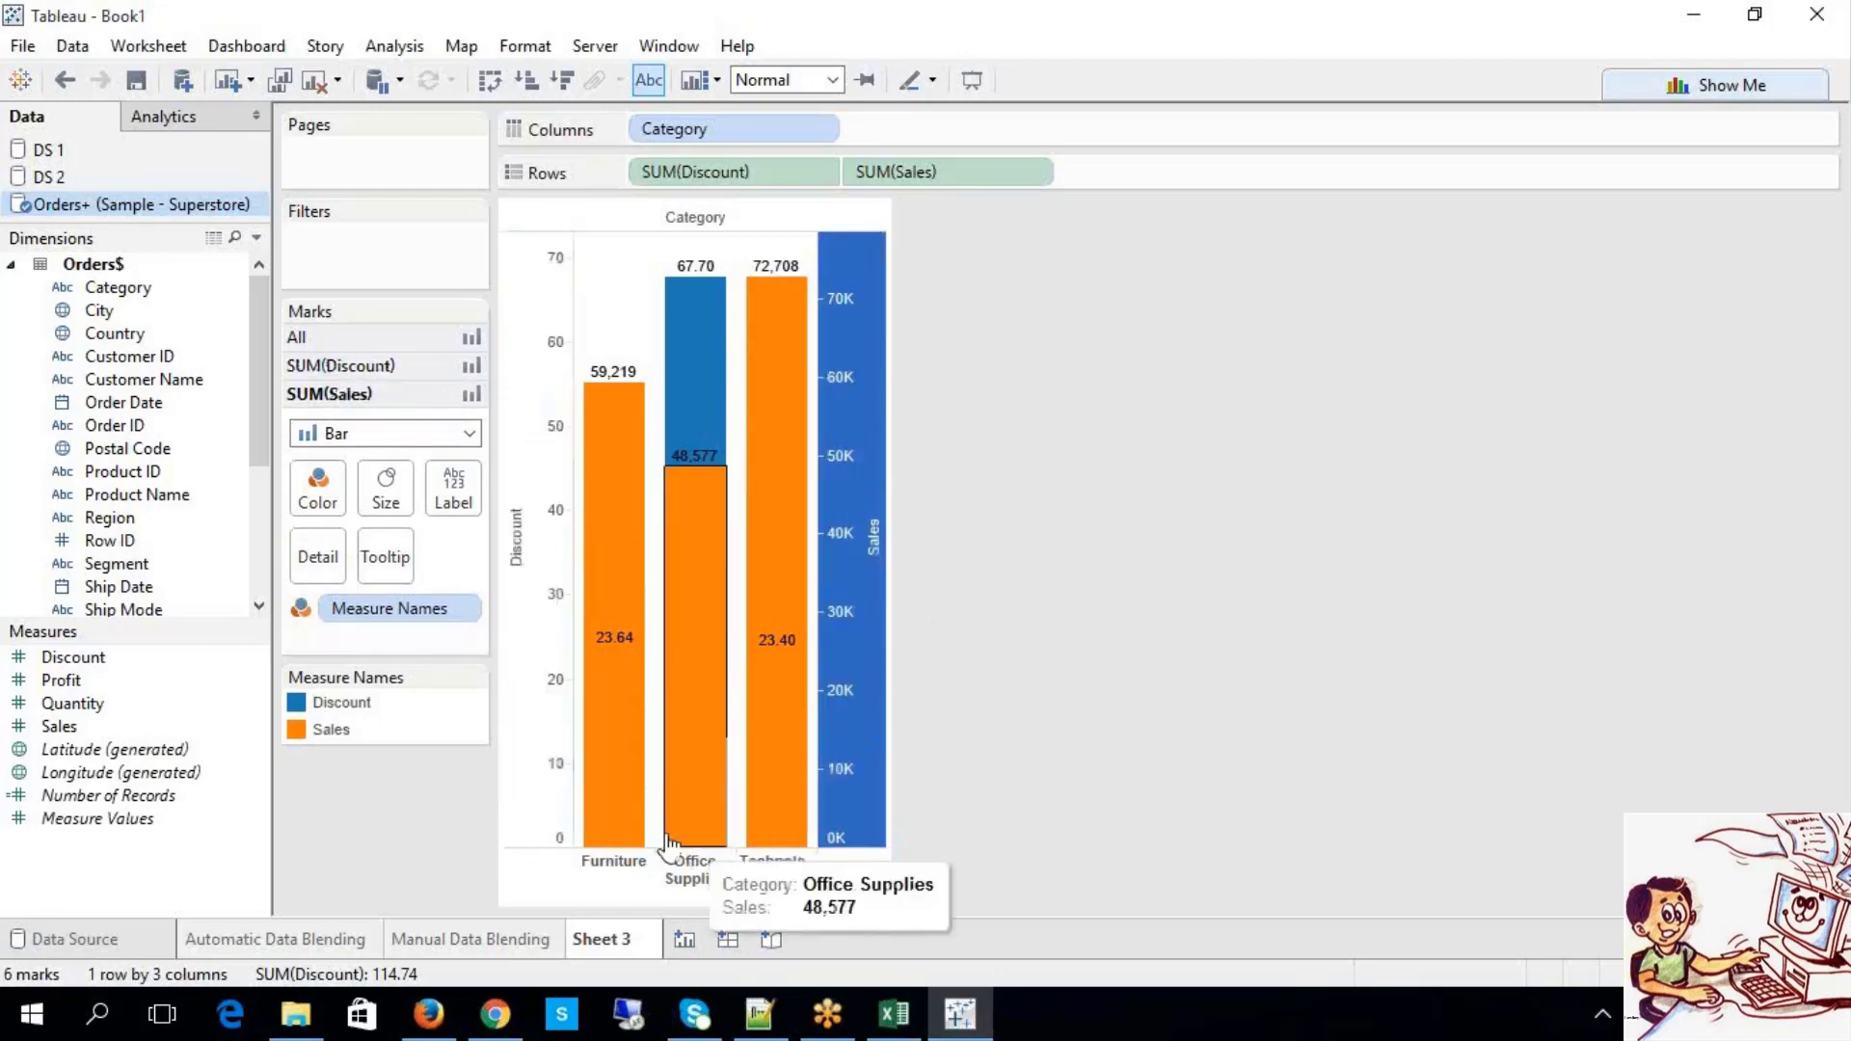
left_click(528, 619)
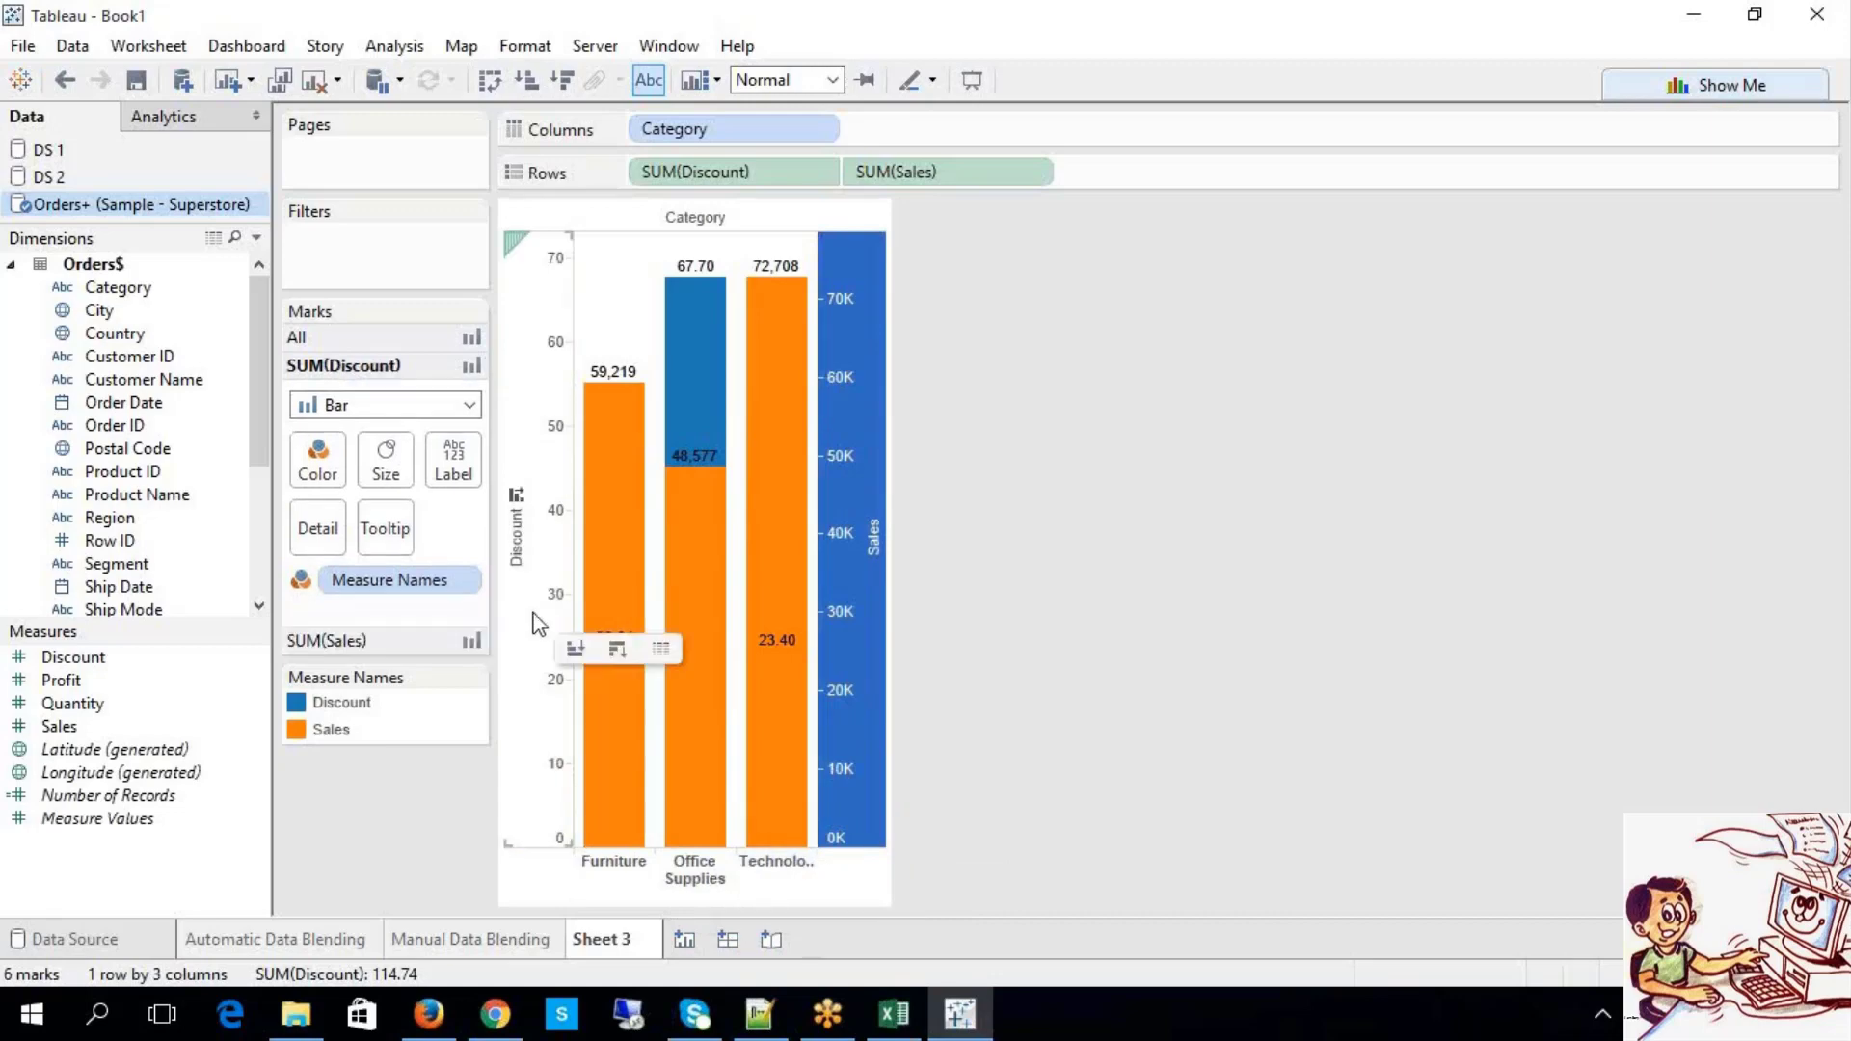
left_click(886, 625)
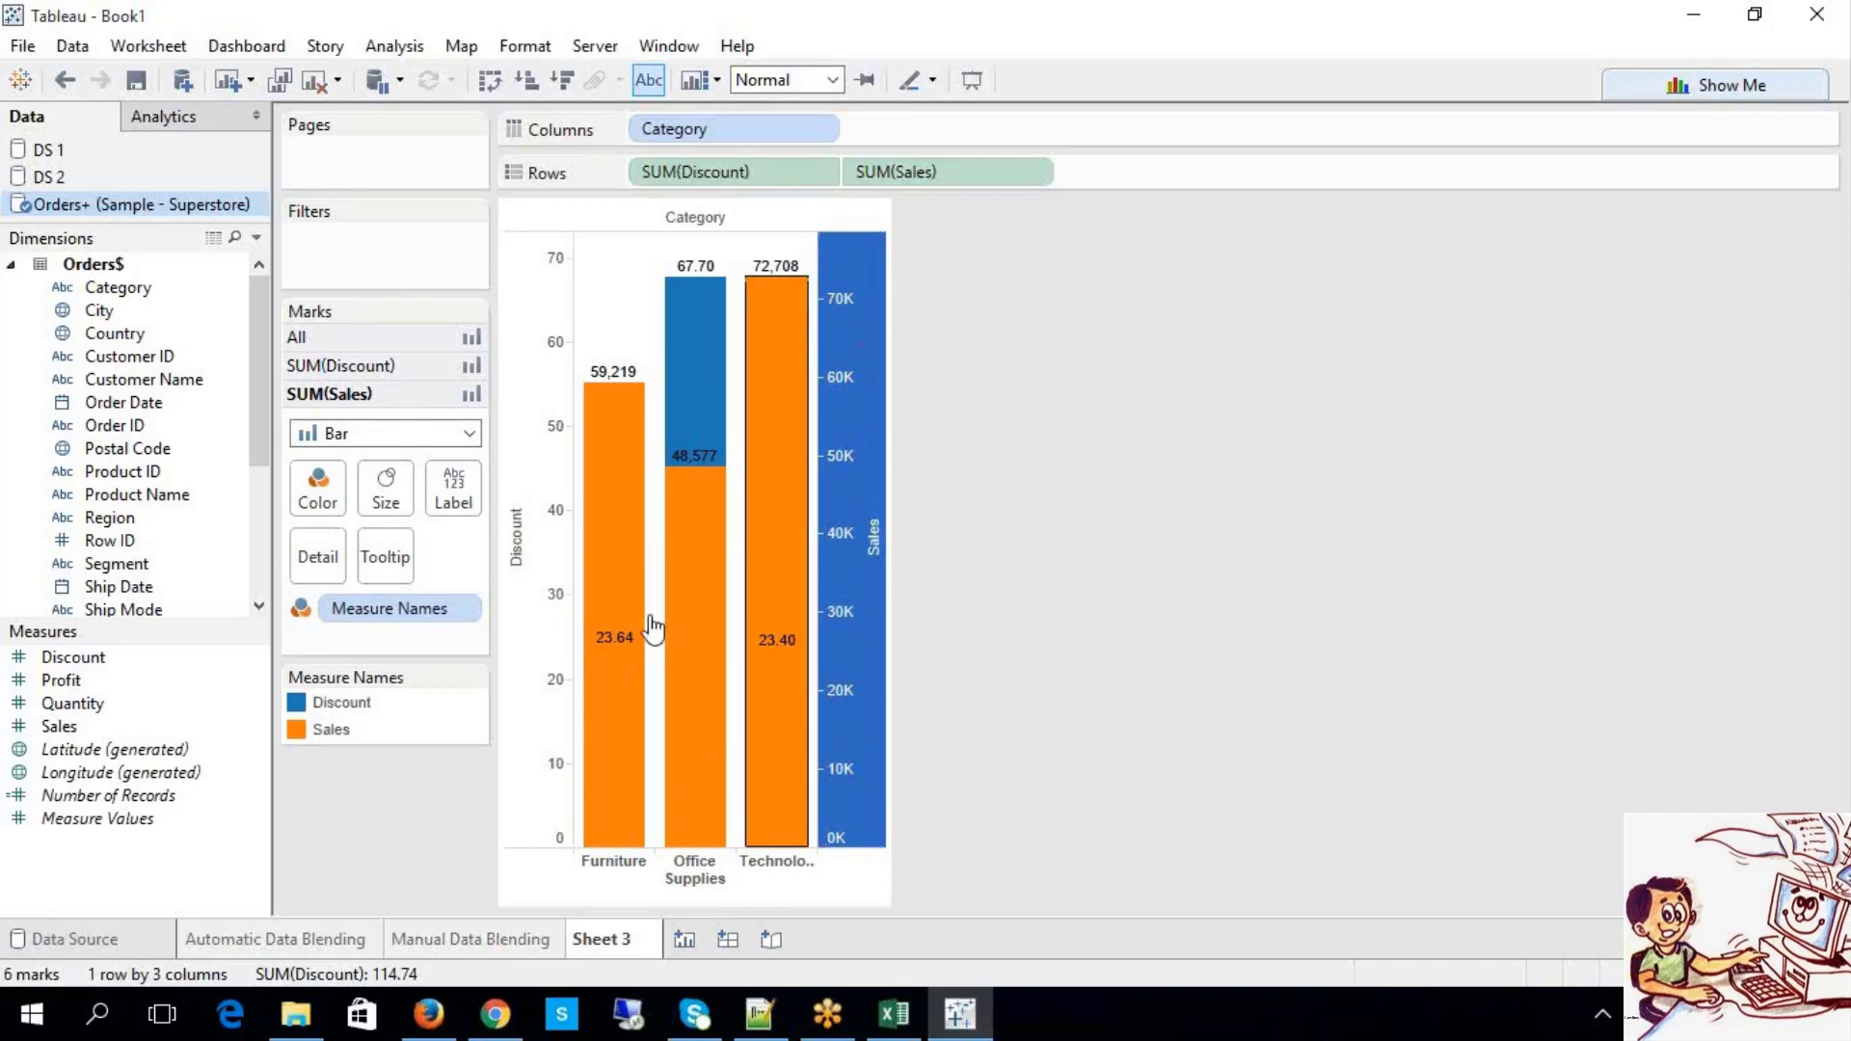
left_click(555, 682)
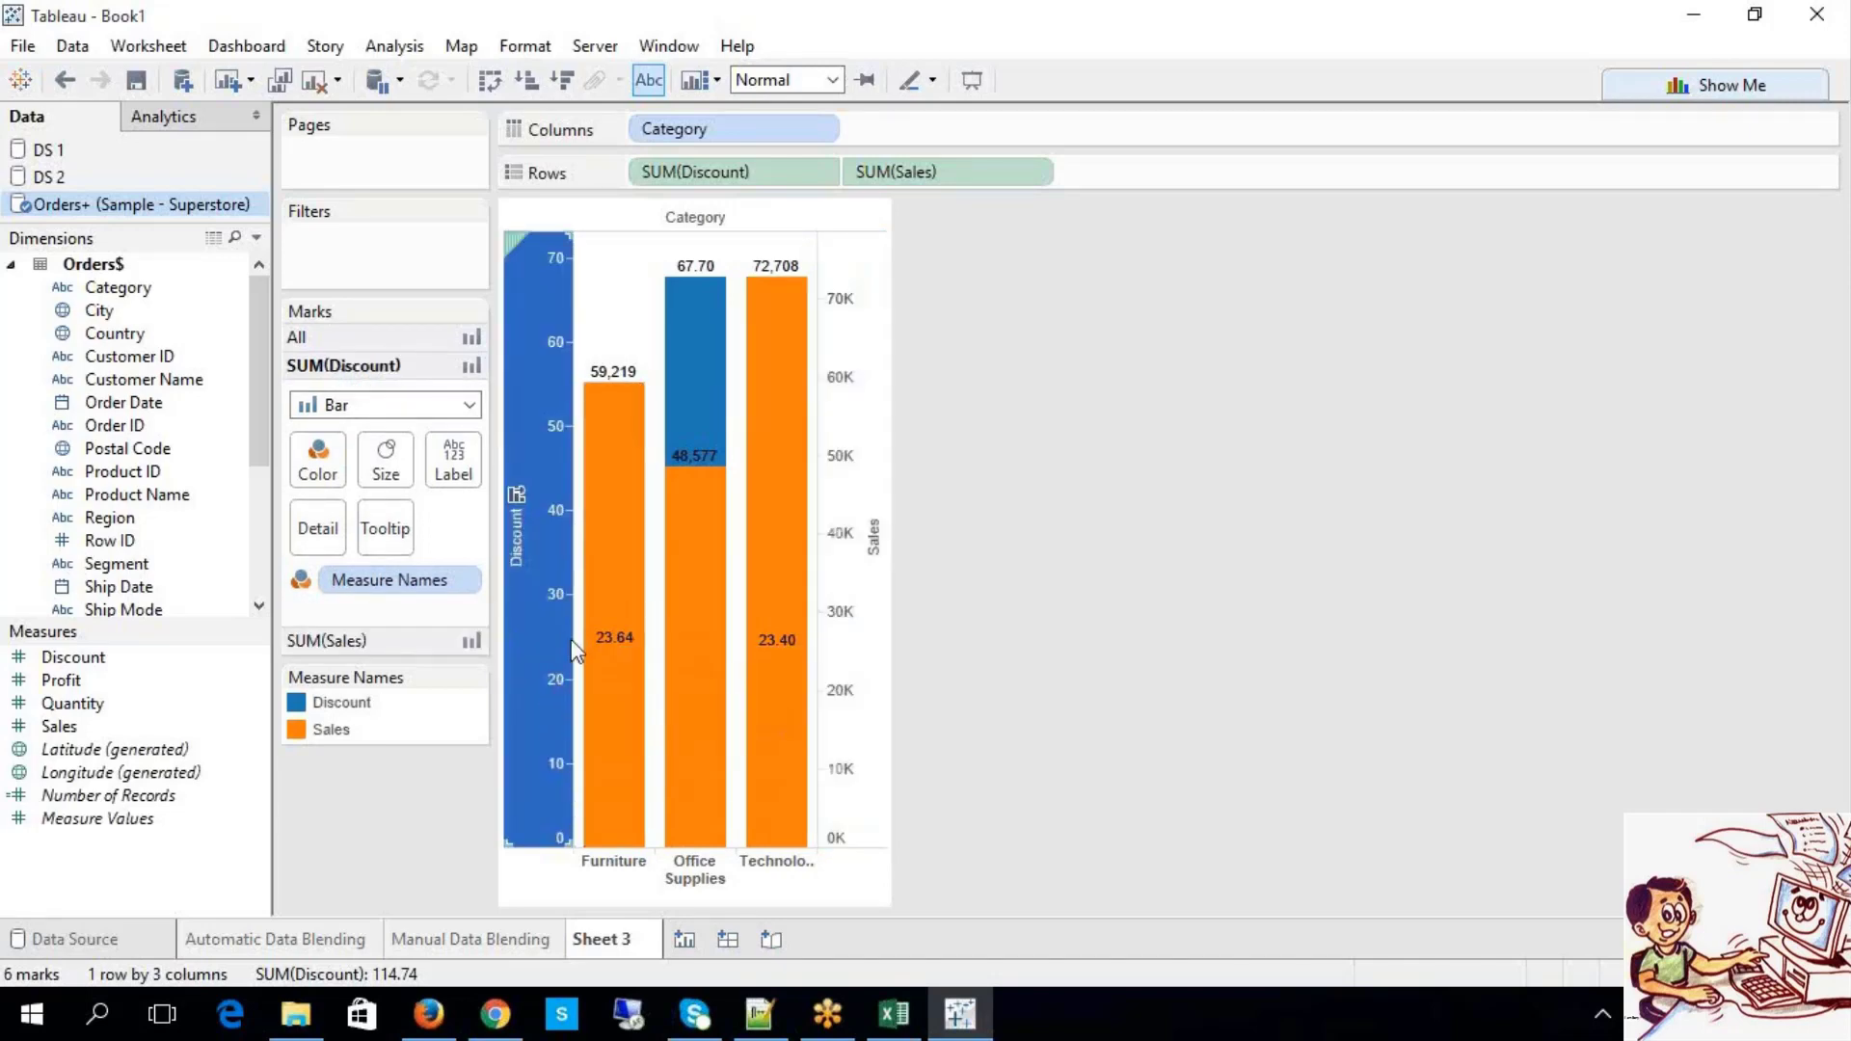
left_click(868, 687)
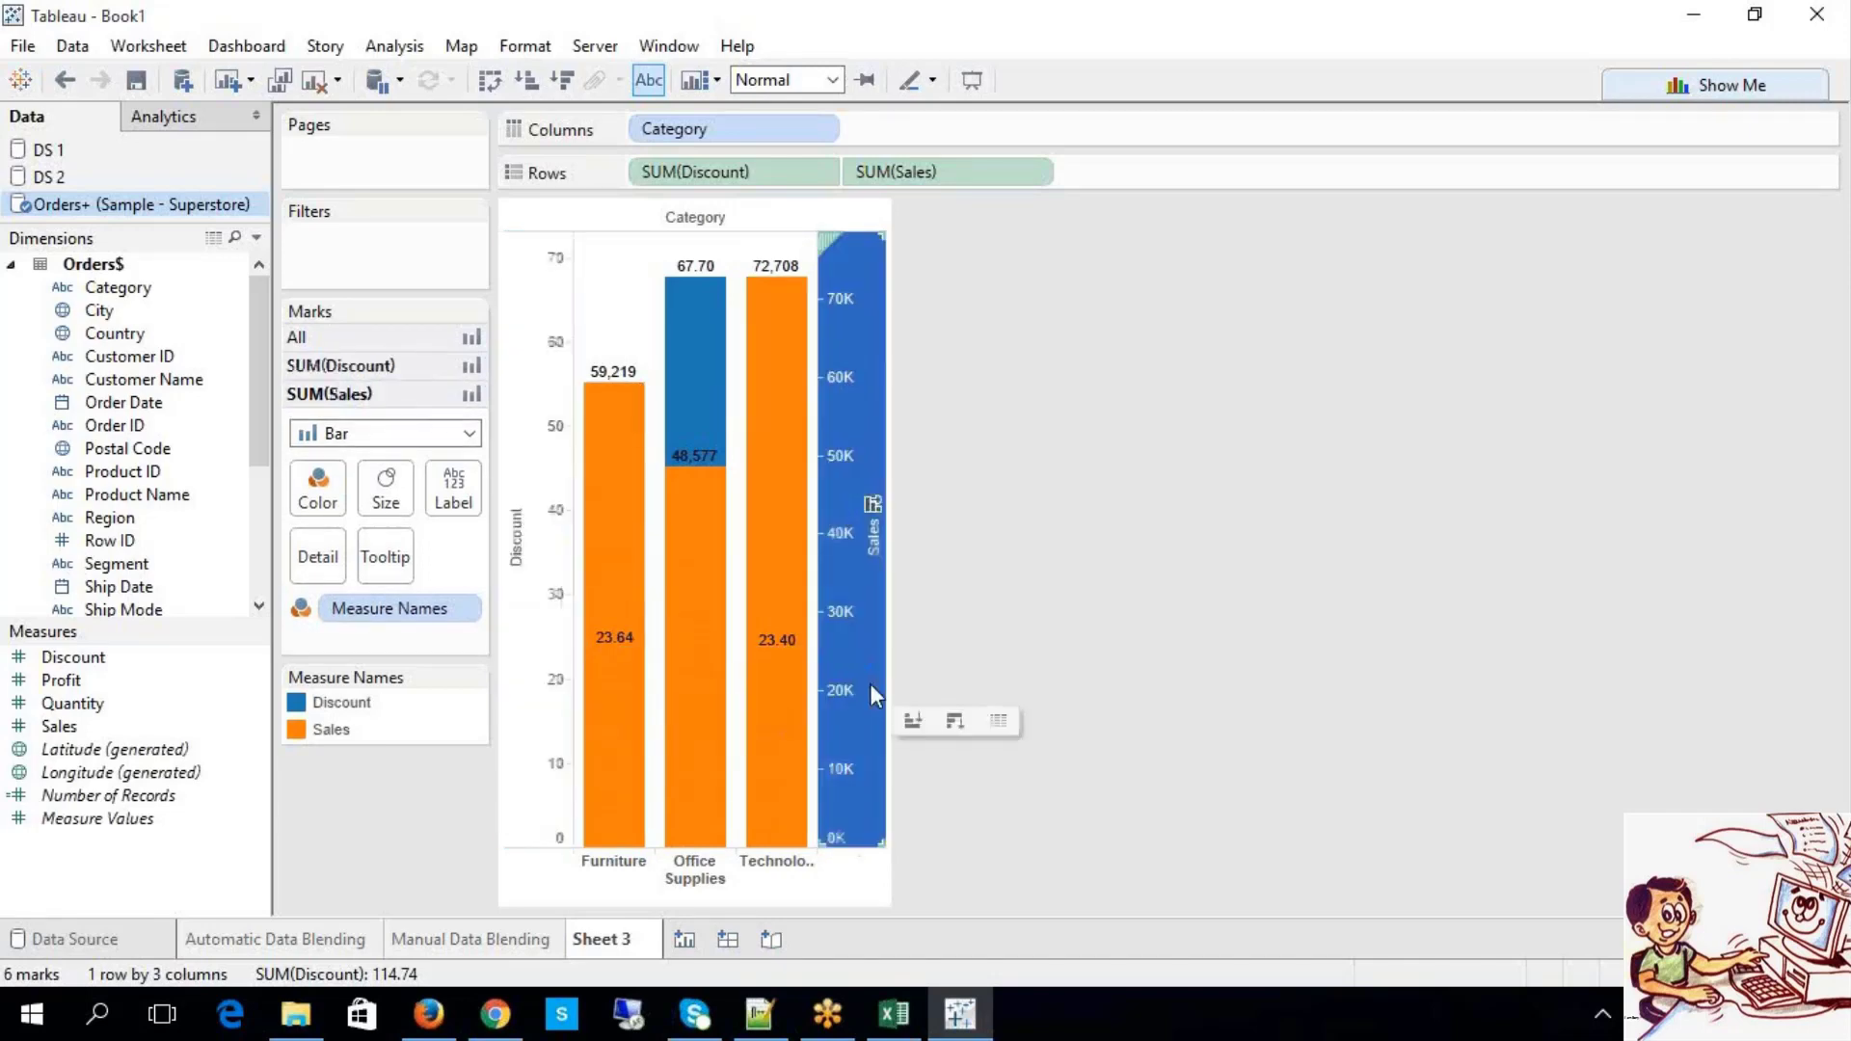
Step: Consult the dual axis notes in Excel, return to Tableau, and synchronize the Sales axis with the Discount axis
left_click(901, 1021)
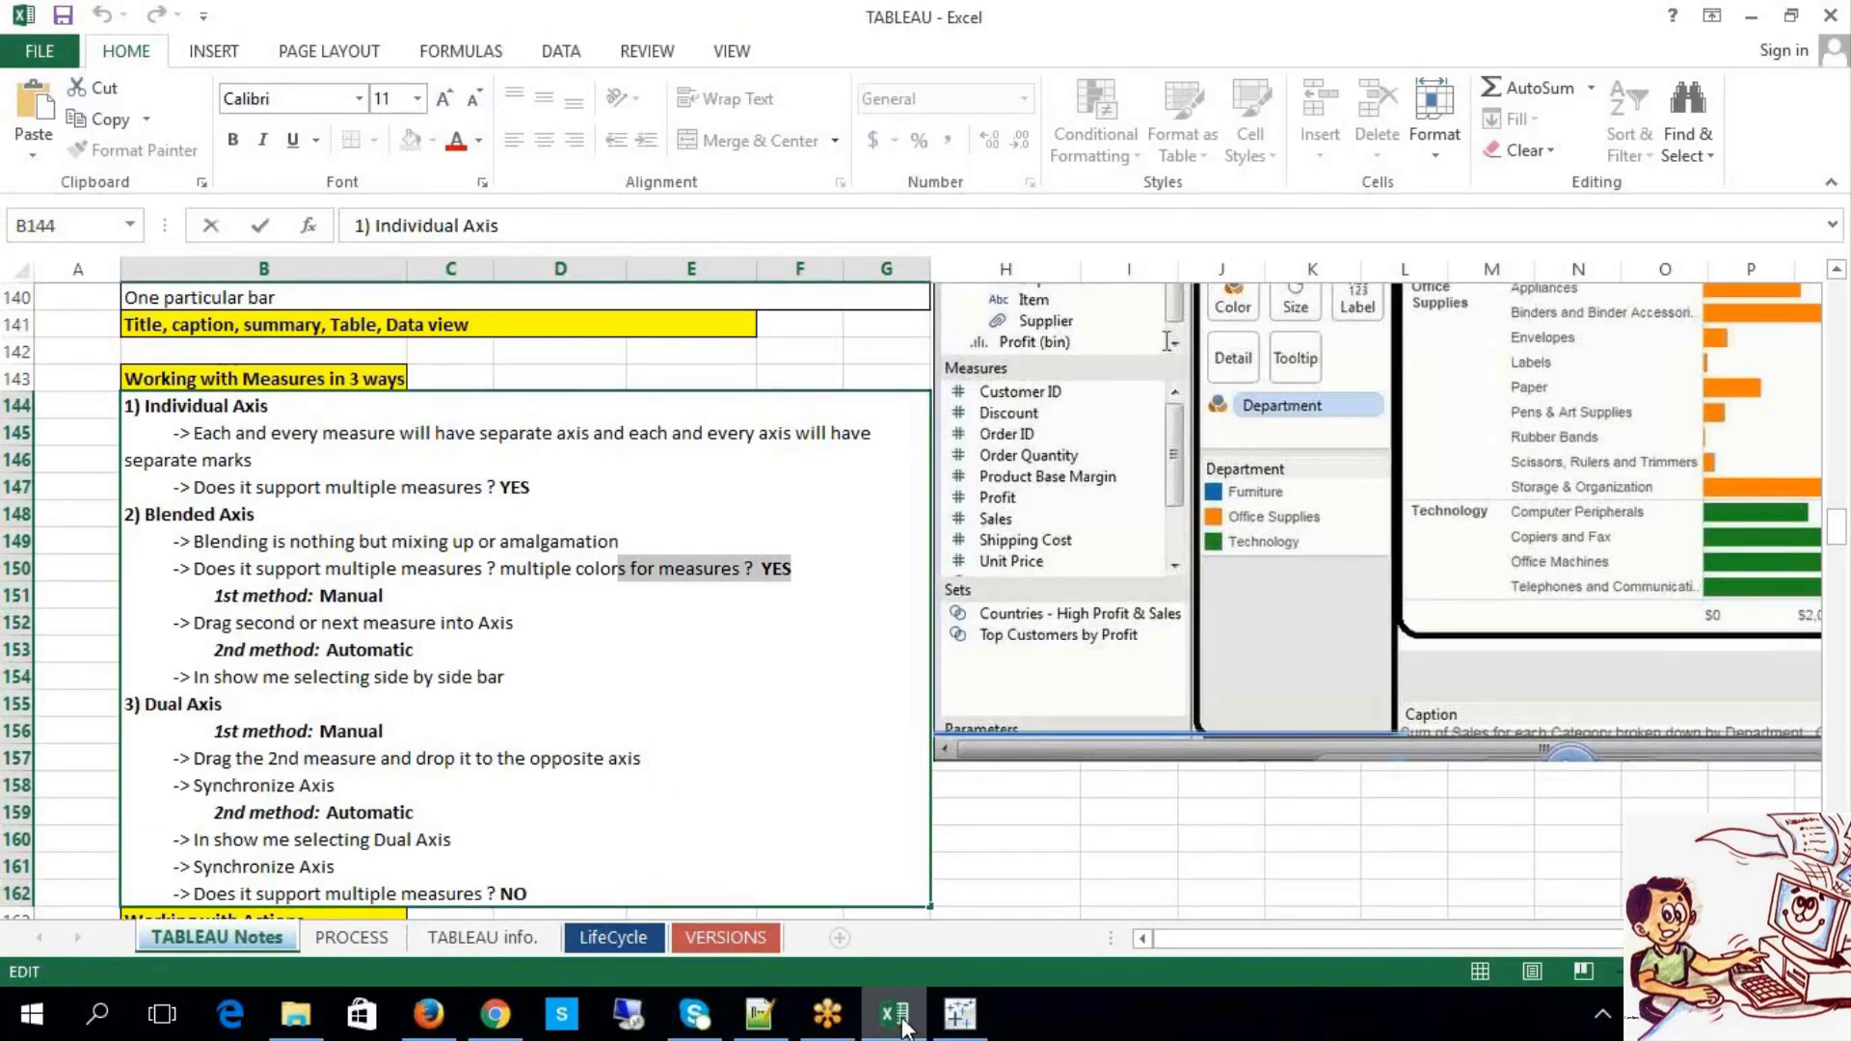
left_click(901, 1020)
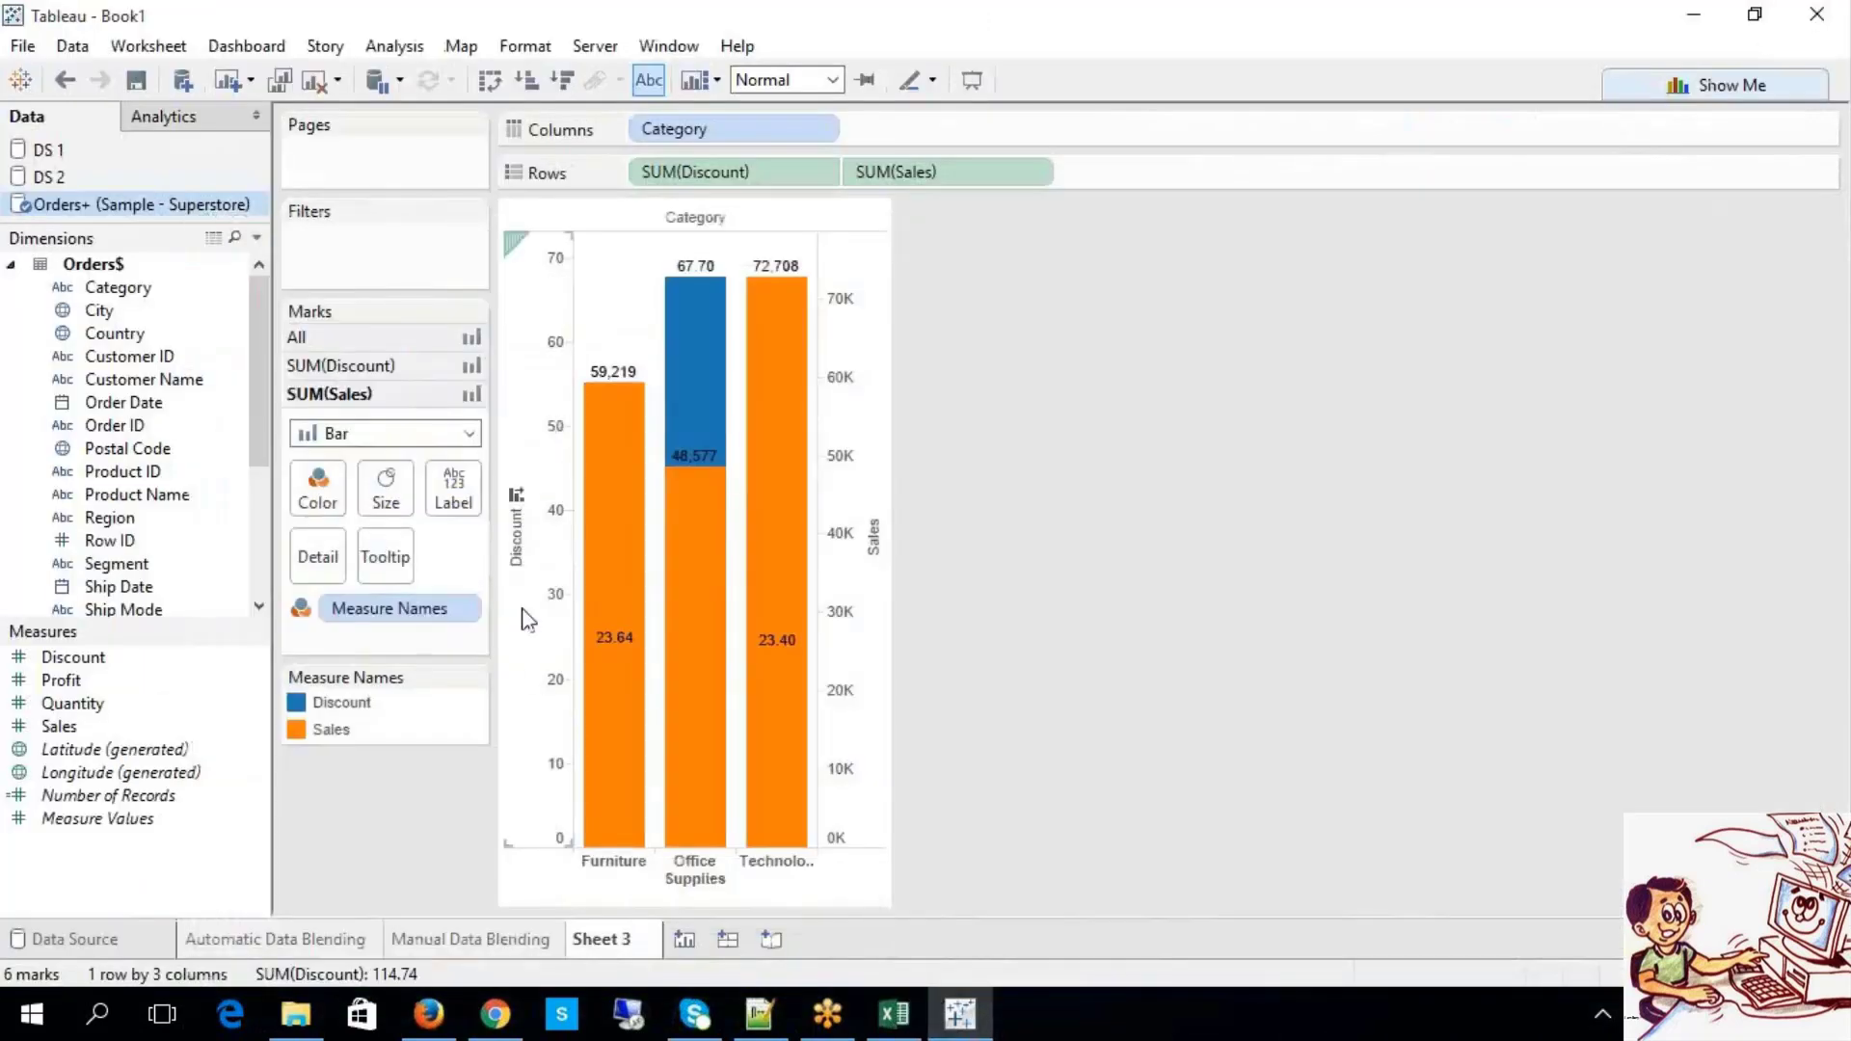
mouse_move(644, 855)
left_click(511, 531)
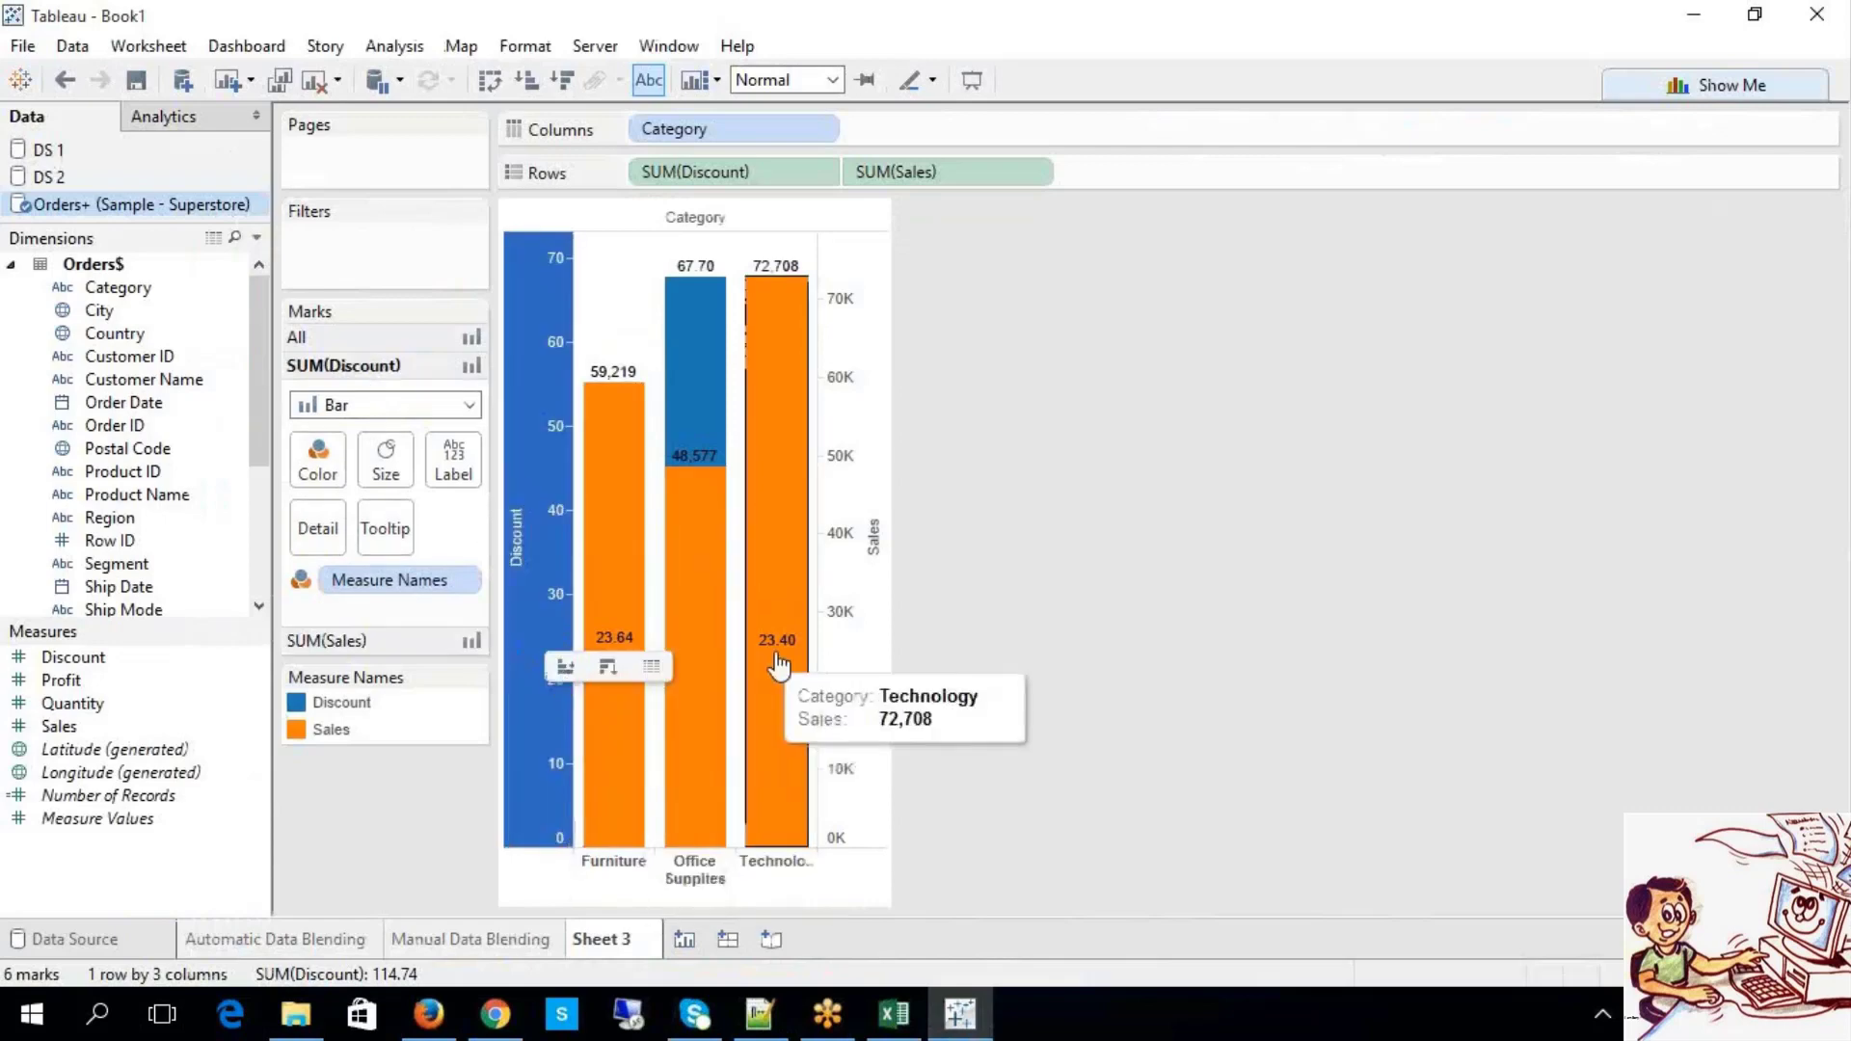
left_click(881, 675)
right_click(881, 675)
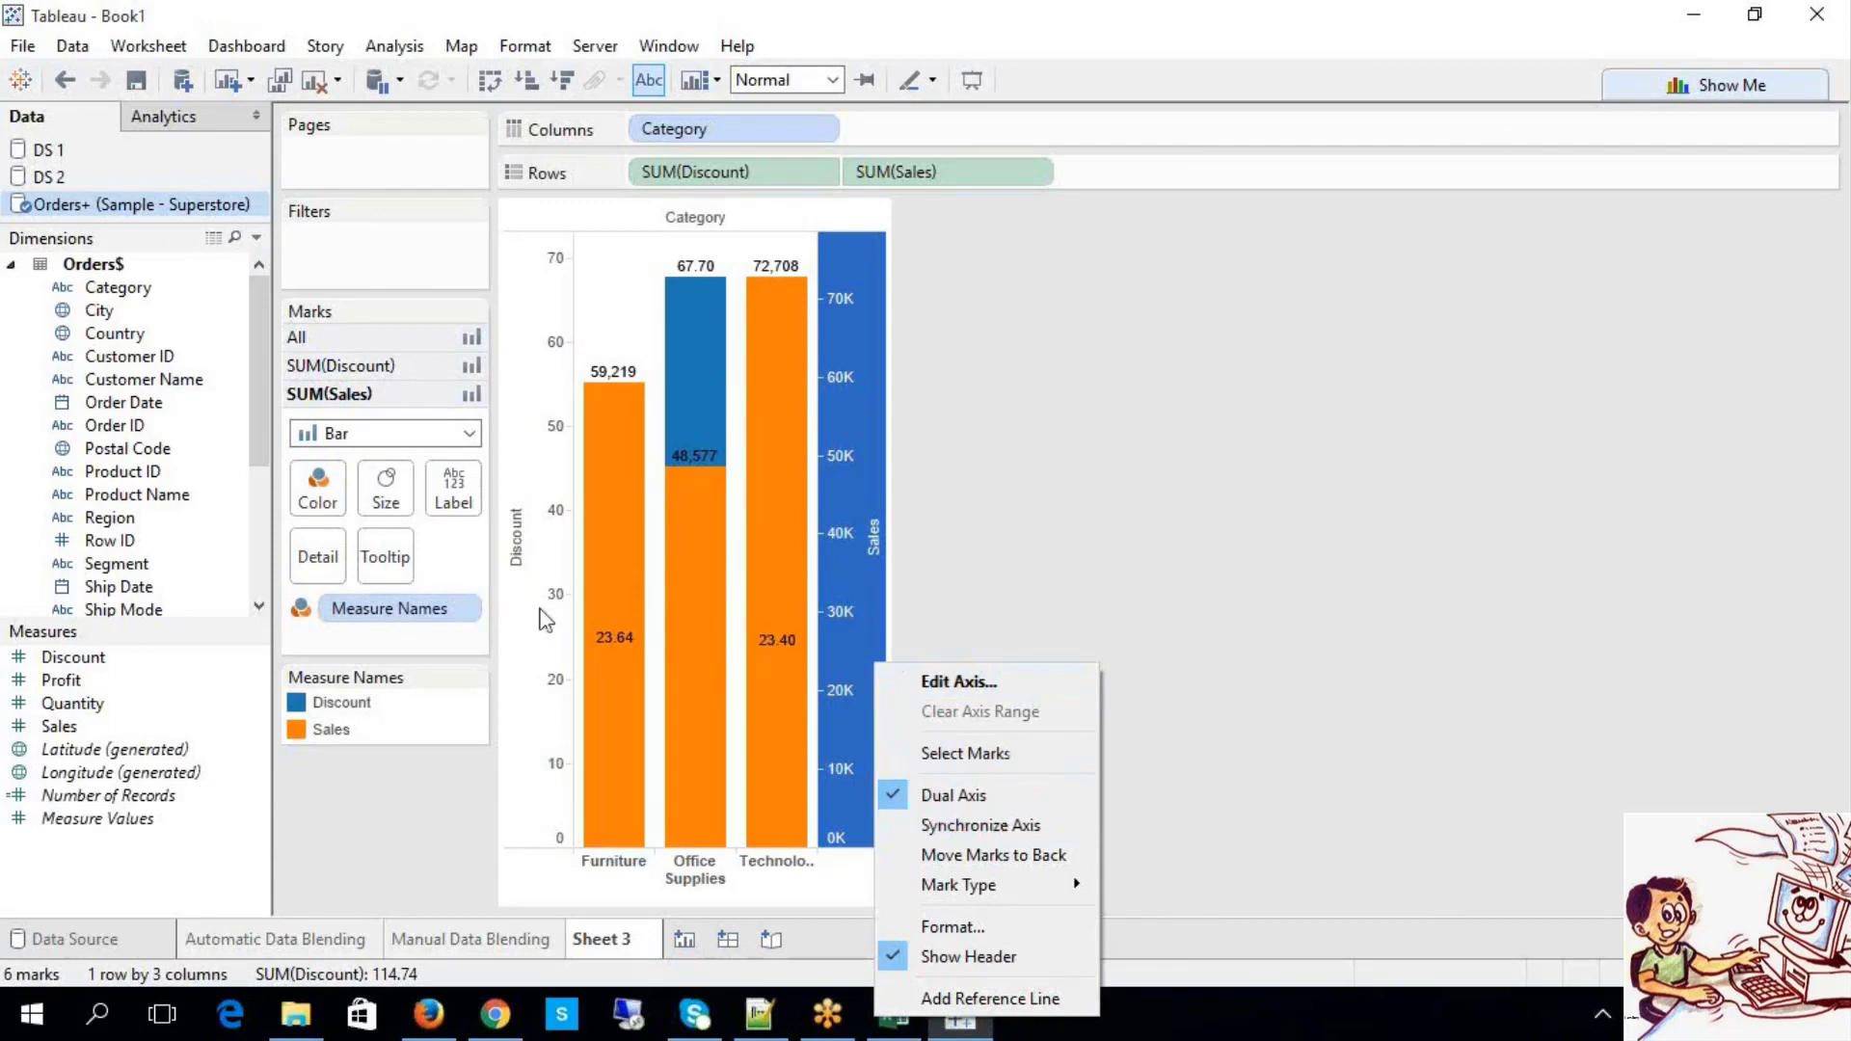
left_click(1005, 826)
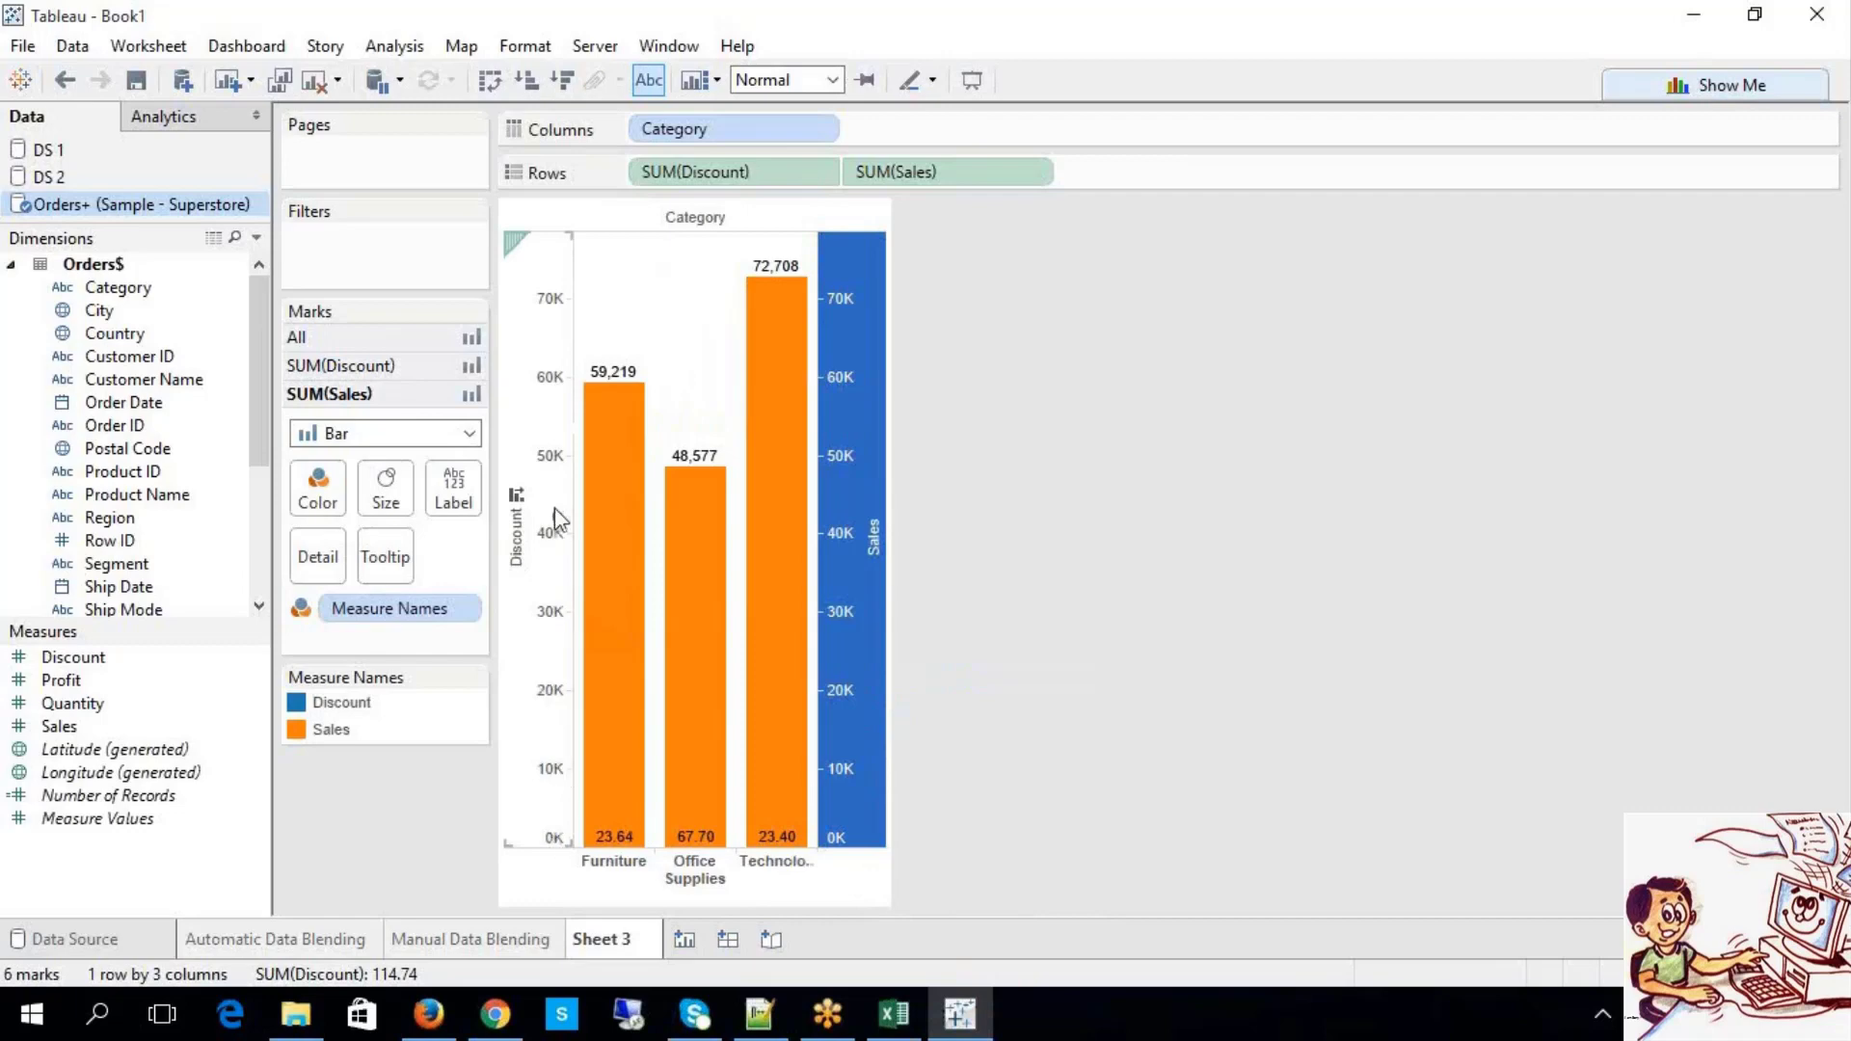
left_click(1096, 614)
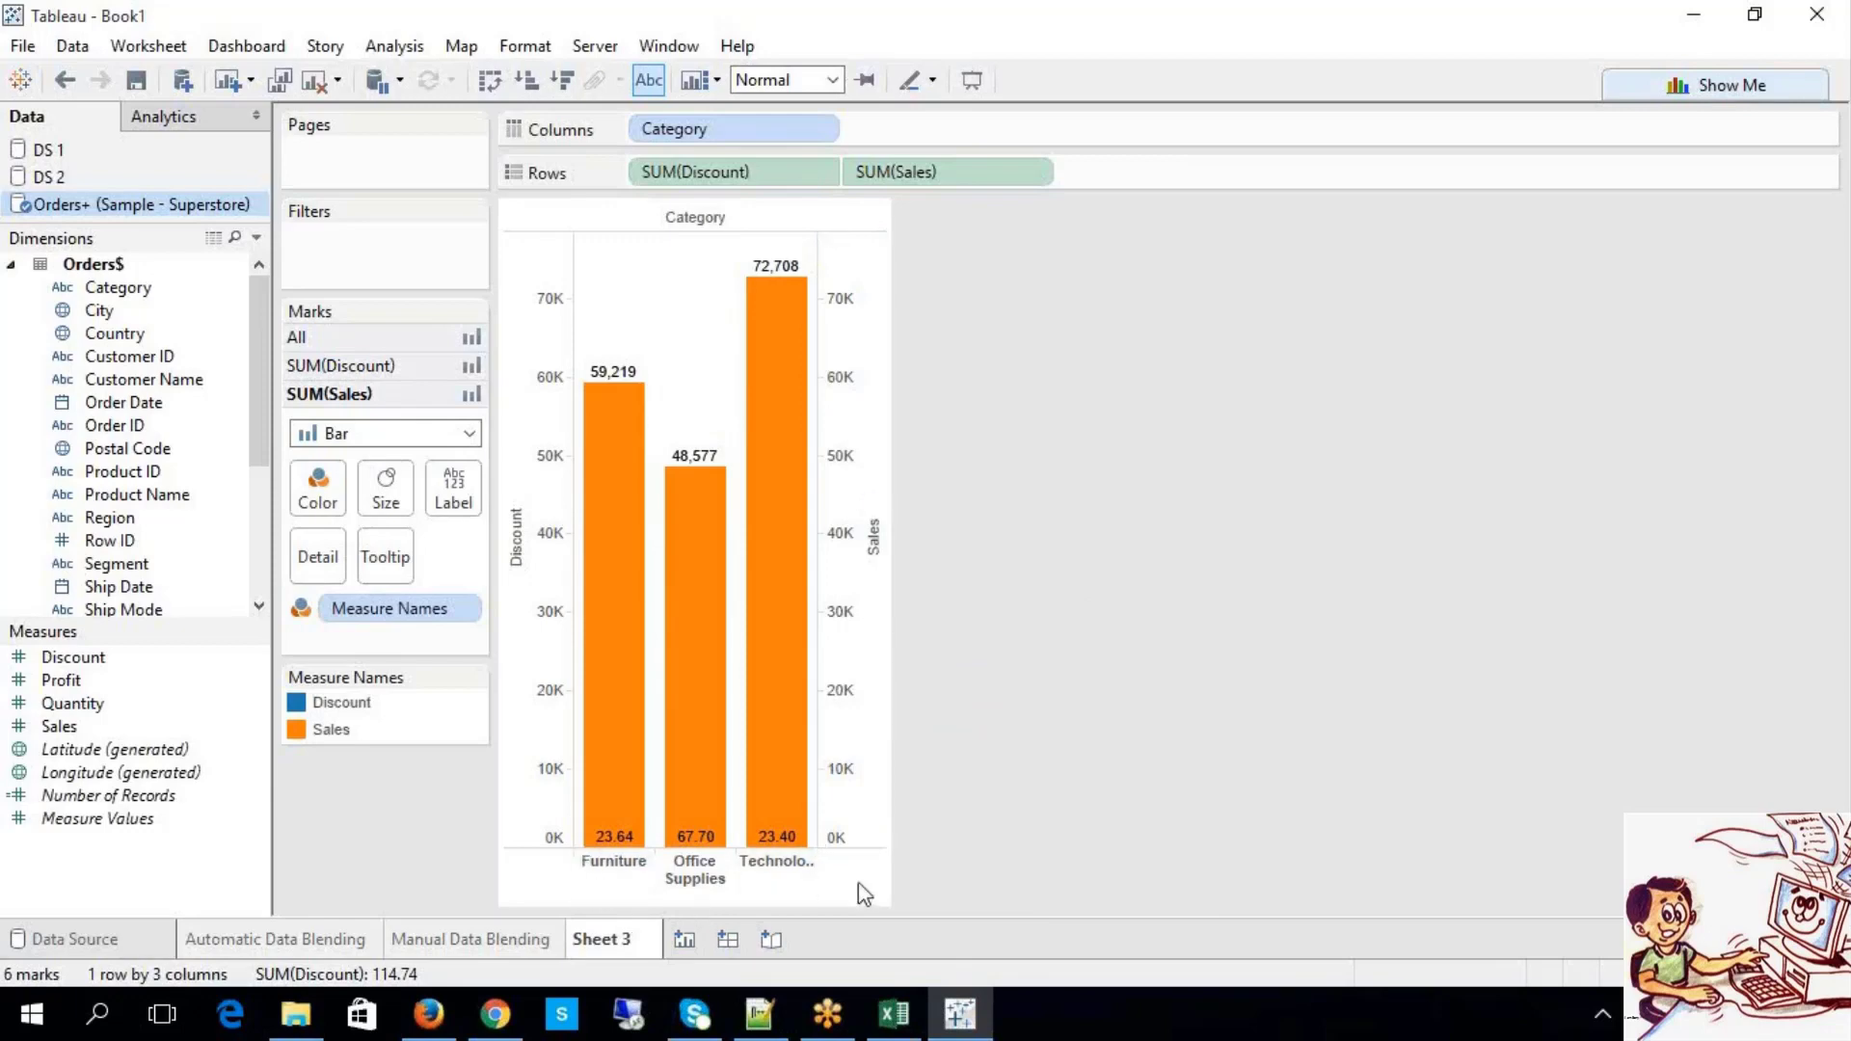
Step: Check the Dual Axis and Synchronize Axis options of the Sales axis without changing them
left_click(877, 605)
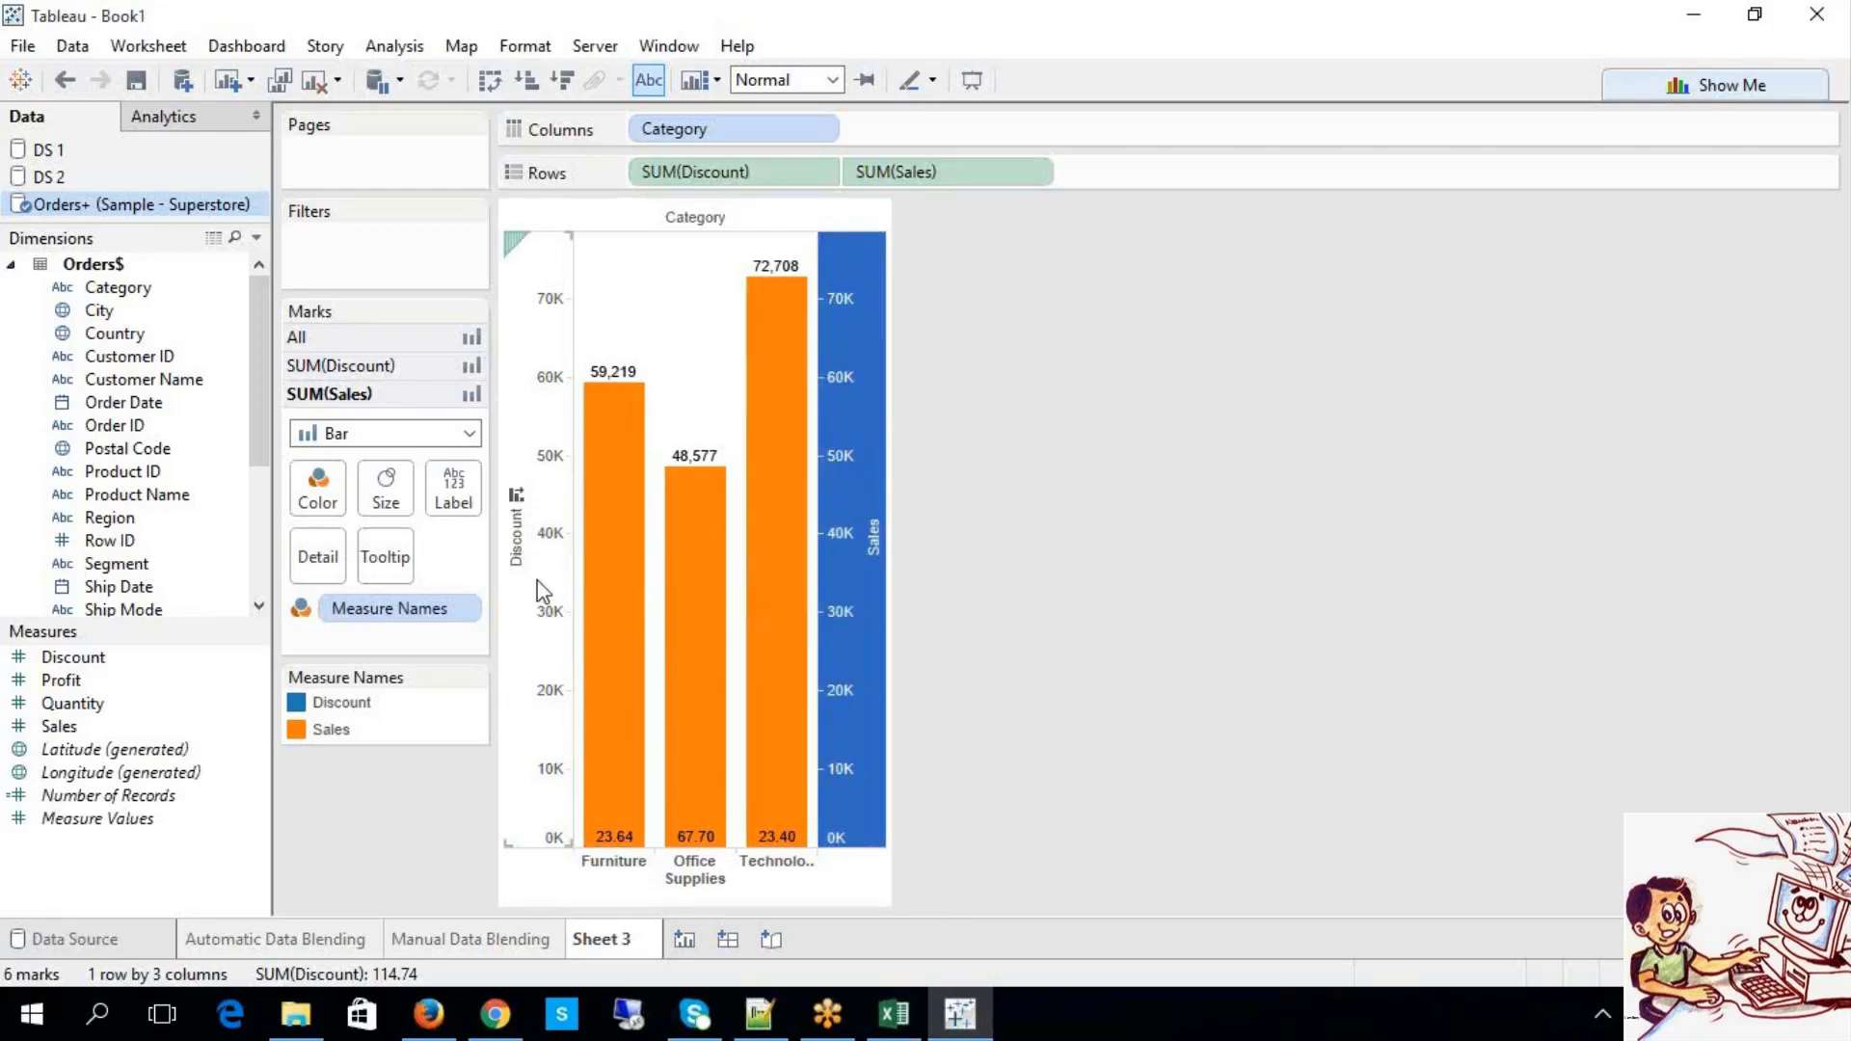
right_click(857, 660)
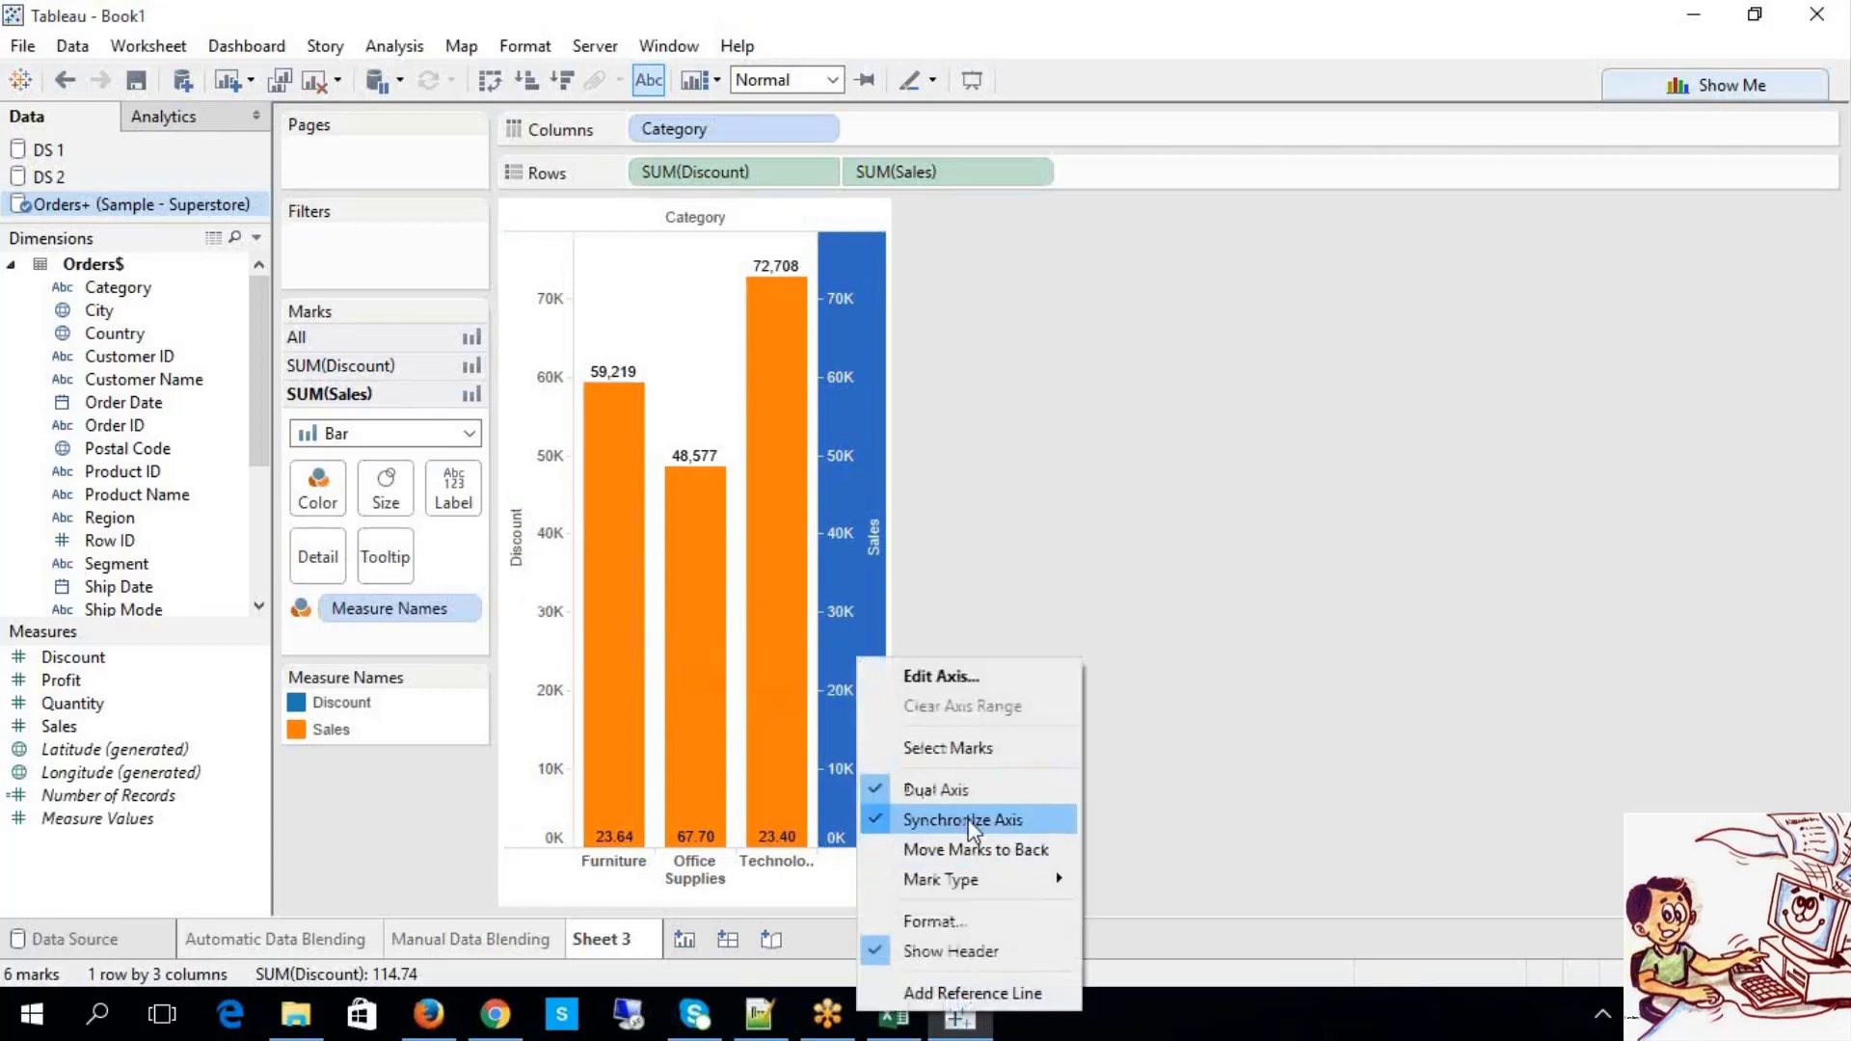
left_click(1227, 721)
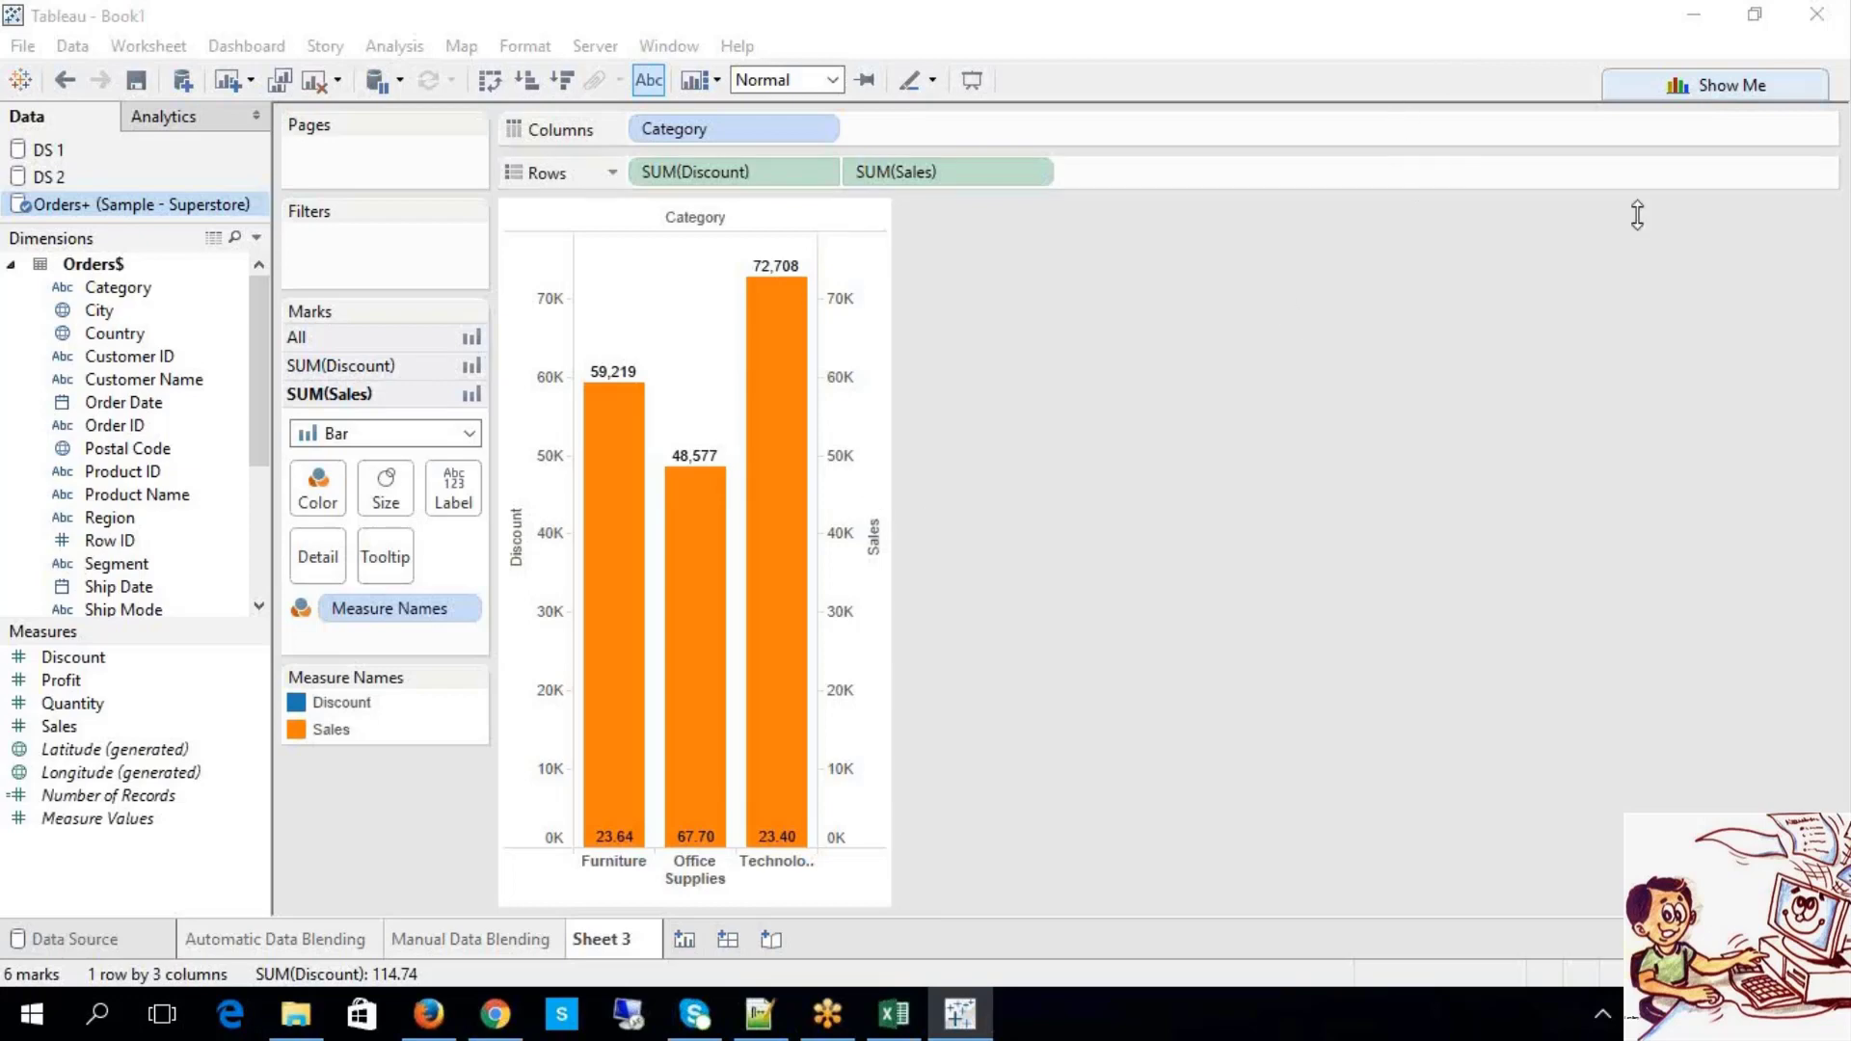
Step: Replace Category with Order Date in the columns and Sales with Profit in the rows, keeping Discount
left_click(1673, 87)
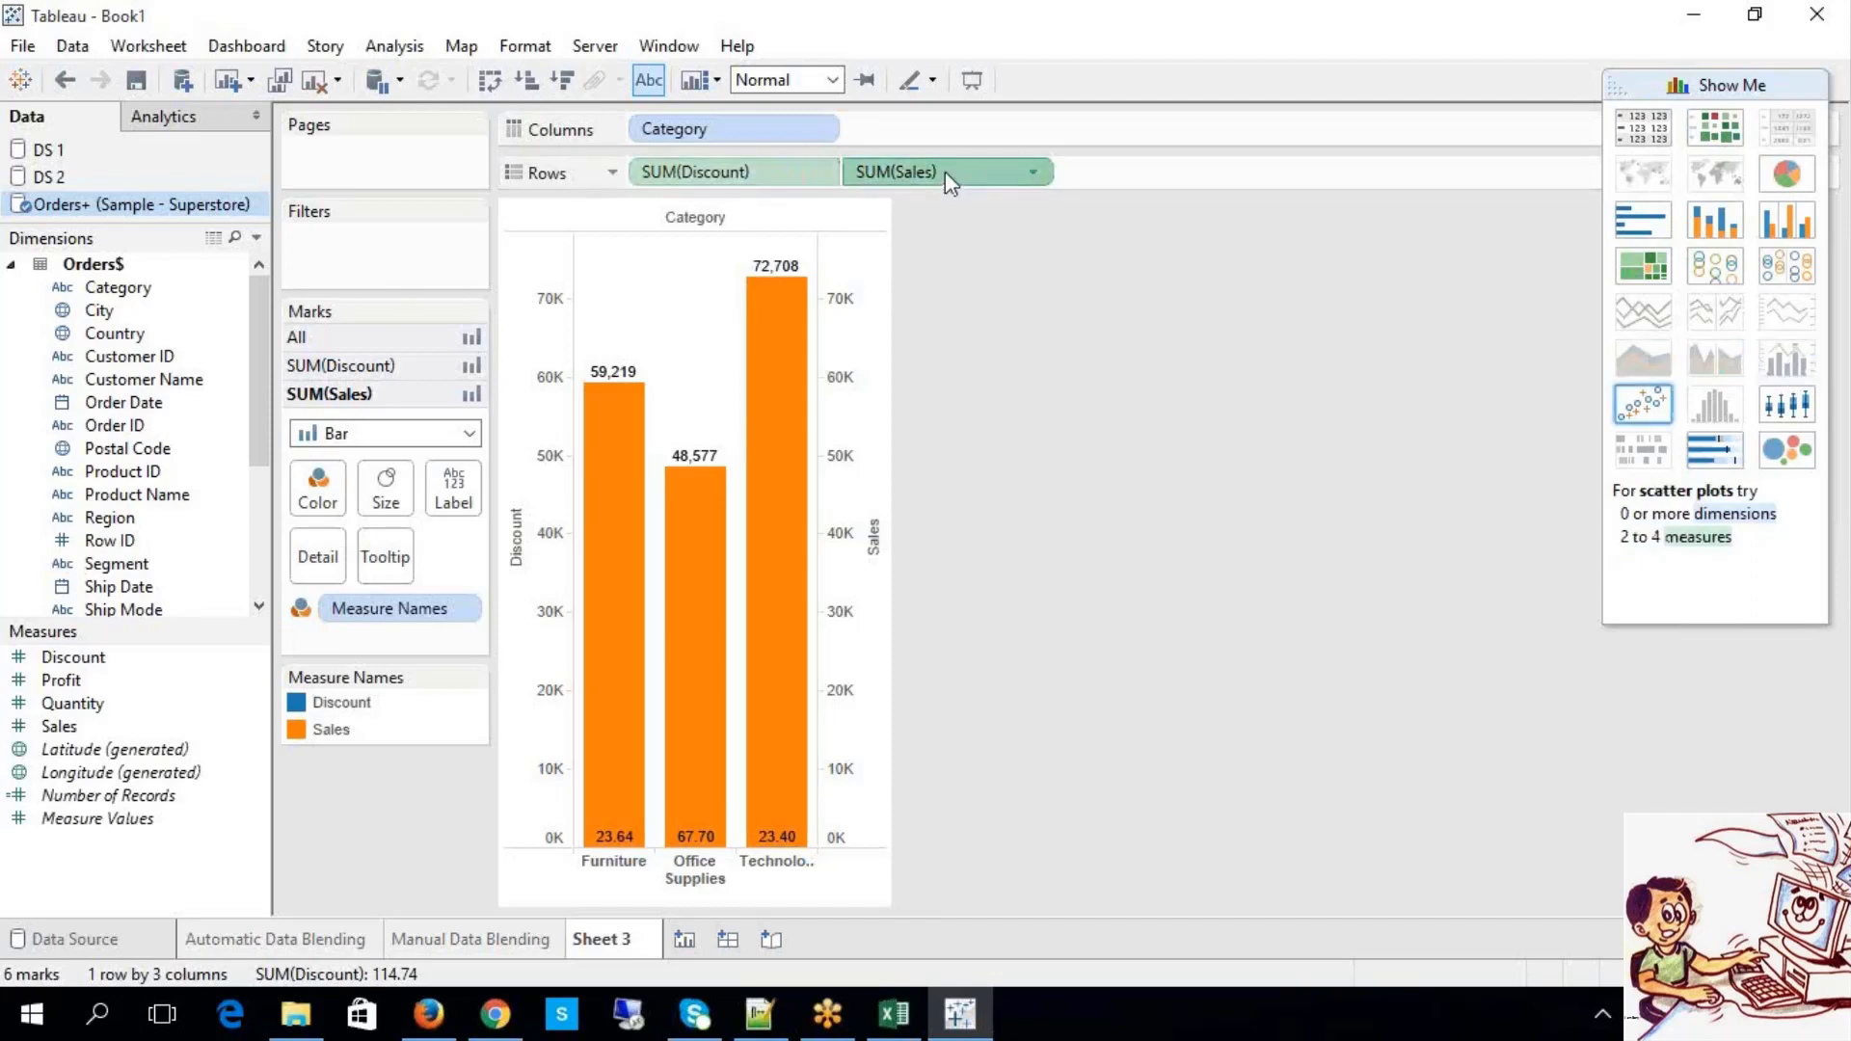
left_click_drag(945, 171, 801, 183)
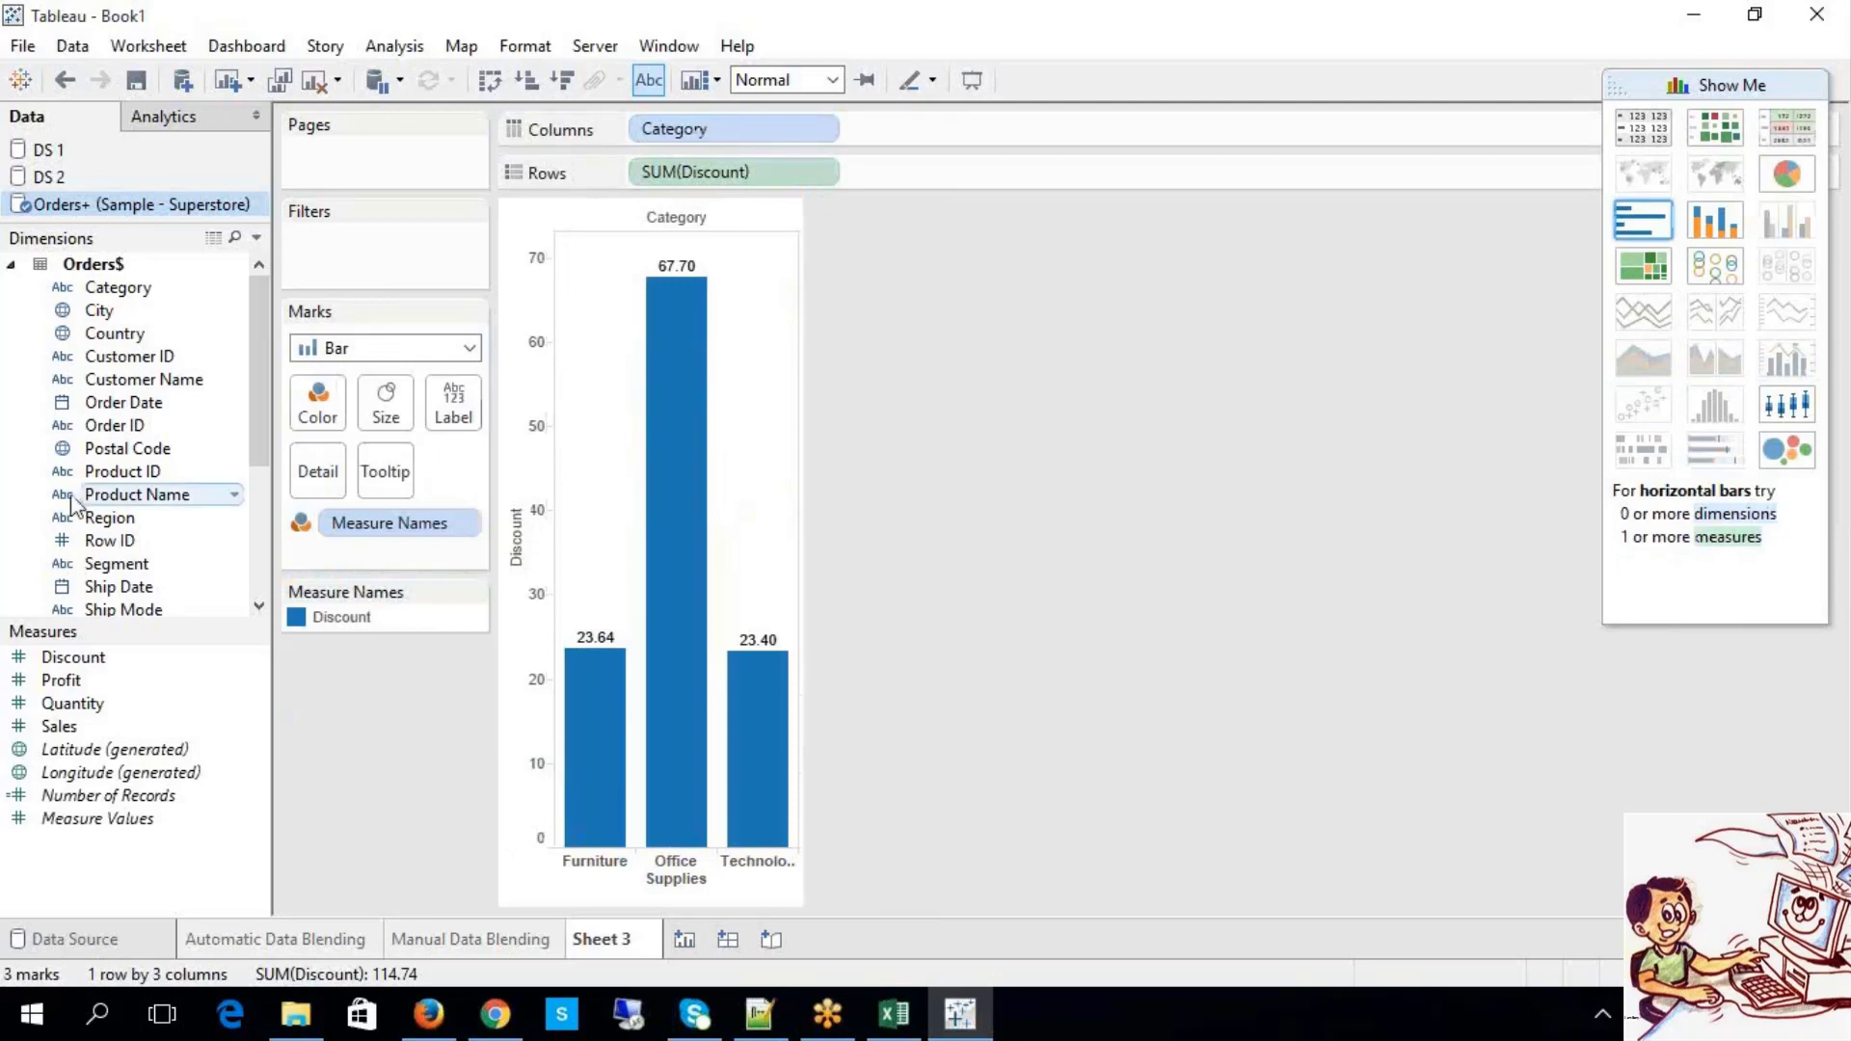
left_click_drag(121, 403, 878, 142)
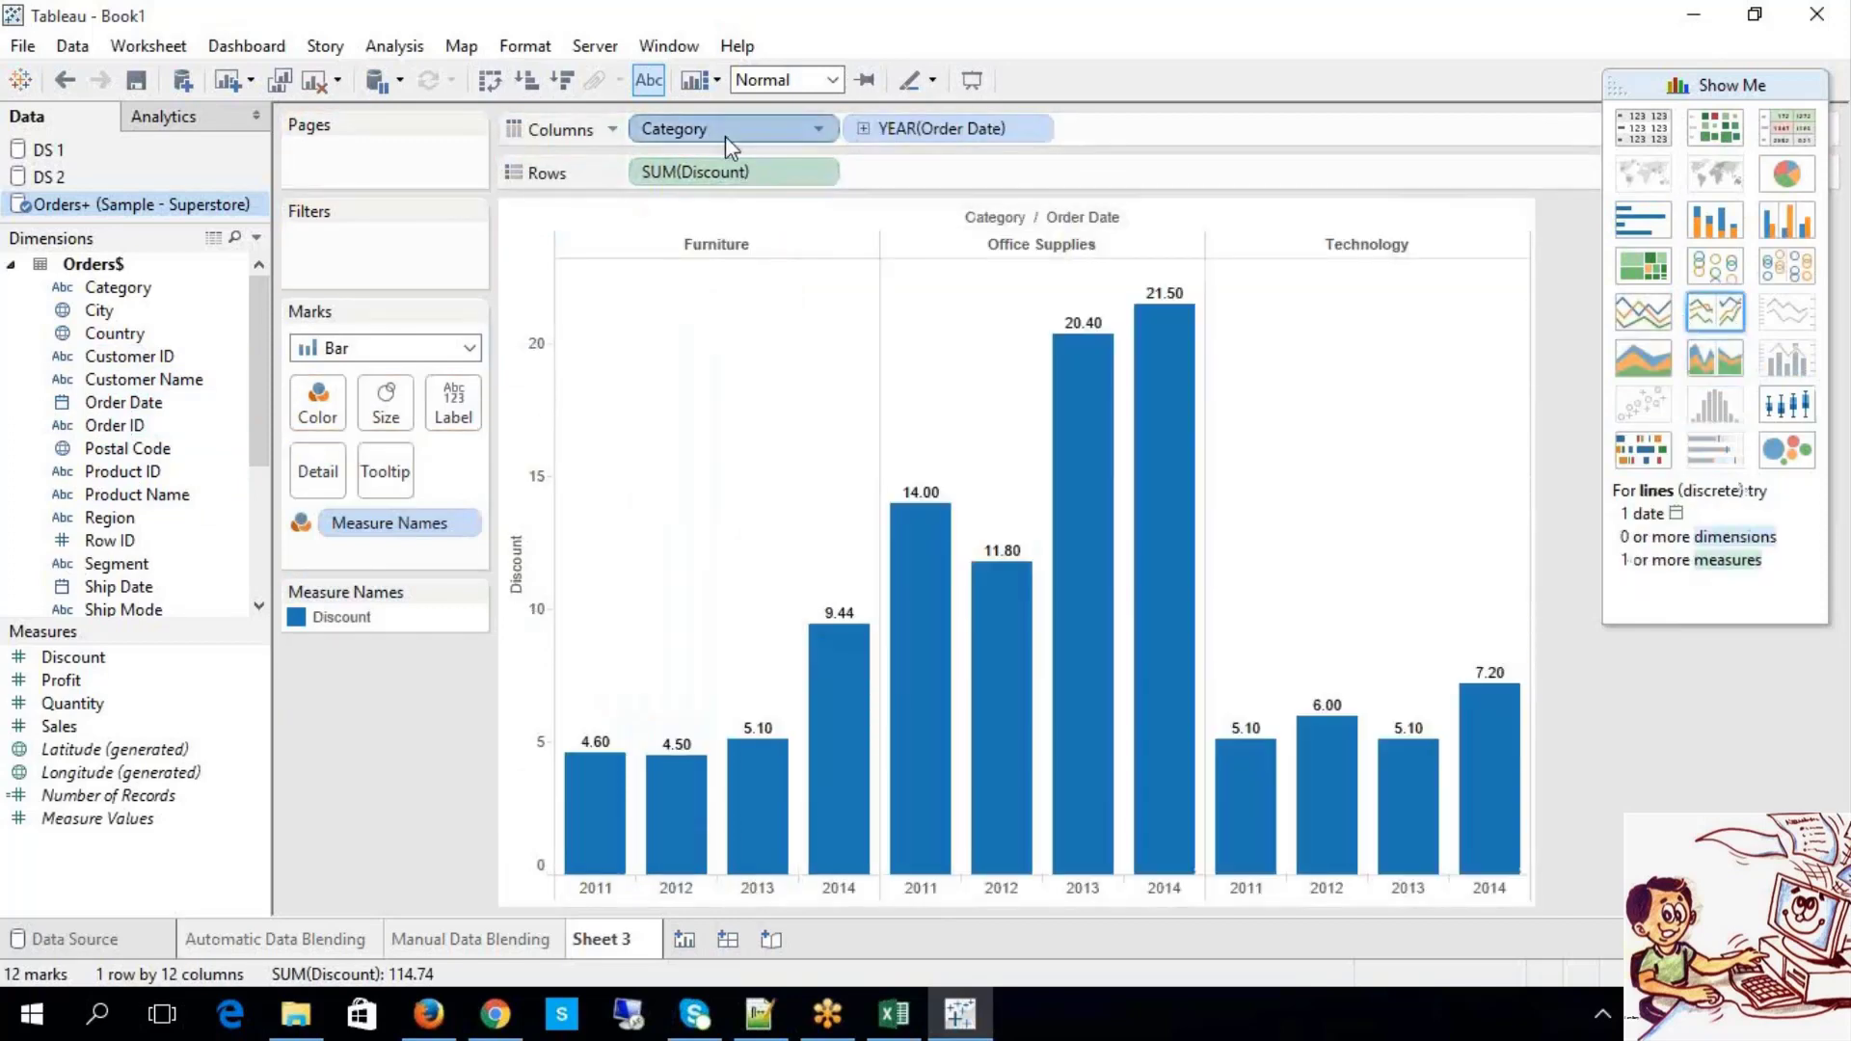
left_click_drag(725, 136, 187, 562)
left_click_drag(149, 686, 930, 181)
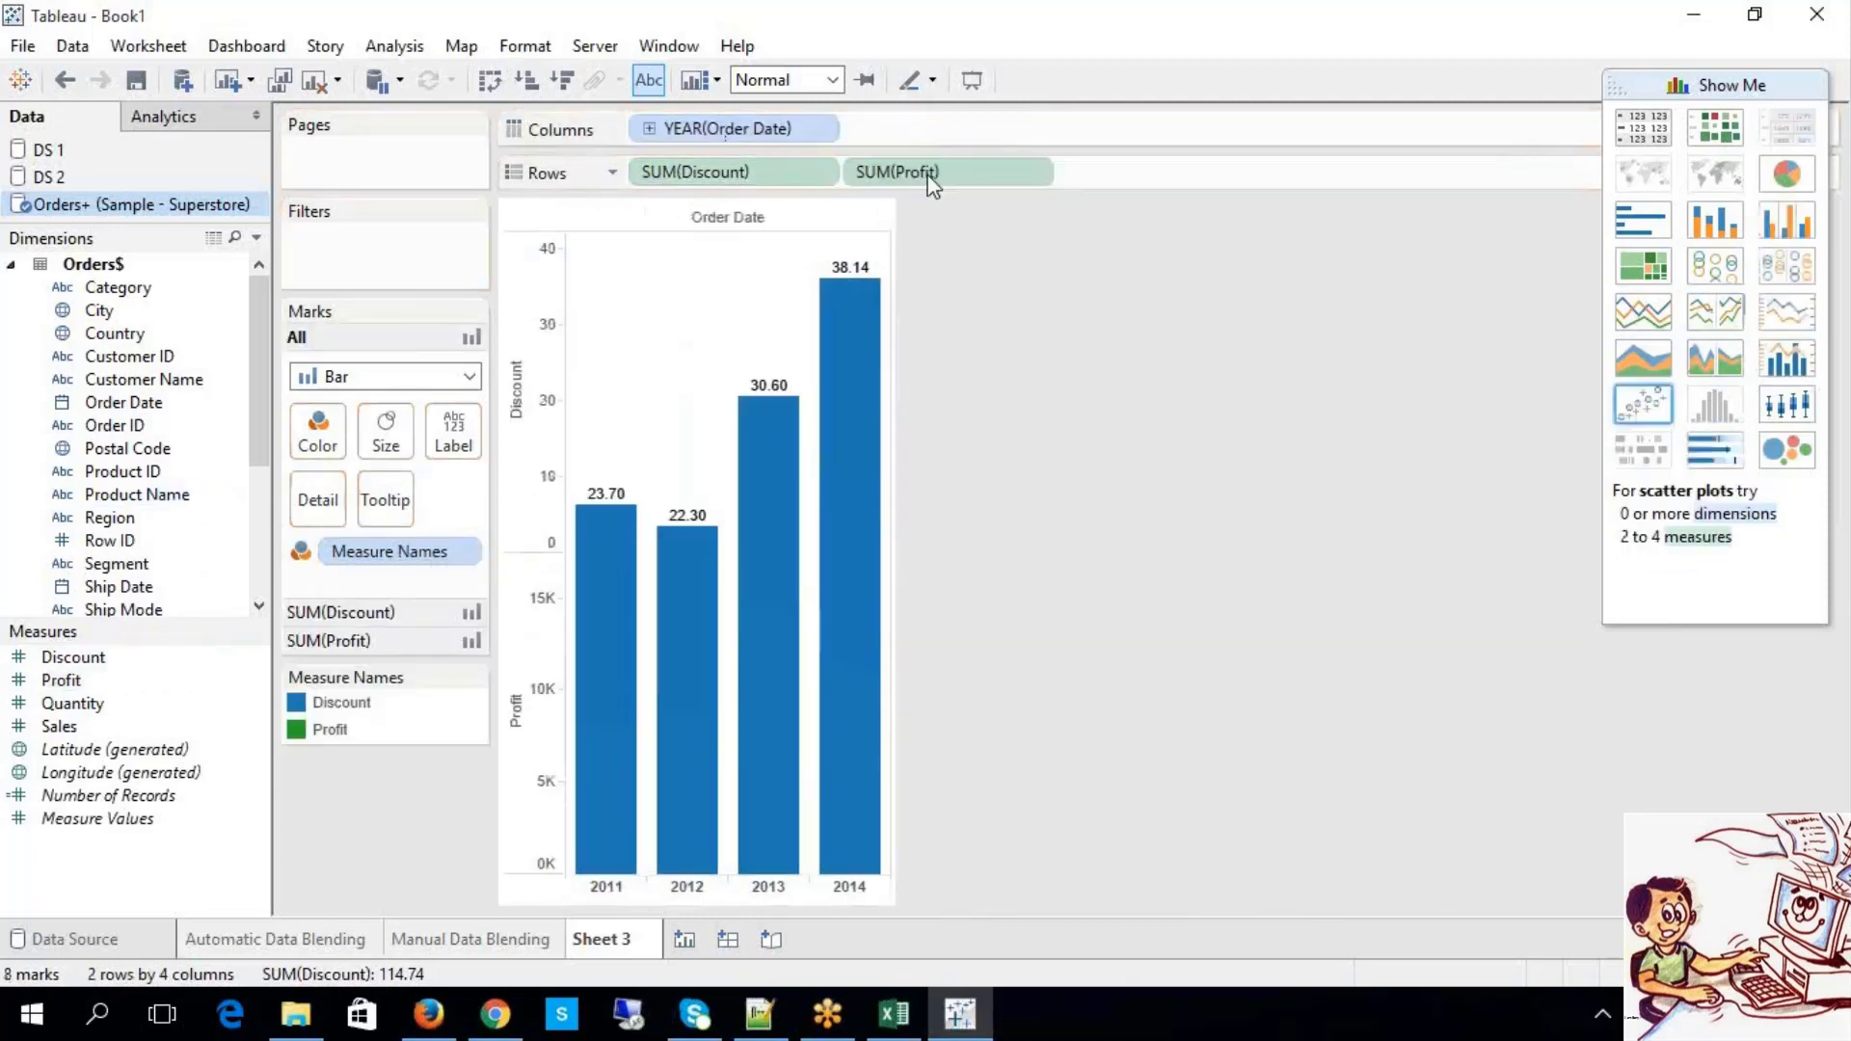
Step: Convert the view to a dual combination chart of Discount and Profit by order year, and show its mark labels
left_click(1787, 361)
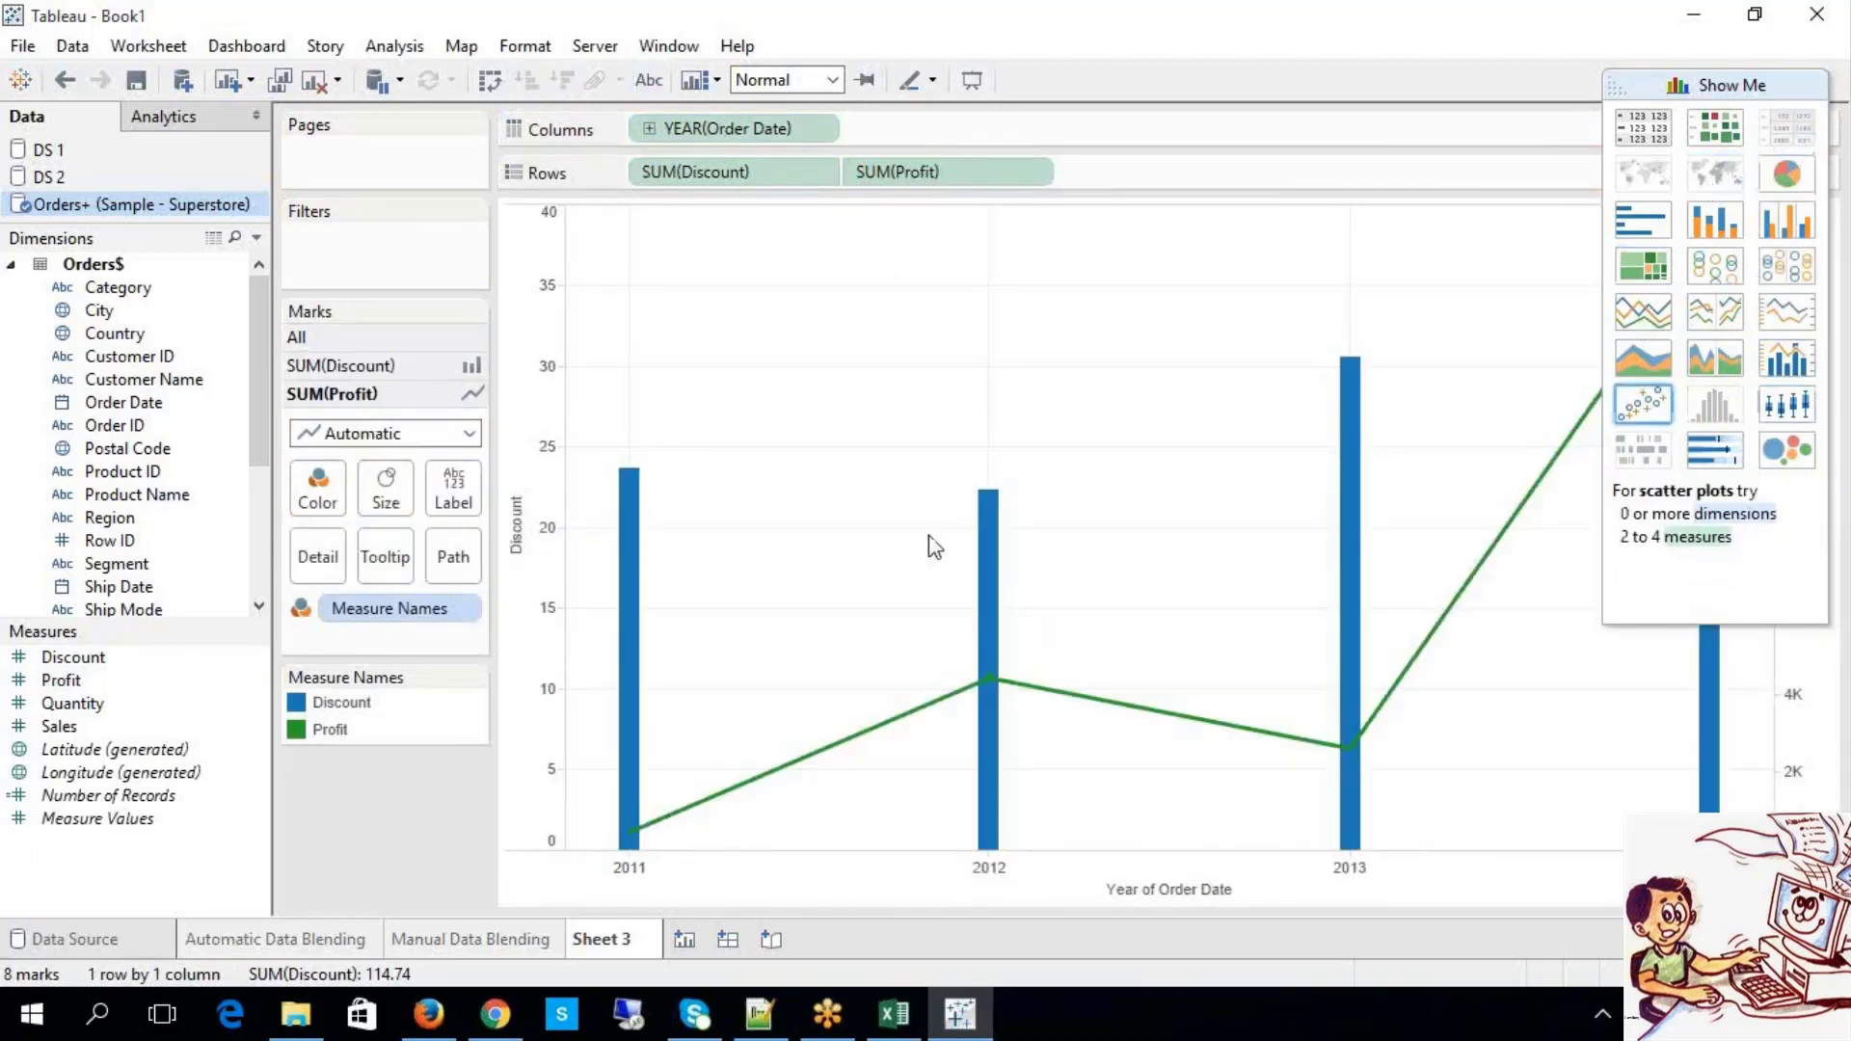
left_click(641, 85)
left_click(1801, 89)
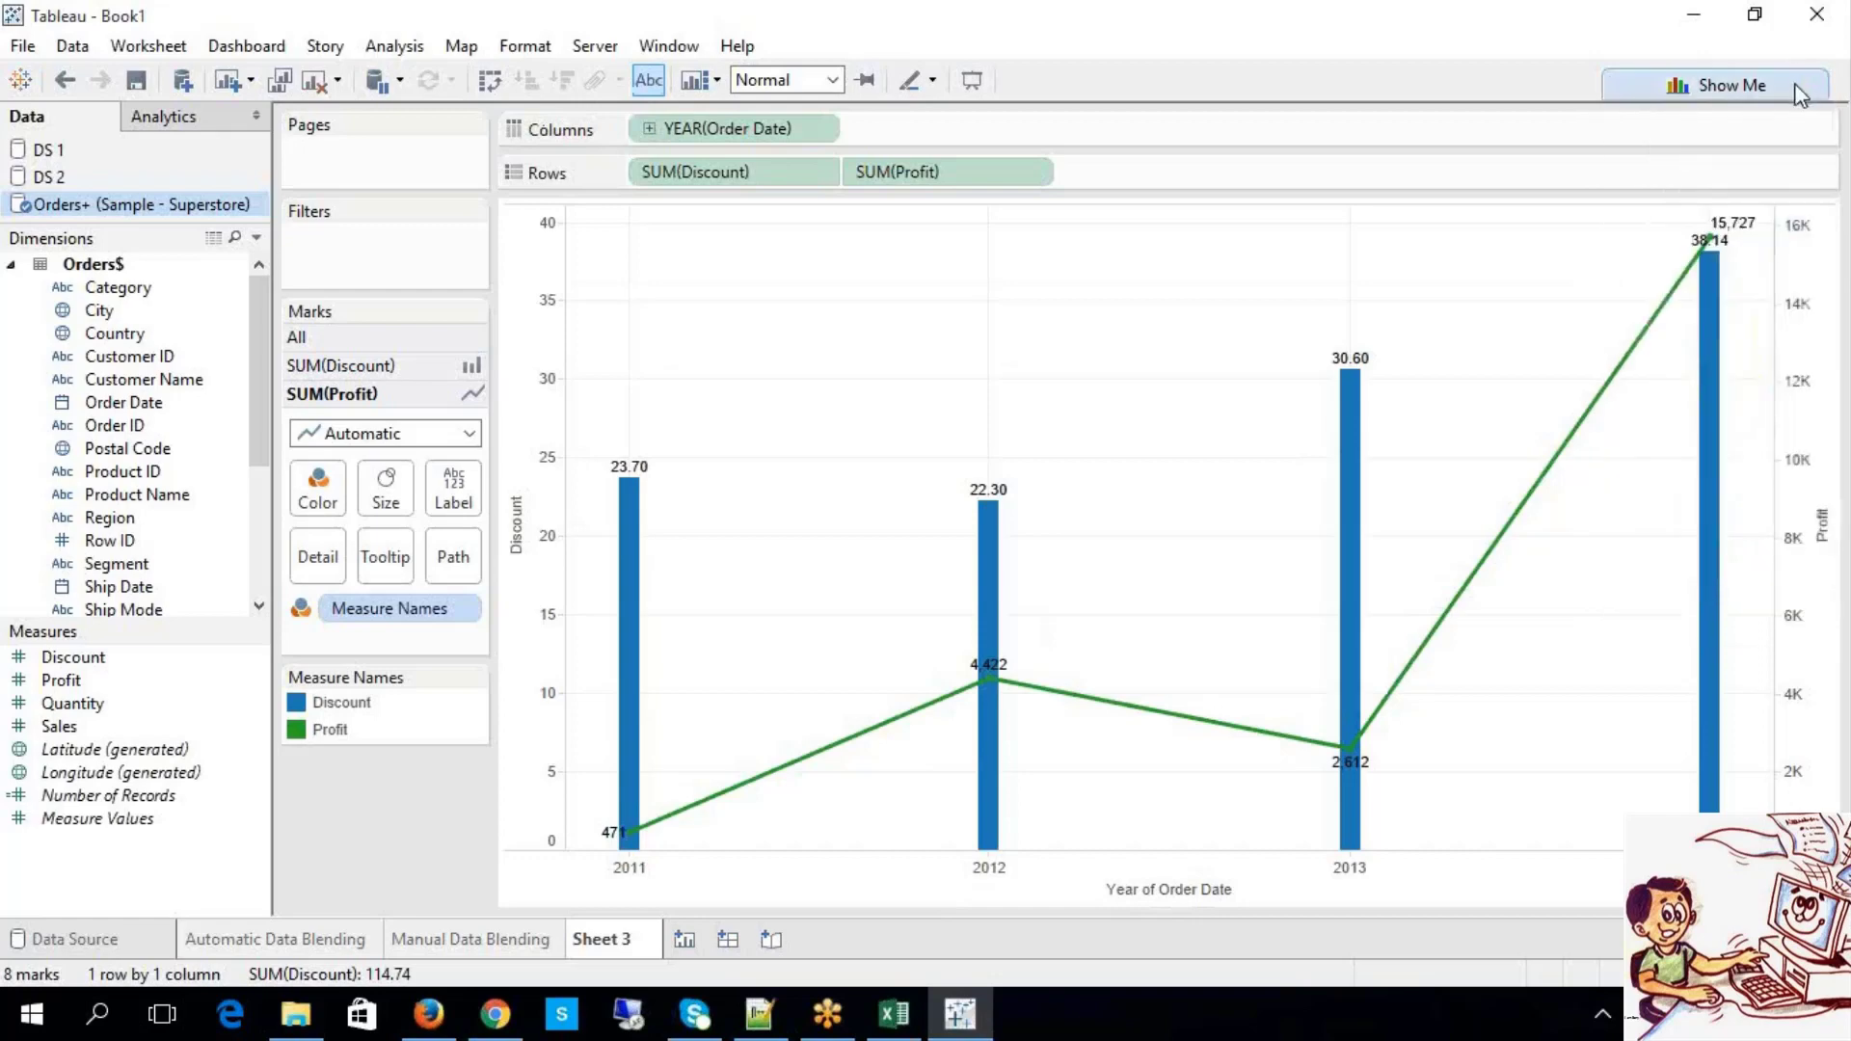
mouse_move(1580, 440)
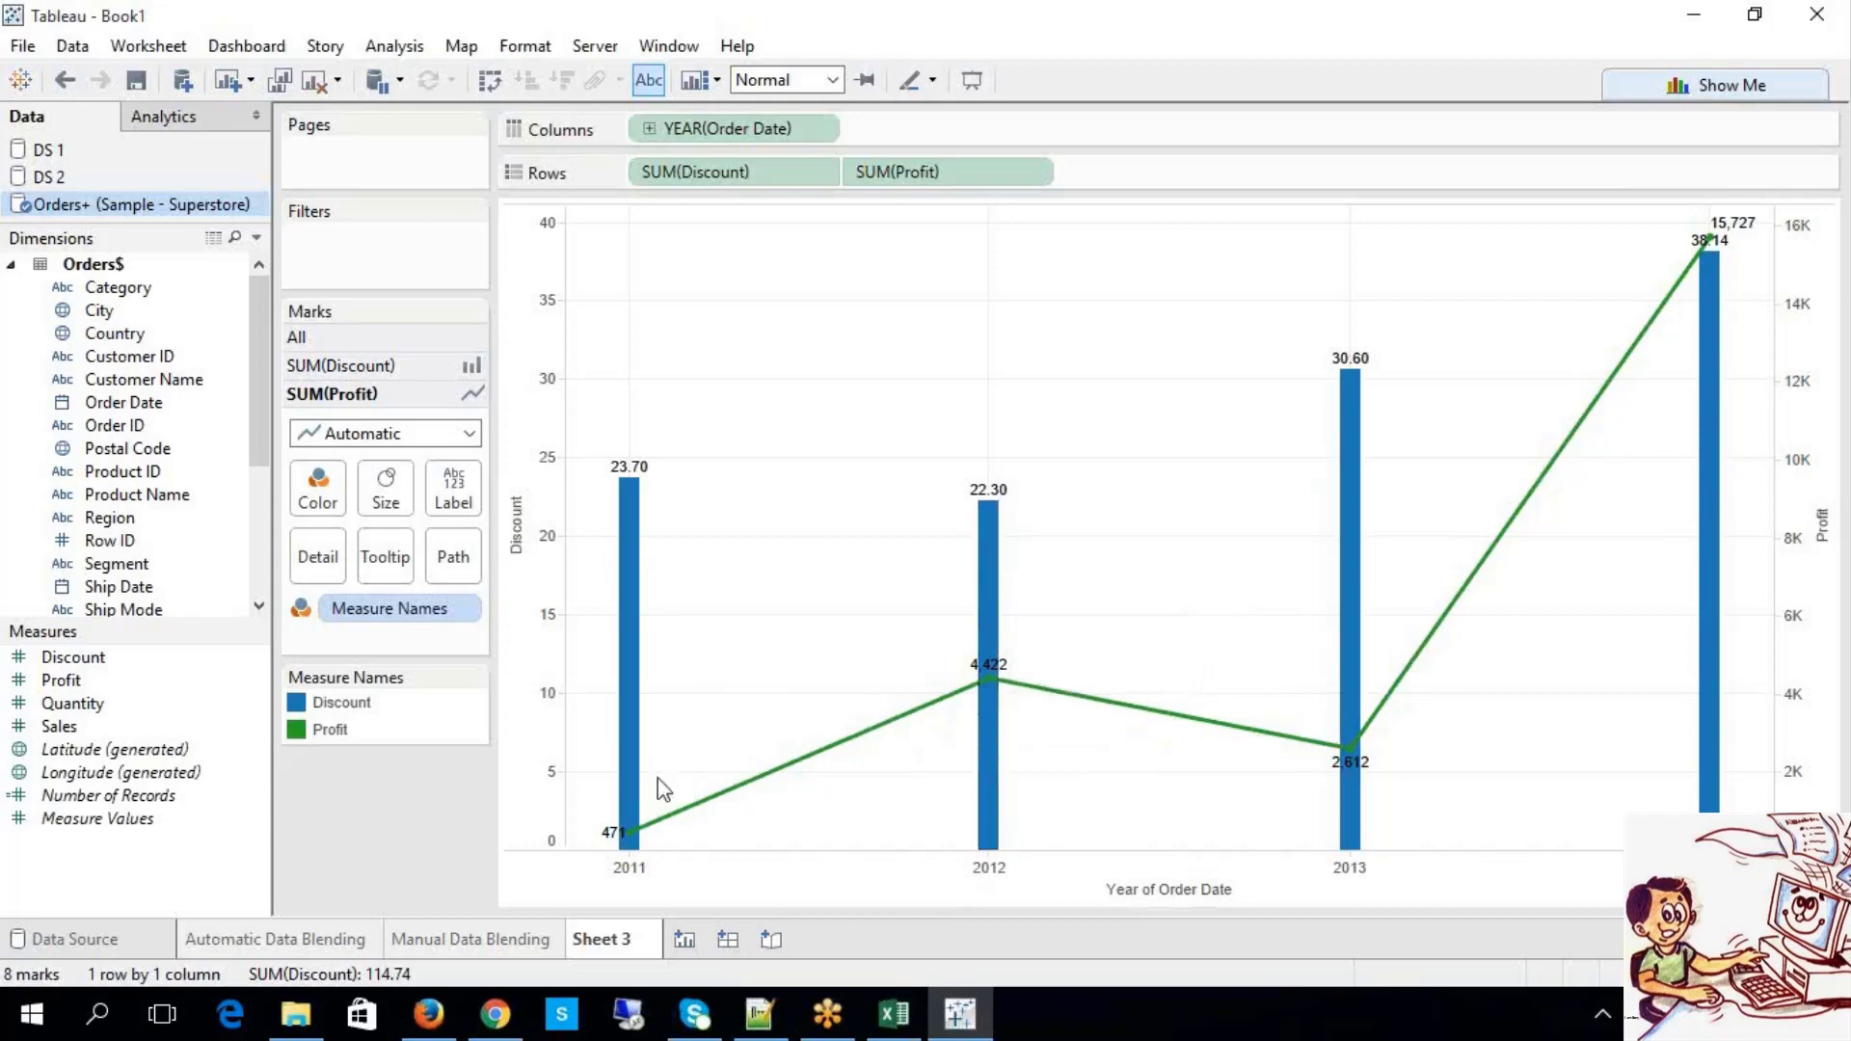
mouse_move(631, 785)
Step: Reapply the dual combination chart type to the Discount and Profit view
left_click(1726, 85)
left_click(1781, 364)
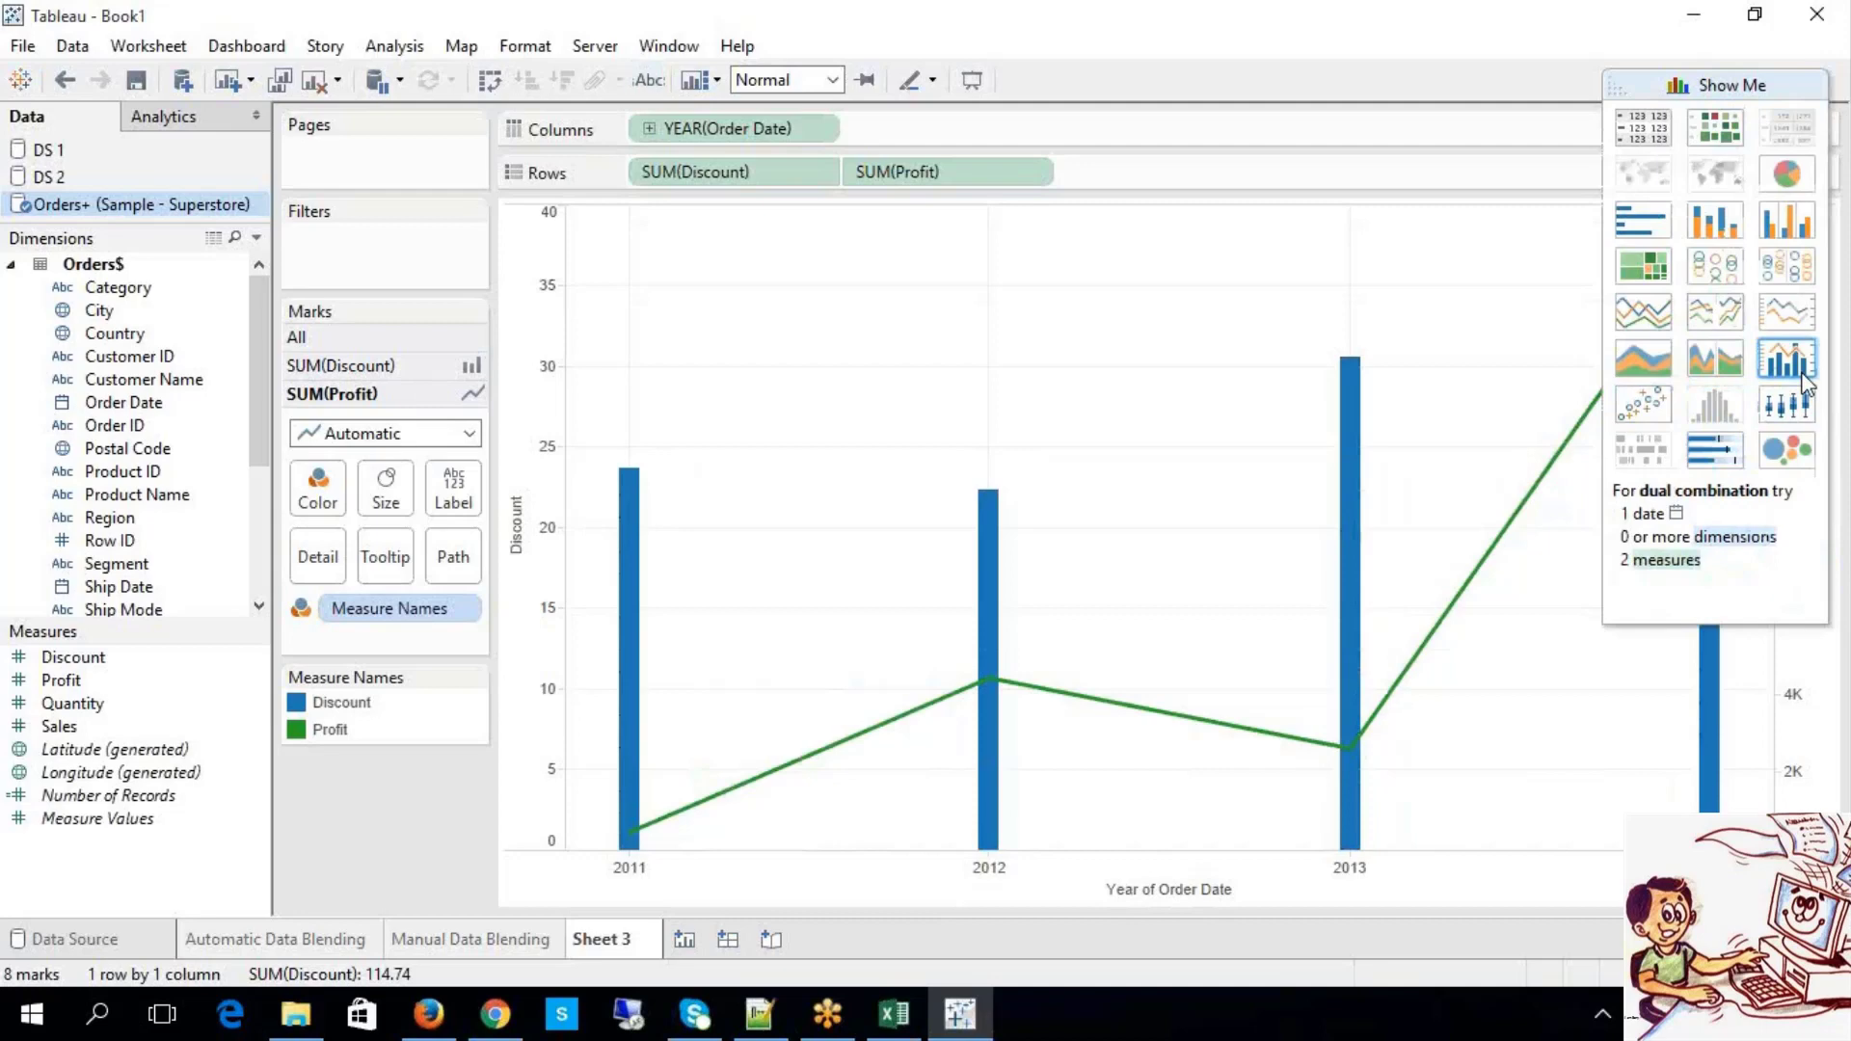
left_click(1751, 88)
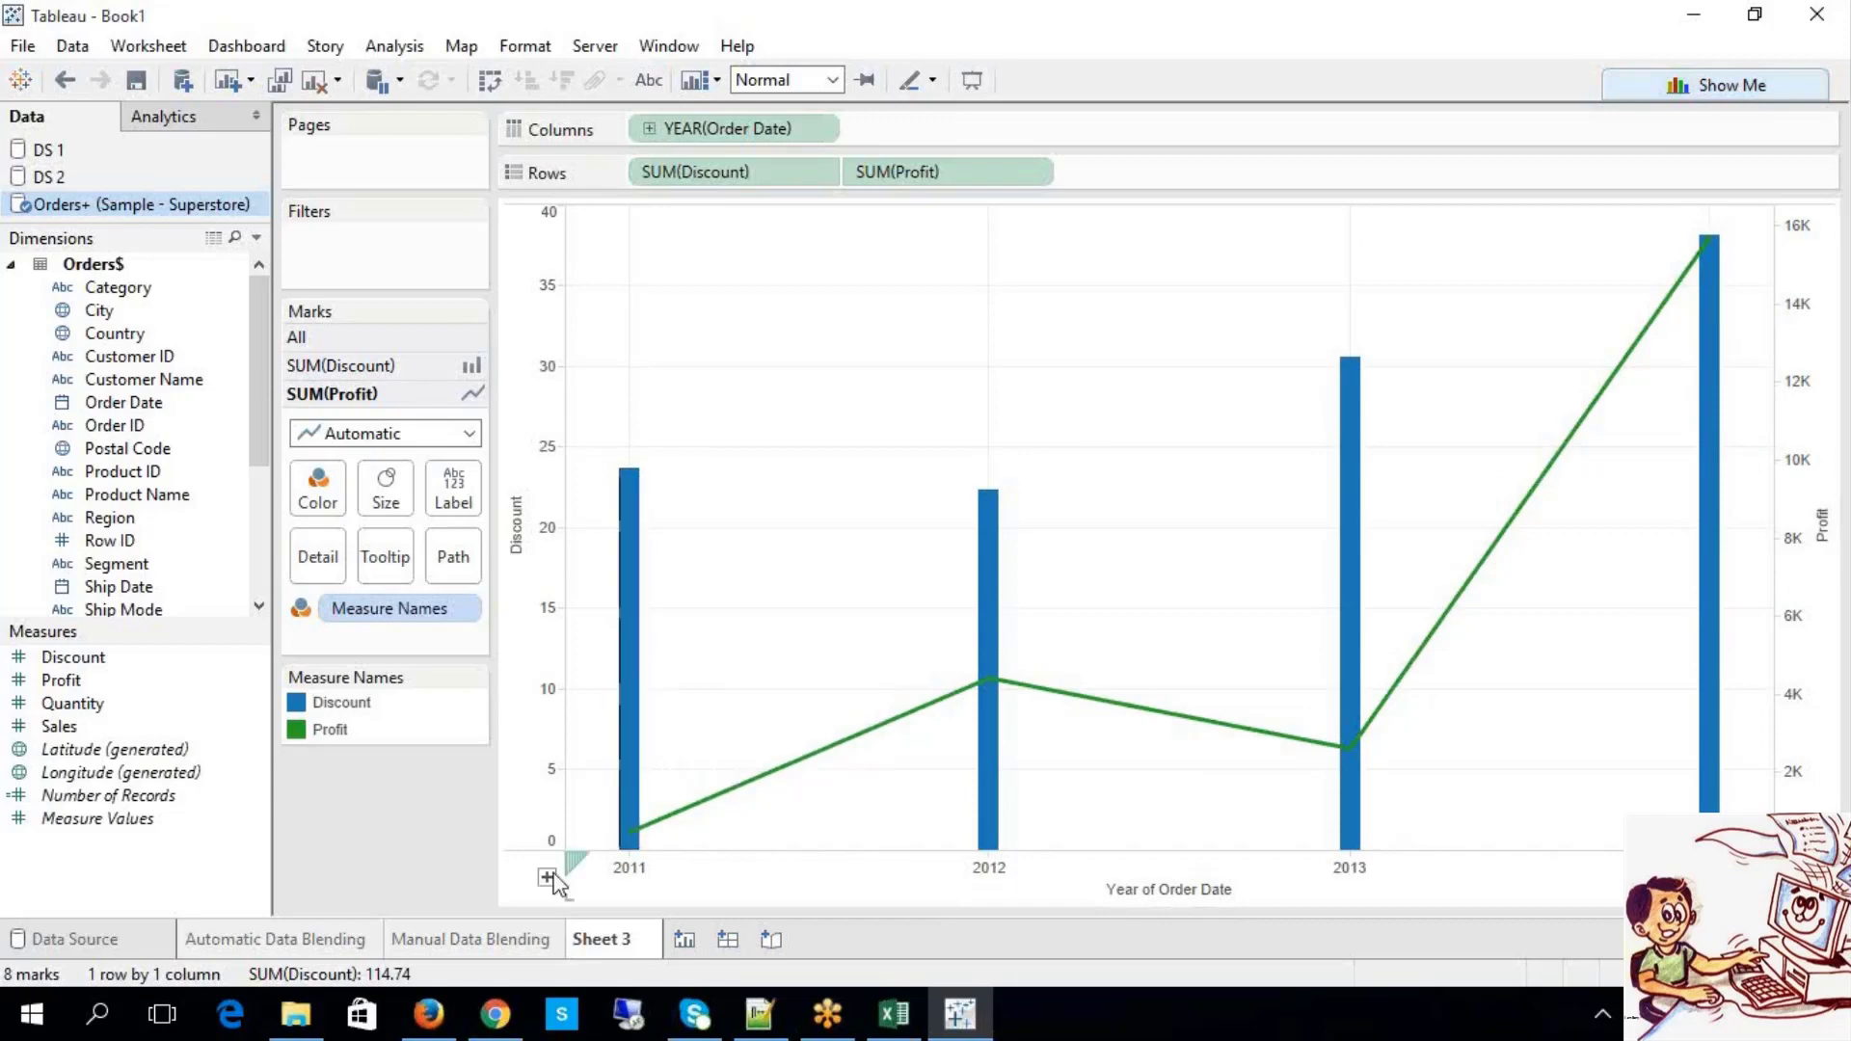
Step: Go to the Manual Data Blending sheet, and switch to Excel to review the notes on working with measures
left_click(500, 948)
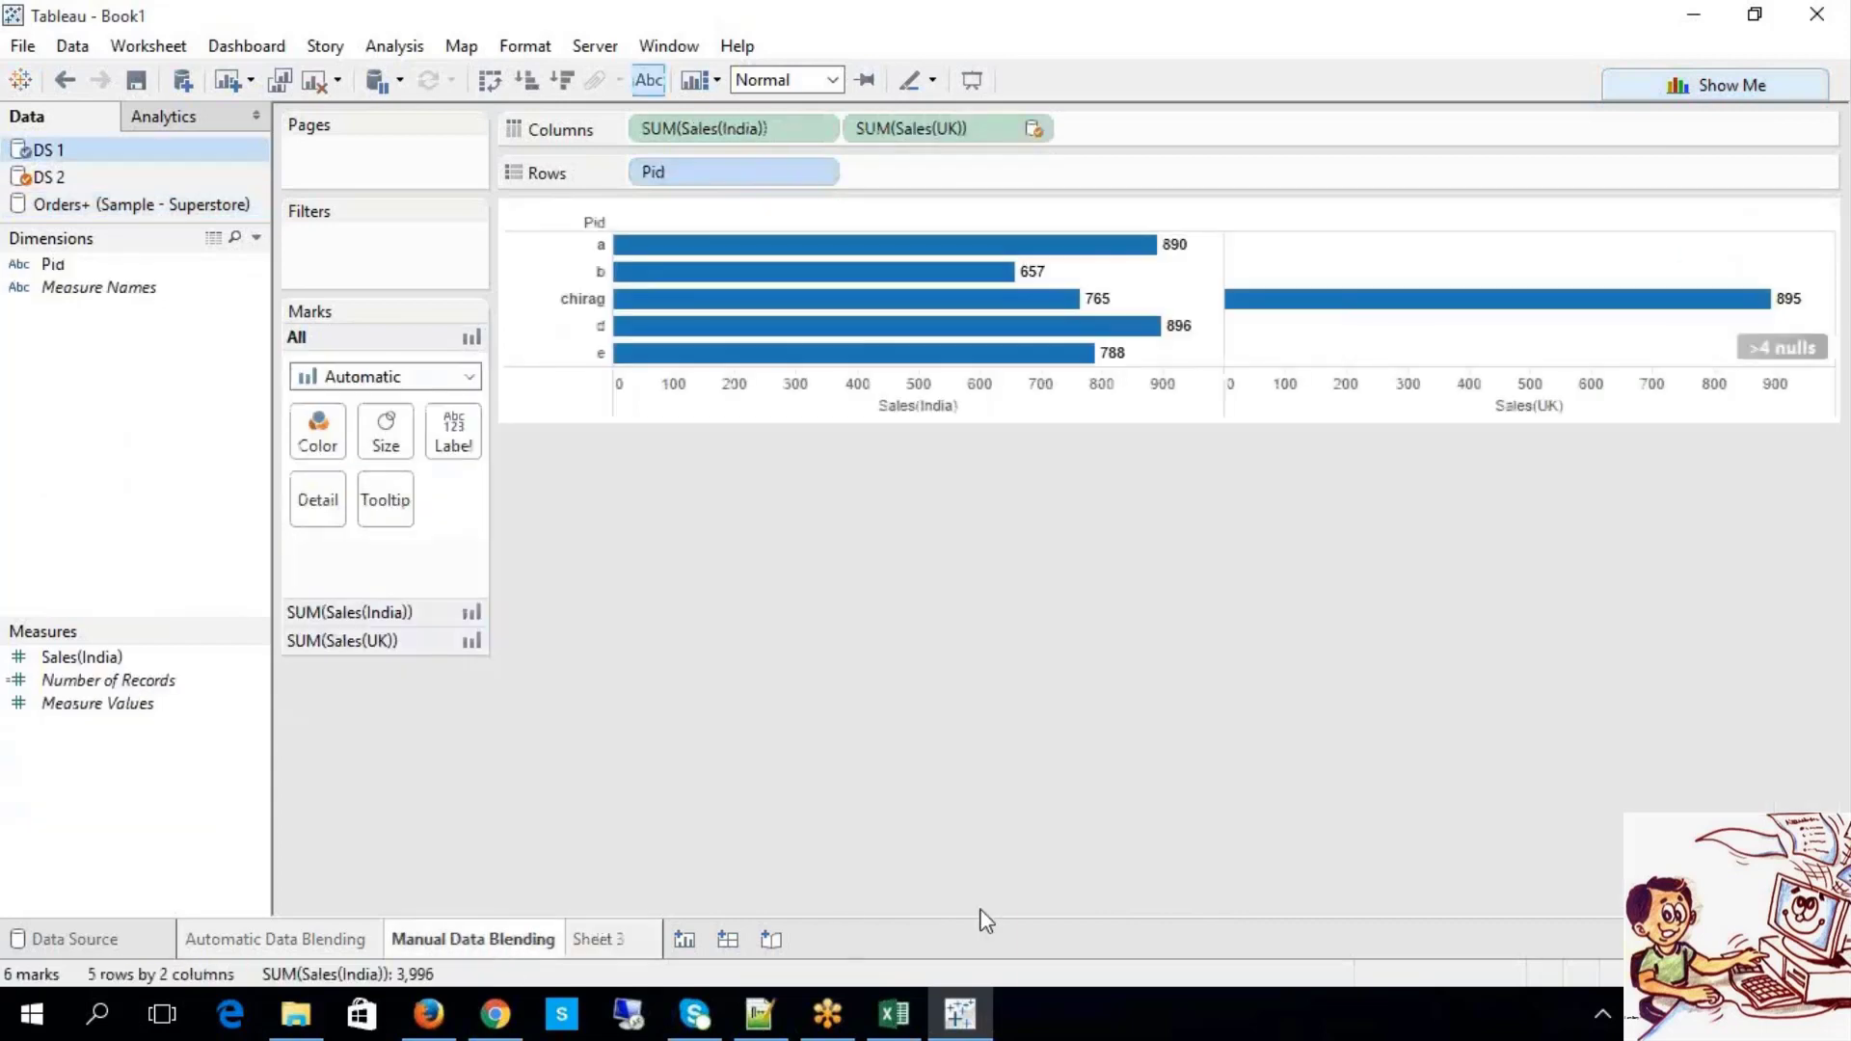
left_click(898, 1012)
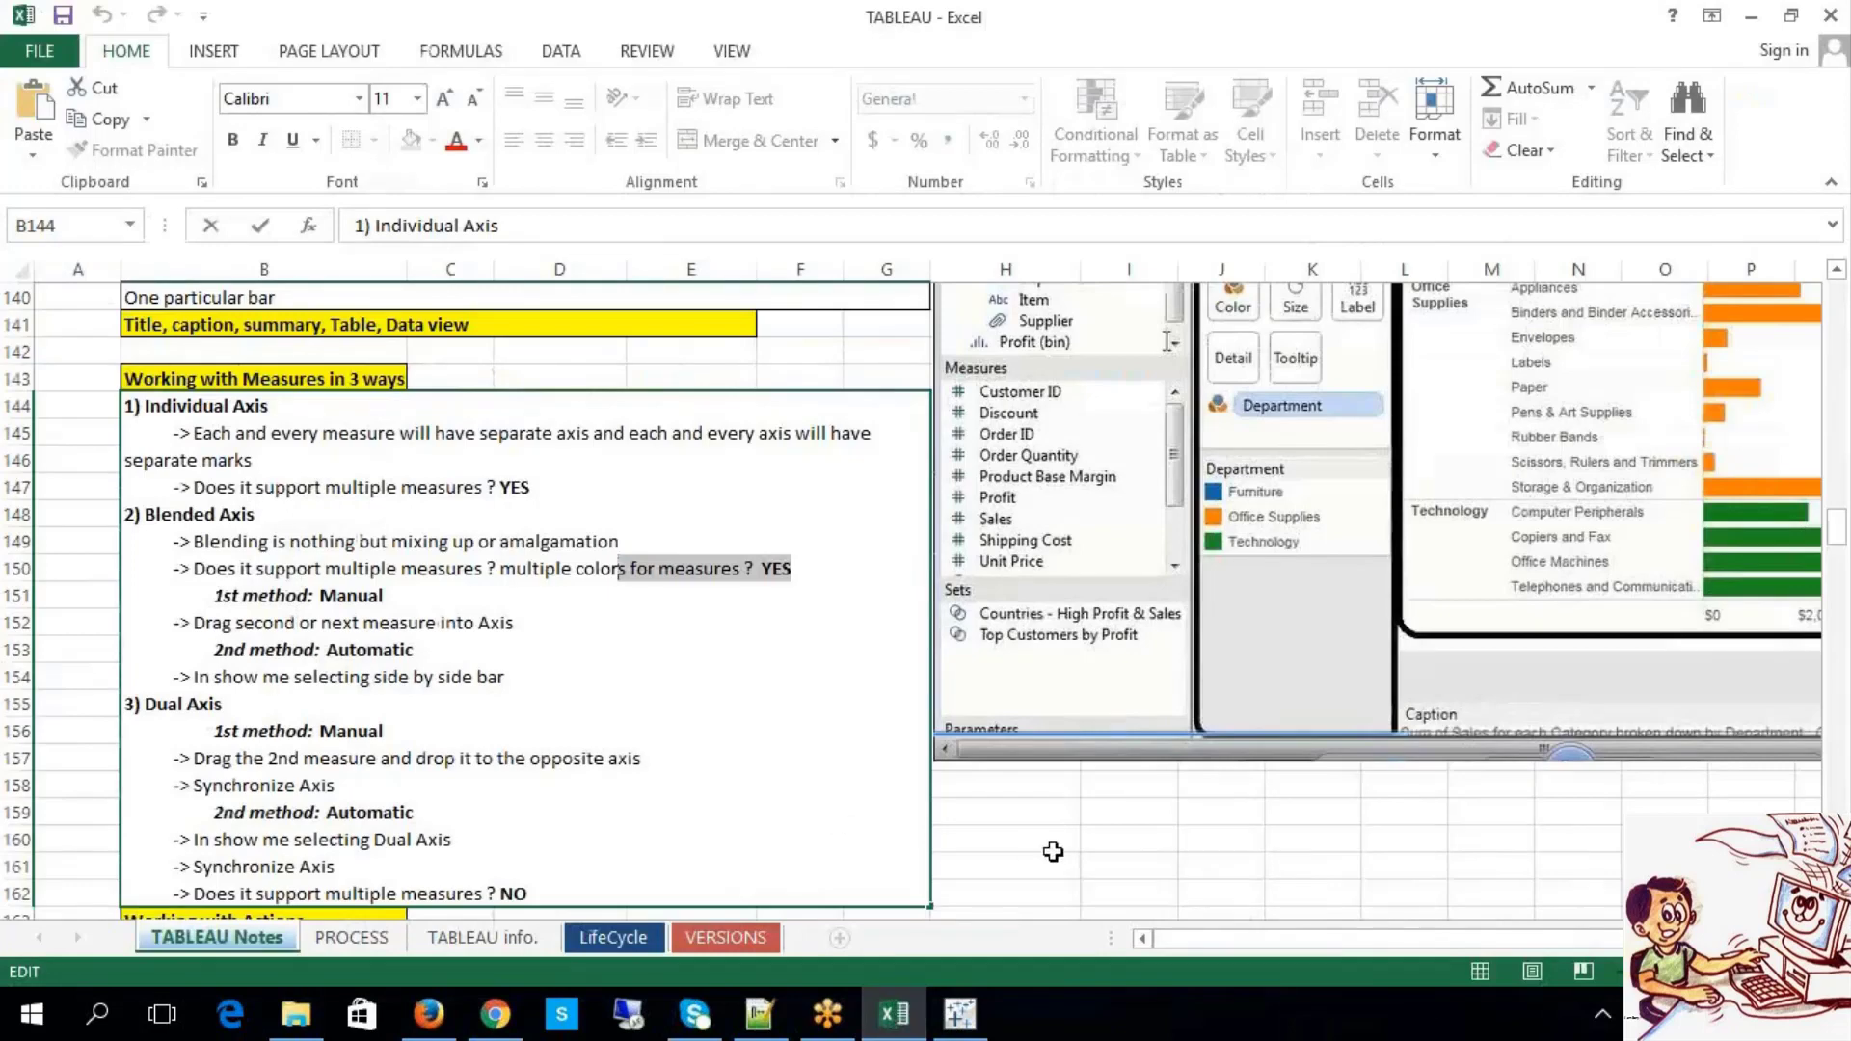
left_click(1053, 851)
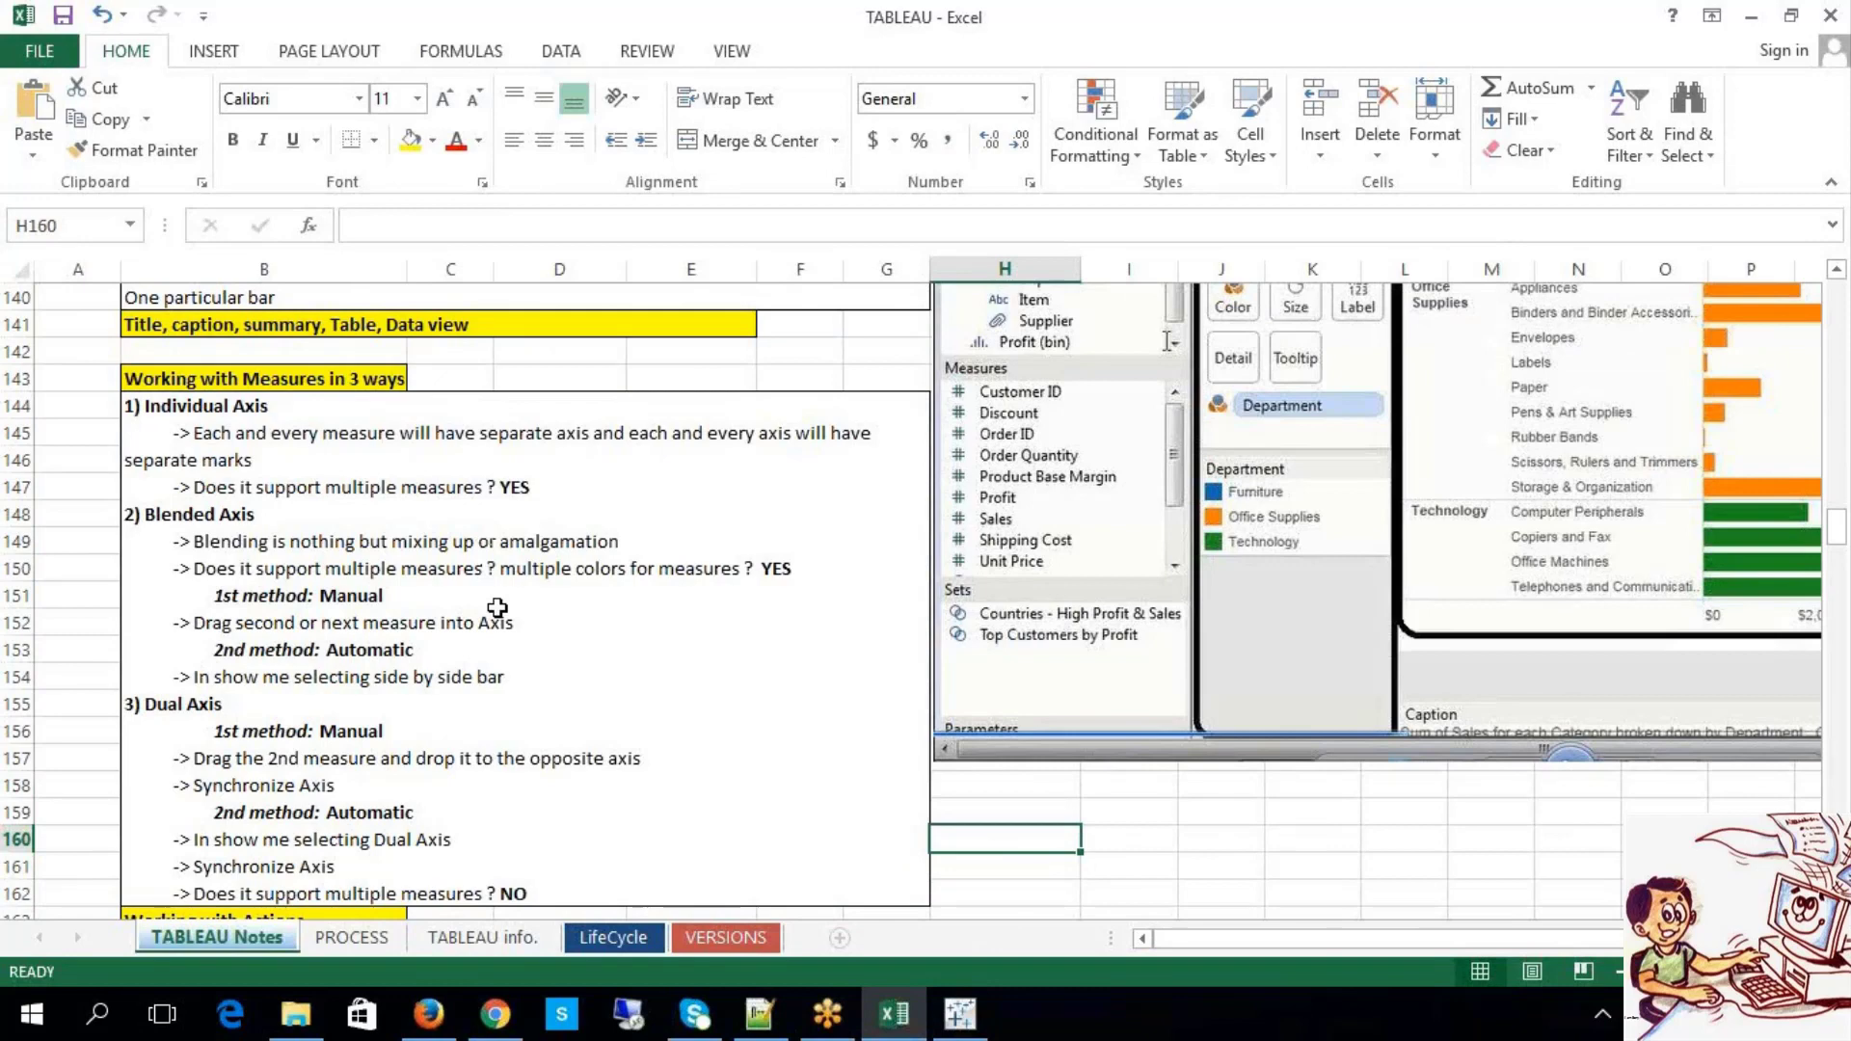
Step: Review the notes on working with measures in 3 ways
double_click(297, 380)
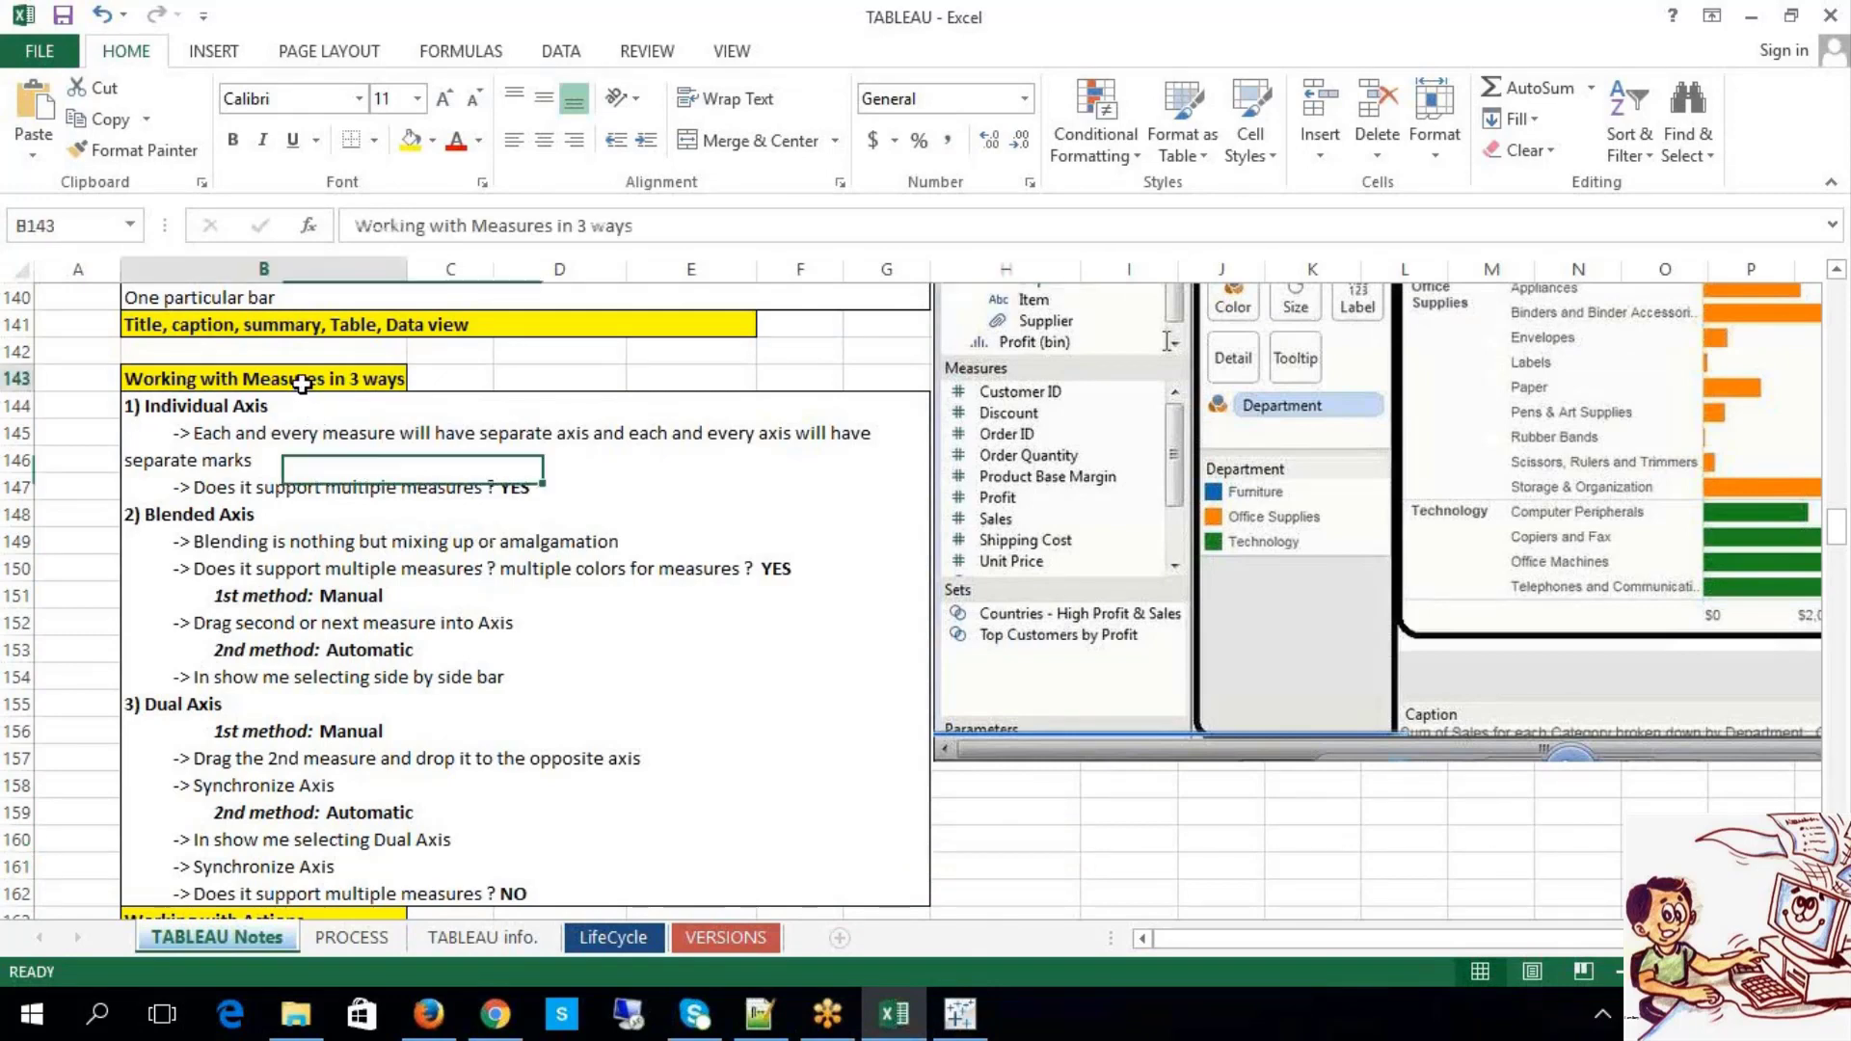
left_click(1152, 839)
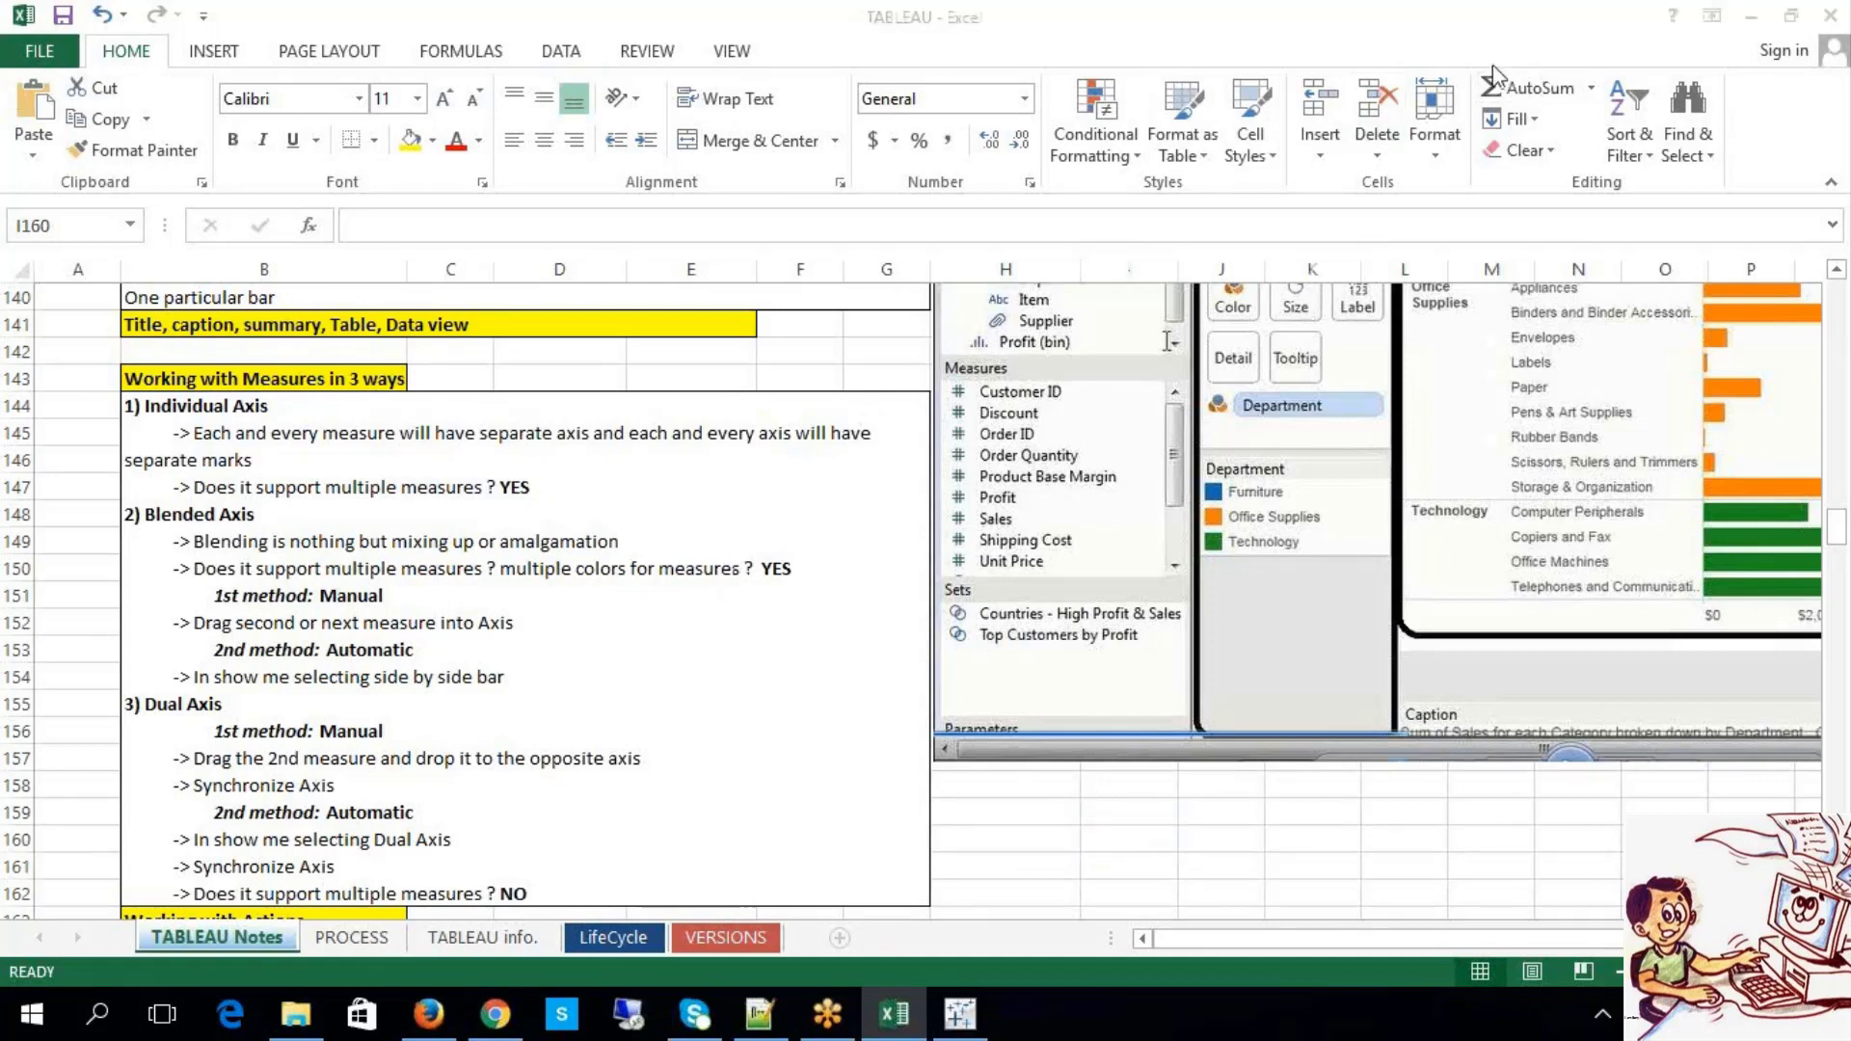
left_click(960, 1012)
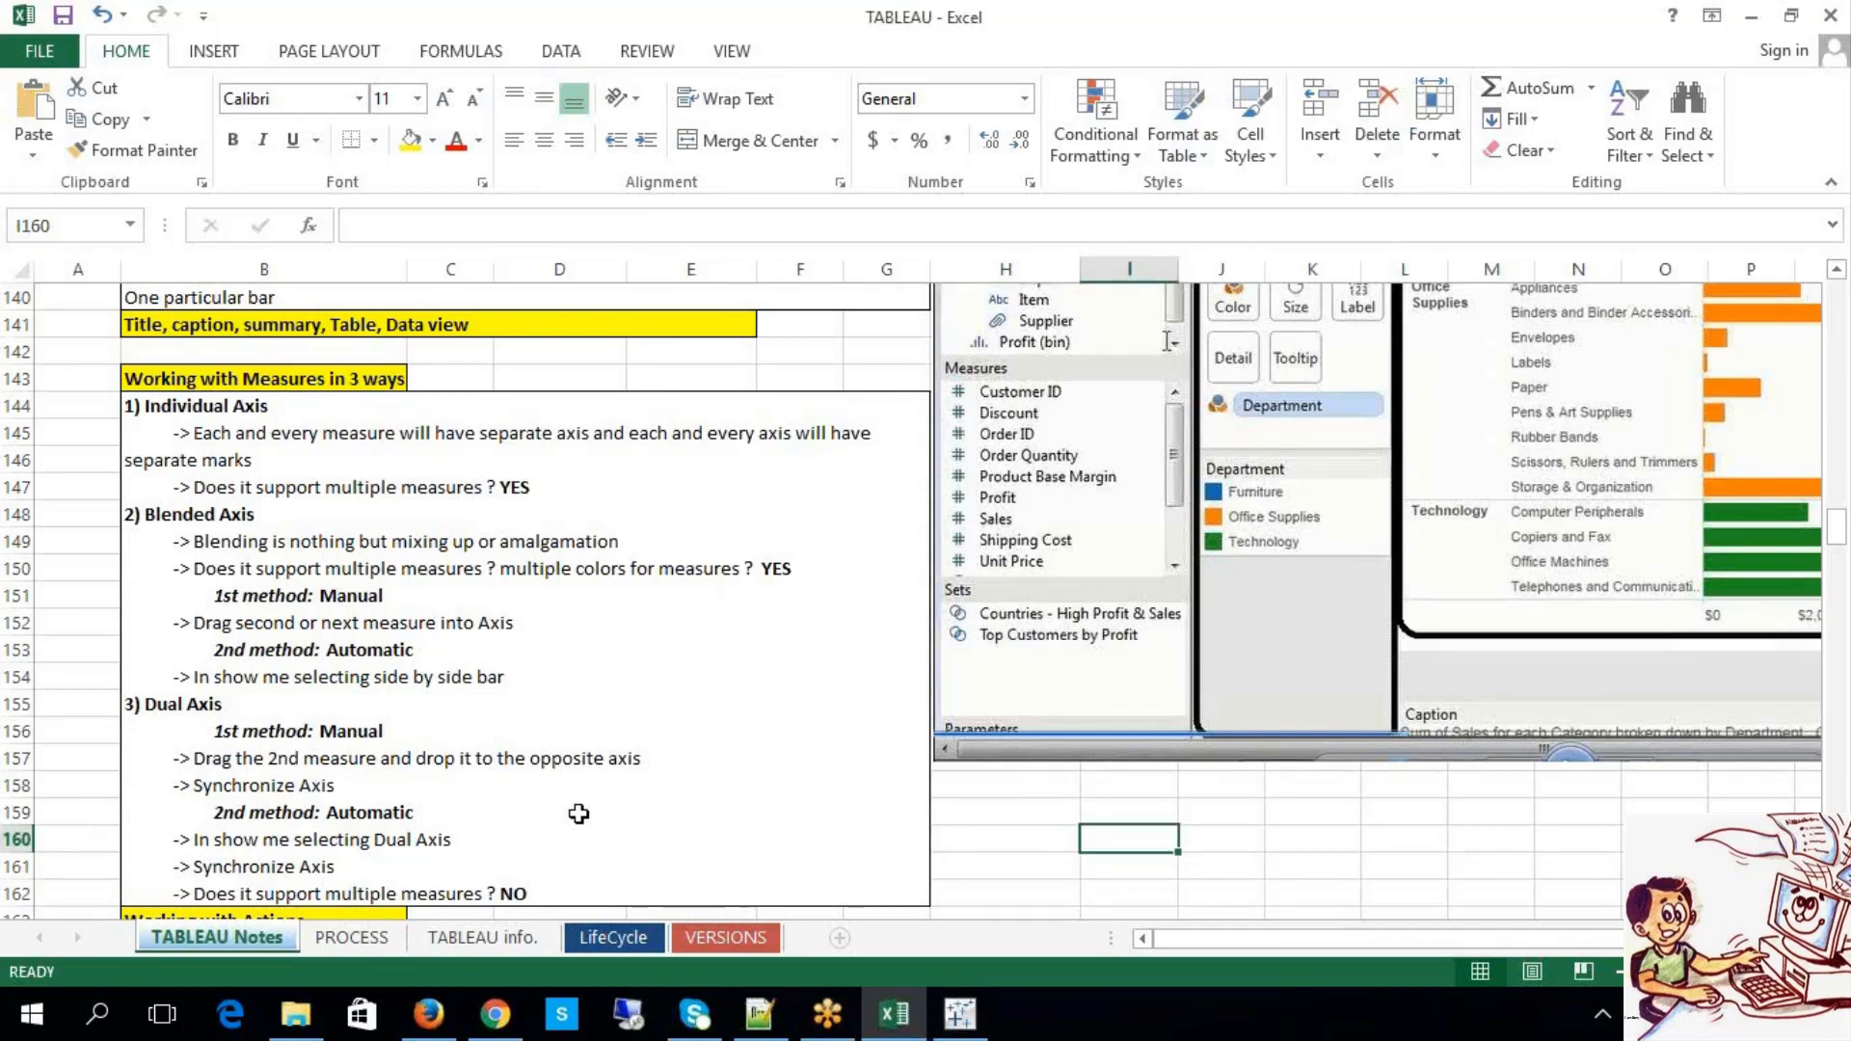
scroll(476, 786, "down", 1)
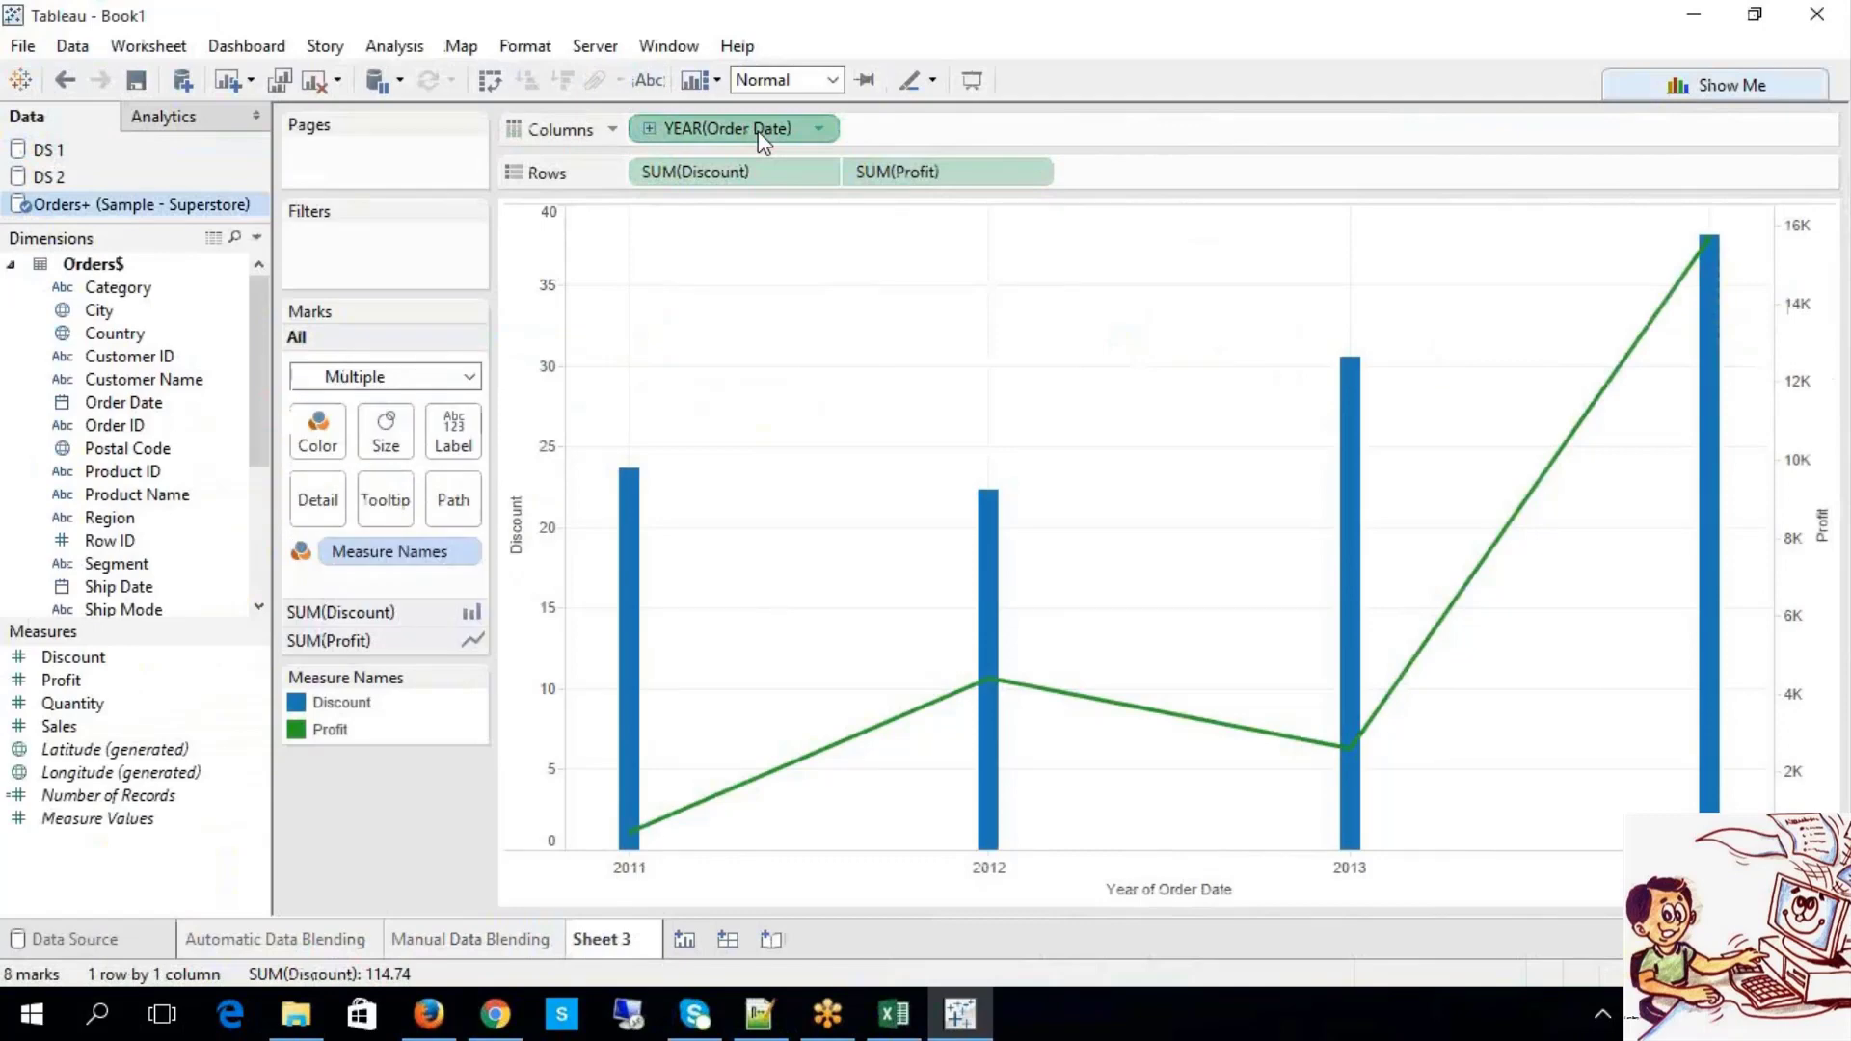
Step: Clear all fields from the Sheet 3 view, and show the suggested chart types
left_click_drag(758, 131, 685, 224)
left_click_drag(424, 526, 1028, 576)
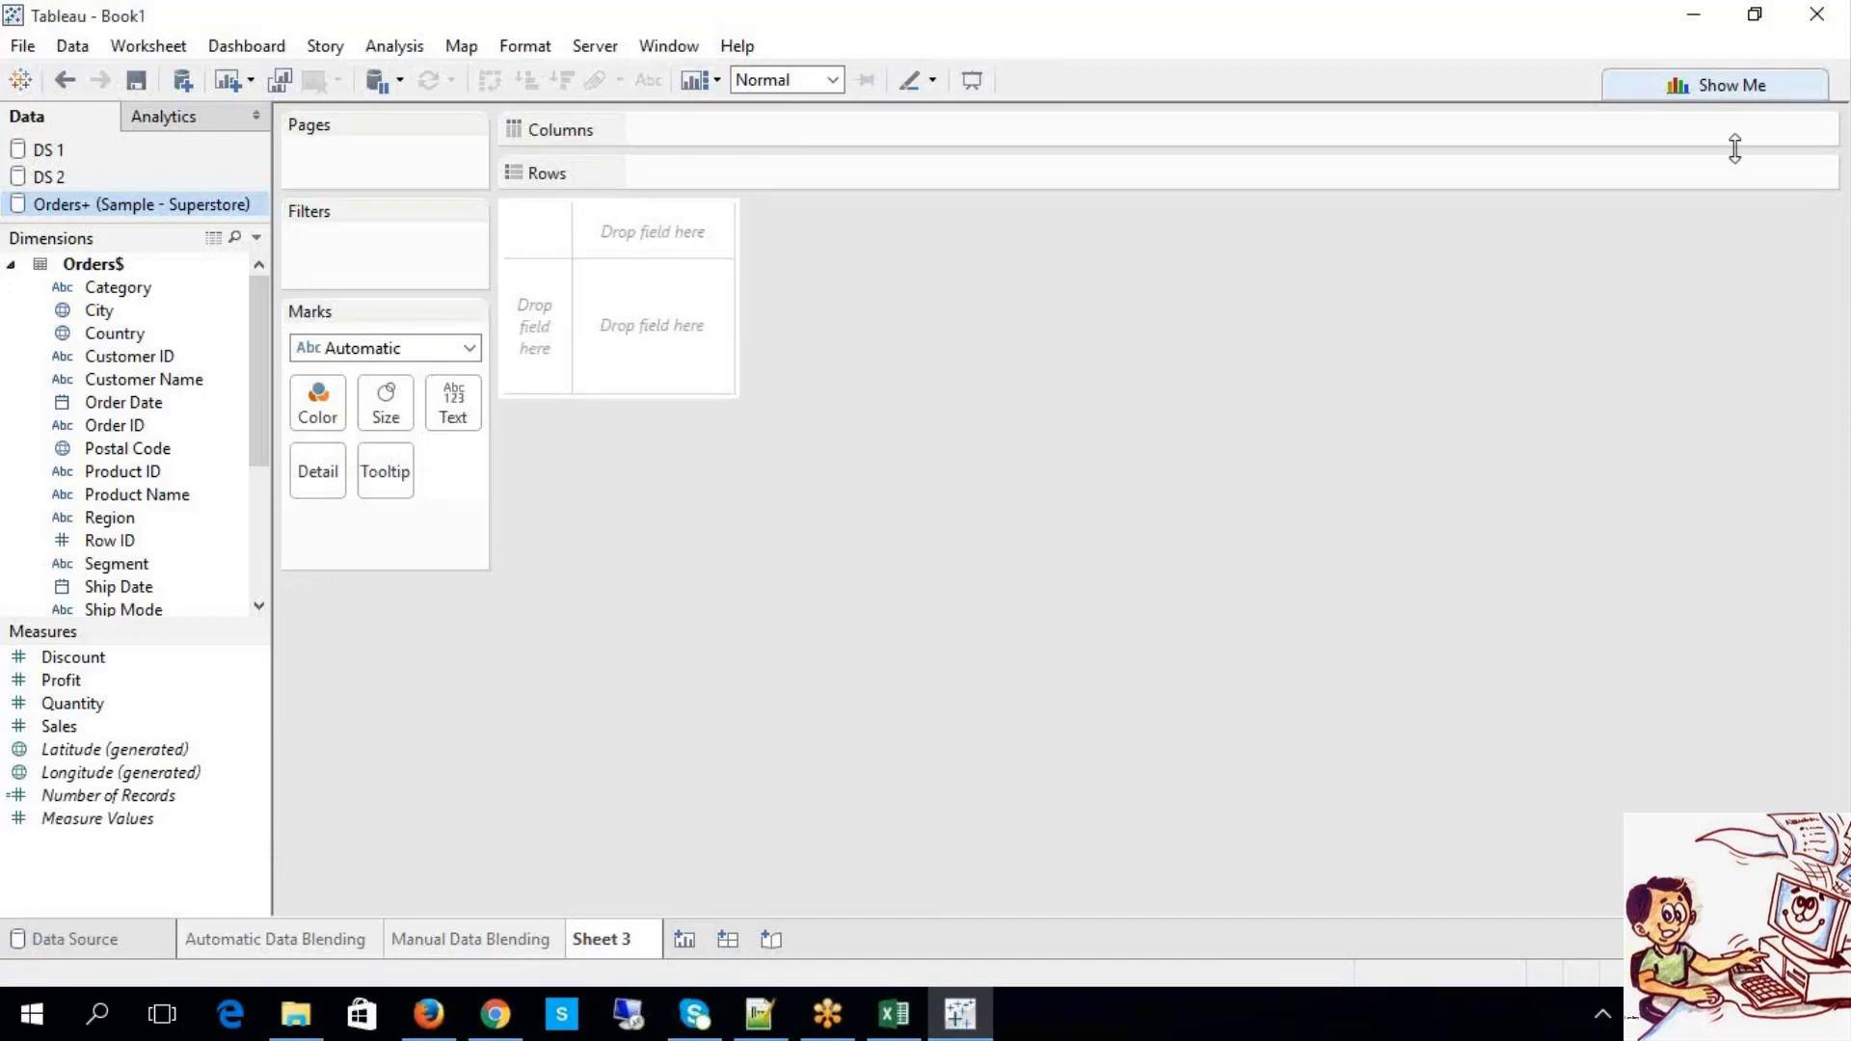
left_click(1727, 84)
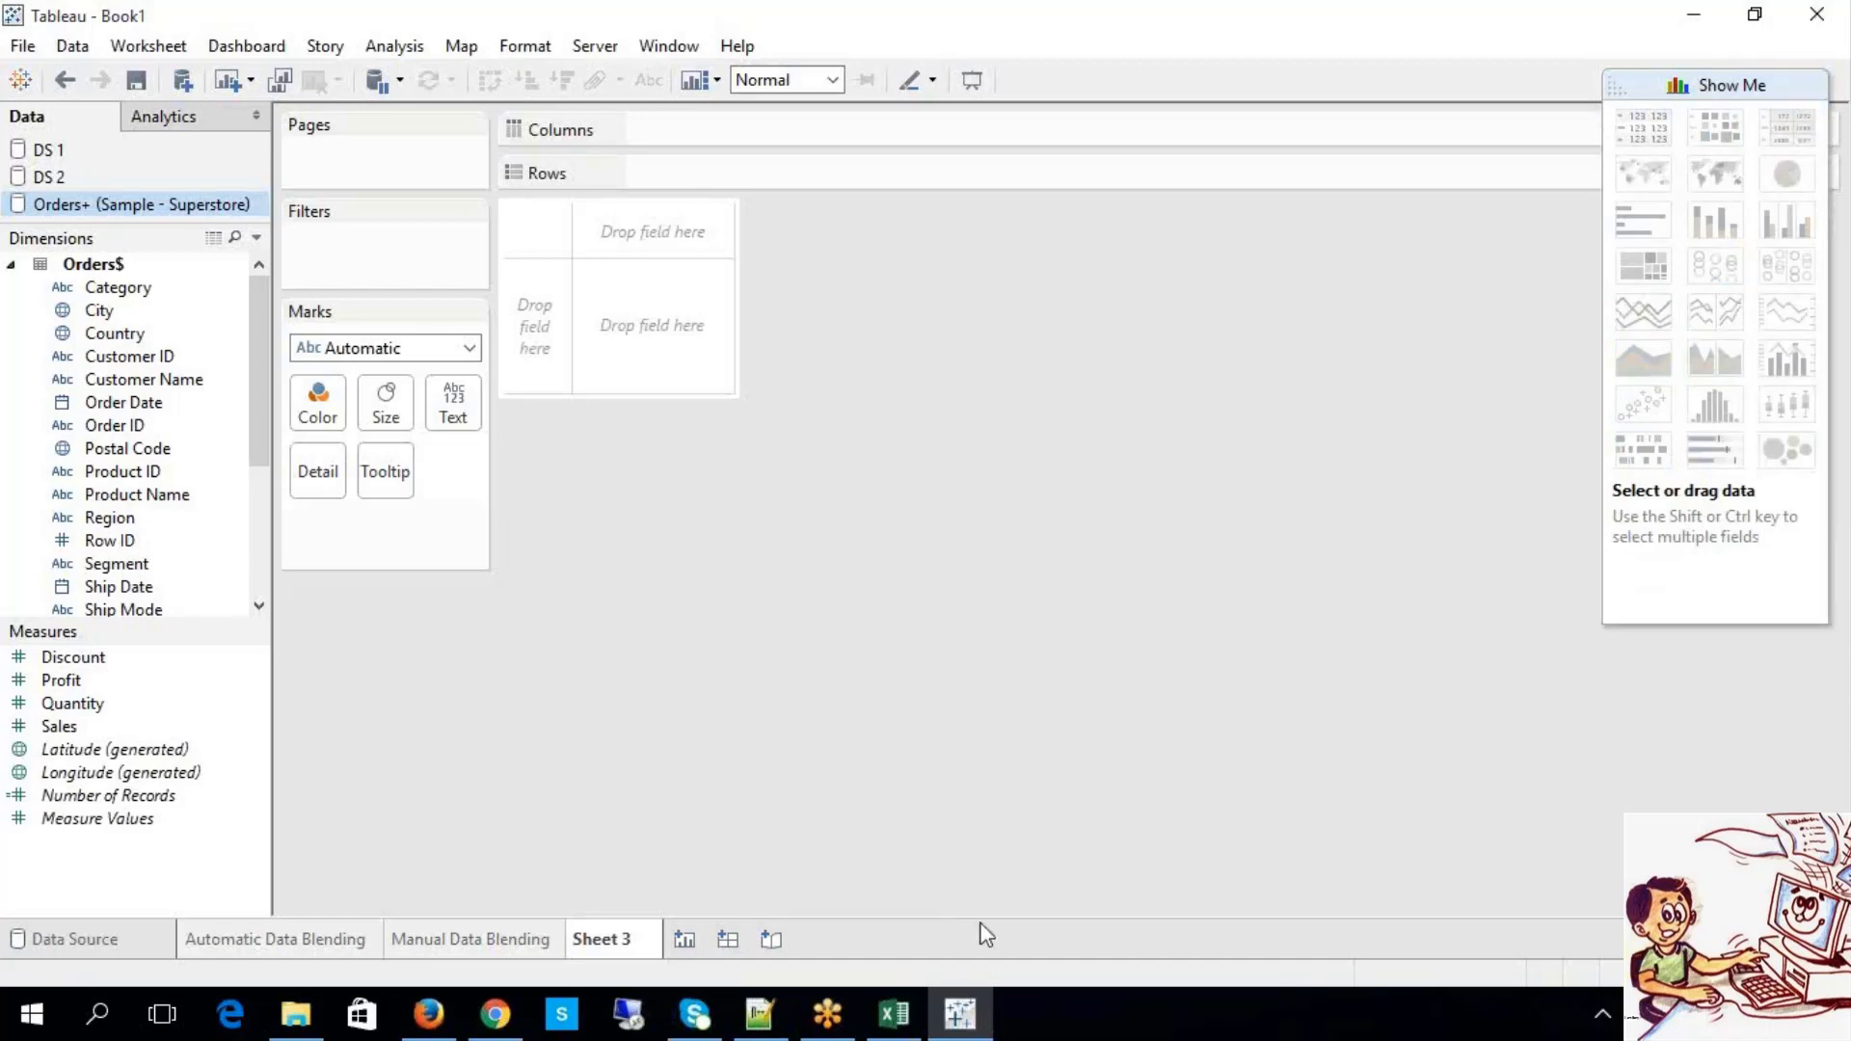
Step: Switch to Excel, and go to the Charts section of the TABLEAU Notes sheet
left_click(916, 1019)
scroll(713, 652, "down", 5)
left_click_drag(1836, 771, 1843, 848)
scroll(1314, 665, "up", 1)
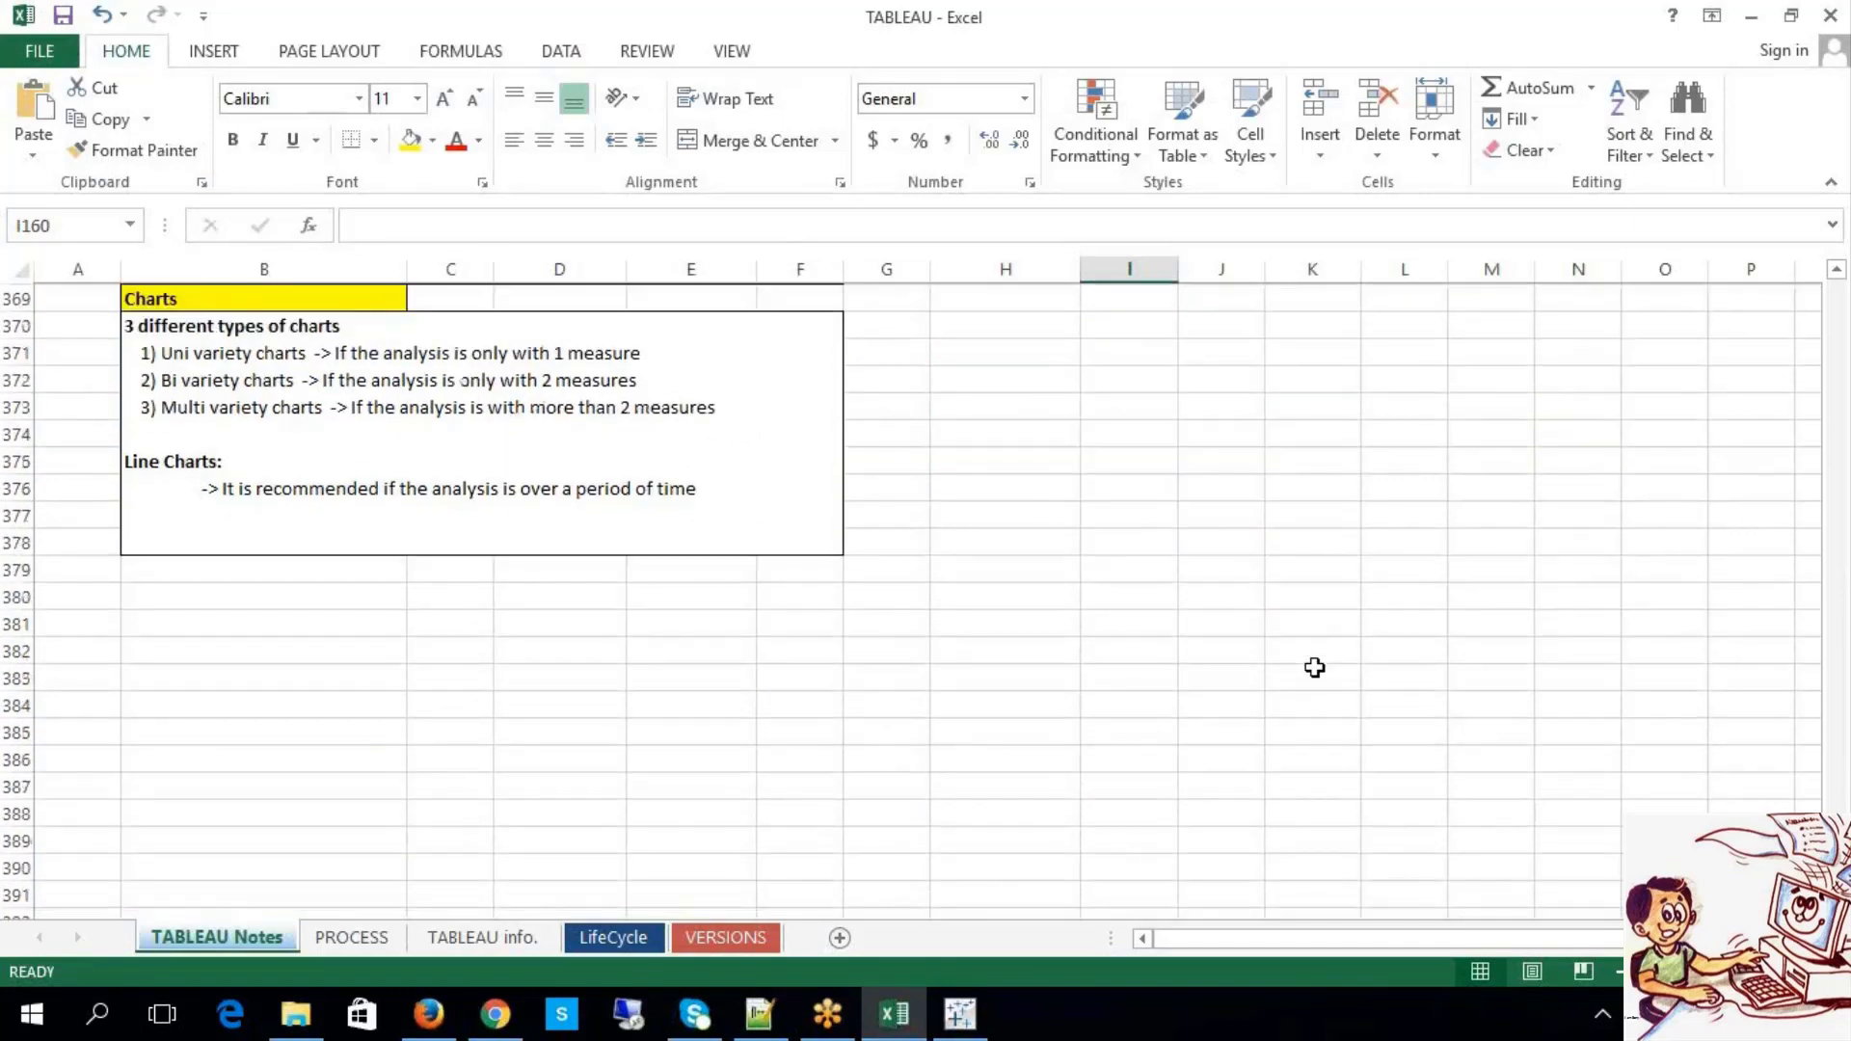
scroll(983, 652, "down", 1)
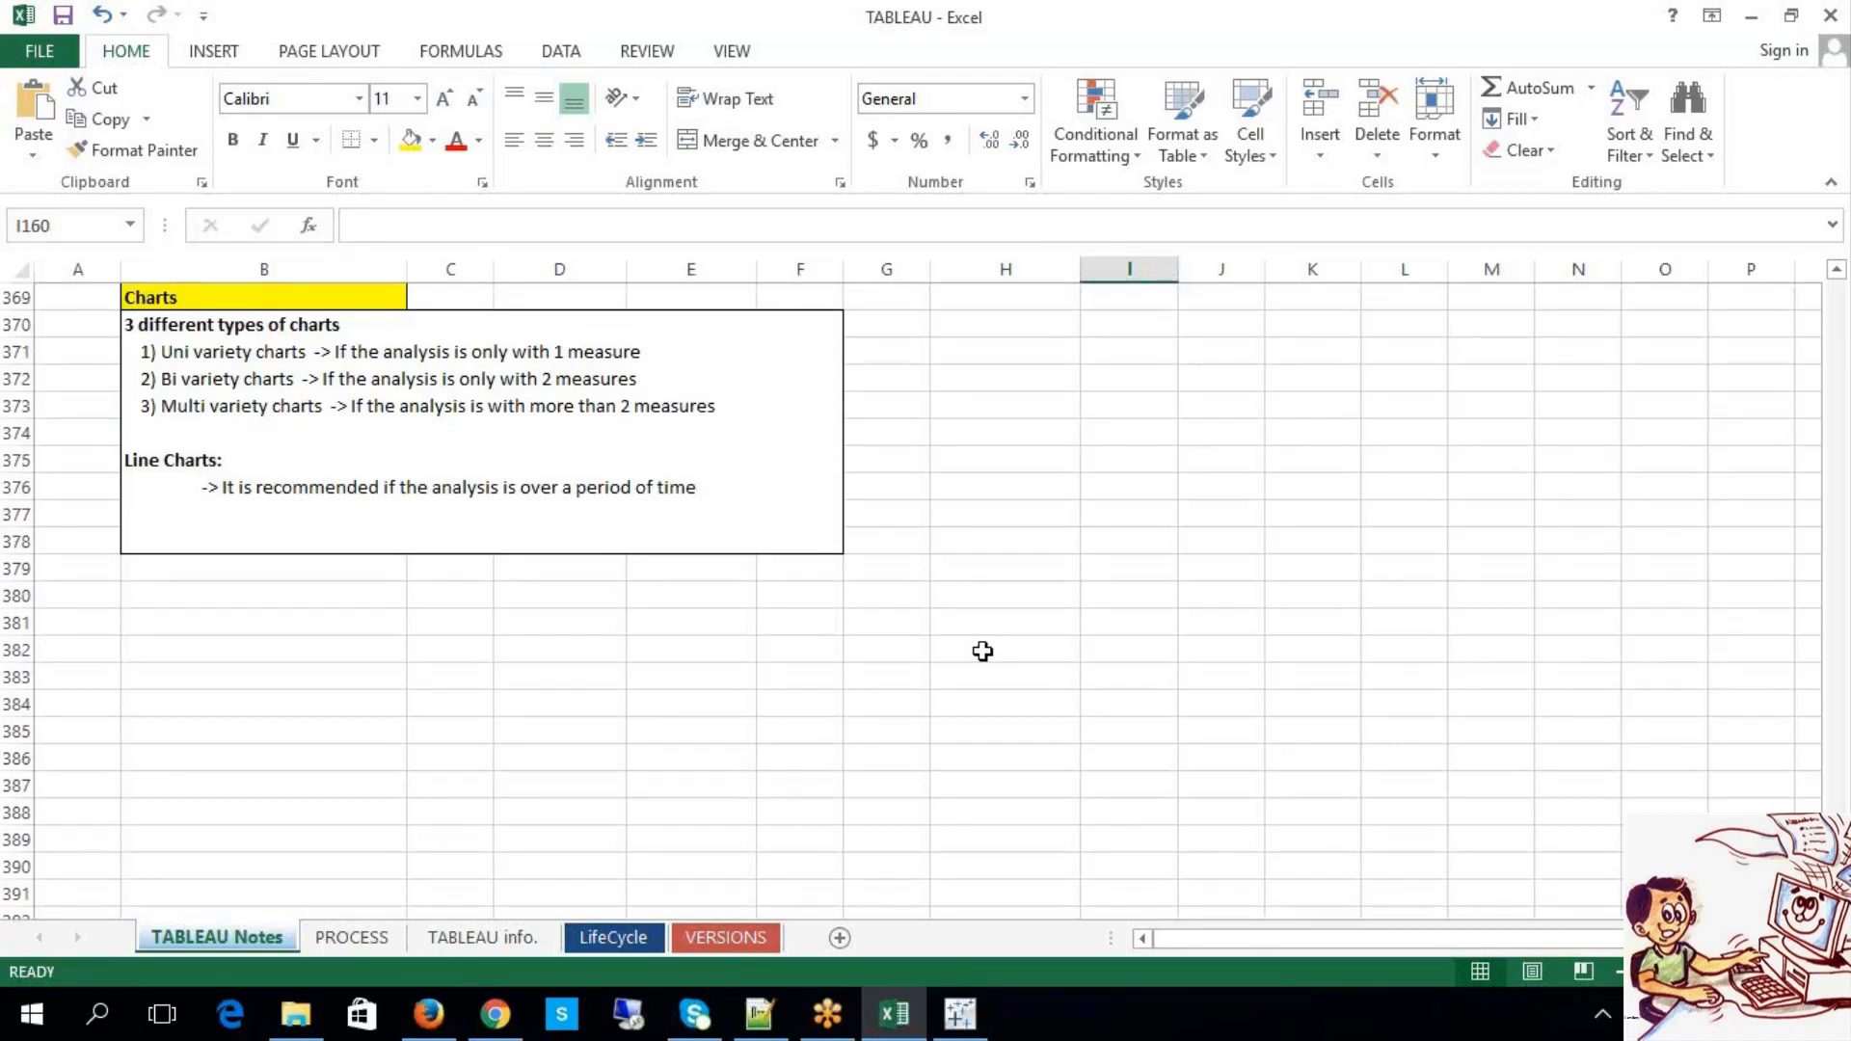
Step: Add the bold heading "Bar Vharts:" below the Line Charts note in the Charts notes
left_click(748, 519)
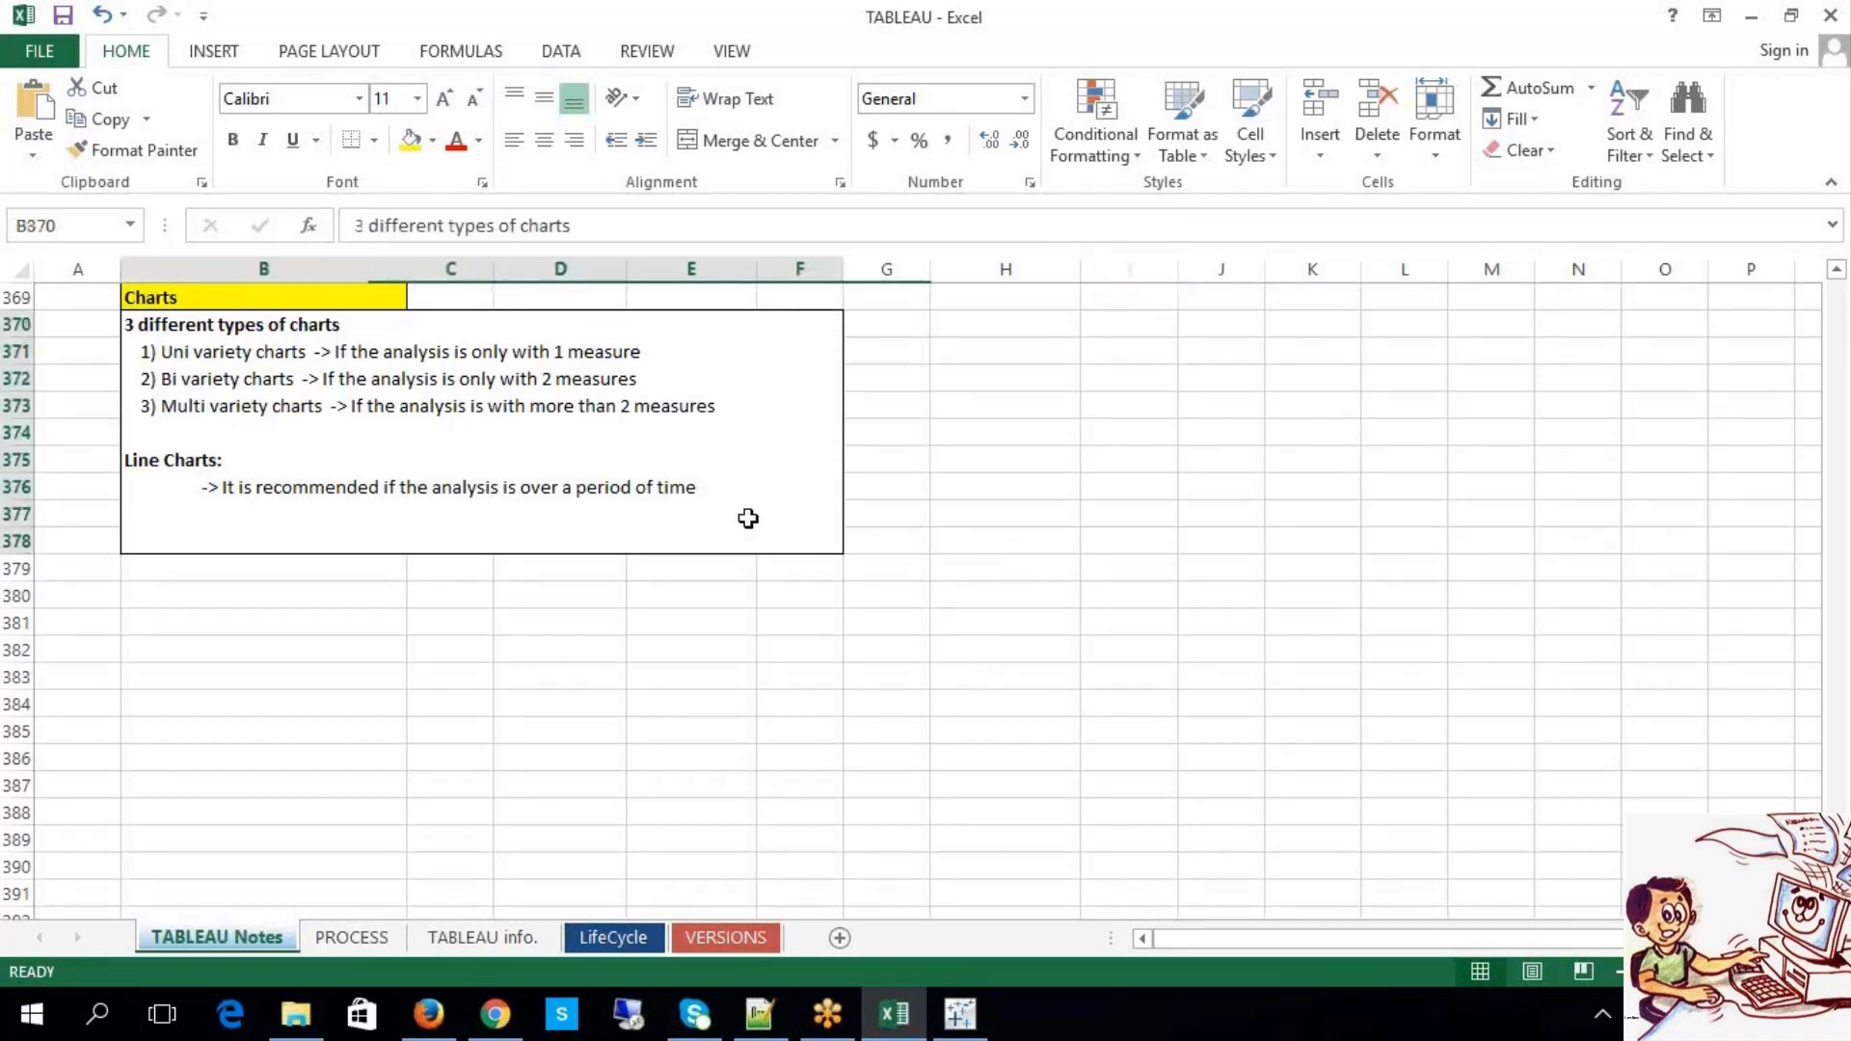
double_click(748, 519)
key("alt+Return")
type("Bar Vharts")
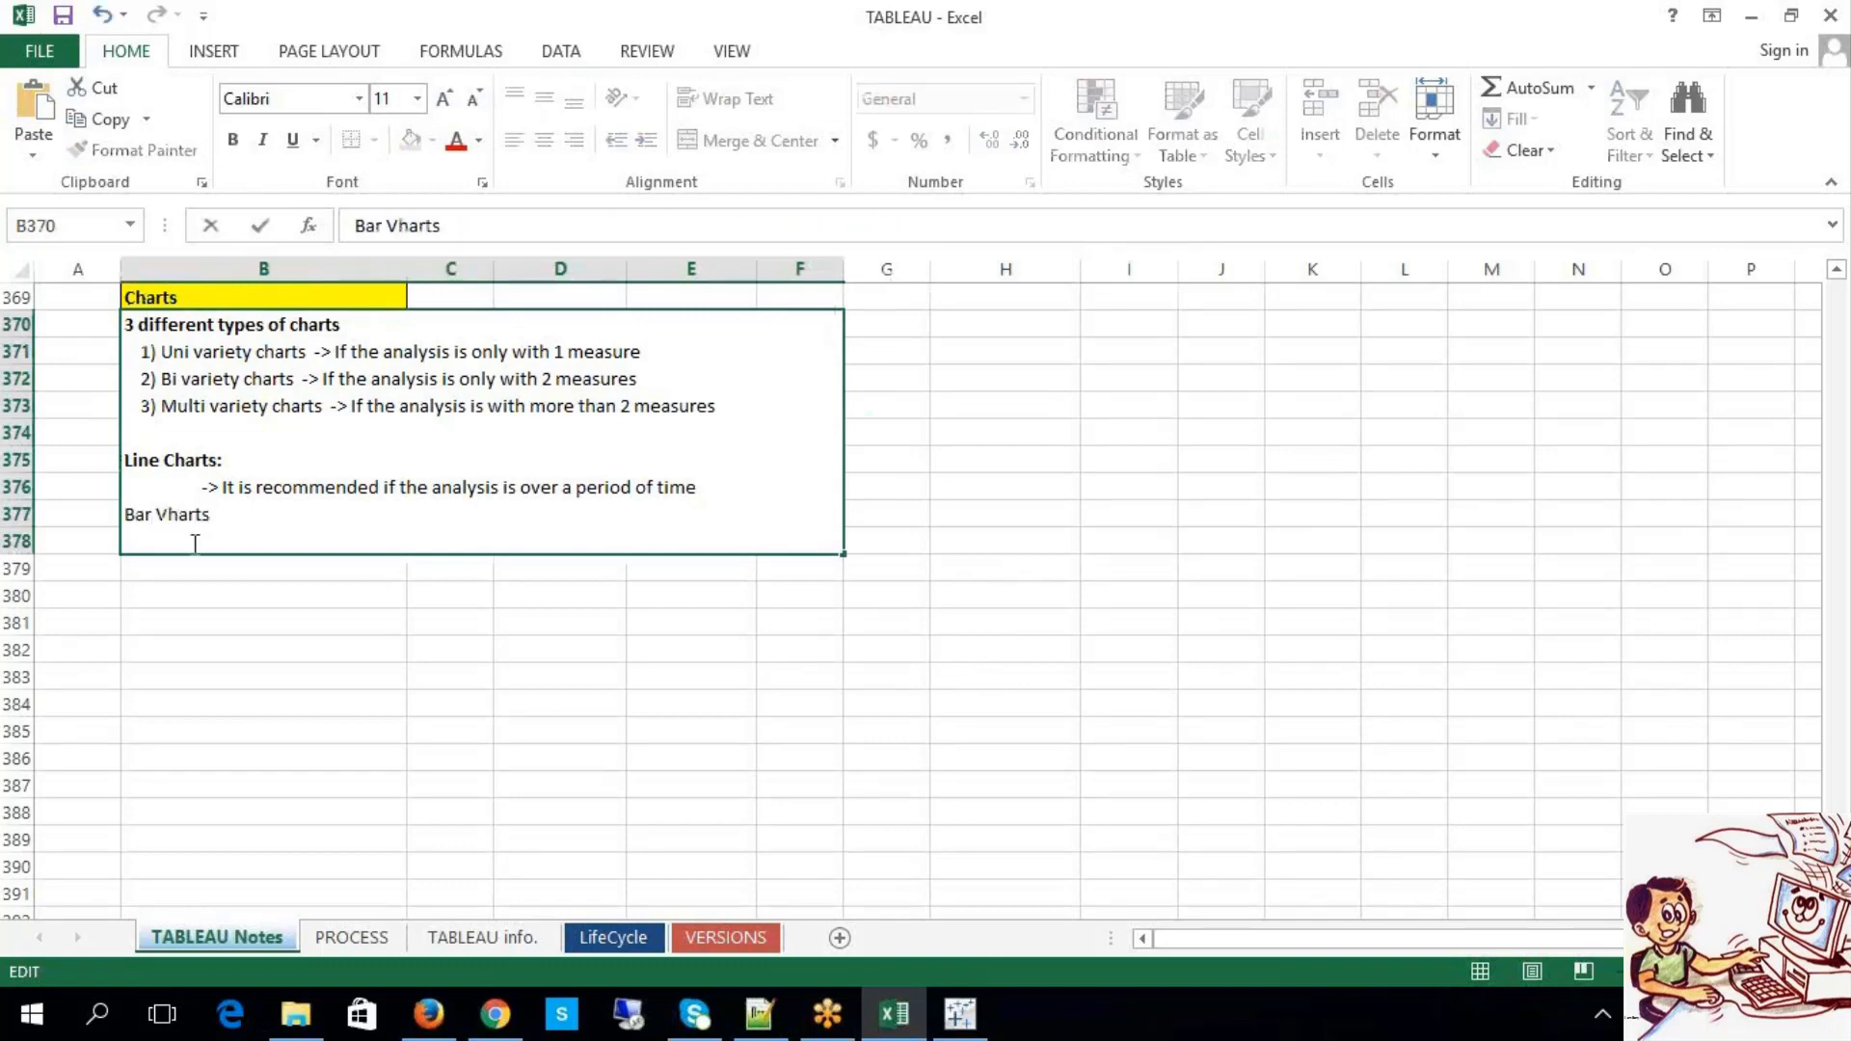
type(":")
key("shift+Home")
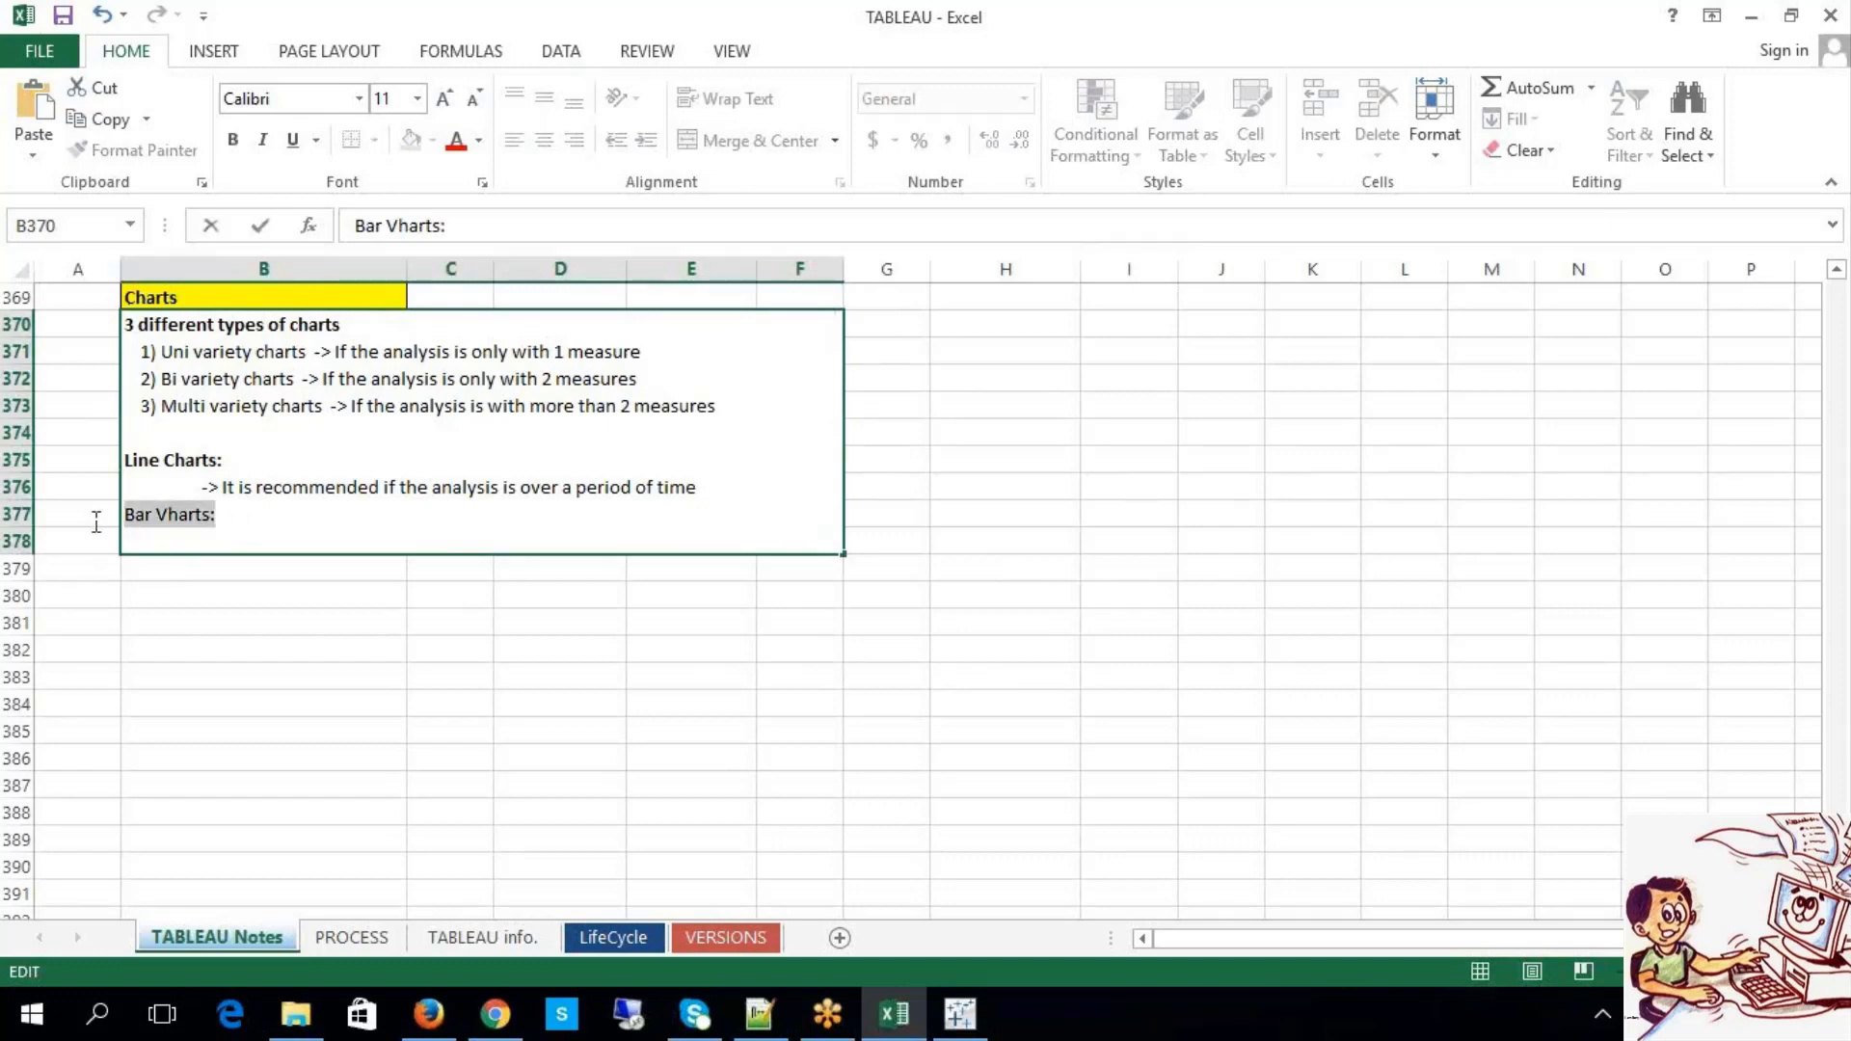
key("ctrl+b")
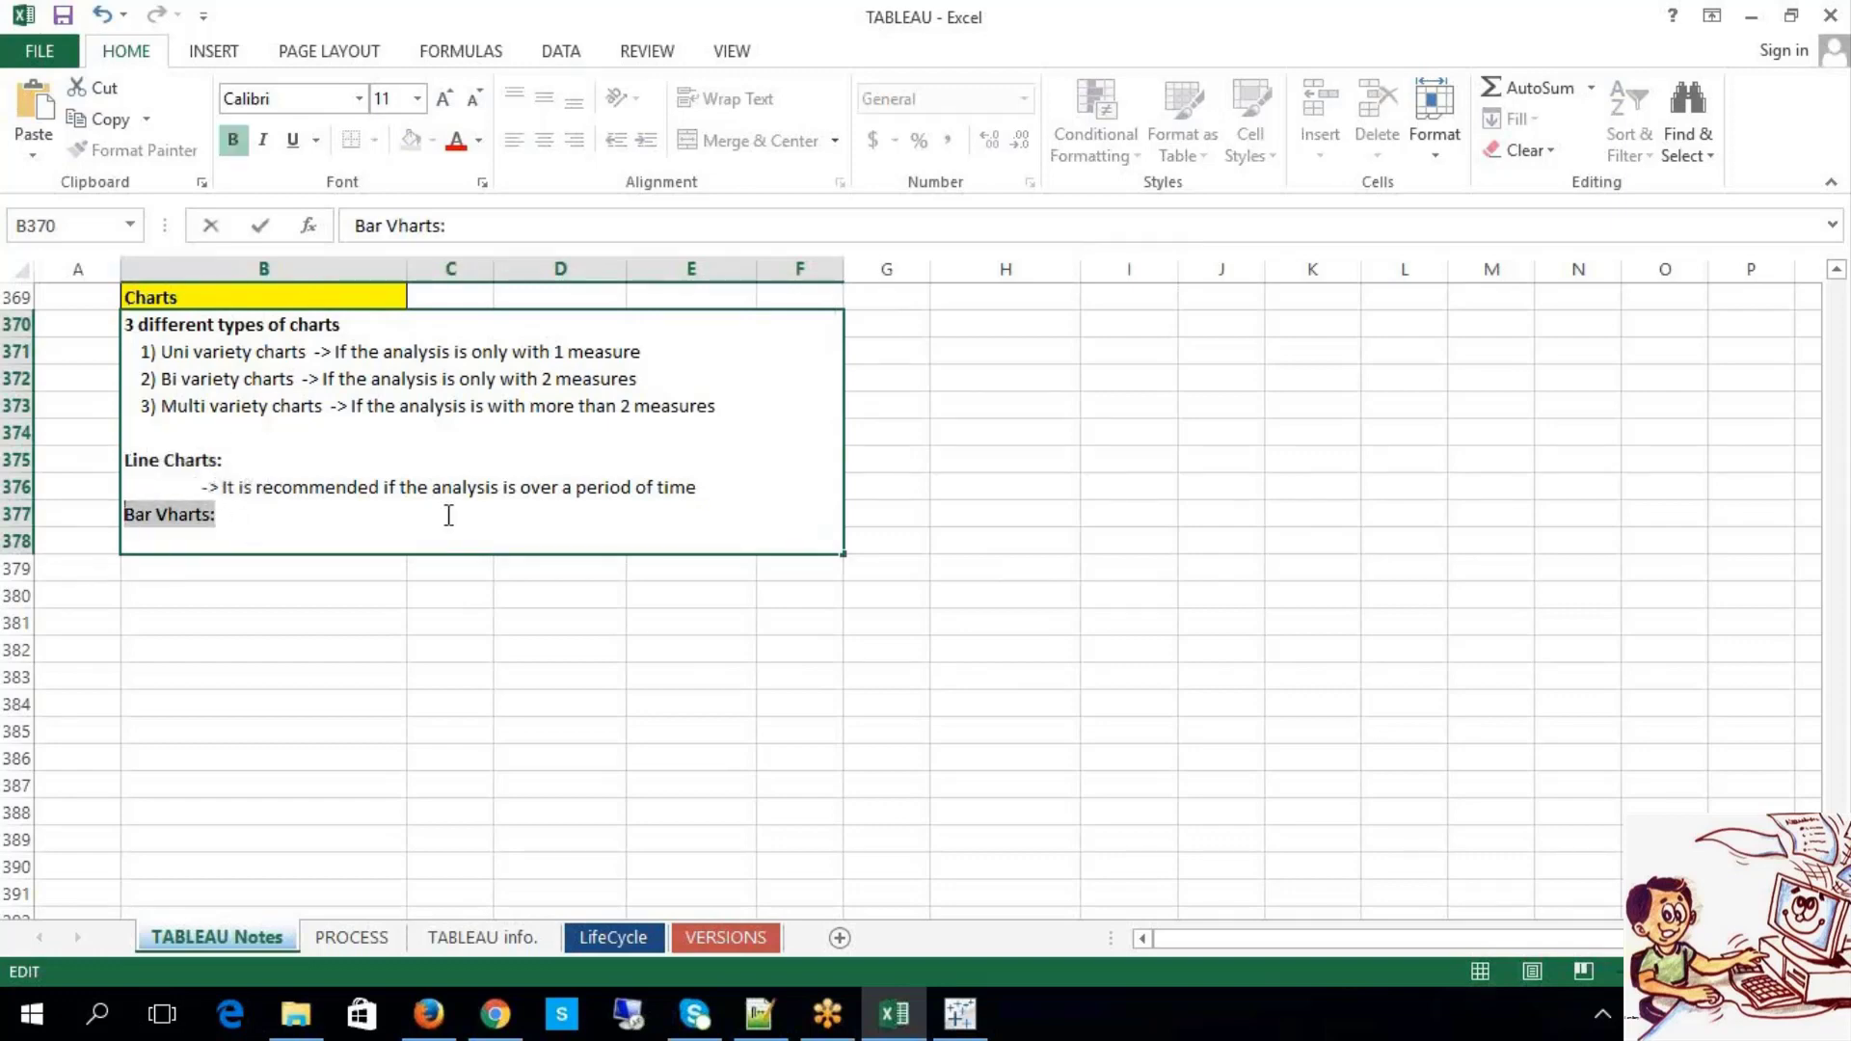
left_click(457, 686)
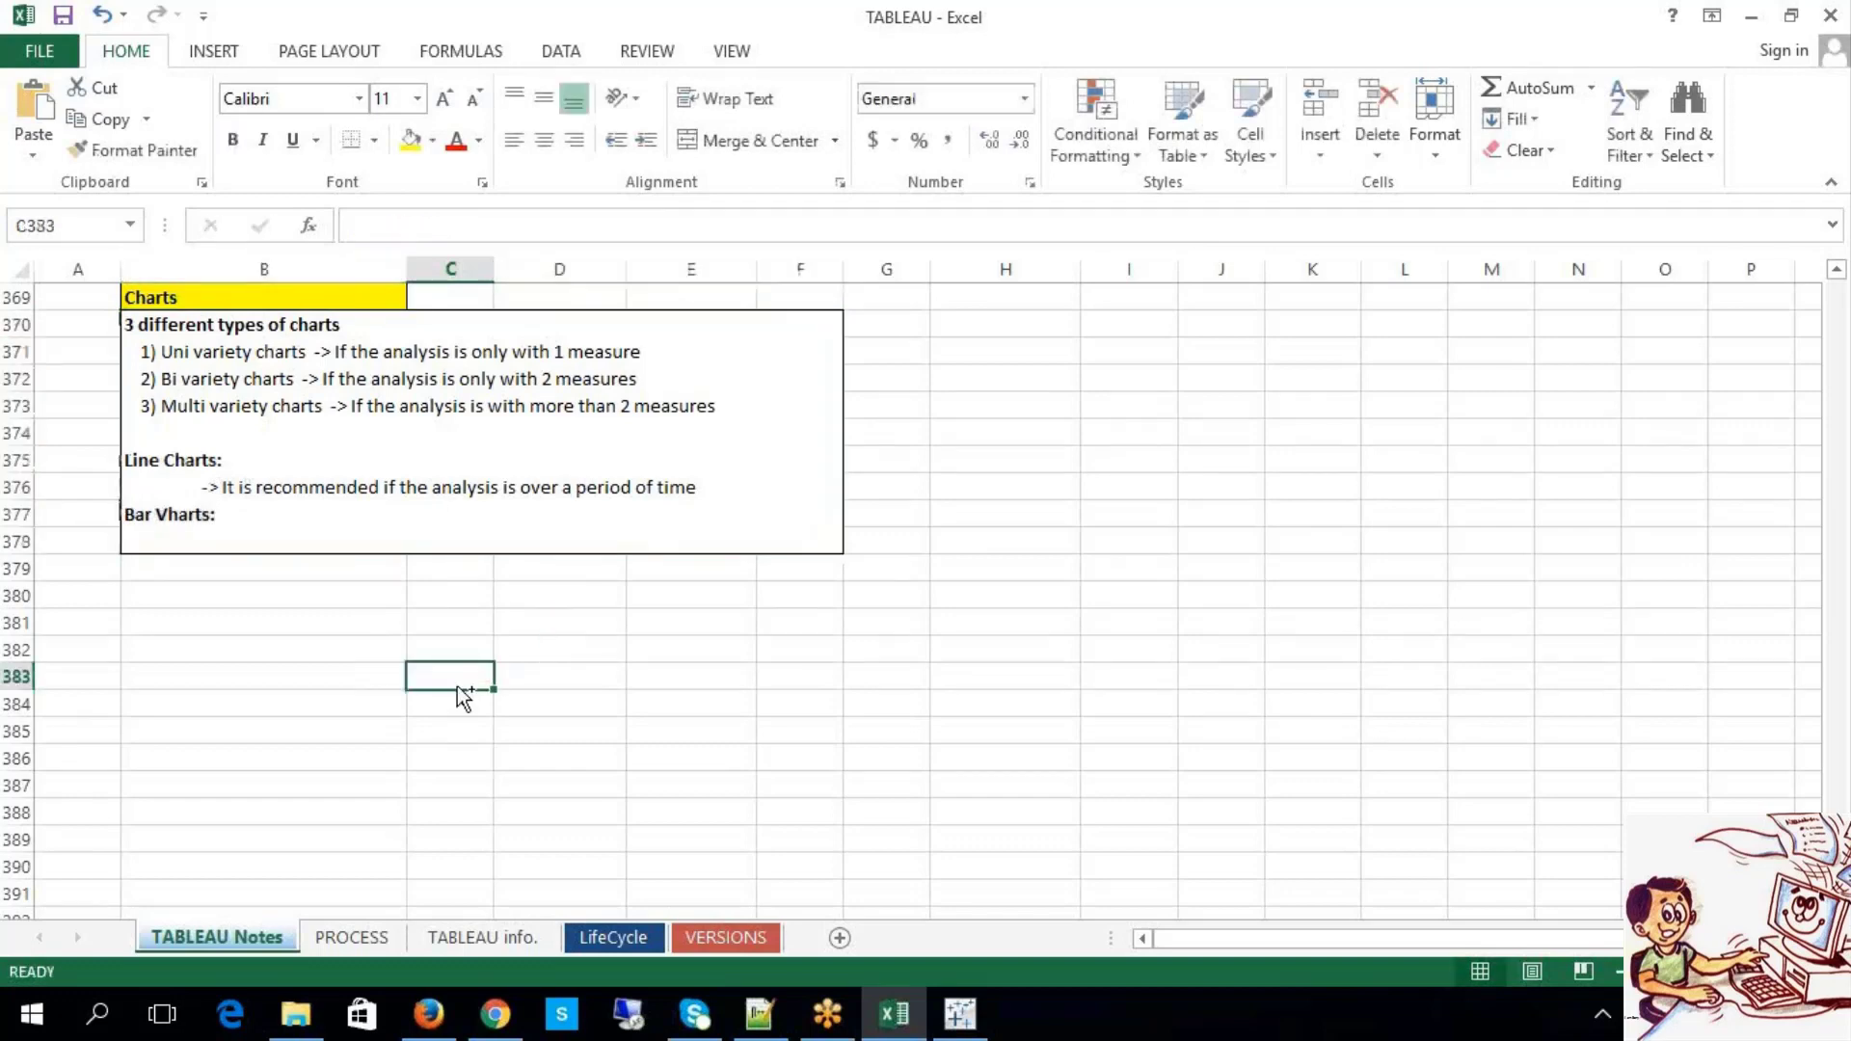
Step: Review the notes on uni, bi and multi variety charts
left_click(294, 350)
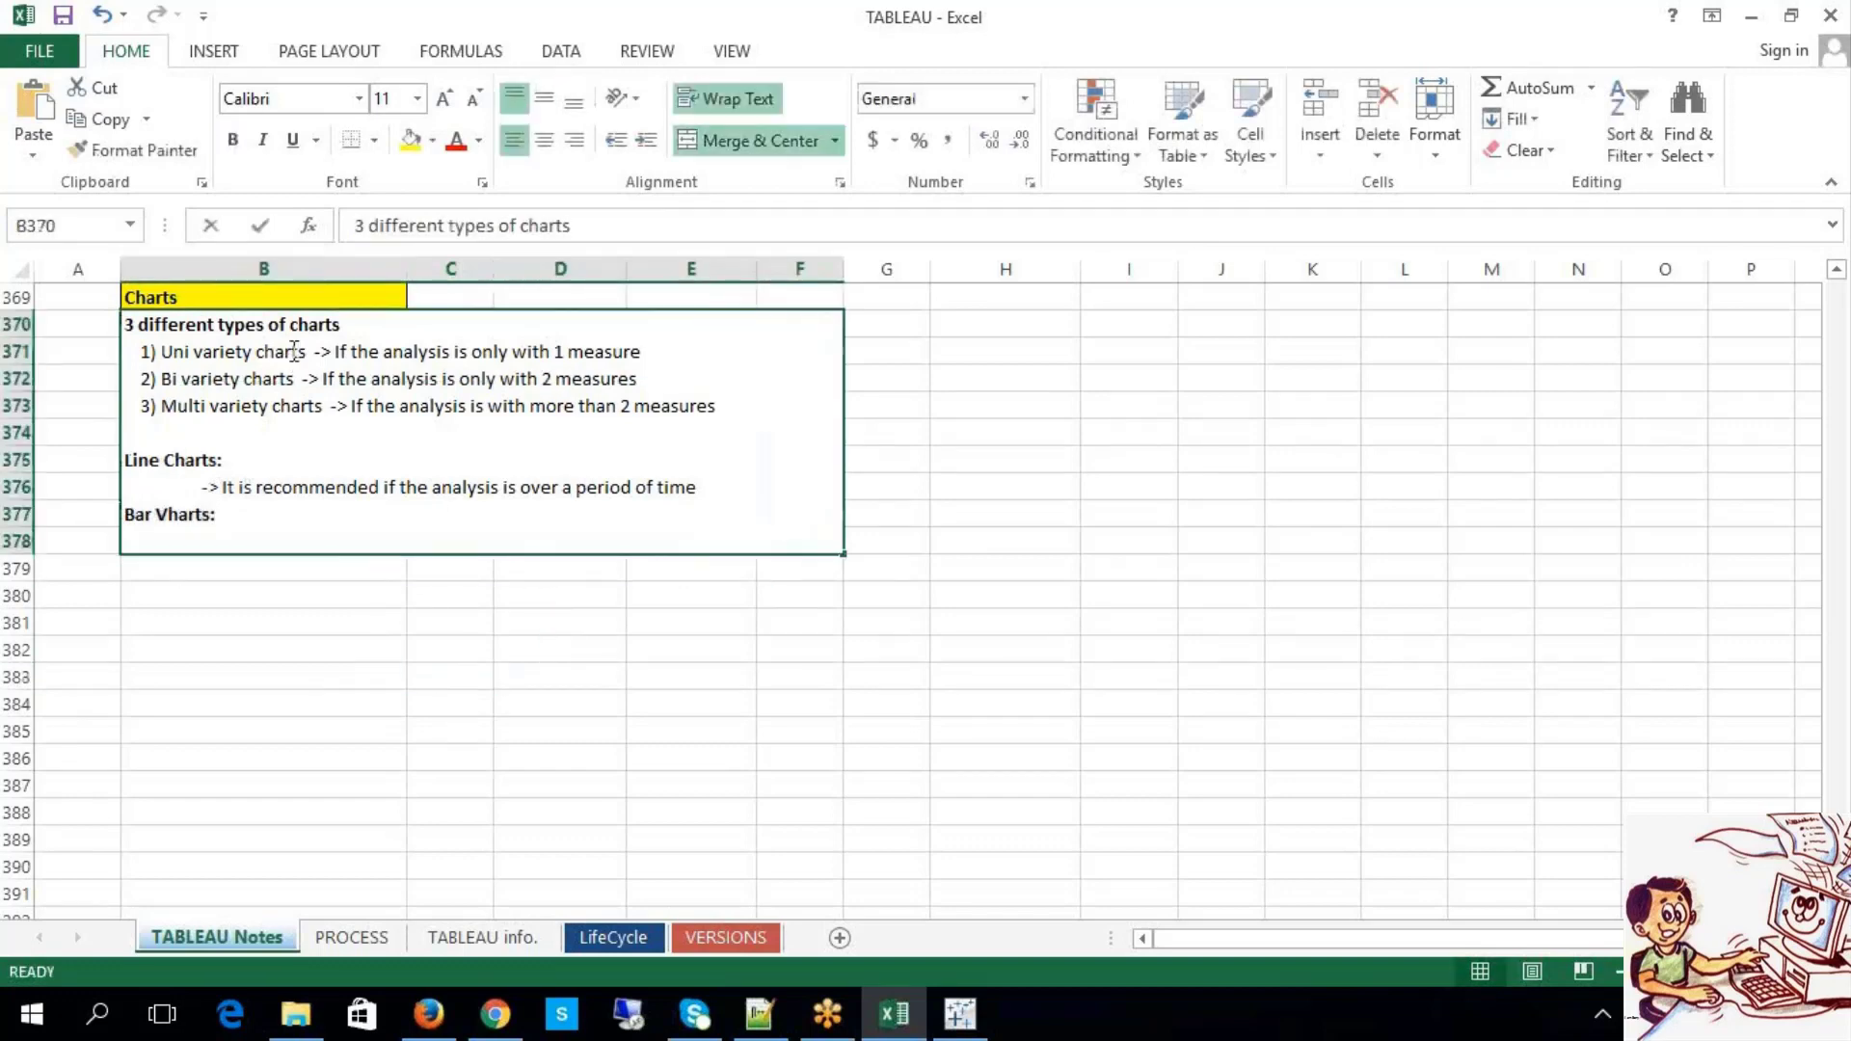
double_click(294, 379)
left_click_drag(294, 379, 173, 406)
left_click(1156, 488)
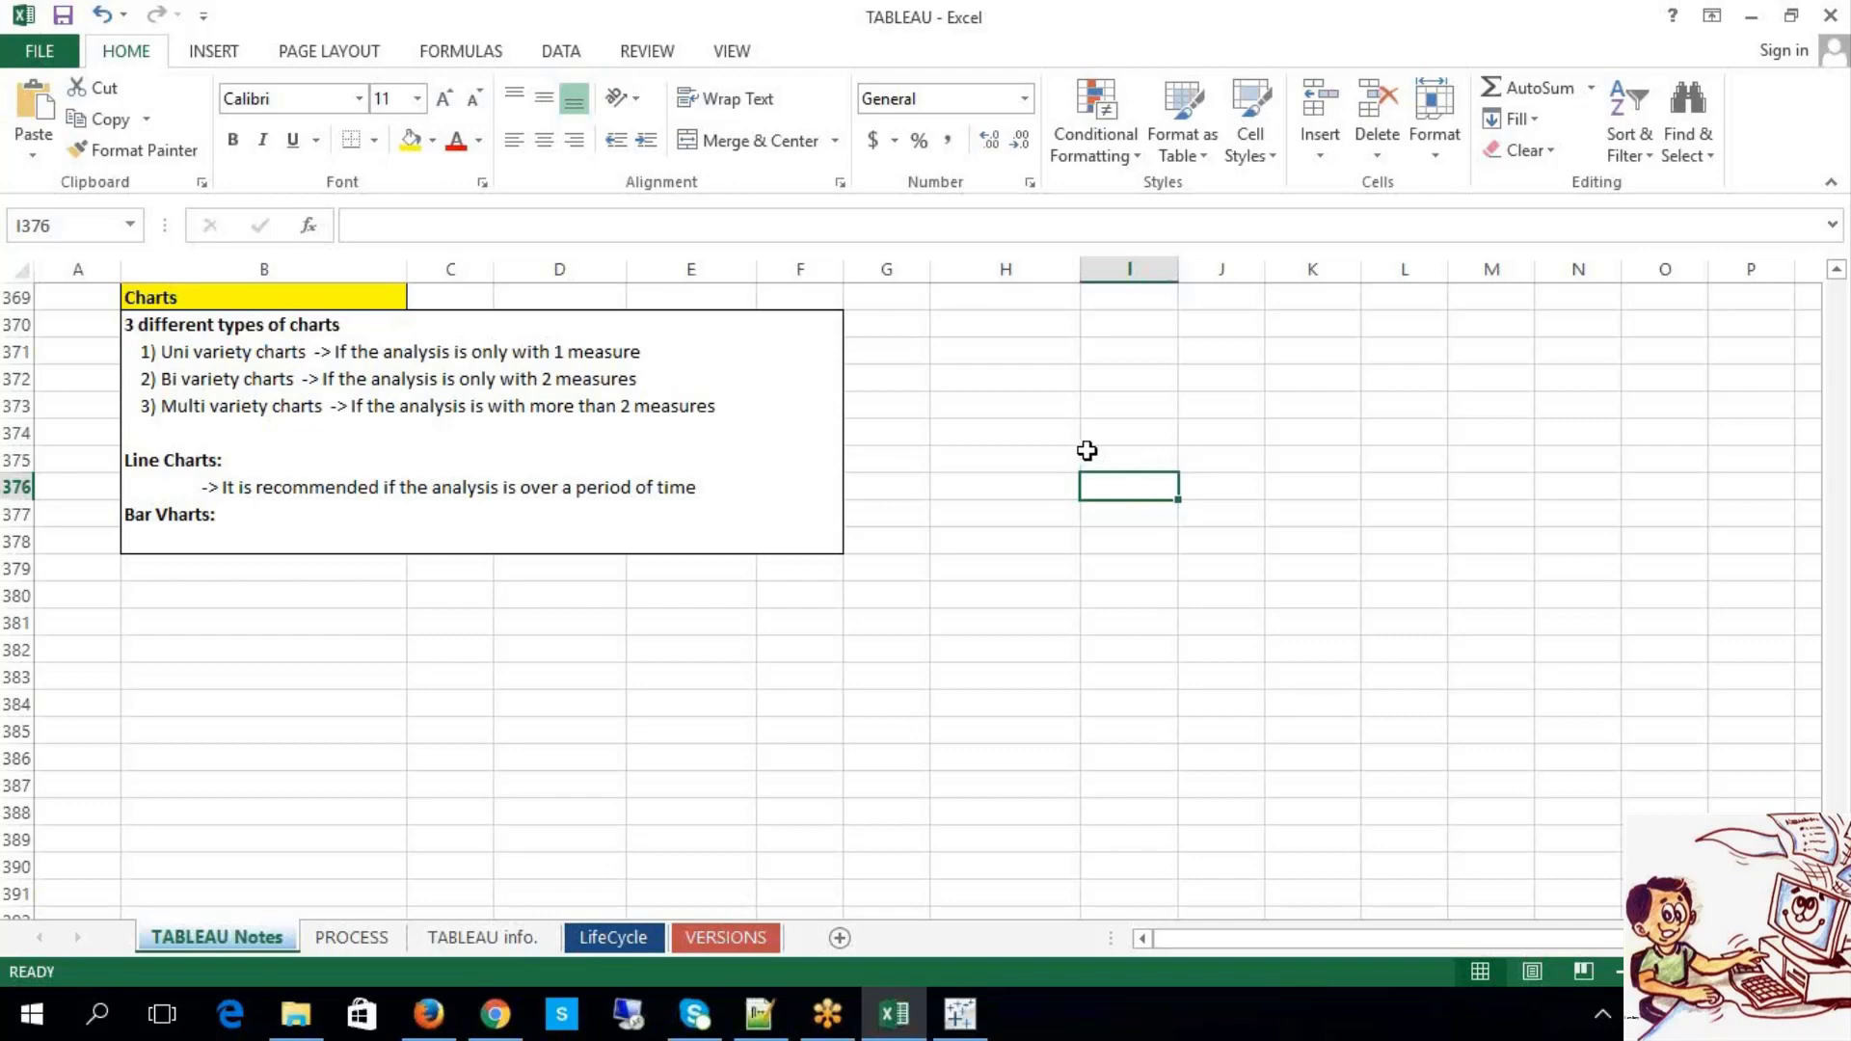
left_click(1048, 542)
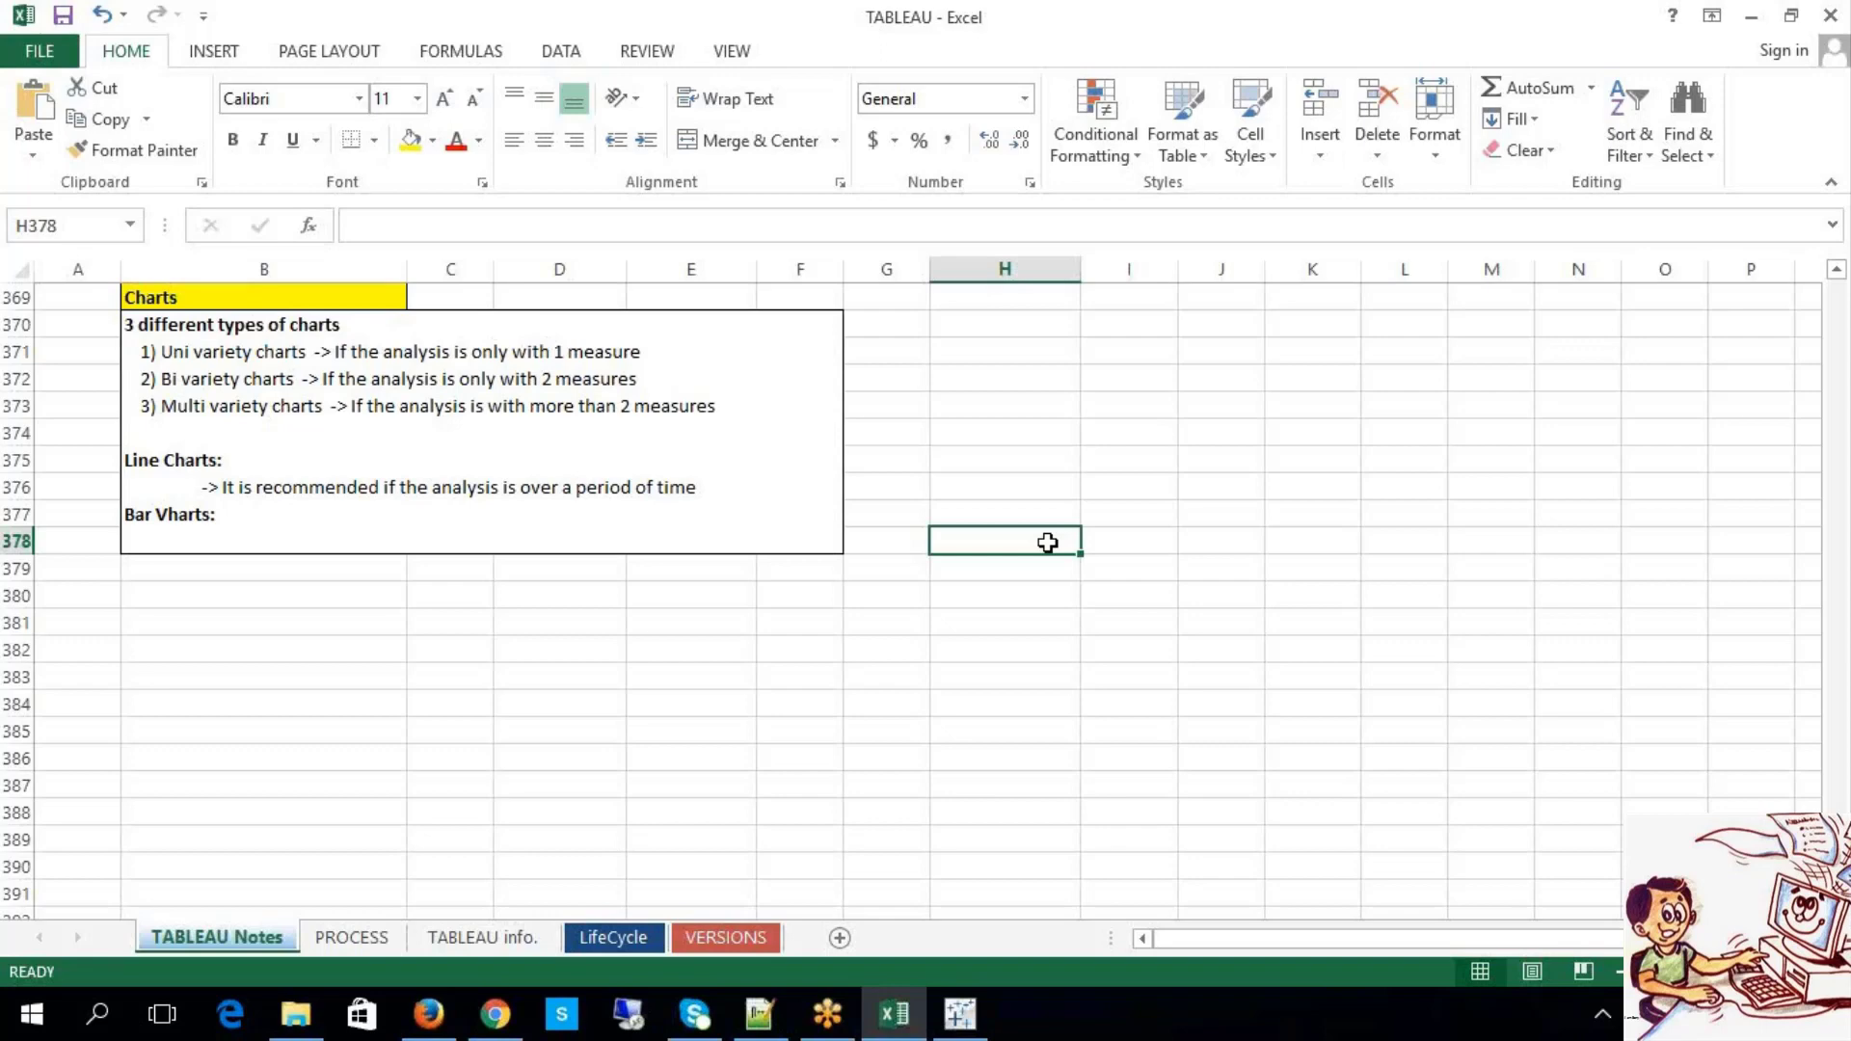
left_click(895, 710)
Step: Switch to Tableau, and build a view with Category in the columns and Profit in the rows
left_click(985, 1020)
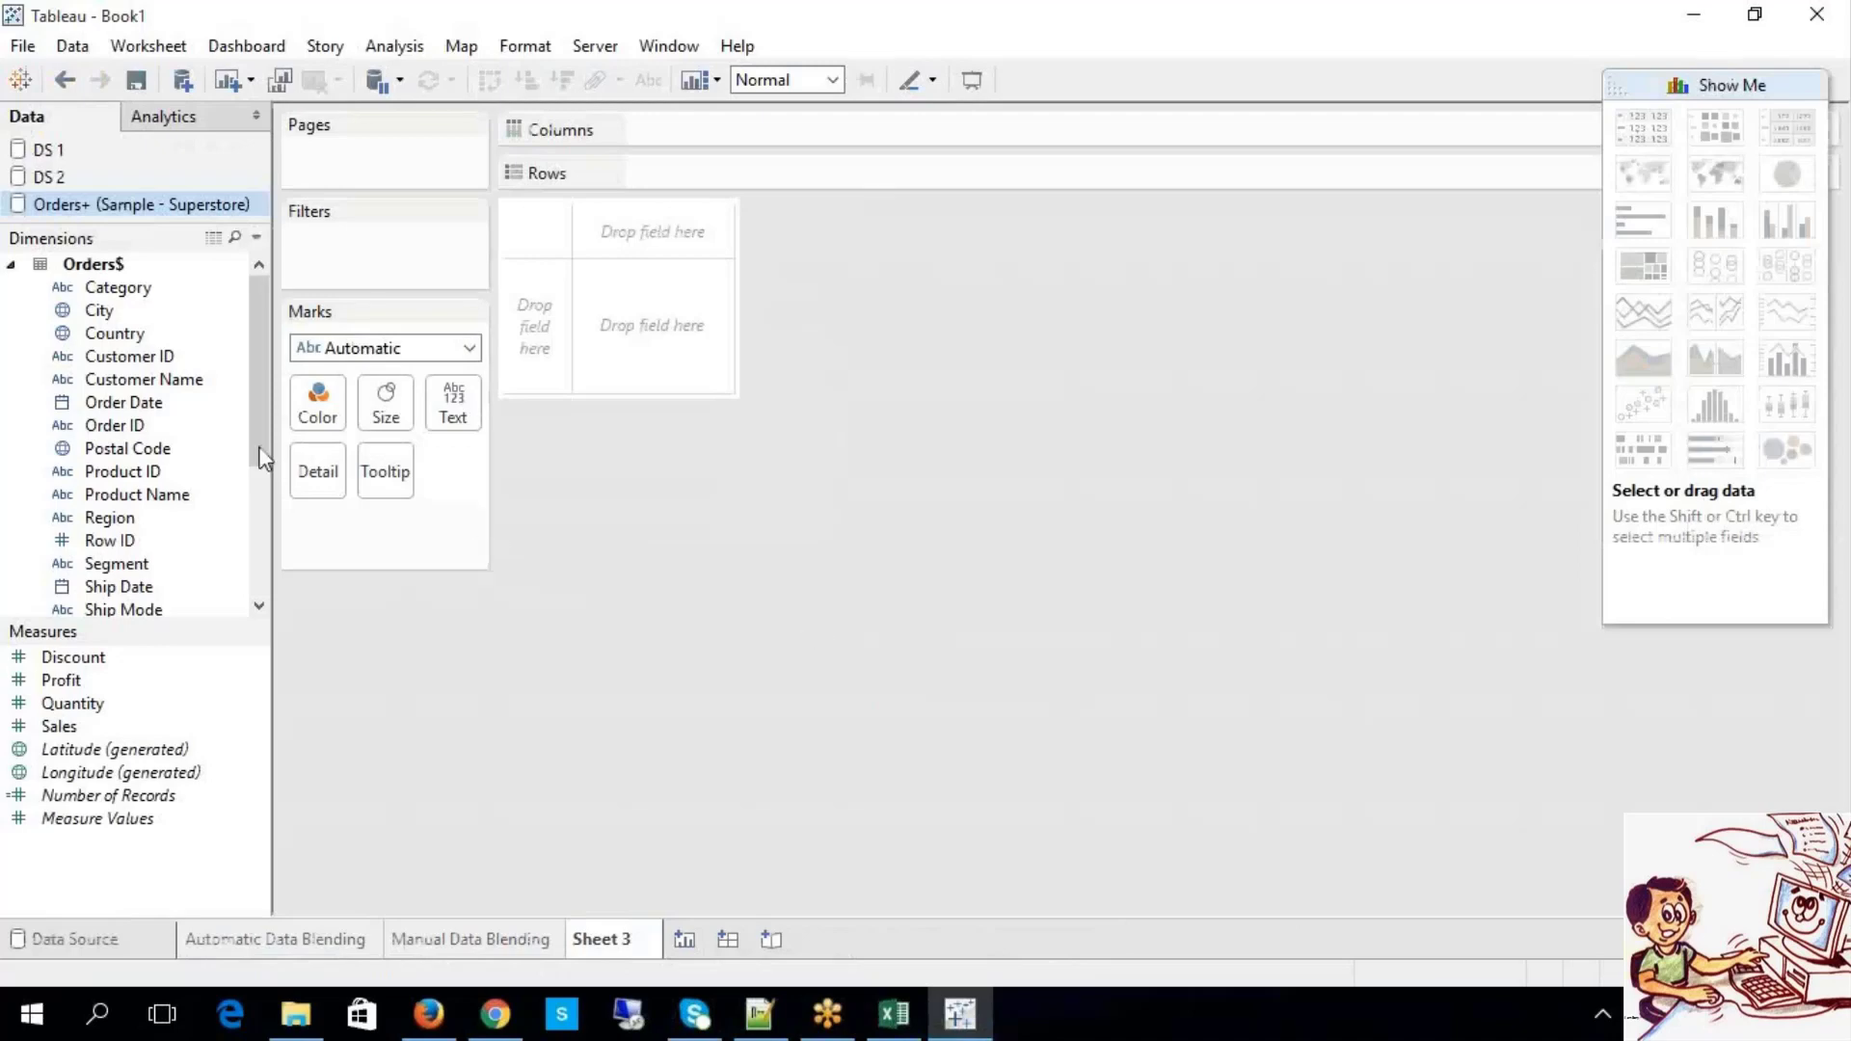
left_click_drag(132, 299, 727, 125)
left_click_drag(133, 684, 711, 193)
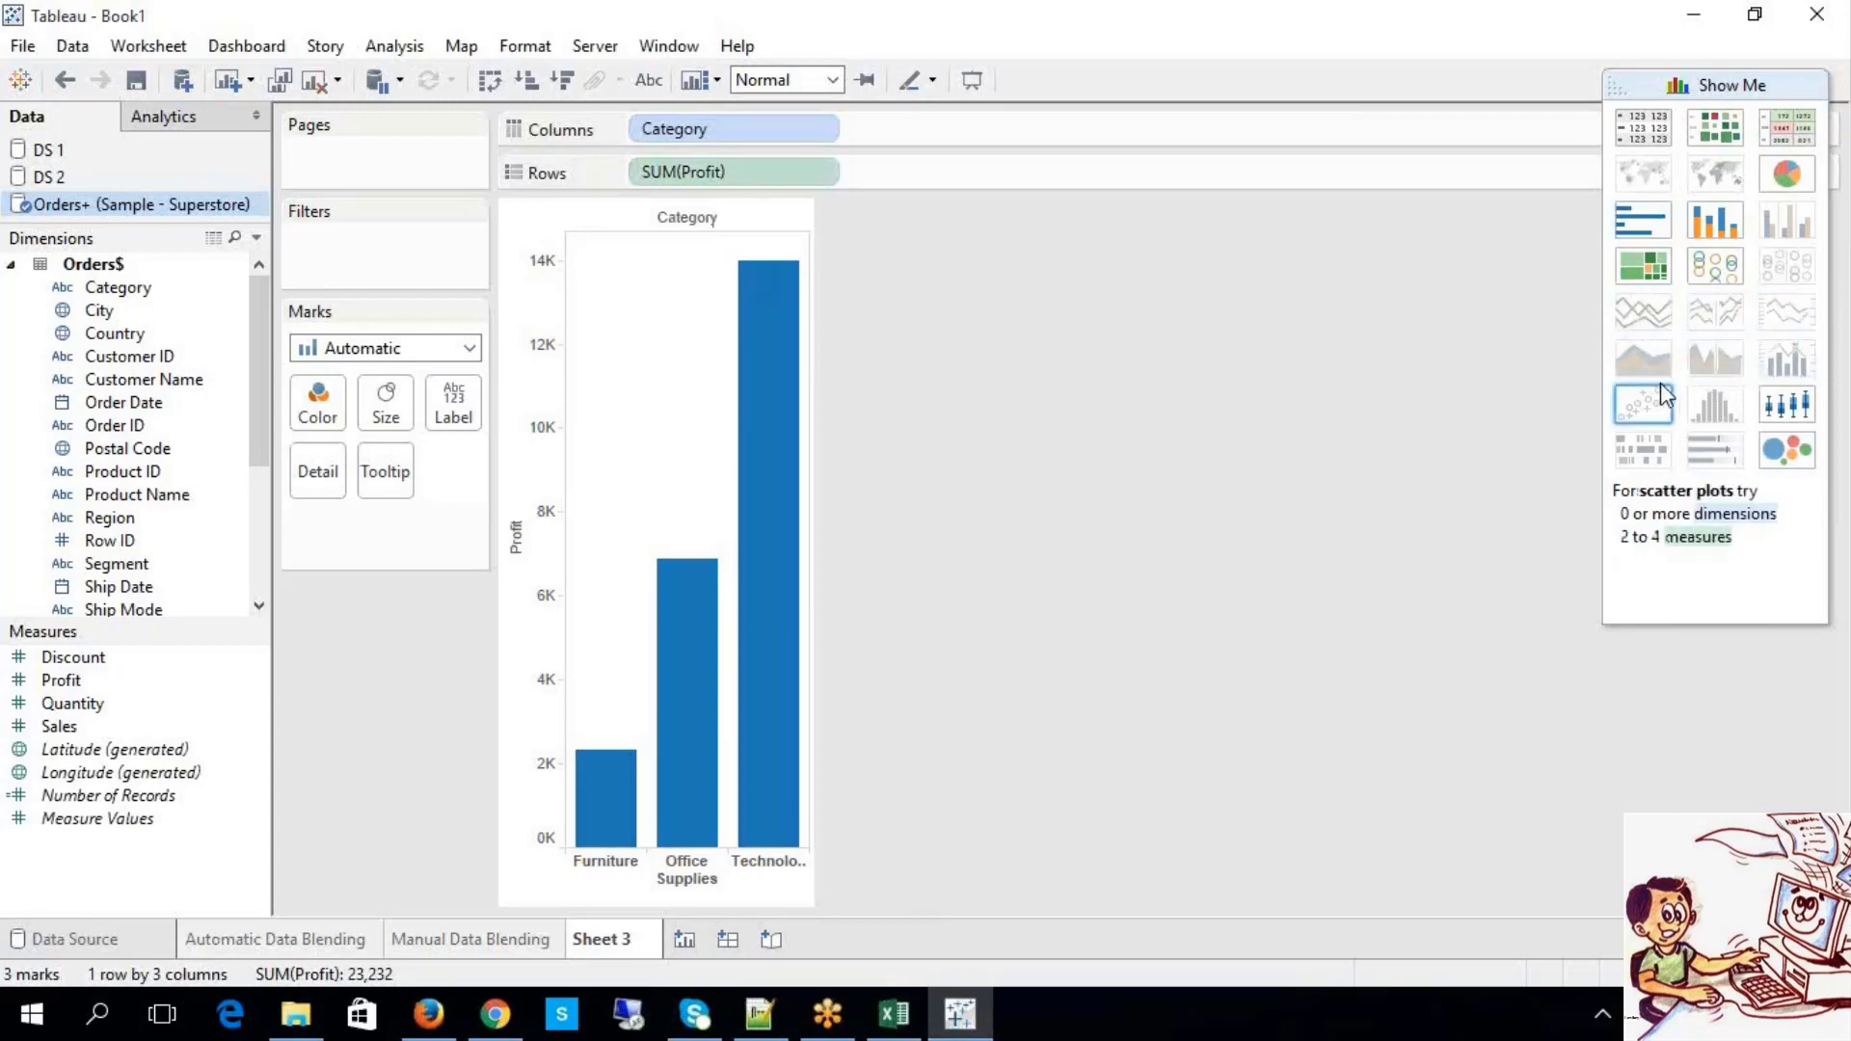
Step: Switch to Excel, and review the recommendation given under Line Charts
left_click(884, 1024)
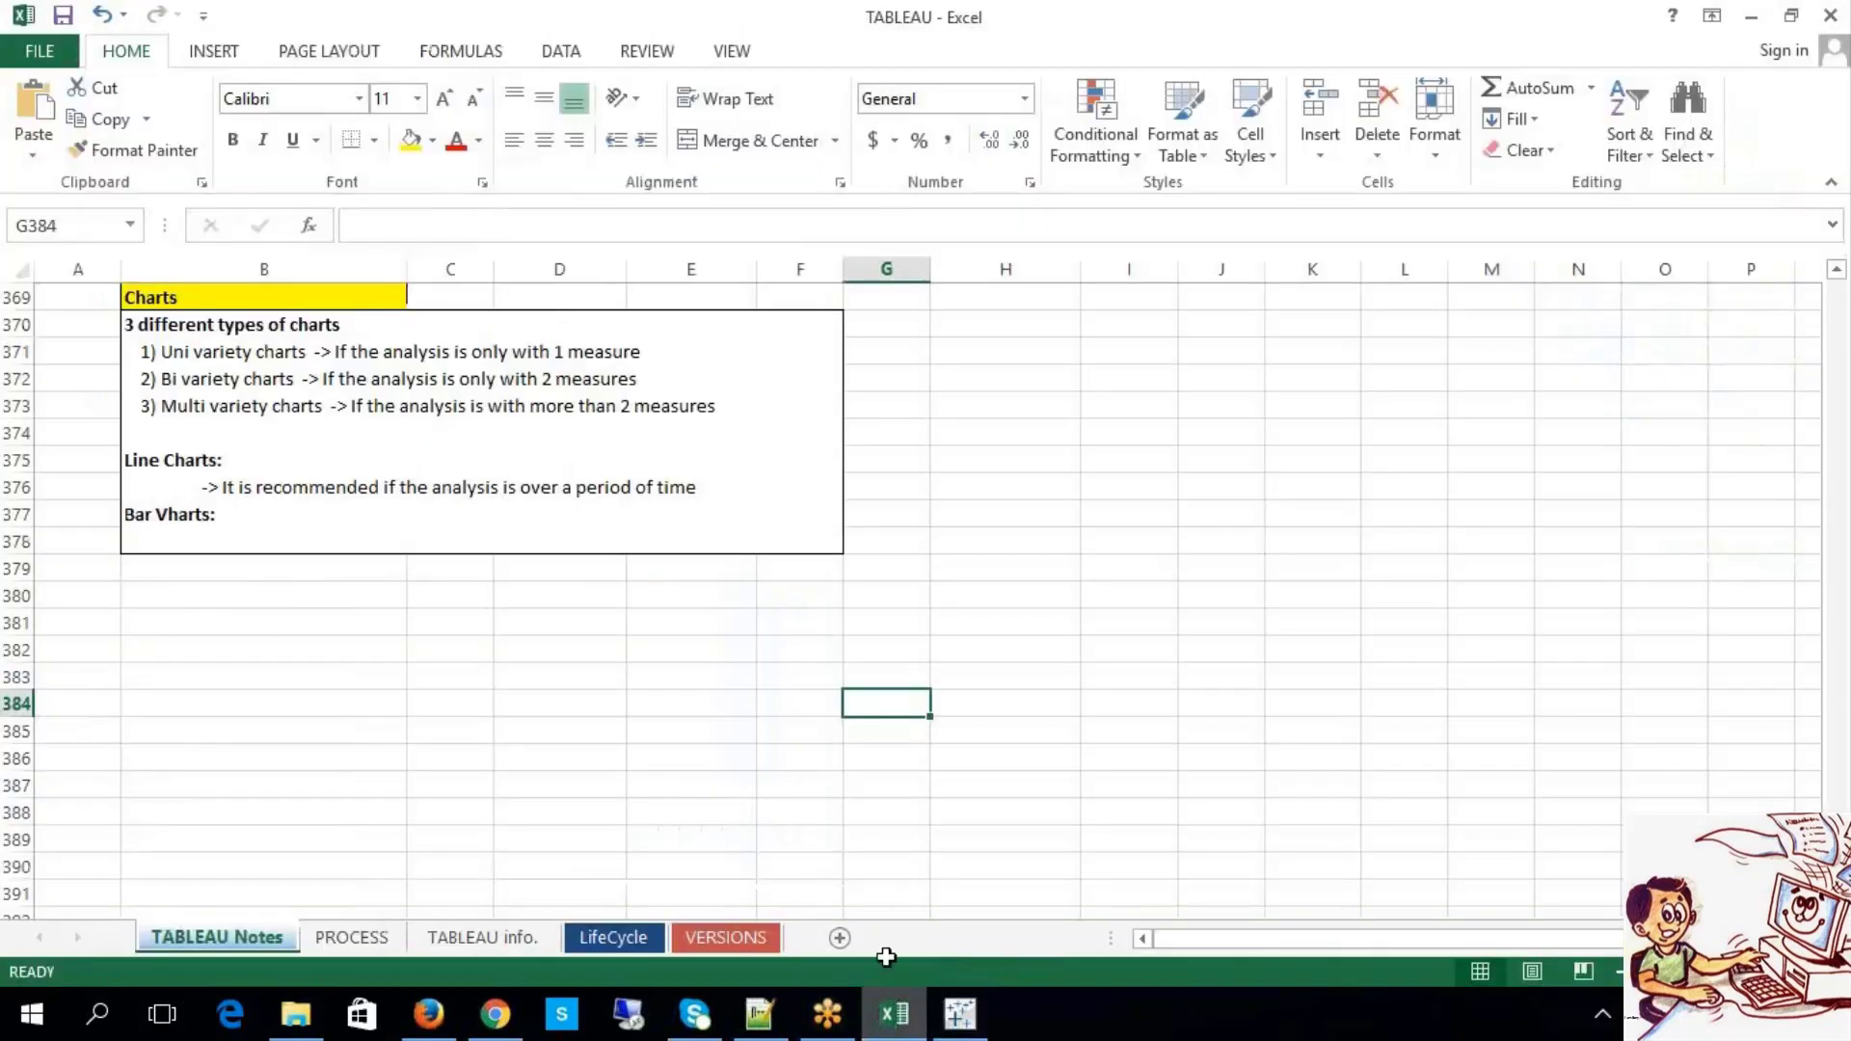
double_click(311, 487)
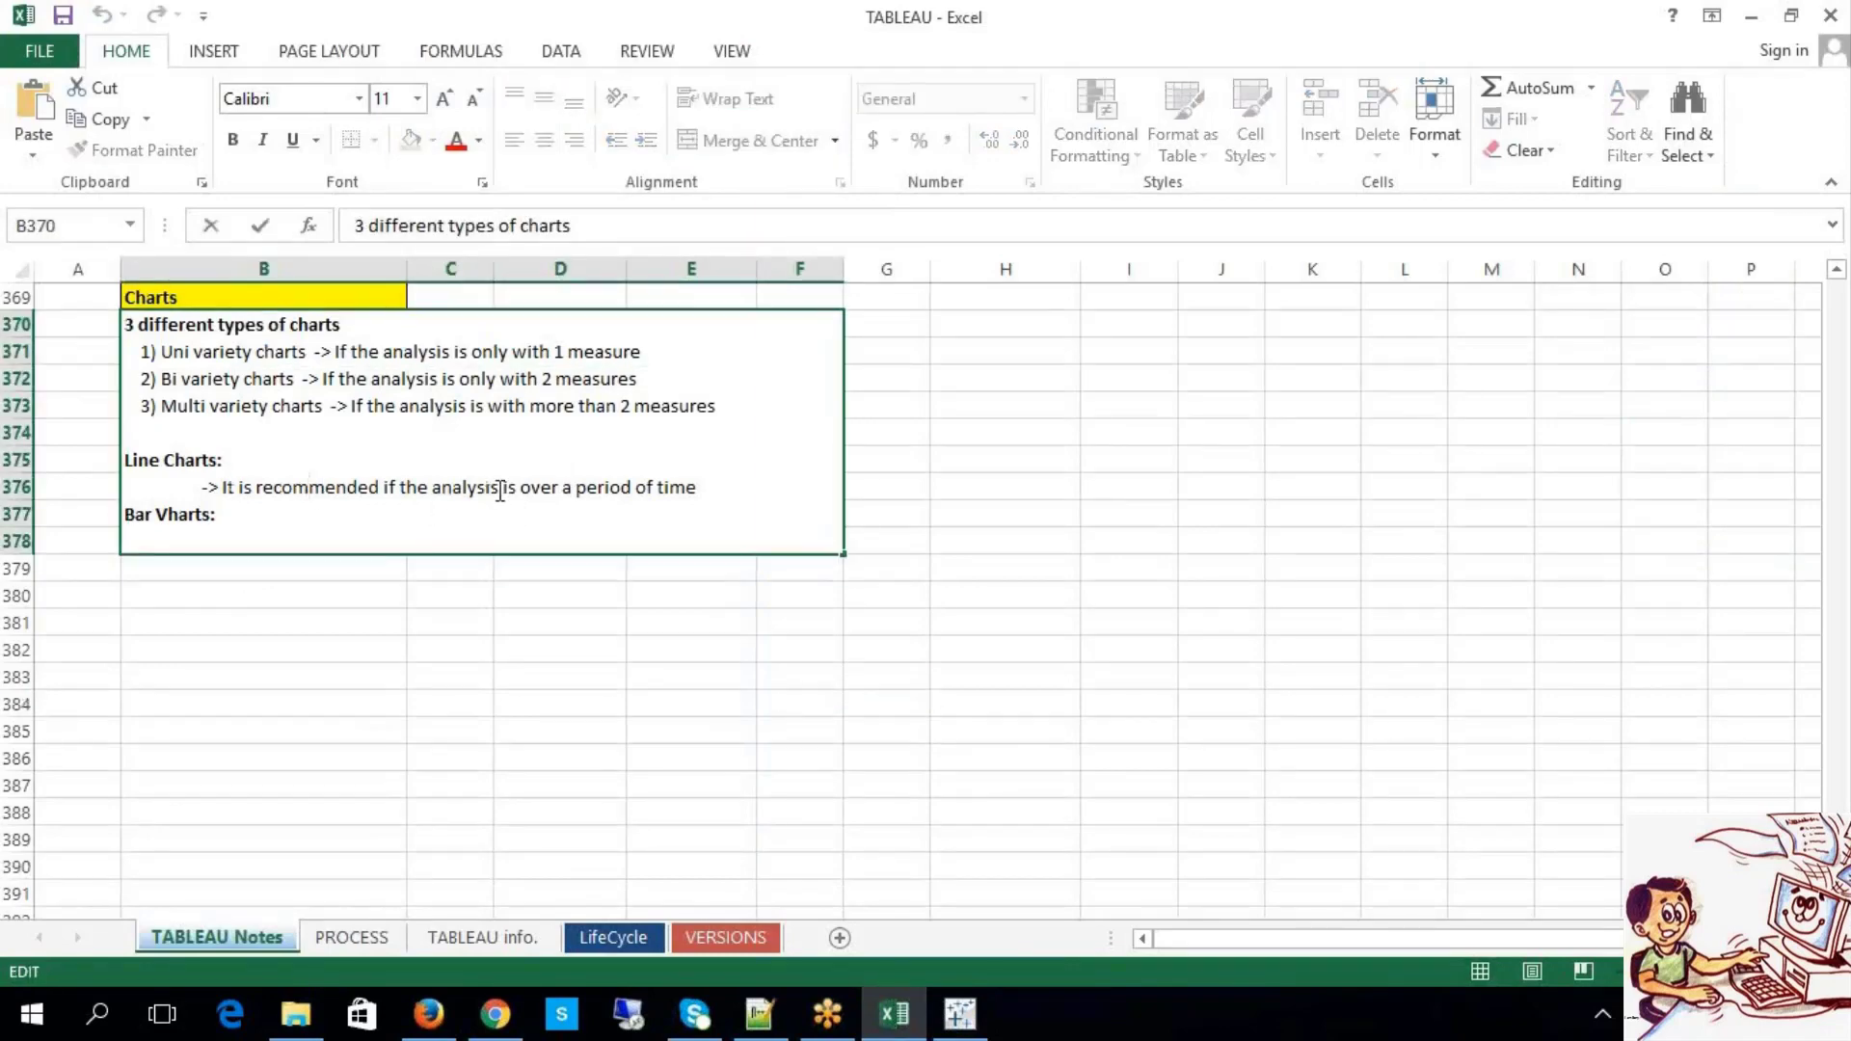
left_click_drag(518, 491, 696, 488)
left_click(787, 661)
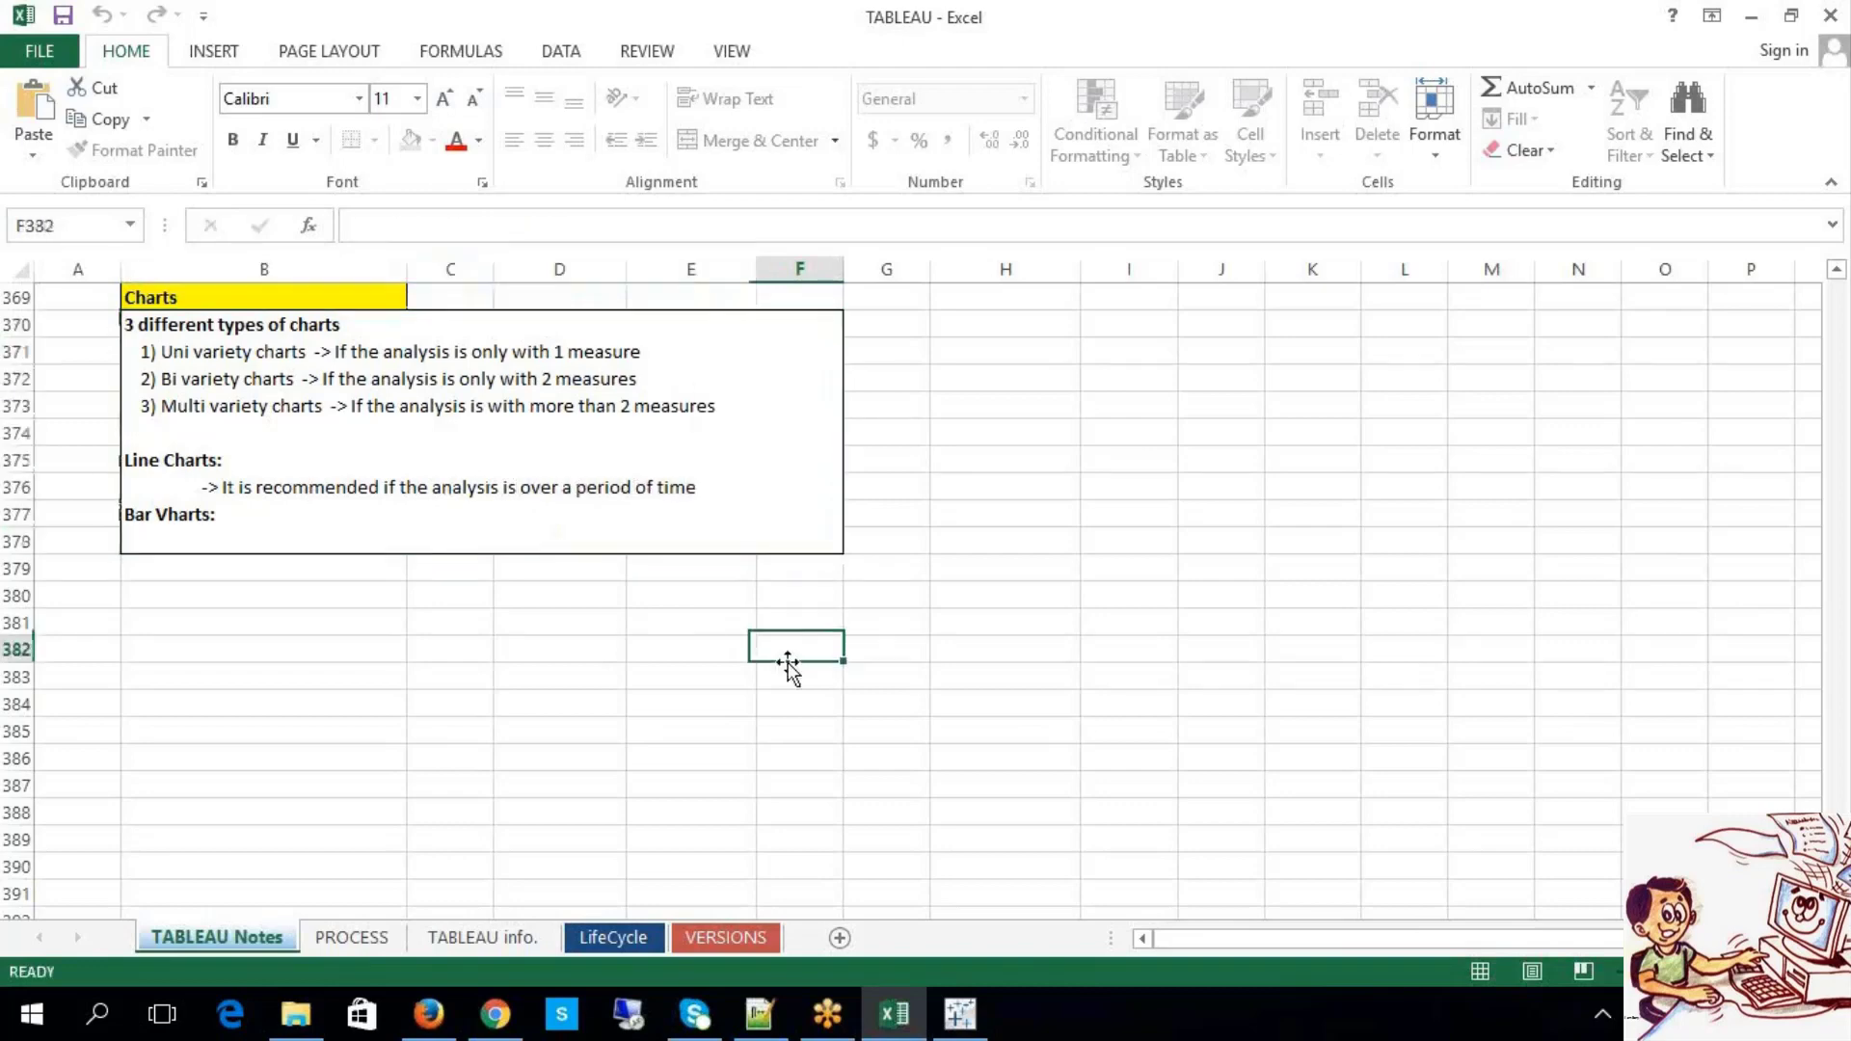
left_click(1048, 517)
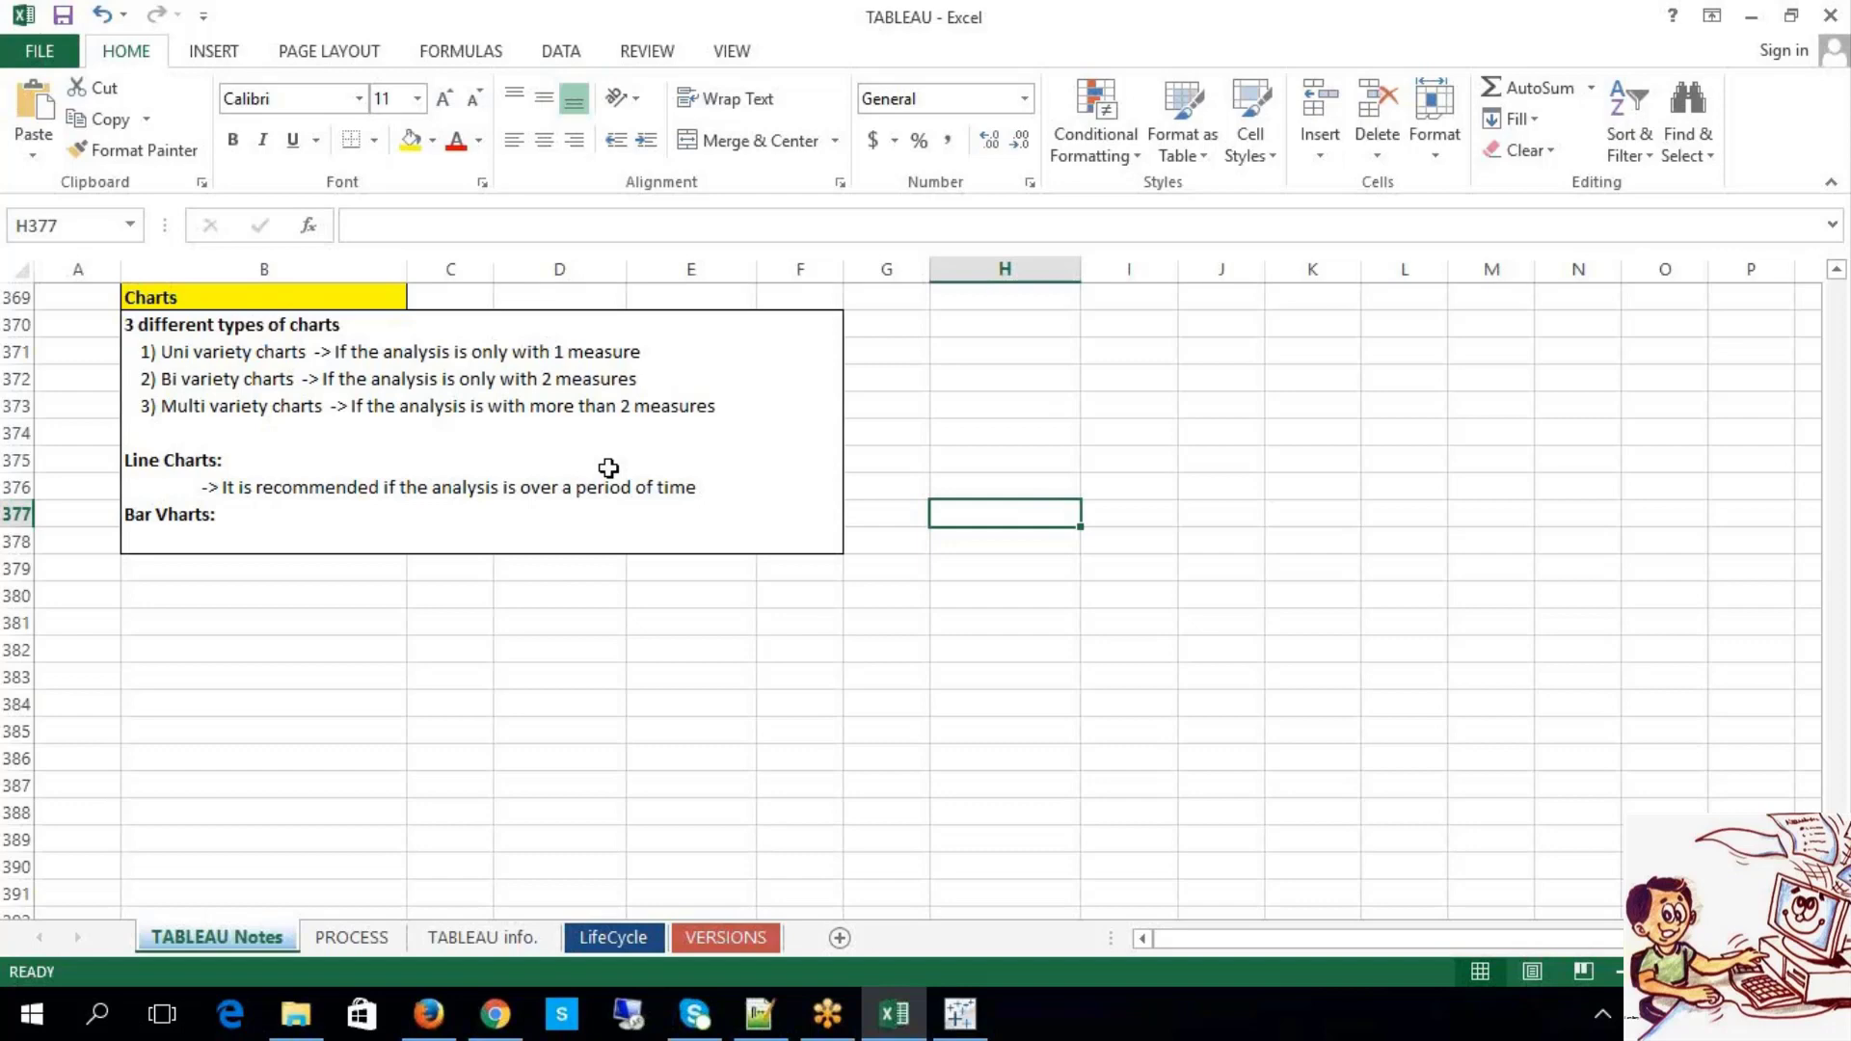
Step: Switch to Tableau, and add Sales to the rows beside Profit
left_click(959, 1013)
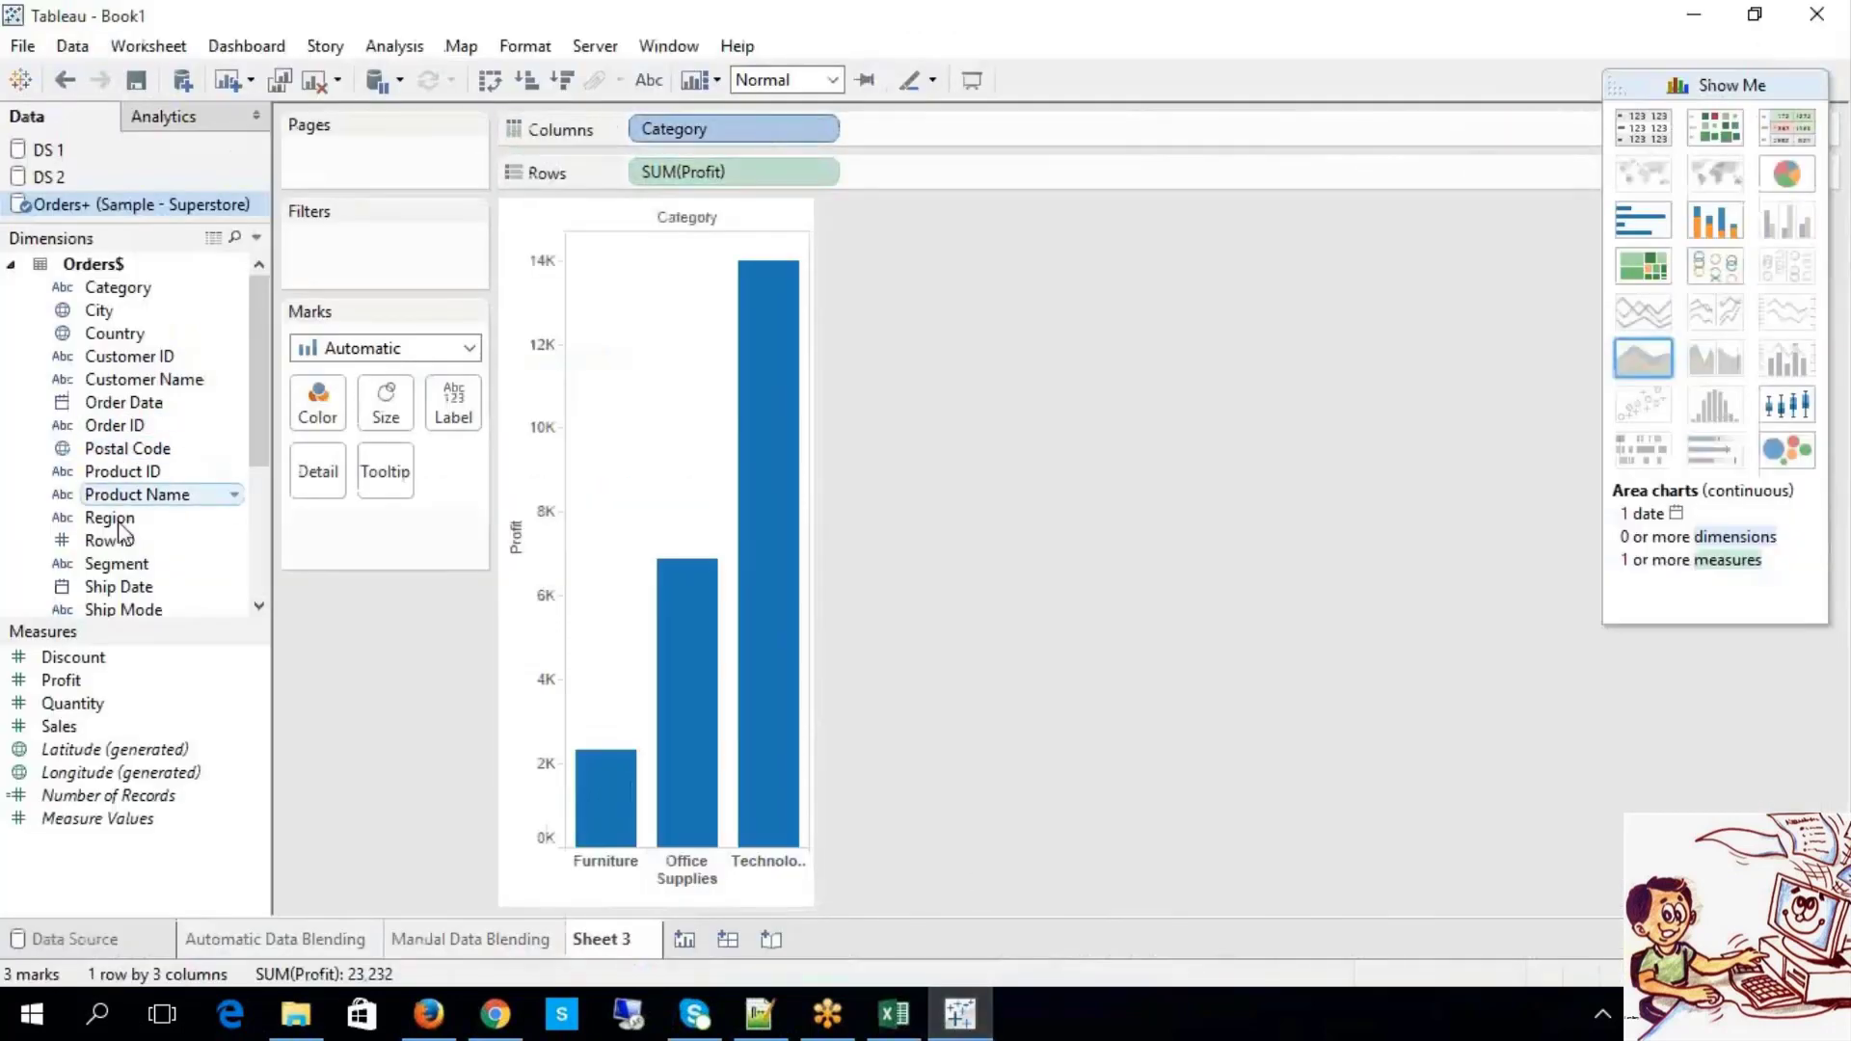
left_click_drag(97, 732, 905, 170)
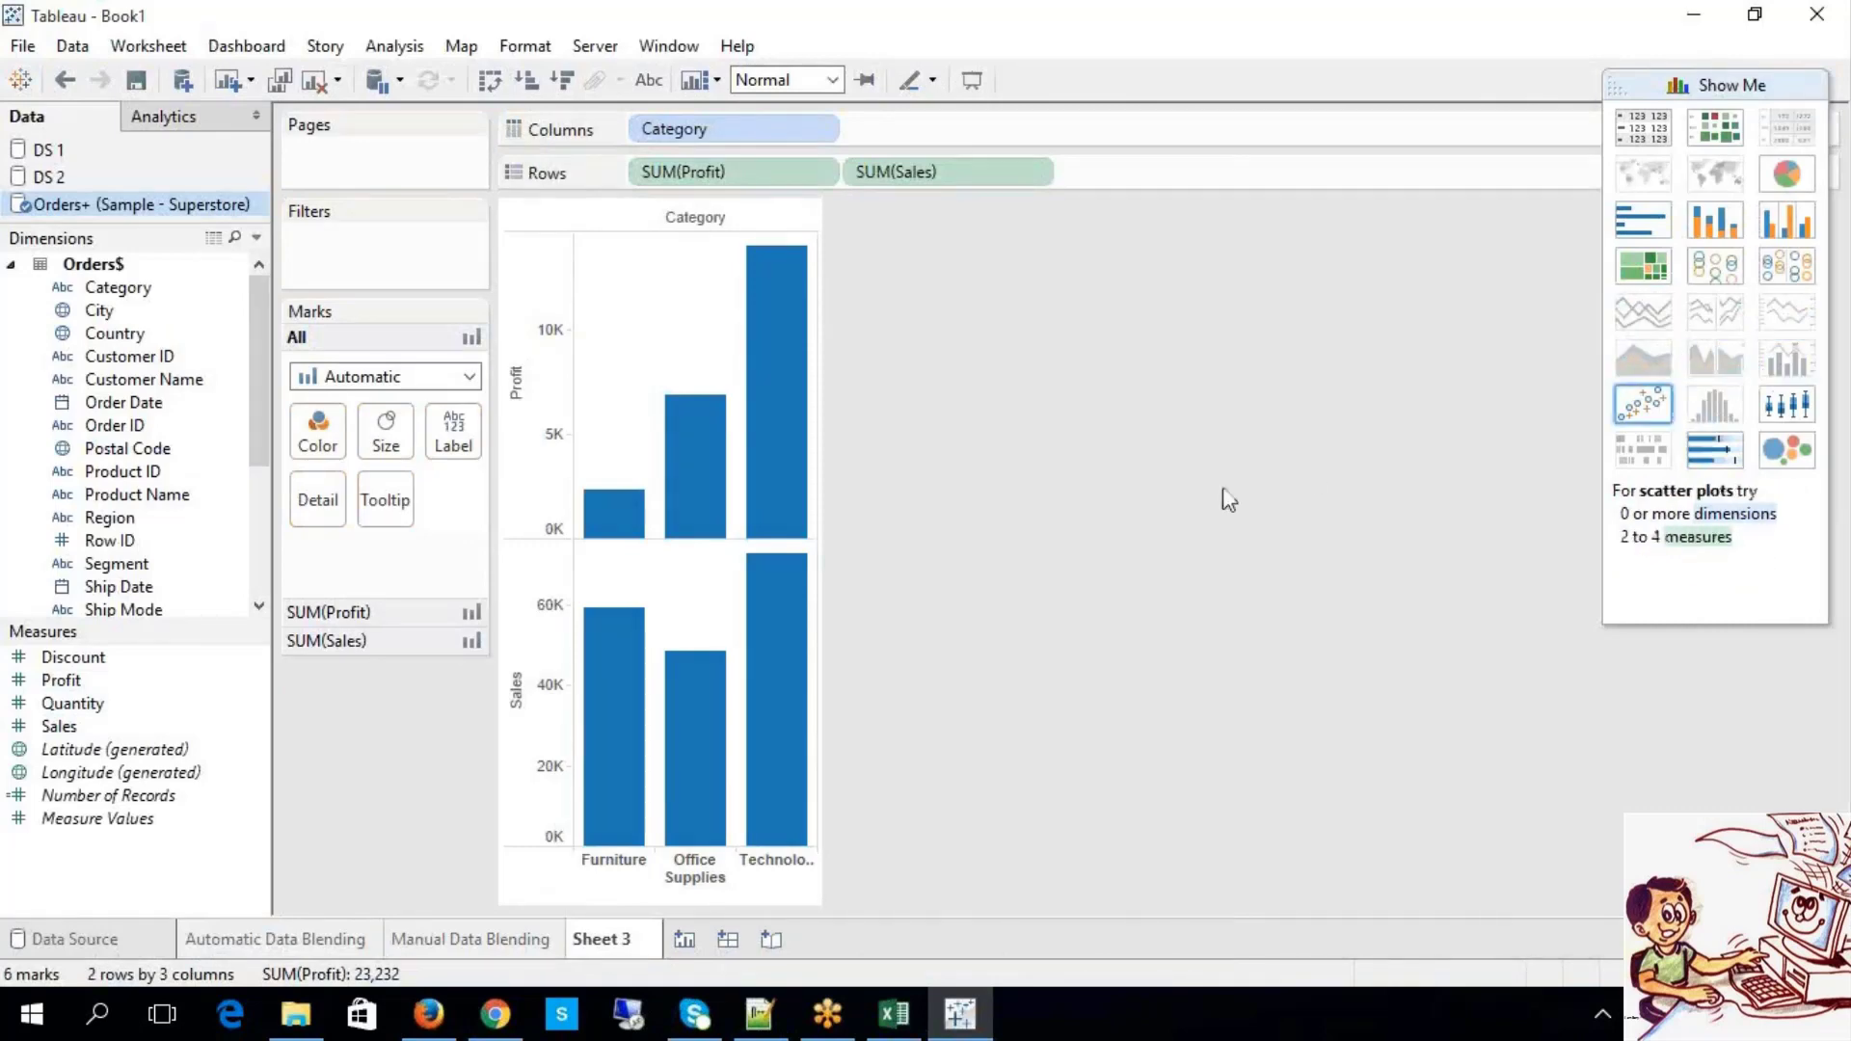
Step: Switch back to Excel, and reread the line chart note about analysis over a period of time
key("alt+Tab")
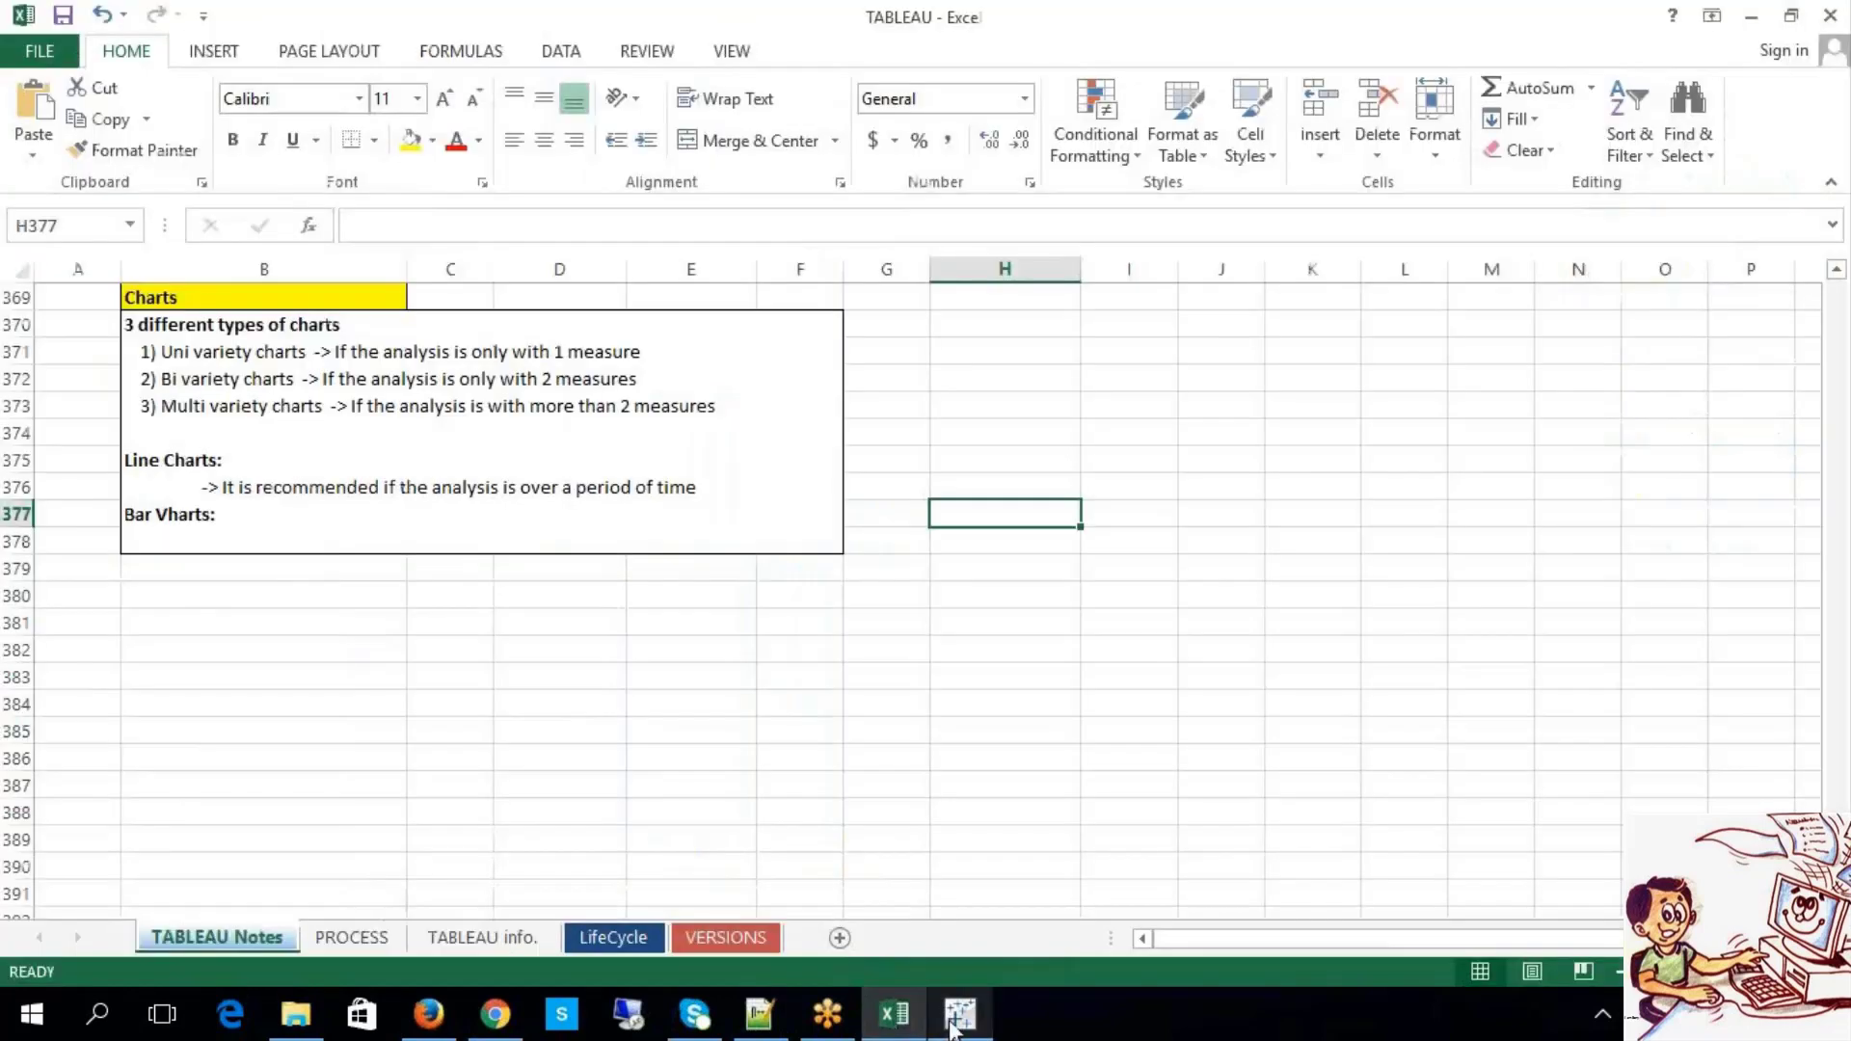
double_click(453, 489)
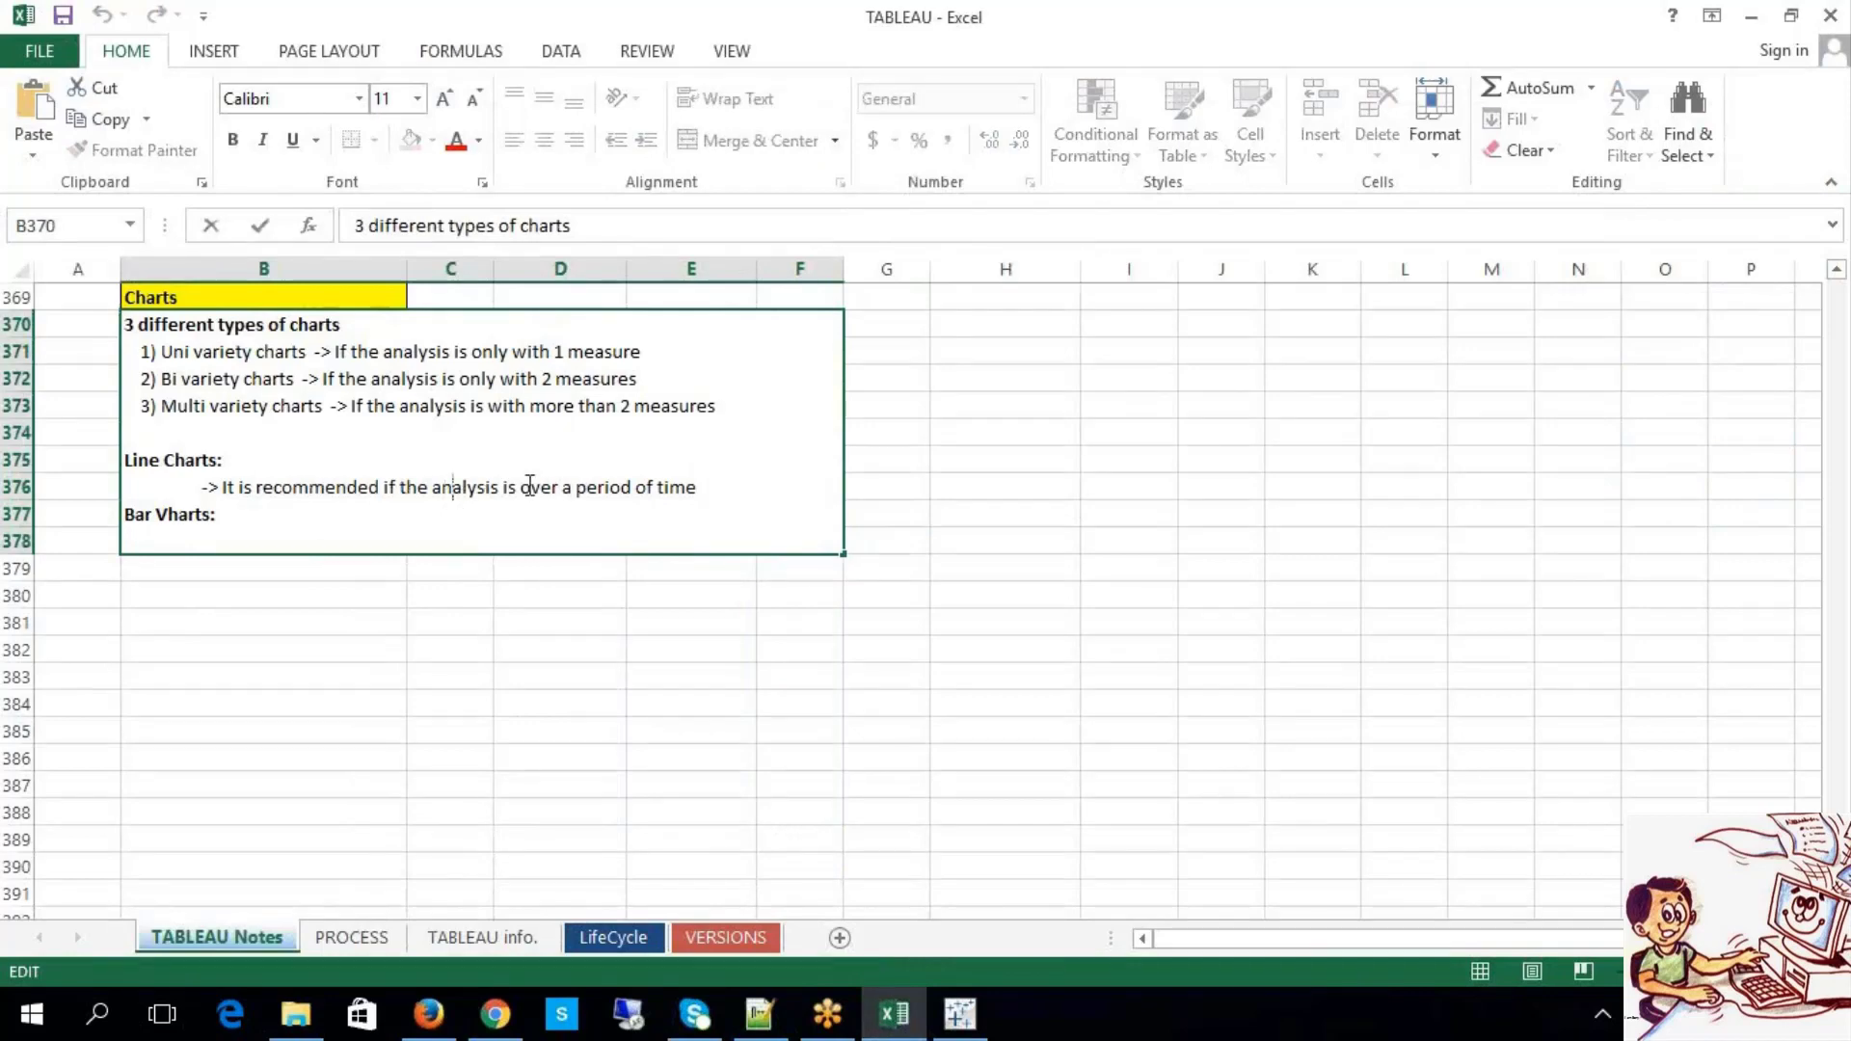
left_click_drag(523, 486, 655, 492)
left_click(933, 586)
Step: Correct the misspelled heading below the Line Charts note to "Bar Charts:"
left_click(160, 515)
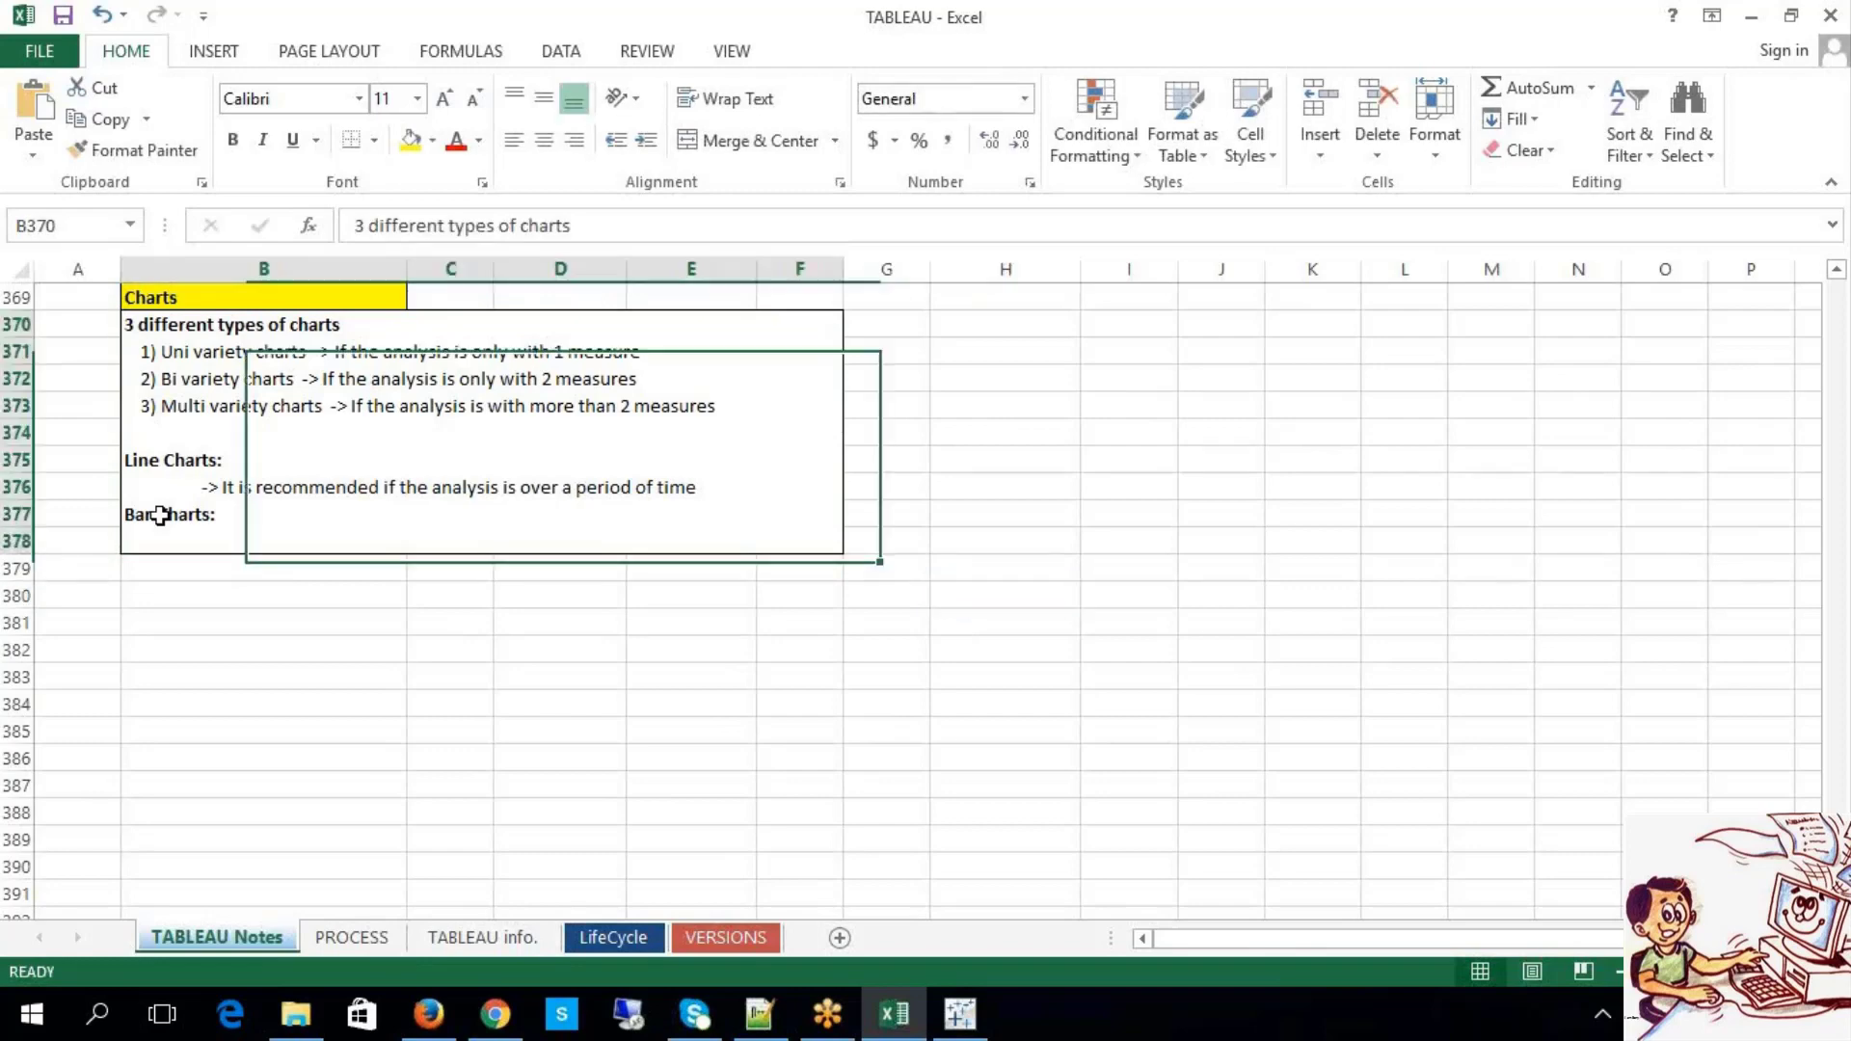
double_click(160, 516)
key("BackSpace")
type("V")
key("Home")
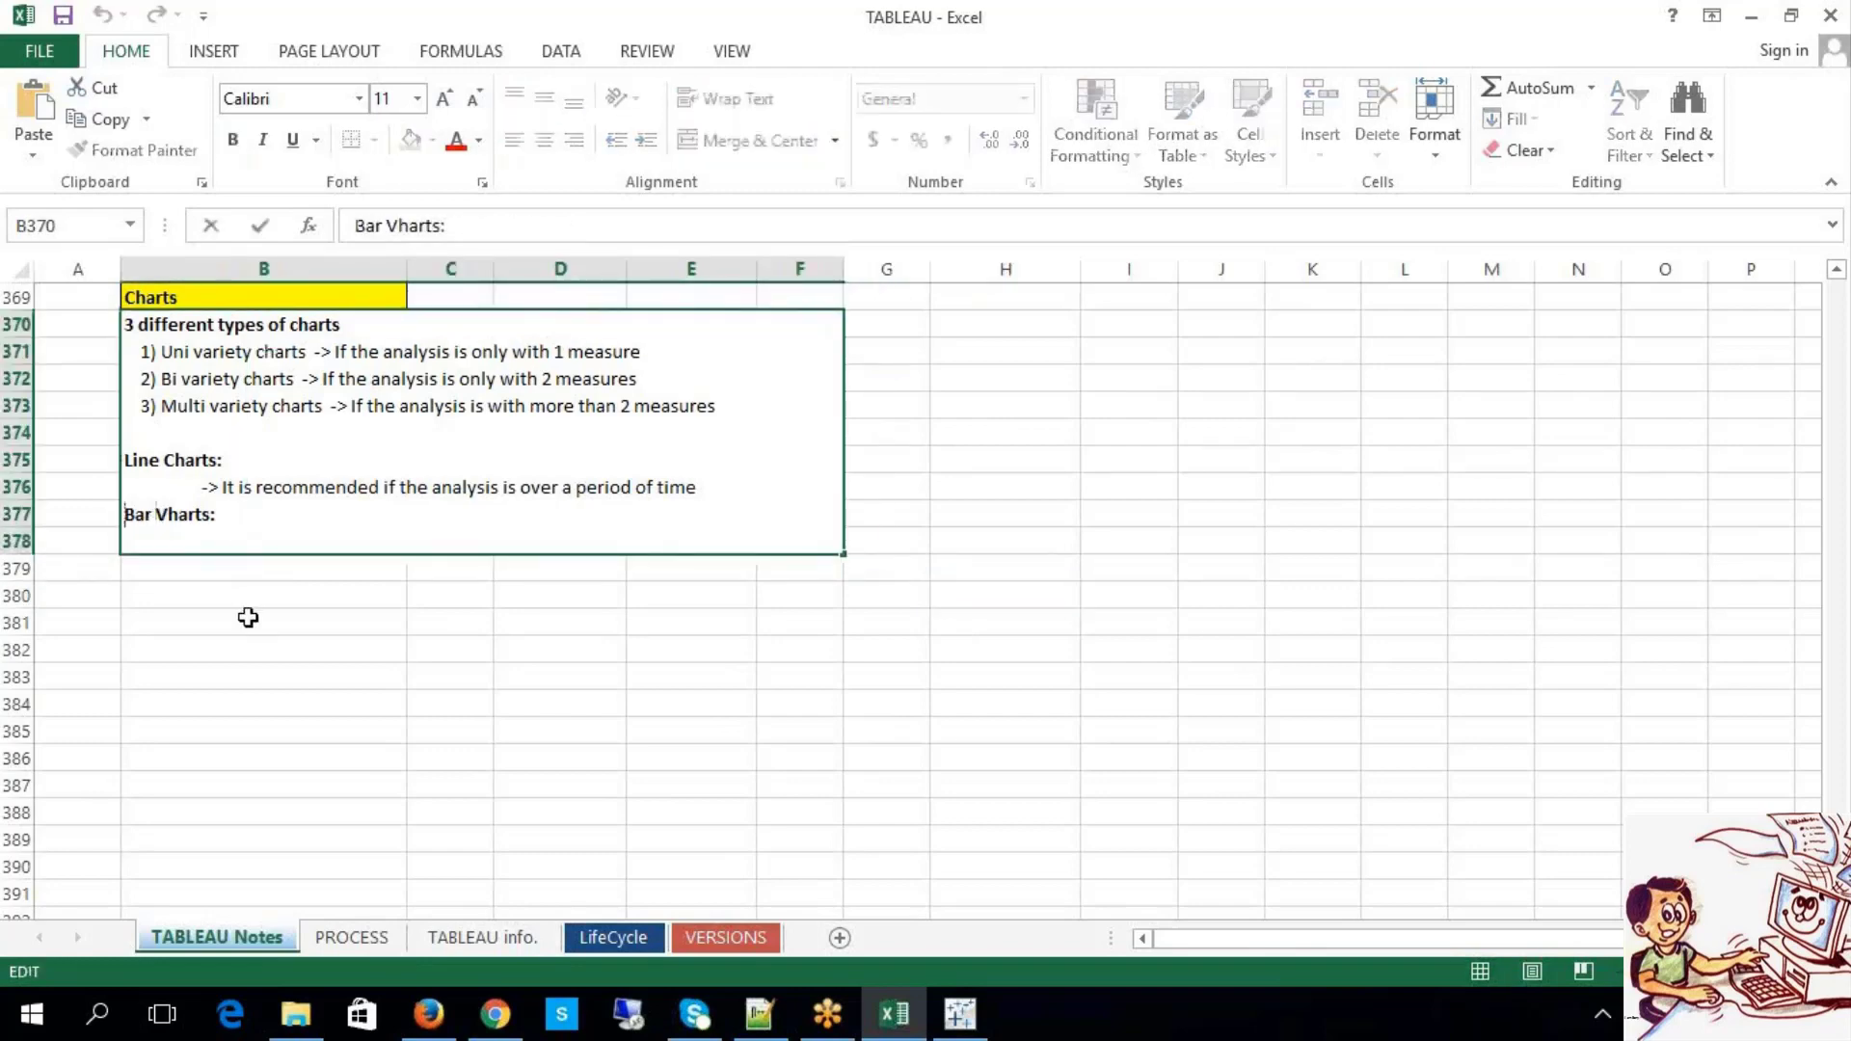
key("Right")
key("Right")
key("Right")
key("Right")
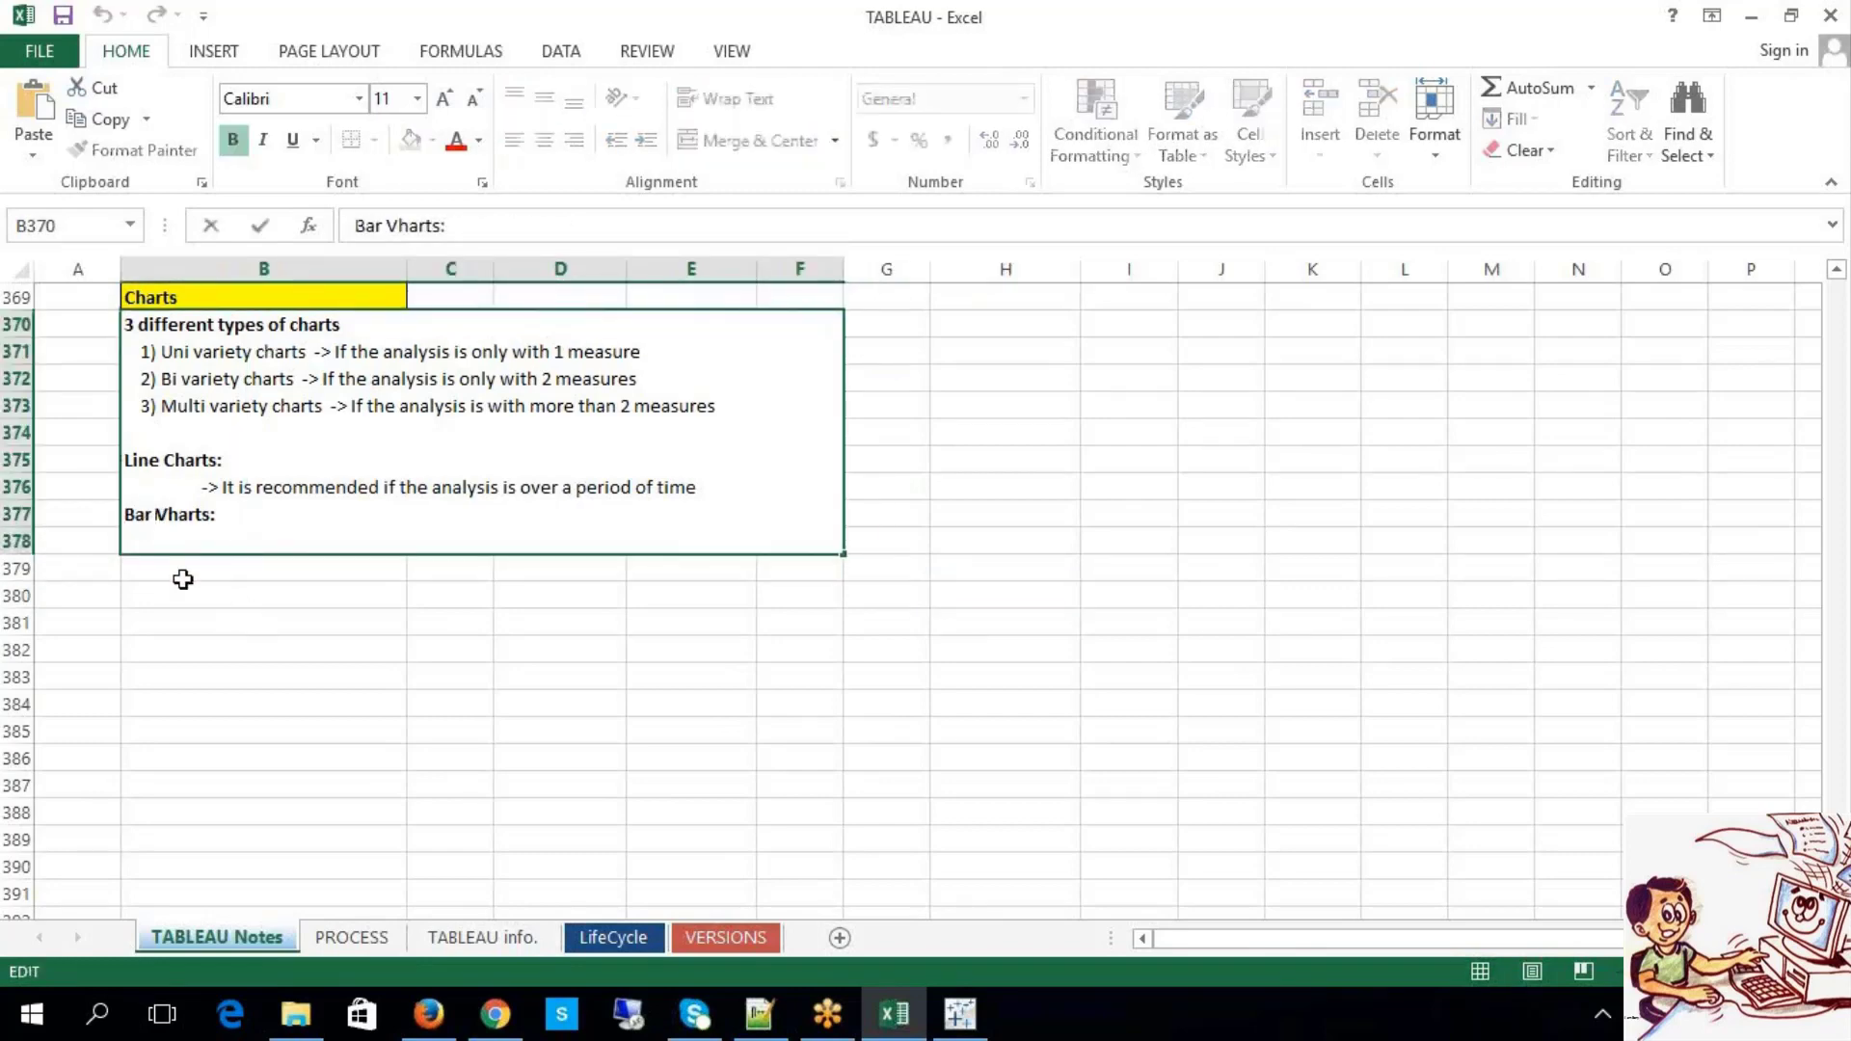
key("Delete")
type("C")
key("Escape")
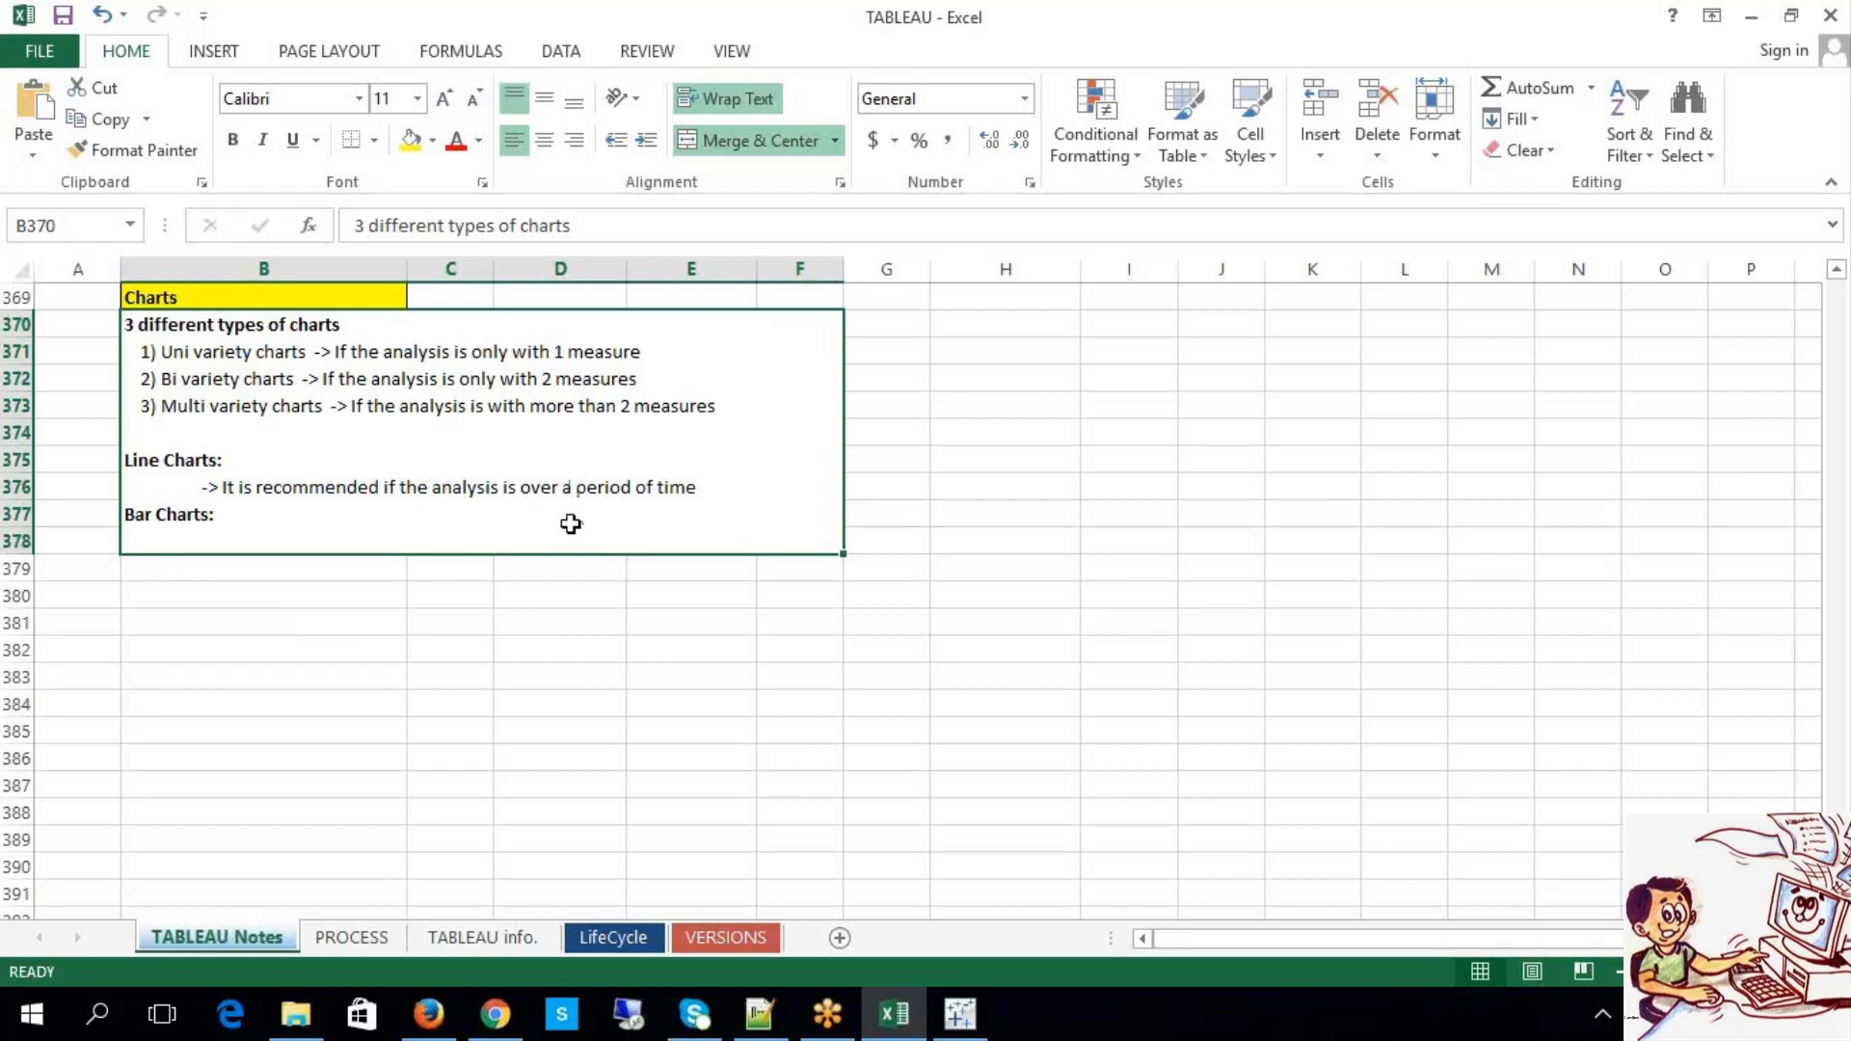
Step: Switch to Tableau, remove Sales from the rows, and replace Category with Order Date in the columns
left_click(958, 1014)
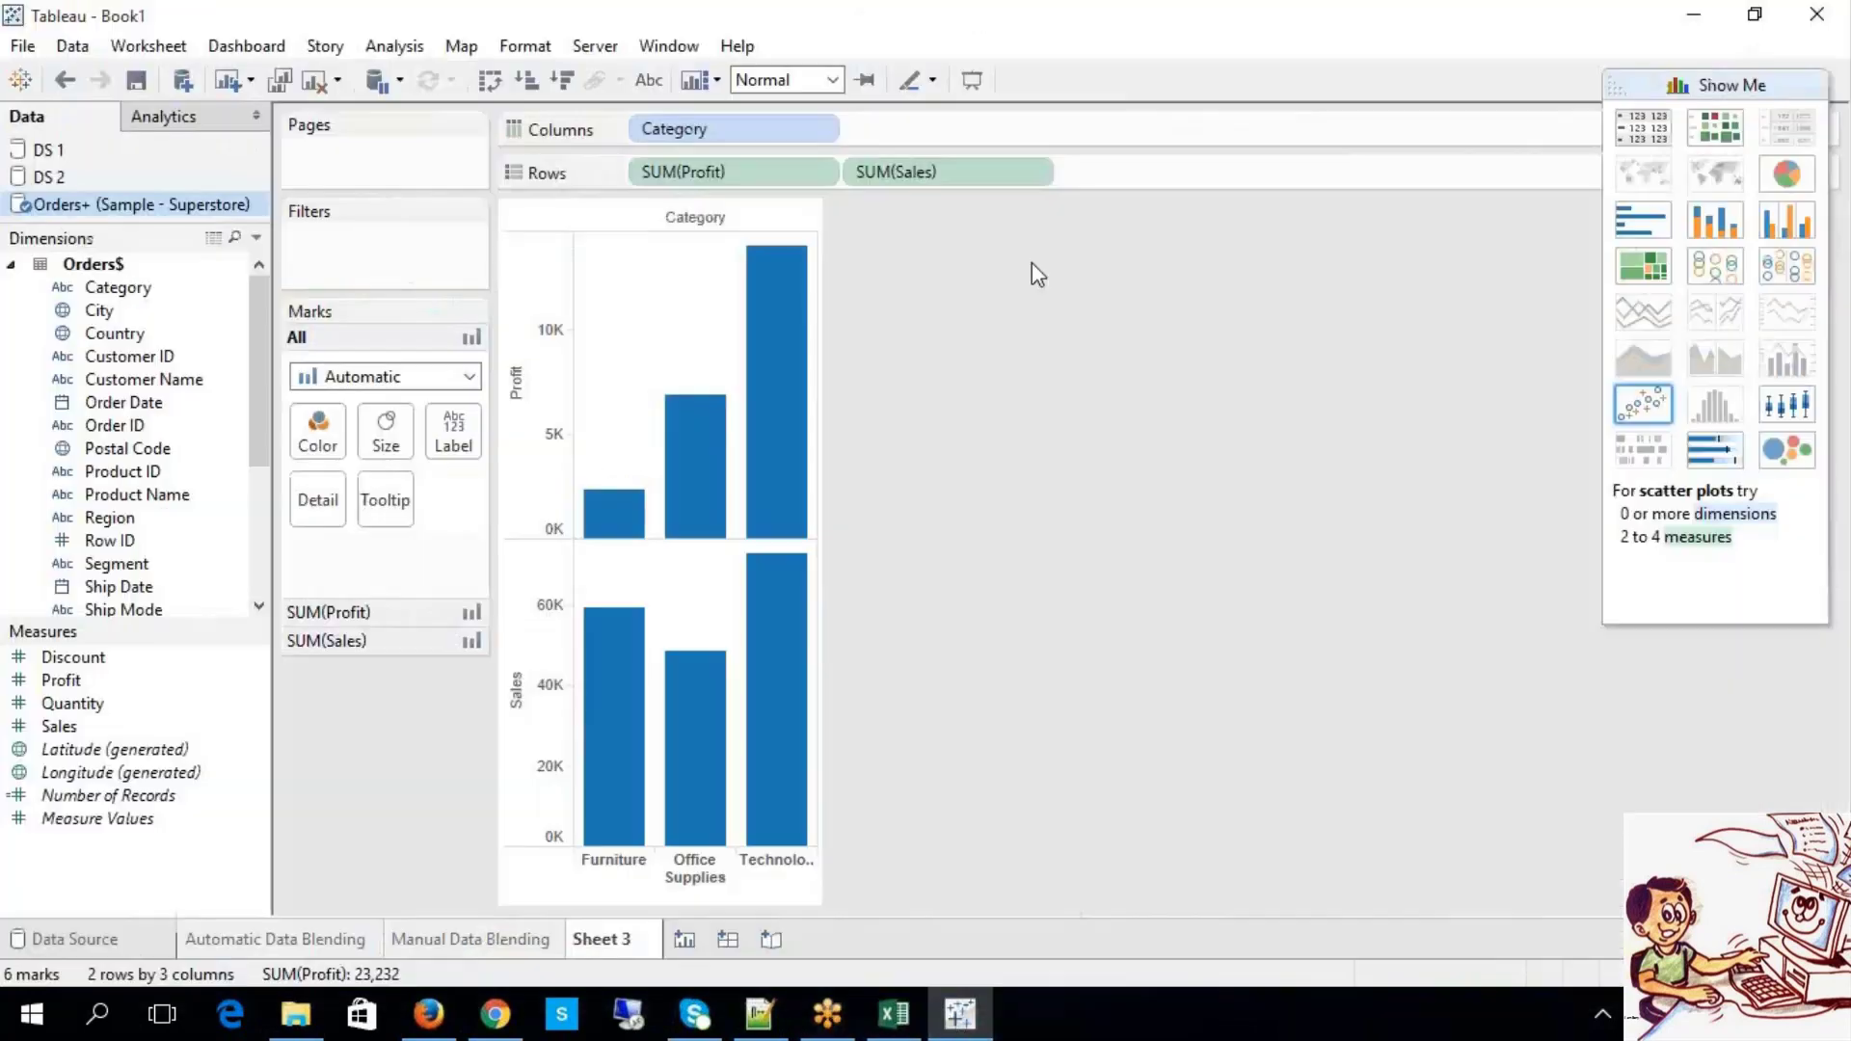
left_click(997, 175)
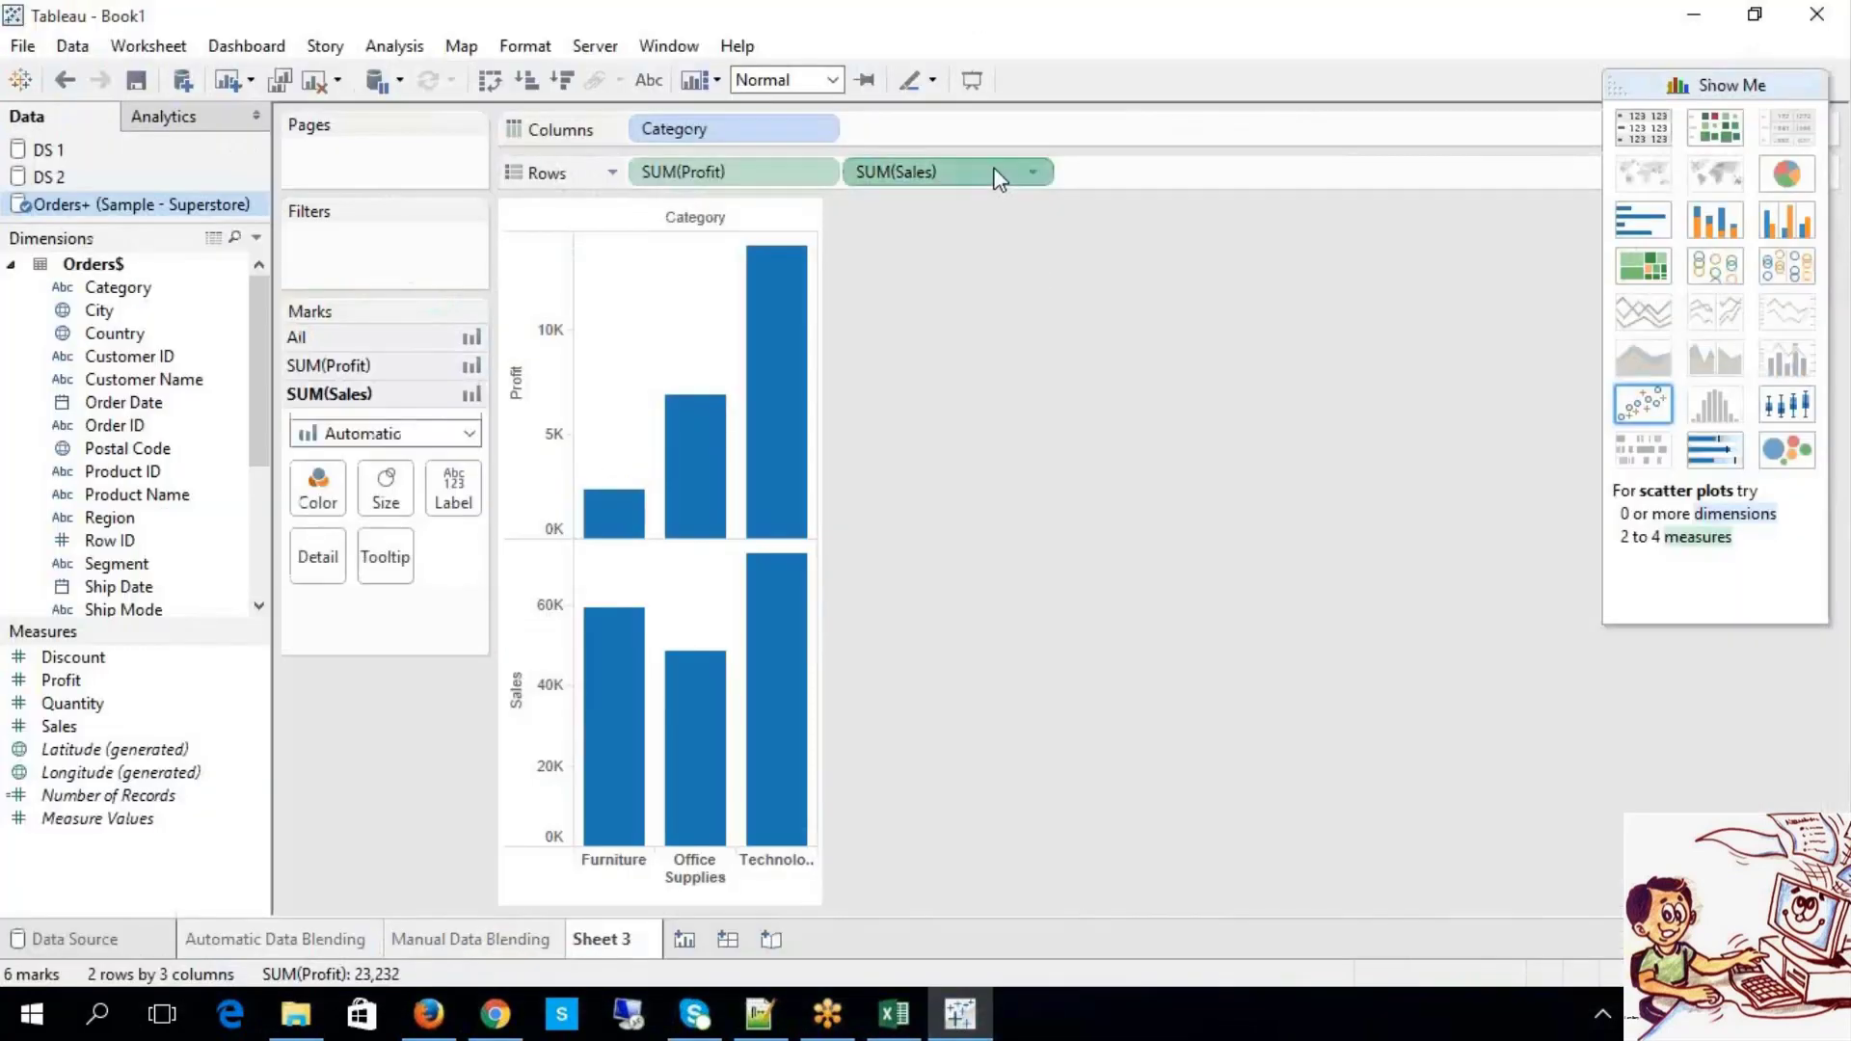
key("Delete")
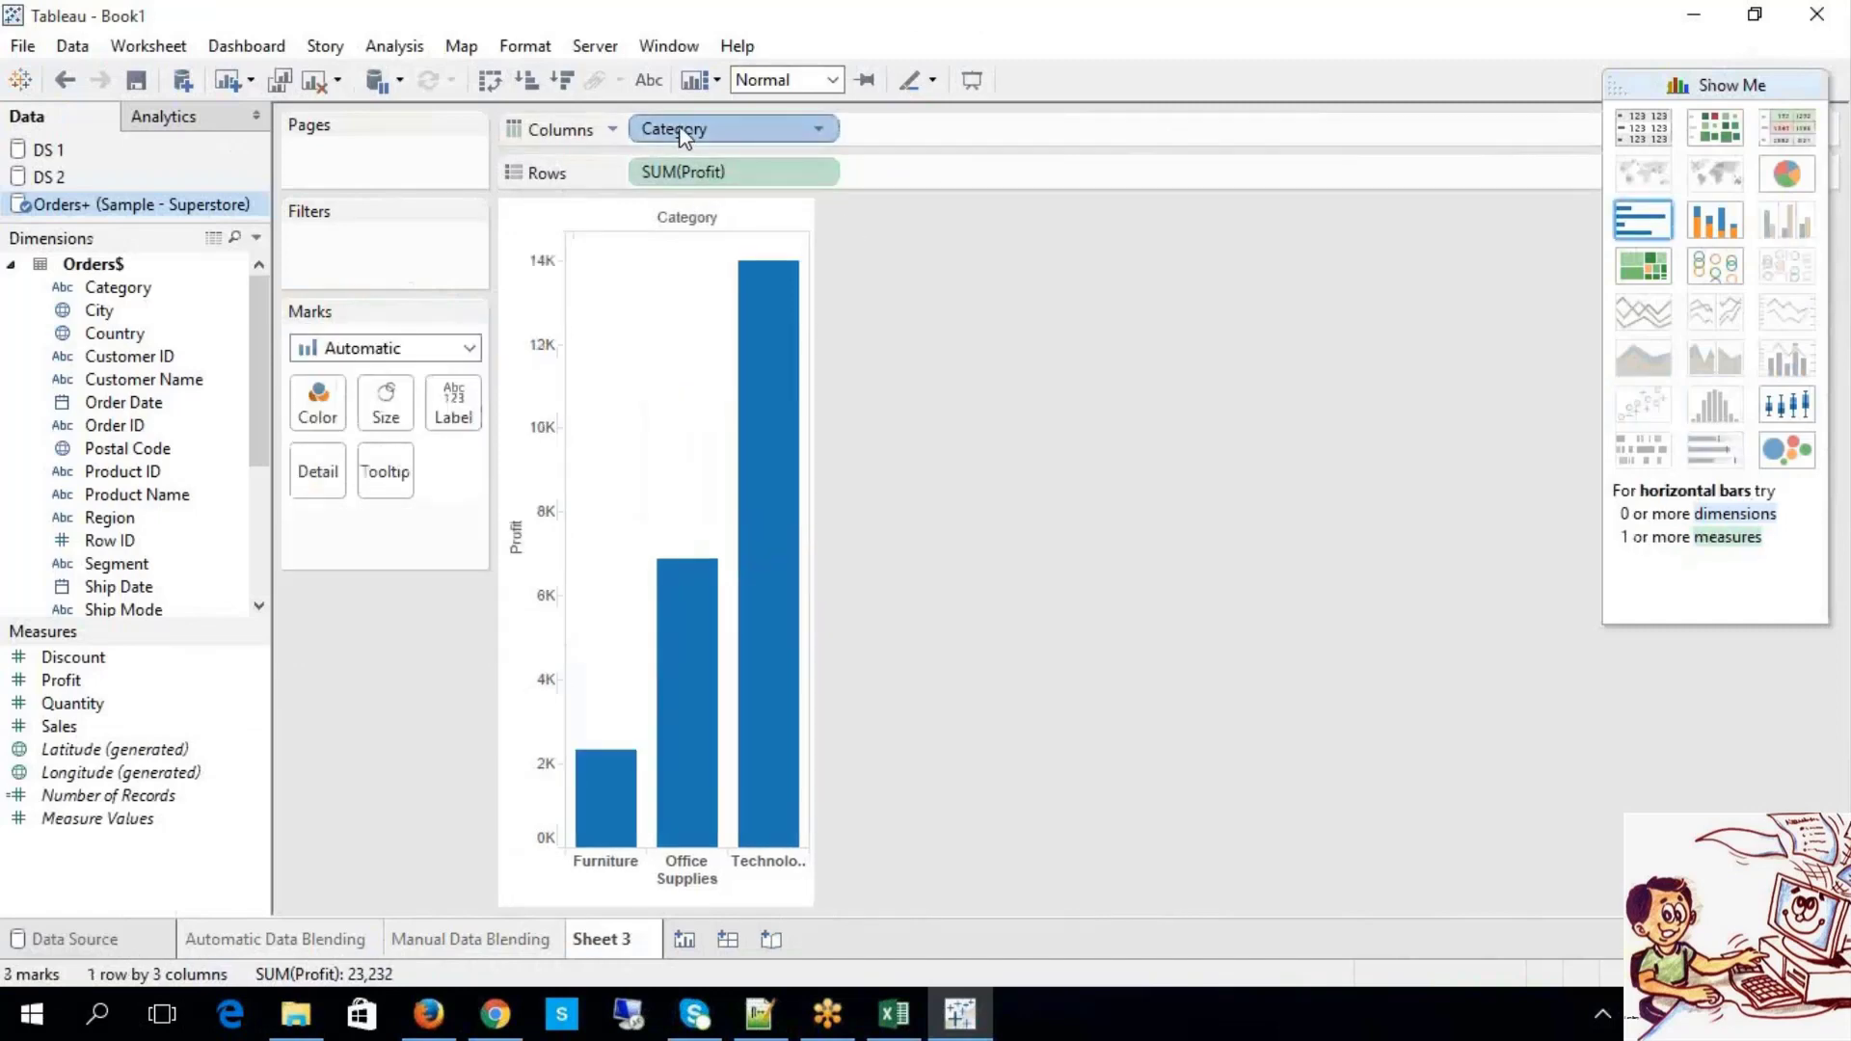
left_click(679, 135)
key("Delete")
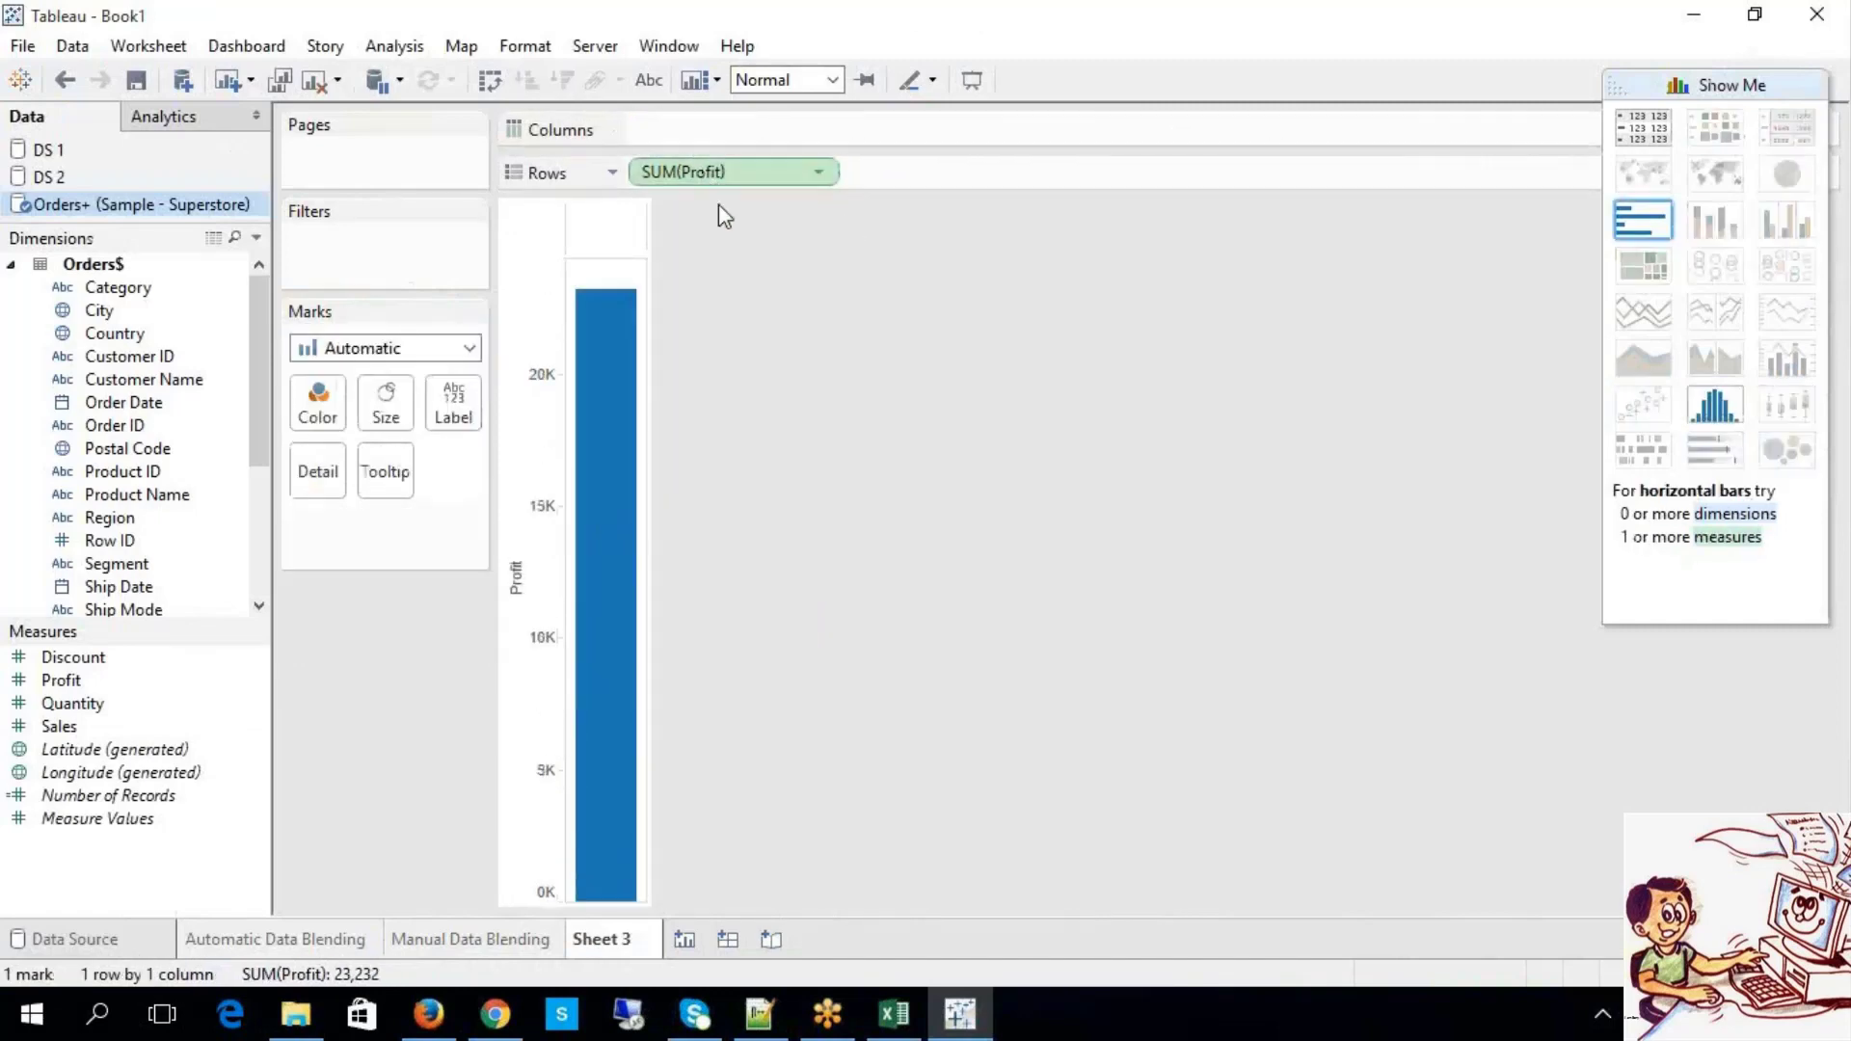
left_click_drag(144, 403, 692, 129)
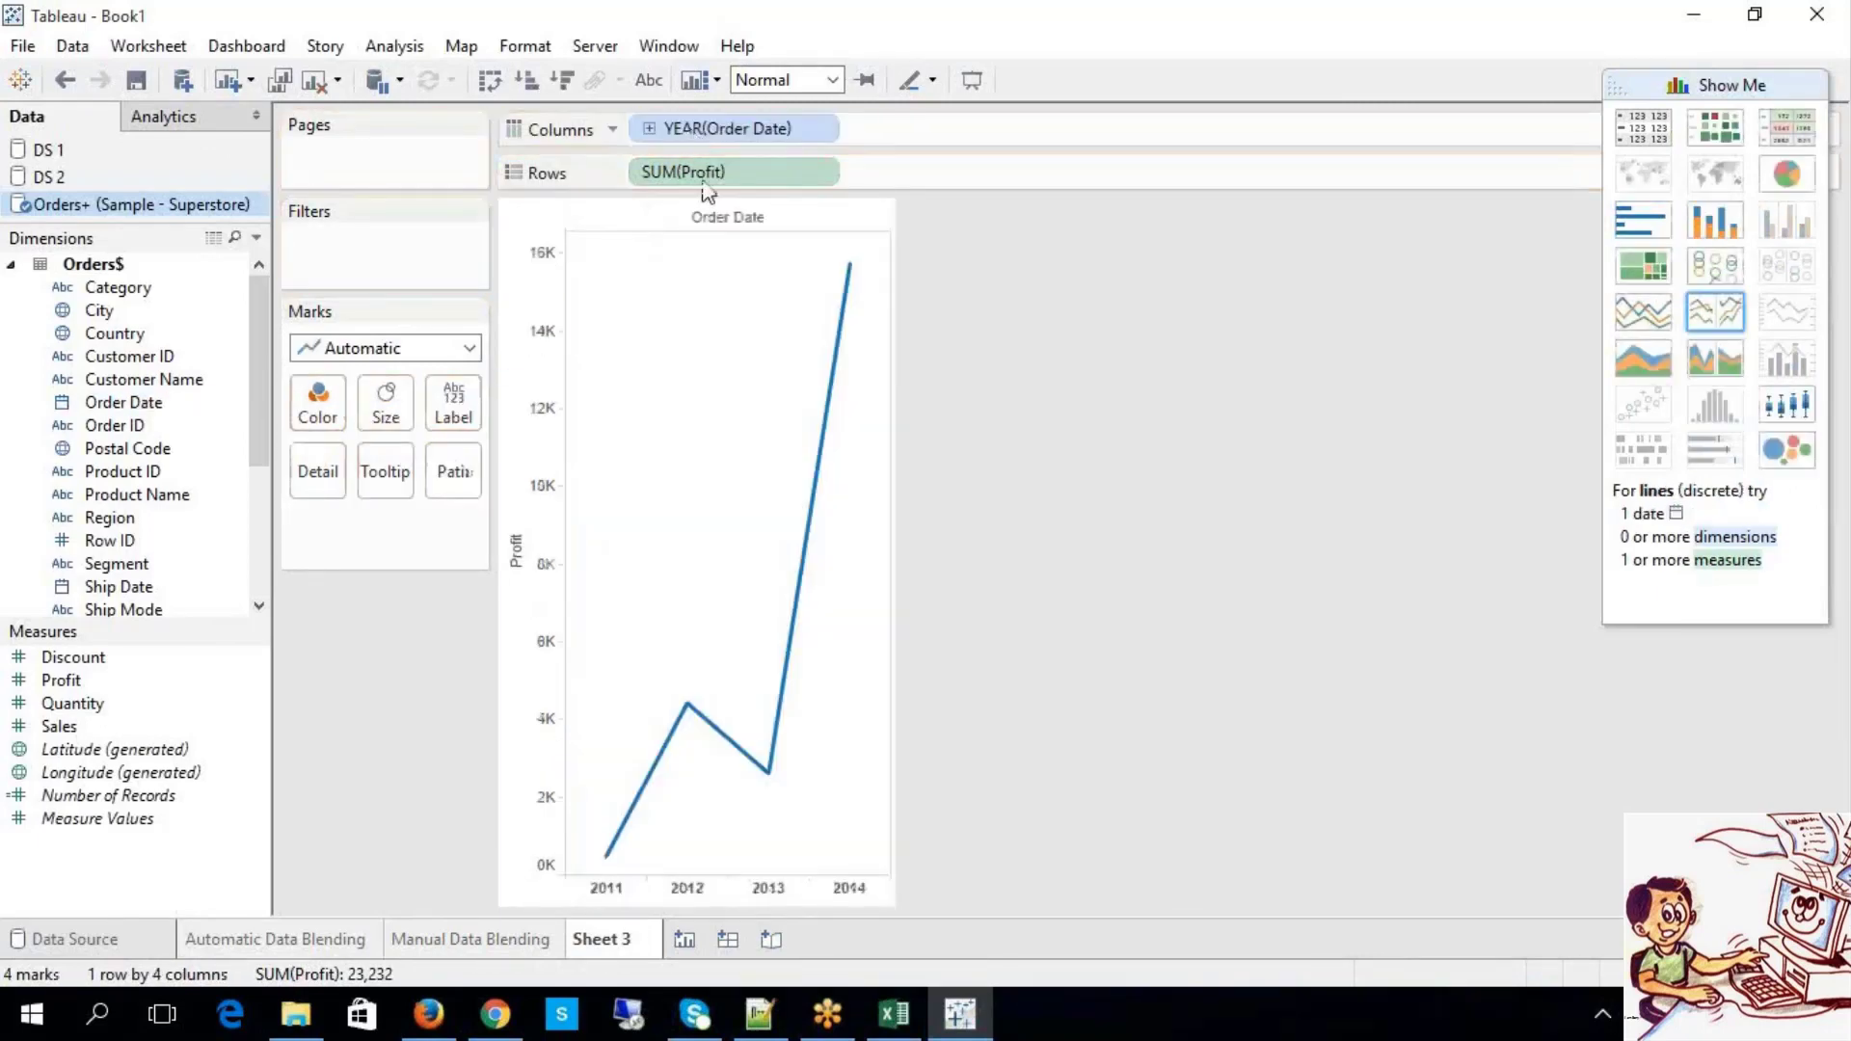
Step: Convert the Profit by Order Date chart to continuous lines and show its mark labels
left_click(1656, 321)
left_click(1715, 311)
left_click(1655, 311)
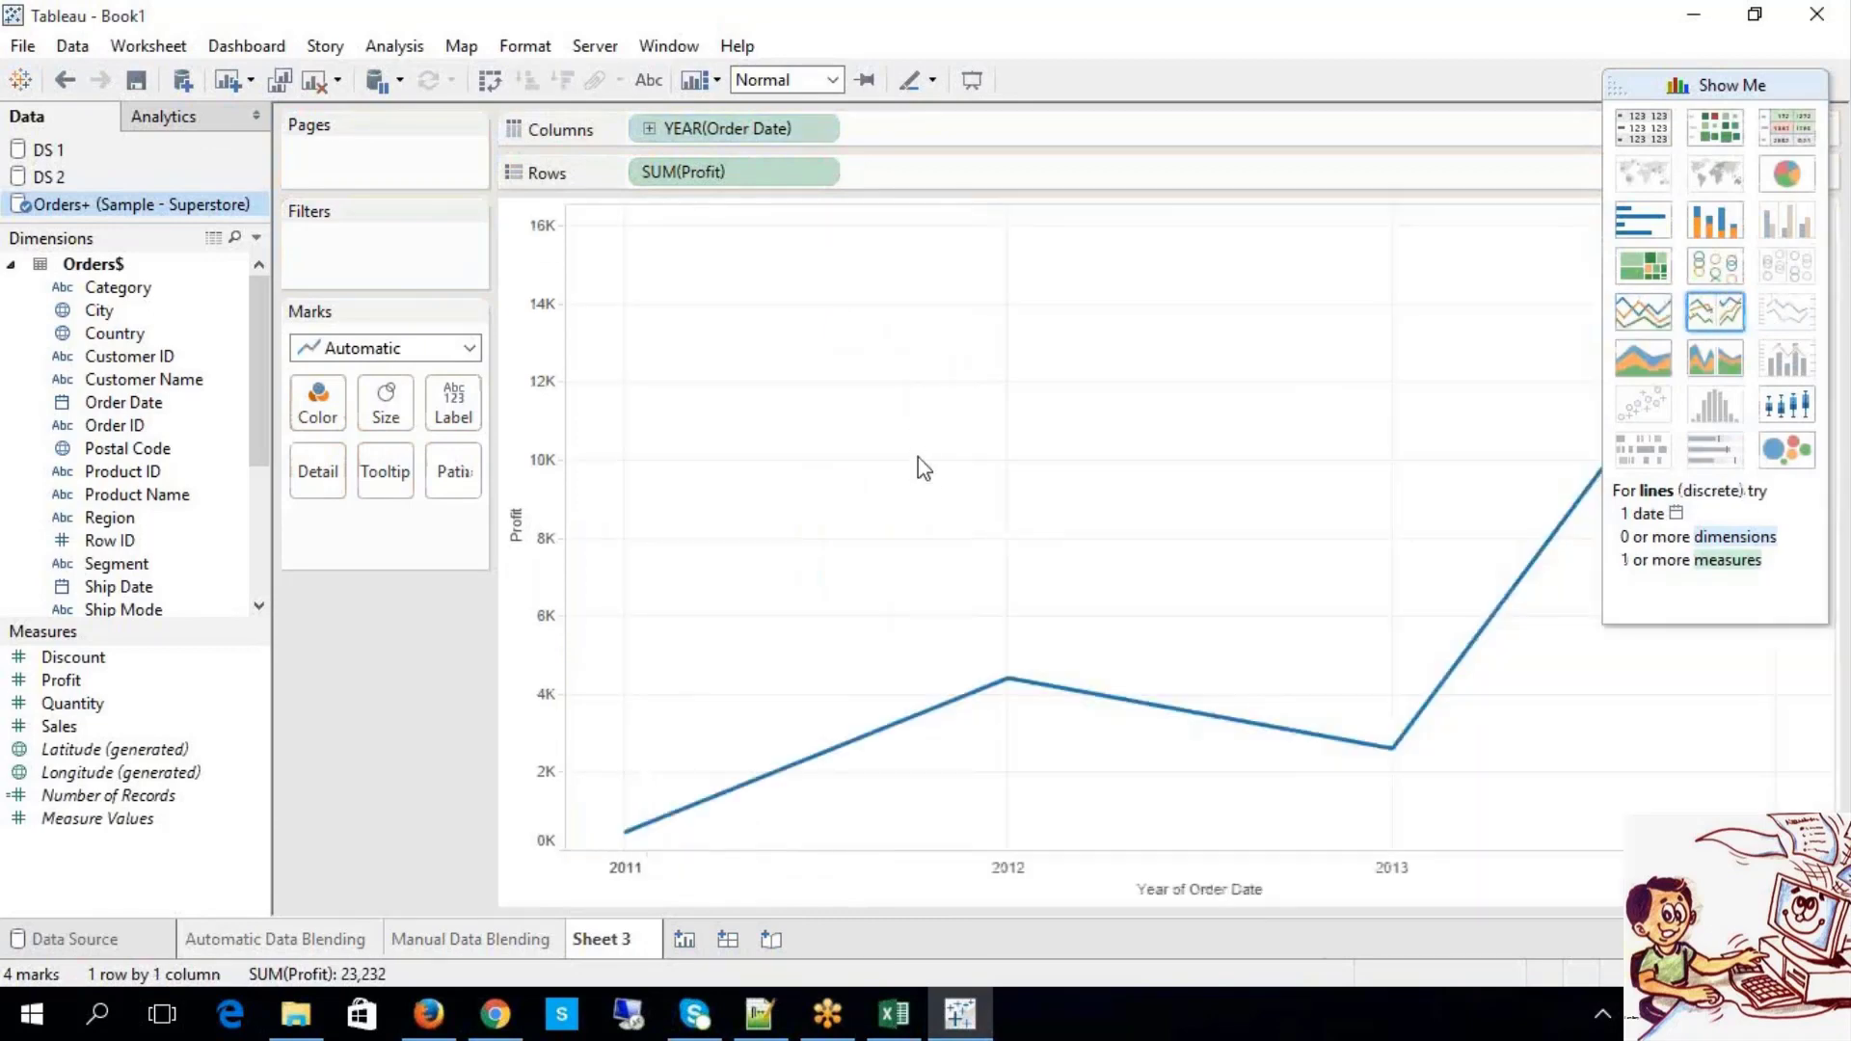
left_click(649, 80)
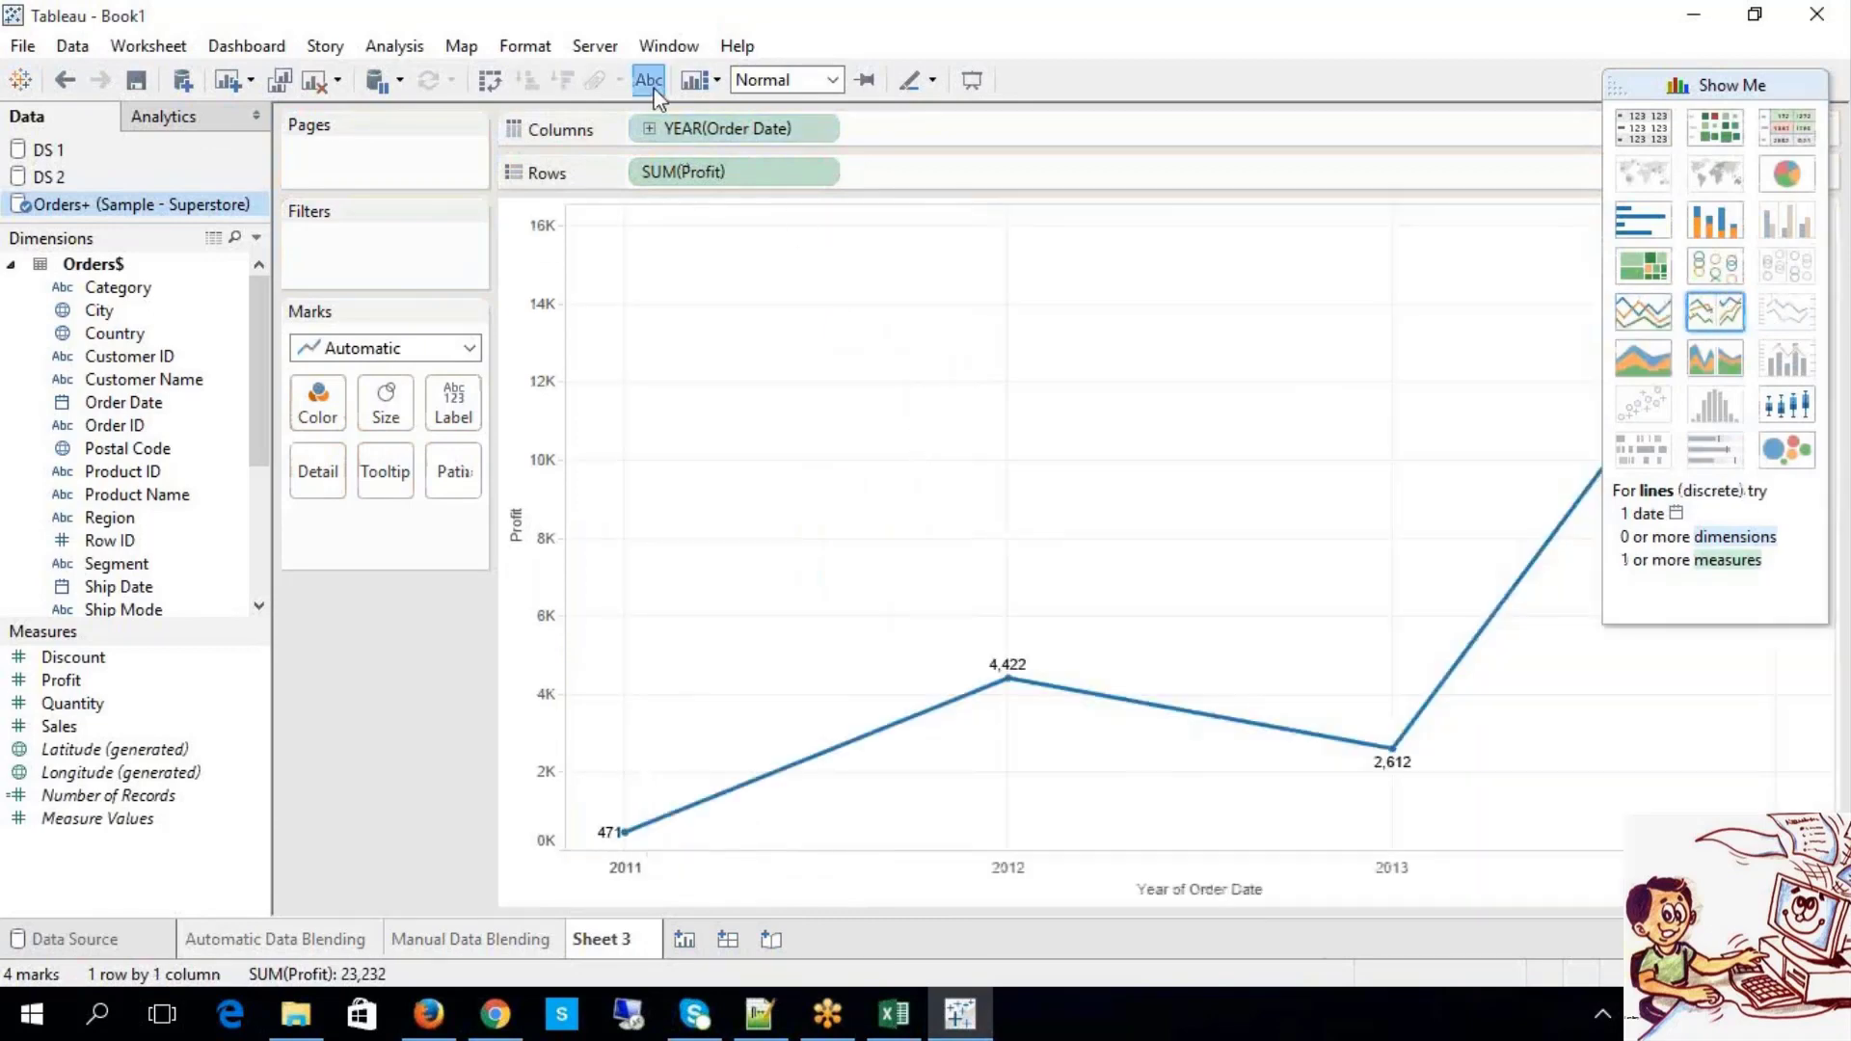
mouse_move(969, 712)
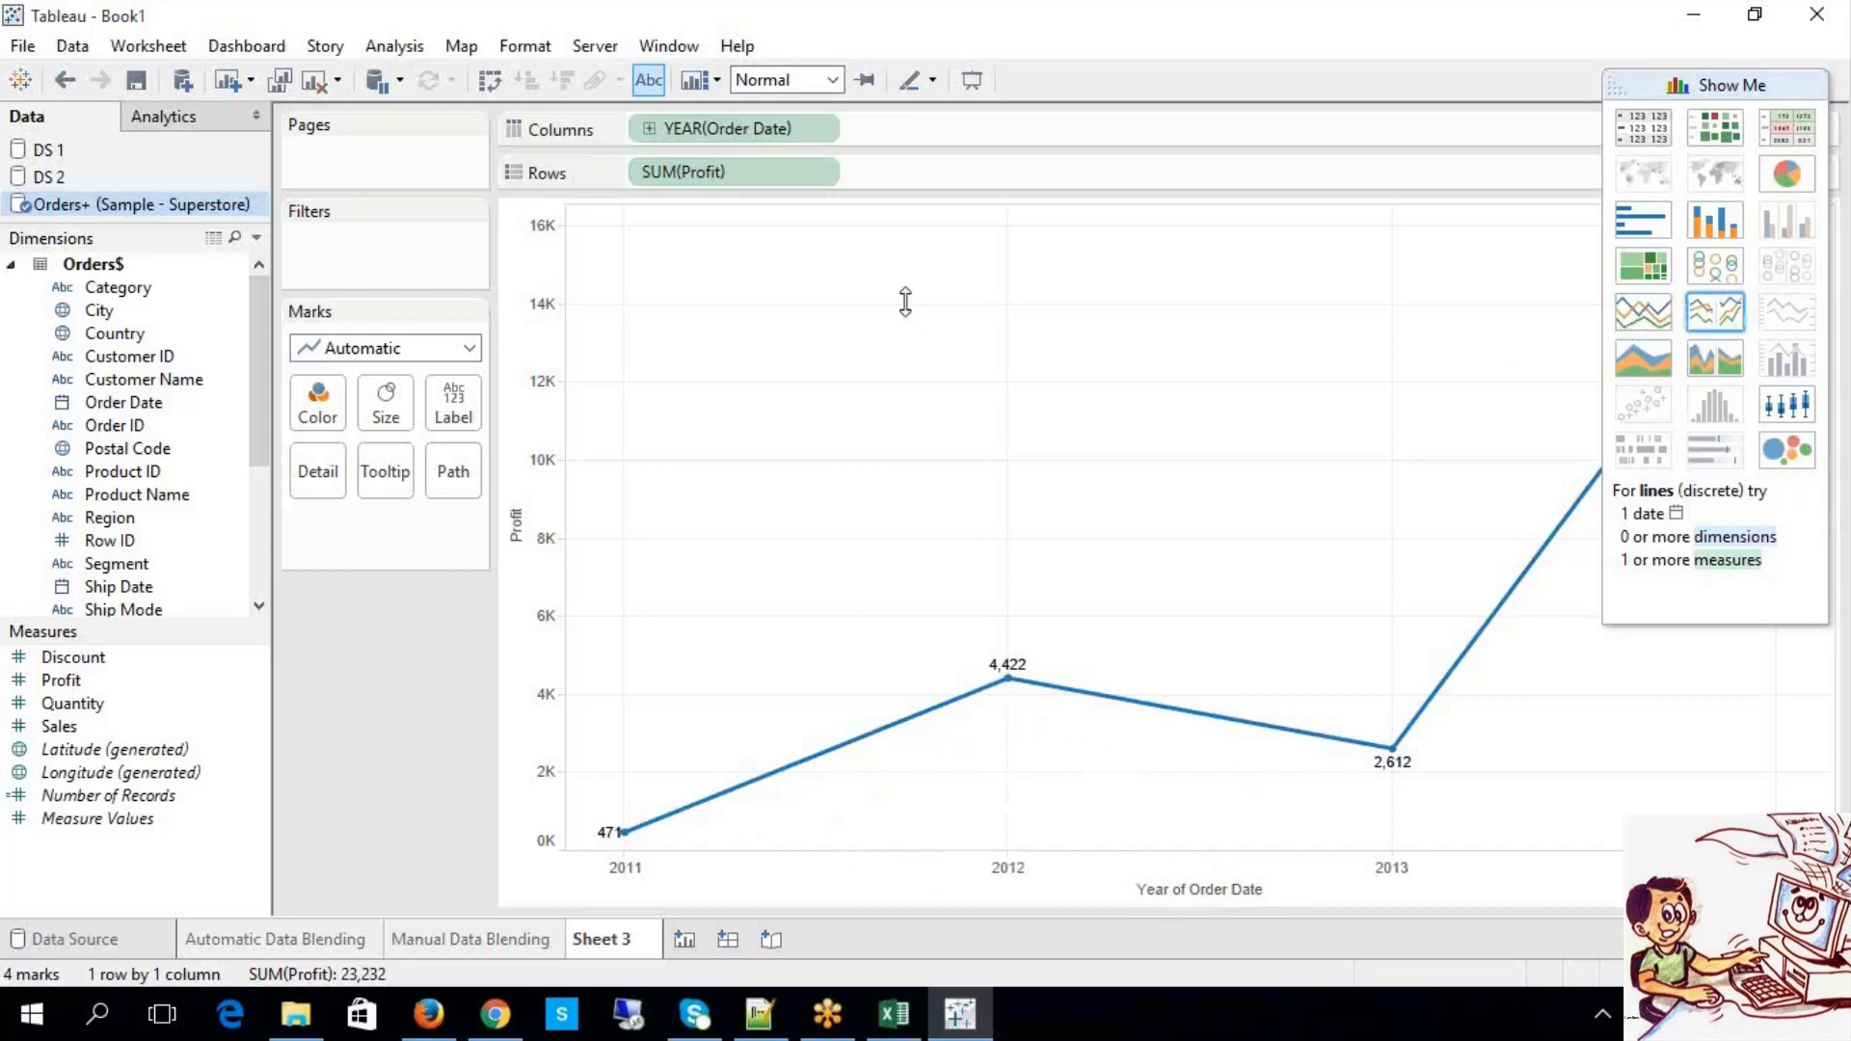
Step: Convert the chart to discrete lines, checking whether Order Date is set to Discrete or Continuous before and after
right_click(765, 133)
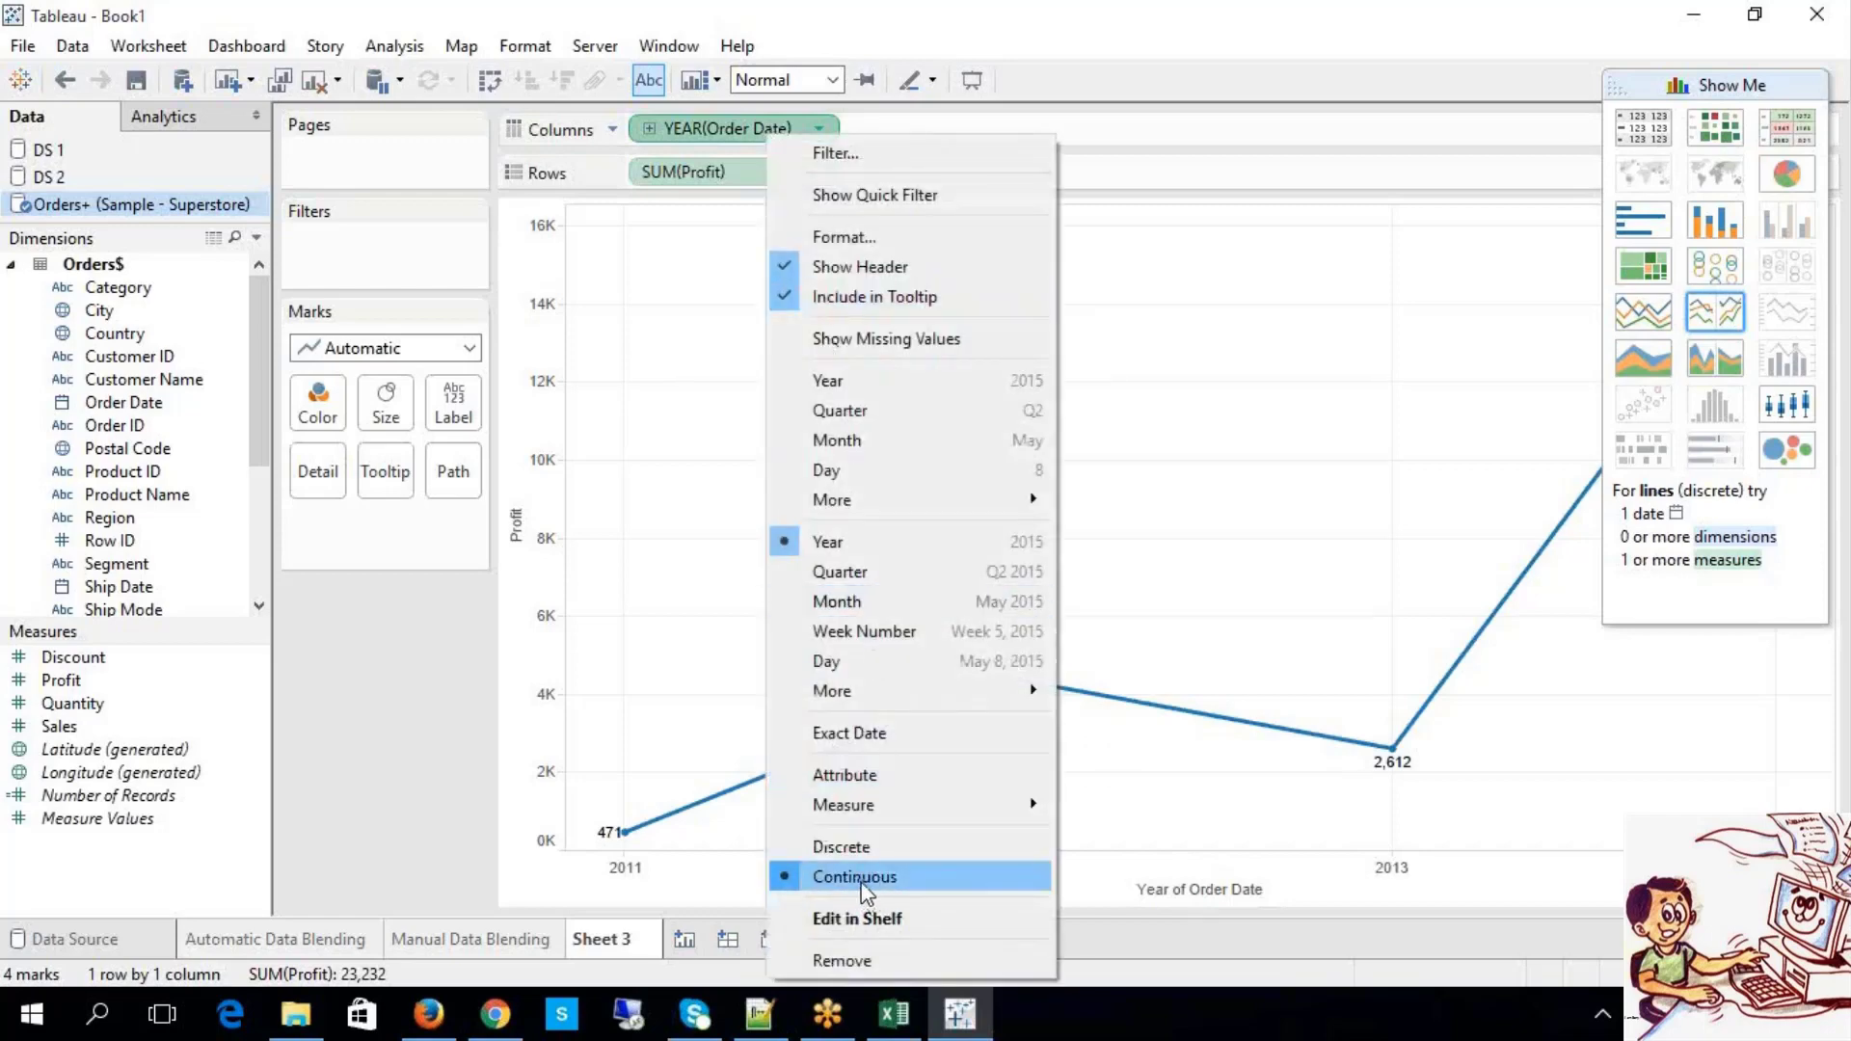
left_click(1655, 332)
left_click(1699, 323)
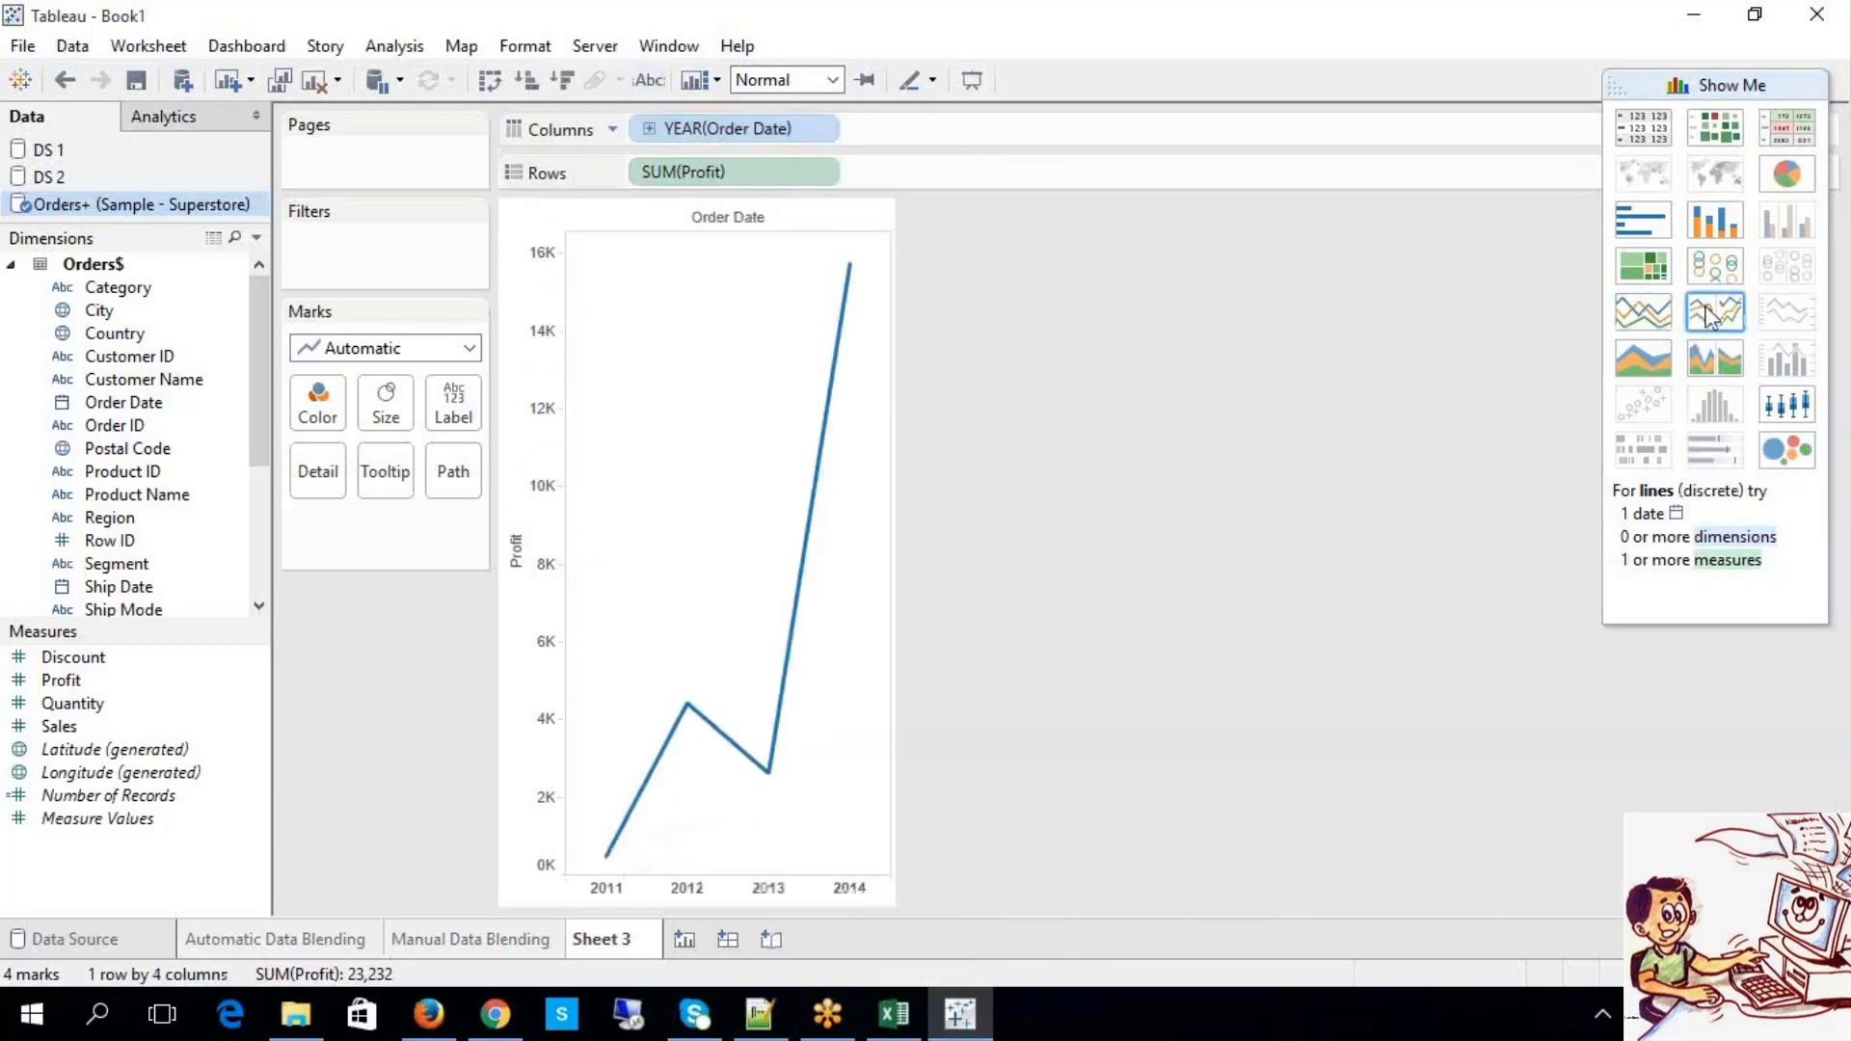
left_click(818, 128)
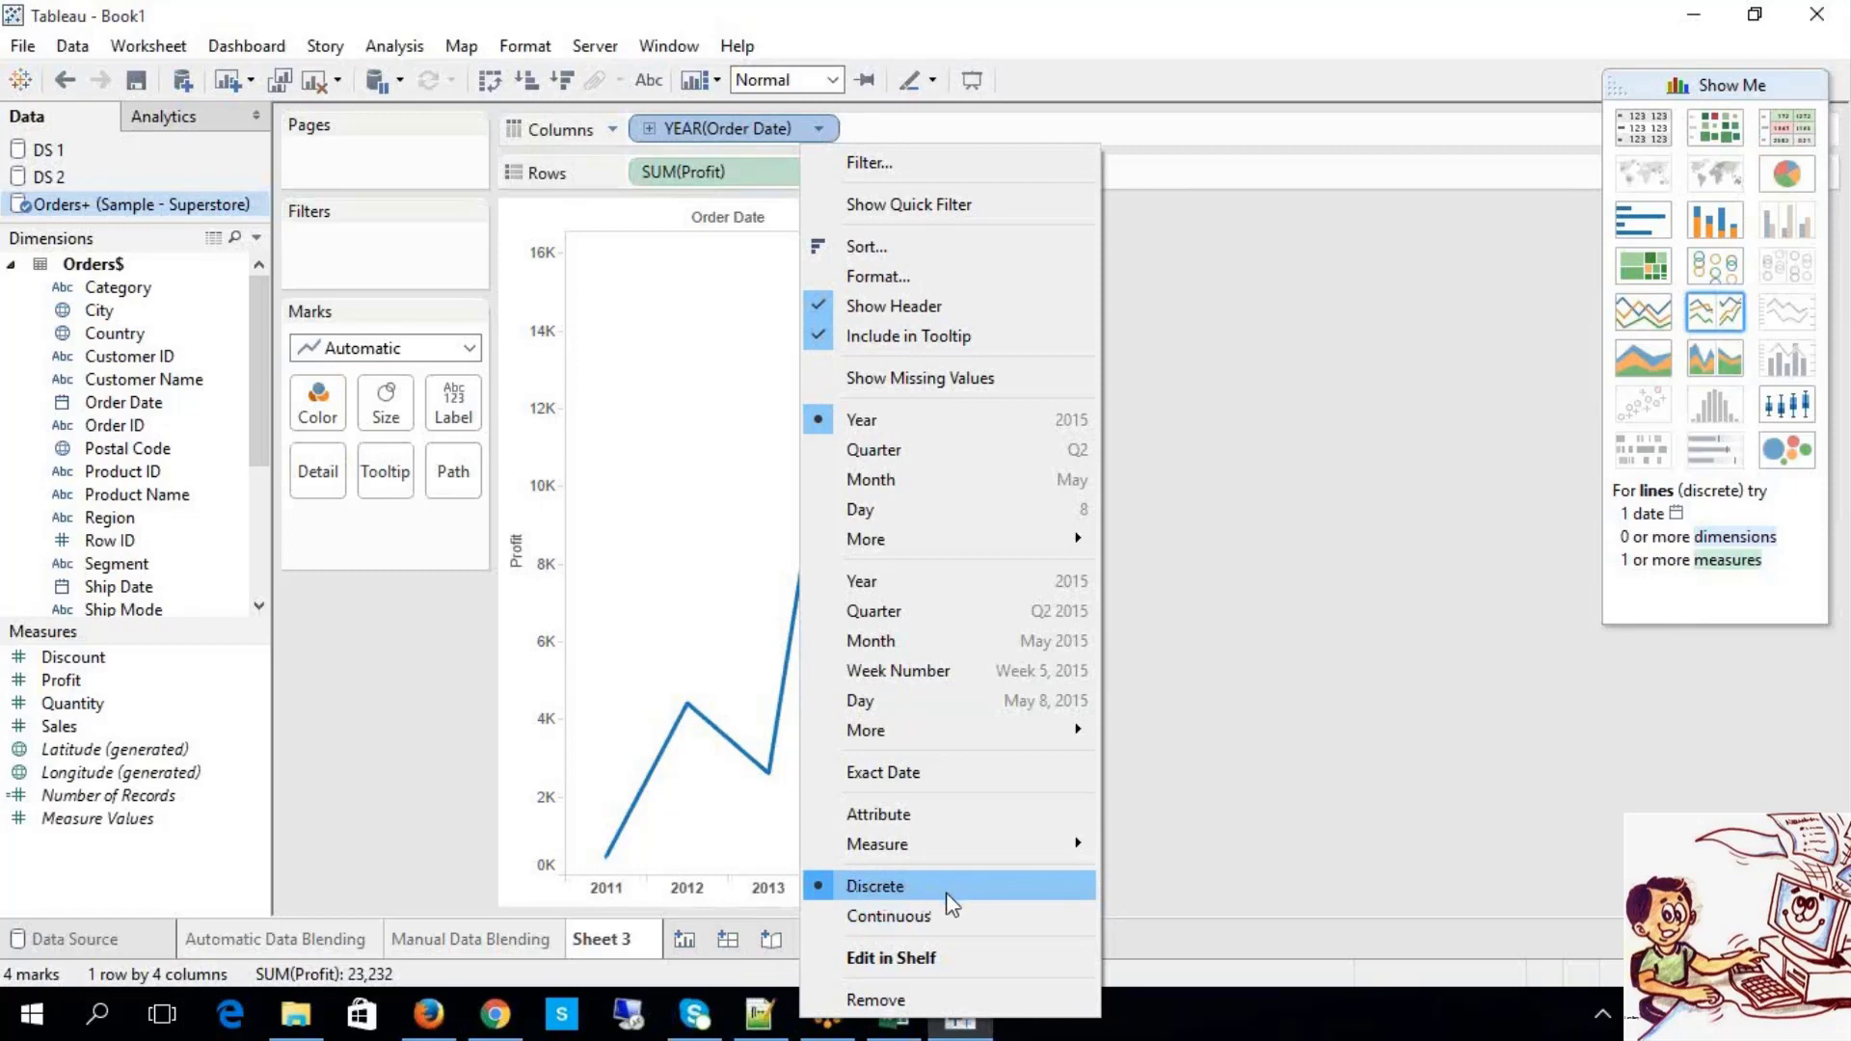
Step: Convert the chart back to continuous lines, and try Country in the rows before removing it
left_click(1643, 318)
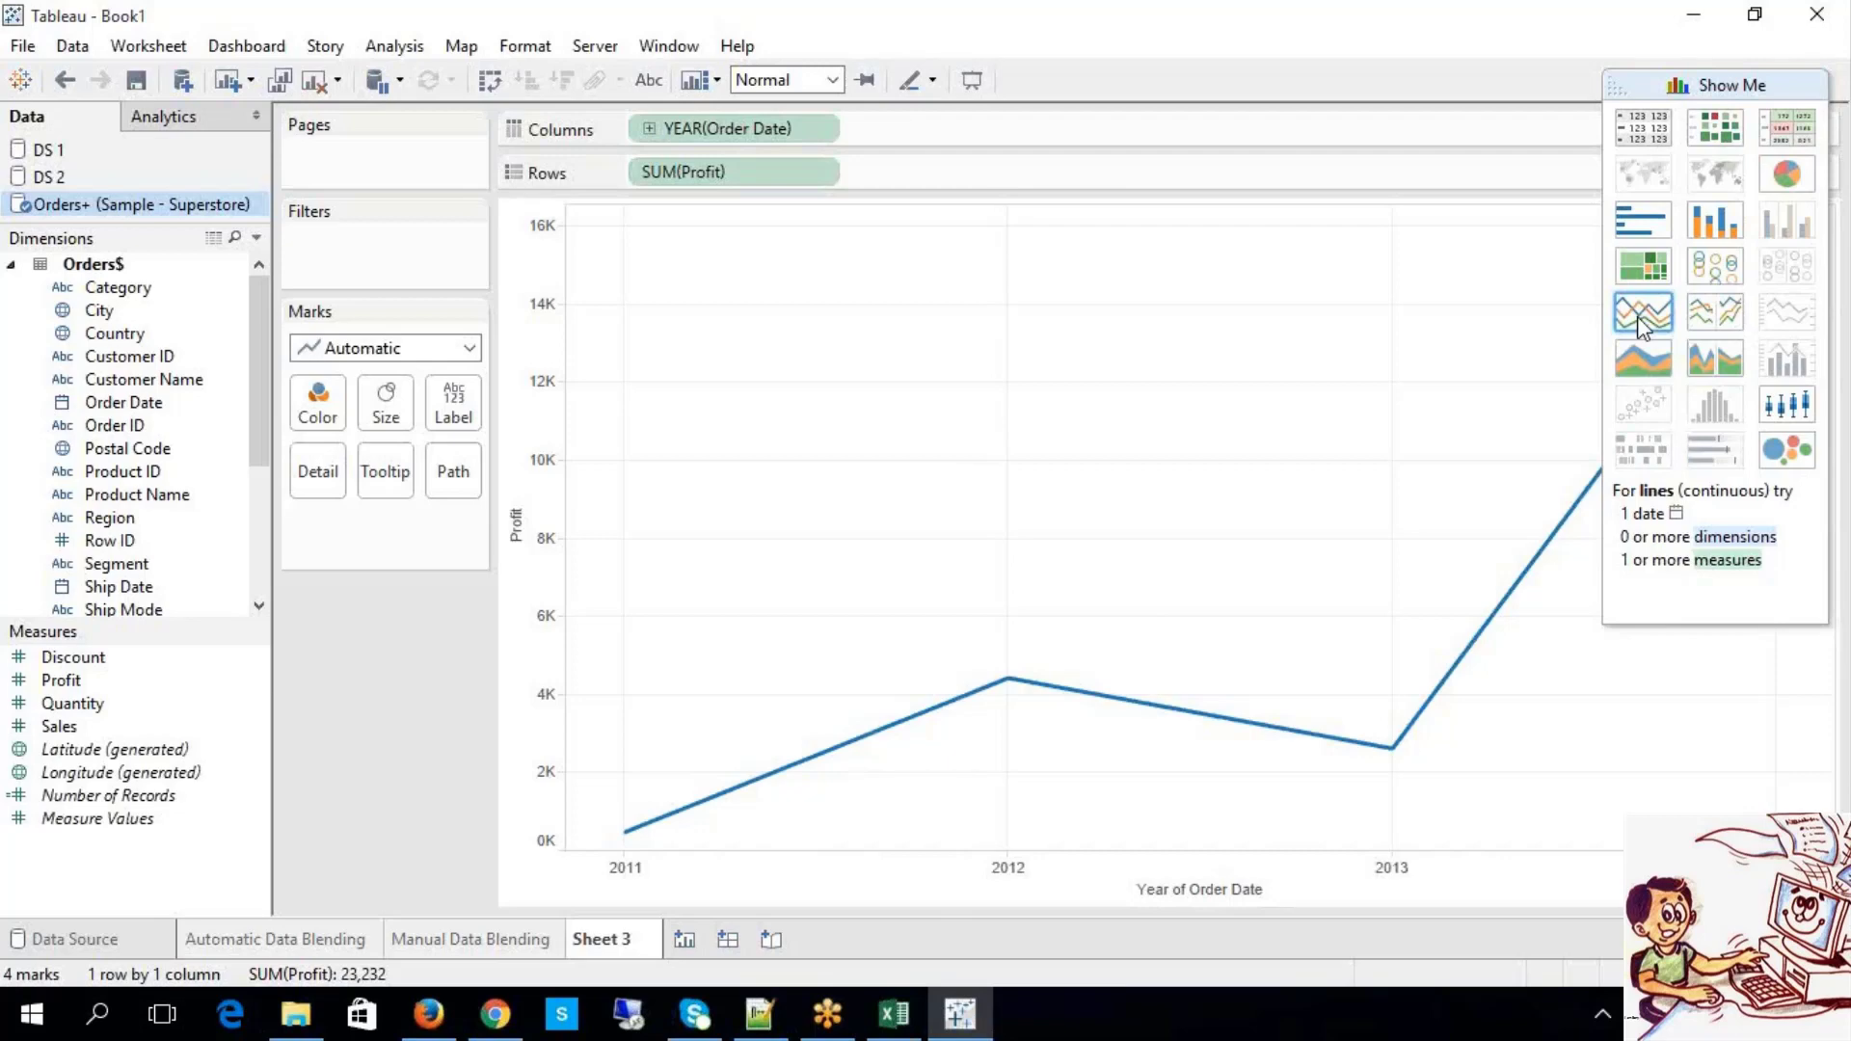
left_click_drag(125, 333, 674, 173)
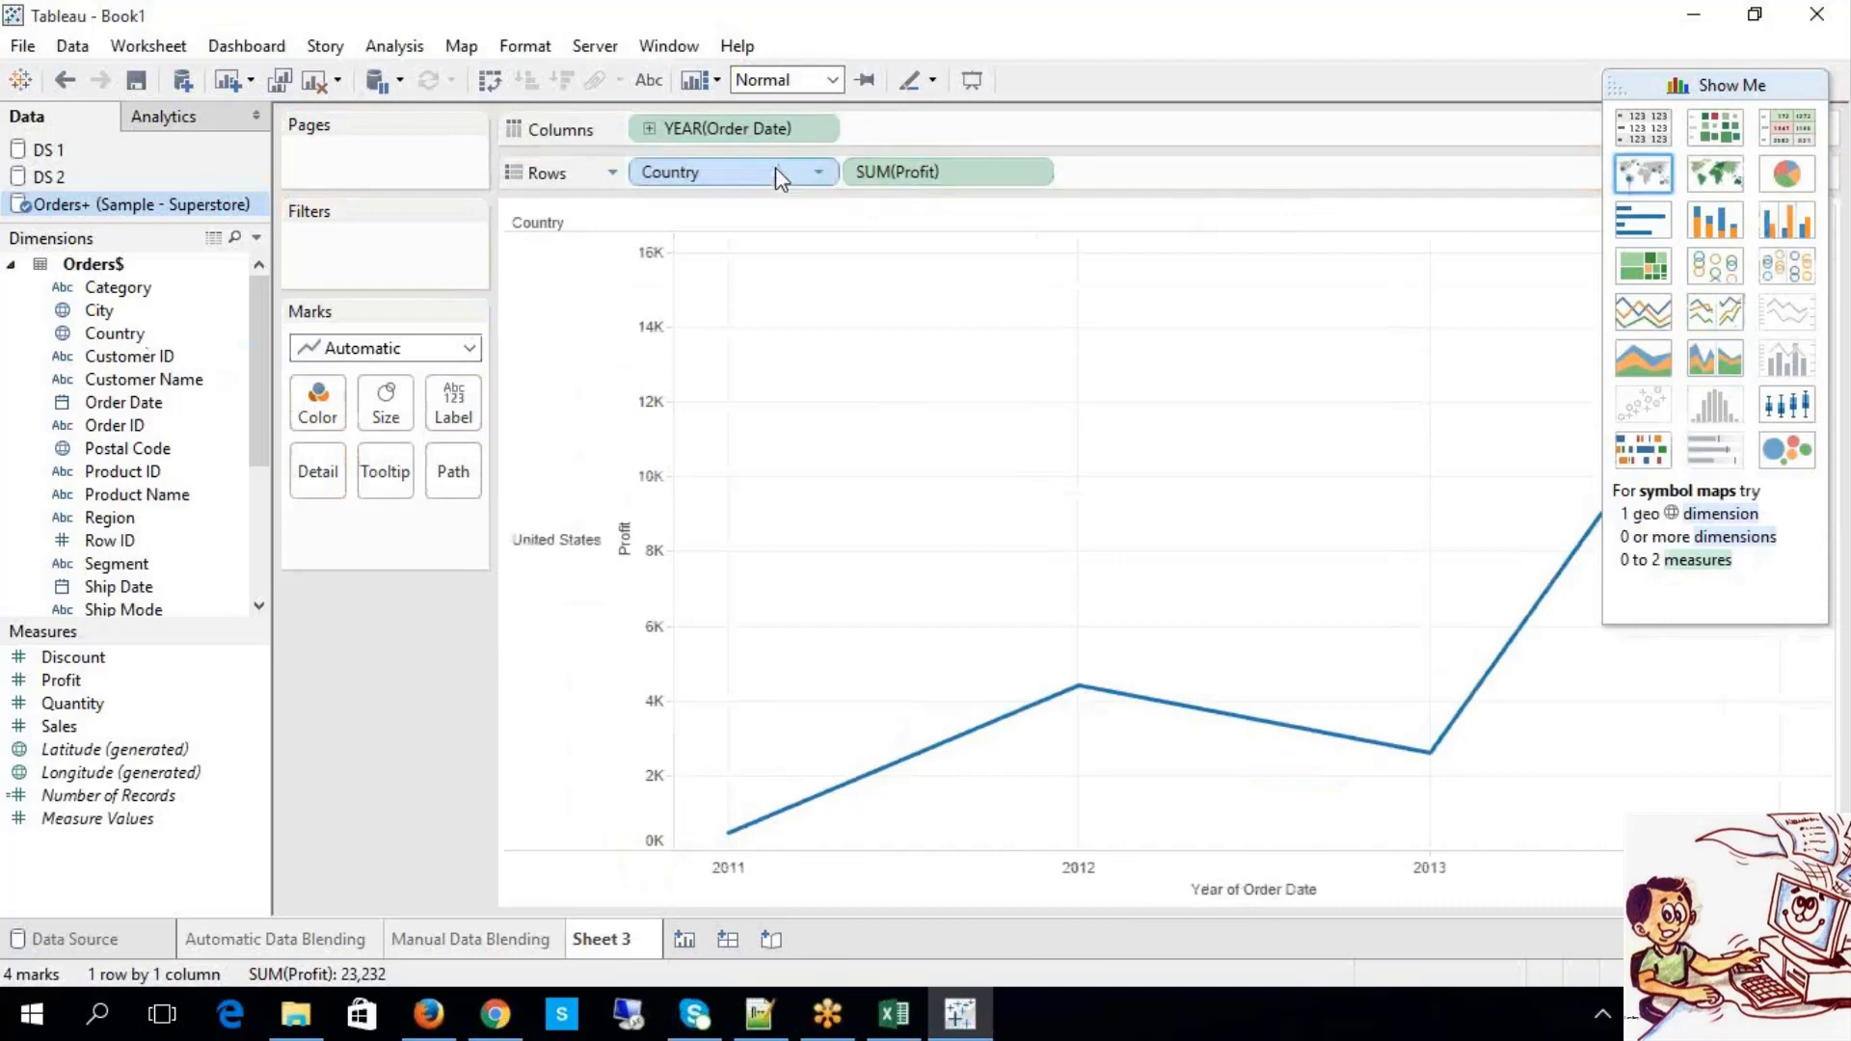
key("Delete")
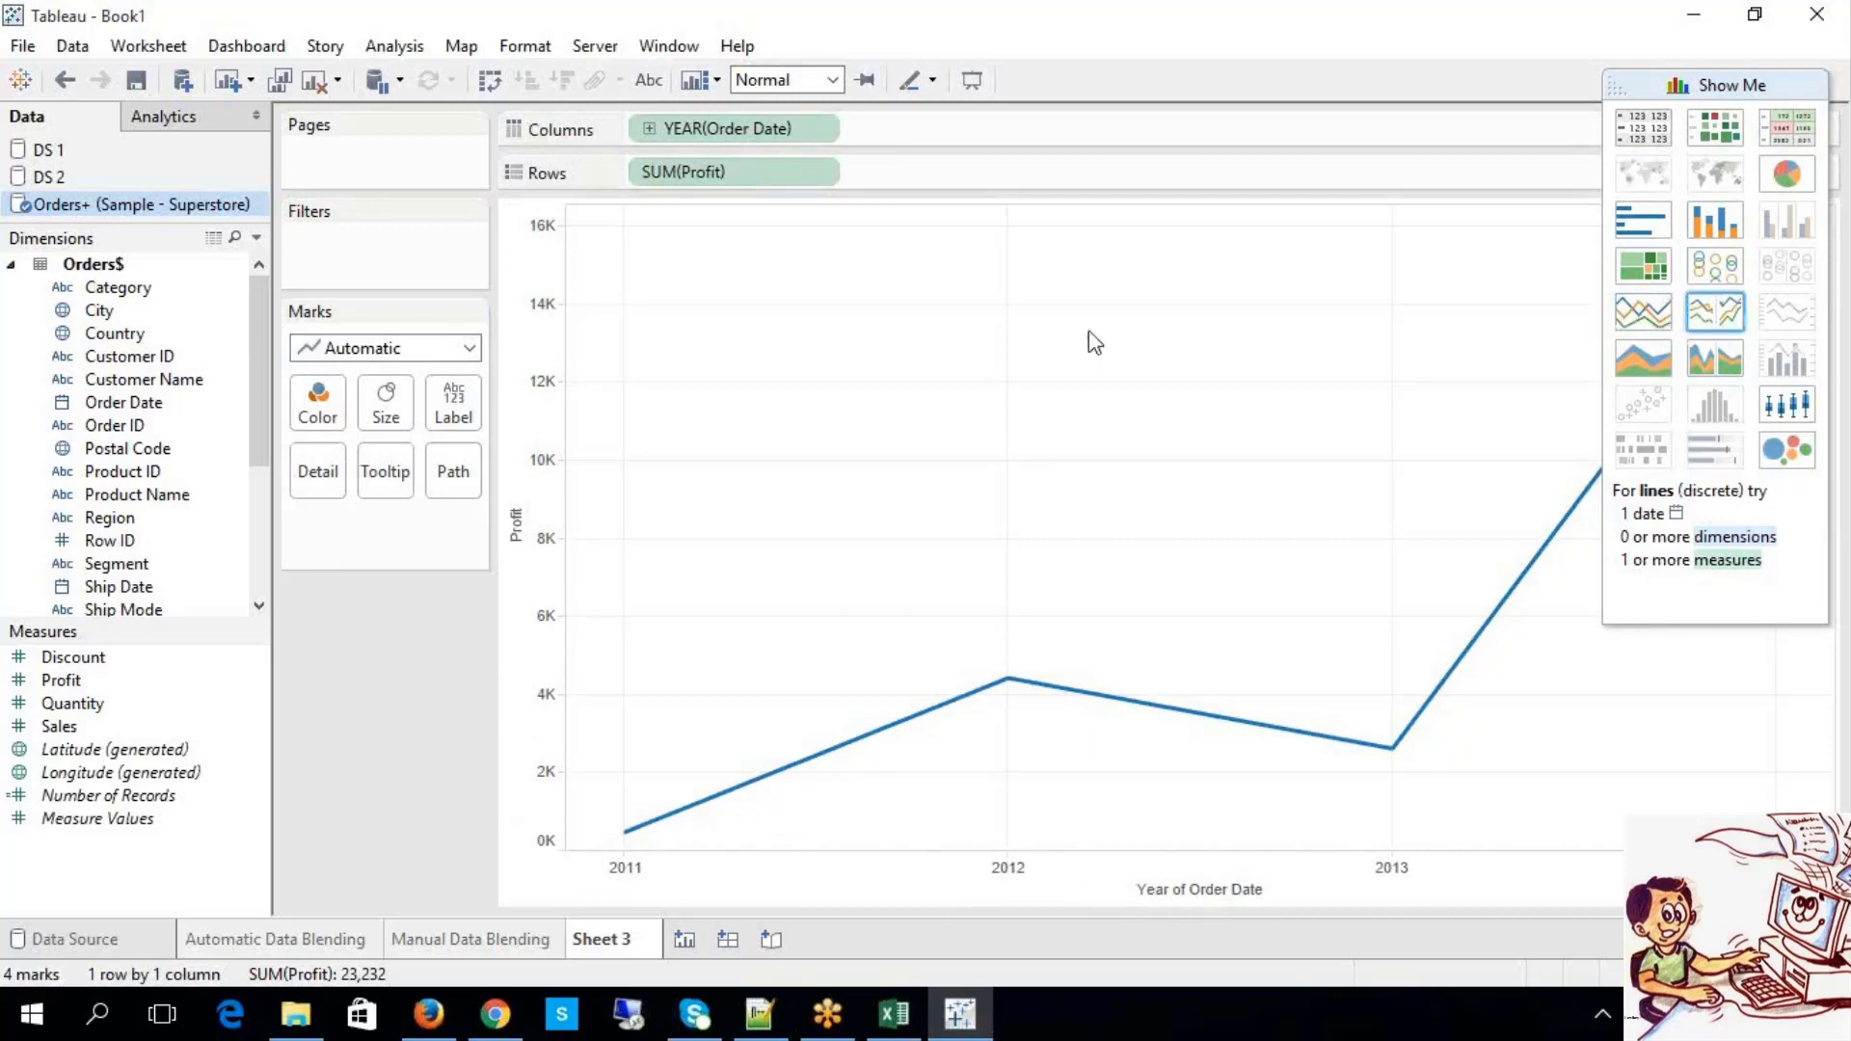
Step: Check Order Date's Continuous setting, show mark labels, and convert to discrete lines to compare its Discrete setting
right_click(767, 135)
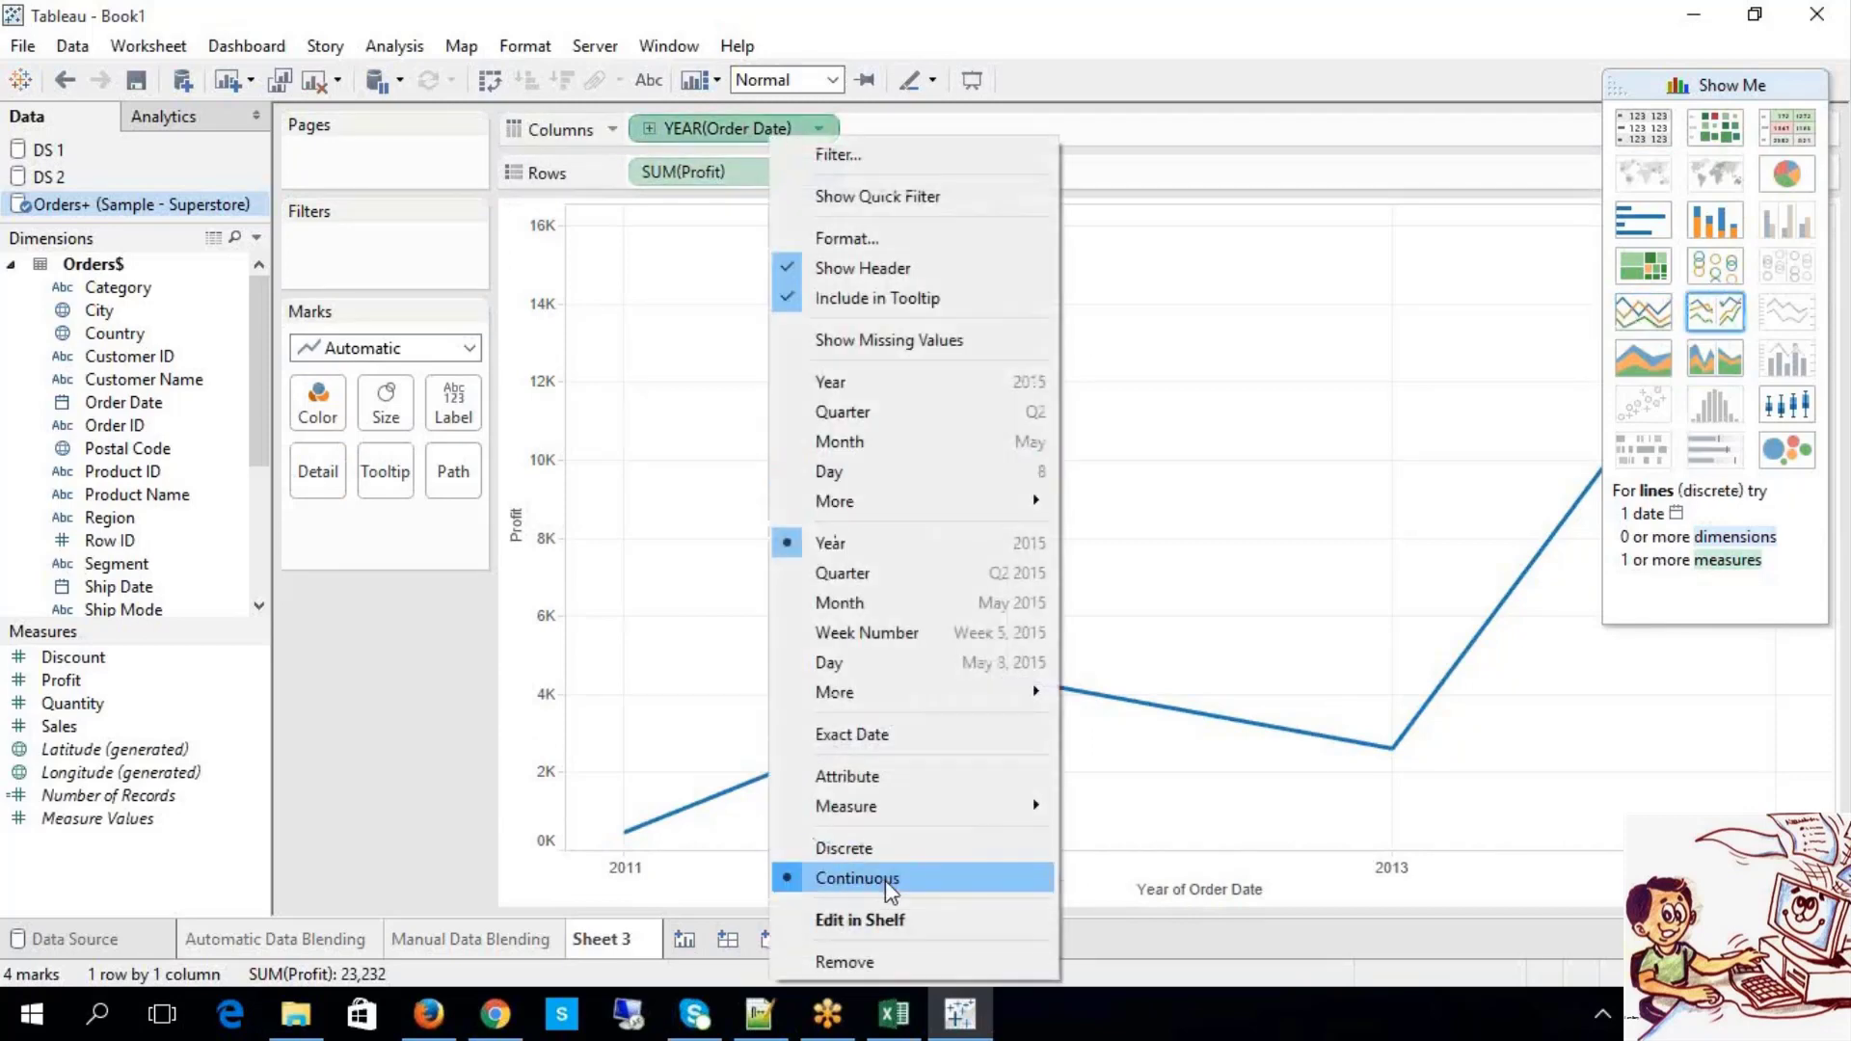
left_click(648, 80)
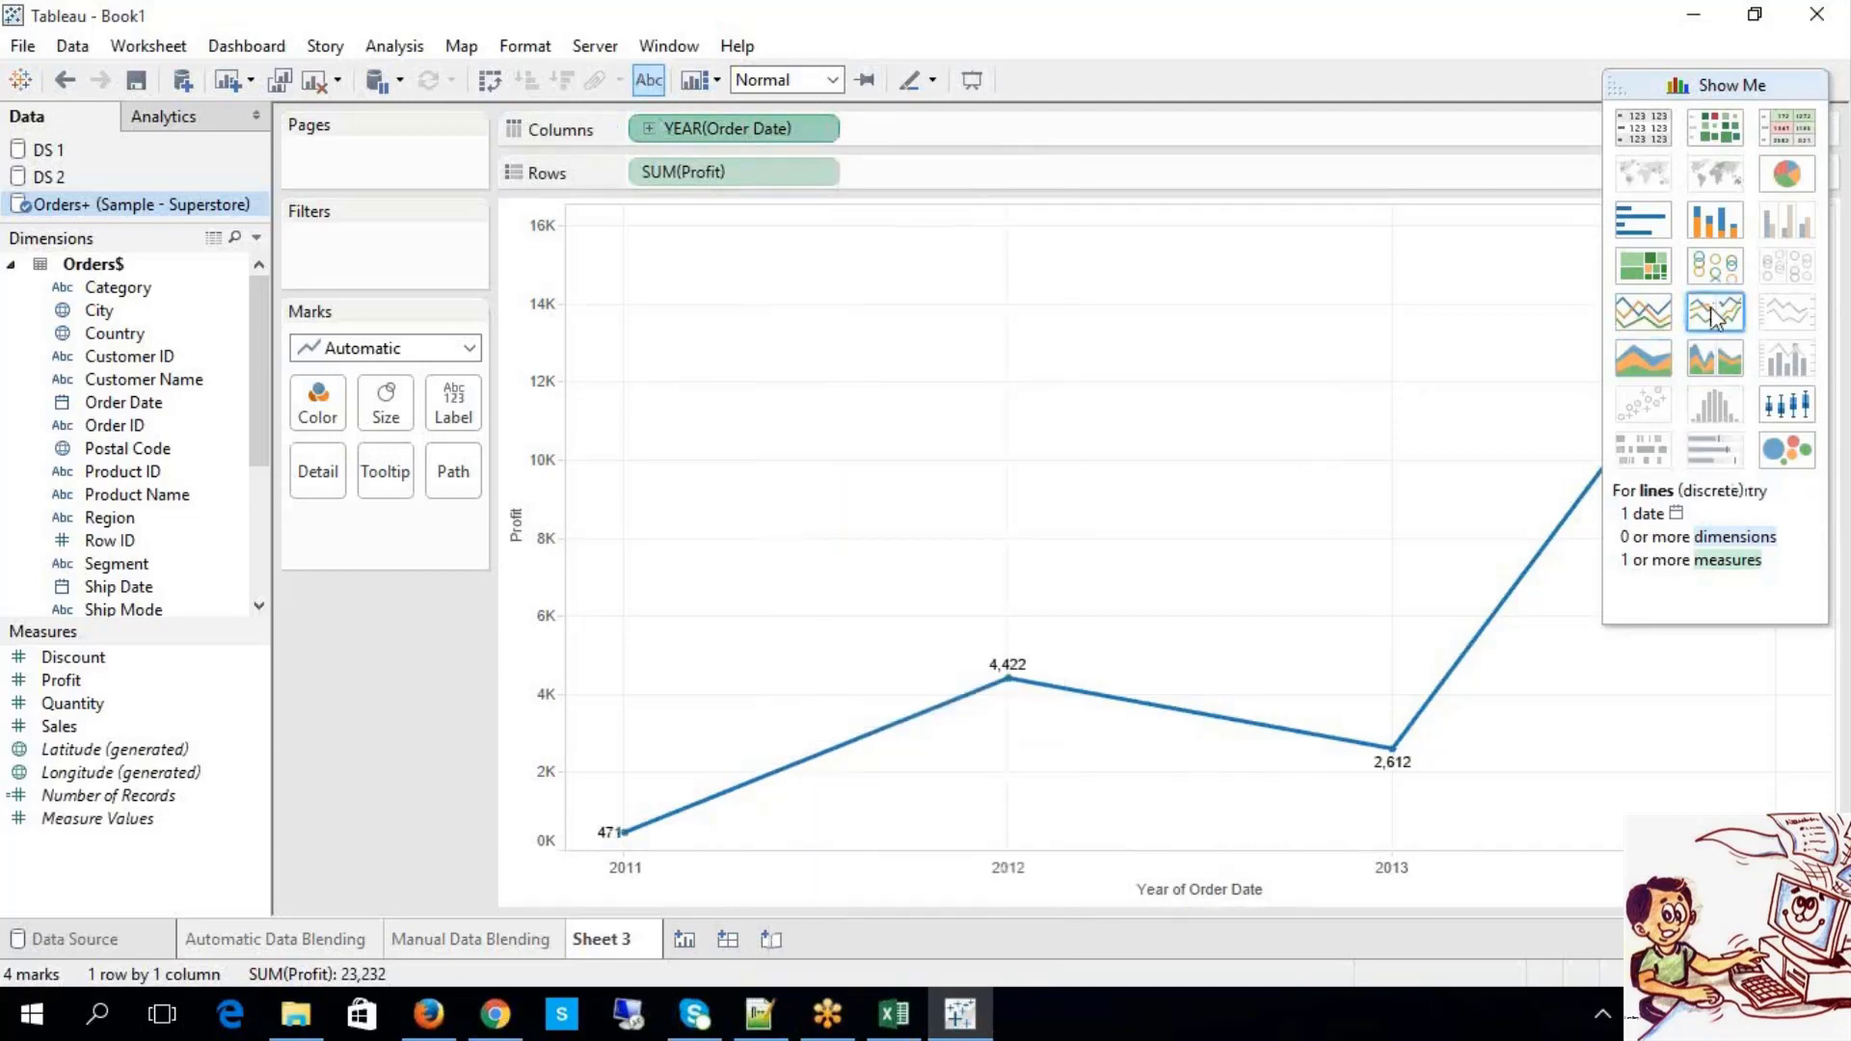
left_click(1712, 316)
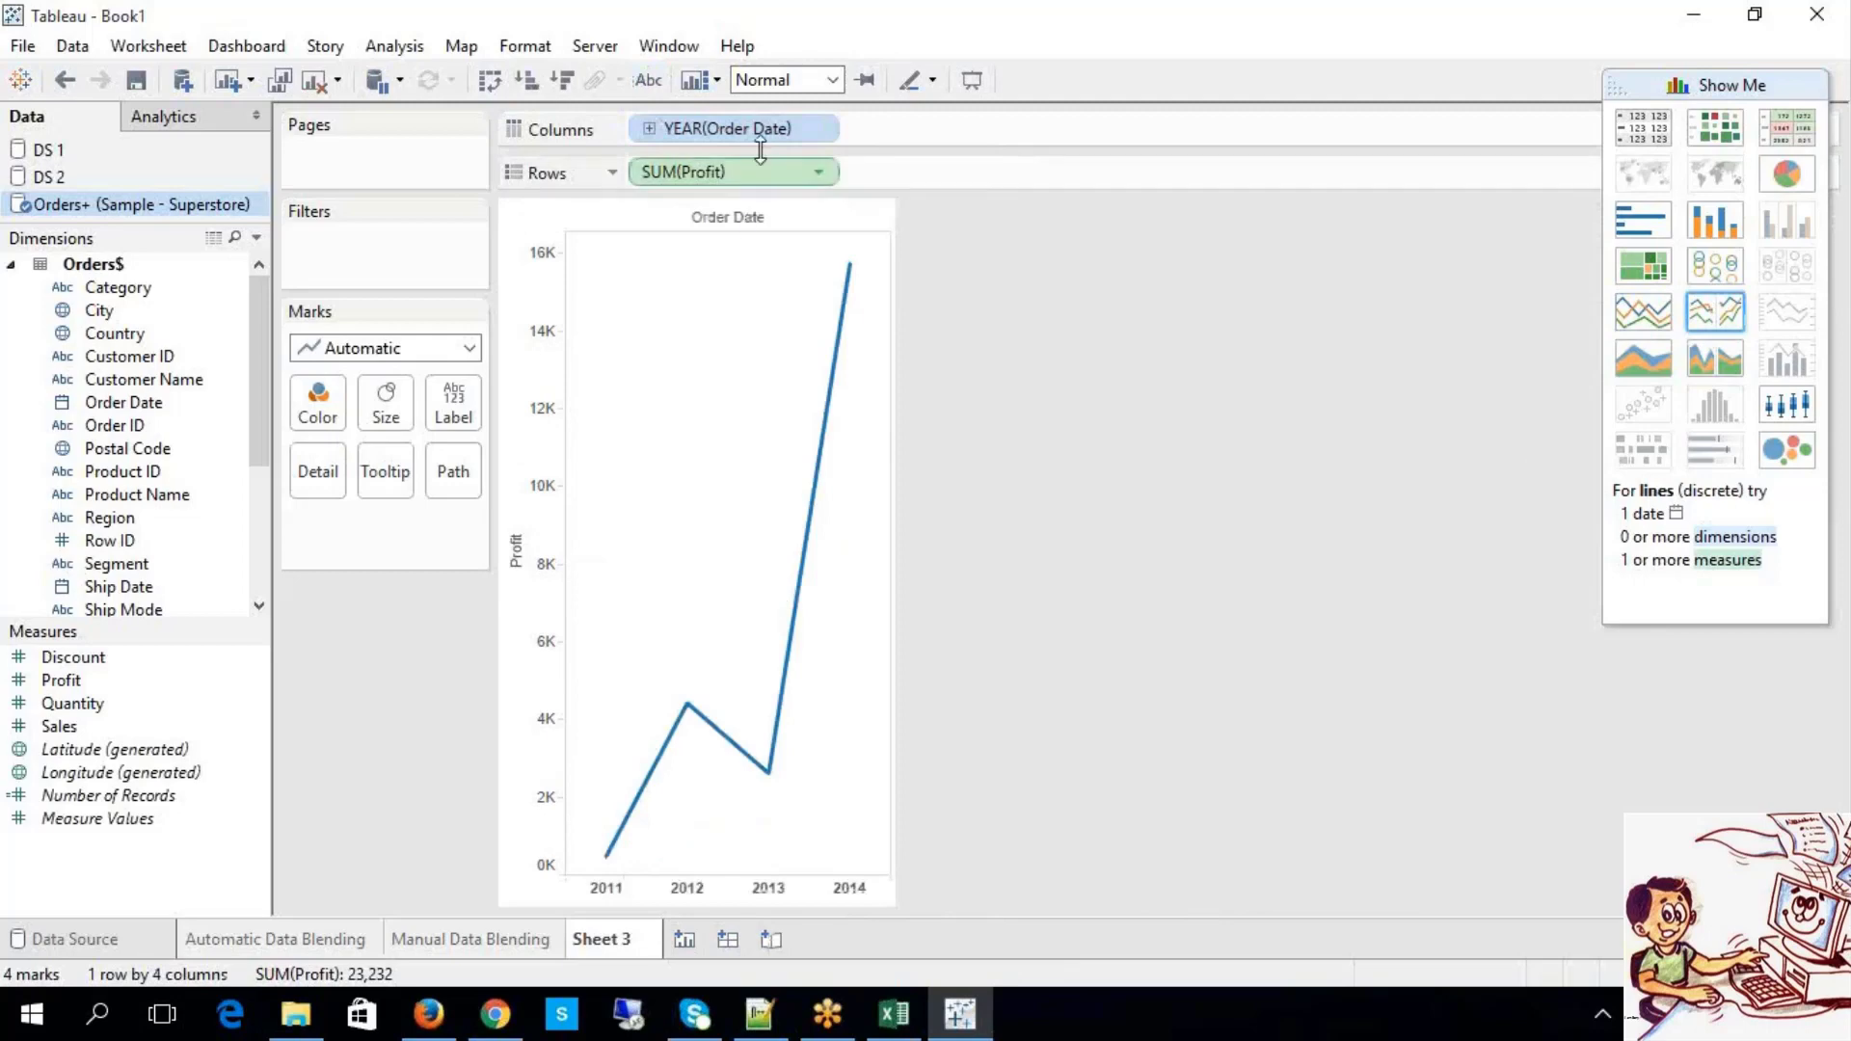
left_click(816, 130)
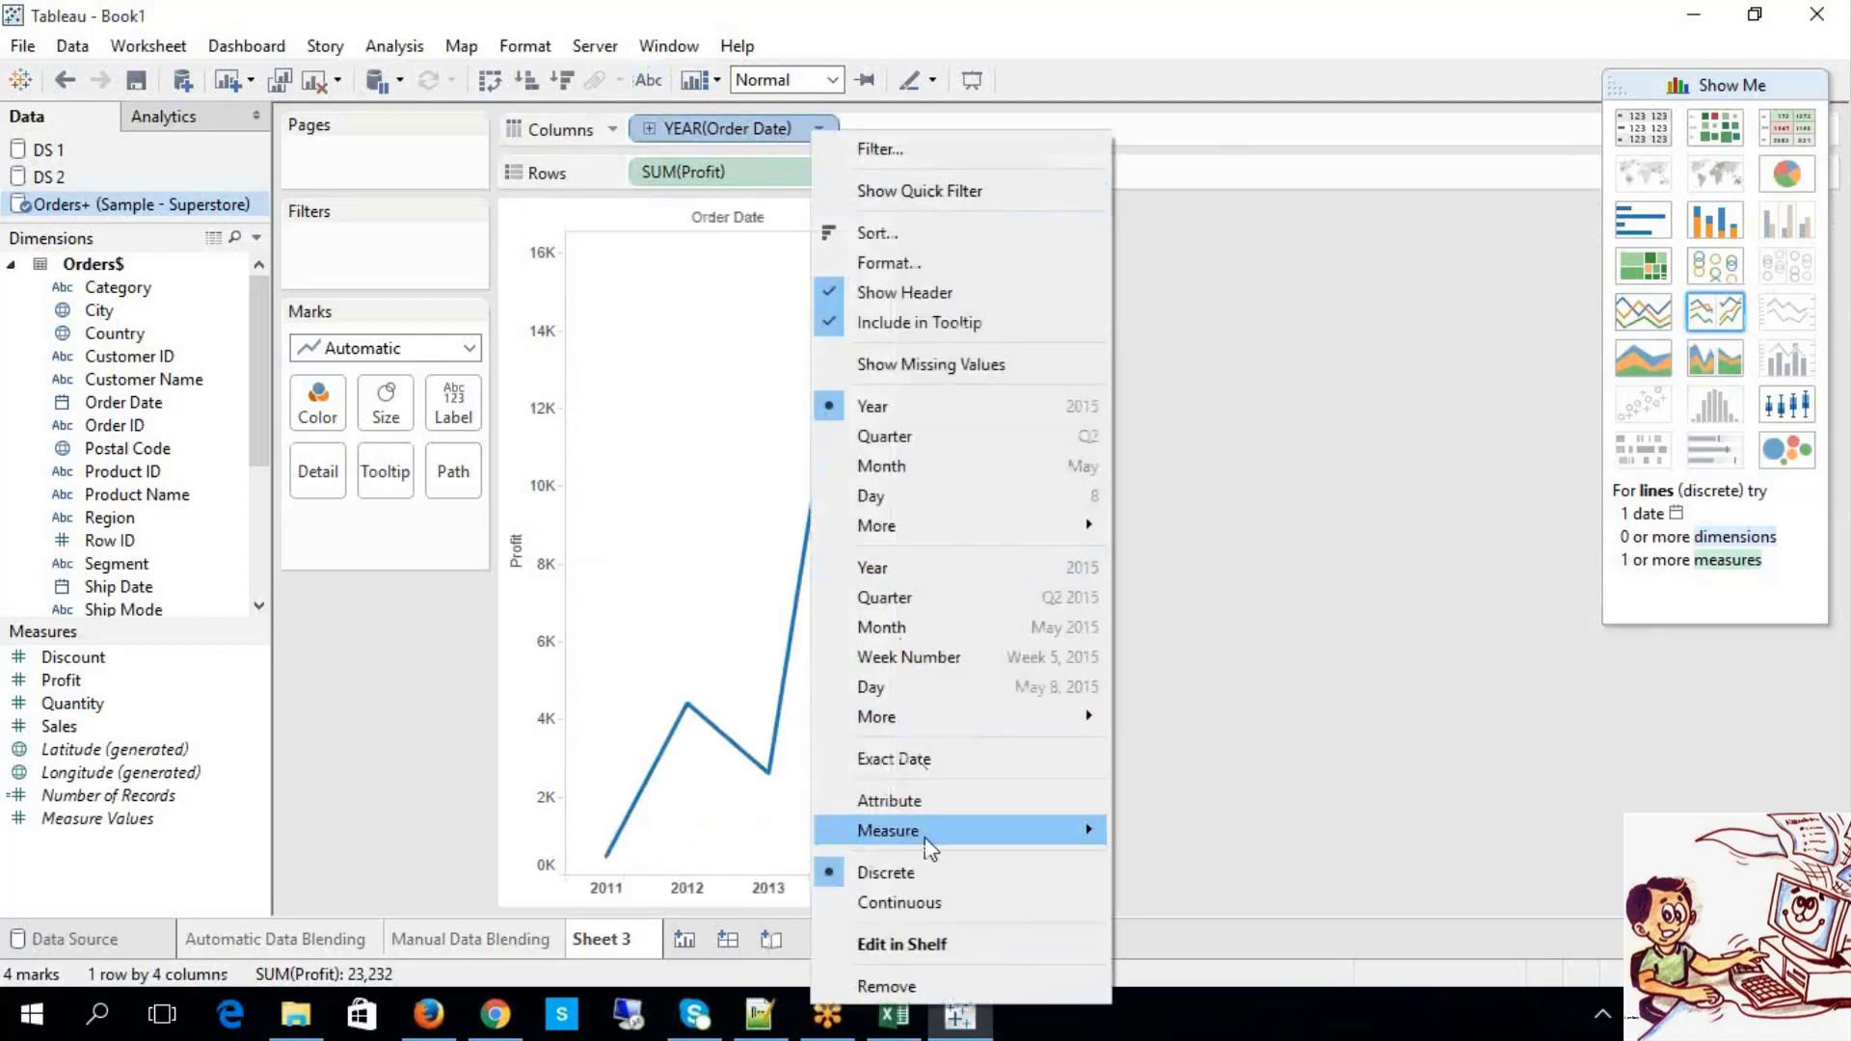
left_click(1731, 318)
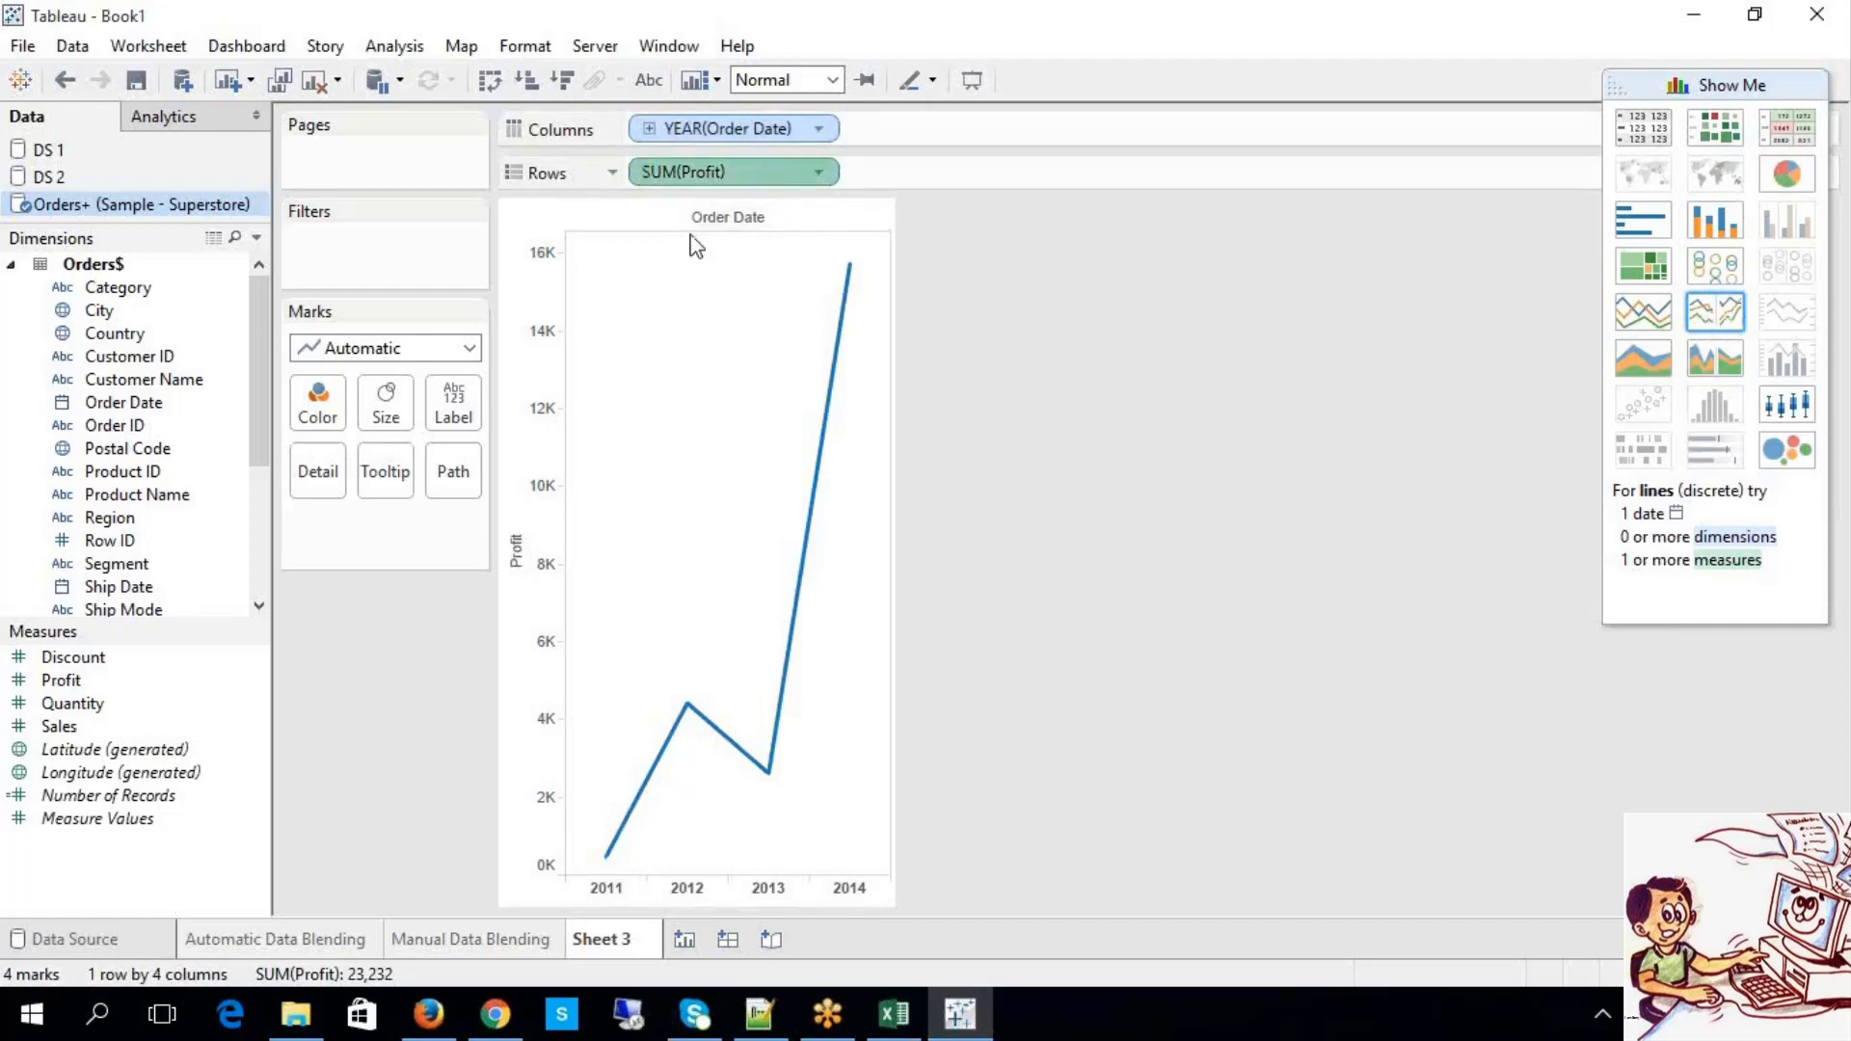
Step: Add Discount and Quantity to the rows after Profit, and show the mark labels
mouse_move(154, 665)
left_mouse_down()
mouse_move(1008, 256)
mouse_move(957, 189)
left_mouse_up()
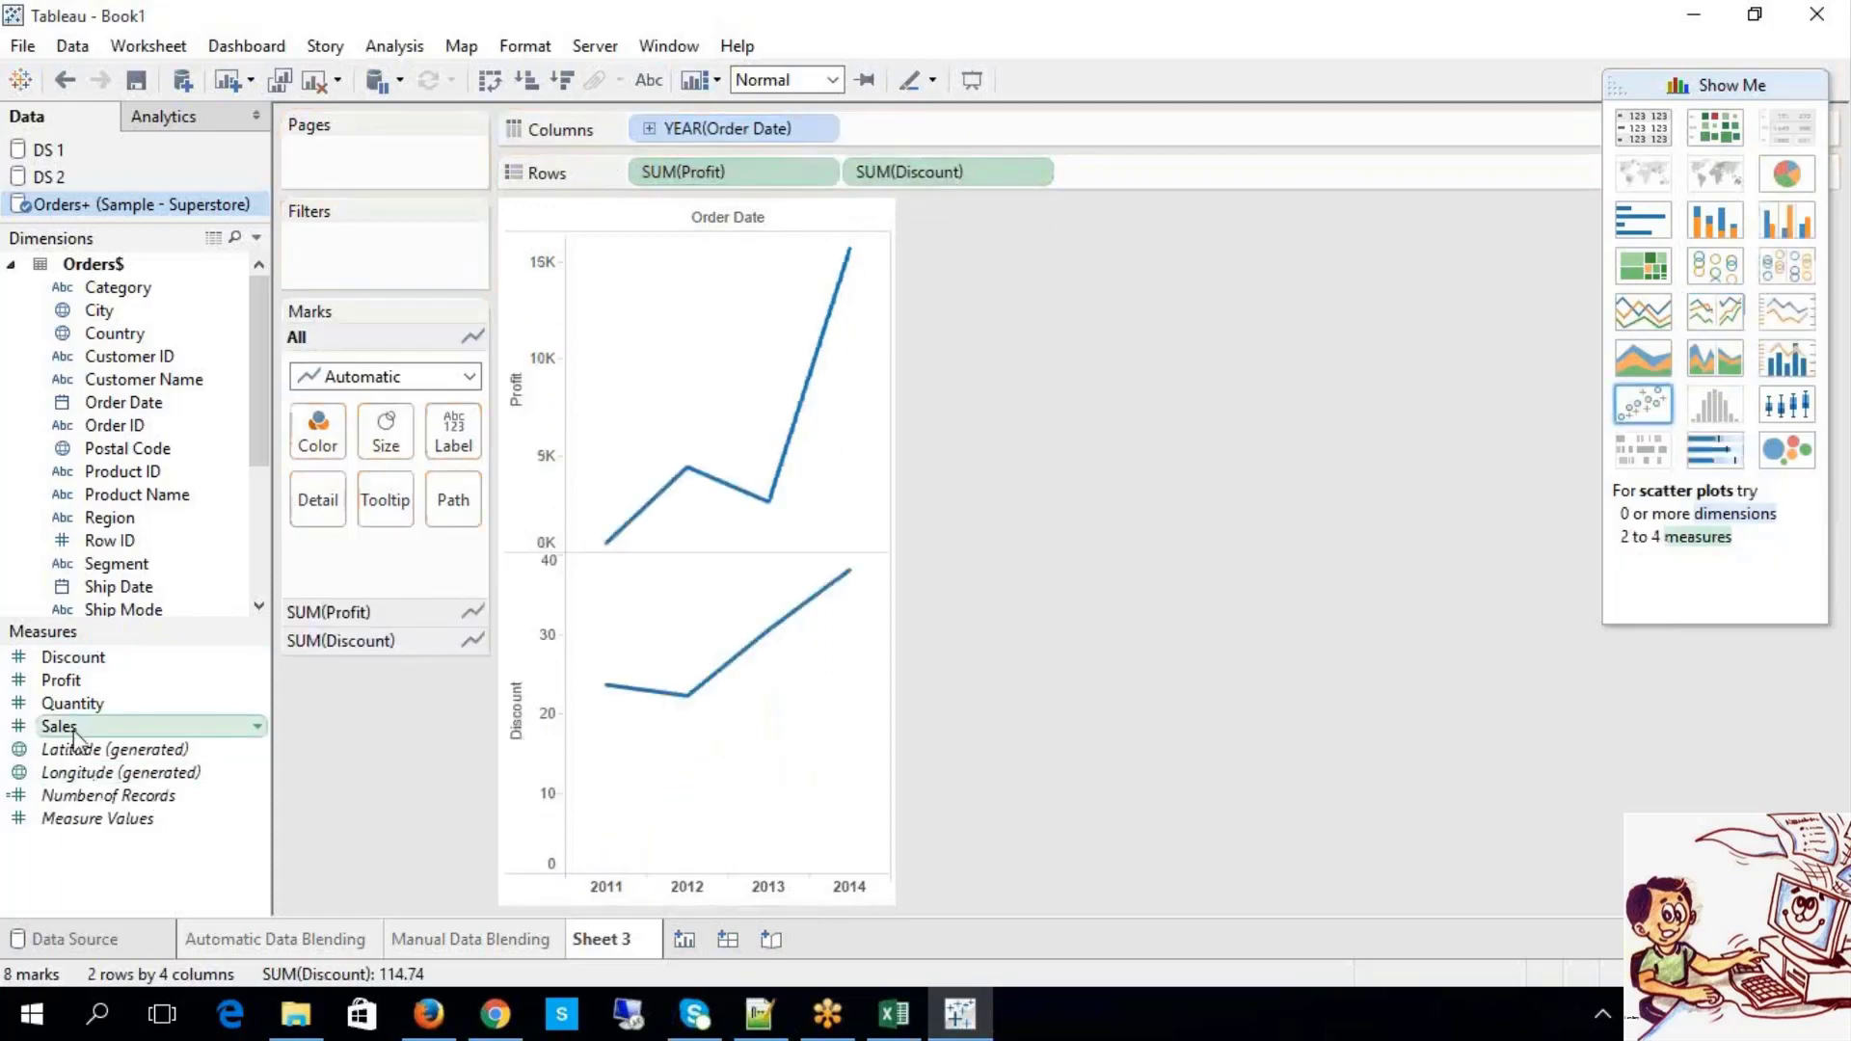
left_click_drag(77, 703, 1113, 173)
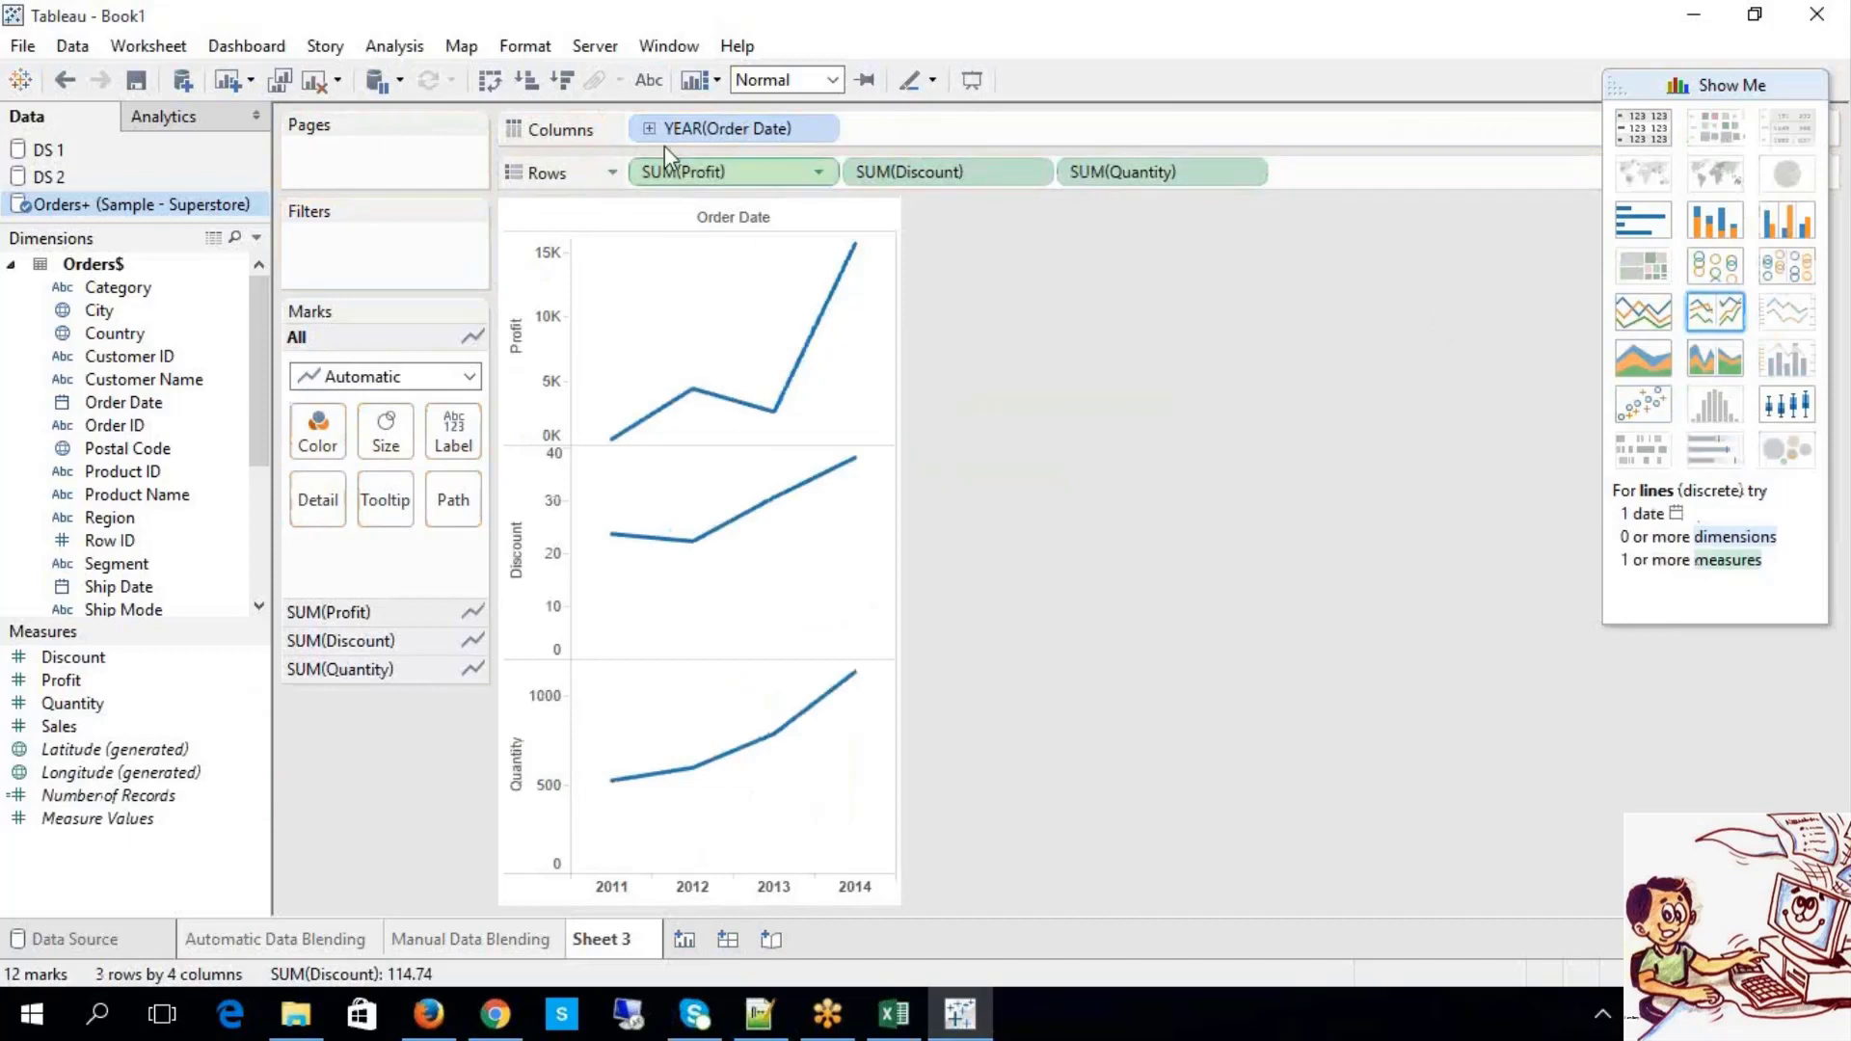
left_click(656, 77)
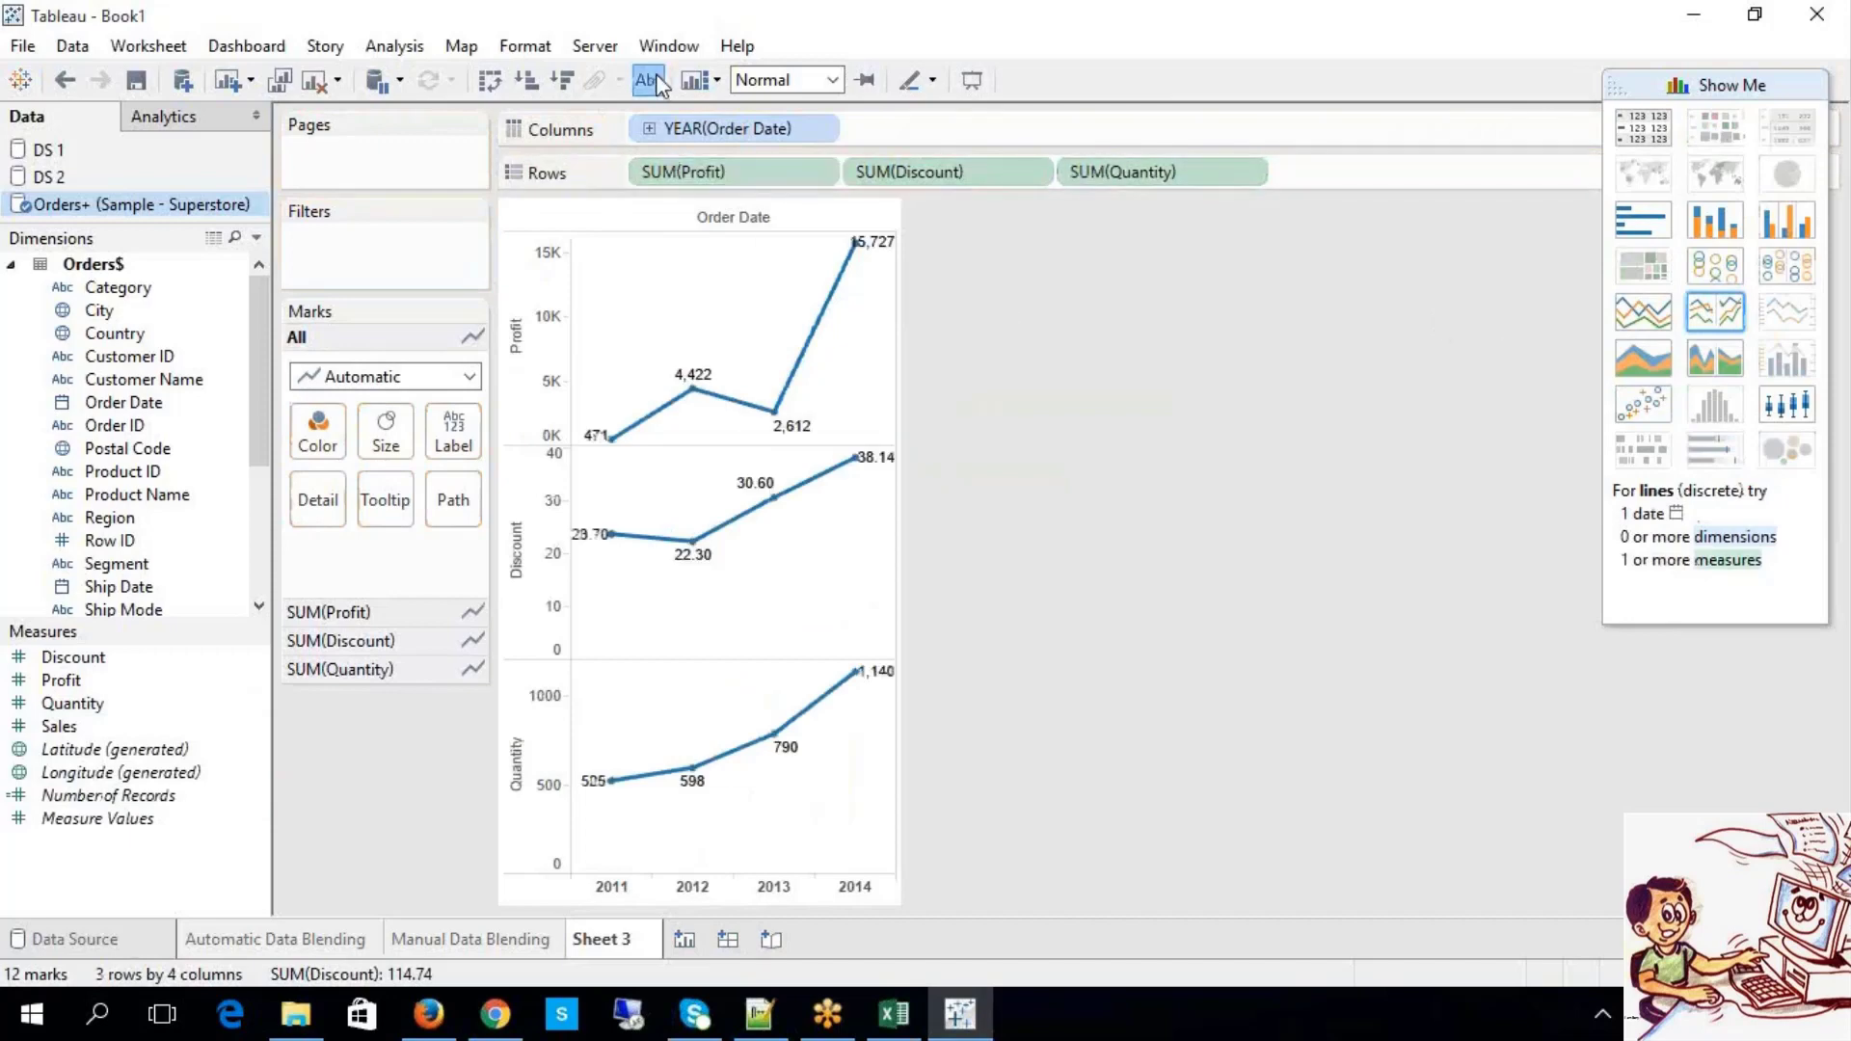
Step: Convert the Profit, Discount and Quantity chart to continuous lines and show its mark labels
left_click(1626, 325)
key("ctrl+z")
key("ctrl+z")
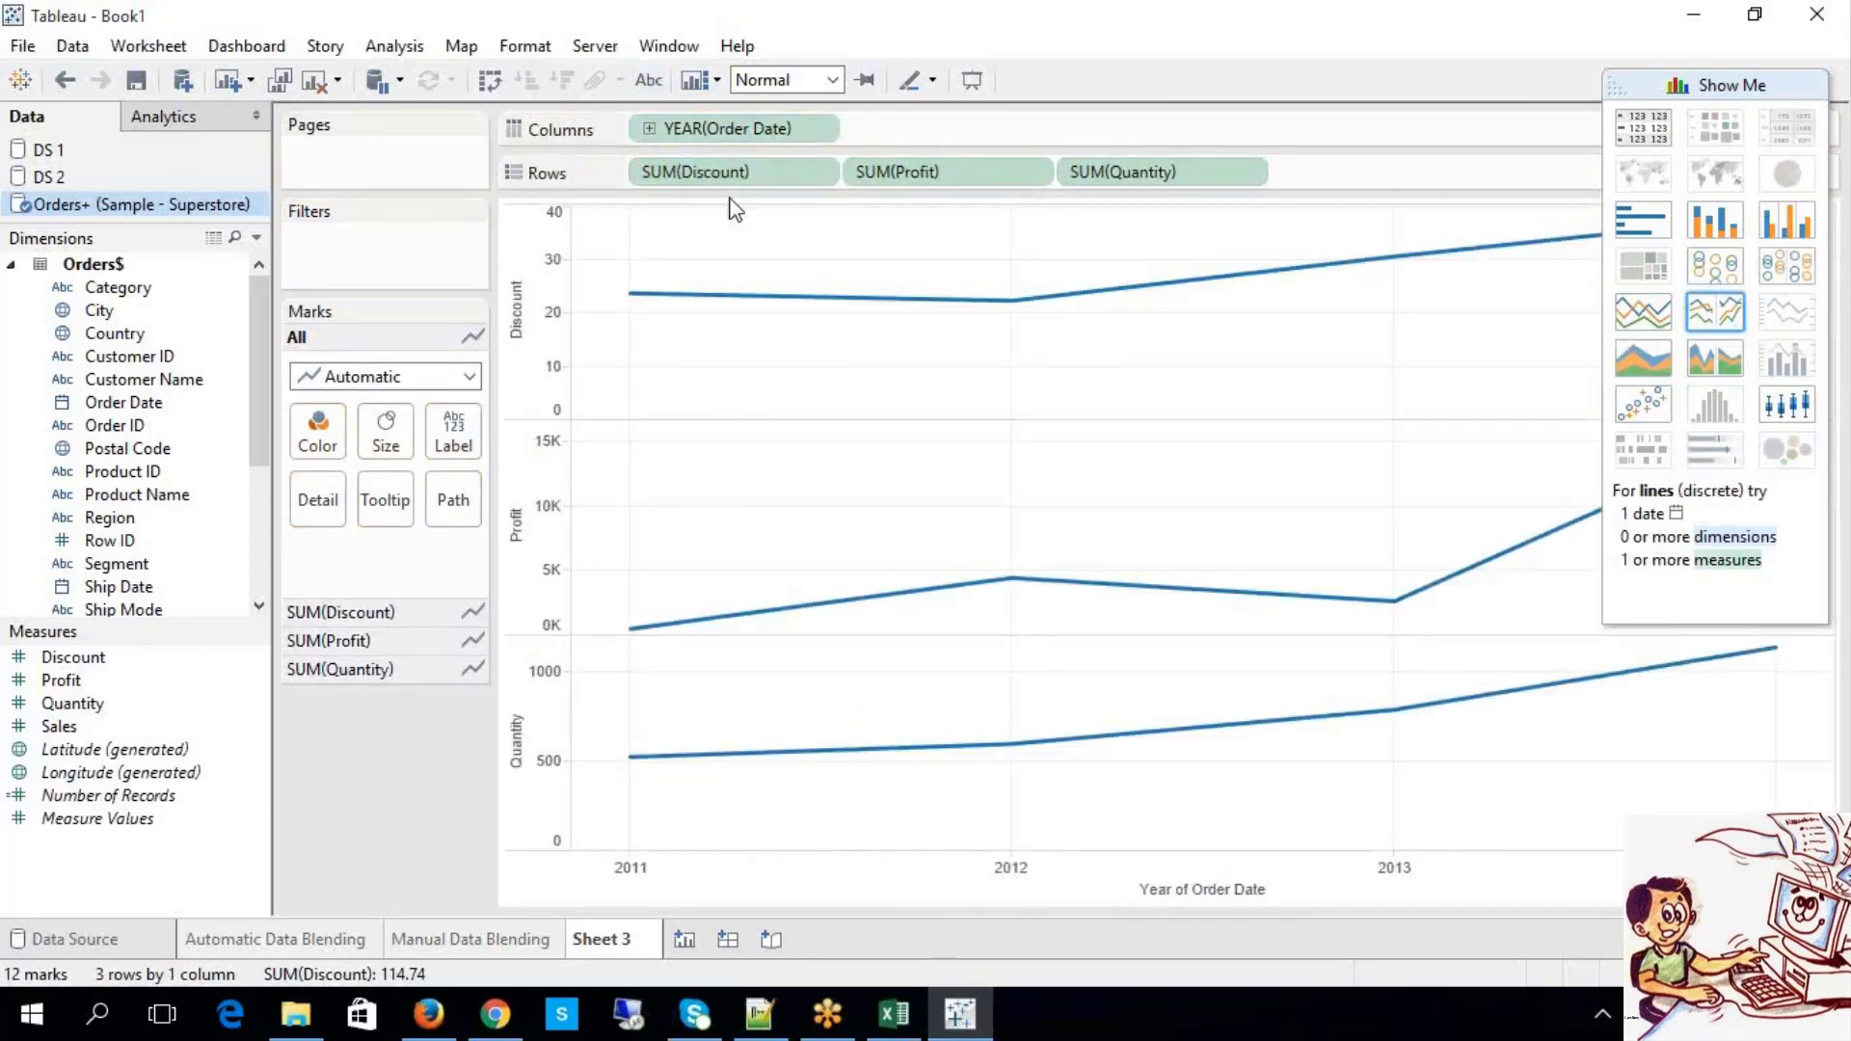
left_click(644, 82)
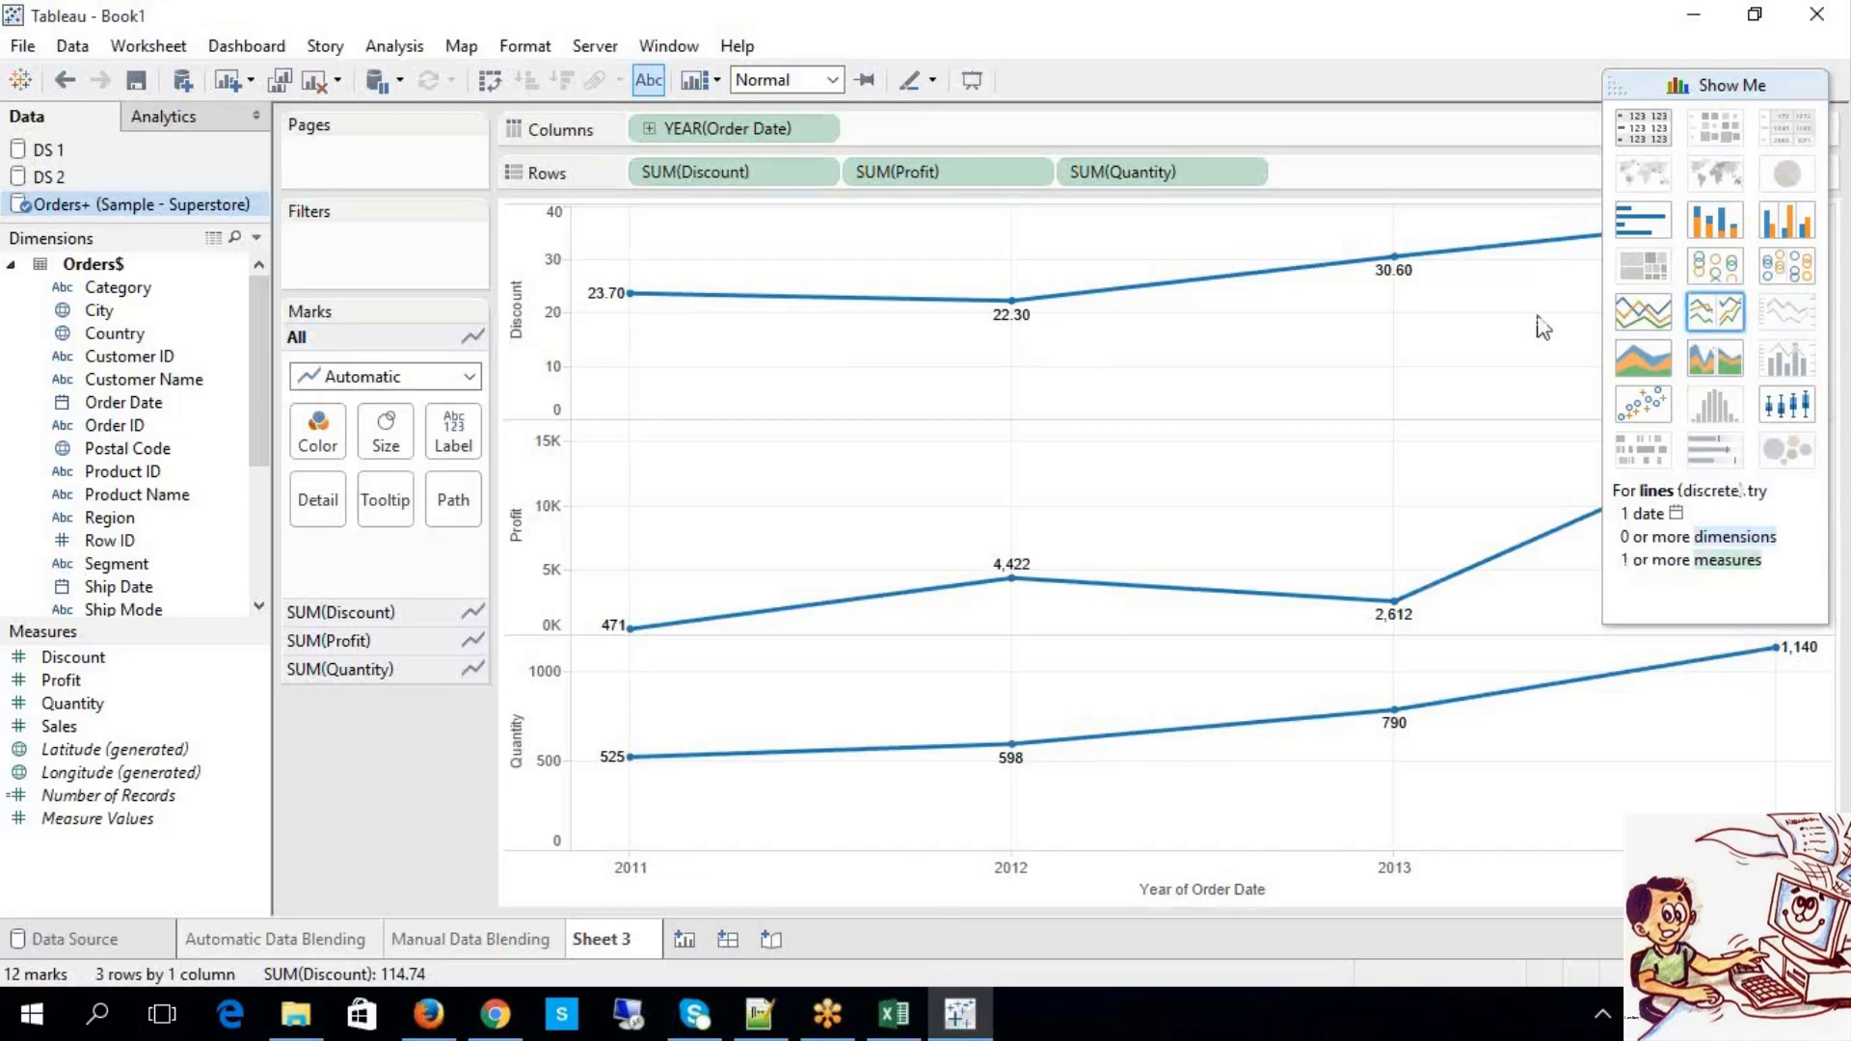
Step: Remove Profit from the view, and plot Discount and Quantity by Order Date as dual lines with mark labels
left_click_drag(1135, 175, 1122, 144)
left_click_drag(897, 172, 1079, 146)
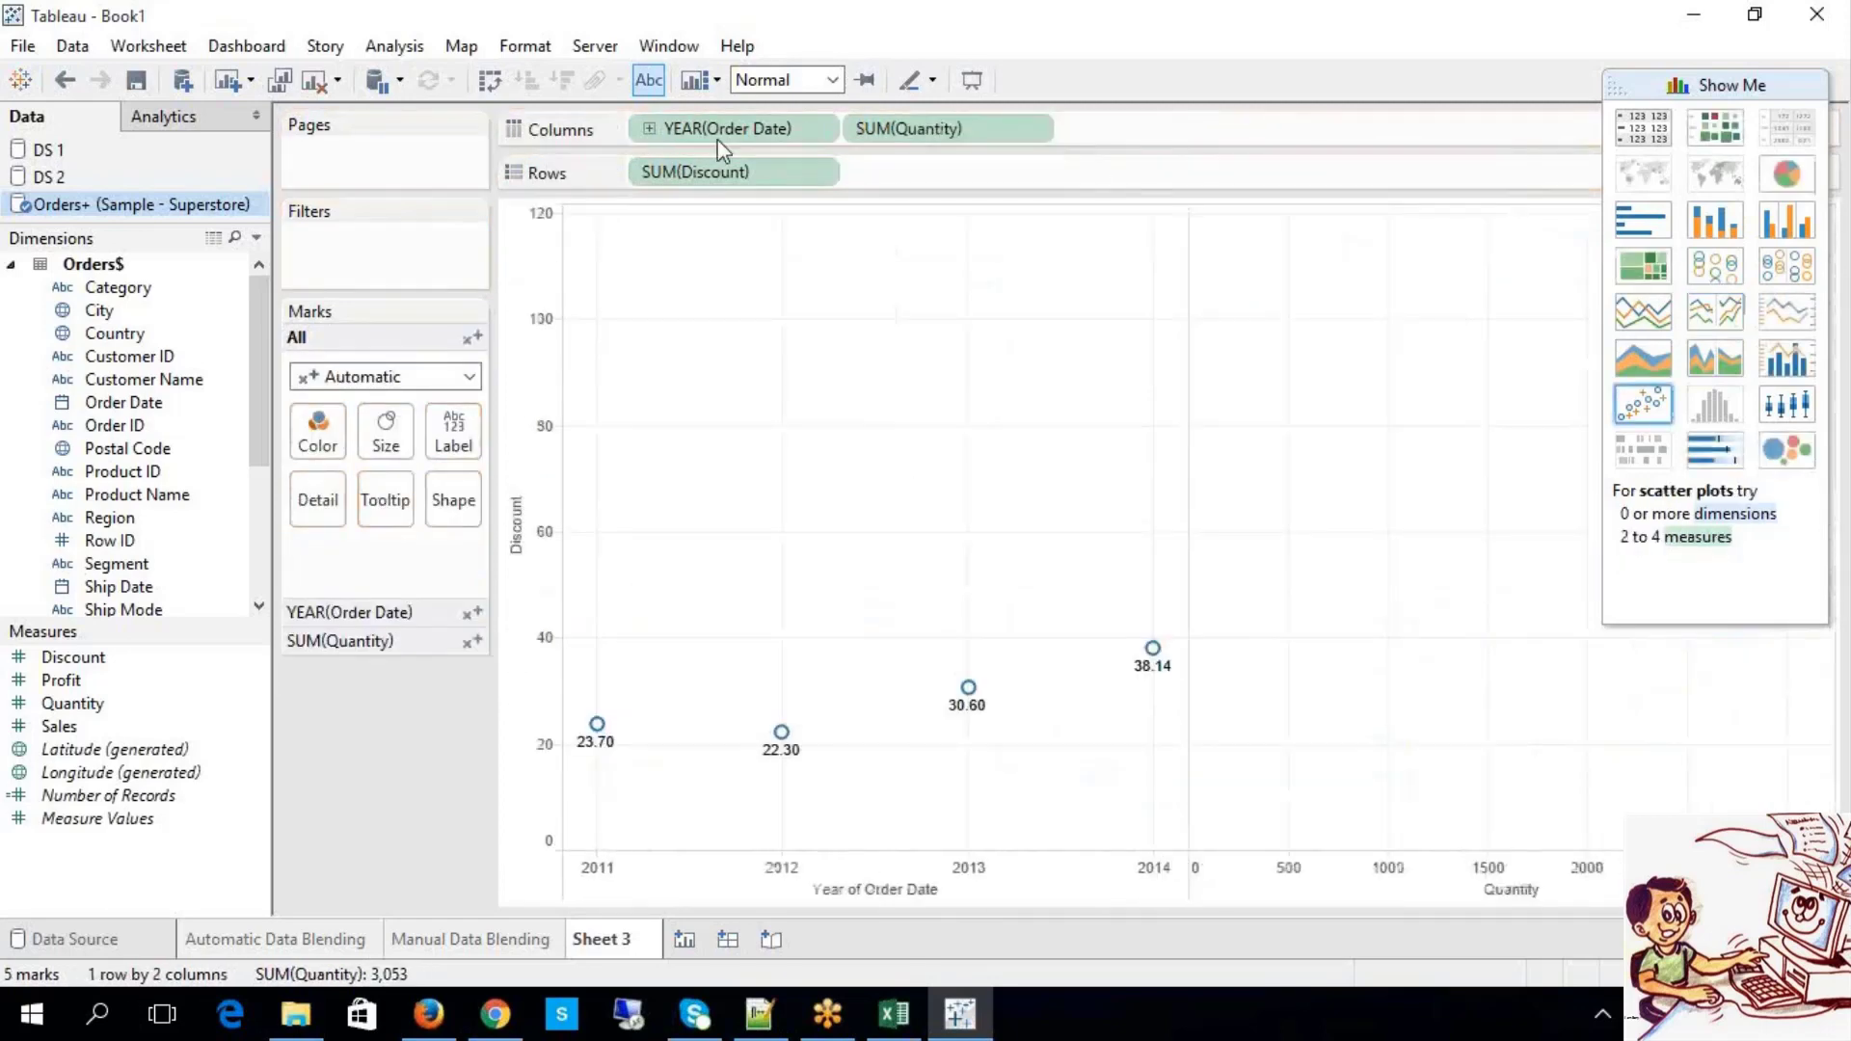
left_click_drag(756, 135, 912, 177)
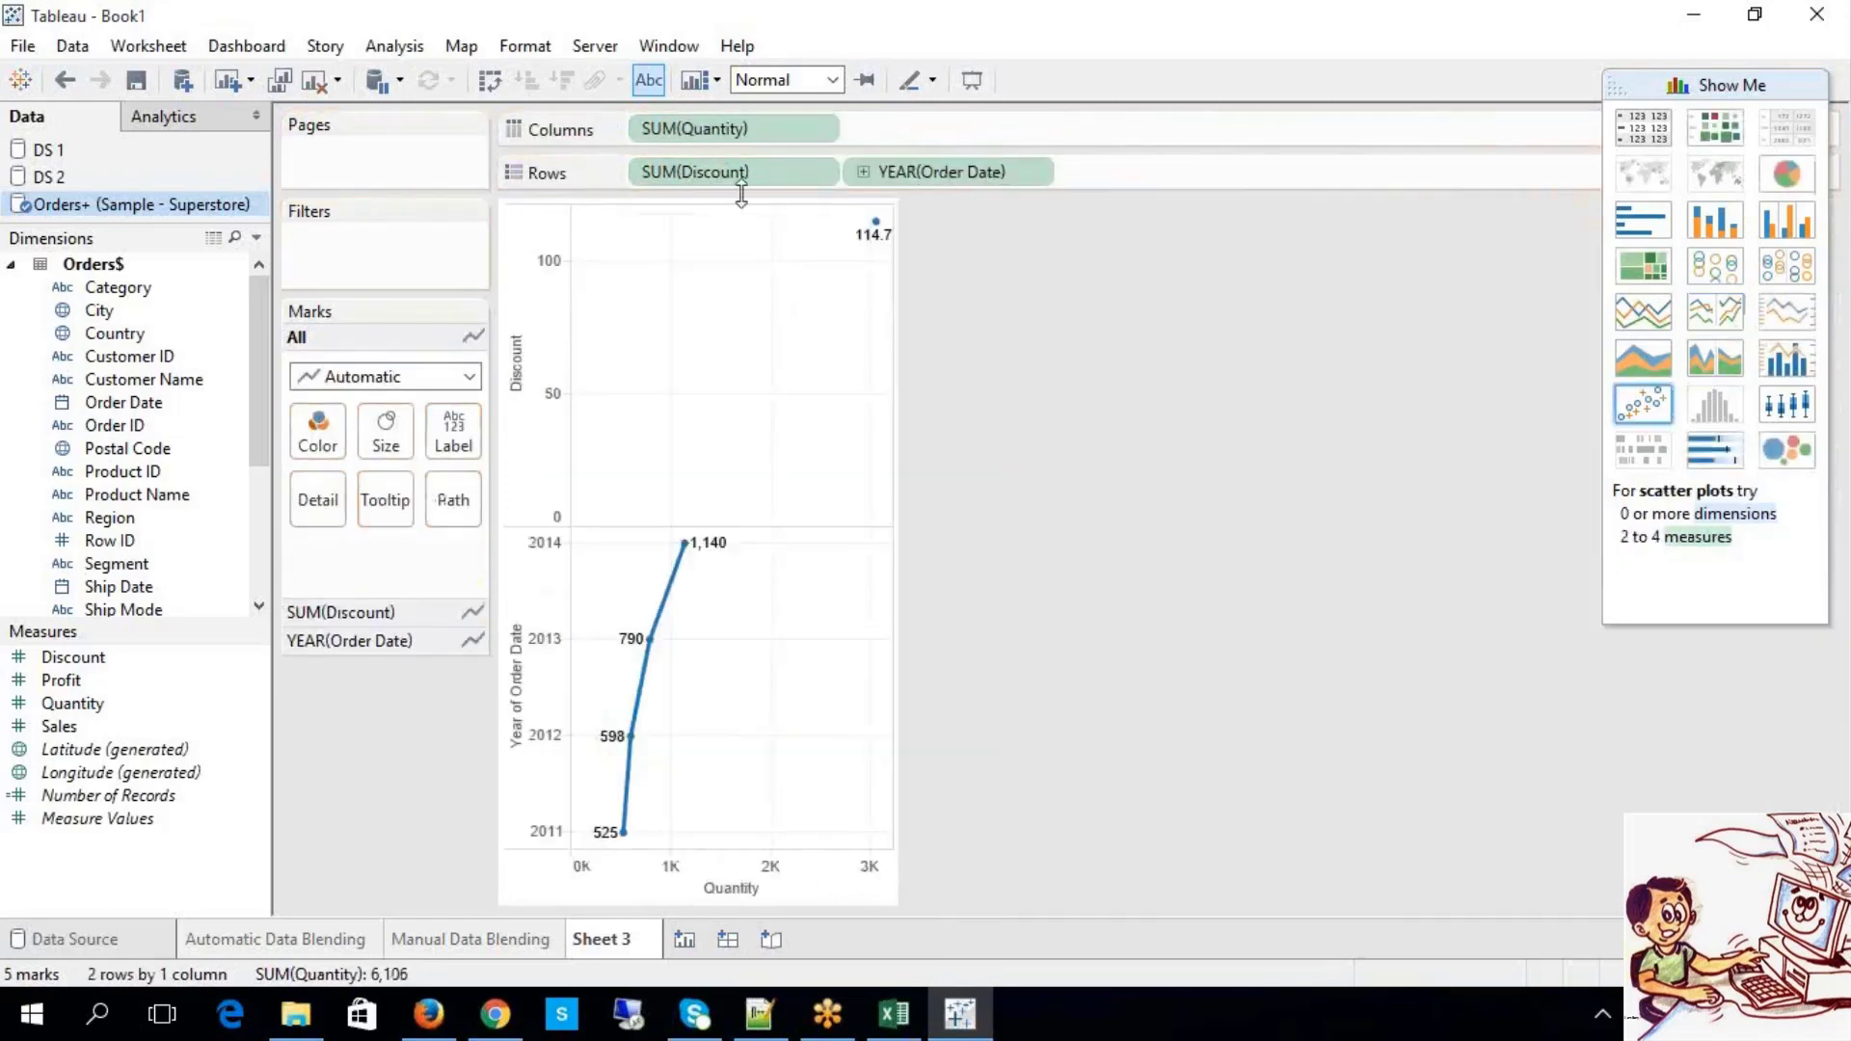
left_click(1789, 314)
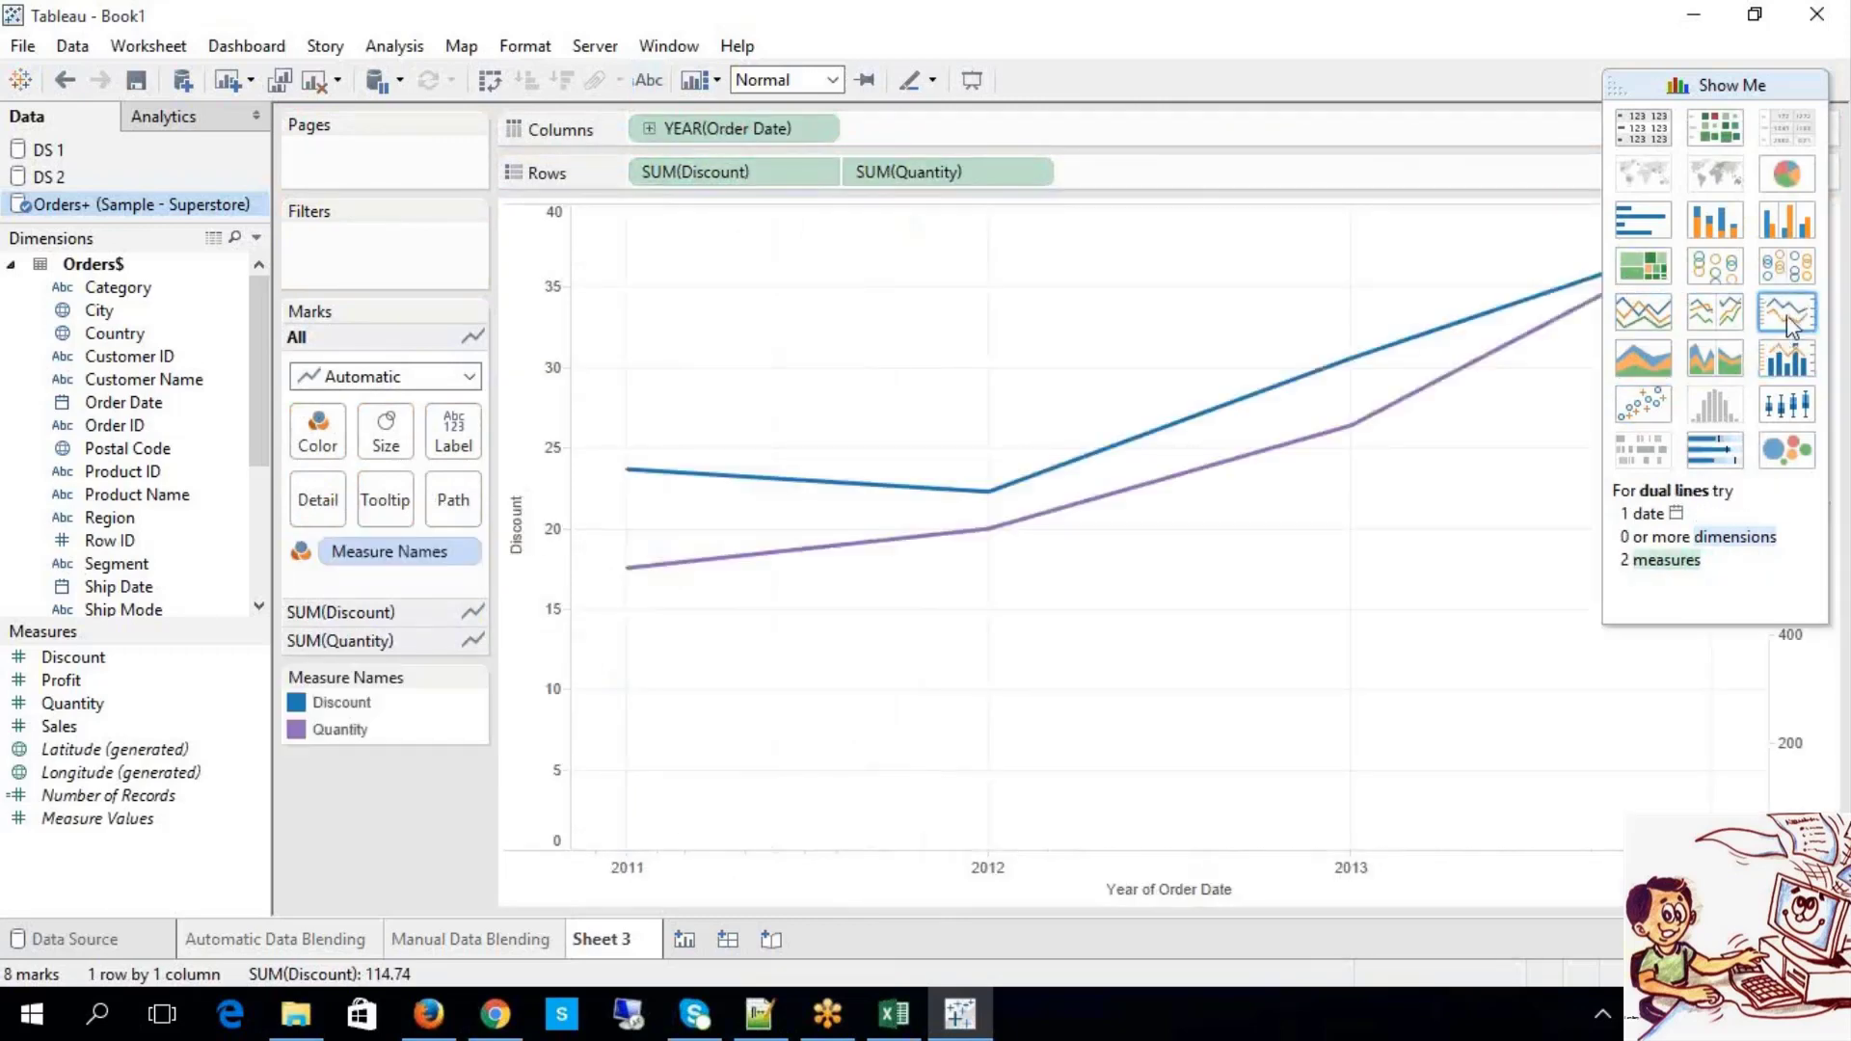
left_click(648, 80)
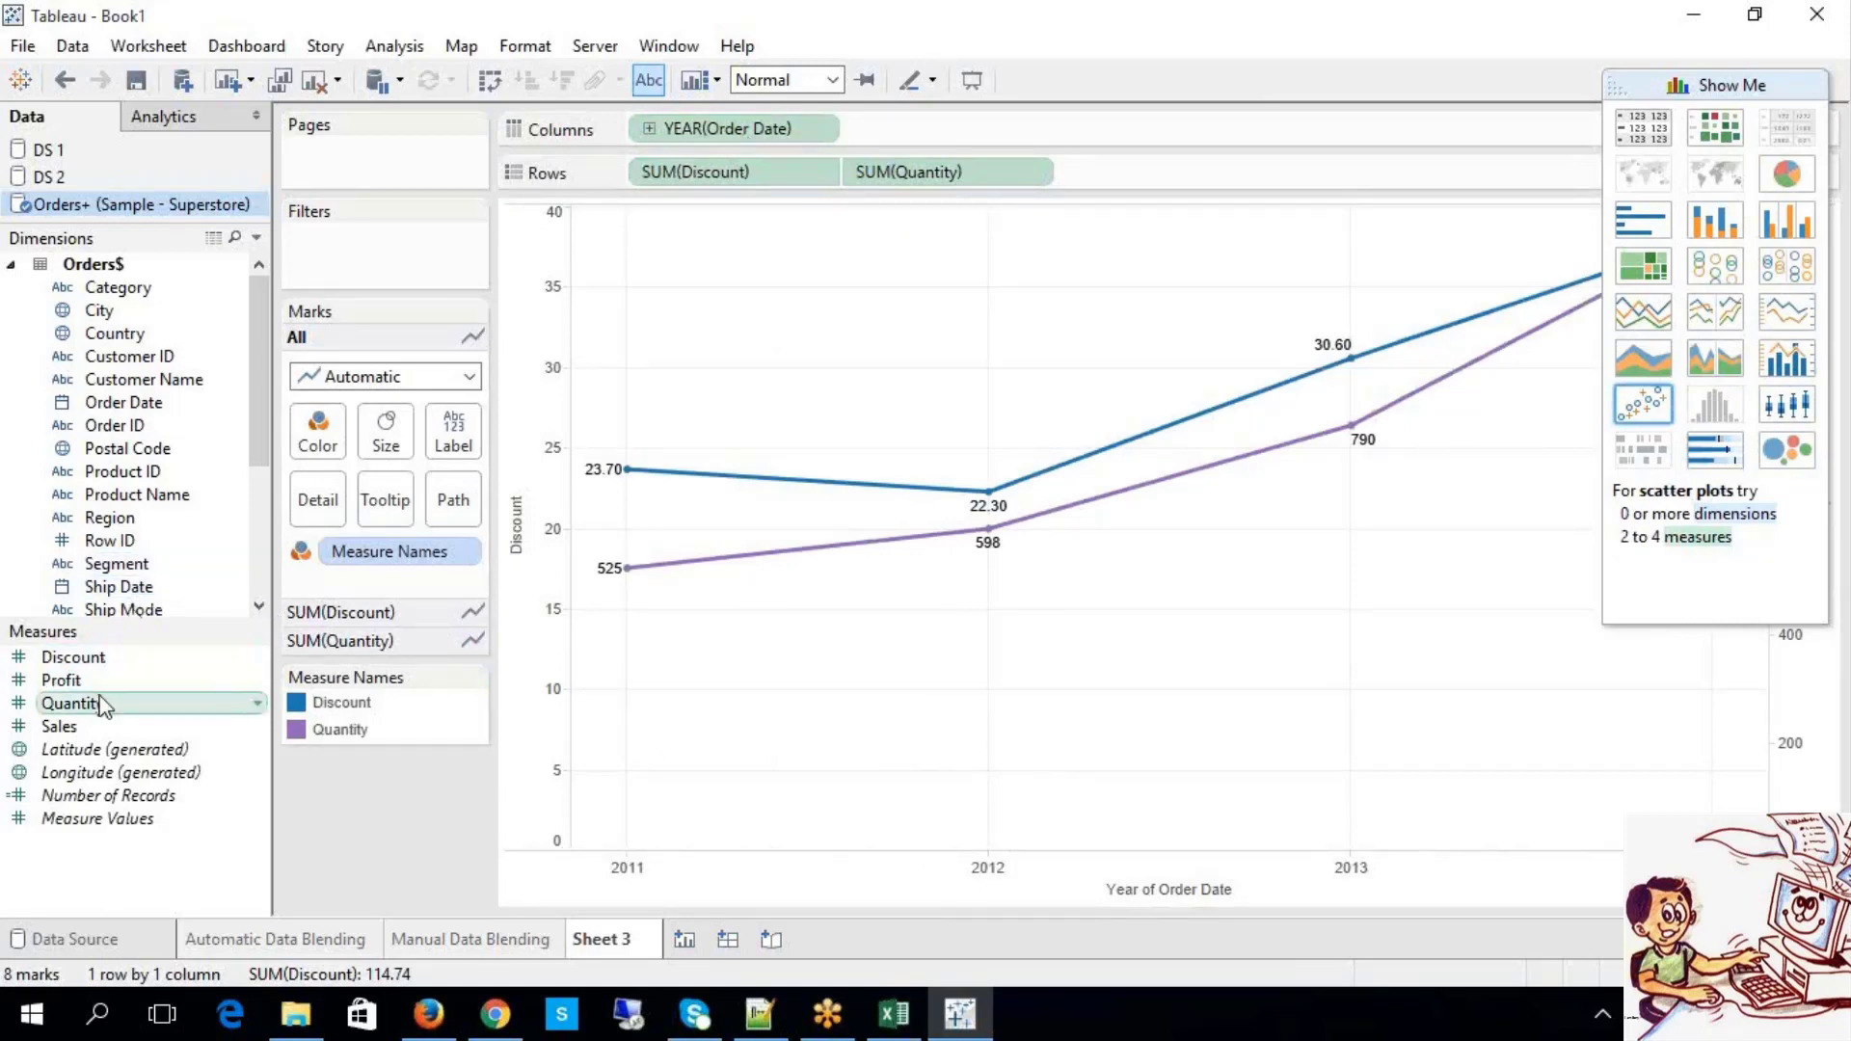
Step: Try Sales as a third measure in the rows, and restore the labelled dual lines chart of Discount and Quantity
left_click_drag(102, 726, 1242, 164)
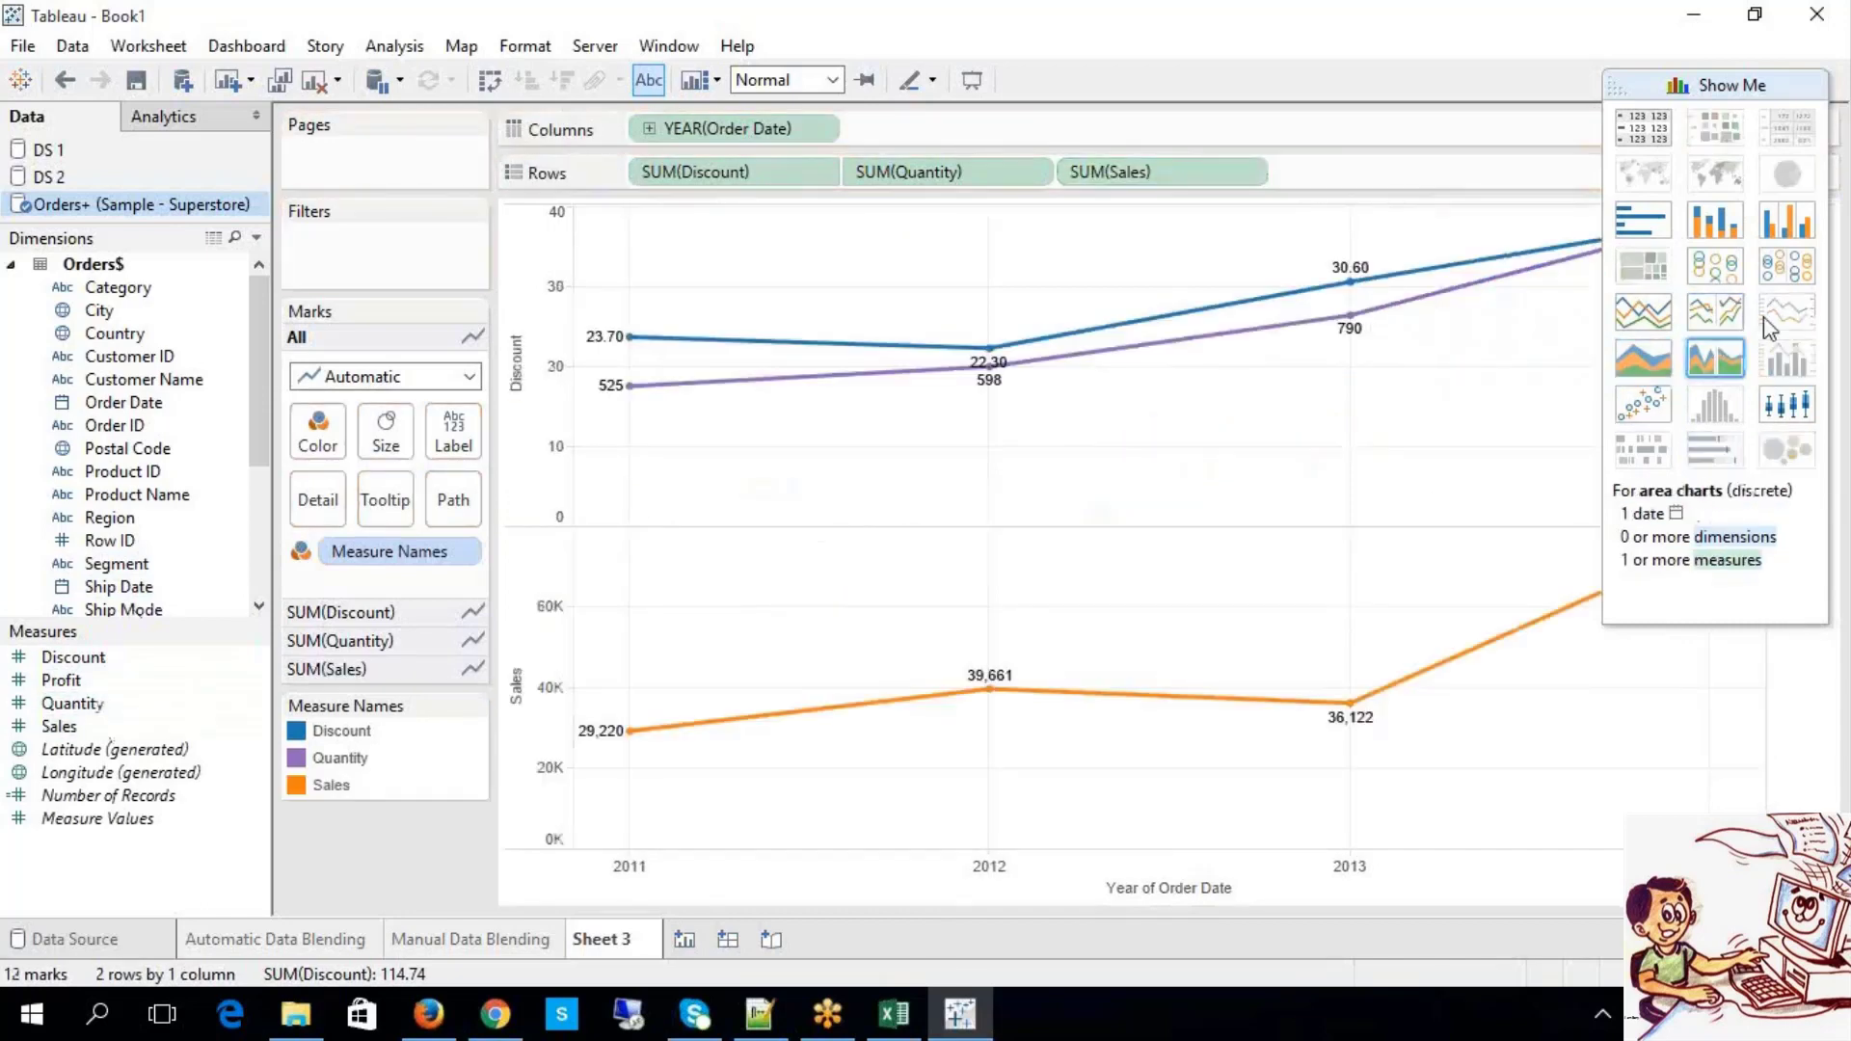
left_click(1176, 179)
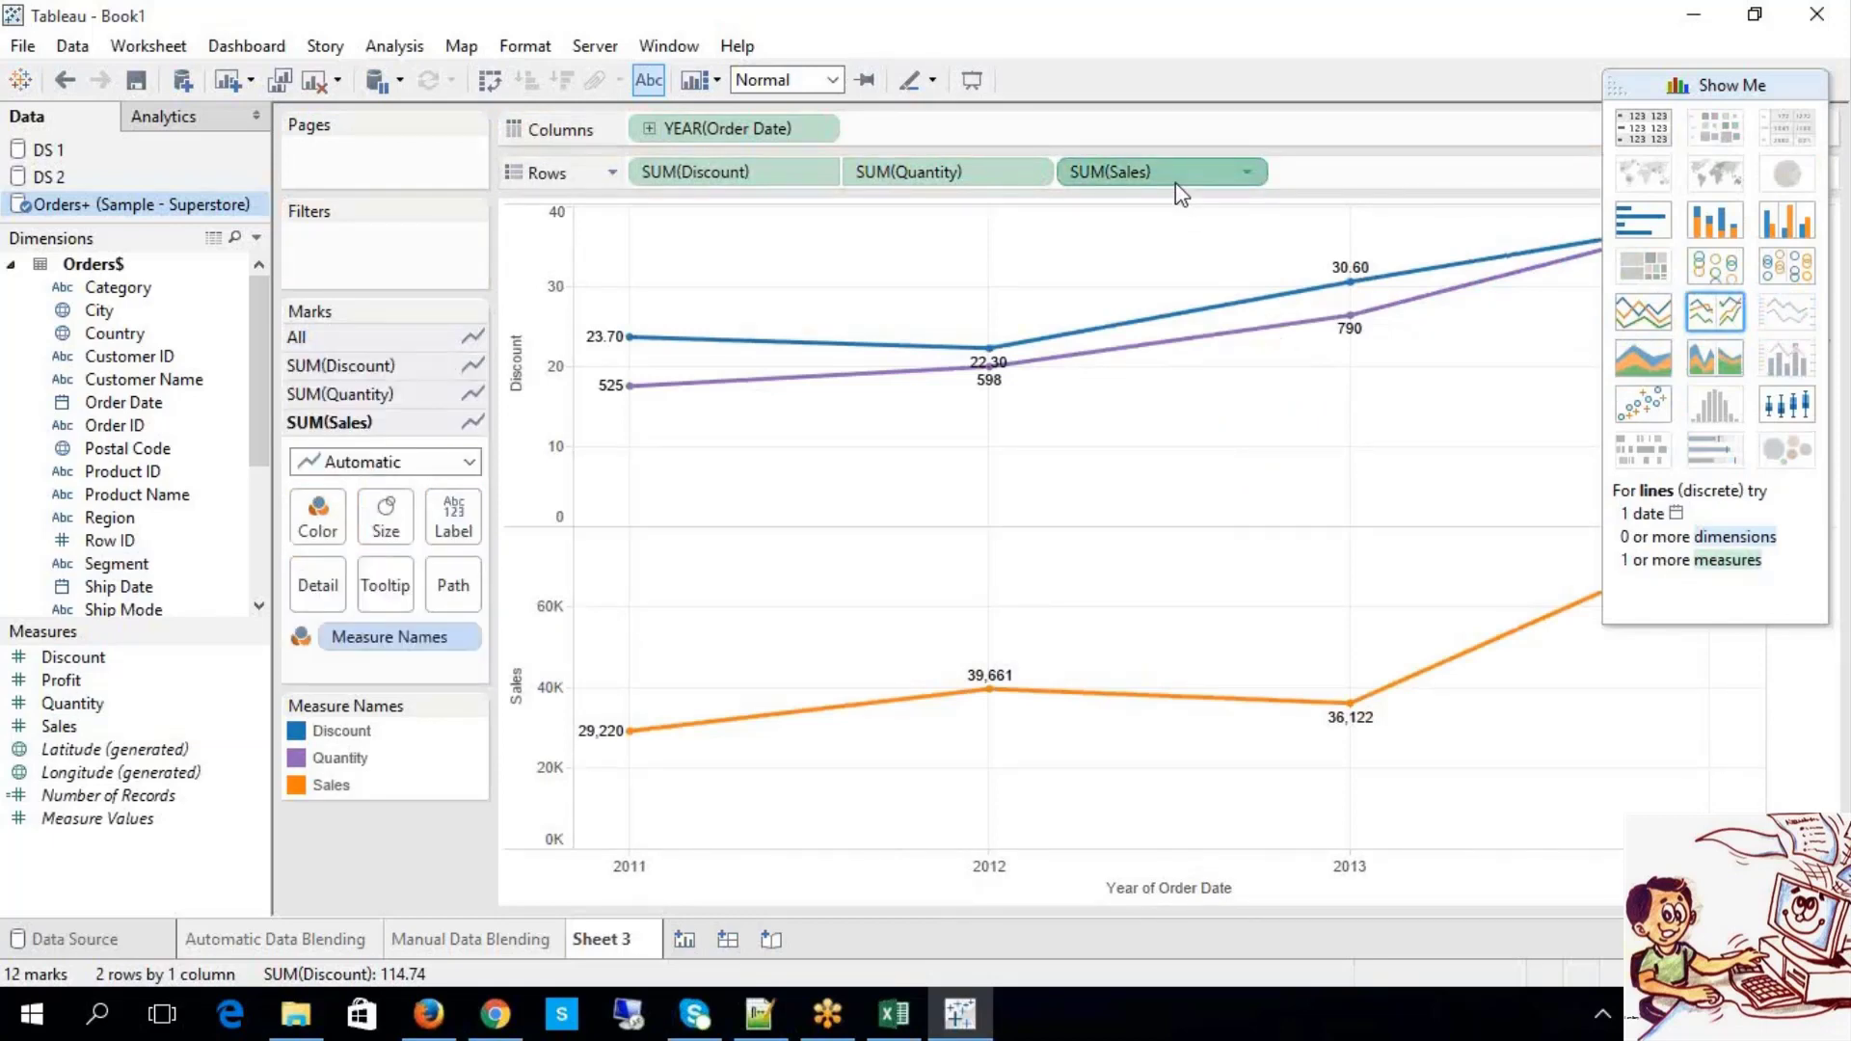
left_click_drag(1181, 193, 1229, 378)
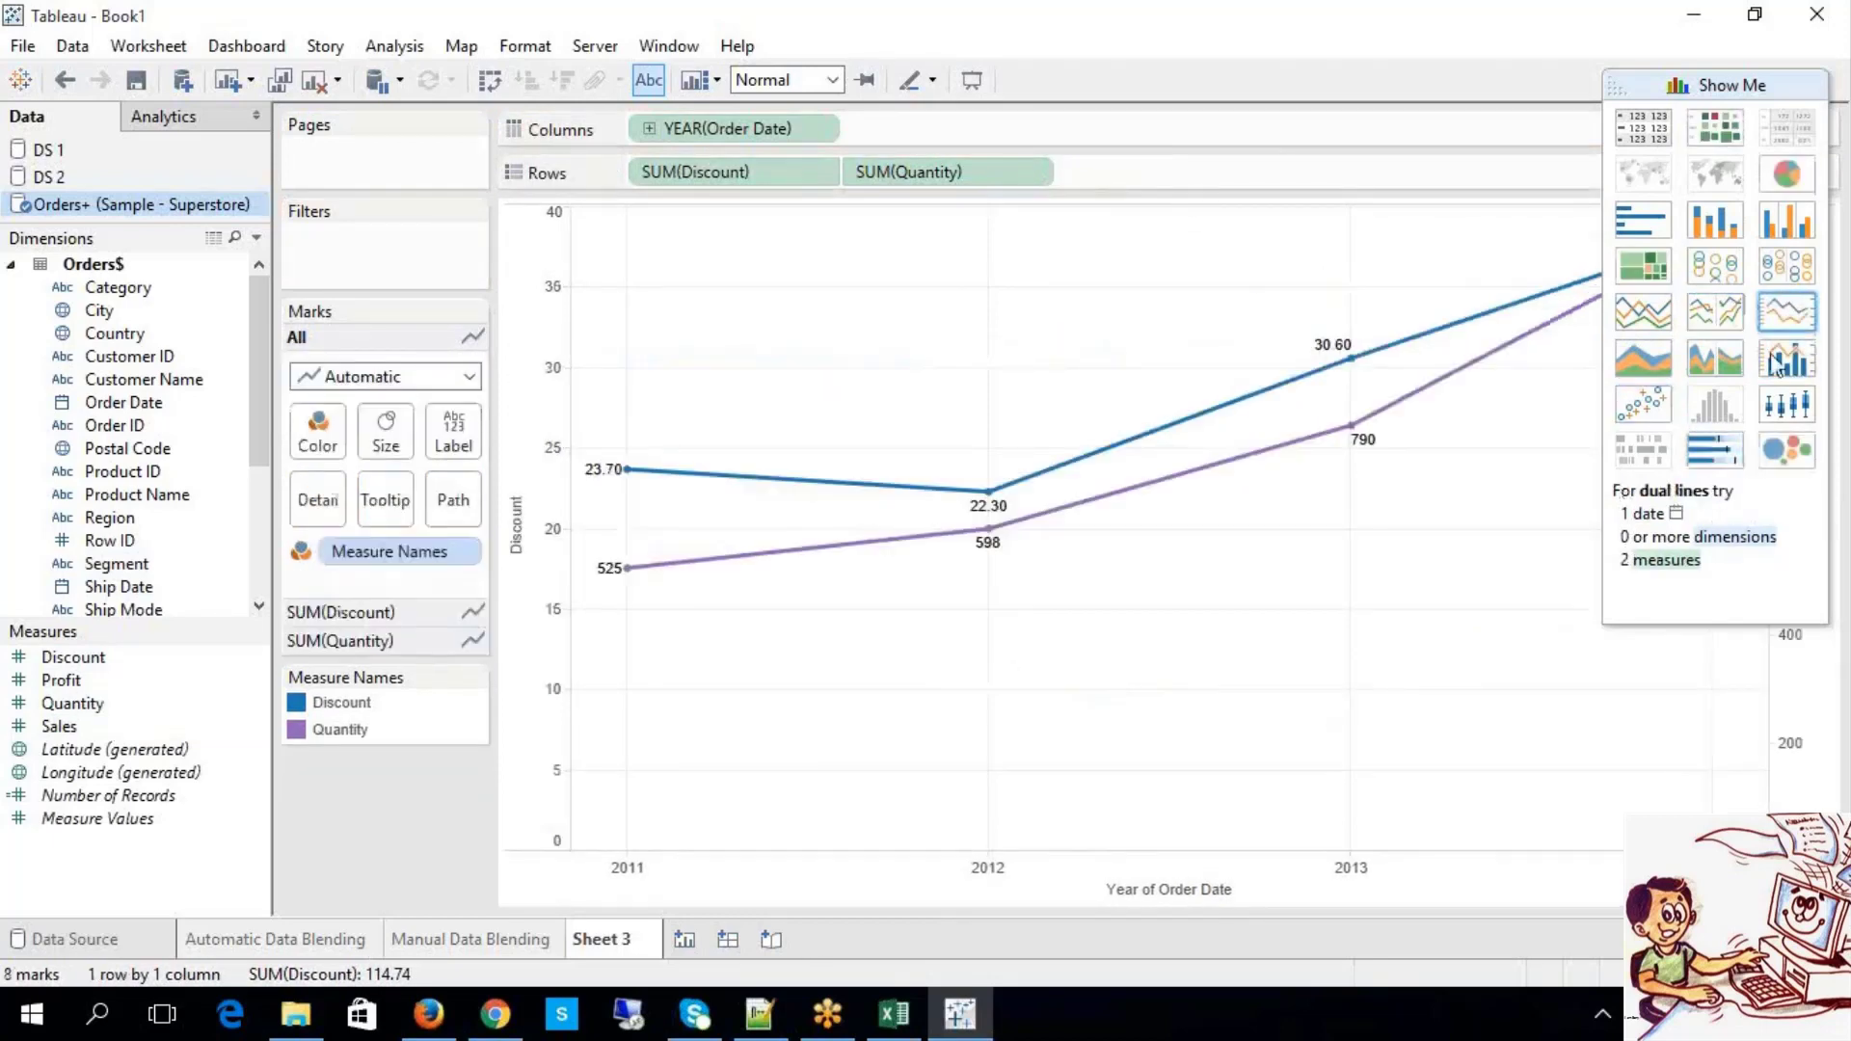
left_click(1788, 318)
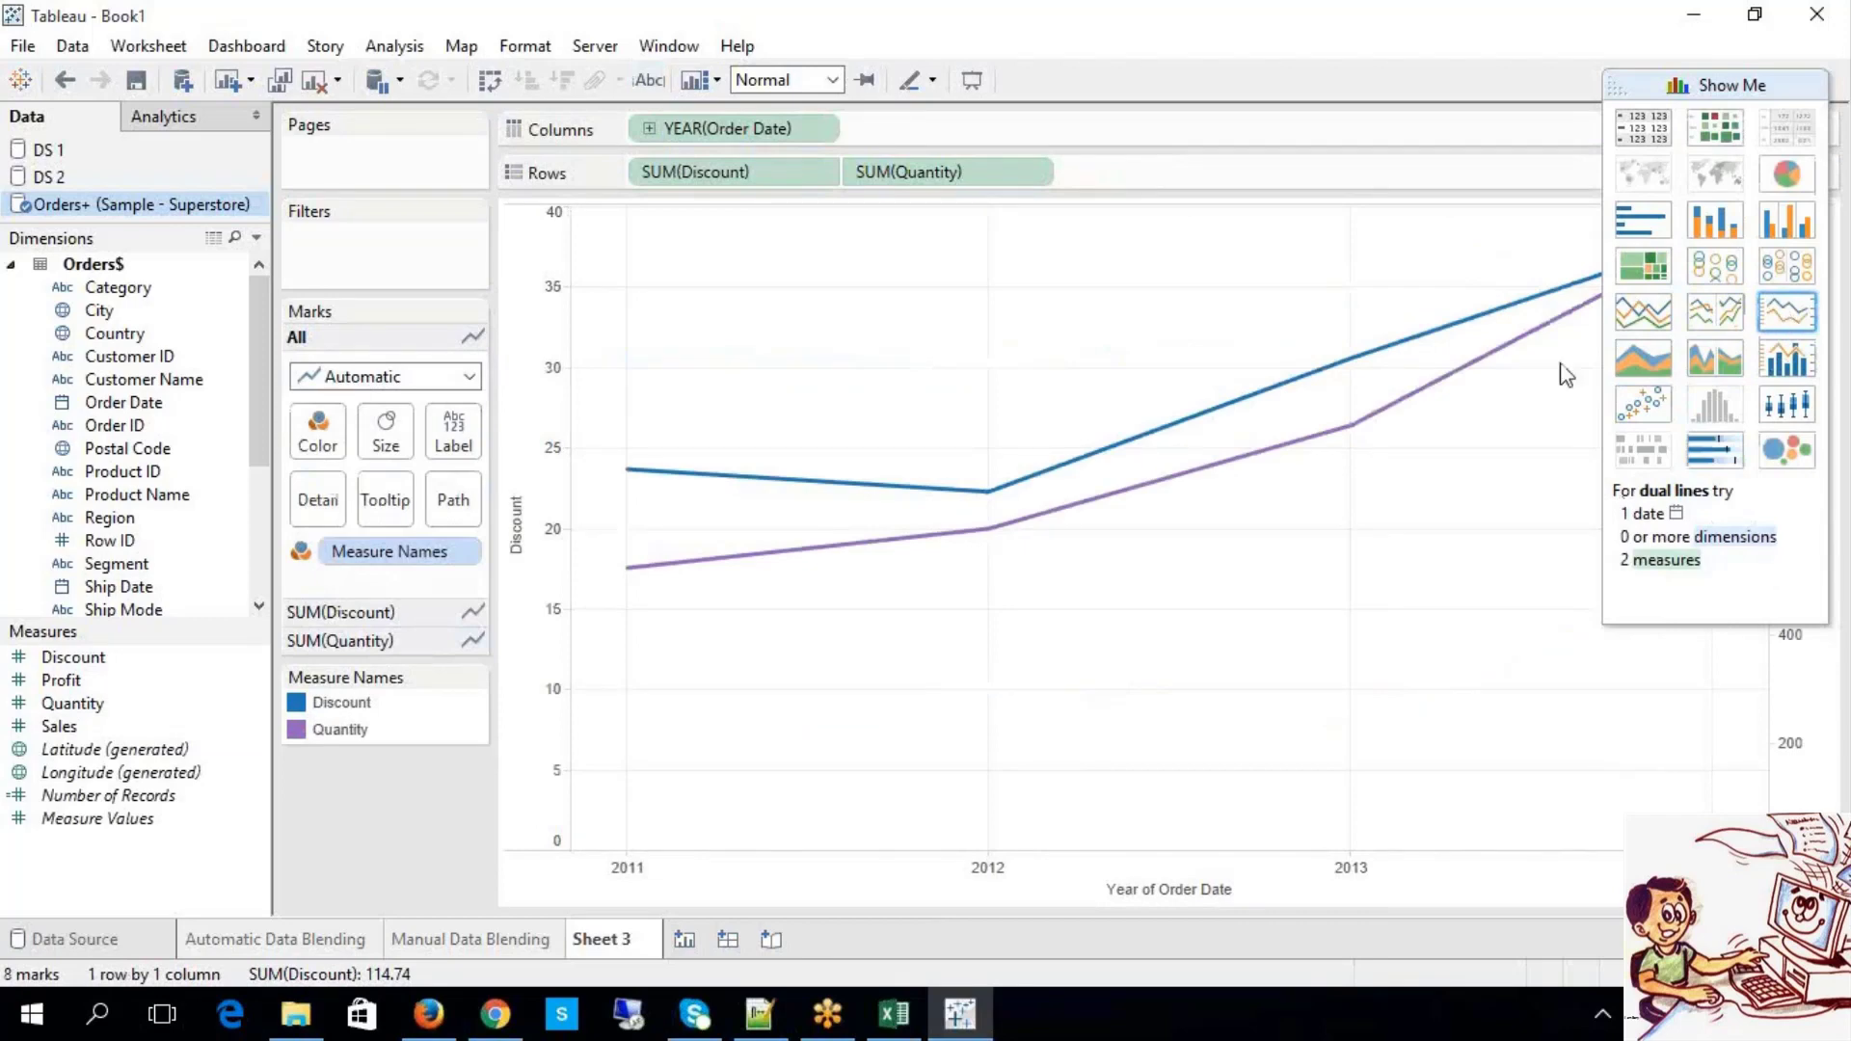
left_click(648, 82)
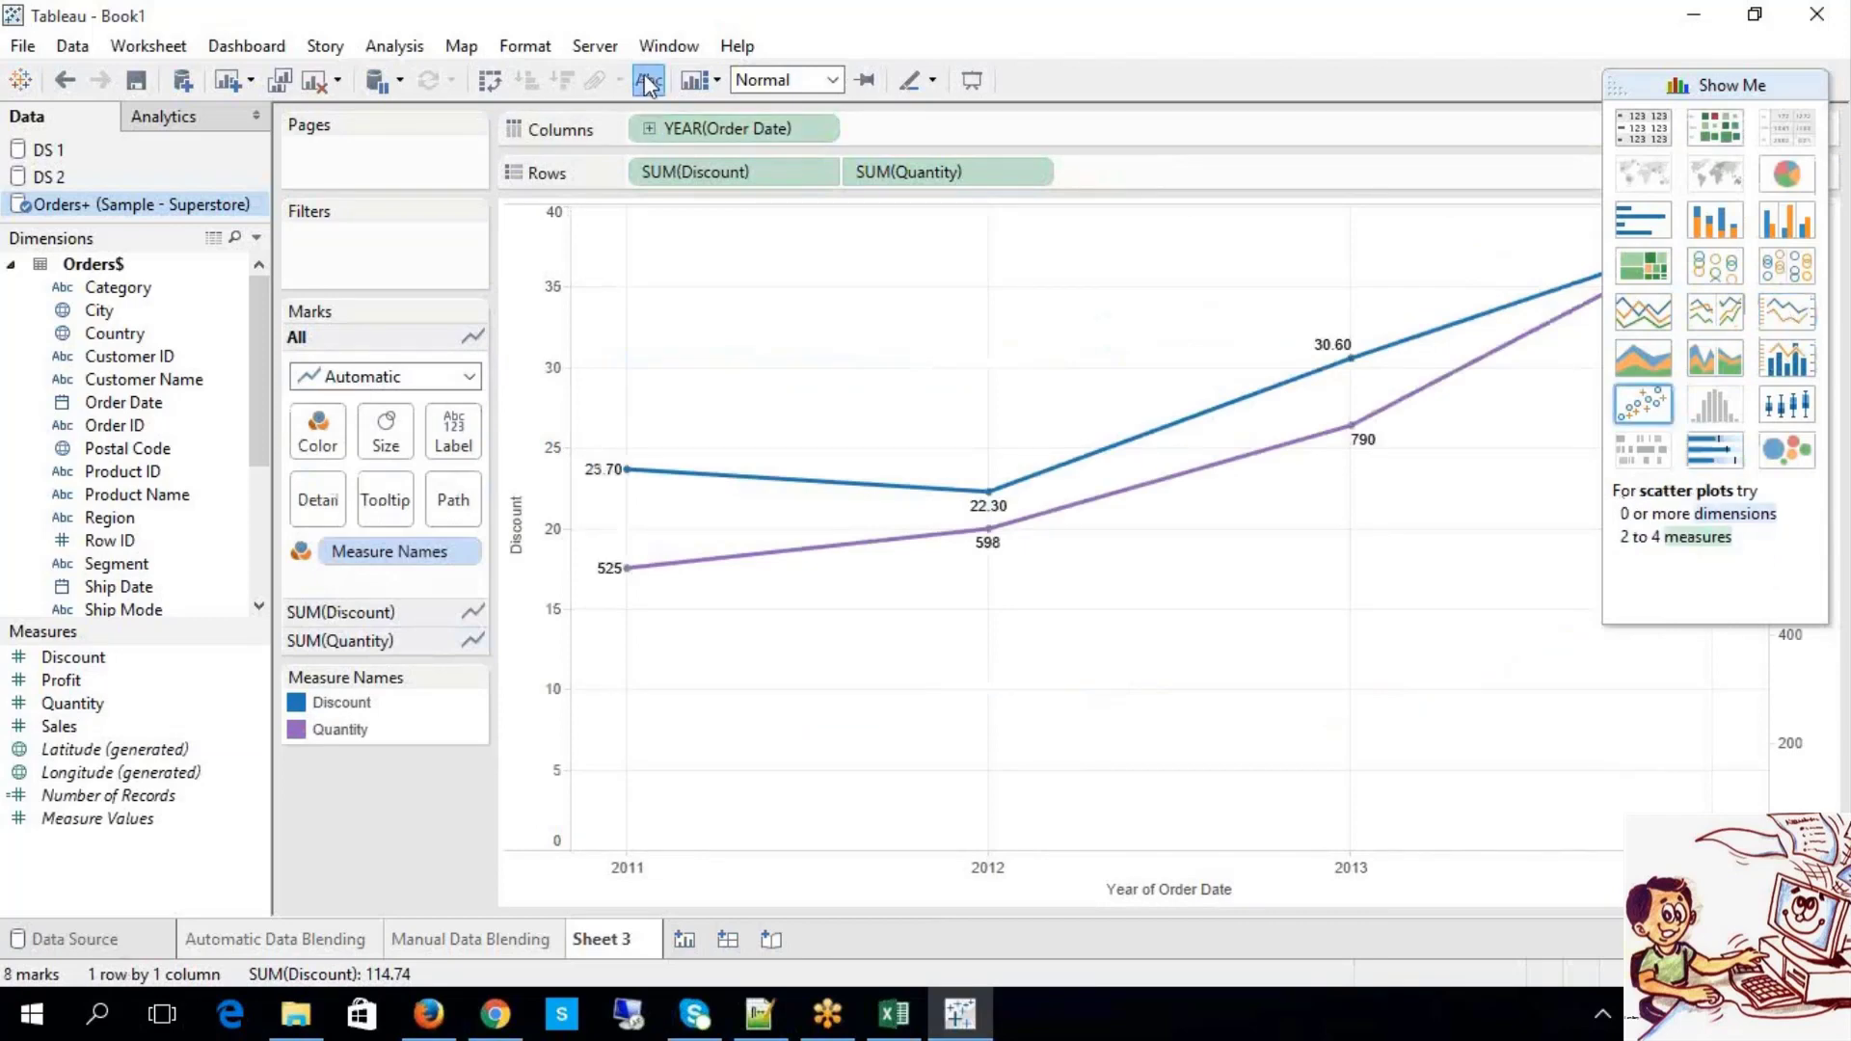
Step: Convert the chart to a dual combination of Discount bars and a Quantity line with mark labels, and collapse the chart type picker
left_click(1791, 374)
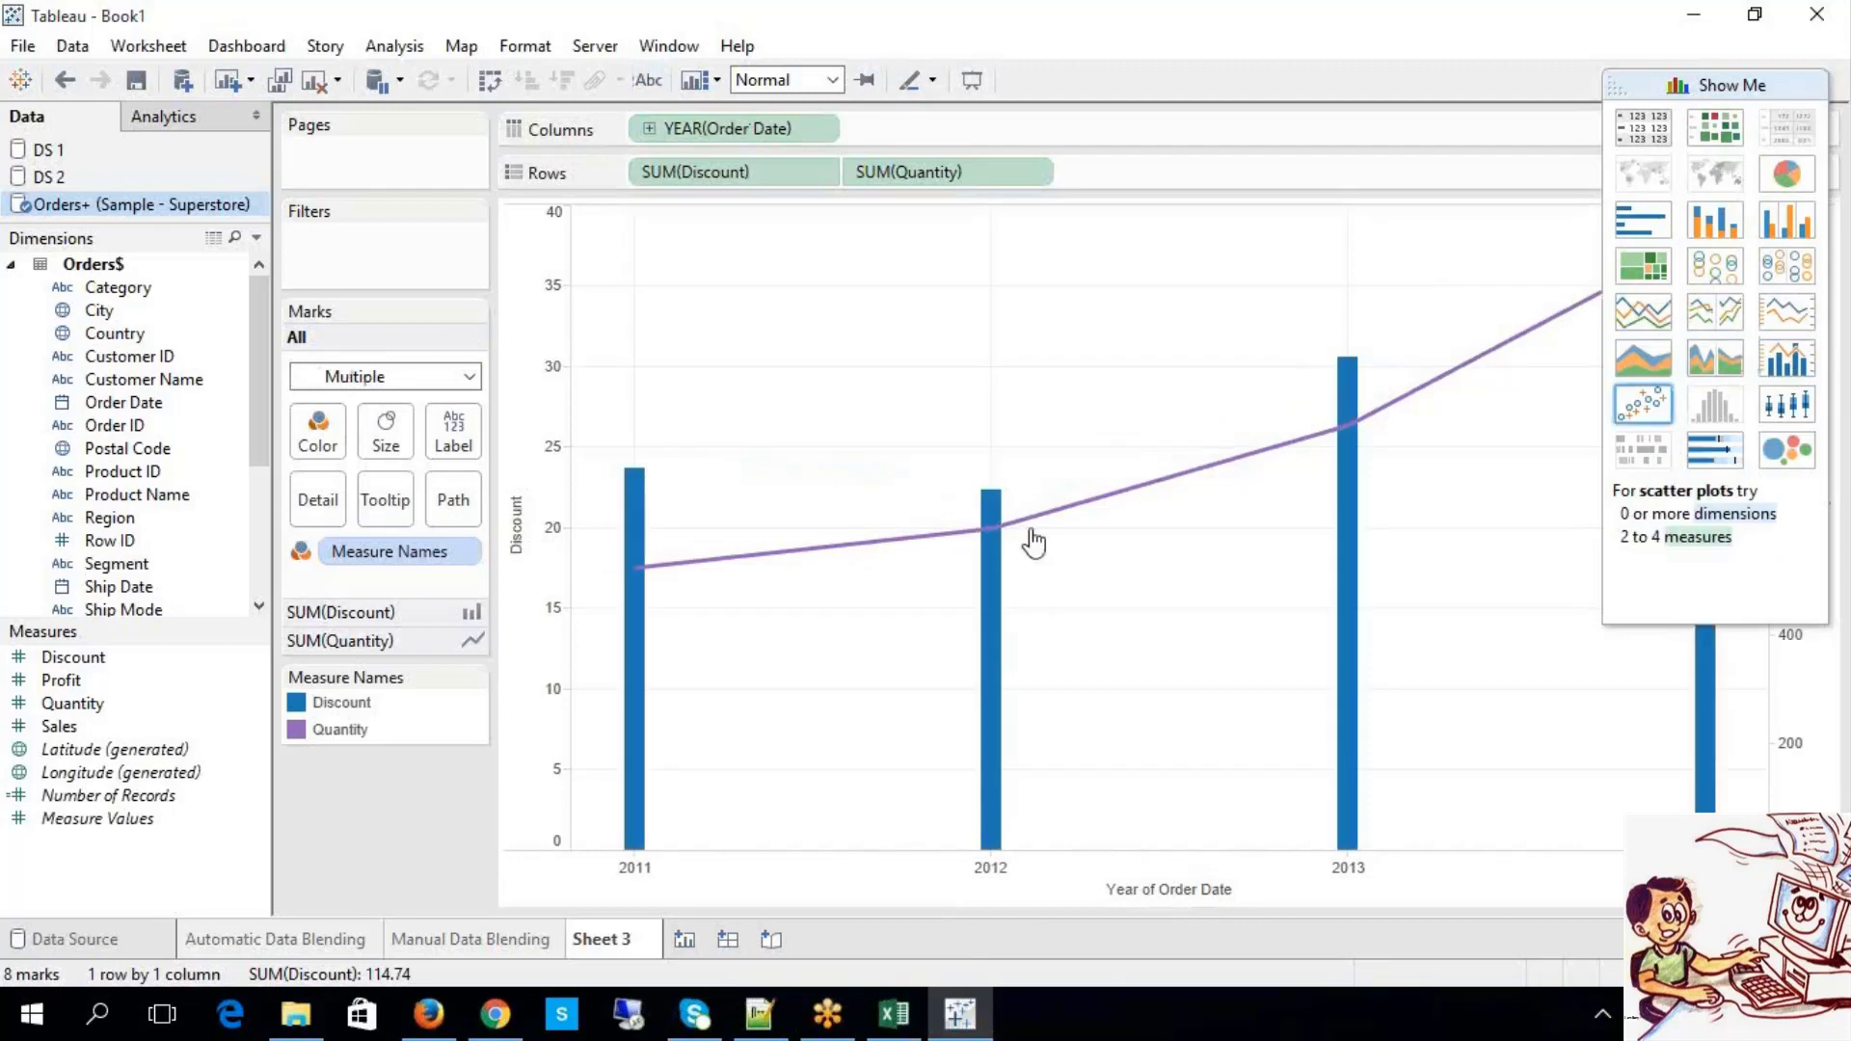
left_click(648, 83)
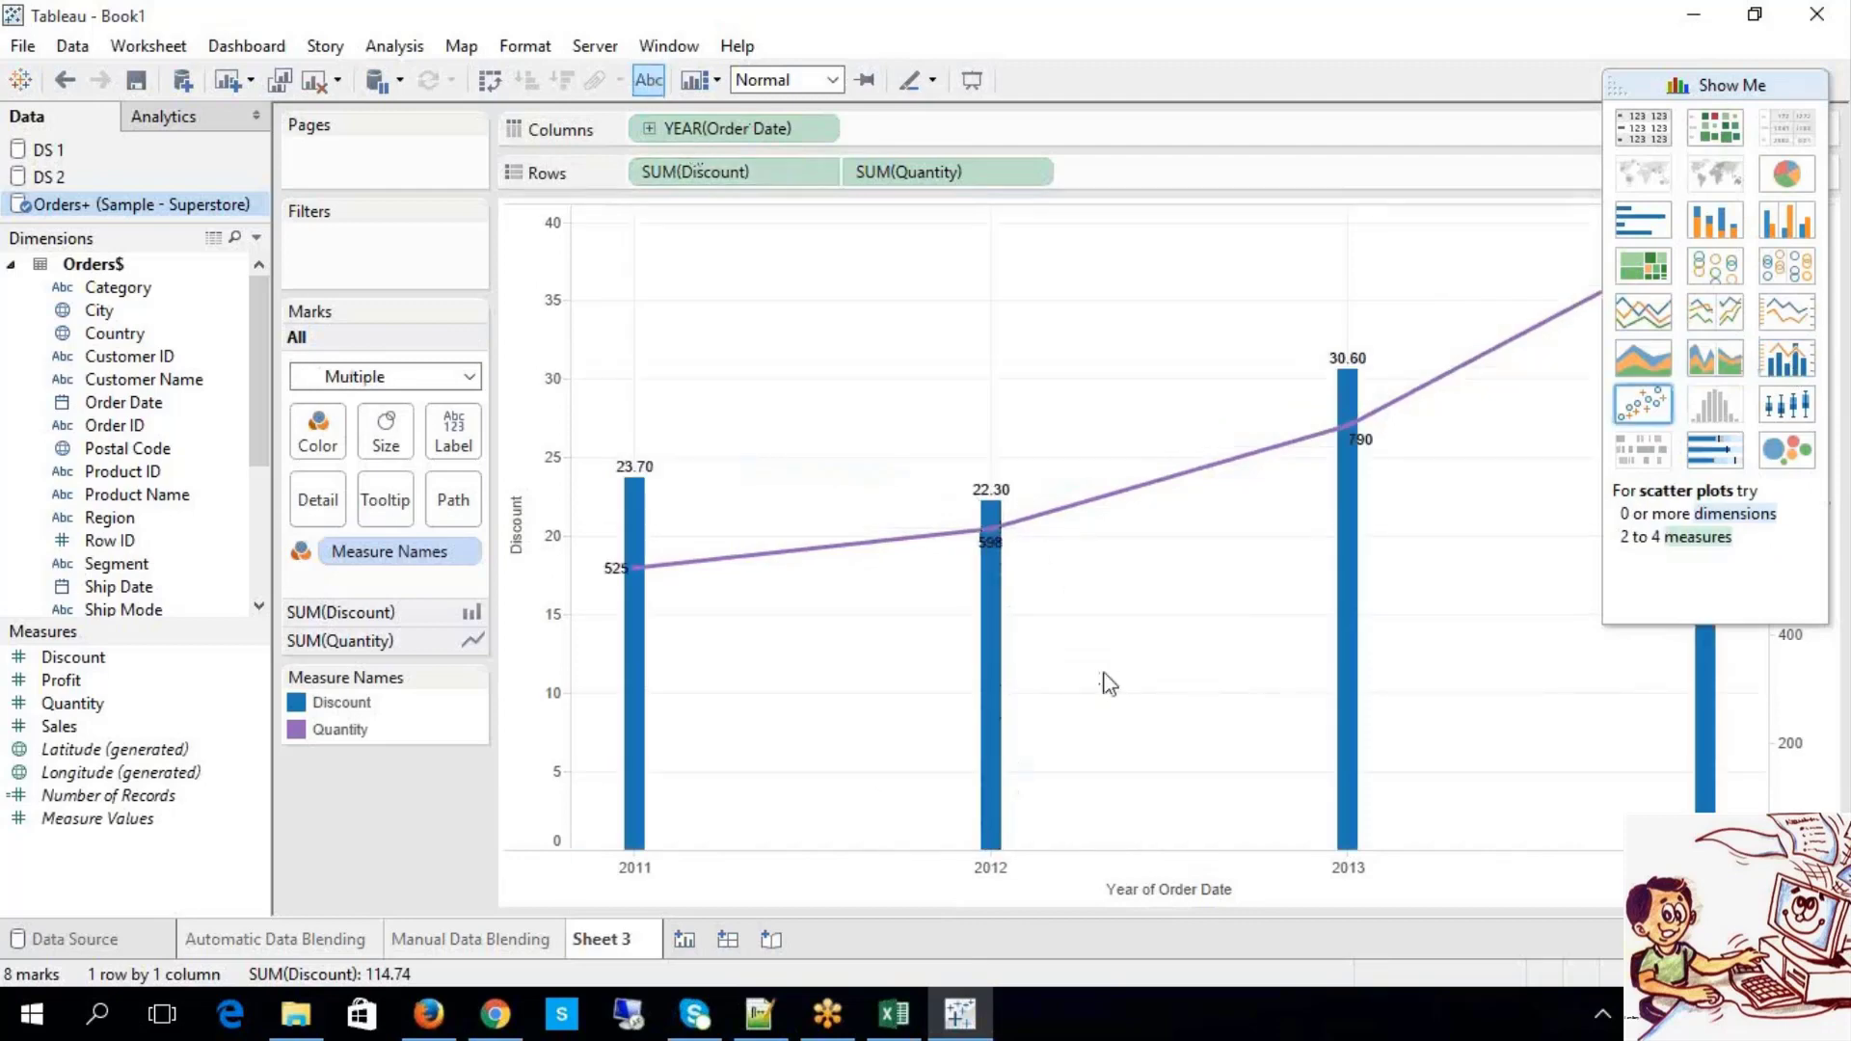
left_click(1732, 87)
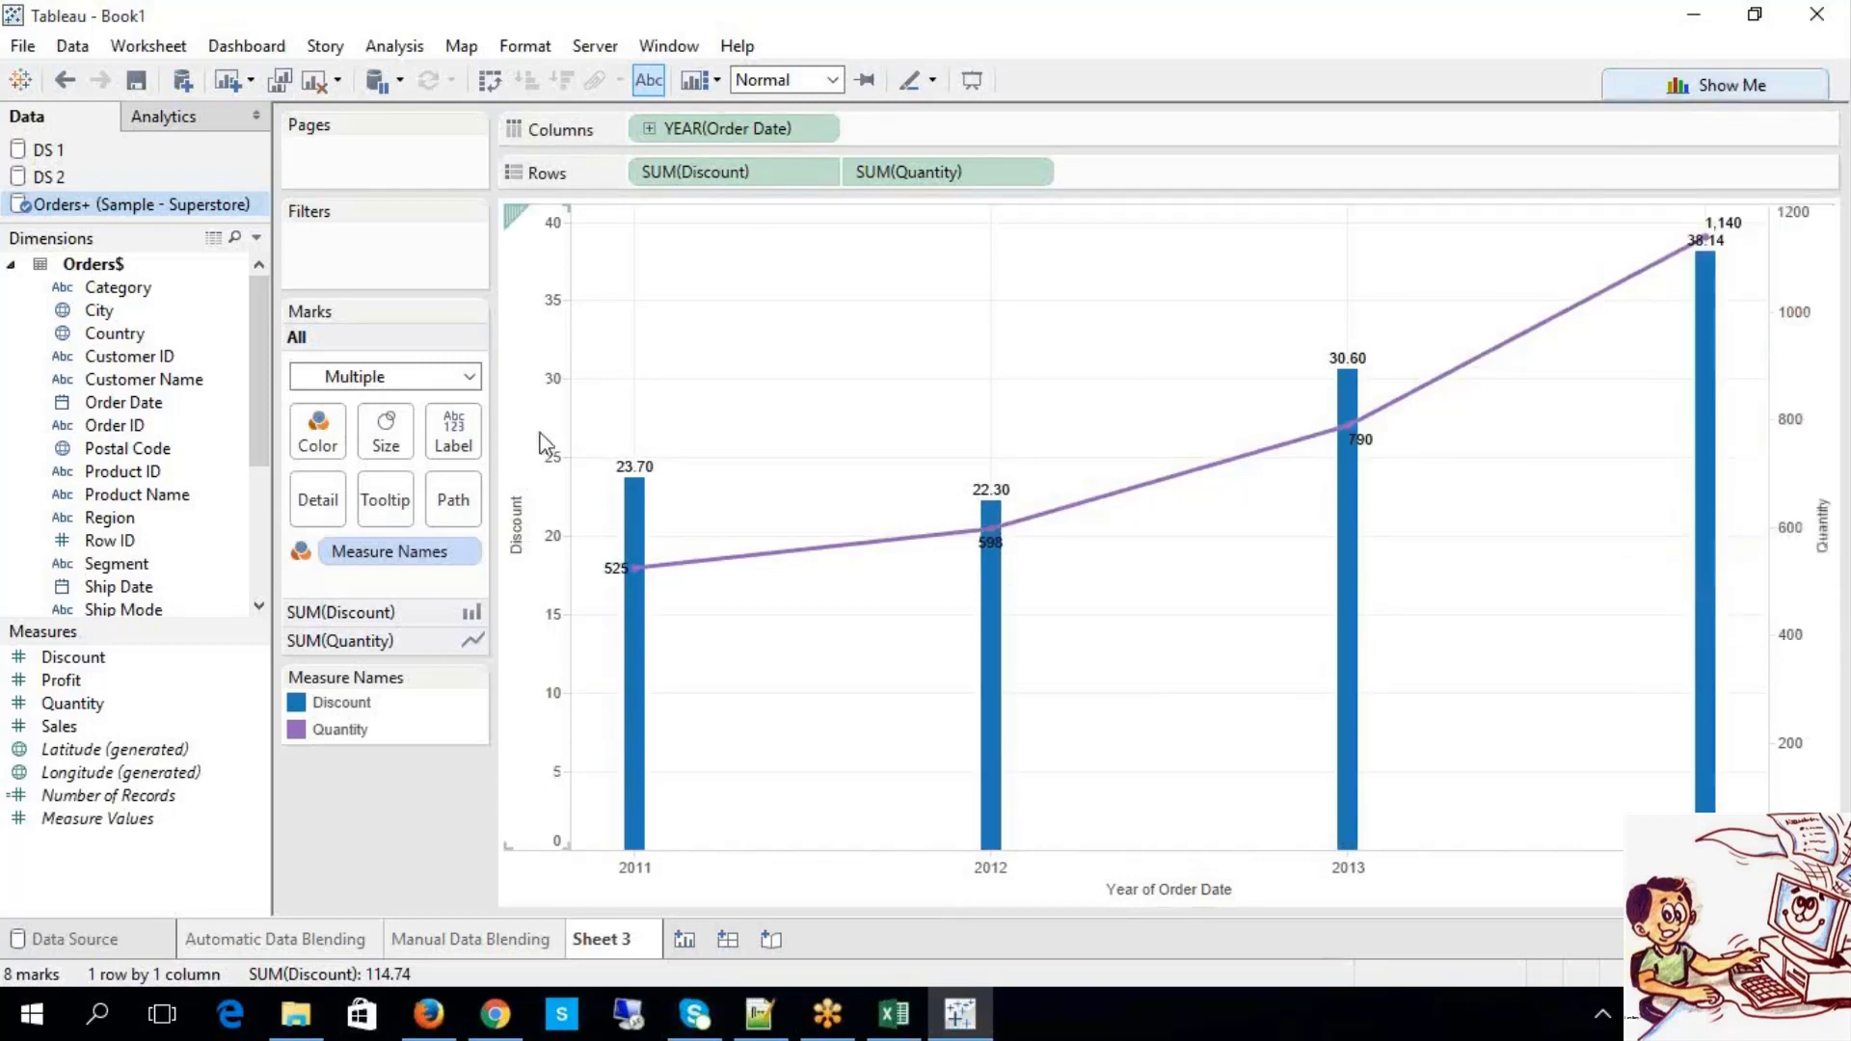
Step: Examine the options of the Quantity and Discount axes, including Dual Axis and Synchronize Axis
left_click(1809, 771)
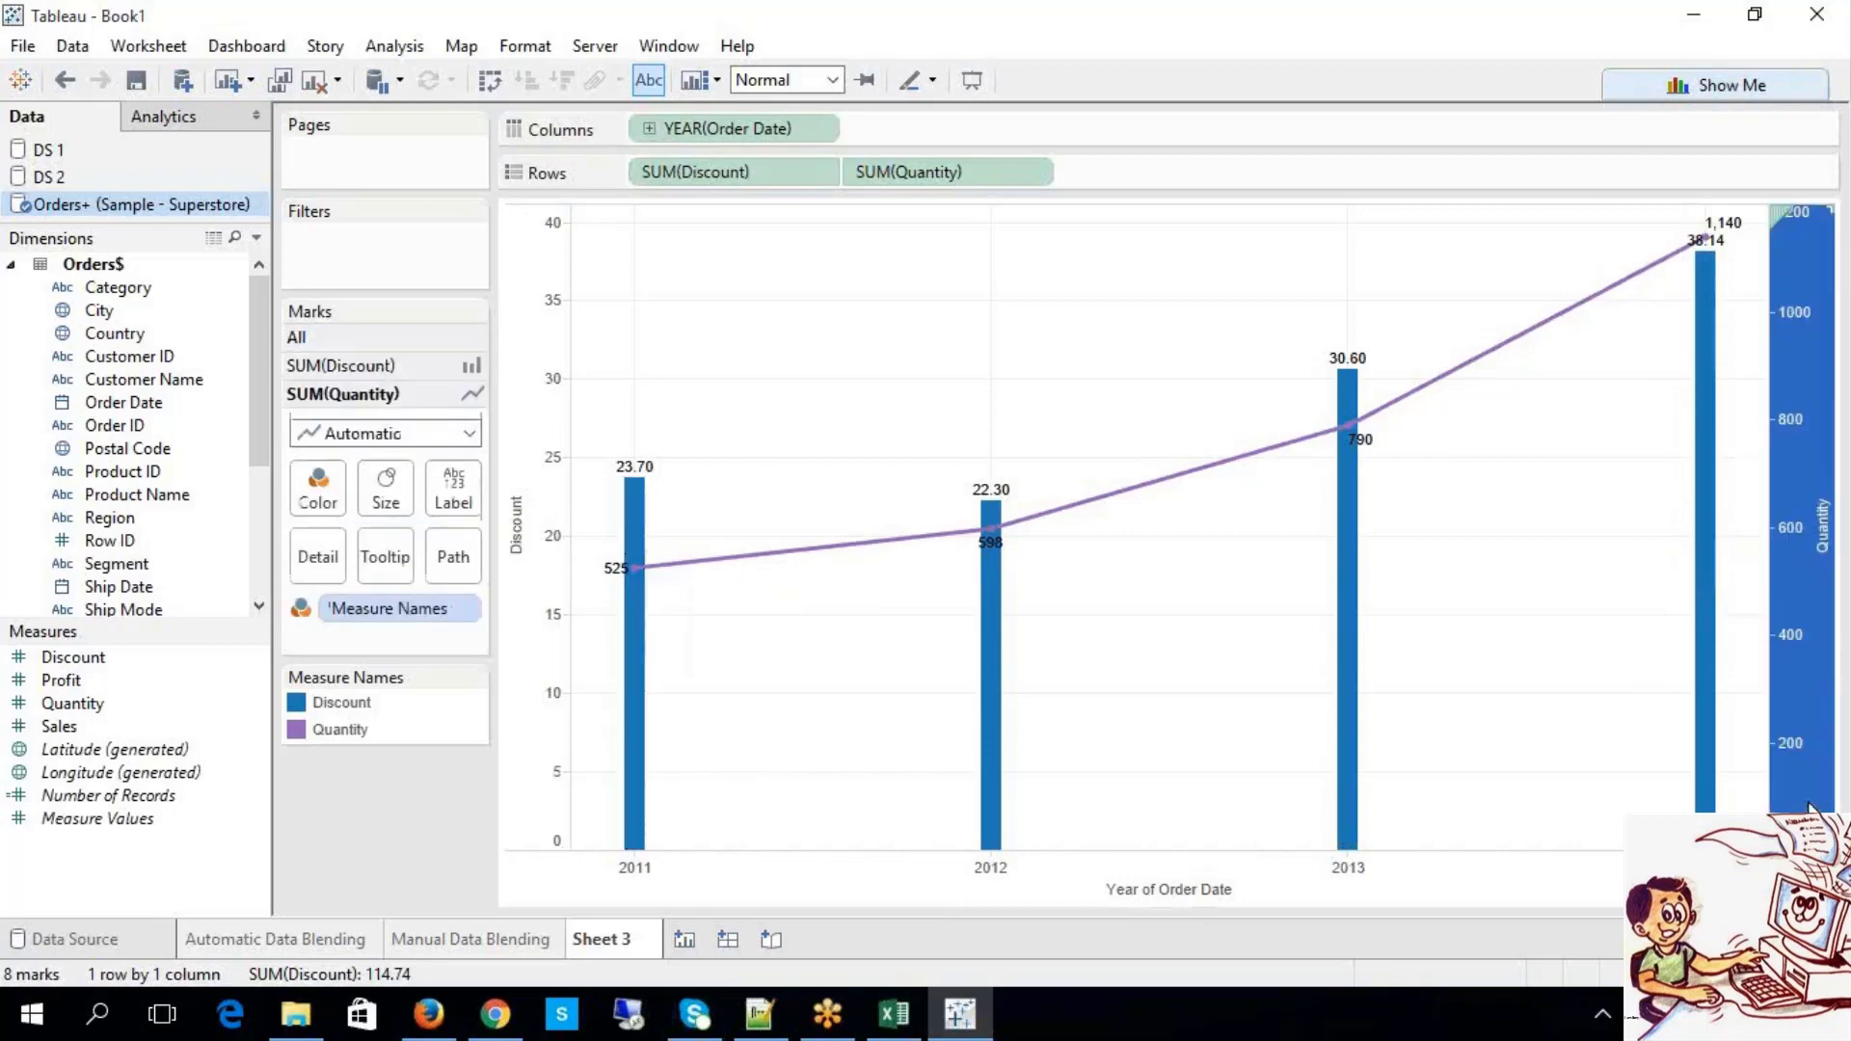
right_click(1805, 450)
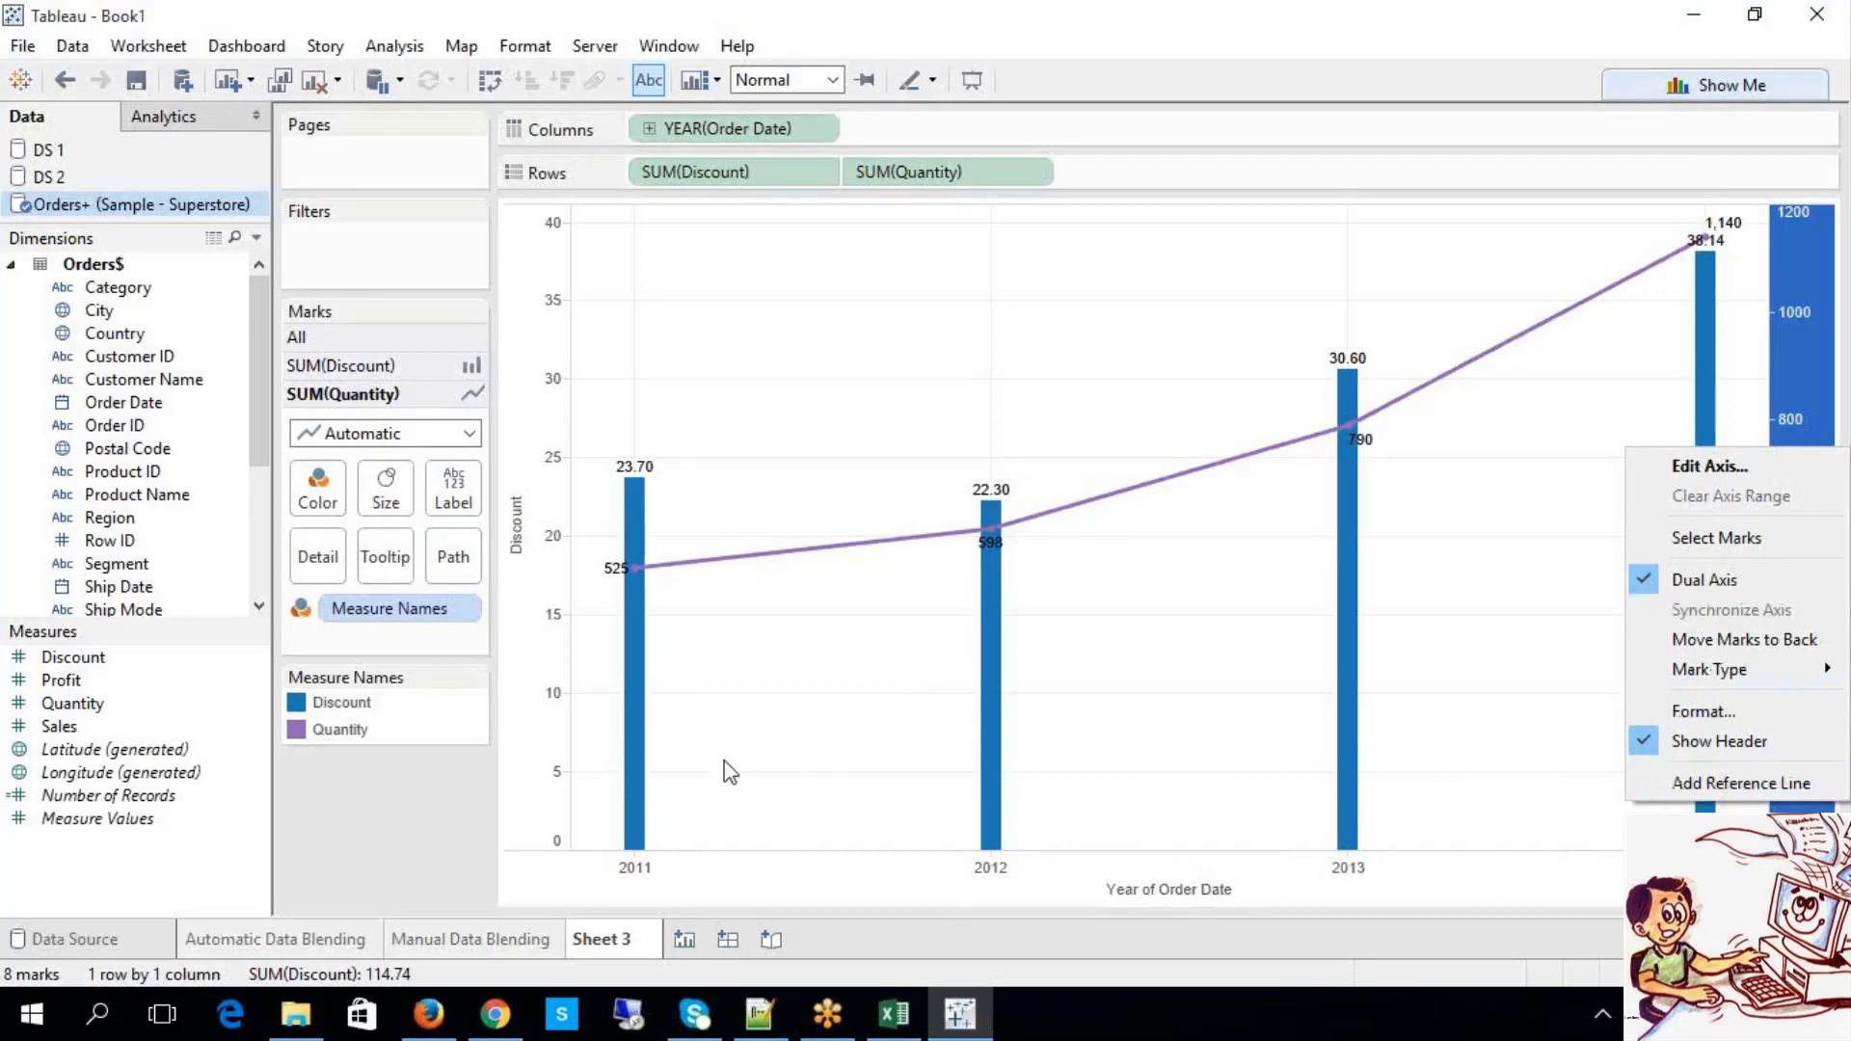
left_click(538, 772)
right_click(538, 772)
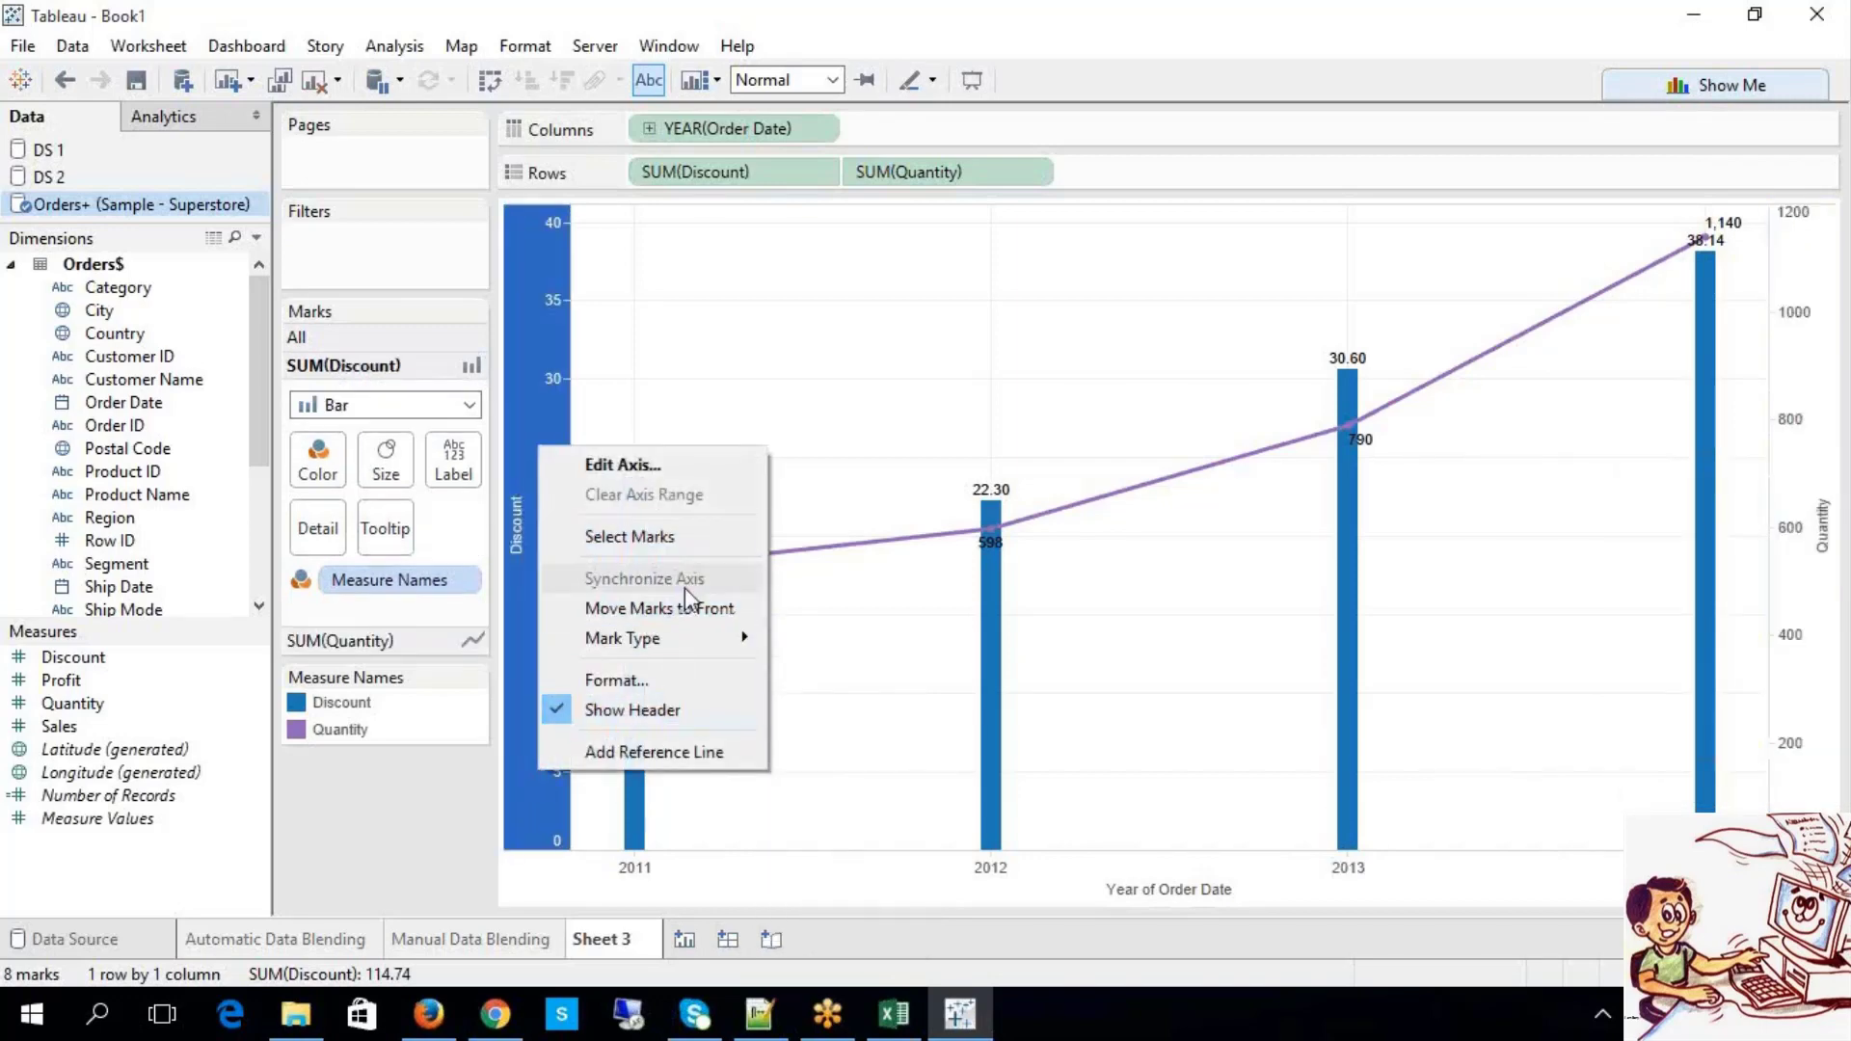
left_click(1775, 166)
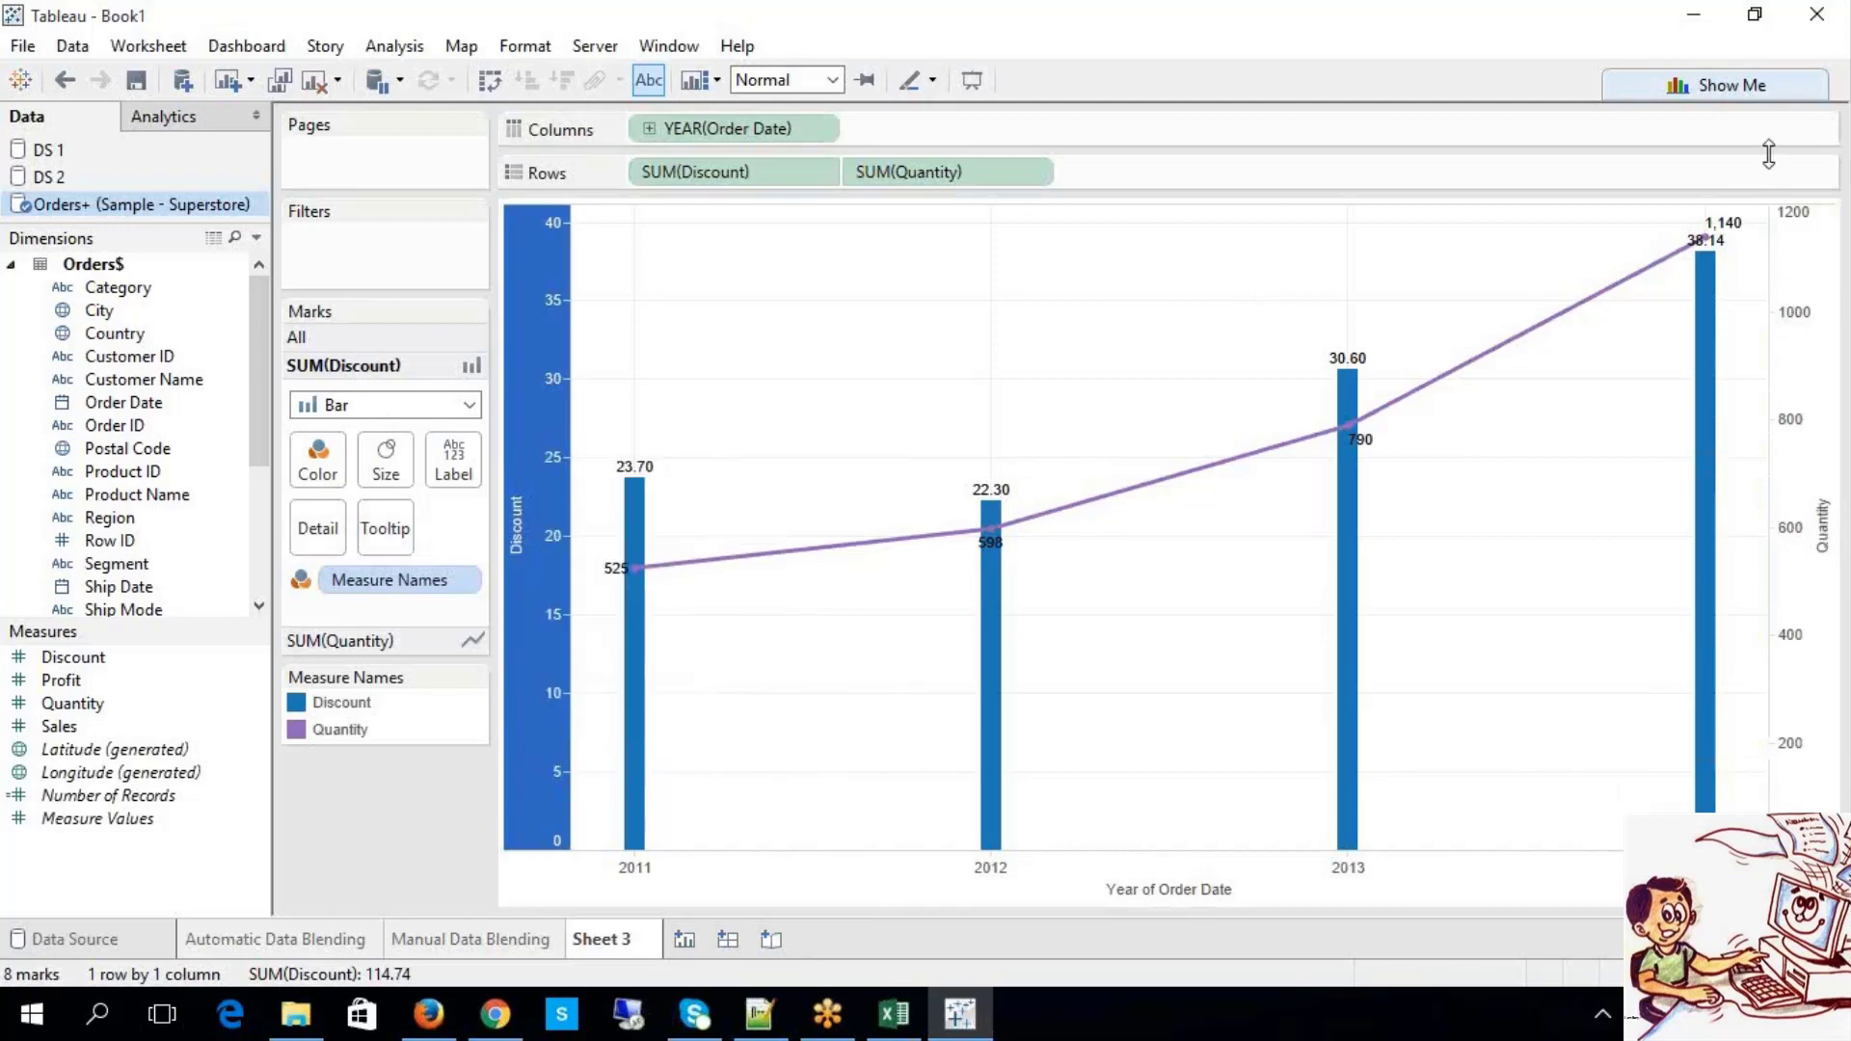
Step: Convert the dual combination chart to discrete lines of Discount and Quantity by Order Date, with mark labels shown
left_click(1726, 87)
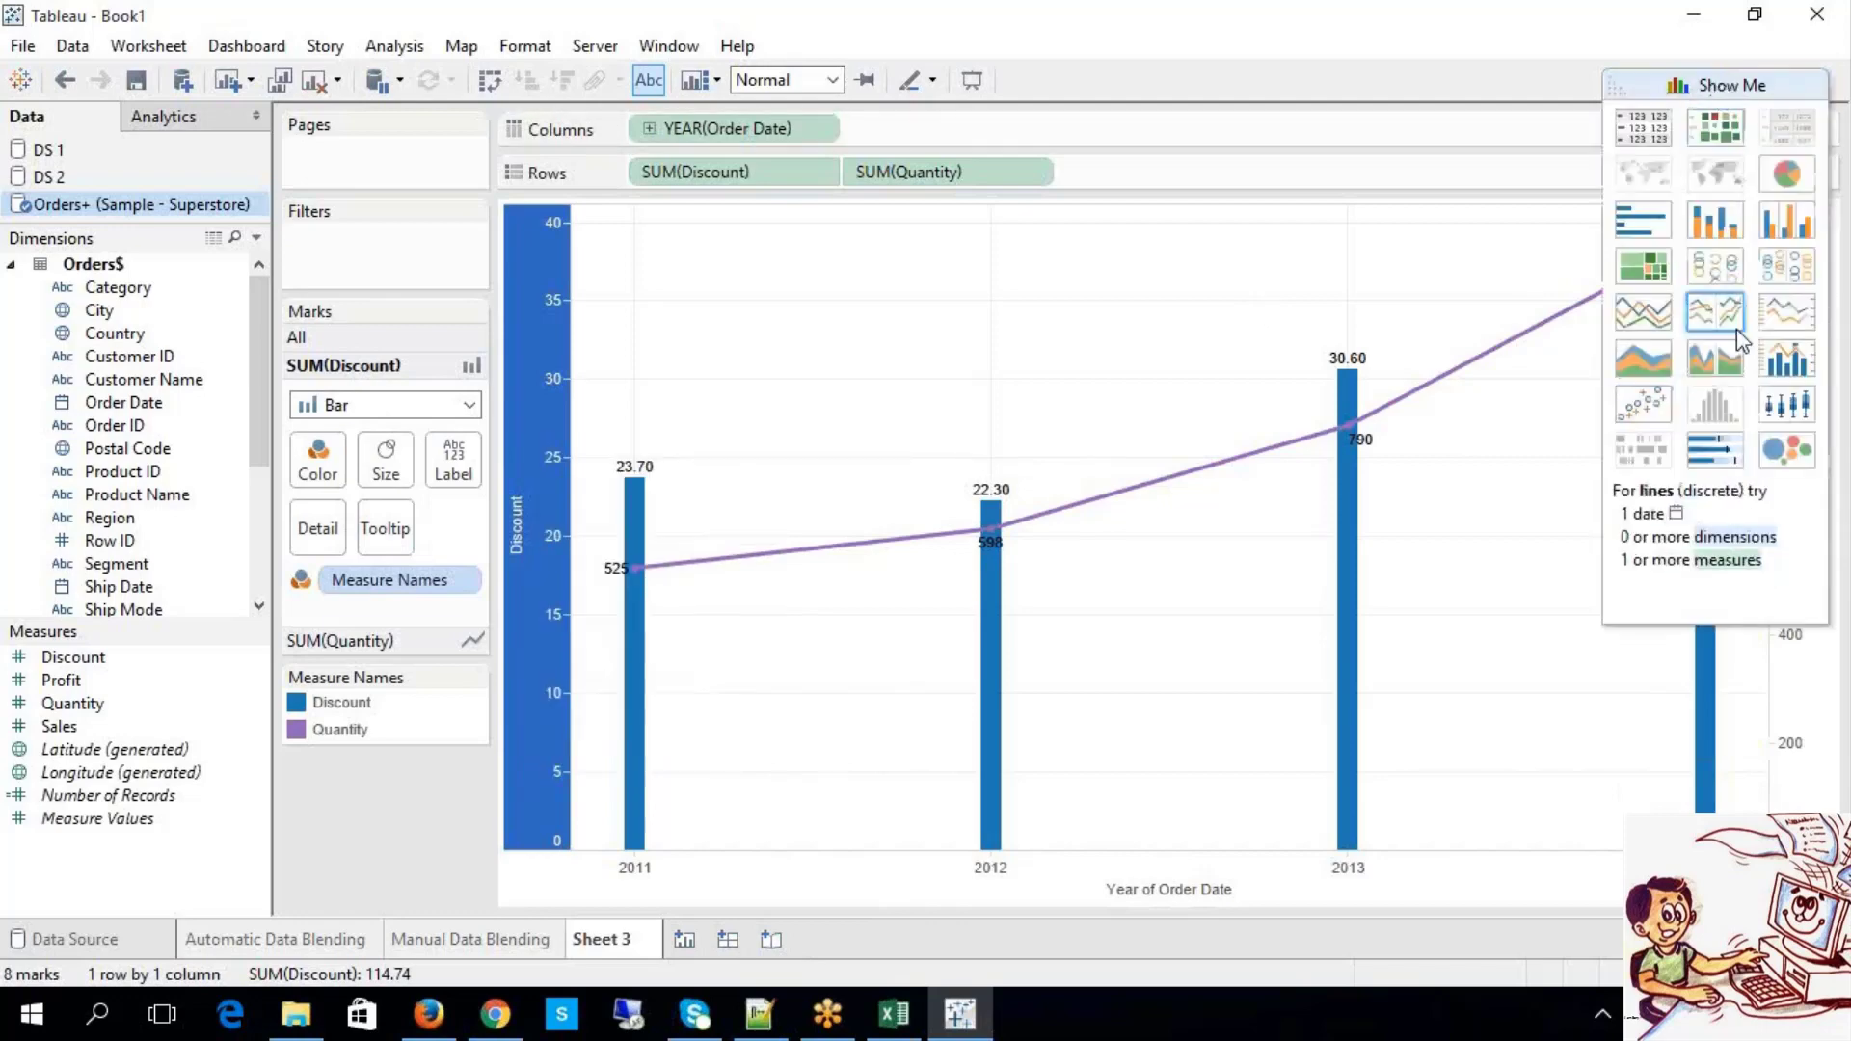
left_click(1783, 363)
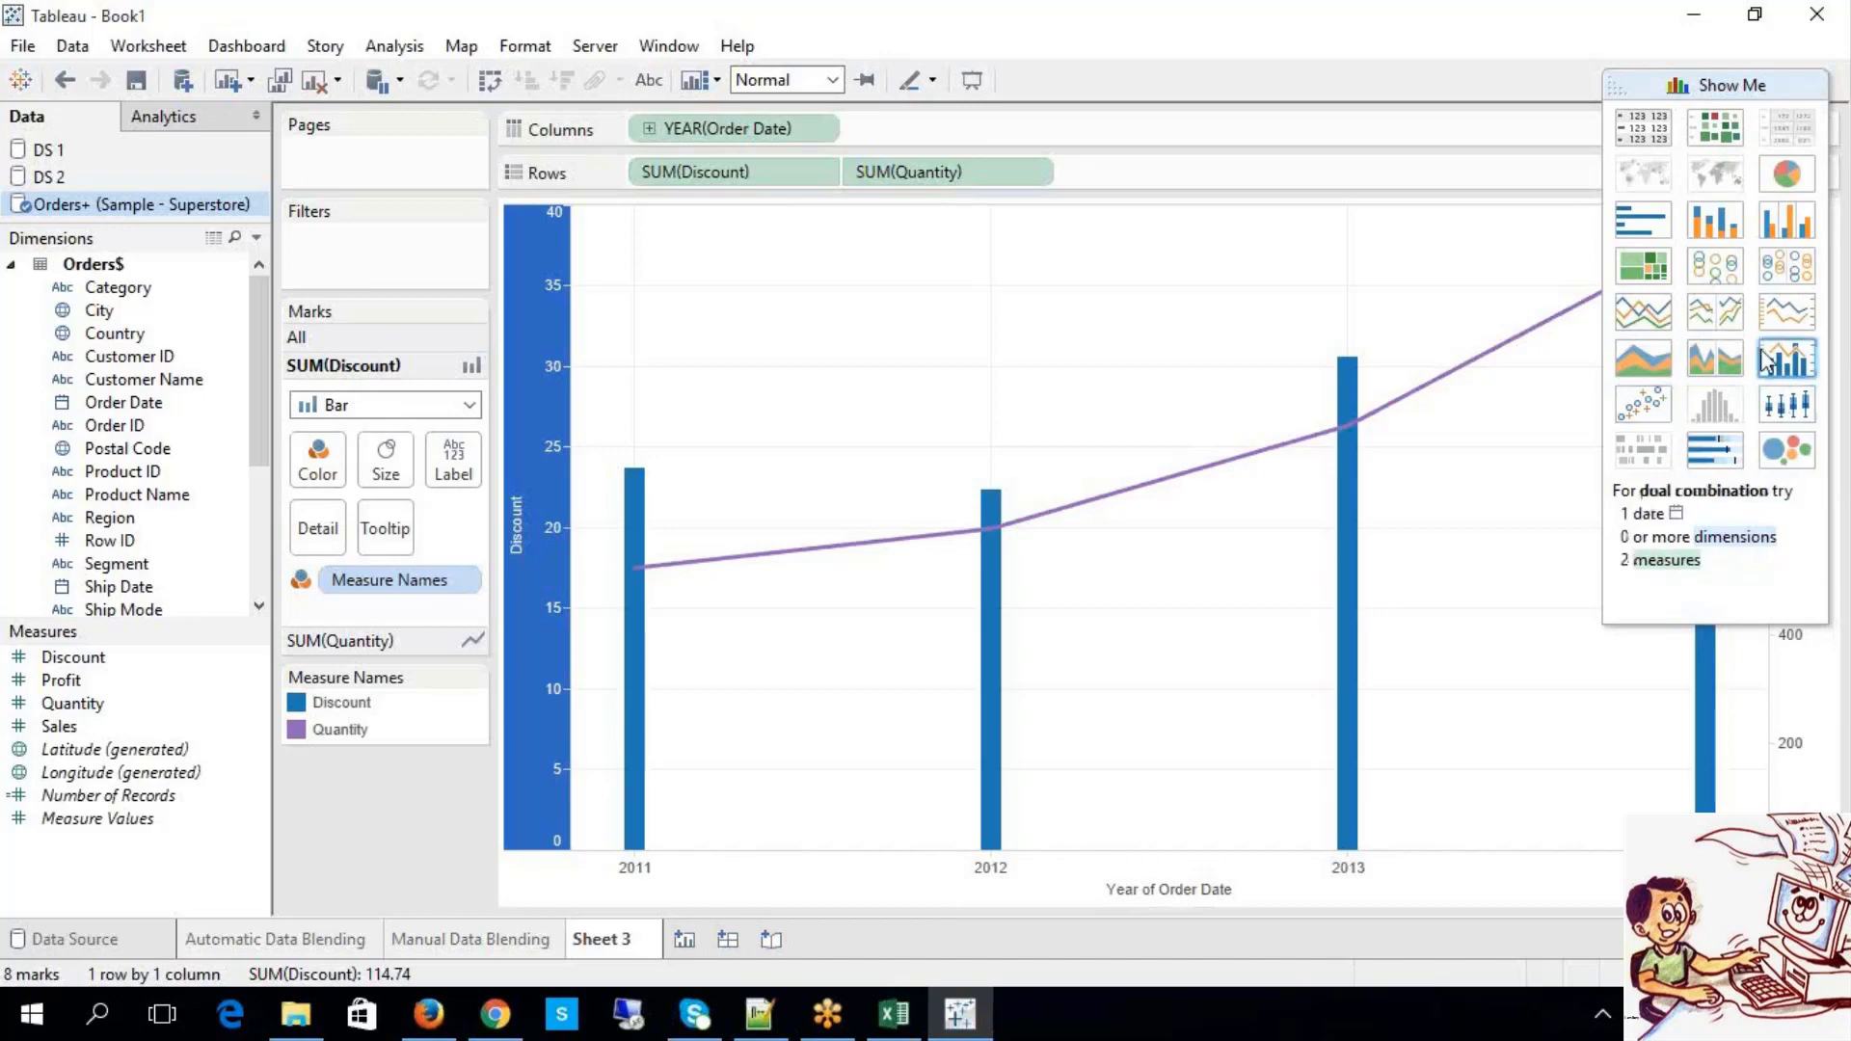
left_click(1724, 328)
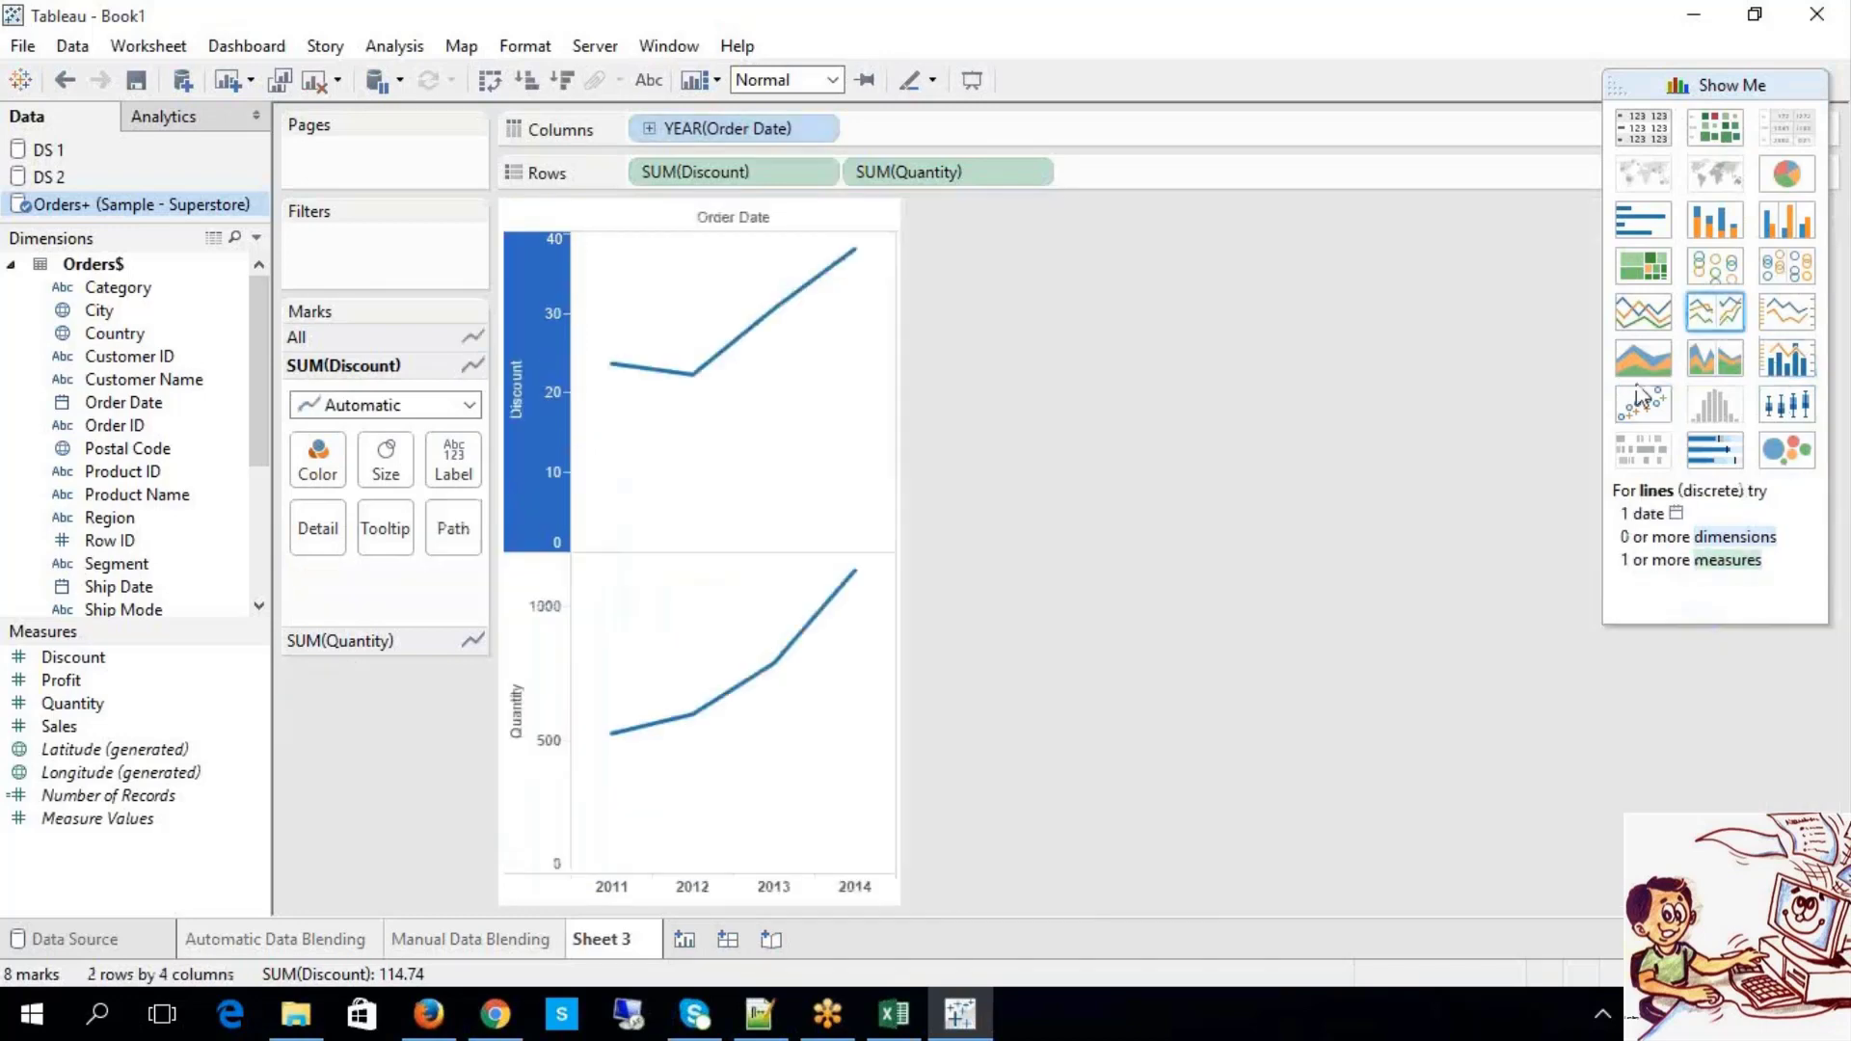
left_click(648, 80)
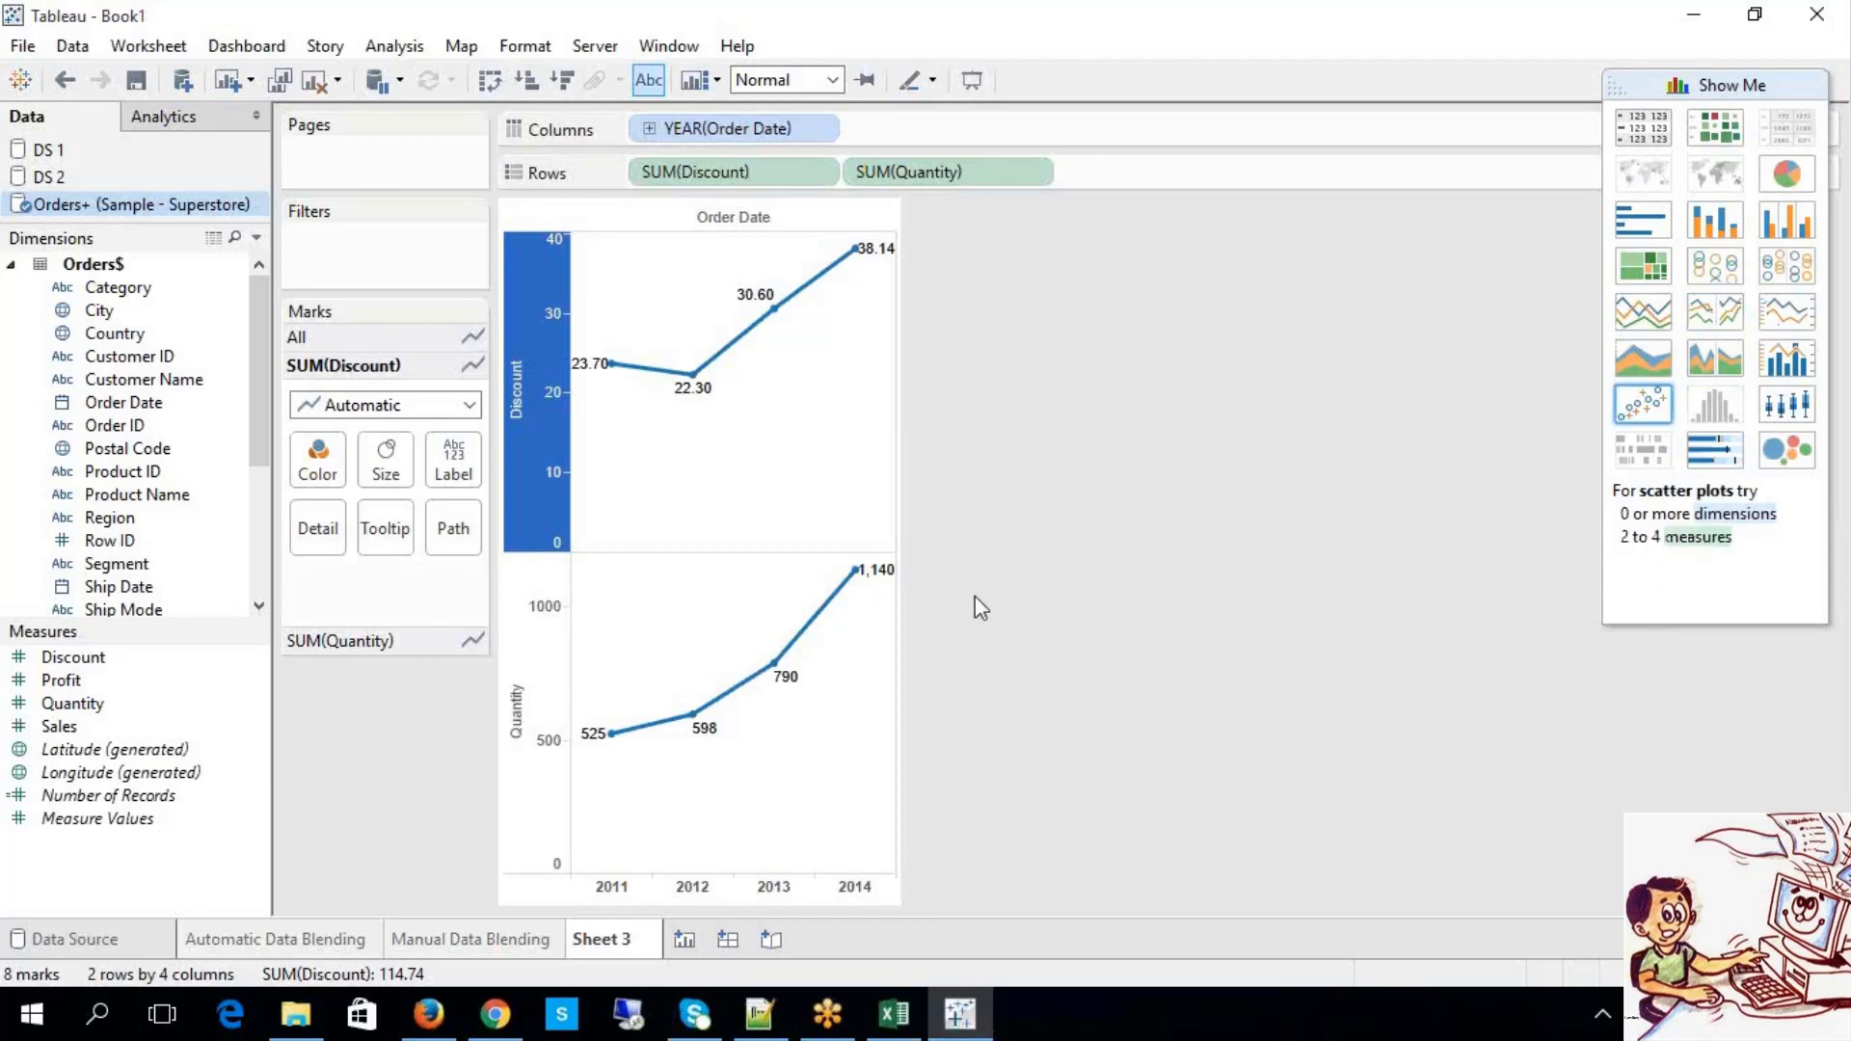
left_click(1084, 619)
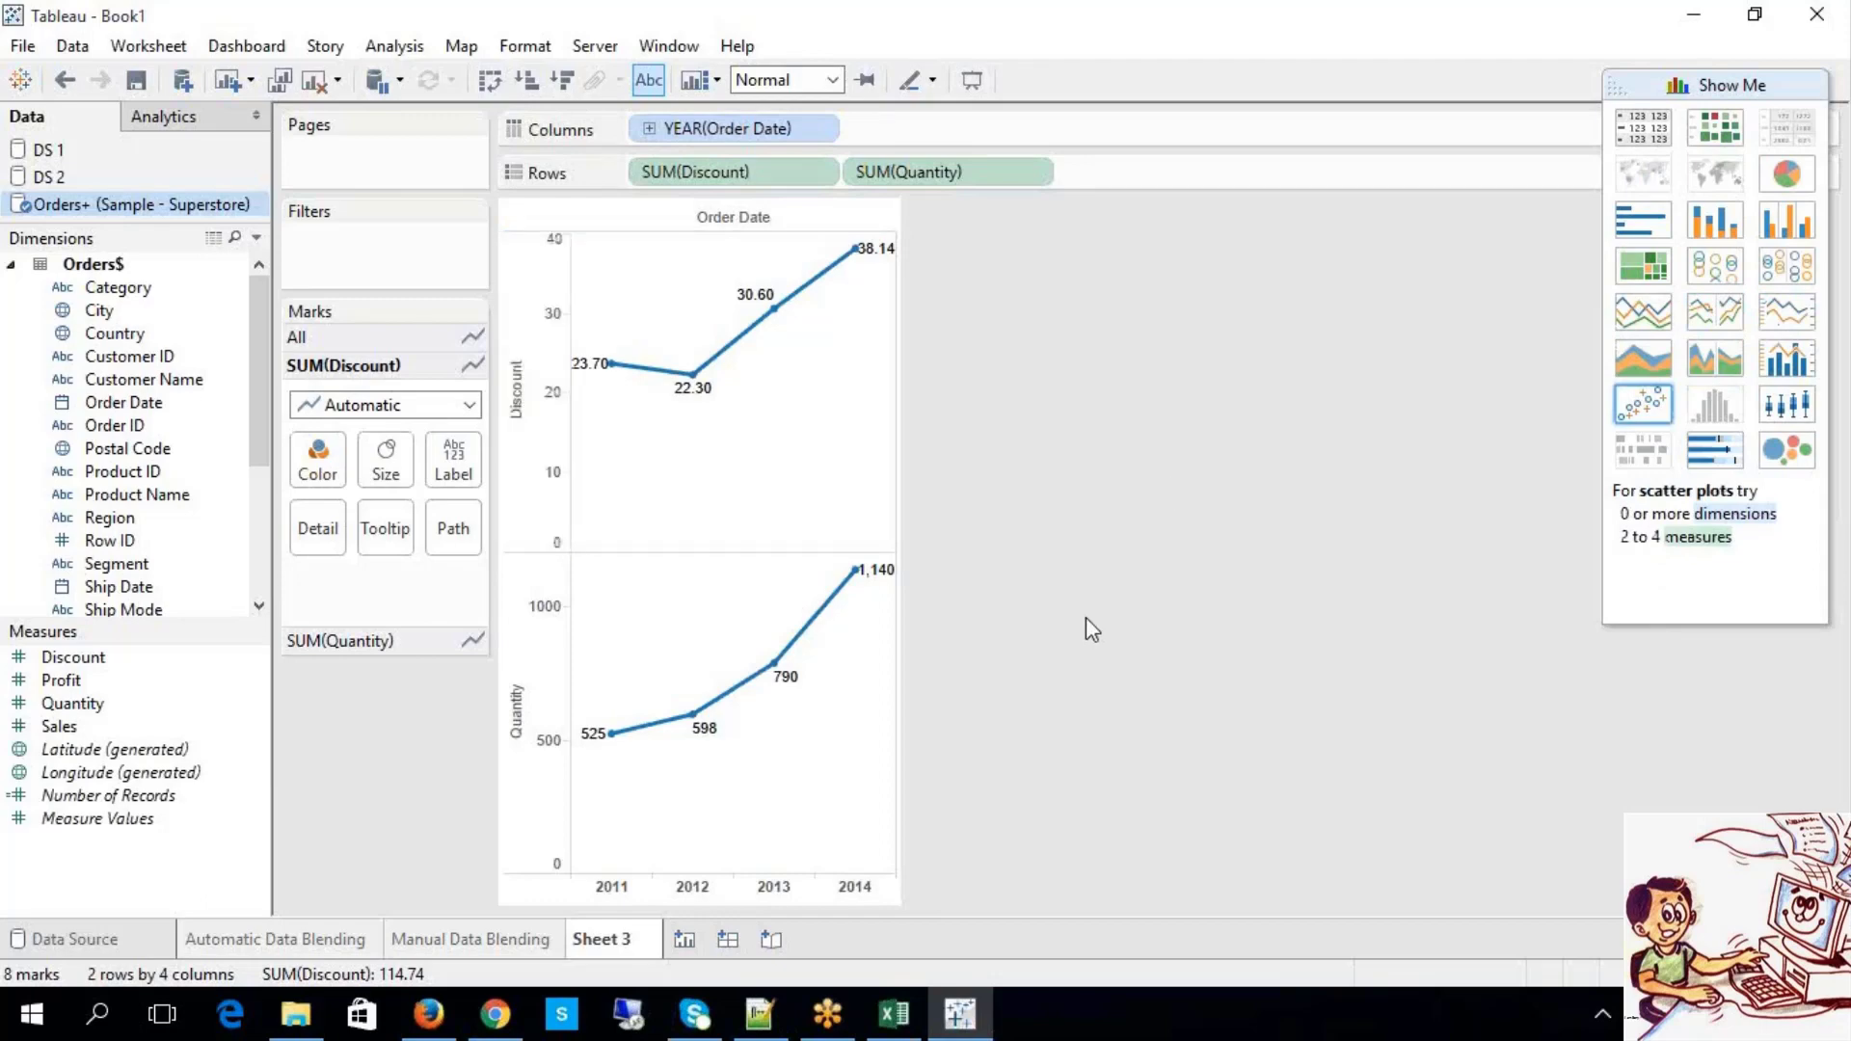
Step: Convert the view to a continuous area chart with Sales added to the rows as a third measure and mark labels shown
left_click(1641, 353)
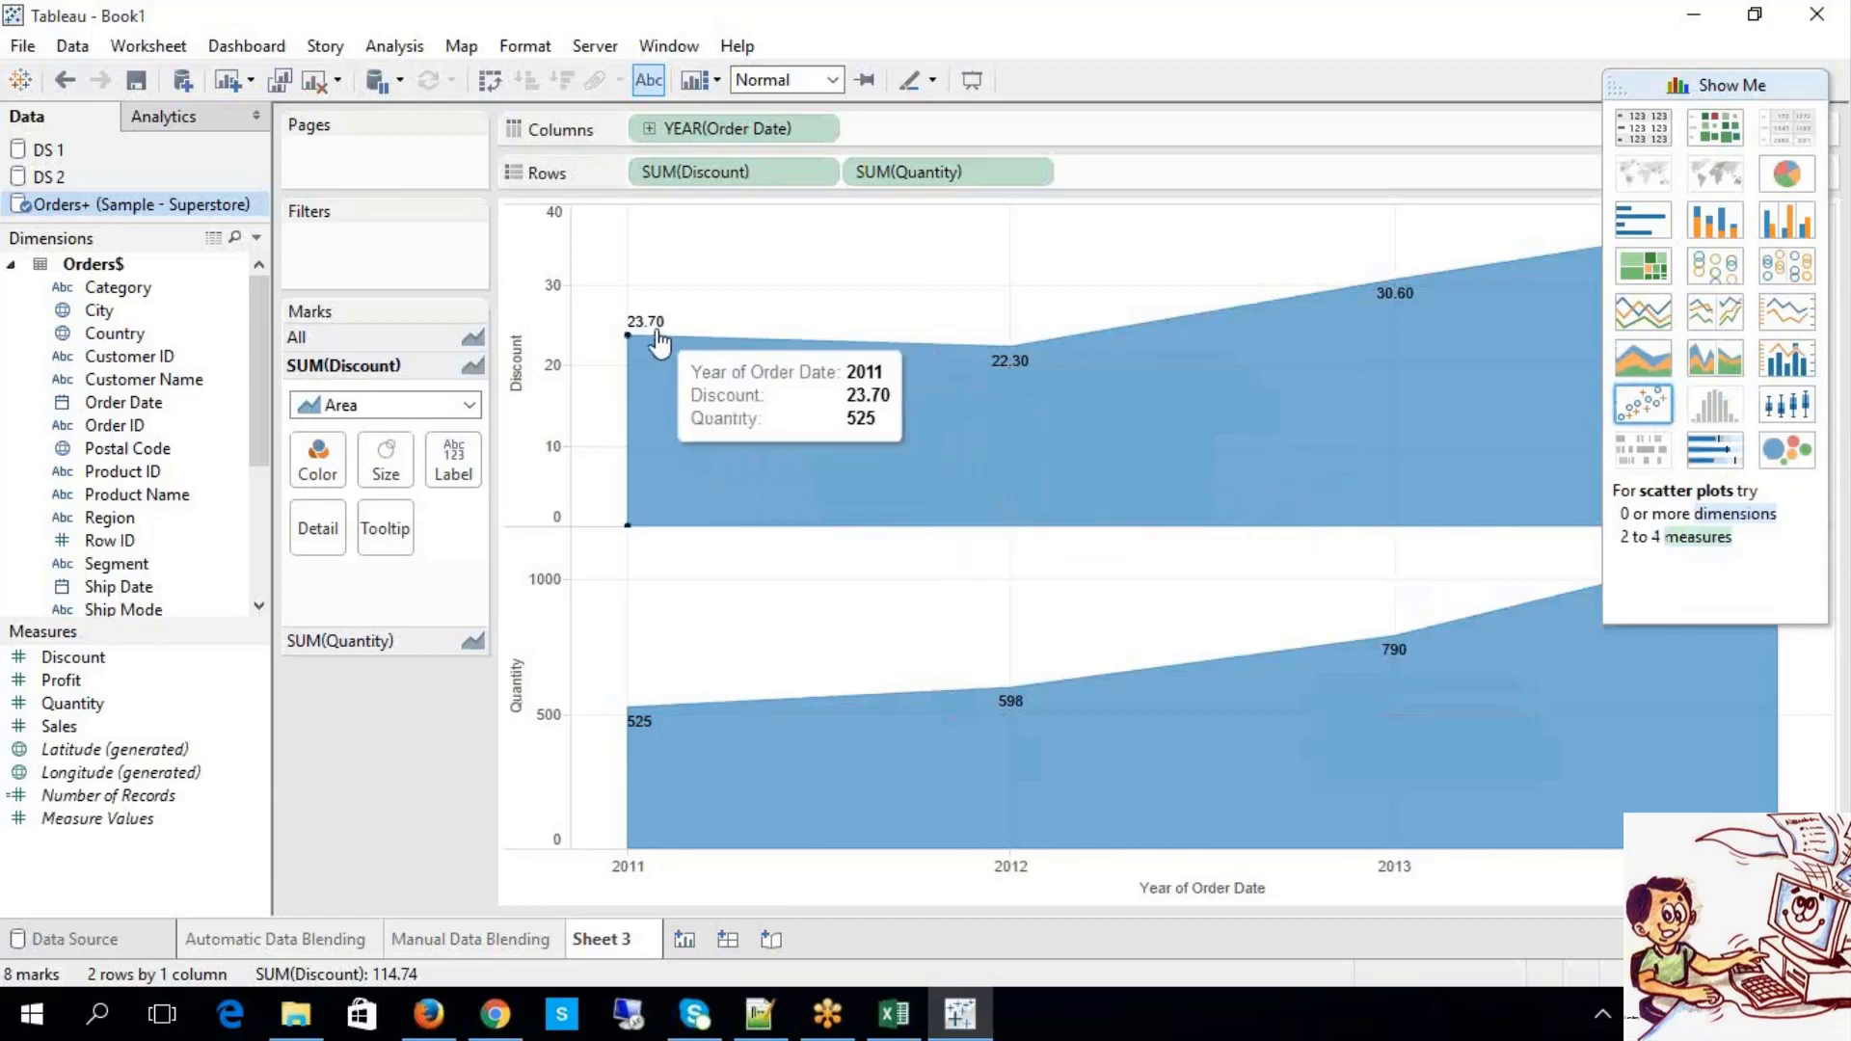
left_click(1629, 357)
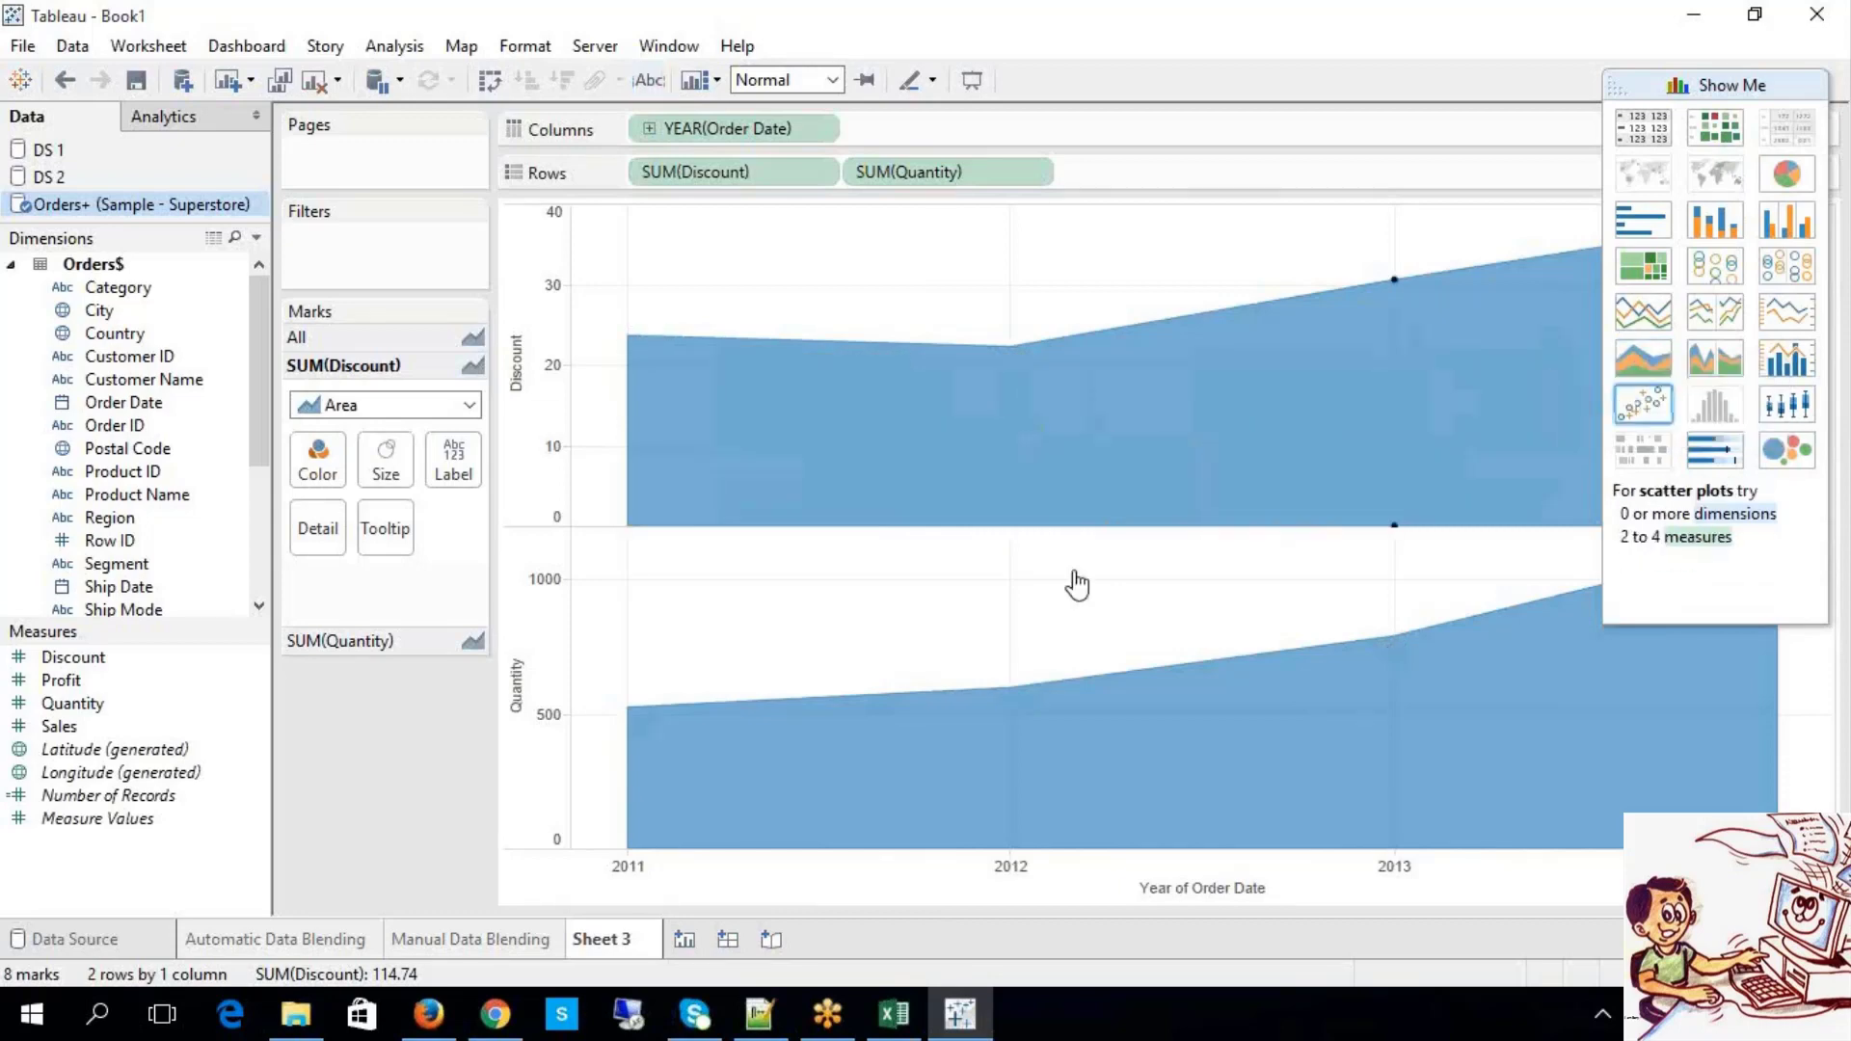
left_click(145, 724)
left_click_drag(145, 725, 1181, 185)
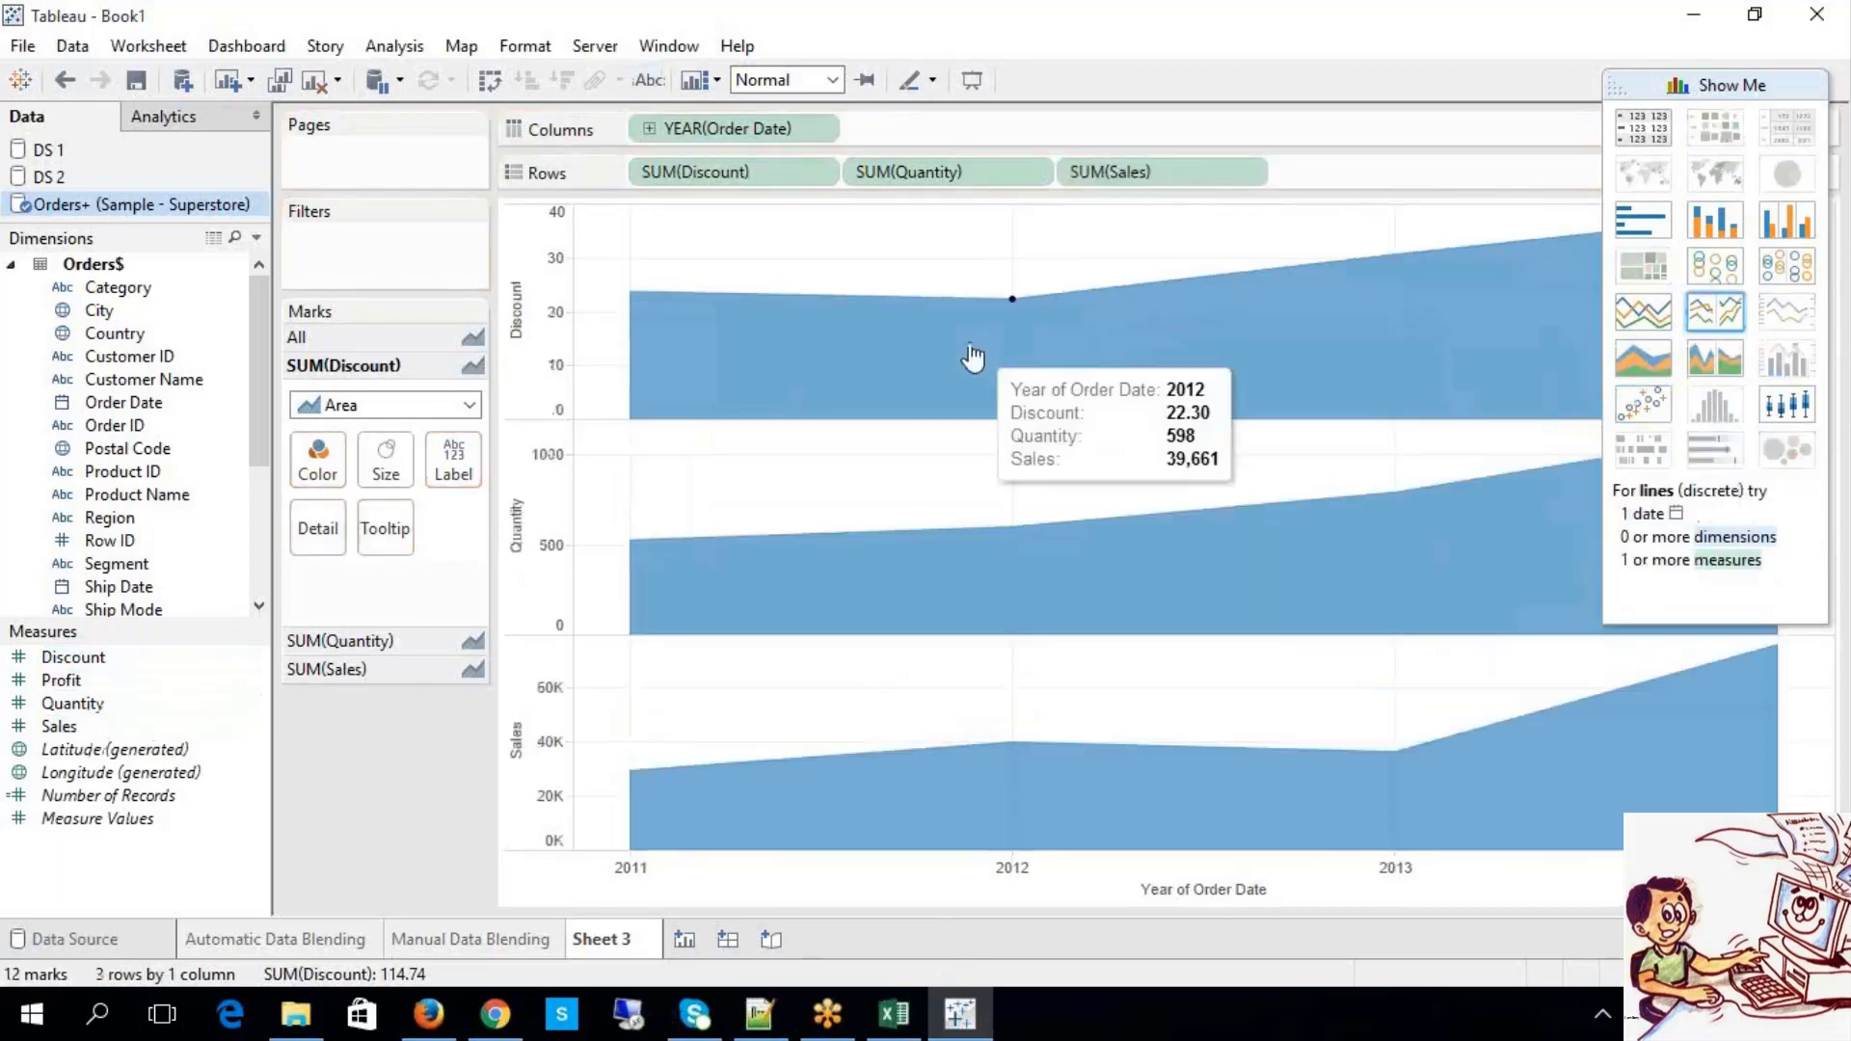
left_click(648, 80)
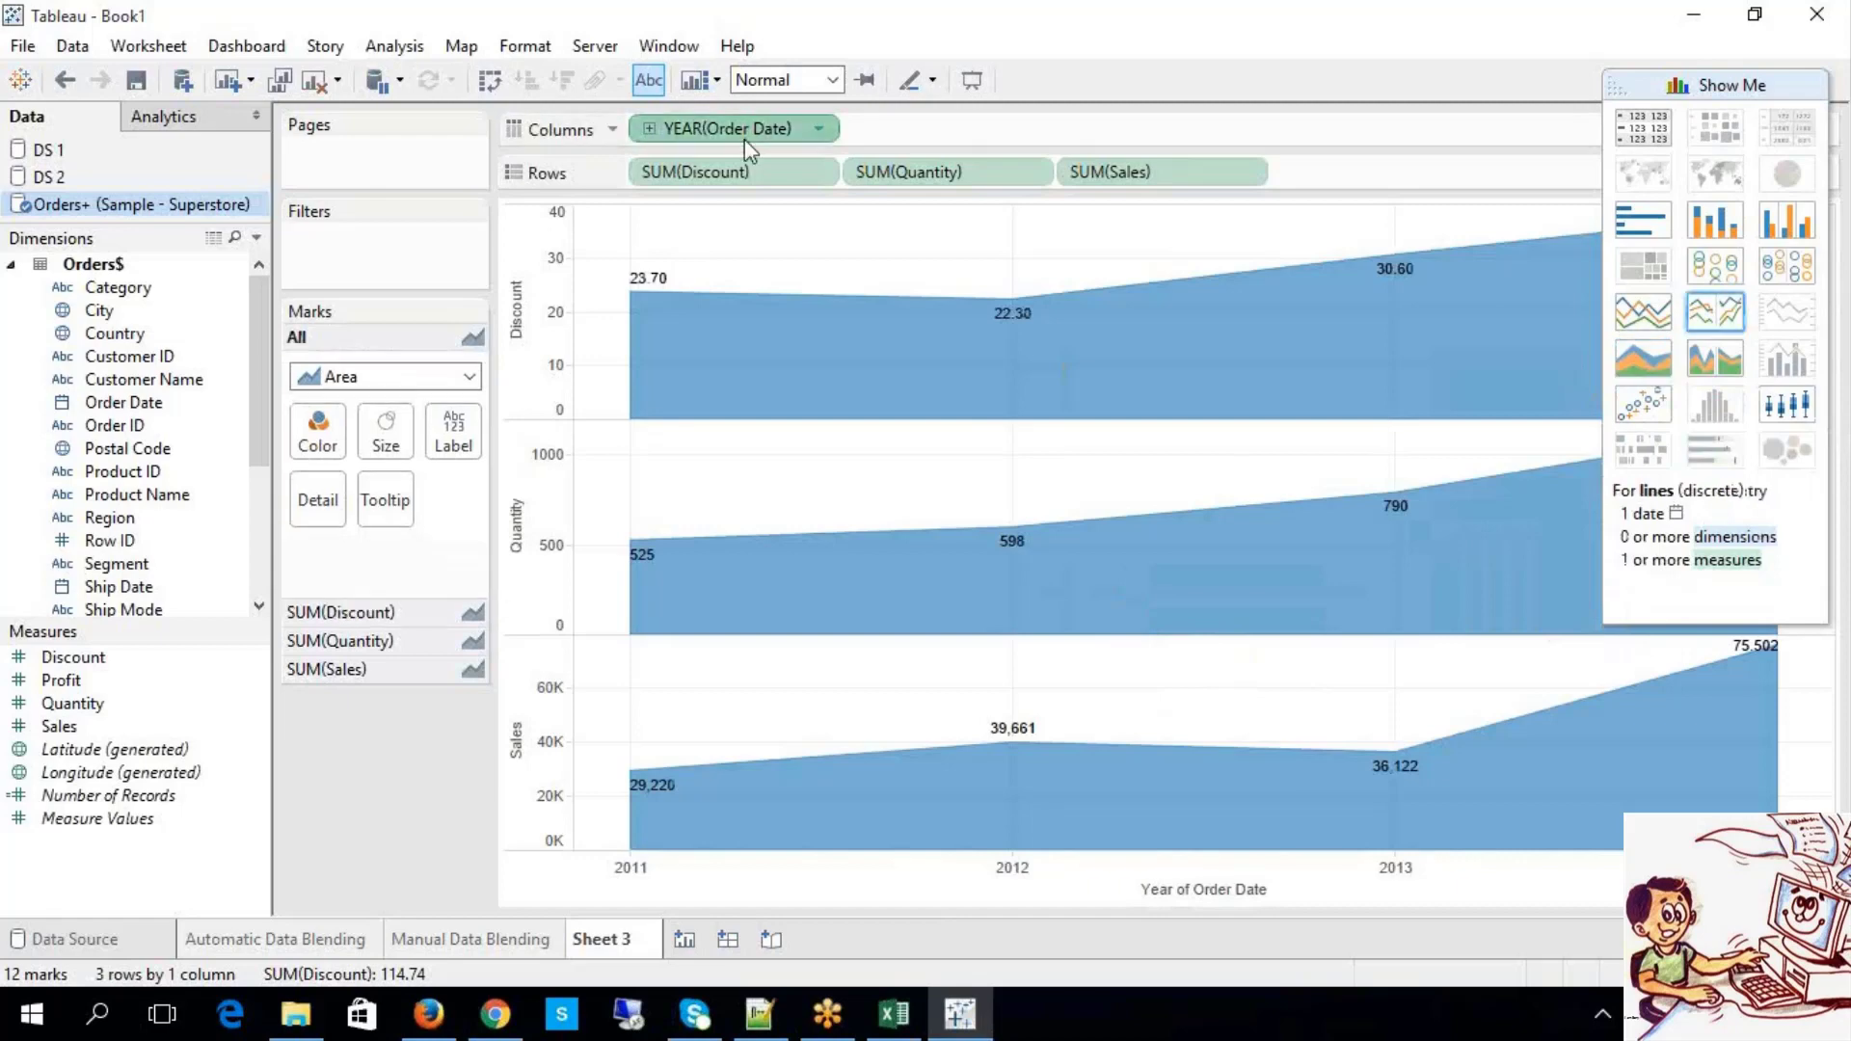
left_click(816, 129)
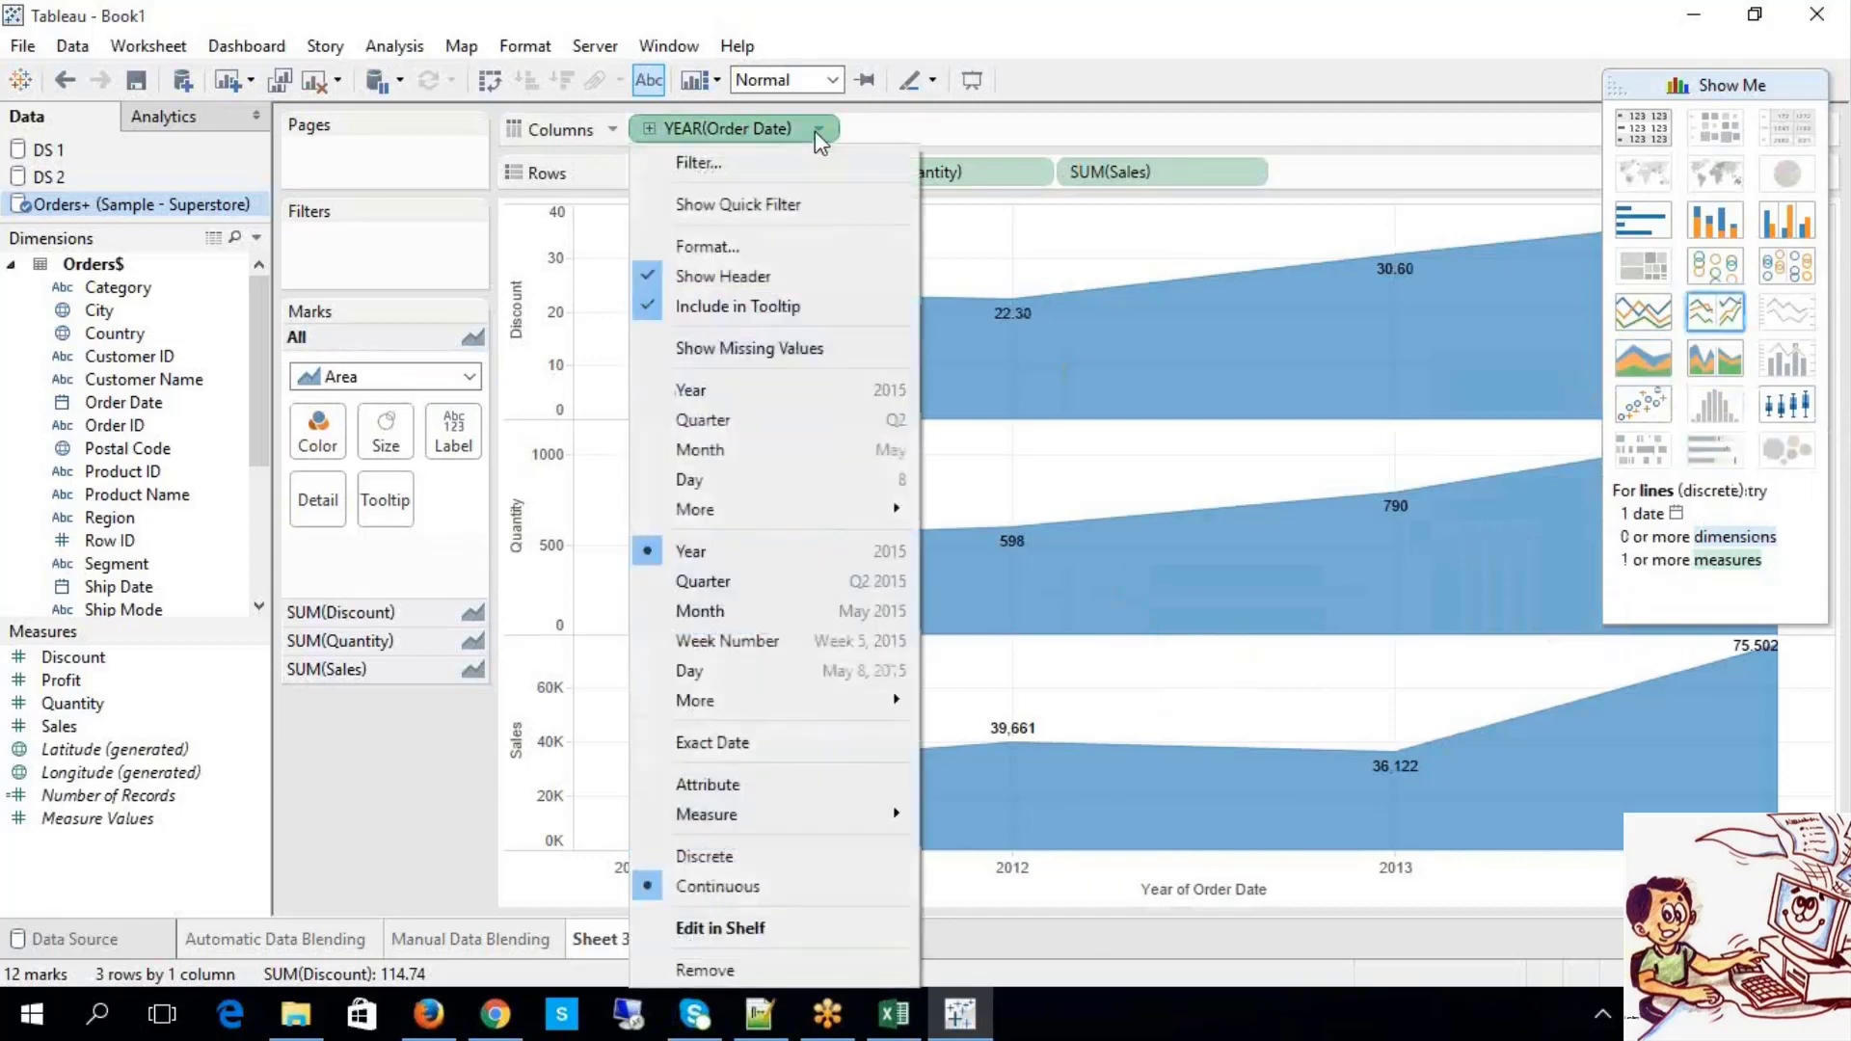
Step: Convert the view to a discrete area chart with mark labels, and inspect the Order Date options and the yearly marks
left_click(1726, 366)
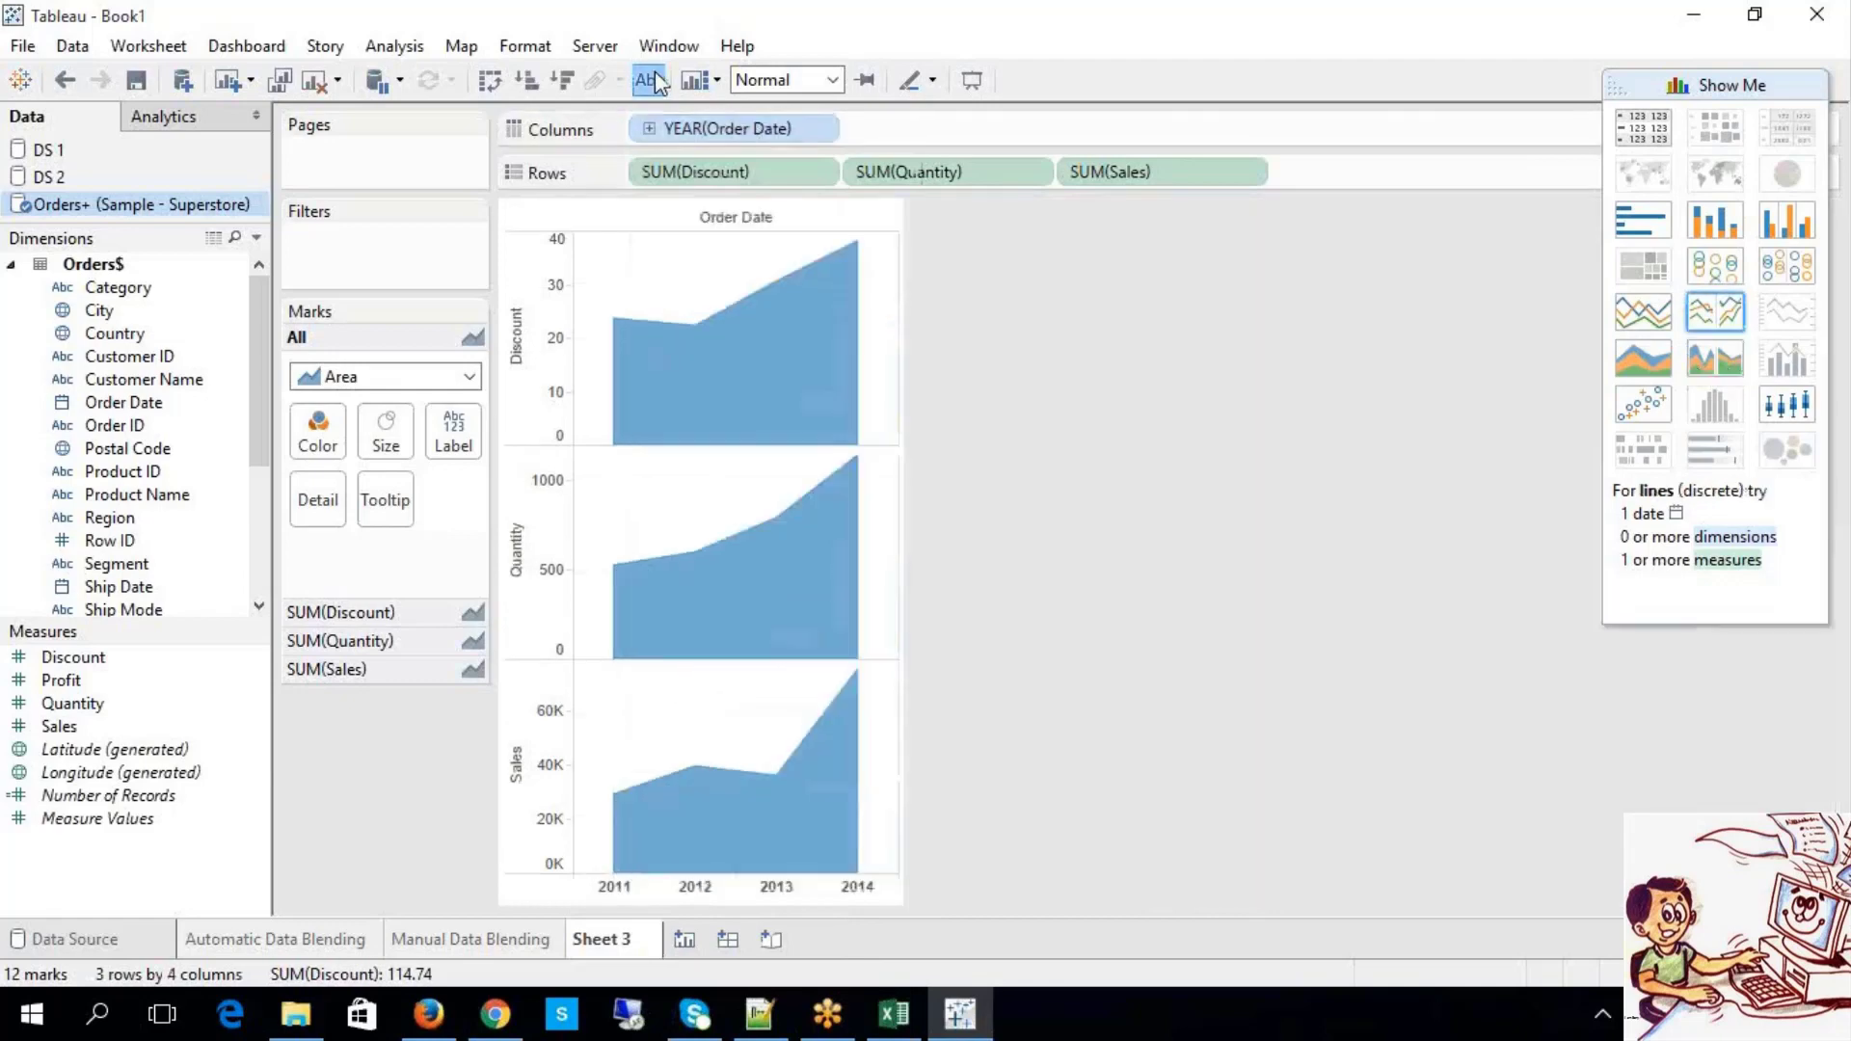
left_click(660, 85)
left_click(821, 139)
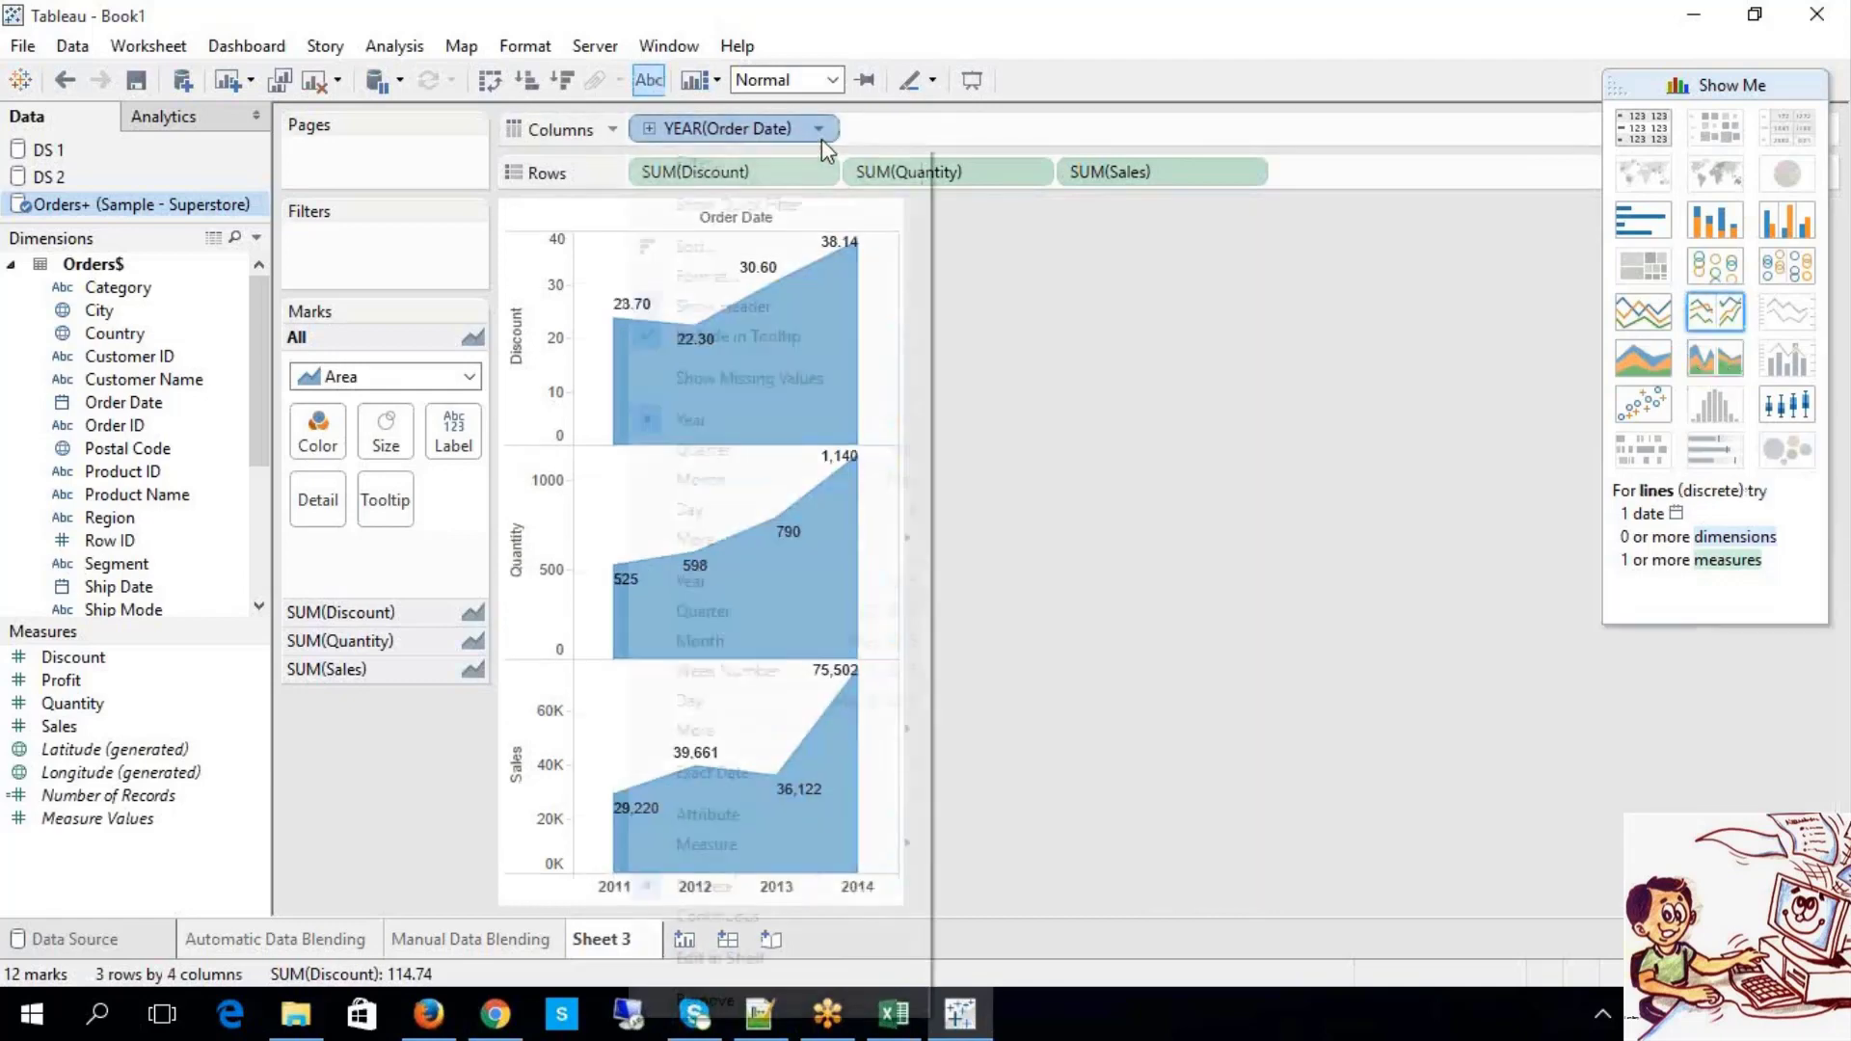
left_click(1265, 526)
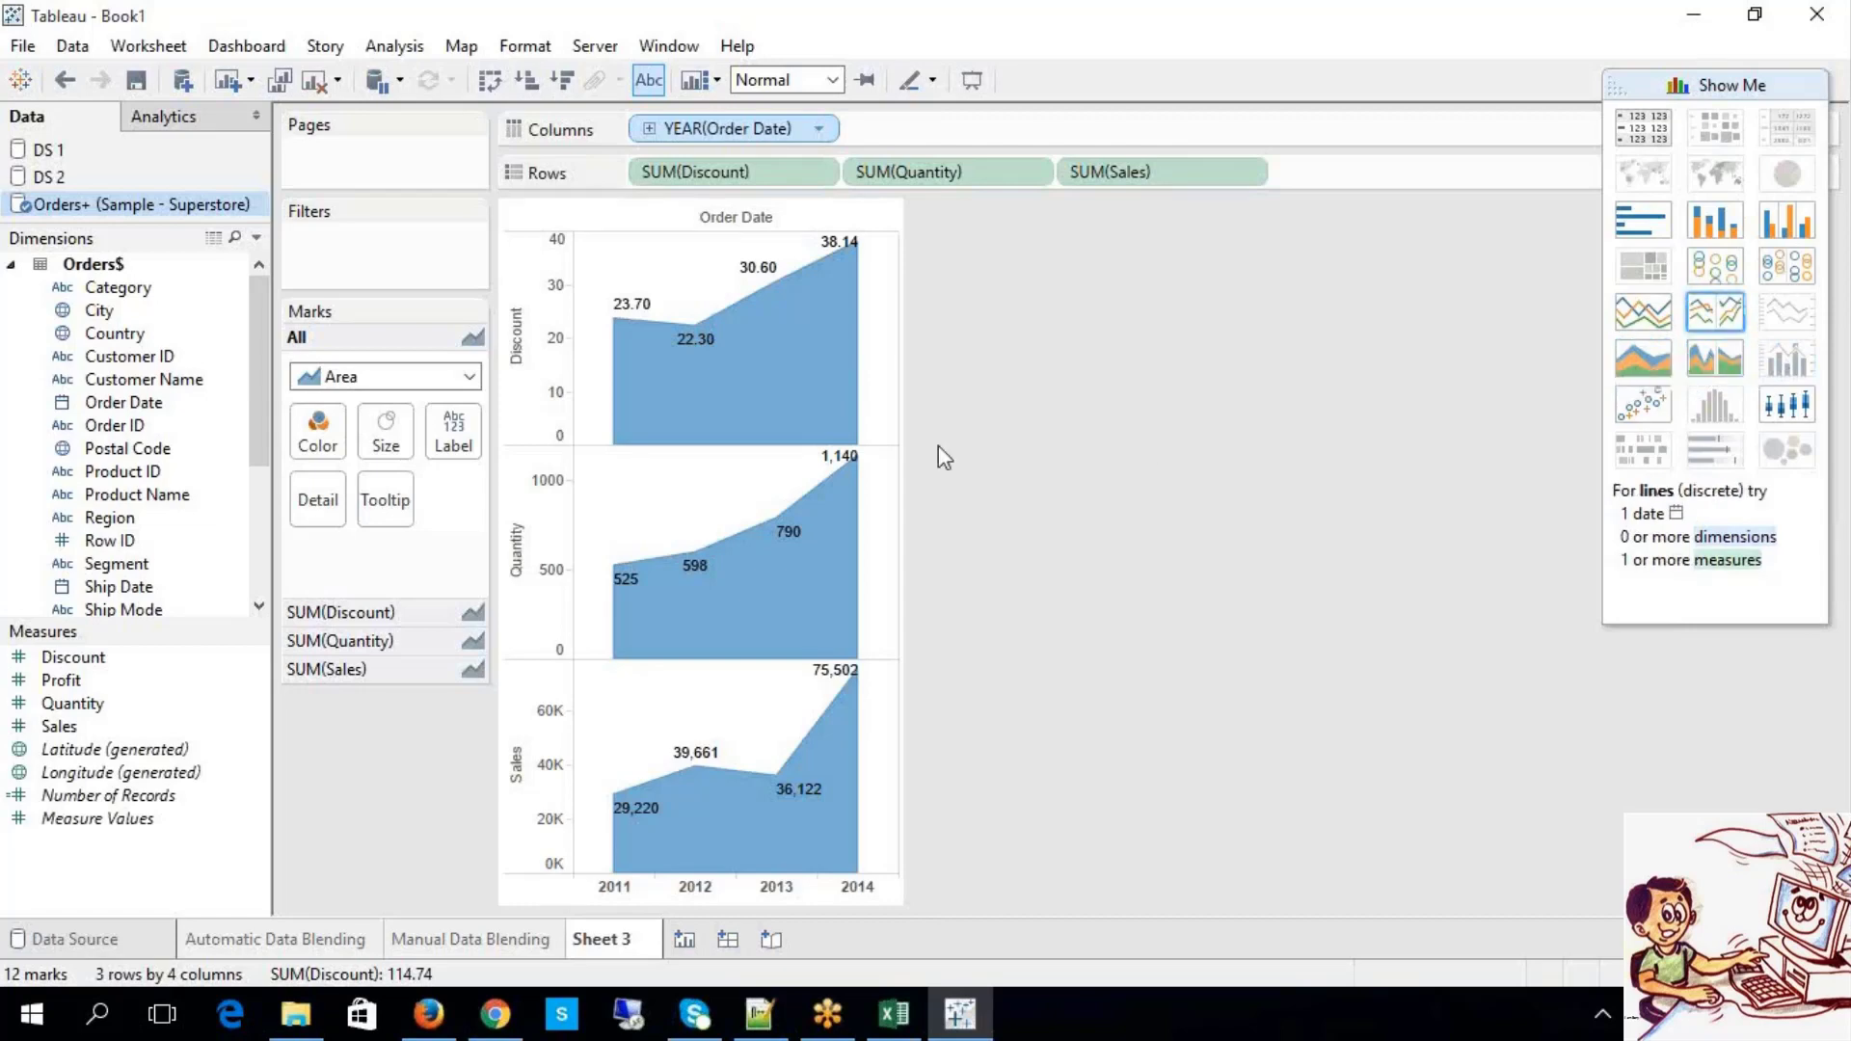
mouse_move(823, 378)
mouse_move(629, 809)
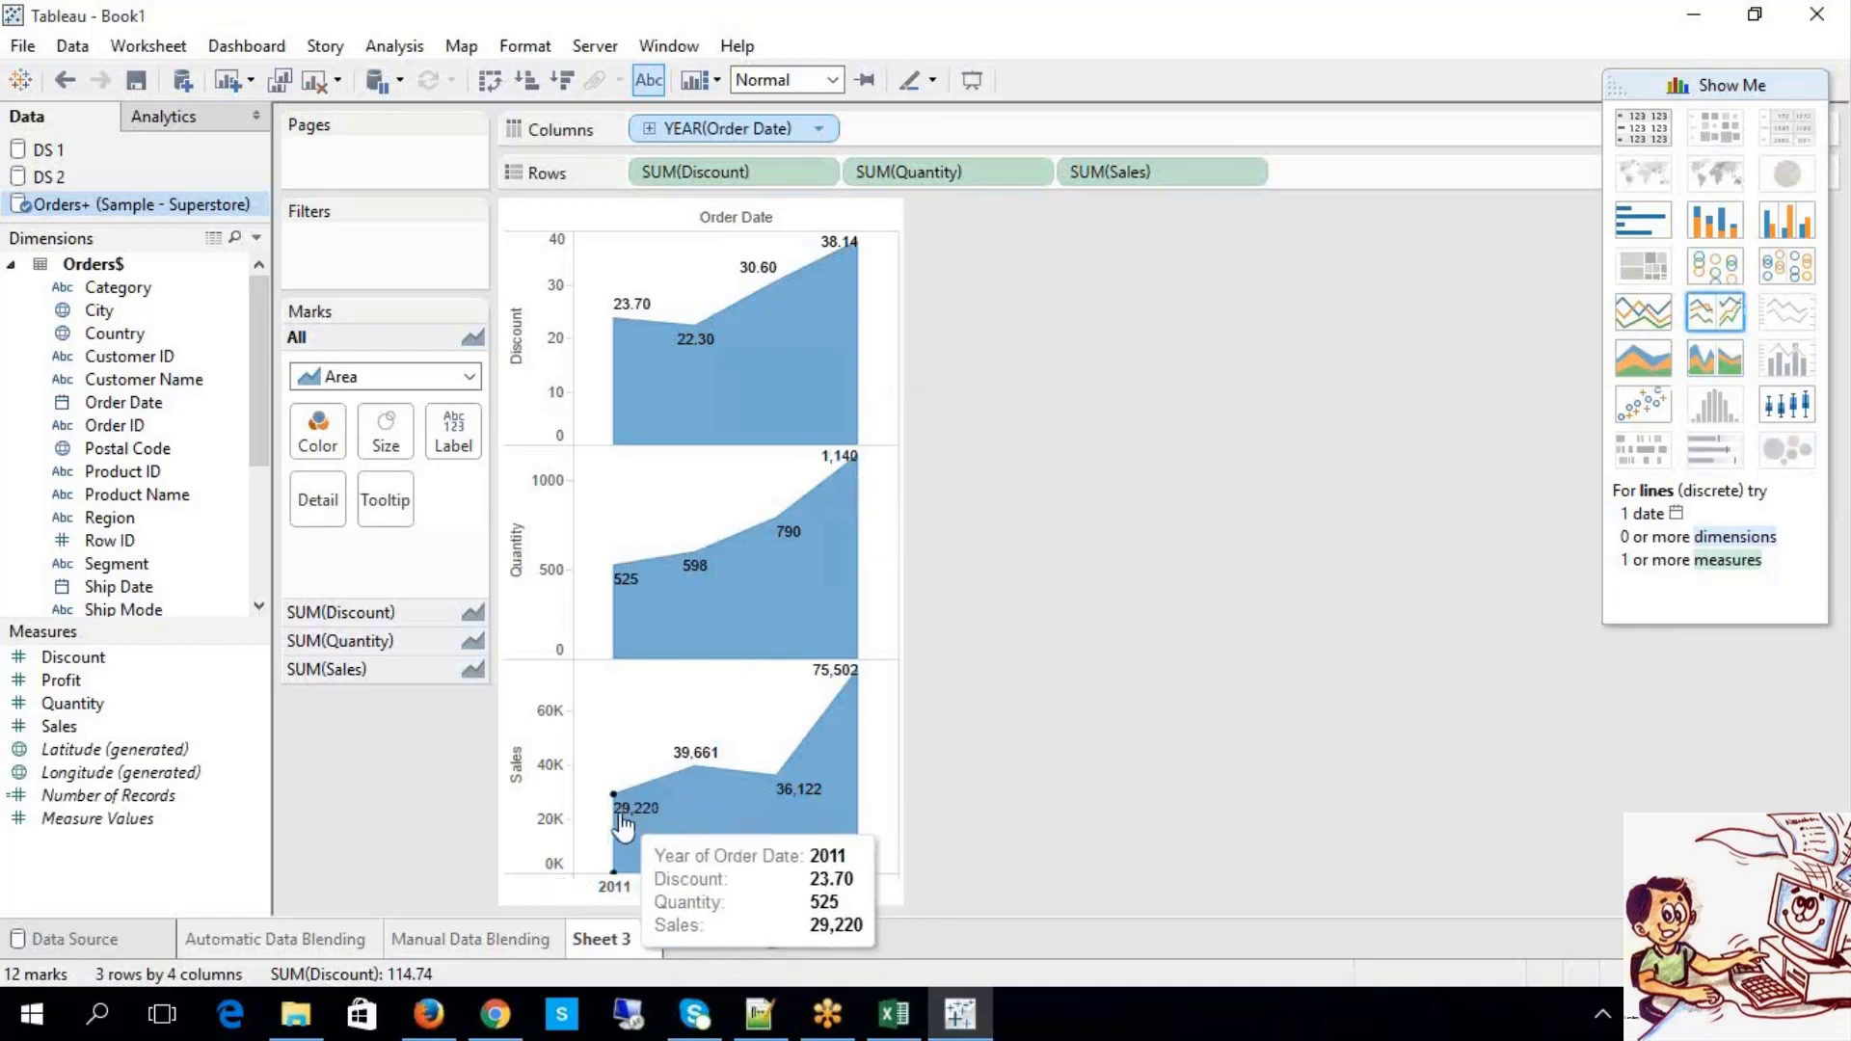
mouse_move(716, 834)
mouse_move(848, 597)
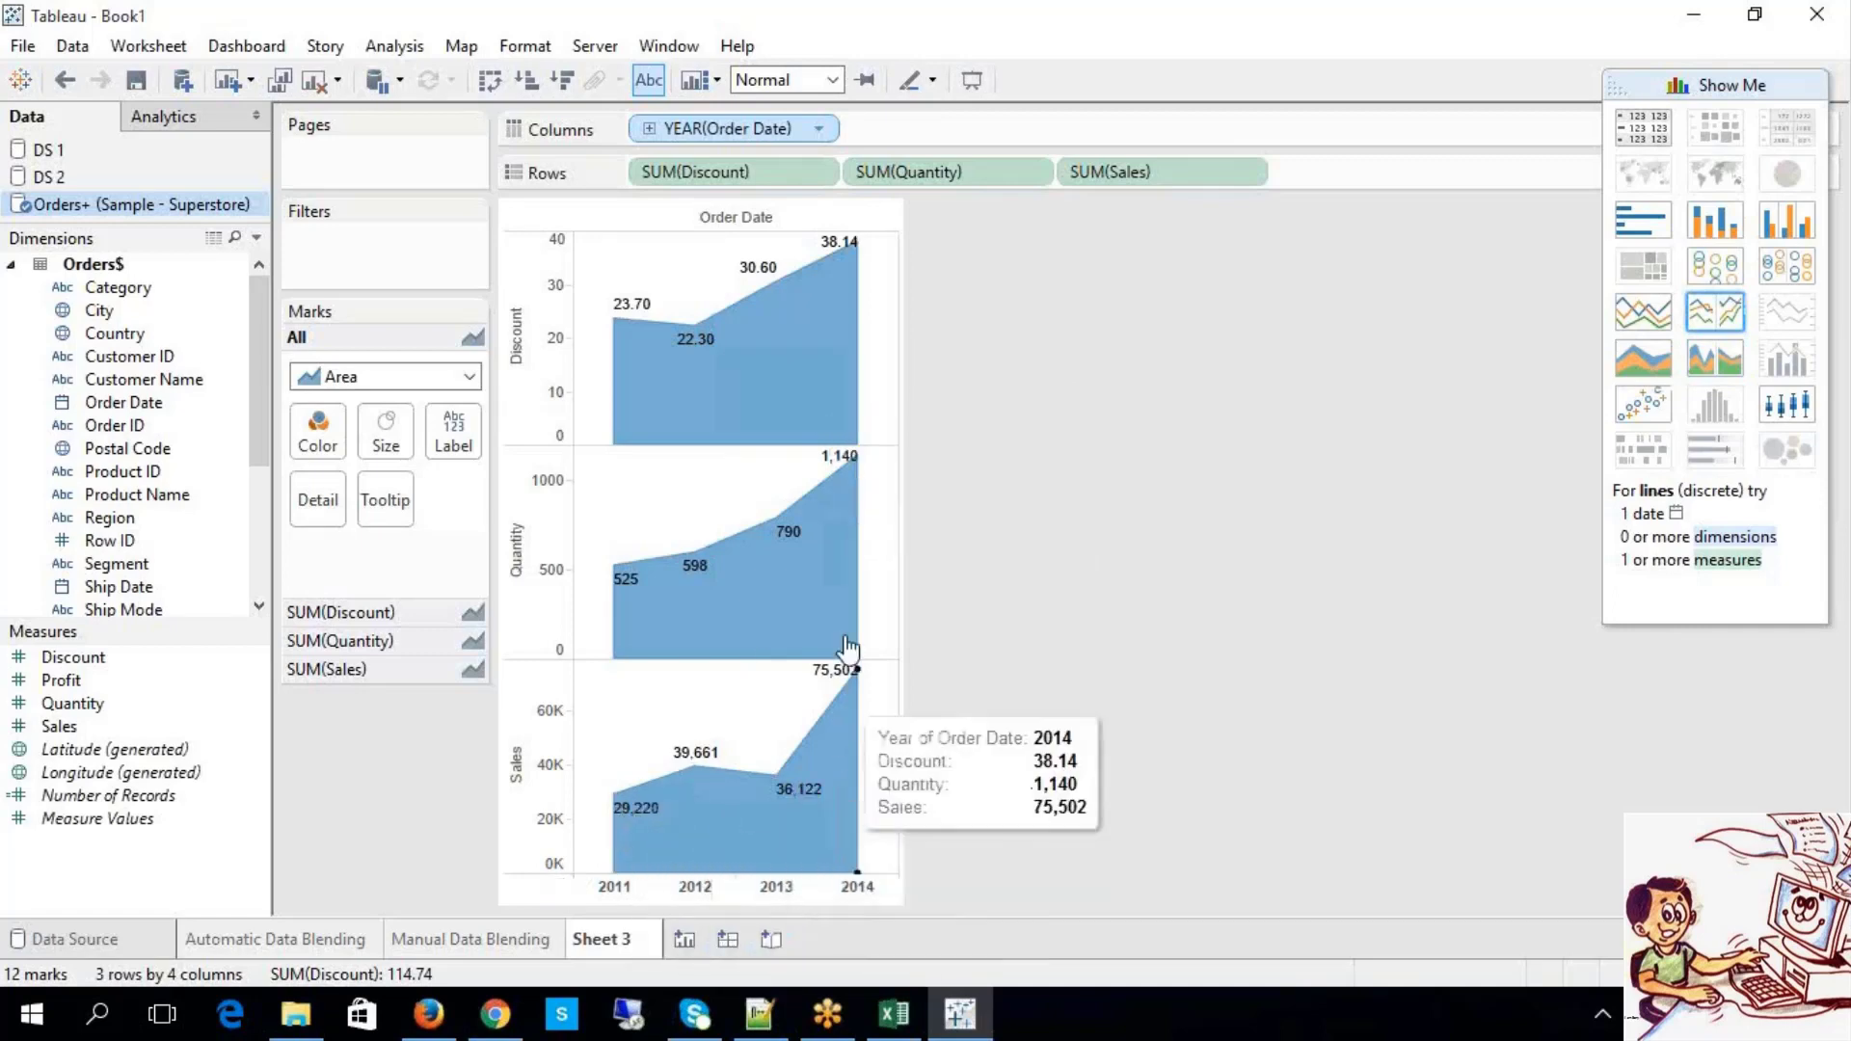